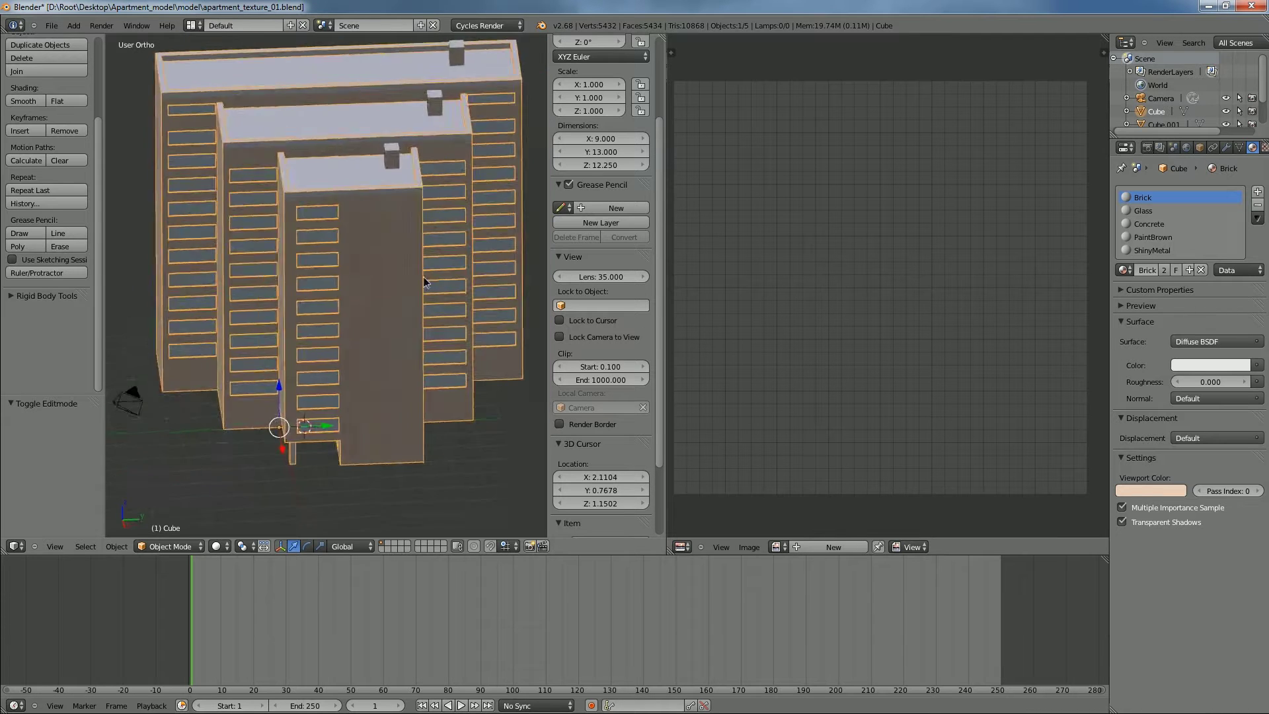
{"action": "middle_click_drag", "start_coordinate": [394, 224], "coordinate": [385, 323]}
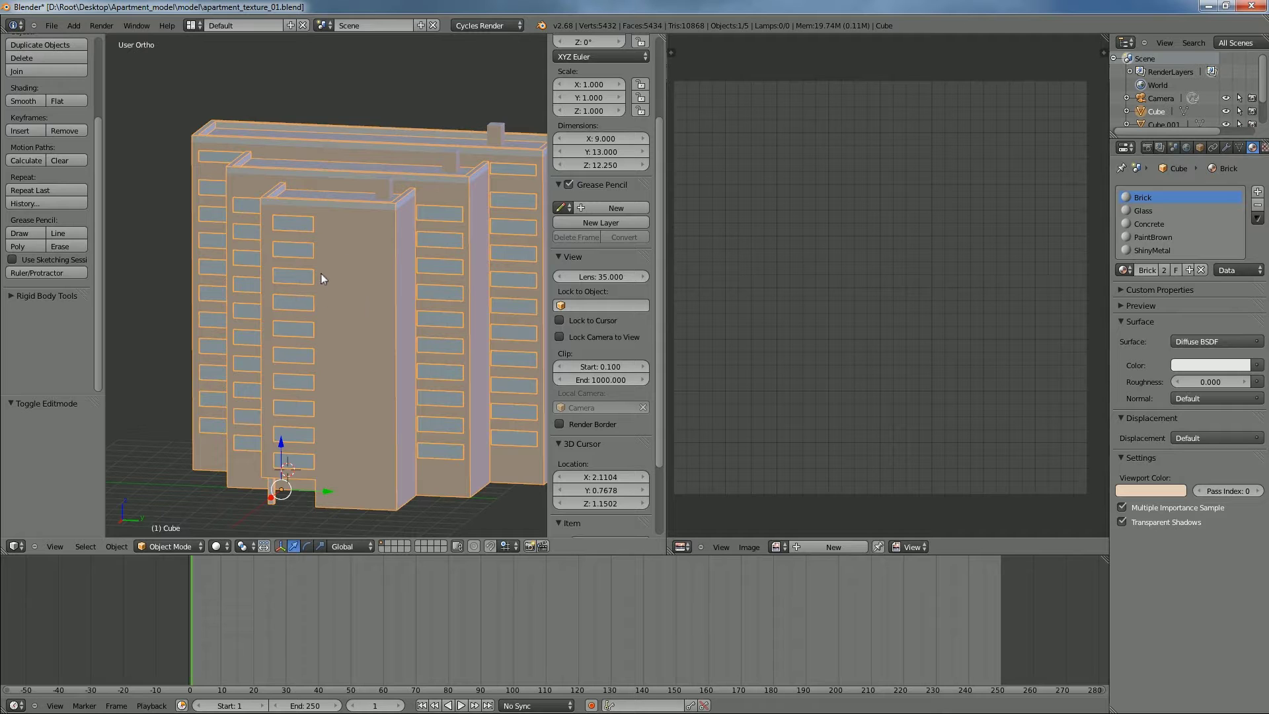
{"action": "middle_click_drag", "start_coordinate": [322, 281], "coordinate": [383, 276]}
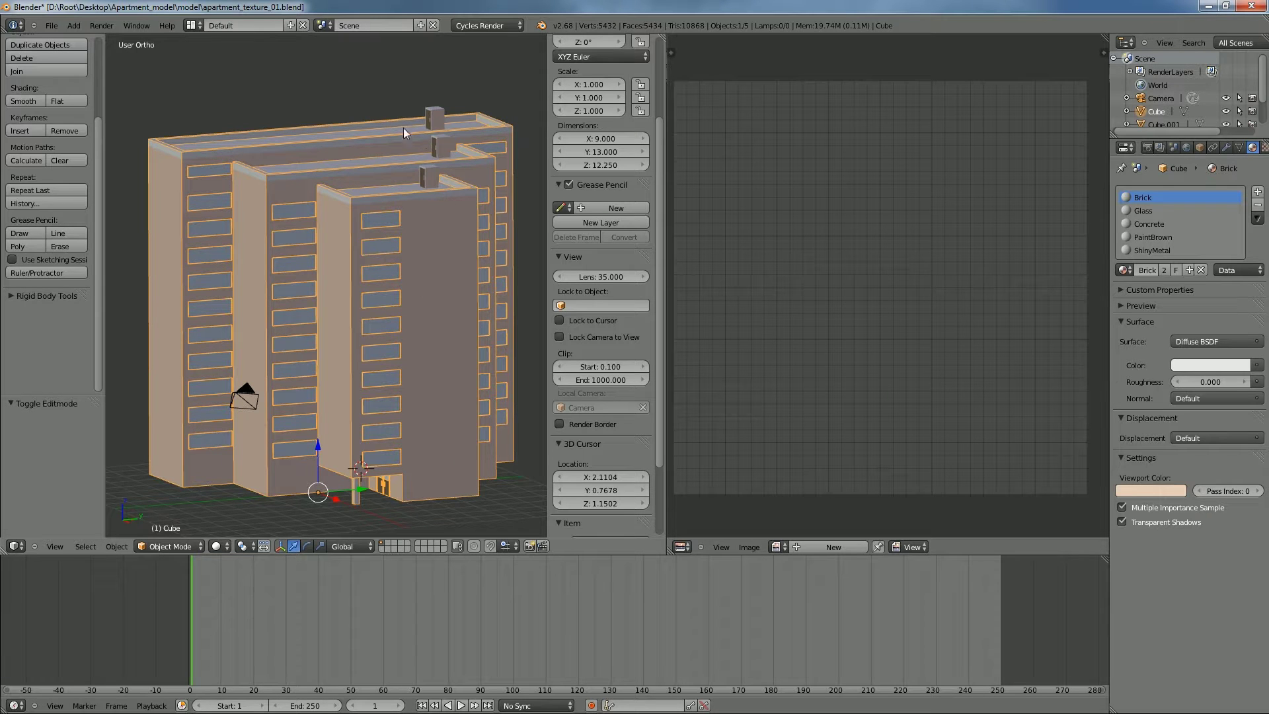
{"action": "middle_click_drag", "start_coordinate": [437, 397], "coordinate": [440, 340]}
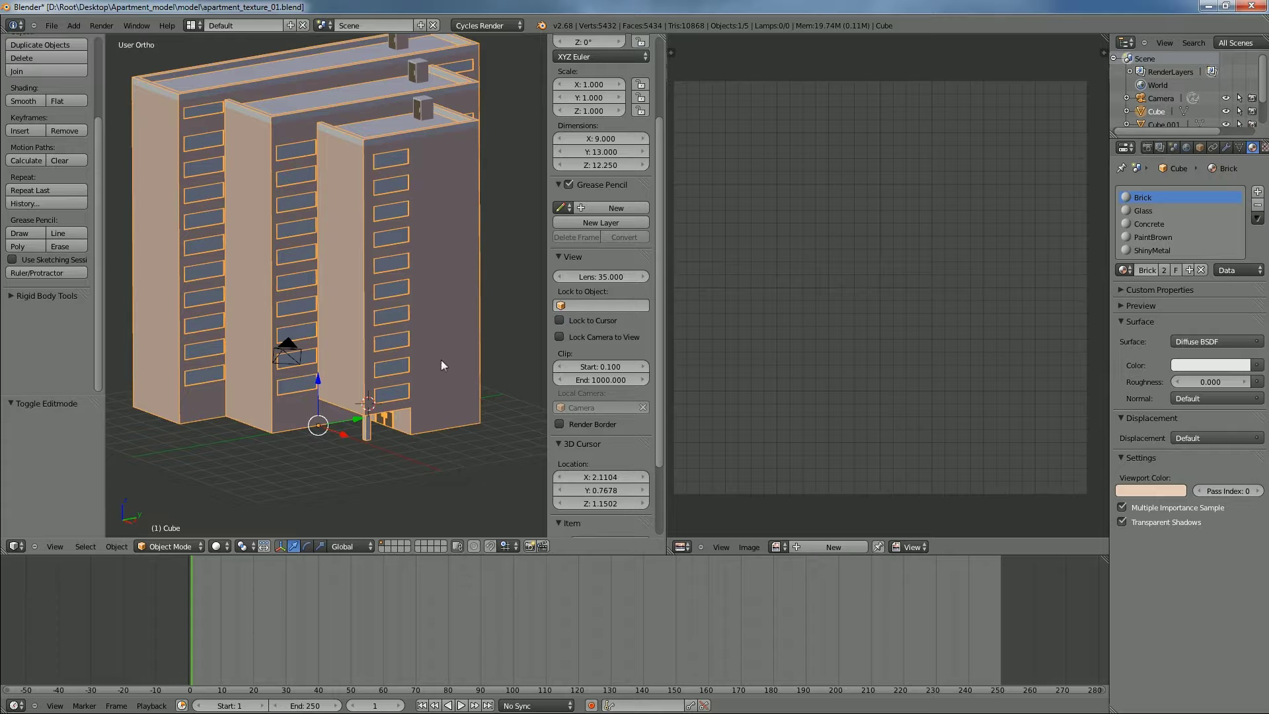
{"action": "middle_click_drag", "start_coordinate": [433, 301], "coordinate": [403, 291]}
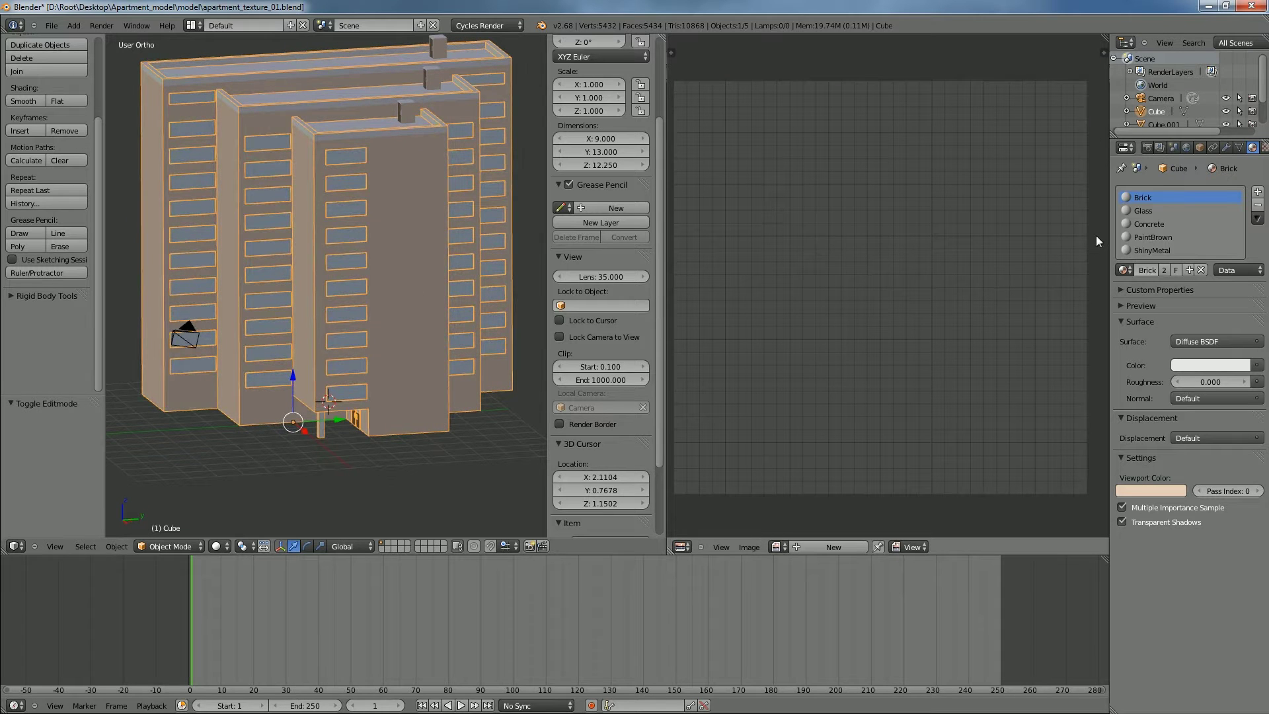
Select the building's PaintBrown material and enlarge the timeline area slightly
{"action": "left_click", "coordinate": [1157, 237]}
{"action": "left_click", "coordinate": [1163, 250]}
{"action": "left_click", "coordinate": [1163, 238]}
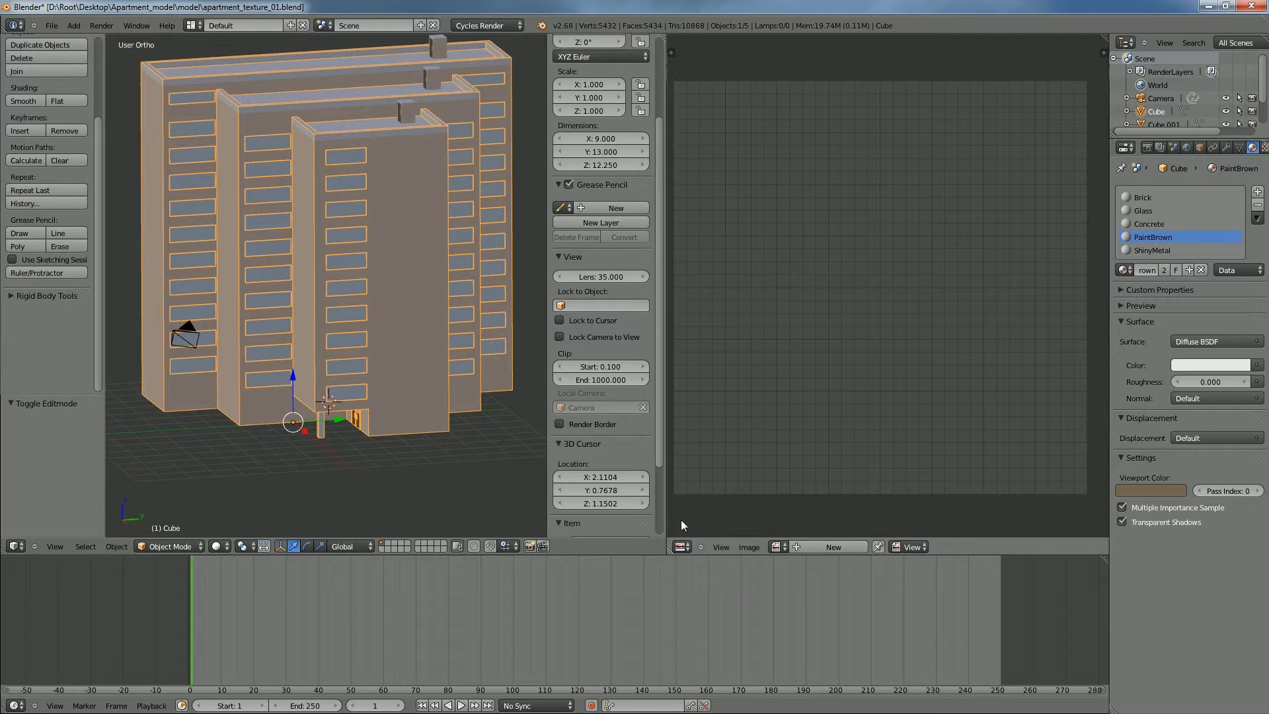
{"action": "left_click_drag", "start_coordinate": [659, 554], "coordinate": [666, 526]}
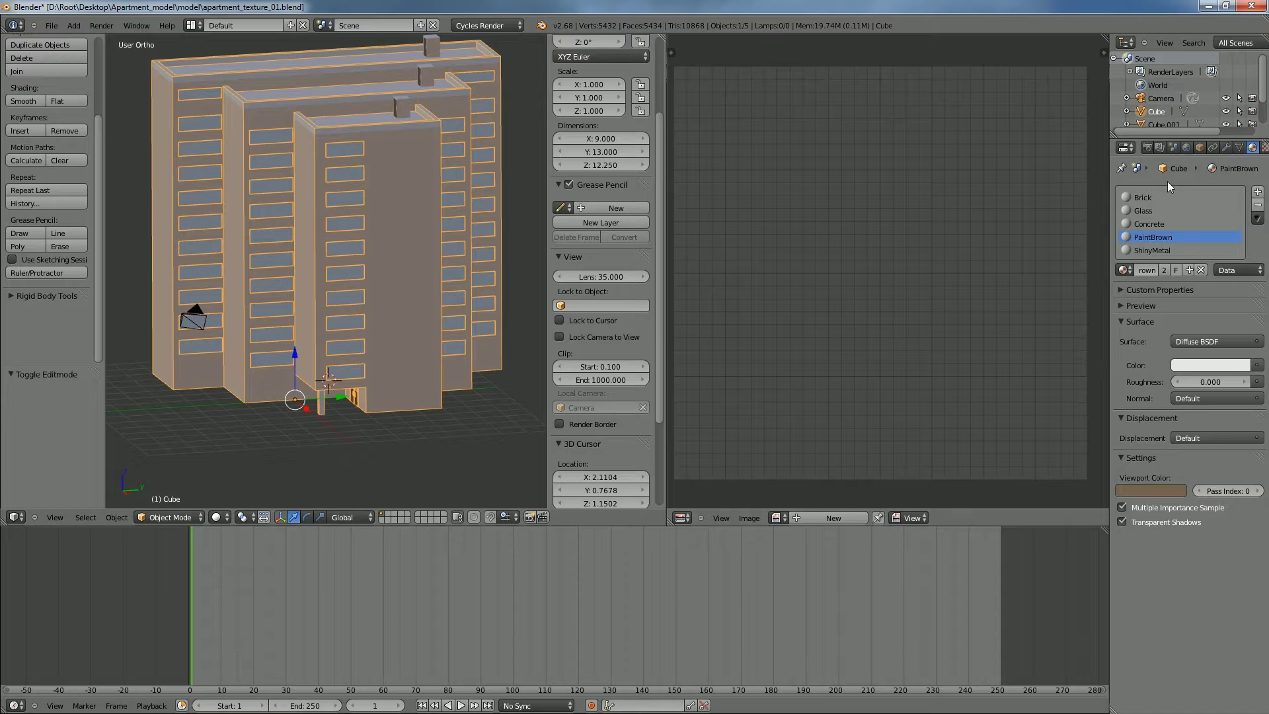
Enable nodes for the world background and set its color to an Environment Texture
{"action": "left_click", "coordinate": [1187, 147]}
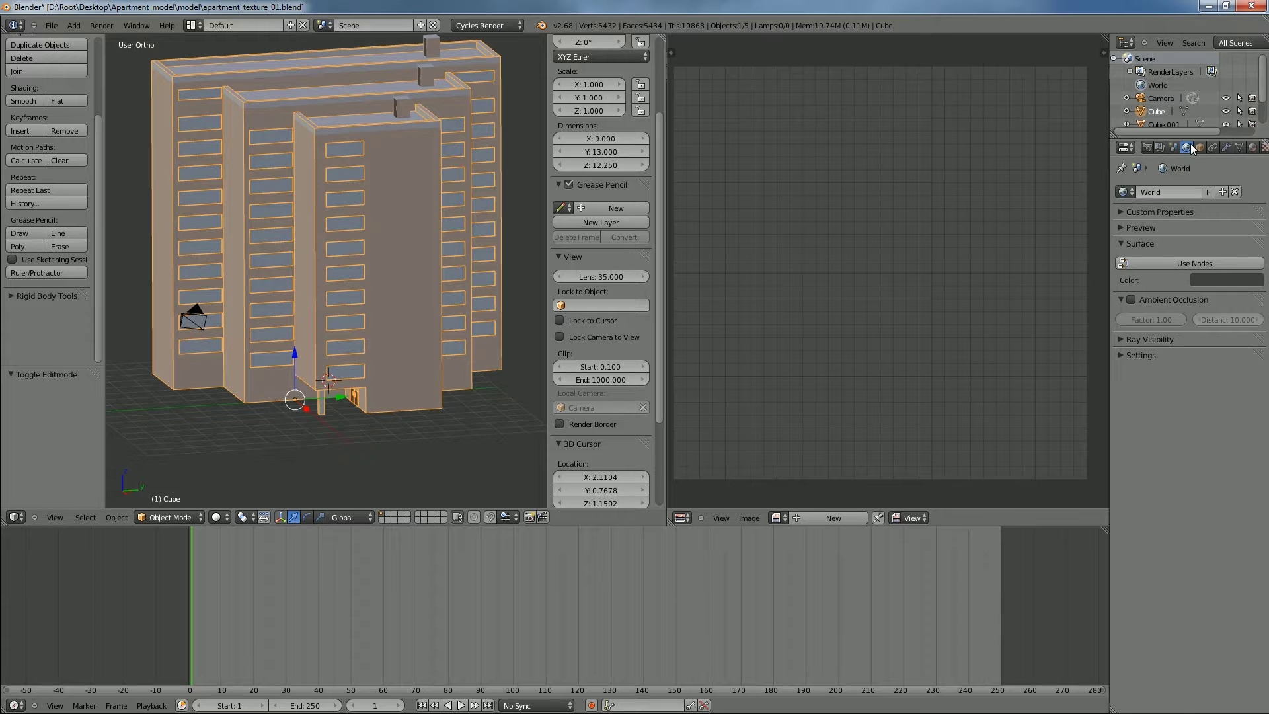
{"action": "left_click", "coordinate": [1197, 263]}
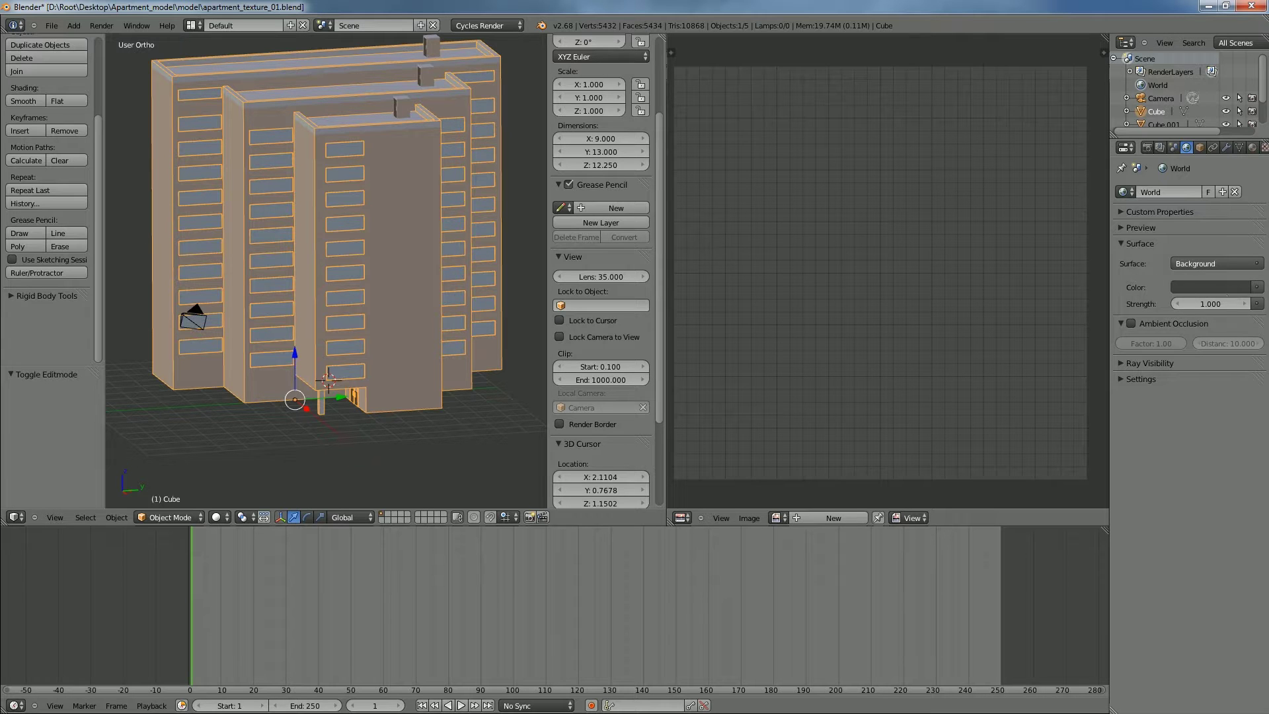
{"action": "left_click", "coordinate": [1256, 288]}
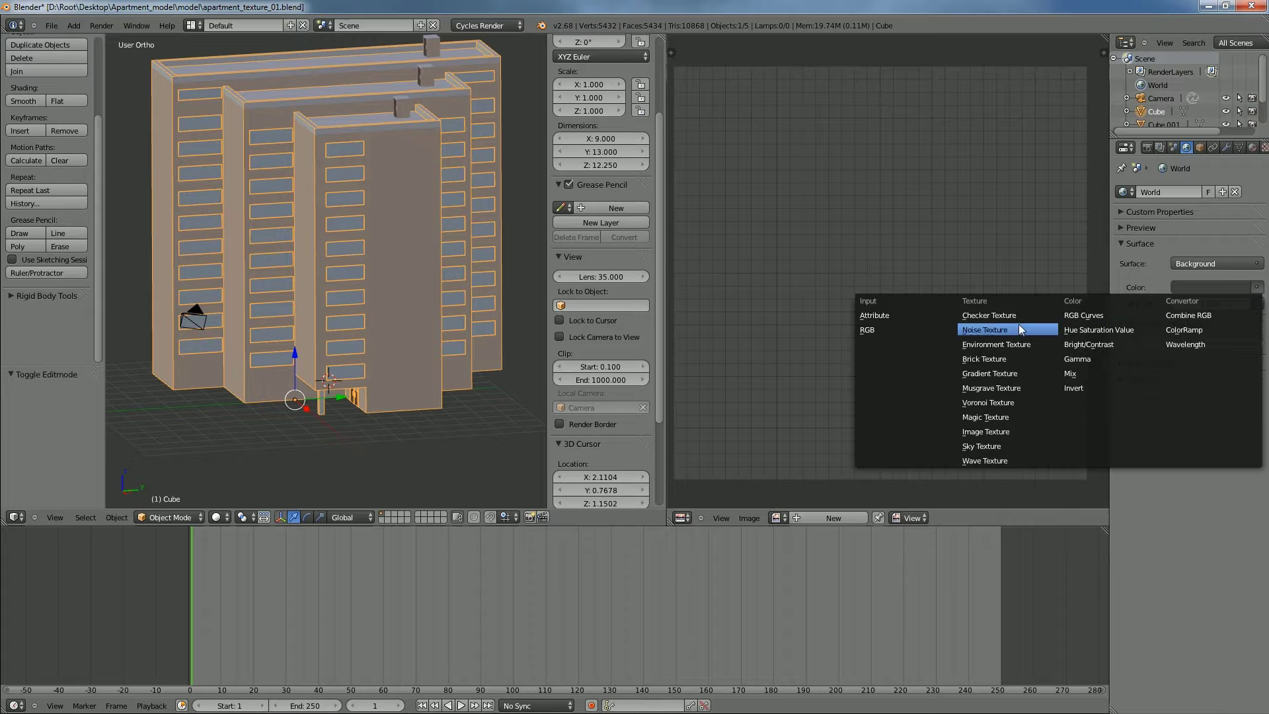
{"action": "left_click", "coordinate": [997, 344]}
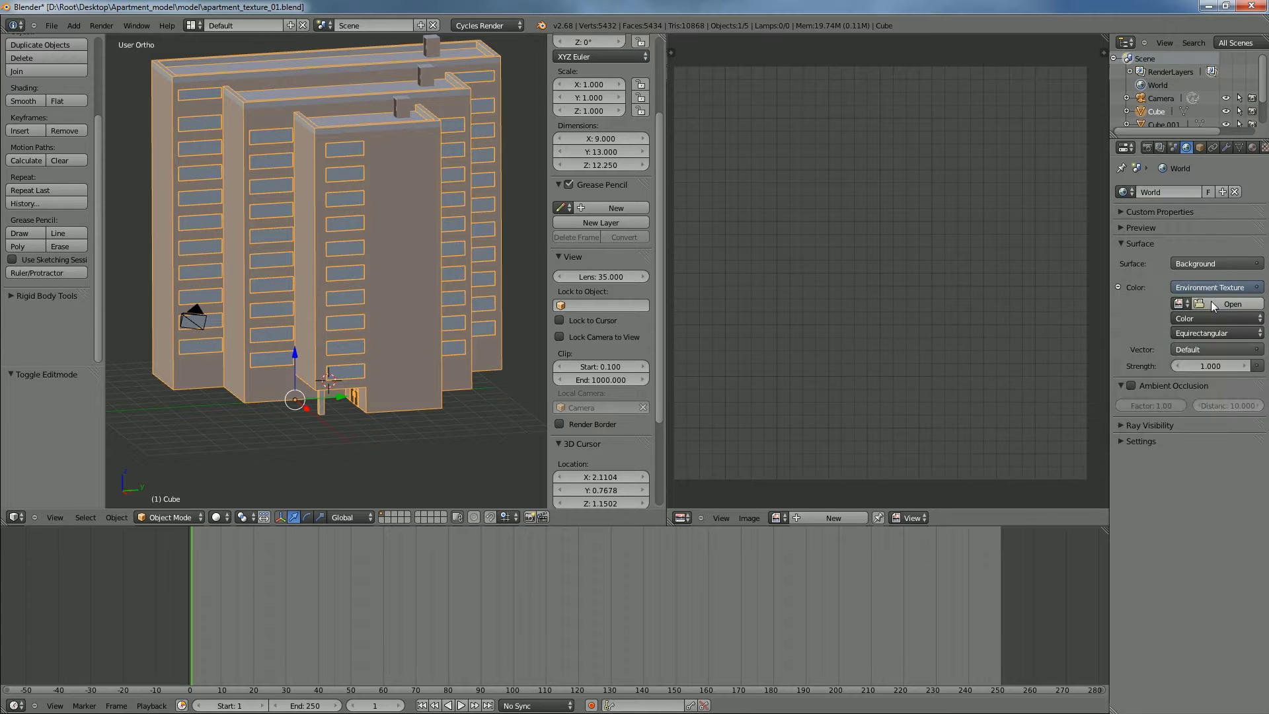
Load environment.jpg from the project's texture folder as the world's environment image
{"action": "left_click", "coordinate": [1211, 300]}
{"action": "left_click", "coordinate": [186, 92]}
{"action": "left_click", "coordinate": [191, 144]}
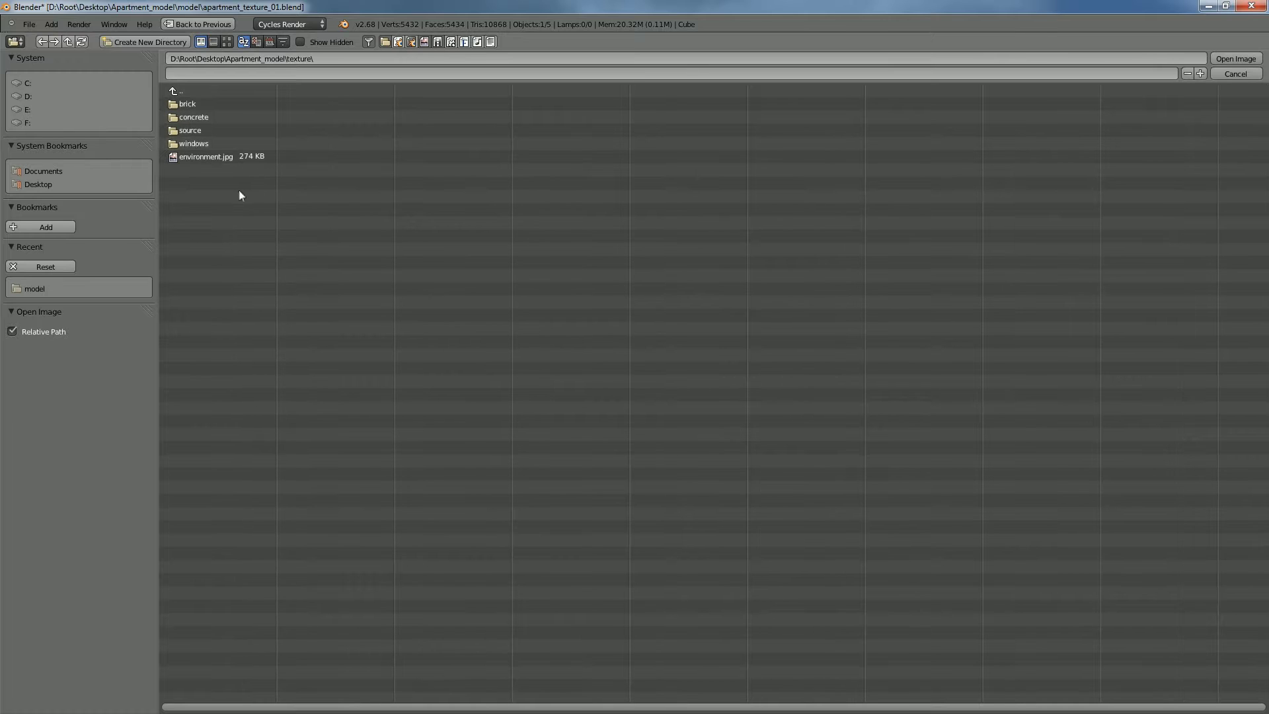
{"action": "double_click", "coordinate": [226, 157]}
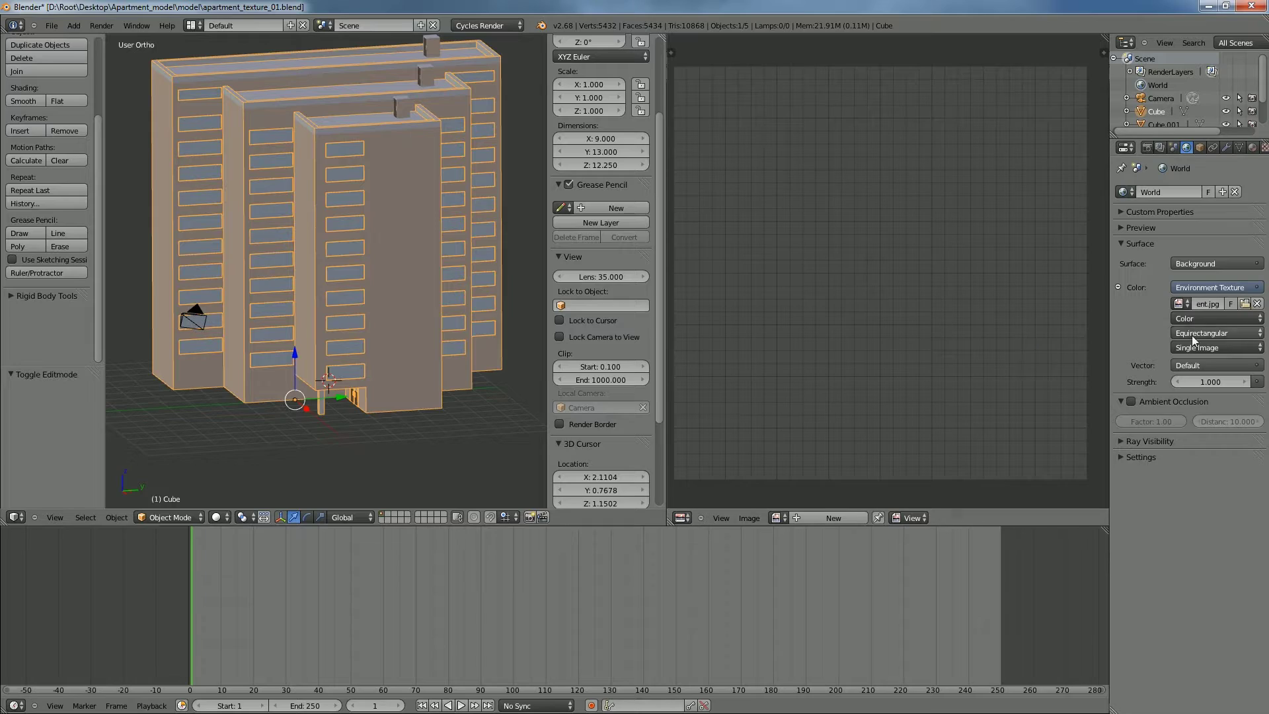
Switch the viewport to Rendered shading and examine the building against the environment from several angles
{"action": "left_click", "coordinate": [219, 517]}
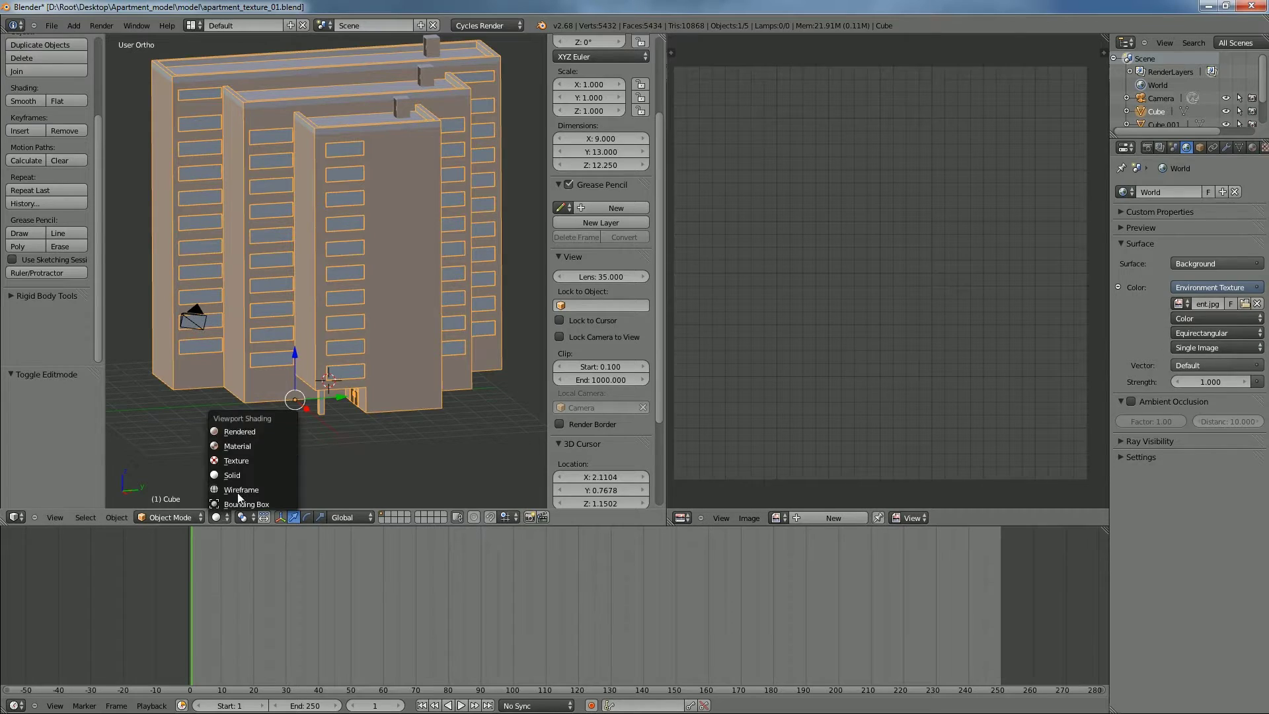
{"action": "left_click", "coordinate": [264, 433]}
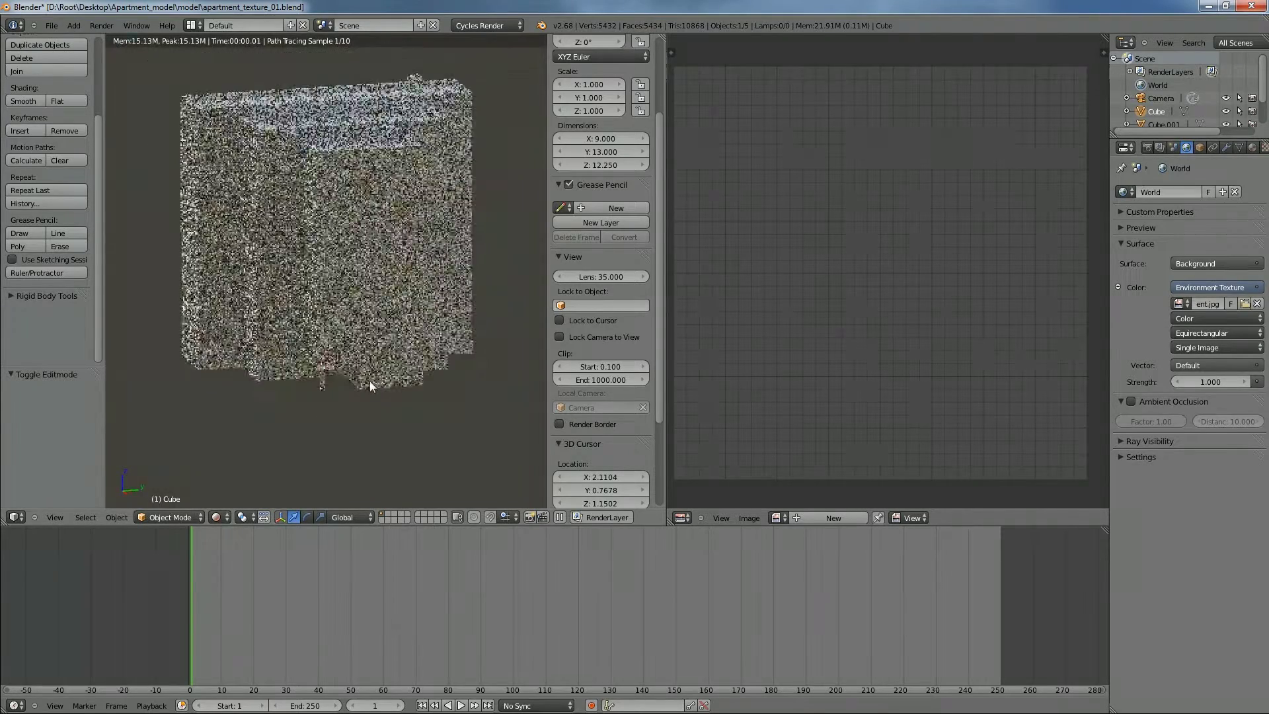
{"action": "scroll", "coordinate": [370, 381], "scroll_direction": "up", "scroll_amount": 2}
{"action": "scroll", "coordinate": [363, 377], "scroll_direction": "down", "scroll_amount": 8}
{"action": "scroll", "coordinate": [447, 347], "scroll_direction": "up", "scroll_amount": 2}
{"action": "middle_click_drag", "start_coordinate": [447, 347], "coordinate": [490, 259]}
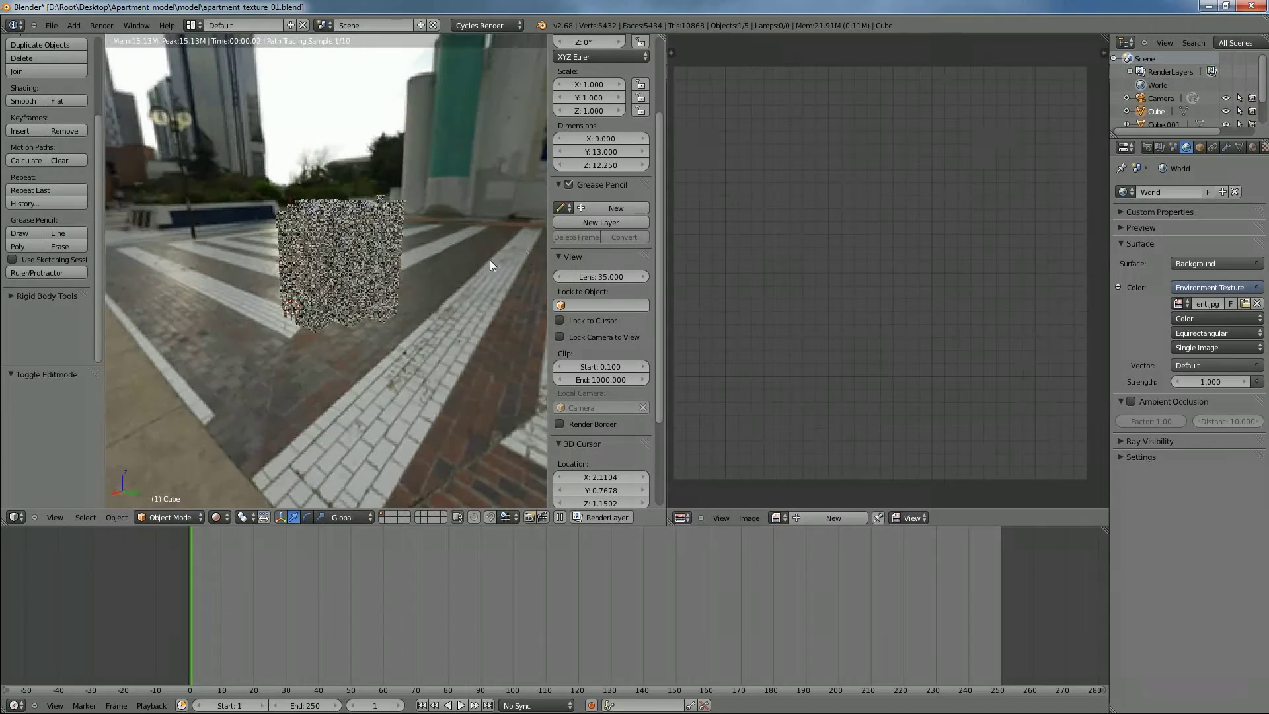
{"action": "scroll", "coordinate": [1161, 102], "scroll_direction": "down", "scroll_amount": 2}
{"action": "middle_click_drag", "start_coordinate": [368, 151], "coordinate": [361, 242]}
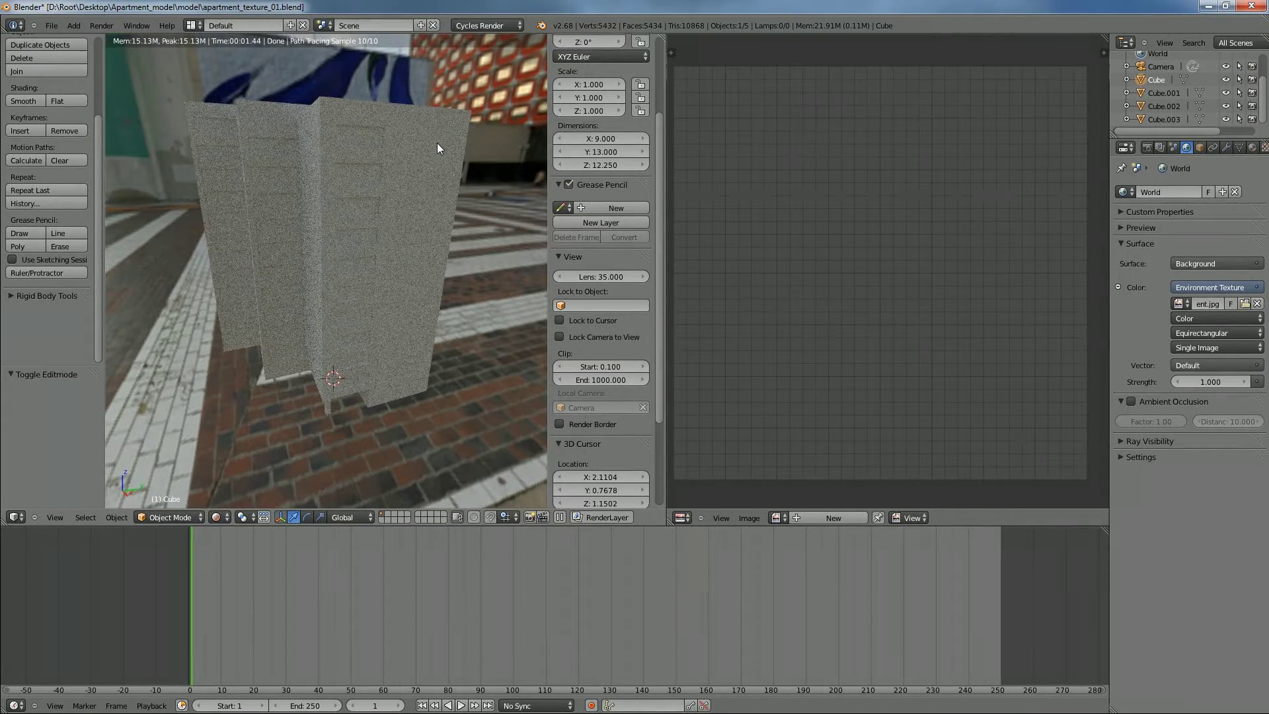
{"action": "middle_click_drag", "start_coordinate": [454, 226], "coordinate": [382, 241]}
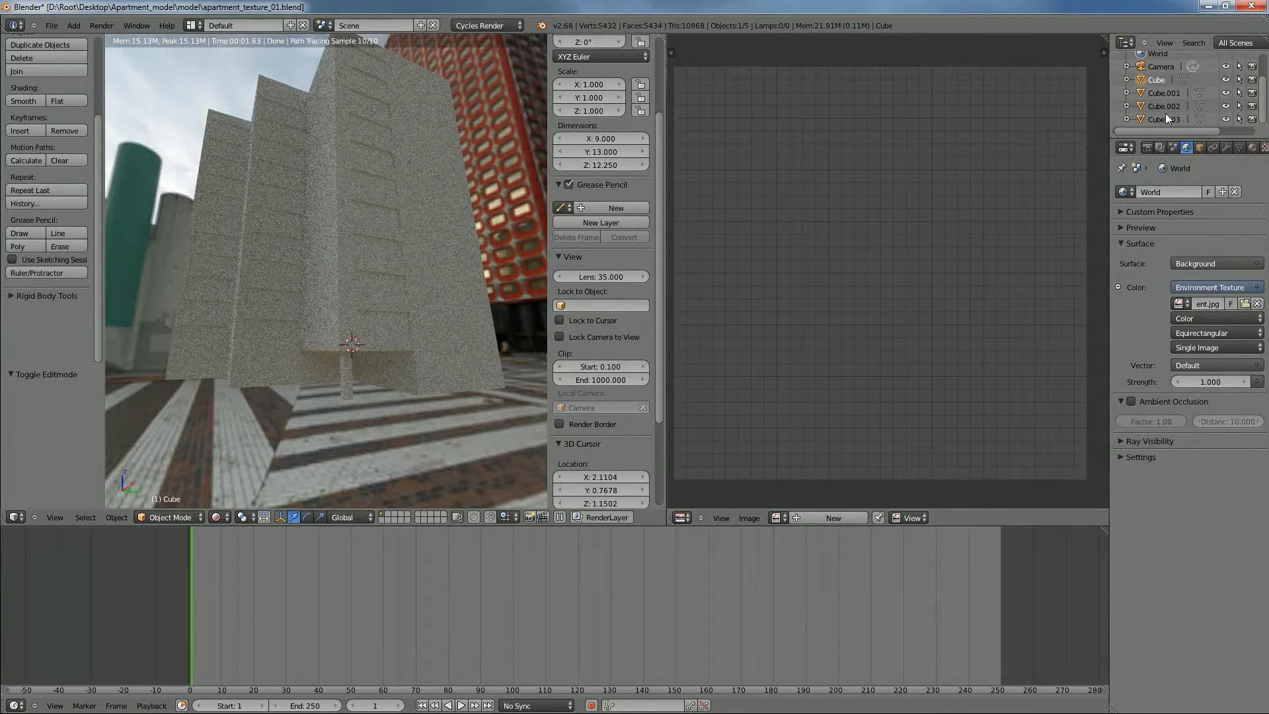
Turn the timeline area into a Node Editor showing the PaintBrown material's shader nodes
{"action": "left_click", "coordinate": [1252, 147]}
{"action": "mouse_move", "coordinate": [378, 234]}
{"action": "middle_mouse_down"}
{"action": "mouse_move", "coordinate": [499, 236]}
{"action": "mouse_move", "coordinate": [388, 322]}
{"action": "mouse_move", "coordinate": [396, 297]}
{"action": "middle_mouse_up"}
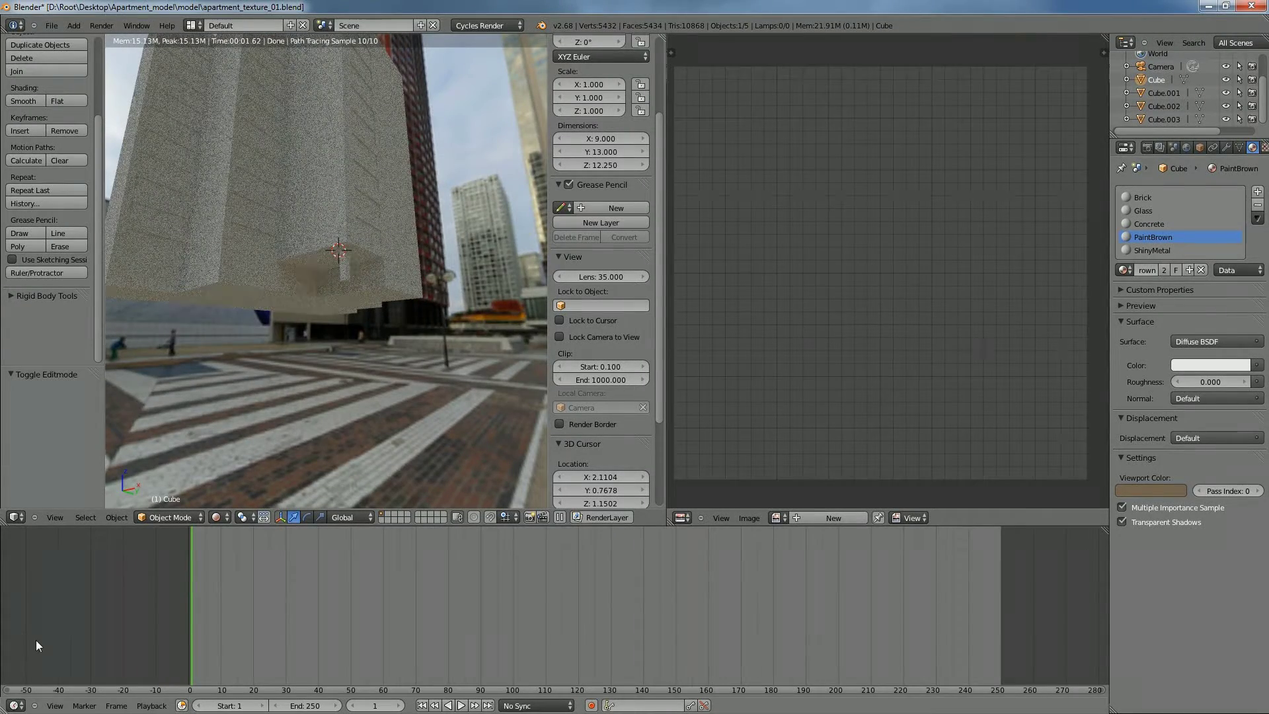
{"action": "left_click", "coordinate": [16, 705]}
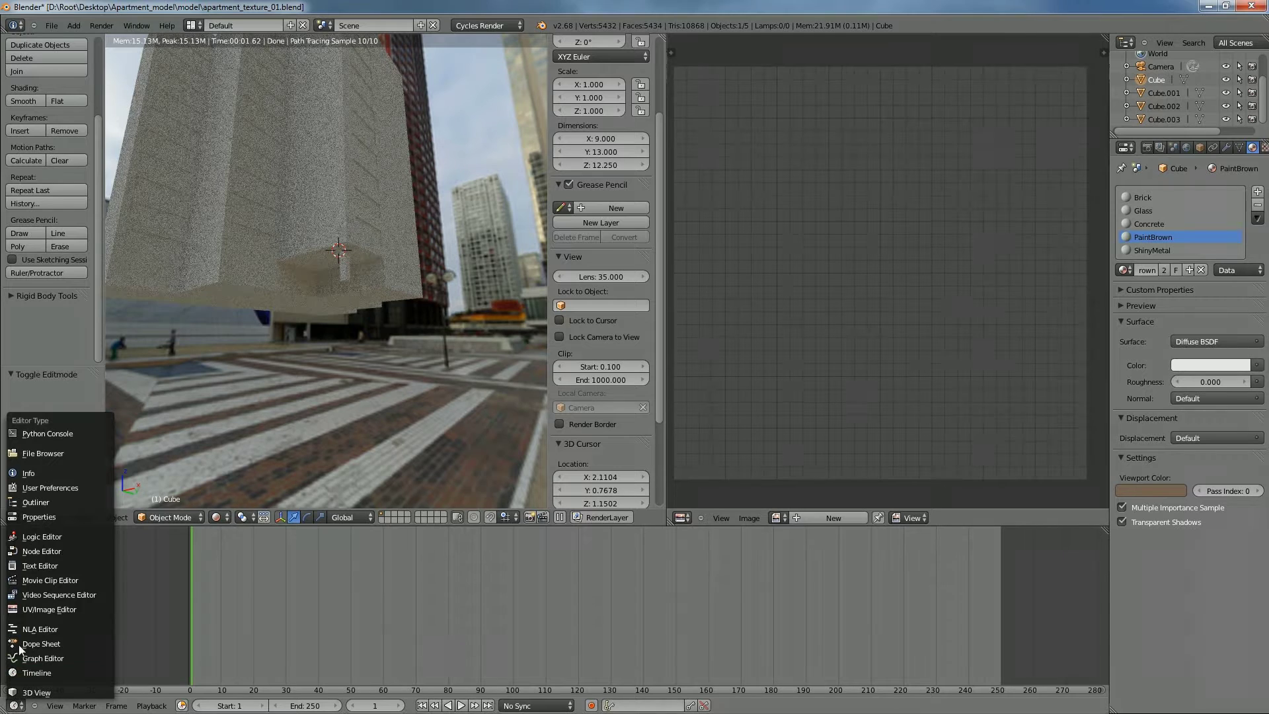
{"action": "left_click", "coordinate": [58, 552]}
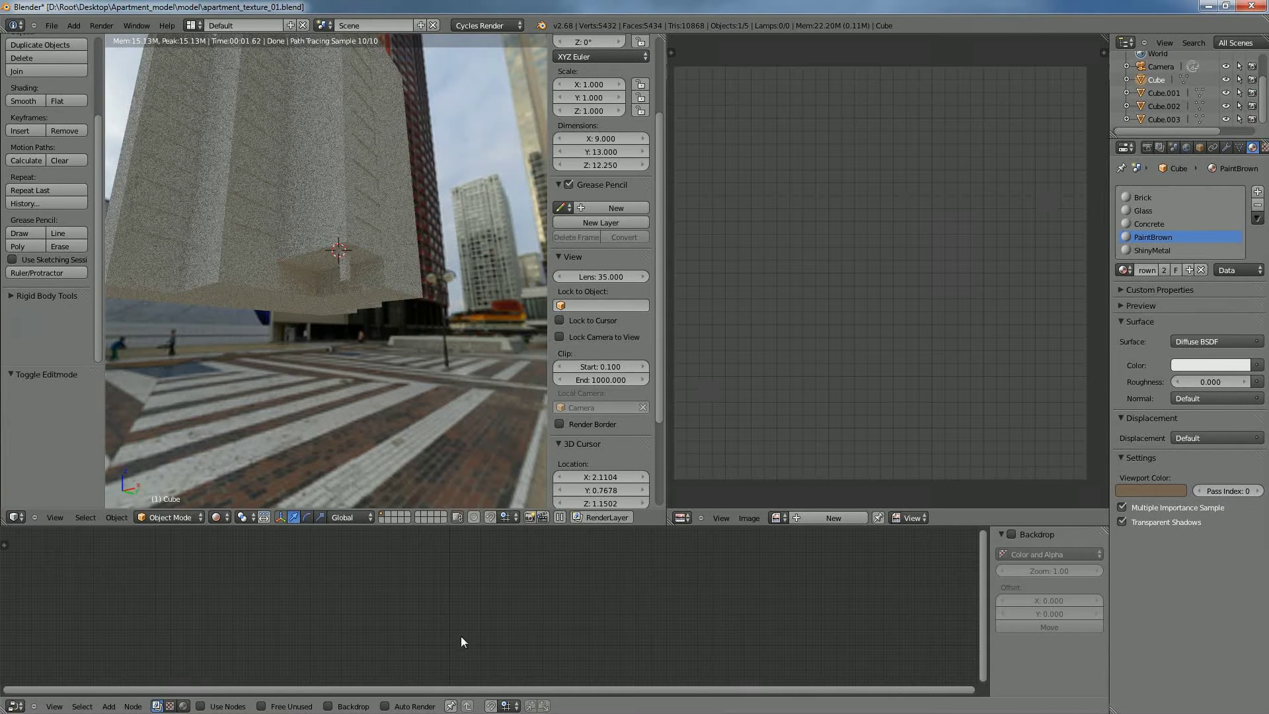
{"action": "left_click", "coordinate": [185, 706]}
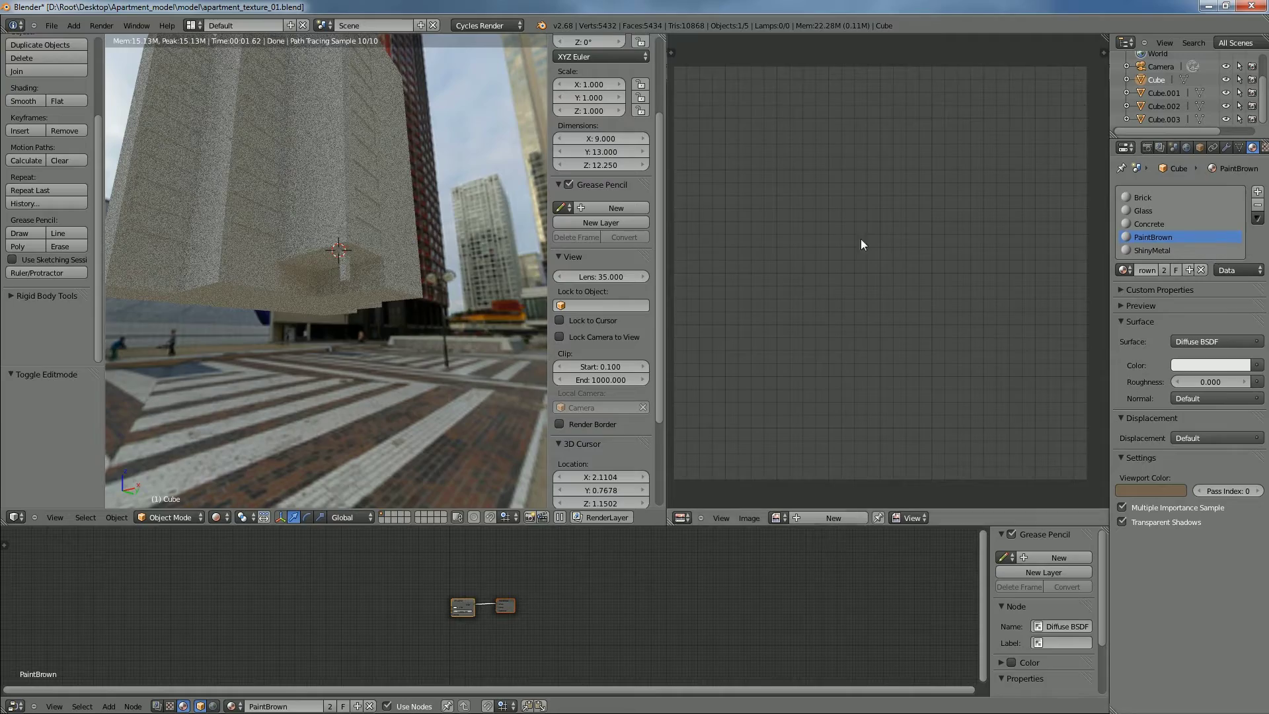
With the building's entrance in close-up, spread the Diffuse BSDF and Material Output nodes apart to make room between them
{"action": "scroll", "coordinate": [378, 269], "scroll_direction": "up", "scroll_amount": 4}
{"action": "middle_click_drag", "start_coordinate": [378, 270], "coordinate": [405, 279], "text": "shift"}
{"action": "scroll", "coordinate": [405, 279], "scroll_direction": "up", "scroll_amount": 3}
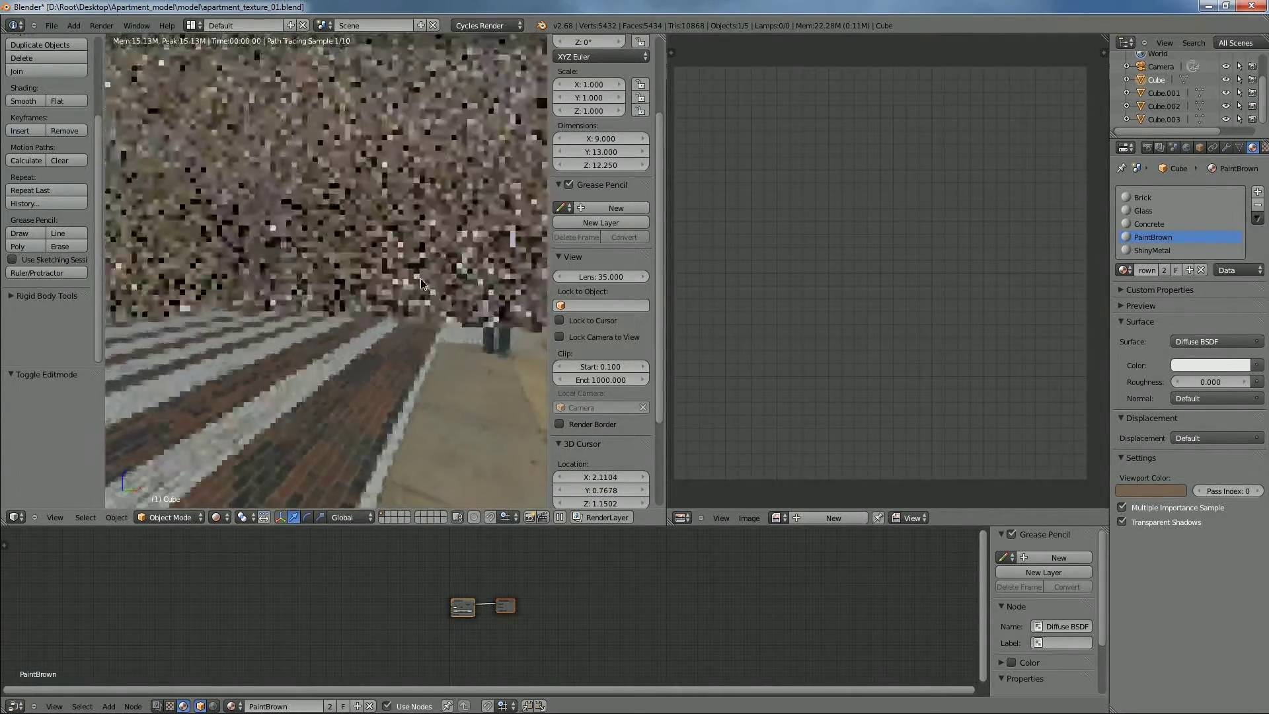
{"action": "scroll", "coordinate": [421, 267], "scroll_direction": "up", "scroll_amount": 6}
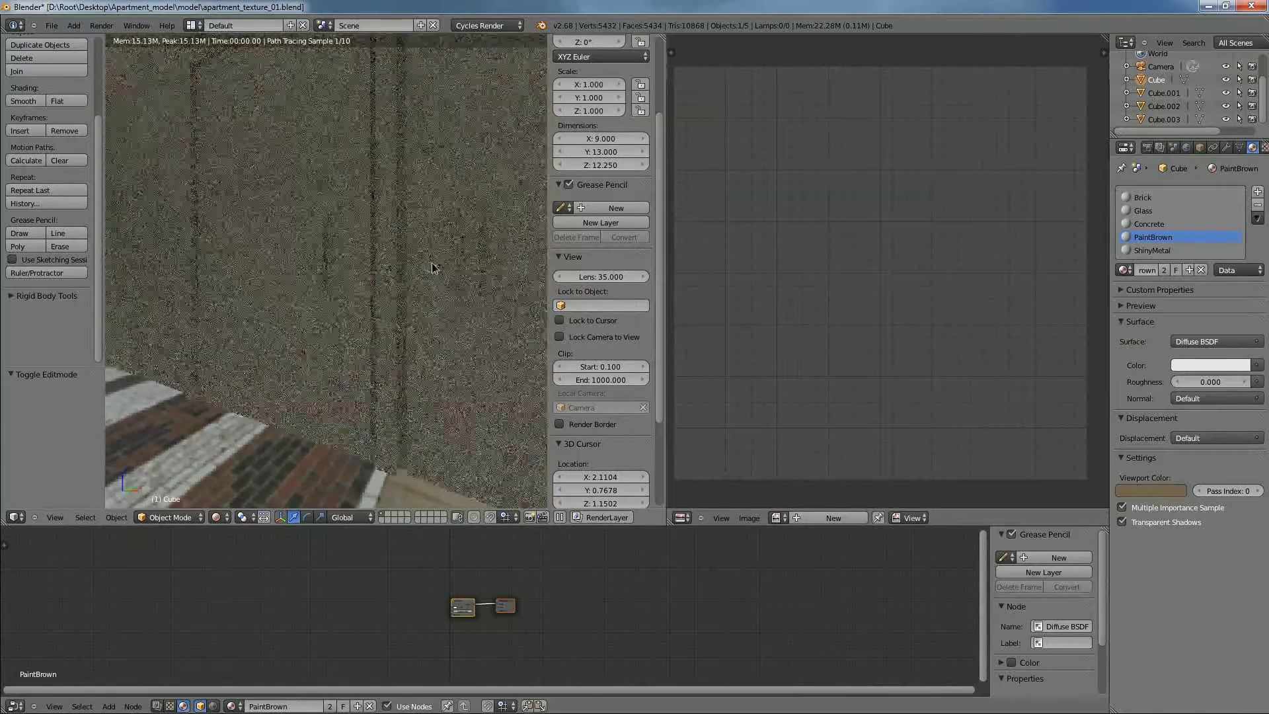
{"action": "scroll", "coordinate": [423, 269], "scroll_direction": "up", "scroll_amount": 4}
{"action": "scroll", "coordinate": [561, 604], "scroll_direction": "up", "scroll_amount": 4}
{"action": "left_click", "coordinate": [641, 603]}
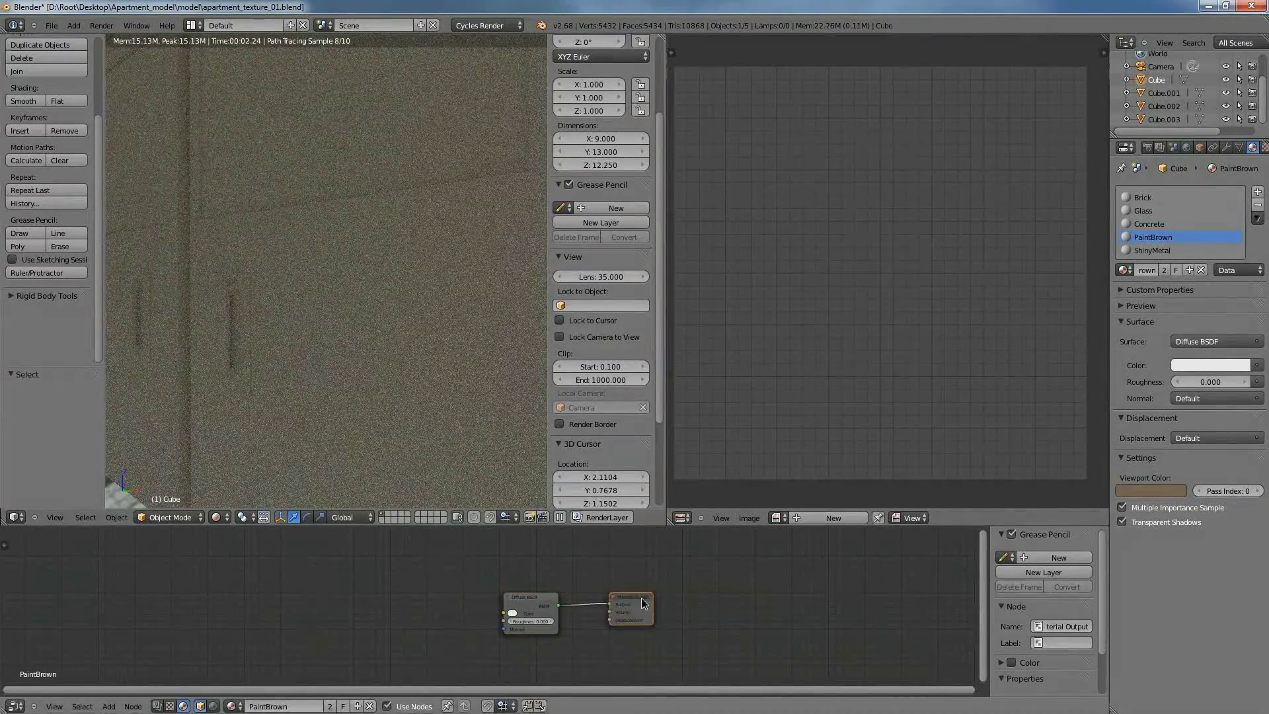
{"action": "left_click_drag", "start_coordinate": [642, 599], "coordinate": [768, 596]}
{"action": "left_click_drag", "start_coordinate": [542, 597], "coordinate": [442, 555]}
{"action": "middle_click_drag", "start_coordinate": [520, 583], "coordinate": [539, 589]}
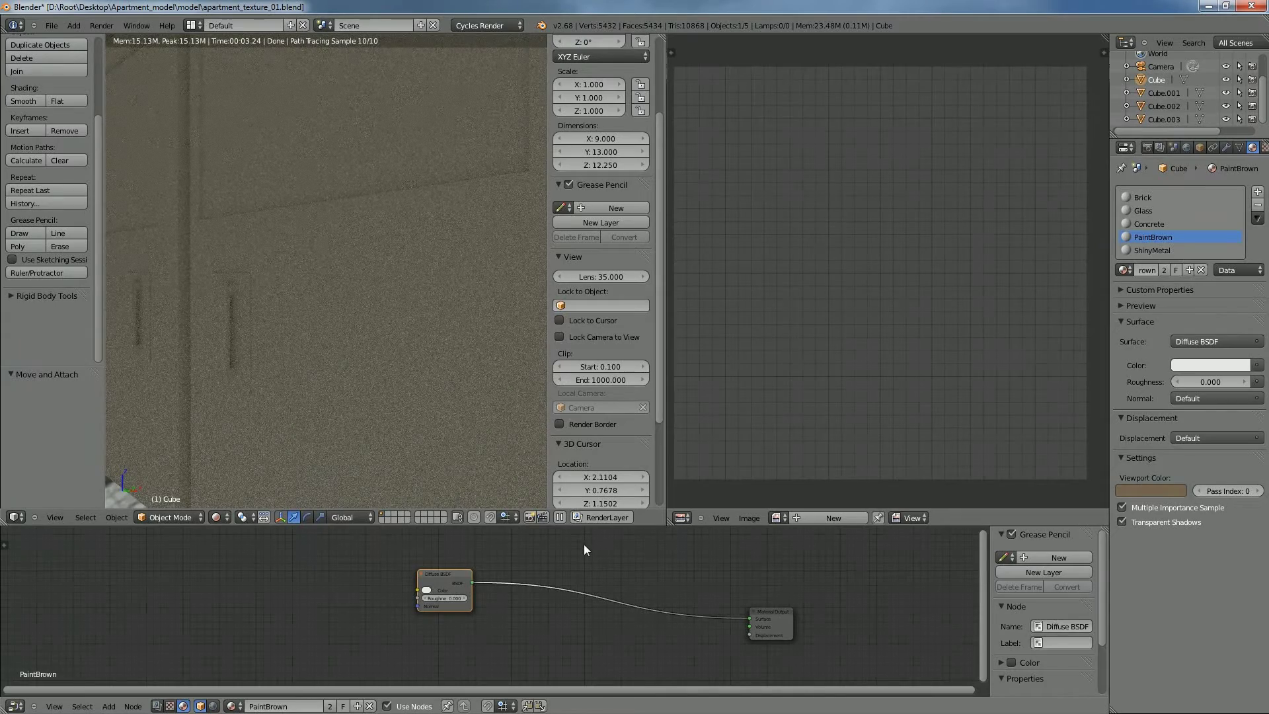
{"action": "middle_click_drag", "start_coordinate": [558, 547], "coordinate": [598, 562]}
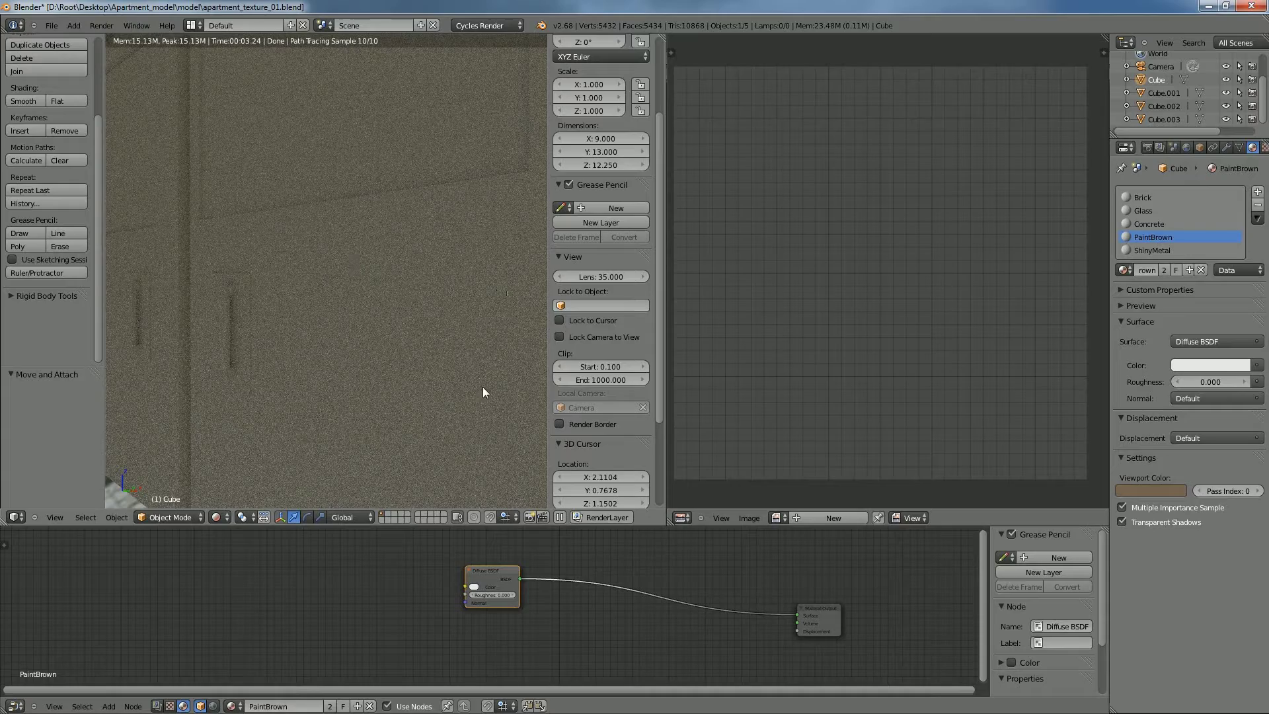
Insert a Mix Shader node between Diffuse BSDF and Material Output, and shift the Diffuse BSDF node upward
{"action": "key", "text": "shift+a"}
{"action": "mouse_move", "coordinate": [607, 584]}
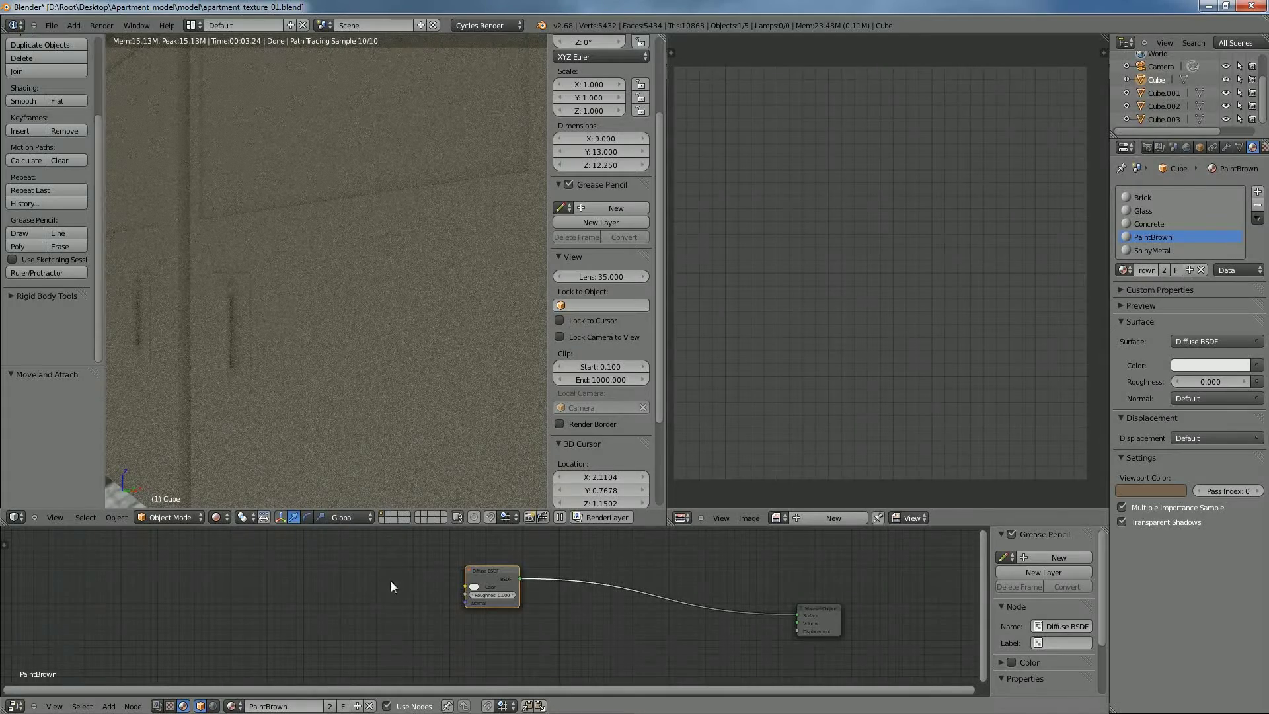
{"action": "key", "text": "shift+a"}
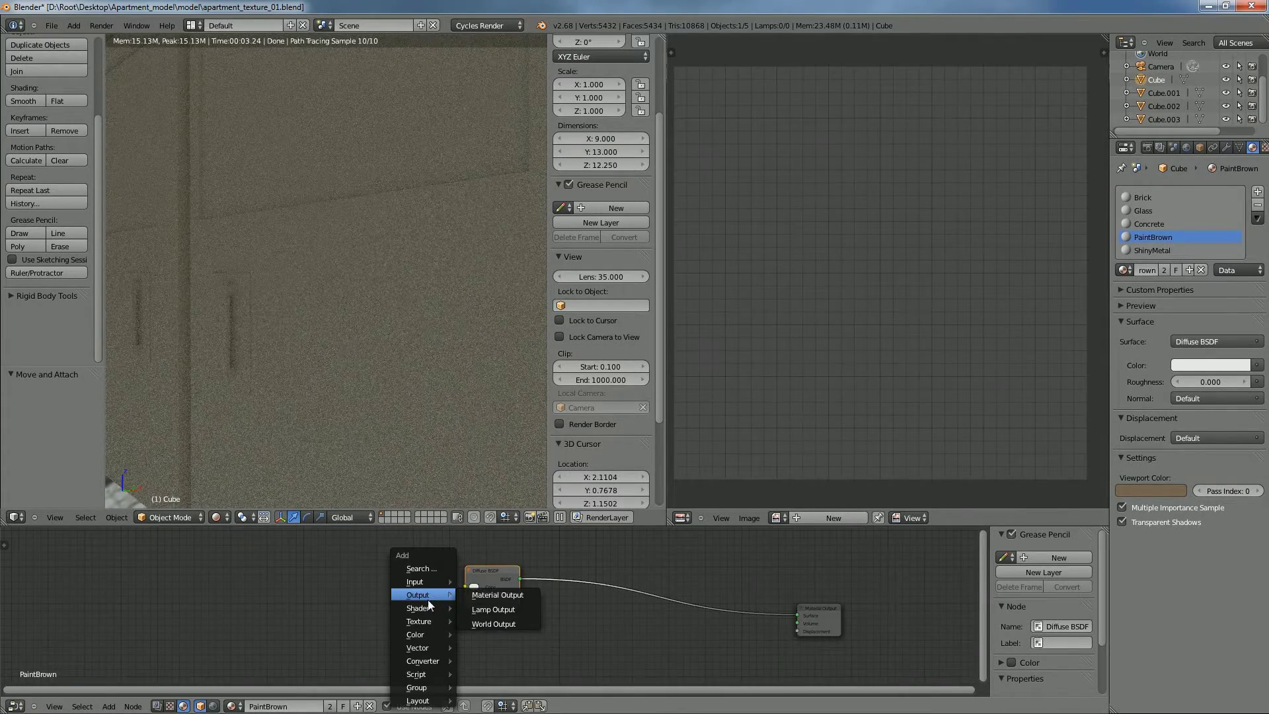
{"action": "mouse_move", "coordinate": [433, 609]}
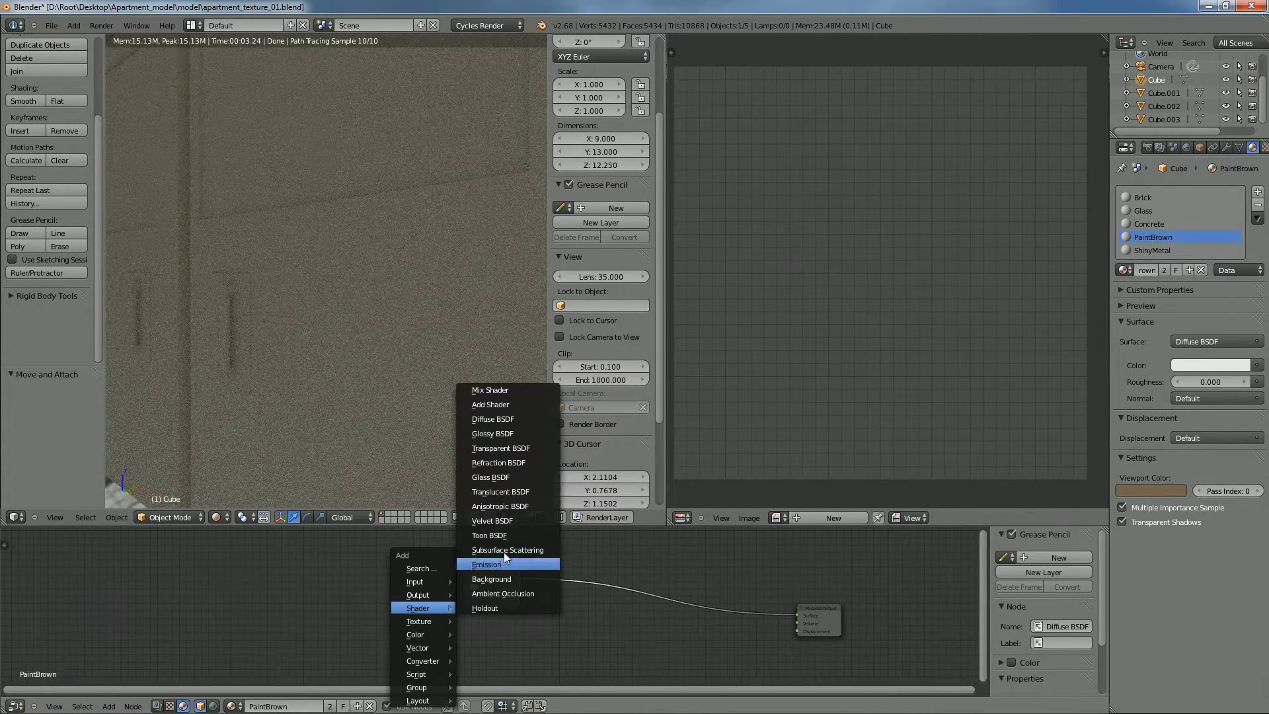
{"action": "left_click", "coordinate": [491, 390]}
{"action": "left_click", "coordinate": [613, 591]}
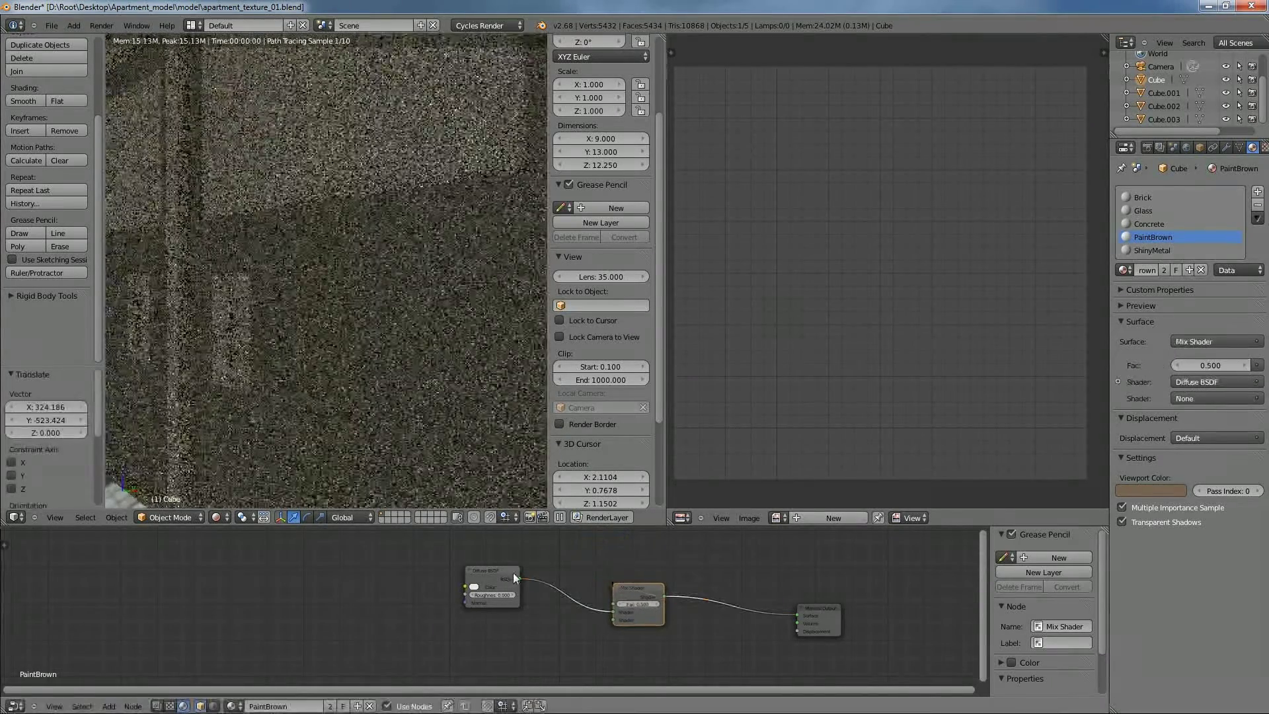
{"action": "left_click_drag", "start_coordinate": [628, 590], "coordinate": [627, 576]}
{"action": "left_click_drag", "start_coordinate": [494, 572], "coordinate": [483, 552]}
{"action": "middle_click_drag", "start_coordinate": [528, 603], "coordinate": [530, 595]}
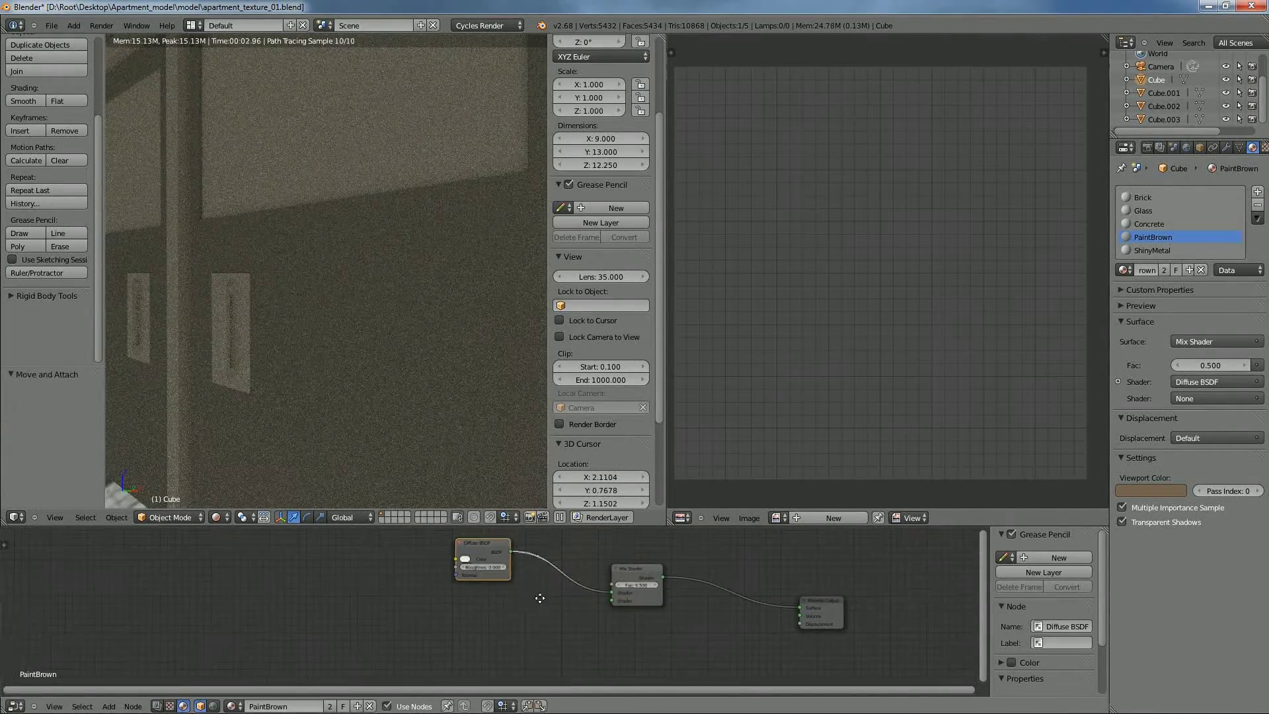
Add a Glossy BSDF node below the Diffuse BSDF and link it to the Mix Shader's second shader input
{"action": "key", "text": "shift+a"}
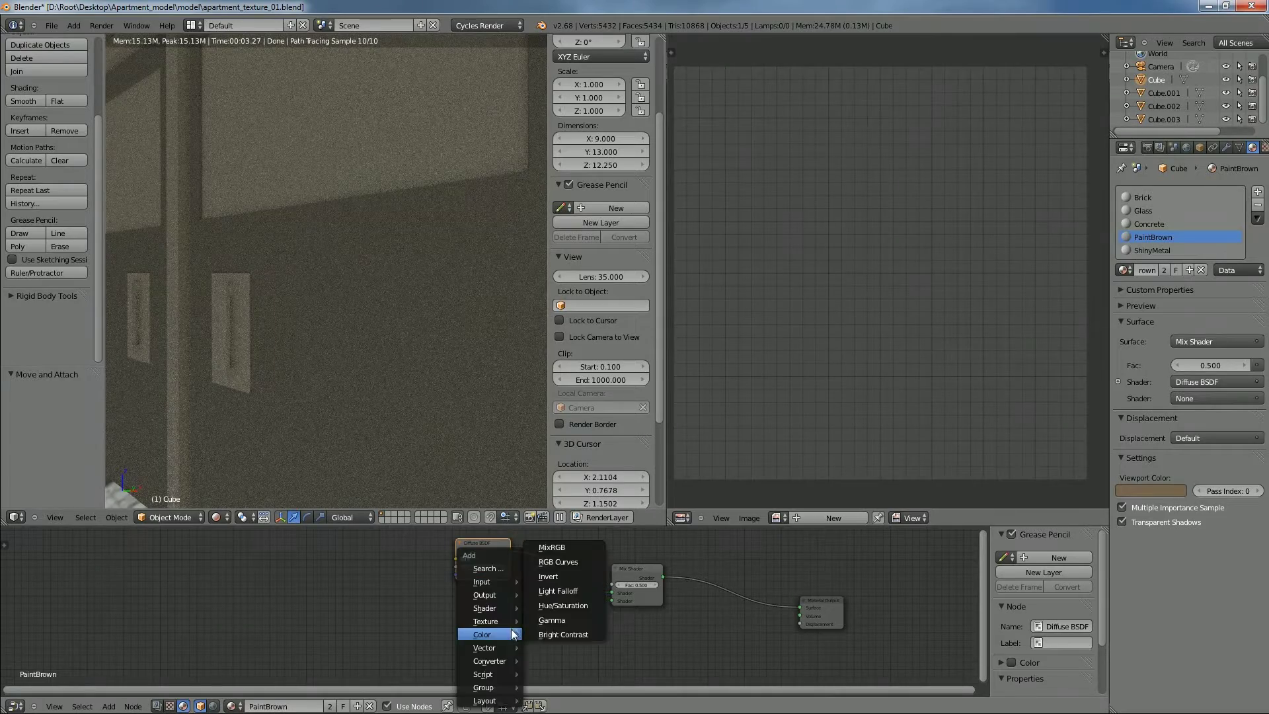
{"action": "mouse_move", "coordinate": [502, 607]}
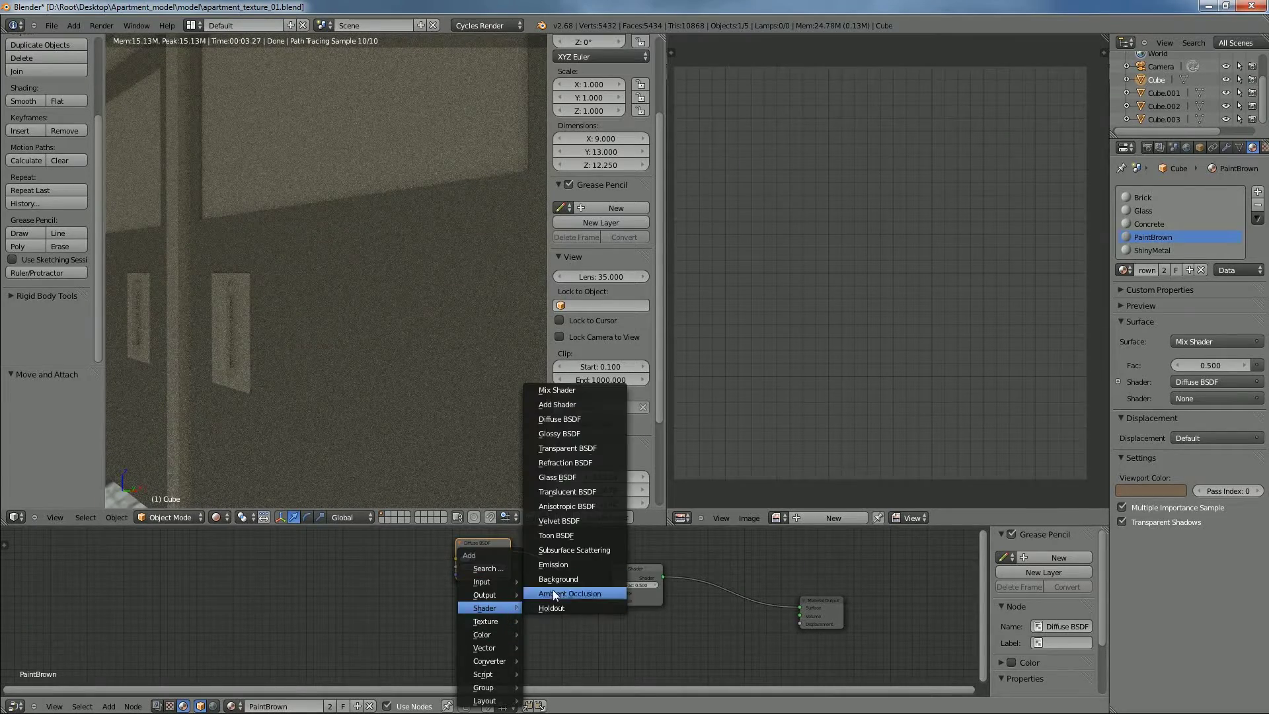
{"action": "left_click", "coordinate": [577, 431]}
{"action": "left_click", "coordinate": [461, 592]}
{"action": "left_click_drag", "start_coordinate": [511, 597], "coordinate": [612, 601]}
{"action": "middle_click_drag", "start_coordinate": [670, 593], "coordinate": [696, 603]}
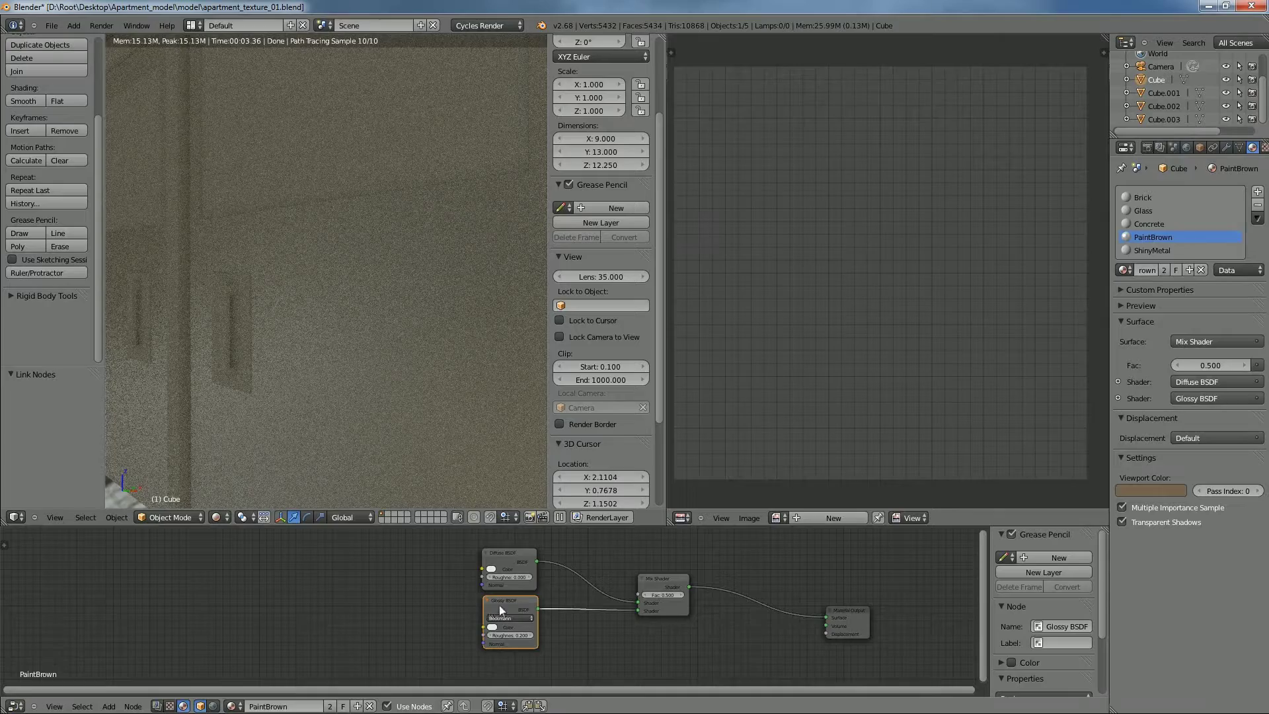
Sample PaintBrown's brown viewport colour into the Diffuse BSDF colour and darken it to a very dark brown
{"action": "left_click", "coordinate": [492, 569]}
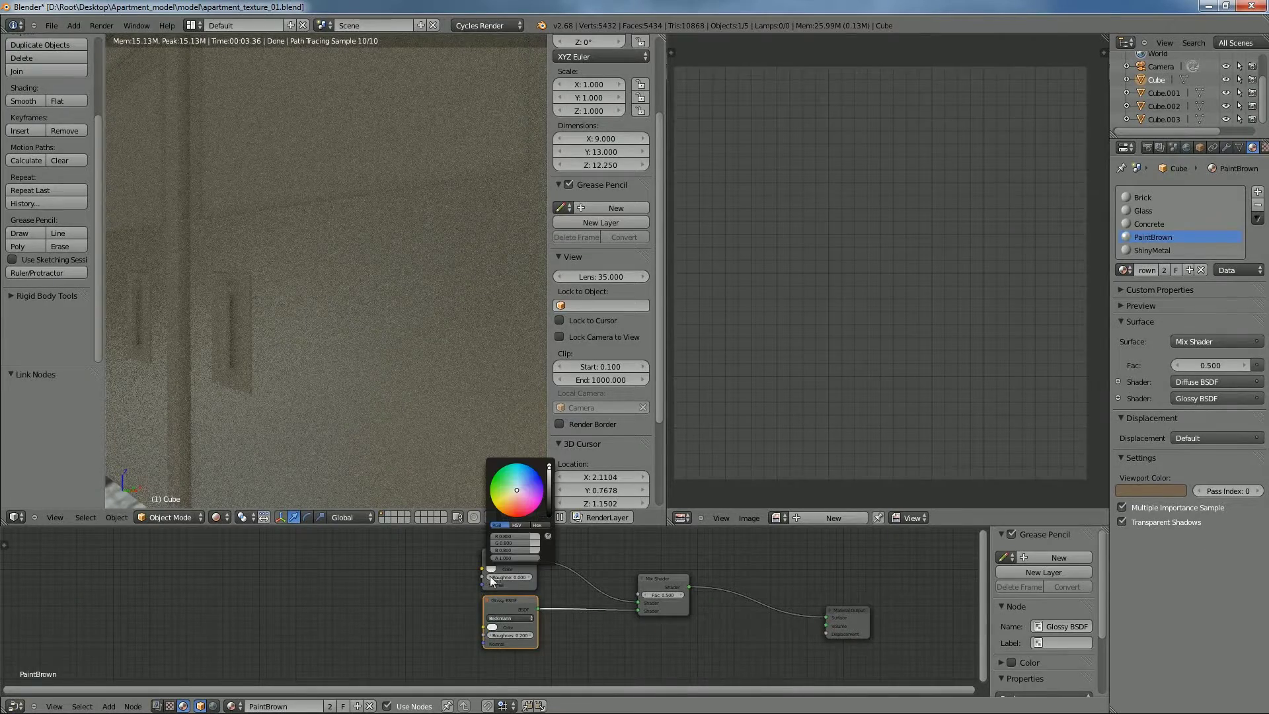
{"action": "left_click", "coordinate": [547, 537]}
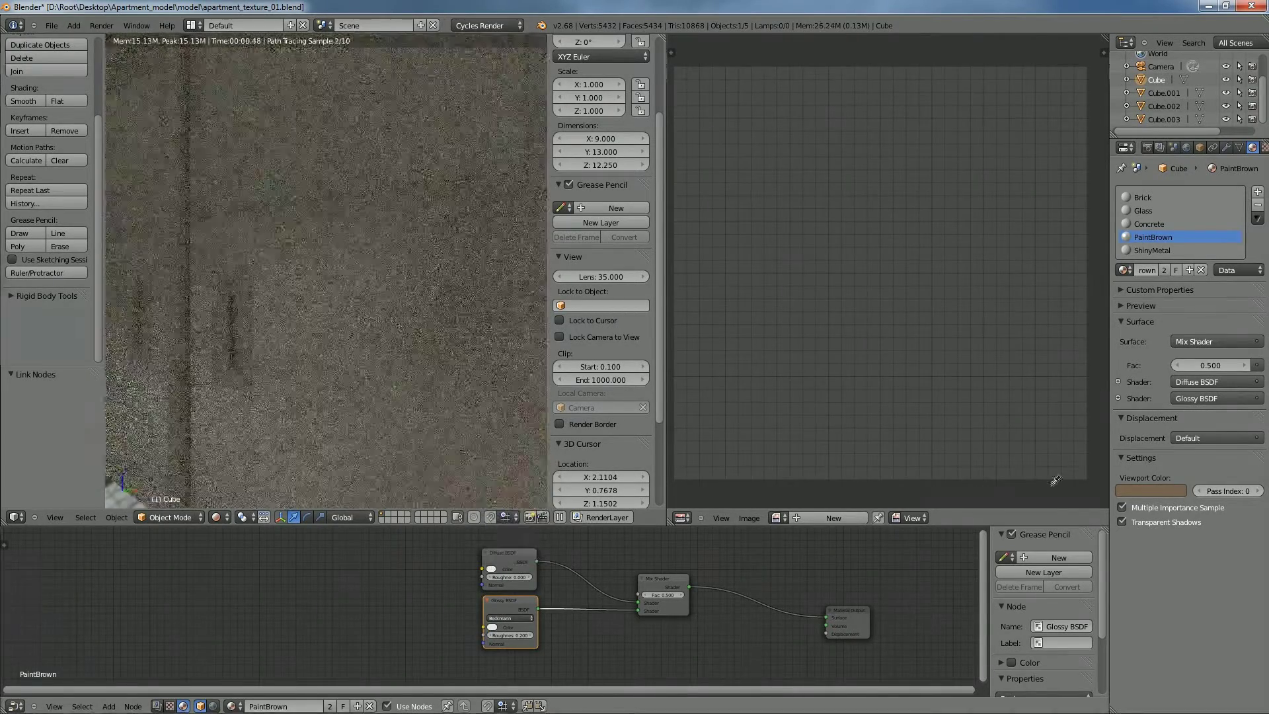
{"action": "left_click", "coordinate": [1143, 490]}
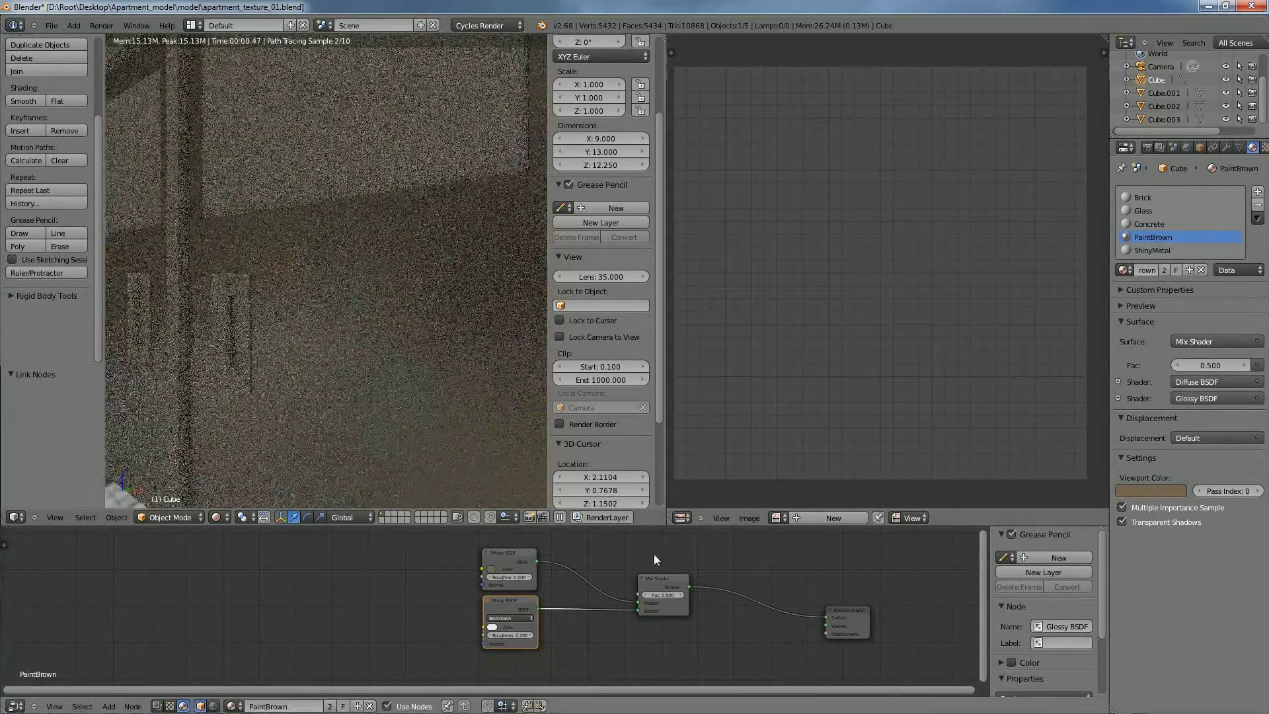
{"action": "left_click", "coordinate": [493, 570]}
{"action": "left_click_drag", "start_coordinate": [549, 493], "coordinate": [461, 527]}
Lower the Mix Shader factor to 0.200 while viewing the entrance doors against the surrounding wall
{"action": "scroll", "coordinate": [402, 375], "scroll_direction": "down", "scroll_amount": 7}
{"action": "scroll", "coordinate": [405, 374], "scroll_direction": "up", "scroll_amount": 4}
{"action": "mouse_move", "coordinate": [407, 374]}
{"action": "middle_mouse_down"}
{"action": "mouse_move", "coordinate": [442, 378]}
{"action": "mouse_move", "coordinate": [408, 384]}
{"action": "middle_mouse_up"}
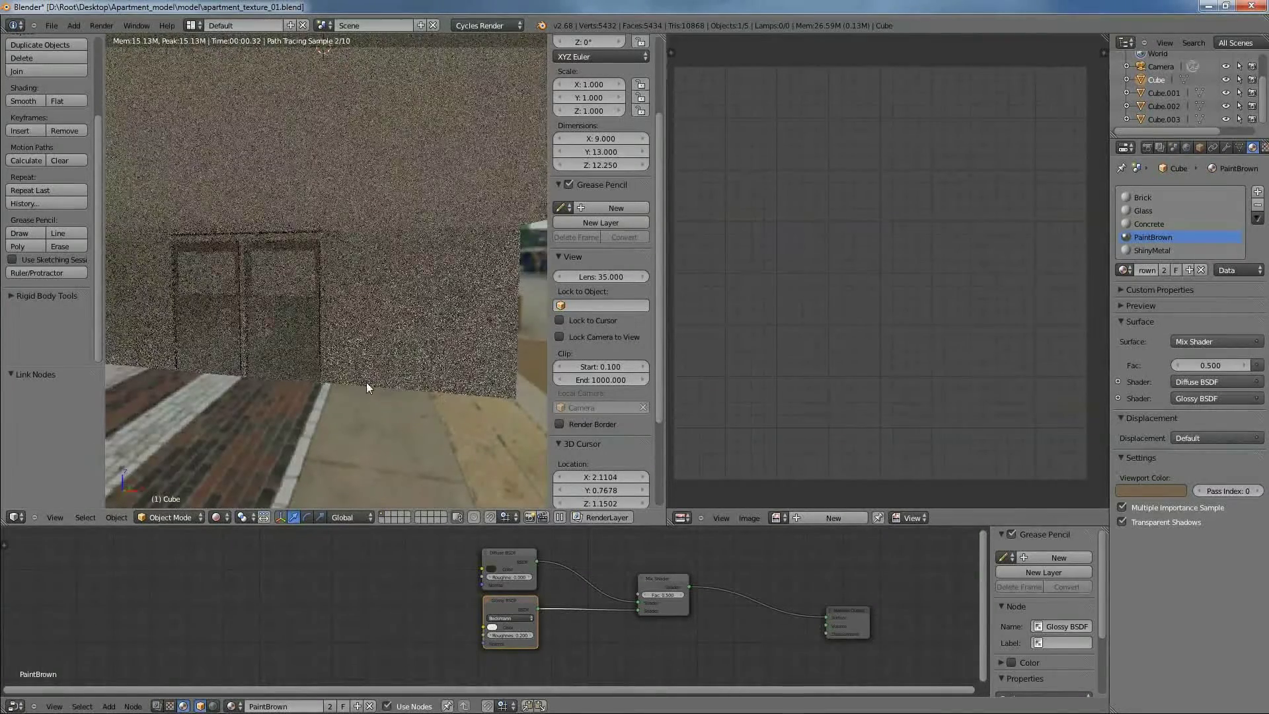
{"action": "left_click", "coordinate": [646, 597]}
{"action": "left_click", "coordinate": [645, 597]}
{"action": "left_click", "coordinate": [646, 596]}
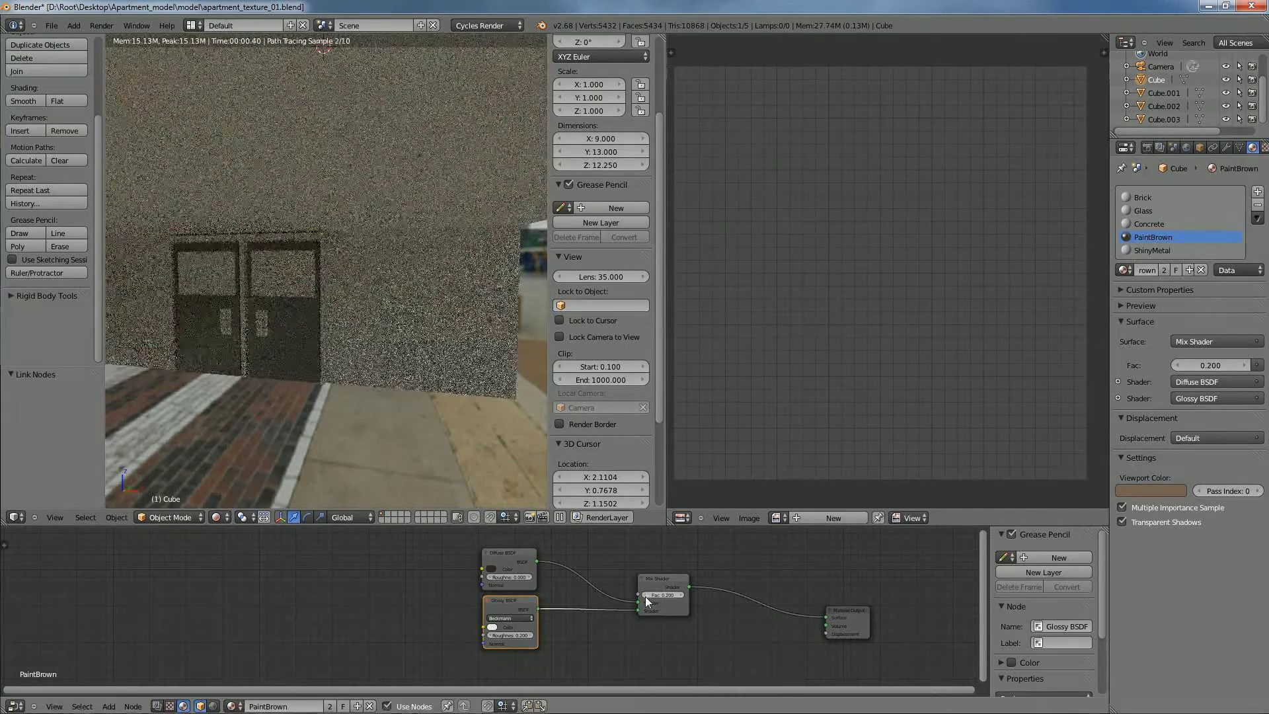
With the door in close-up, fine-tune the dark brown Diffuse BSDF colour using its HSV values
{"action": "scroll", "coordinate": [378, 440], "scroll_direction": "up", "scroll_amount": 5}
{"action": "middle_click_drag", "start_coordinate": [326, 422], "coordinate": [397, 351]}
{"action": "scroll", "coordinate": [382, 398], "scroll_direction": "up", "scroll_amount": 3}
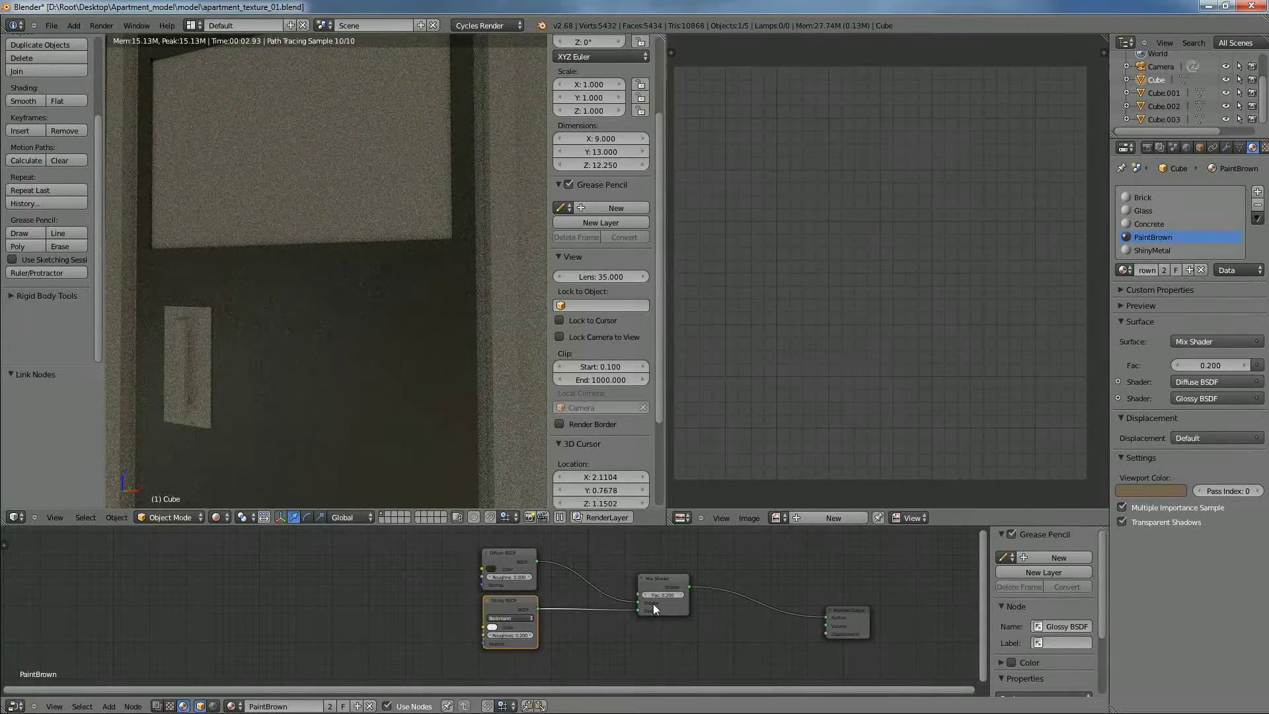
{"action": "left_click", "coordinate": [492, 570]}
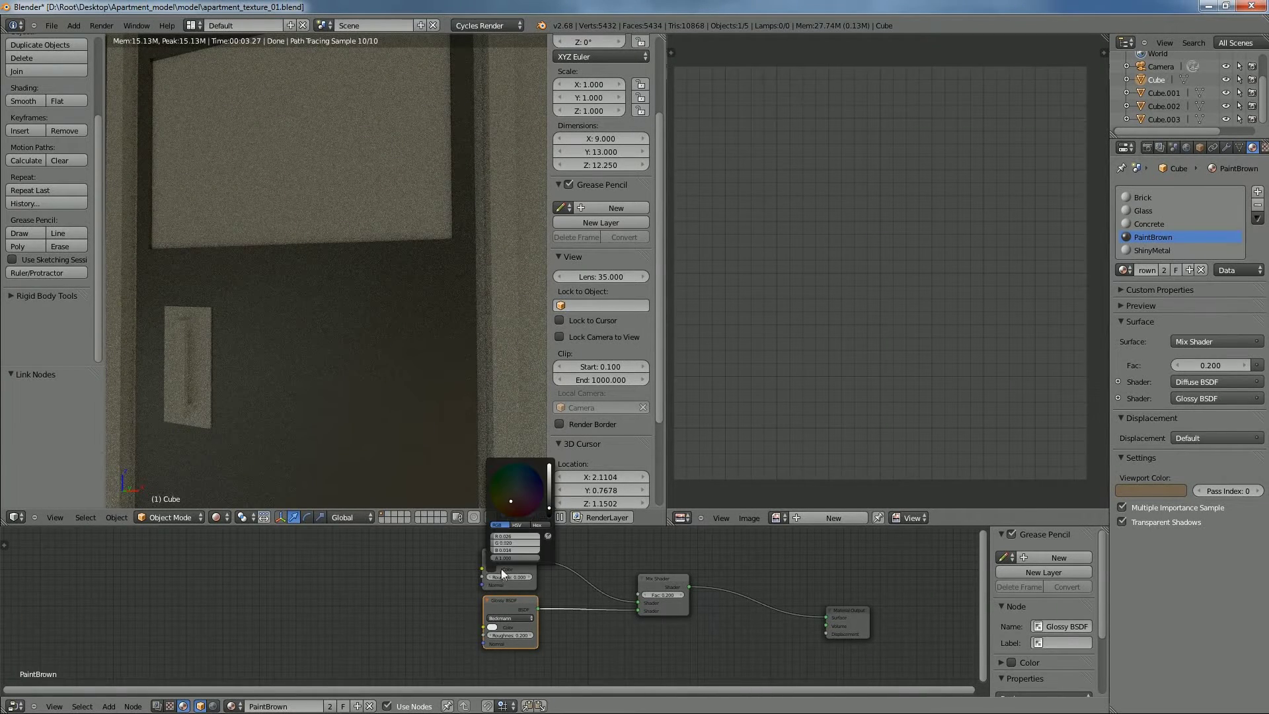
{"action": "left_click", "coordinate": [517, 526]}
{"action": "left_click", "coordinate": [498, 525]}
{"action": "left_click_drag", "start_coordinate": [521, 545], "coordinate": [521, 546]}
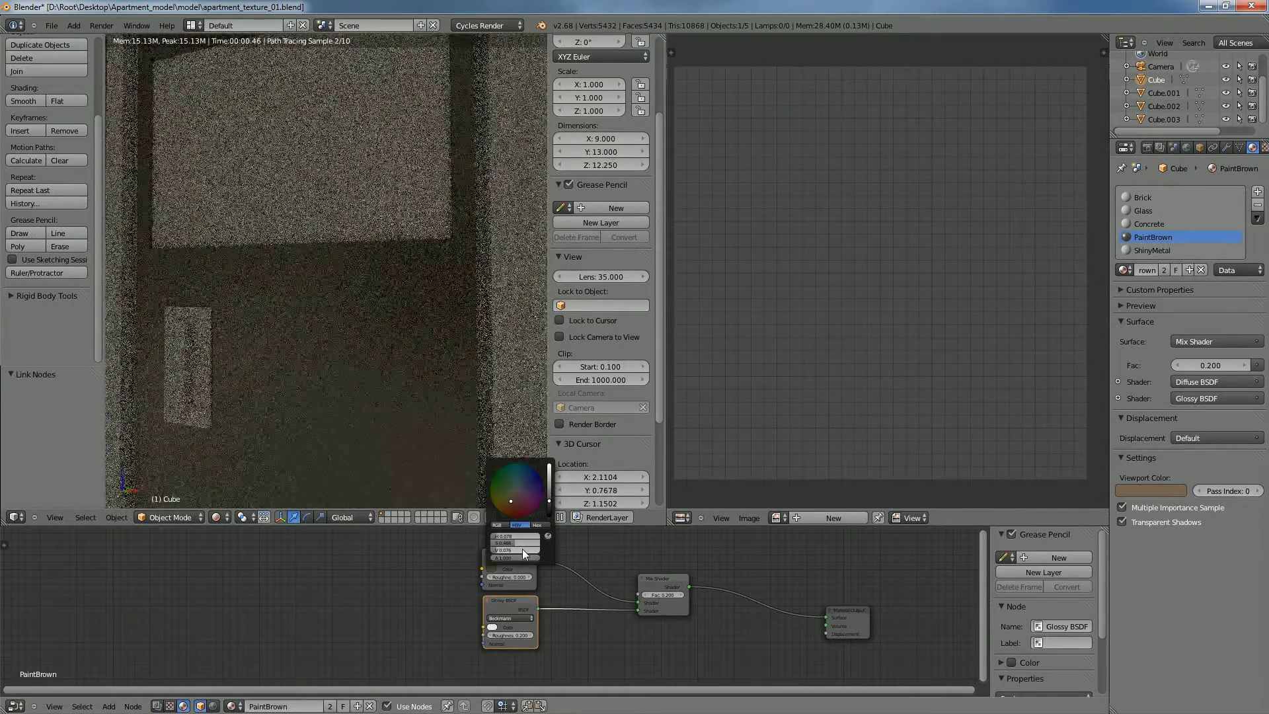
Enlarge the node editor area and shift the Diffuse BSDF colour to a slightly more saturated dark brown
{"action": "scroll", "coordinate": [590, 551], "scroll_direction": "up", "scroll_amount": 2}
{"action": "scroll", "coordinate": [591, 555], "scroll_direction": "up", "scroll_amount": 2}
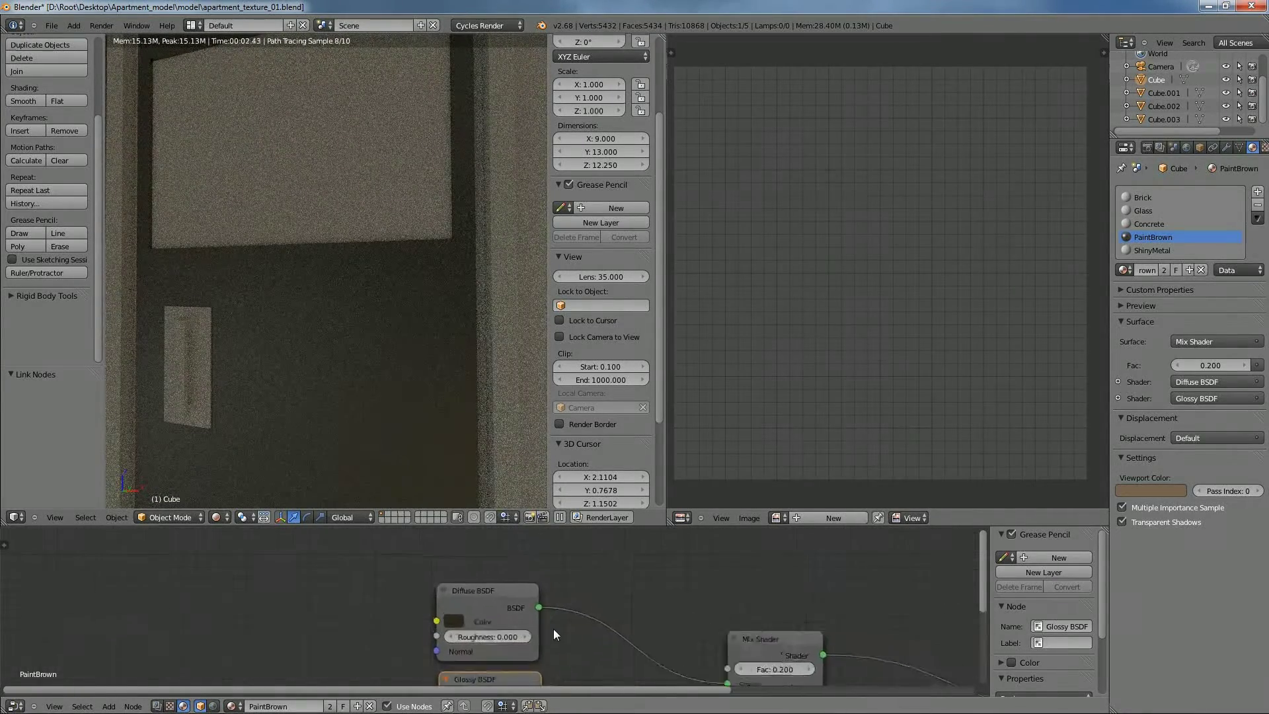
{"action": "left_click_drag", "start_coordinate": [604, 523], "coordinate": [603, 402]}
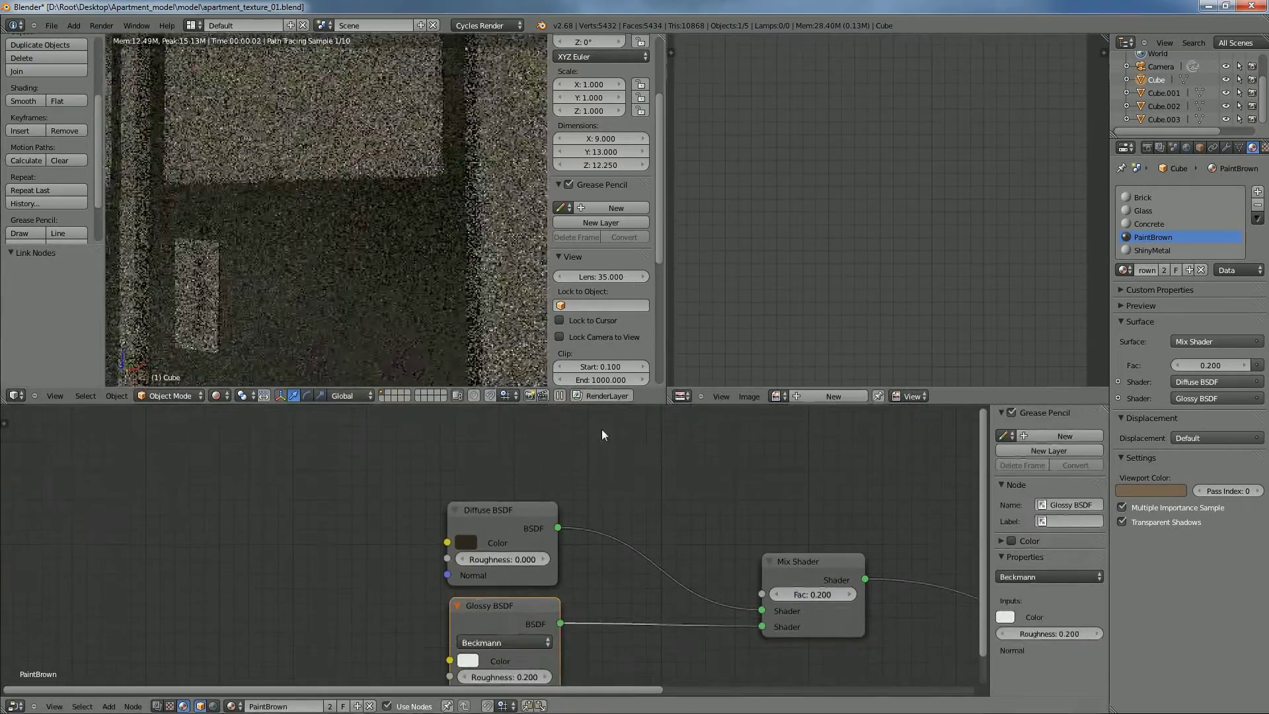
{"action": "middle_click_drag", "start_coordinate": [602, 431], "coordinate": [647, 448]}
{"action": "left_click", "coordinate": [512, 557]}
{"action": "left_click_drag", "start_coordinate": [547, 503], "coordinate": [573, 503]}
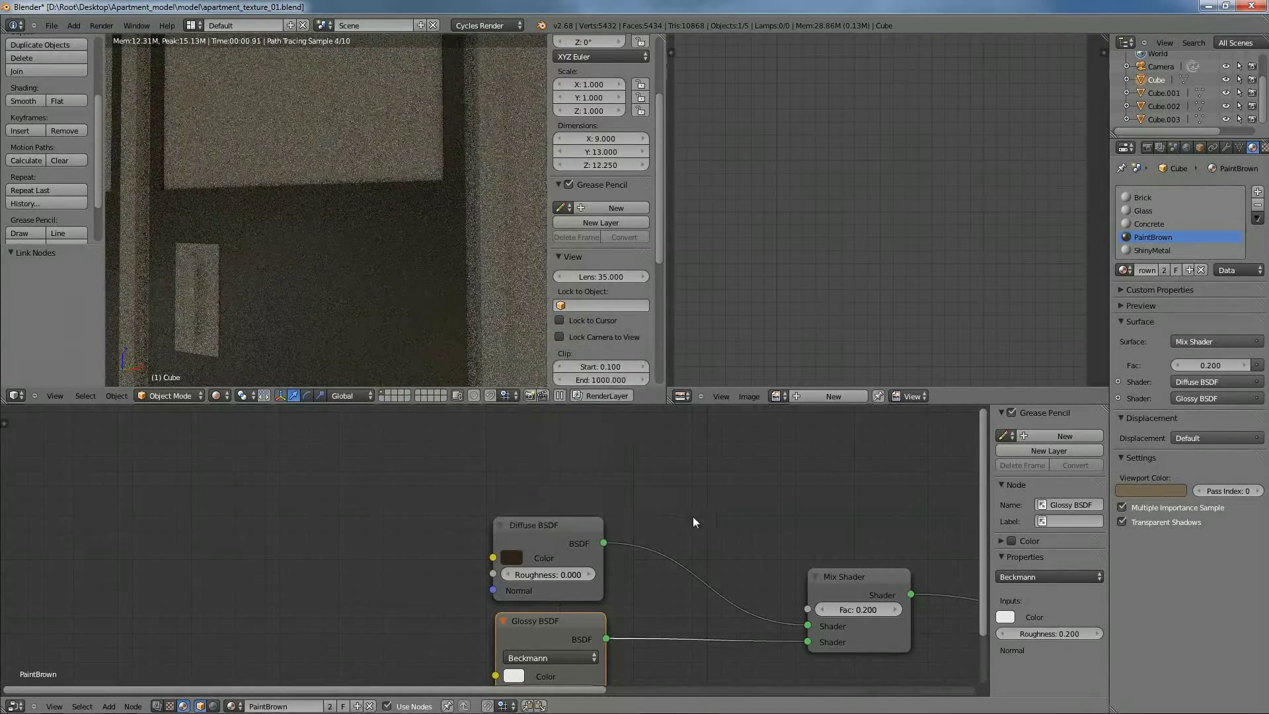
Set the Mix Shader factor to 0.100 after checking the door's reflections from near and far
{"action": "scroll", "coordinate": [431, 363], "scroll_direction": "down", "scroll_amount": 8}
{"action": "scroll", "coordinate": [384, 324], "scroll_direction": "up", "scroll_amount": 8}
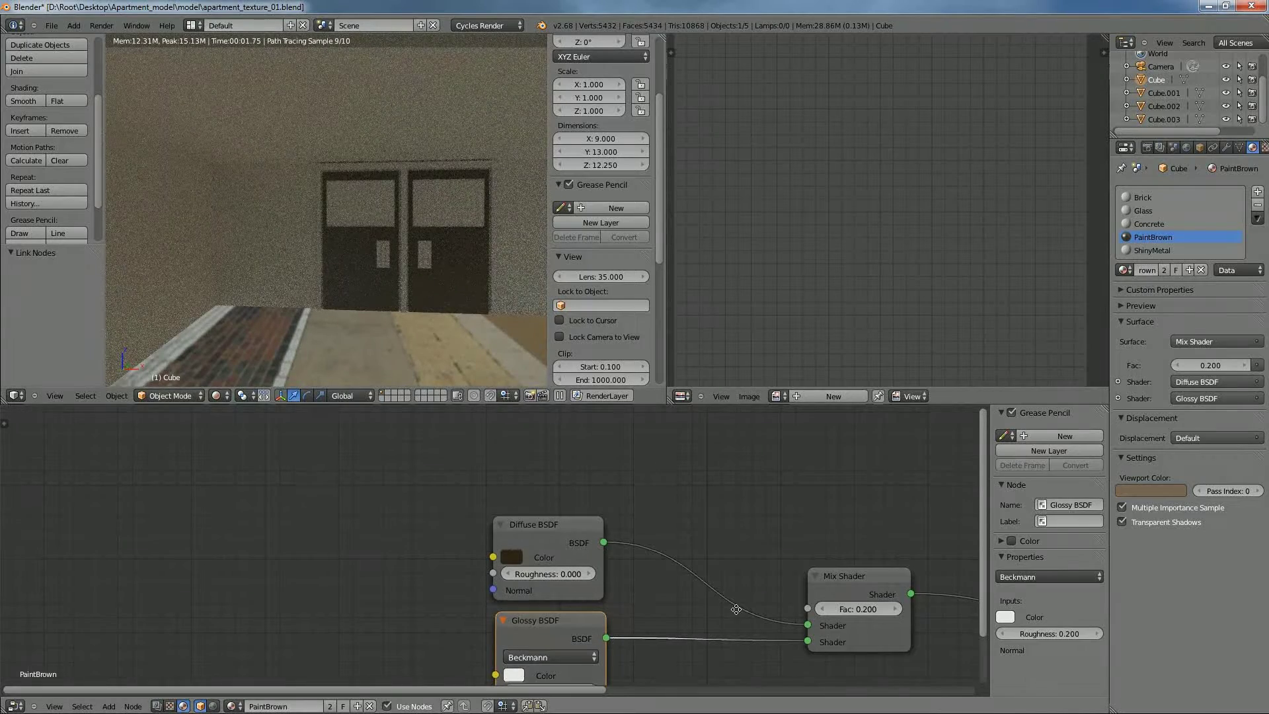
{"action": "middle_click_drag", "start_coordinate": [766, 612], "coordinate": [752, 607]}
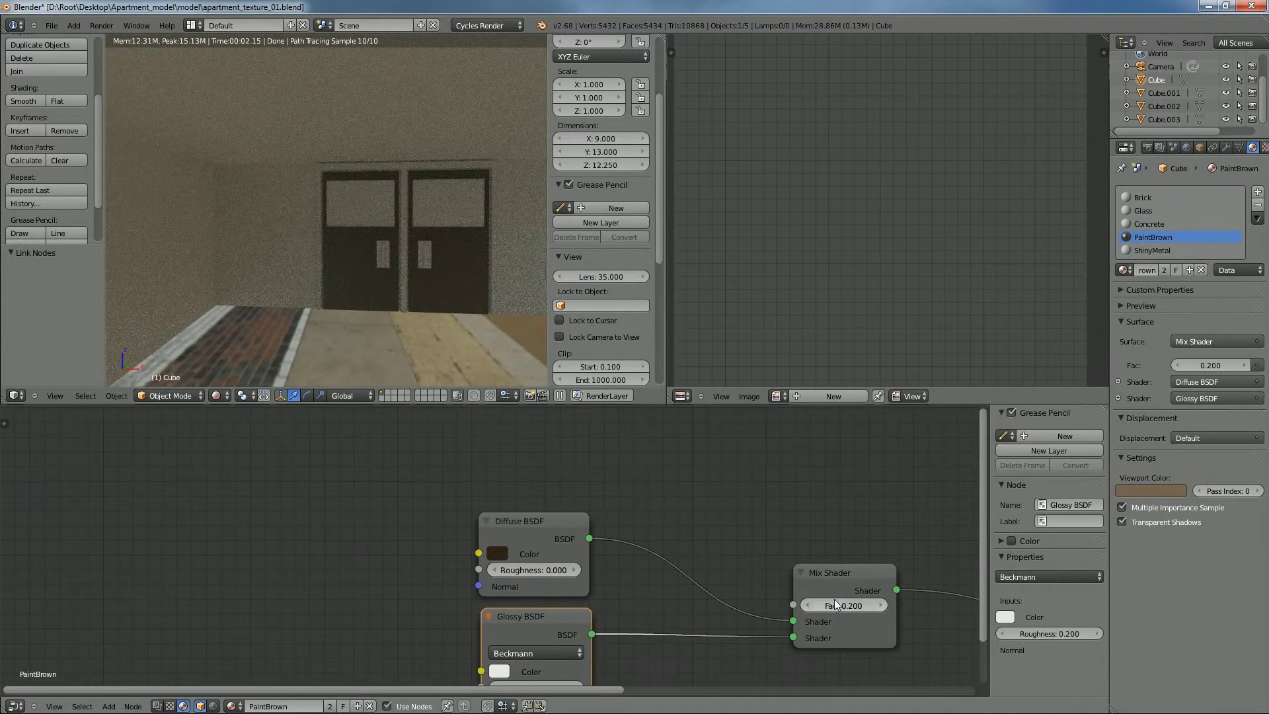
{"action": "middle_click_drag", "start_coordinate": [788, 595], "coordinate": [674, 535]}
{"action": "scroll", "coordinate": [383, 258], "scroll_direction": "up", "scroll_amount": 8}
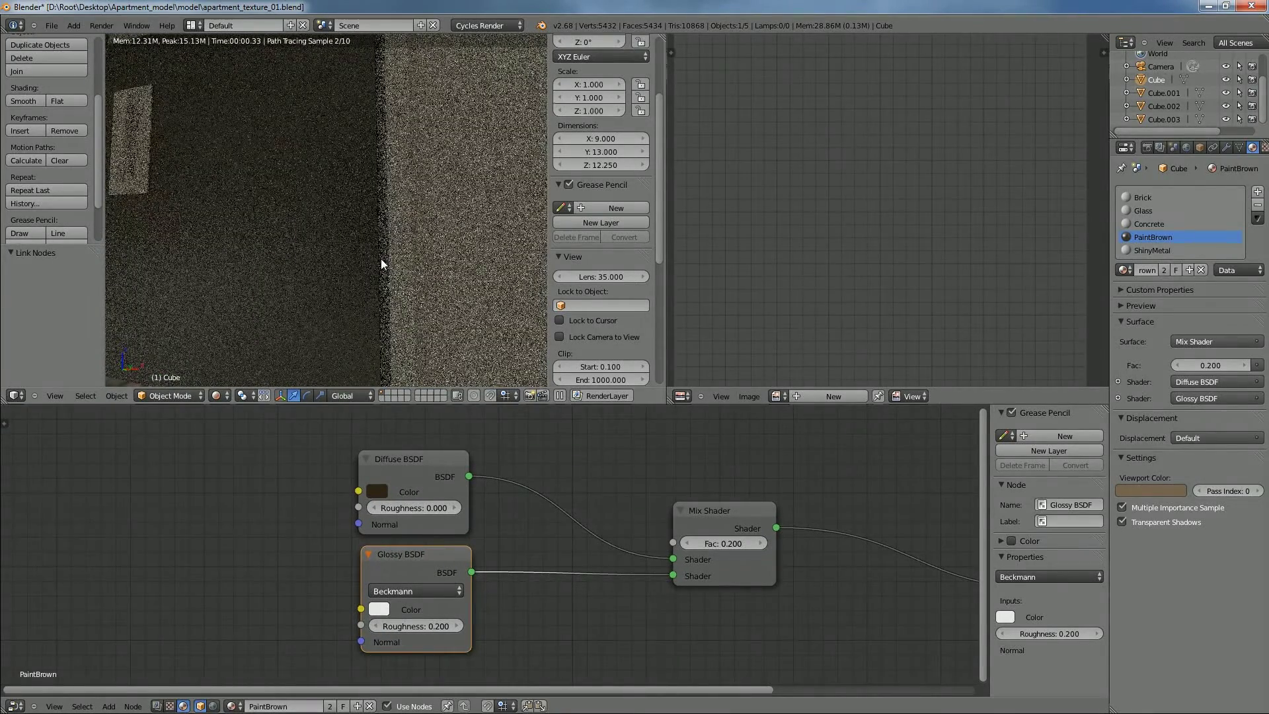
{"action": "left_click", "coordinate": [727, 544]}
{"action": "key", "text": "BackSpace"}
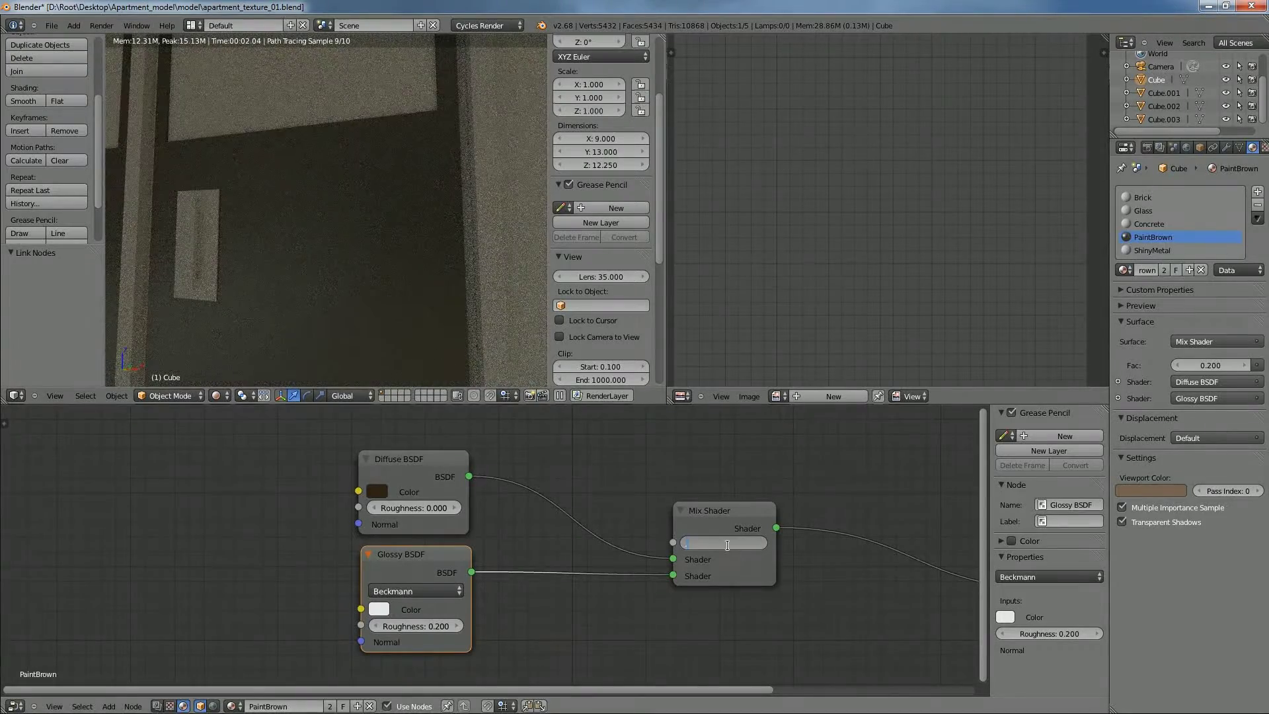
{"action": "type", "text": "0.1"}
{"action": "key", "text": "Return"}
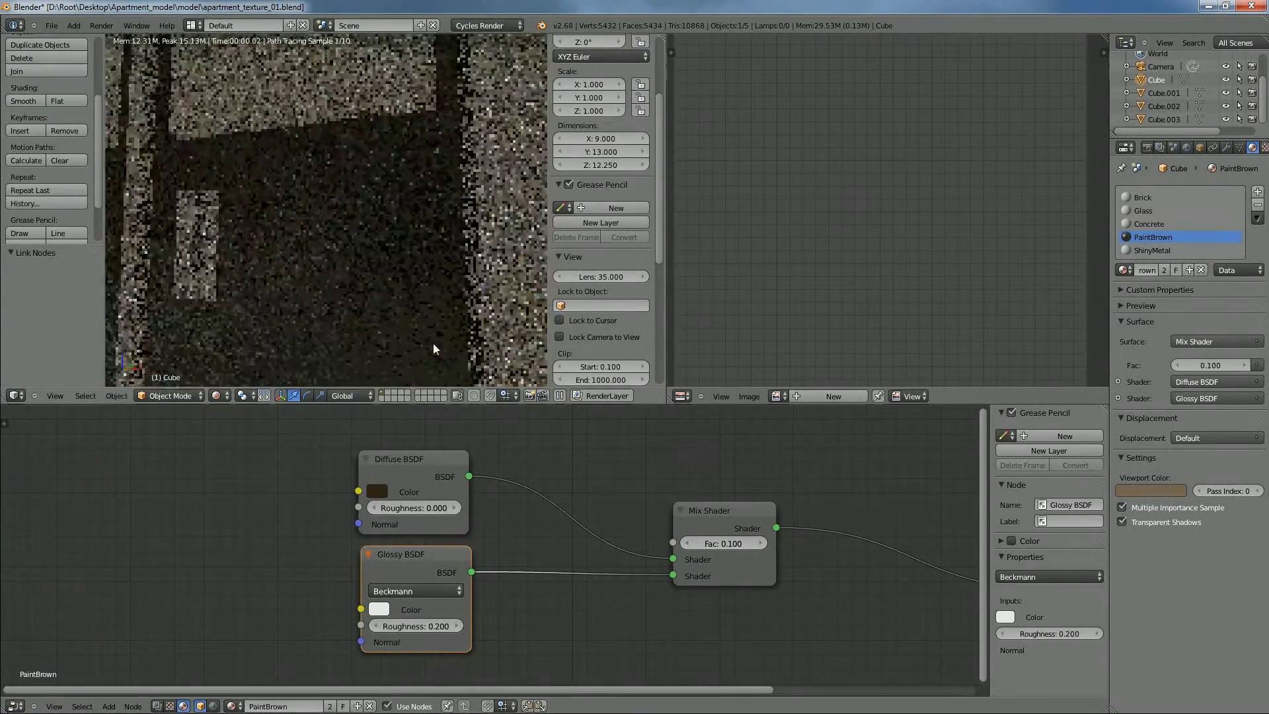
Try lowering the Glossy BSDF roughness to 0.100 and 0.000 while checking the reflections on the doors
{"action": "scroll", "coordinate": [373, 272], "scroll_direction": "down", "scroll_amount": 9}
{"action": "middle_click_drag", "start_coordinate": [379, 245], "coordinate": [447, 279]}
{"action": "scroll", "coordinate": [431, 284], "scroll_direction": "up", "scroll_amount": 5}
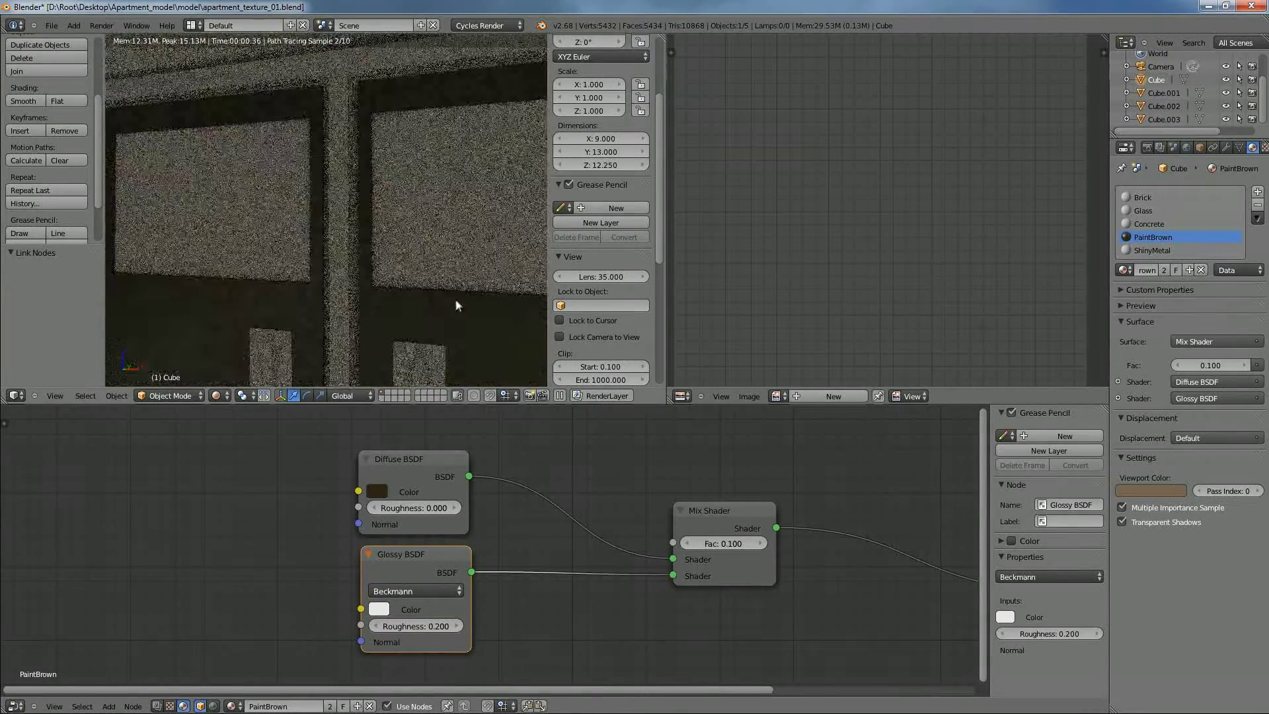
{"action": "scroll", "coordinate": [482, 315], "scroll_direction": "down", "scroll_amount": 5}
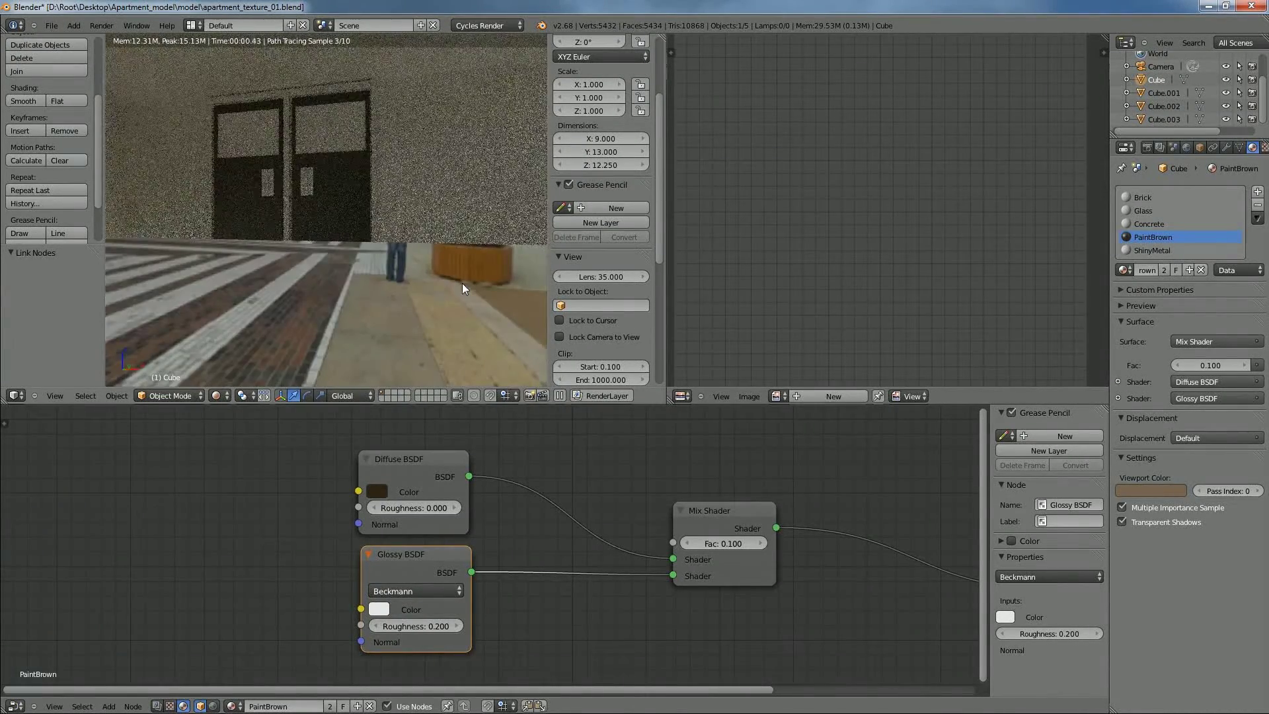
{"action": "middle_click_drag", "start_coordinate": [462, 283], "coordinate": [478, 289]}
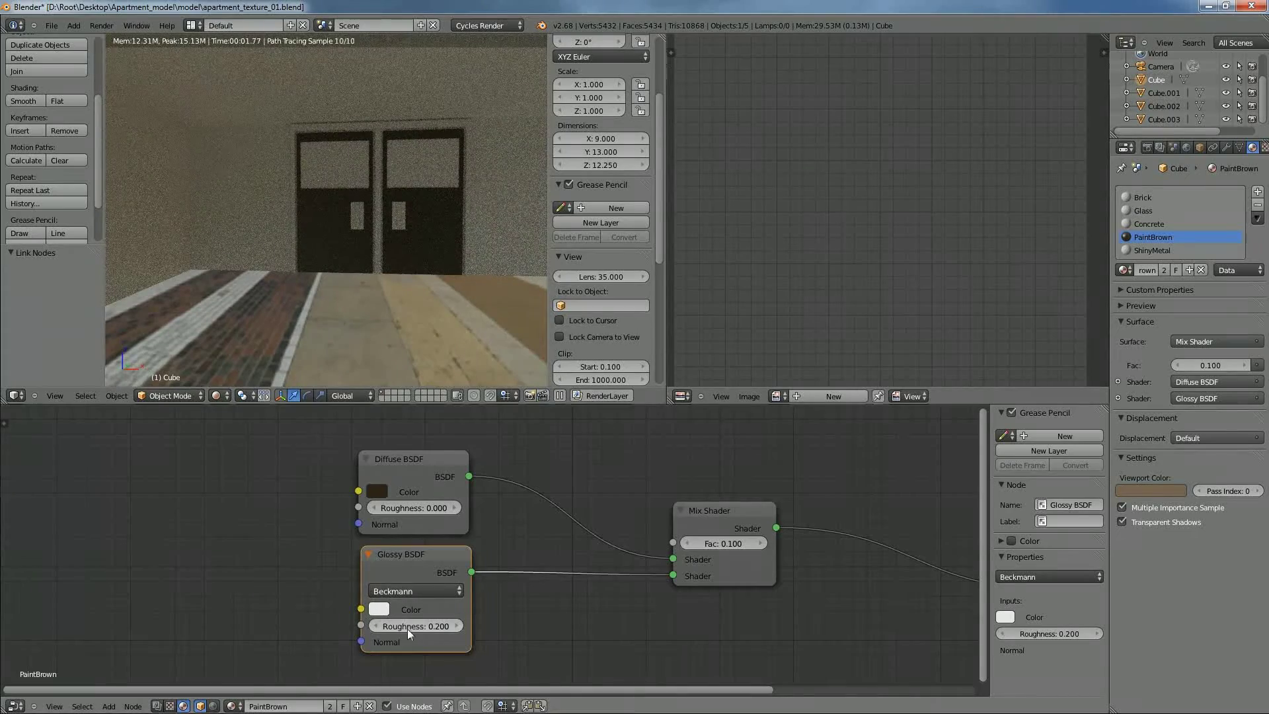
{"action": "left_click", "coordinate": [375, 626]}
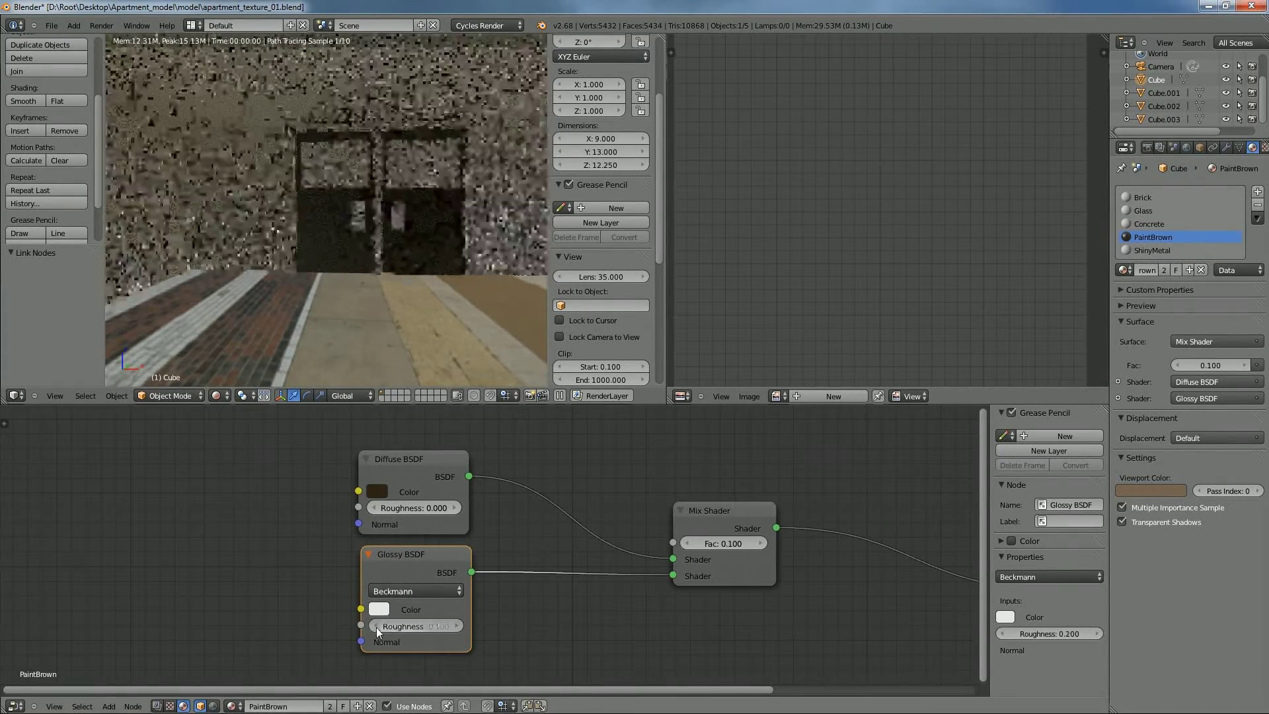
{"action": "scroll", "coordinate": [441, 328], "scroll_direction": "up", "scroll_amount": 6}
{"action": "middle_click_drag", "start_coordinate": [449, 328], "coordinate": [430, 340]}
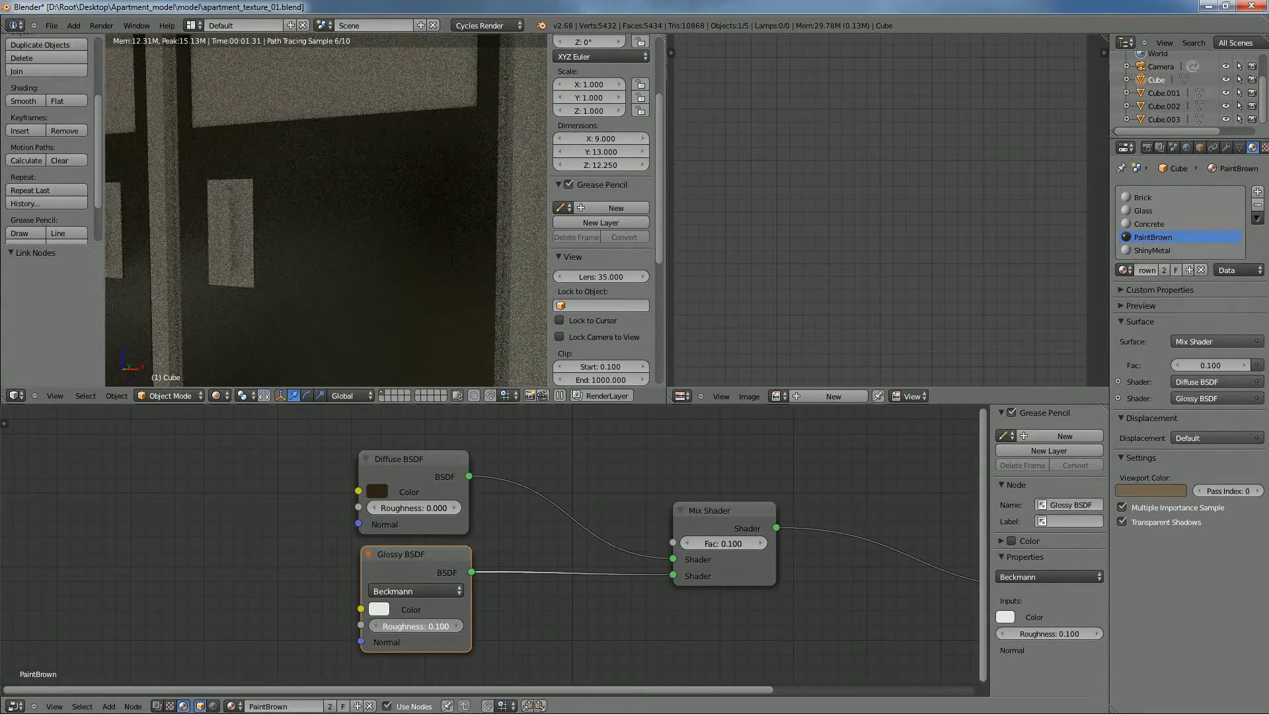
{"action": "left_click", "coordinate": [375, 626]}
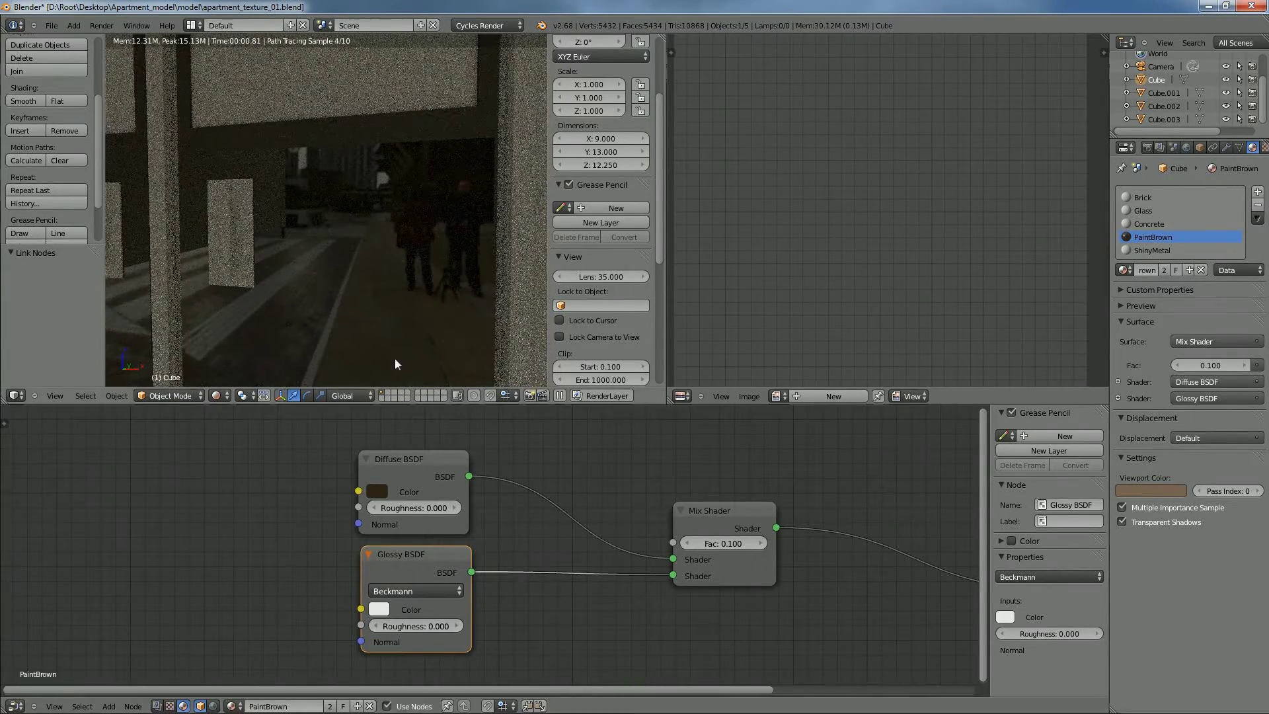
Try the Glossy BSDF roughness at 0.100 again and return it to 0.200
{"action": "left_click", "coordinate": [413, 625]}
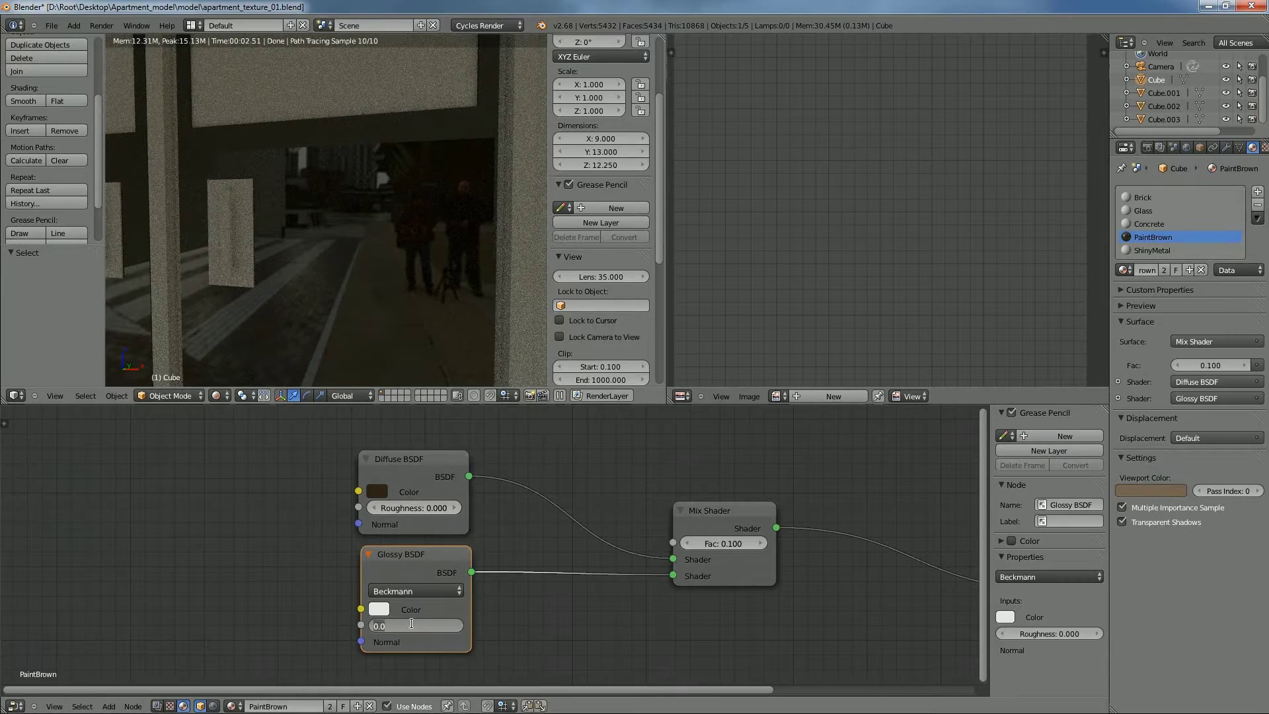
{"action": "key", "text": "BackSpace"}
{"action": "type", "text": ".1"}
{"action": "key", "text": "Return"}
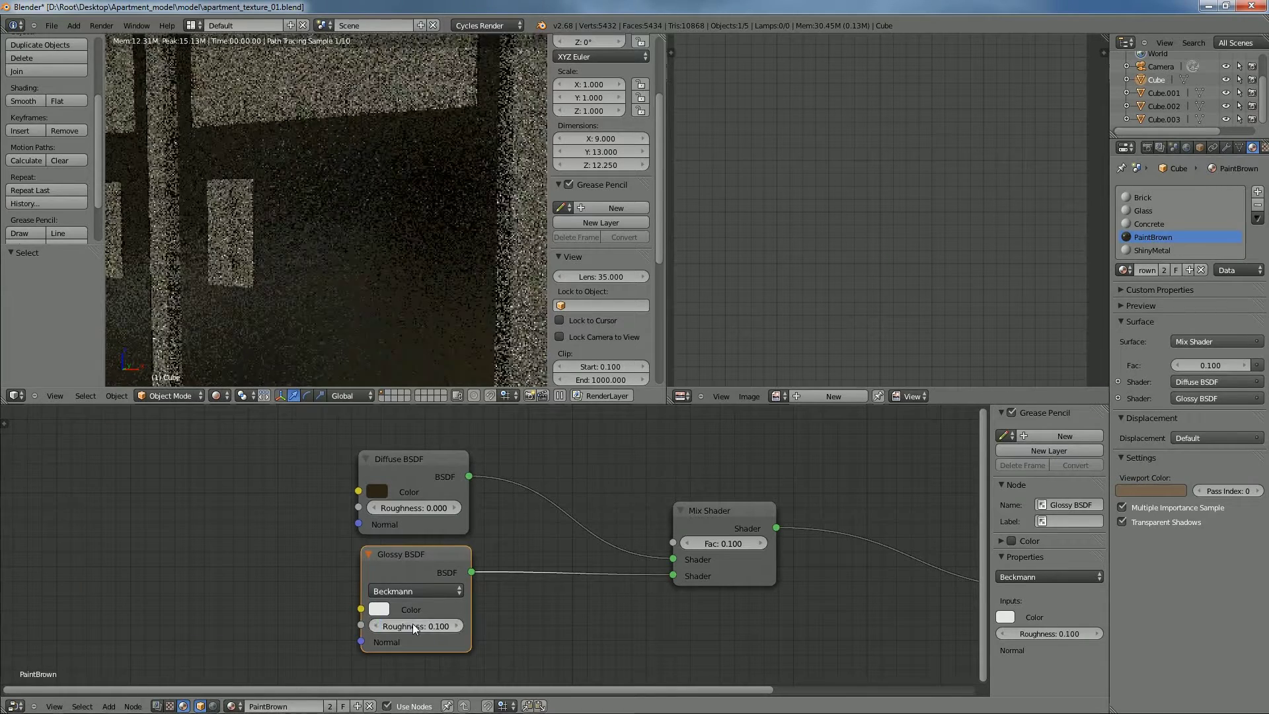
{"action": "left_click", "coordinate": [417, 620]}
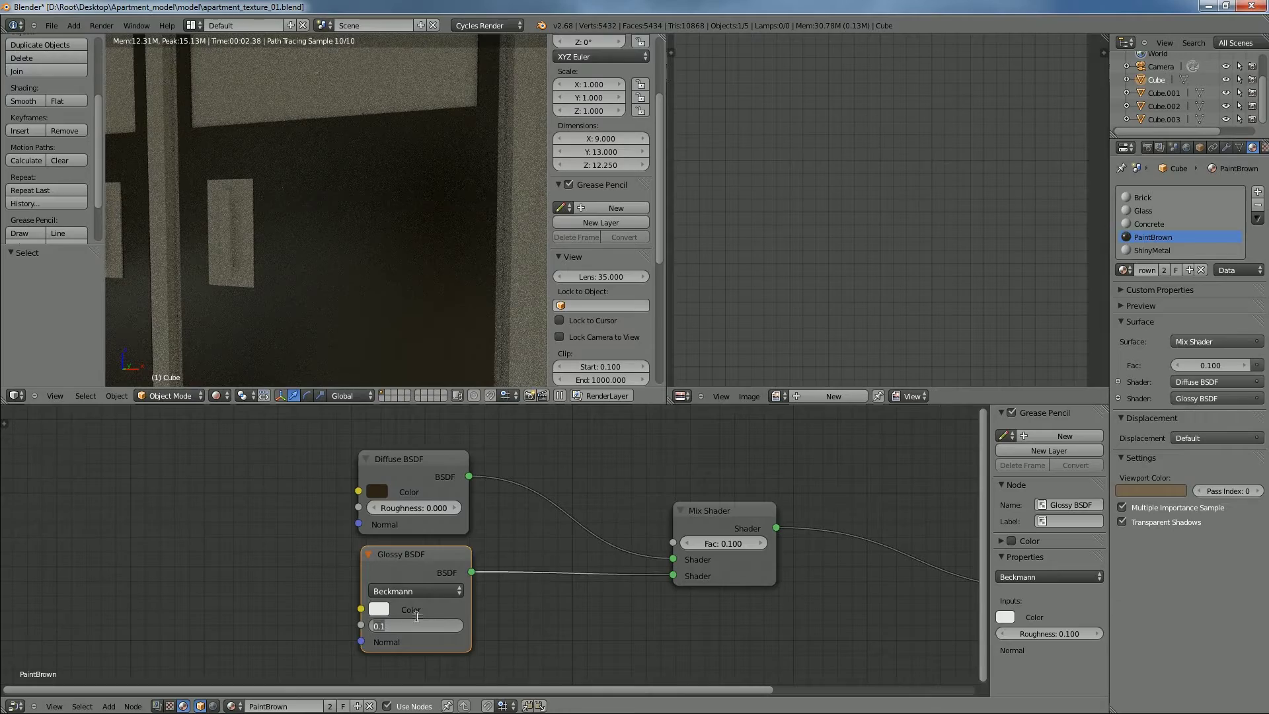
{"action": "type", "text": ".2"}
{"action": "key", "text": "Return"}
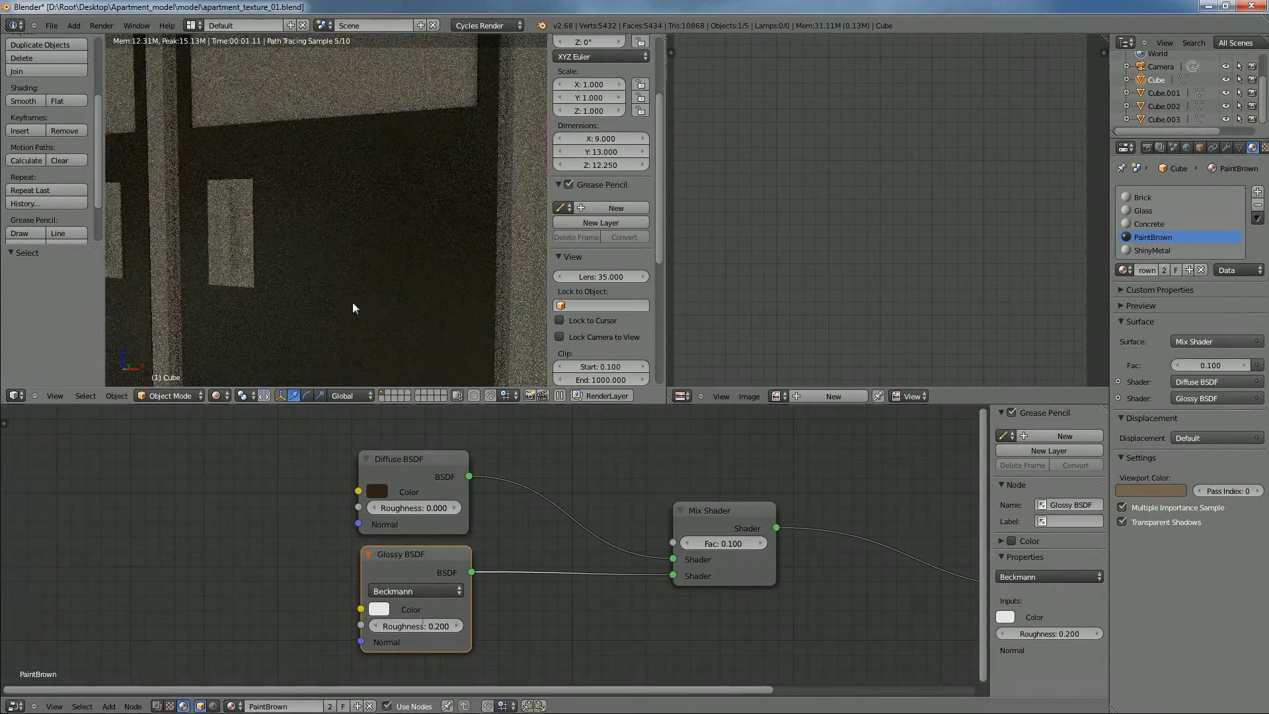
Examine the PaintBrown doors on the rooftops and at the ground-floor entrance in the rendered view
{"action": "scroll", "coordinate": [342, 289], "scroll_direction": "down", "scroll_amount": 6}
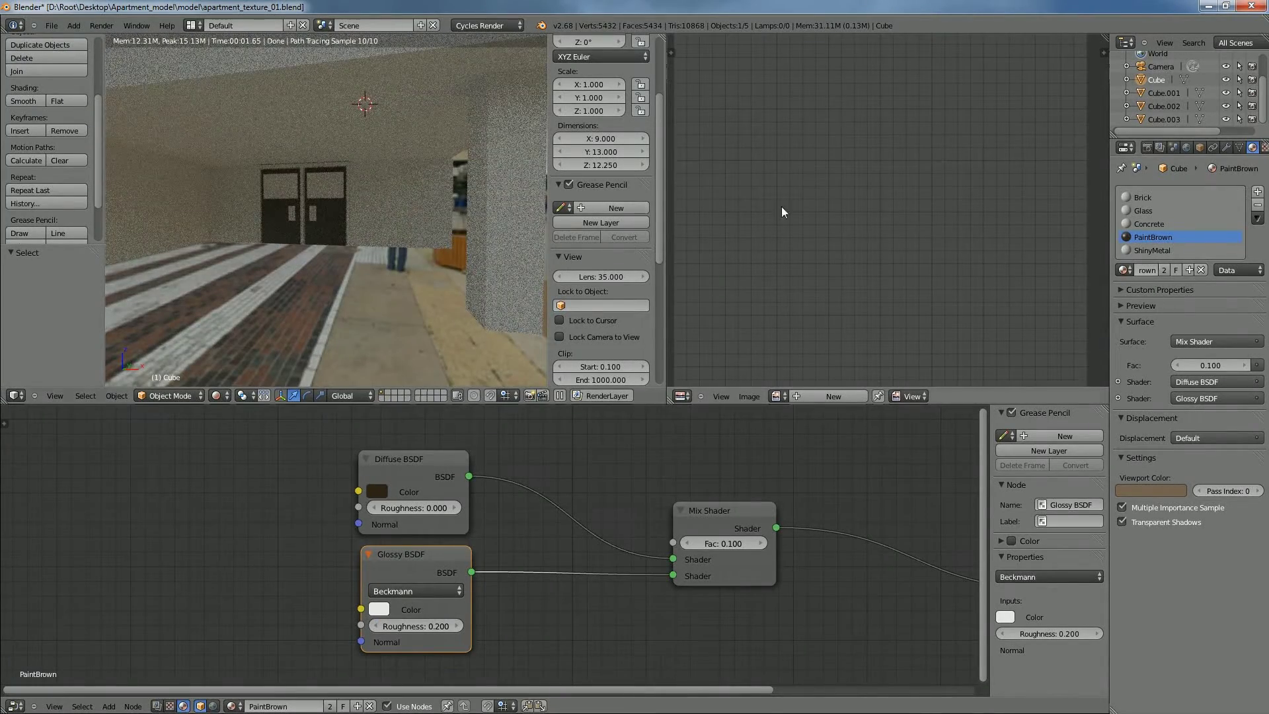
{"action": "scroll", "coordinate": [491, 228], "scroll_direction": "down", "scroll_amount": 5}
{"action": "scroll", "coordinate": [449, 260], "scroll_direction": "down", "scroll_amount": 1}
{"action": "middle_click_drag", "start_coordinate": [448, 260], "coordinate": [461, 357], "text": "shift"}
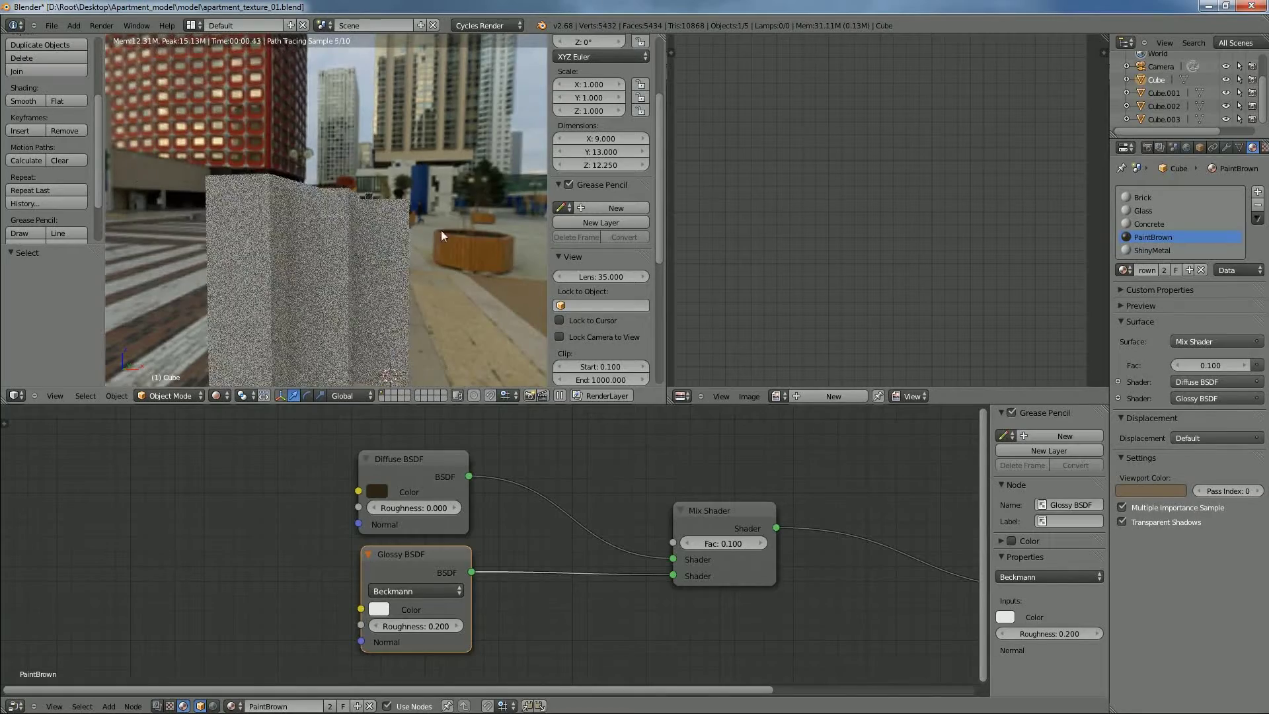
{"action": "middle_click_drag", "start_coordinate": [441, 215], "coordinate": [437, 247]}
{"action": "scroll", "coordinate": [437, 247], "scroll_direction": "up", "scroll_amount": 6}
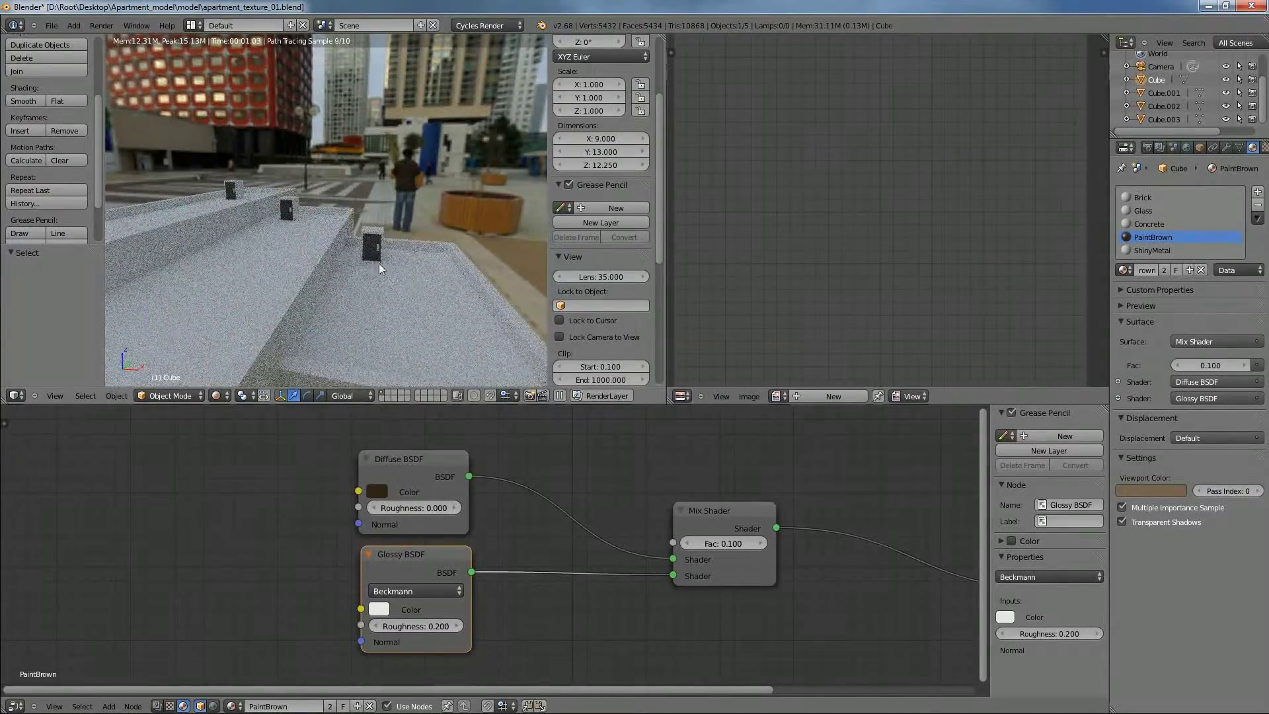
{"action": "scroll", "coordinate": [464, 293], "scroll_direction": "up", "scroll_amount": 5}
{"action": "middle_click_drag", "start_coordinate": [461, 267], "coordinate": [438, 213]}
{"action": "scroll", "coordinate": [438, 214], "scroll_direction": "up", "scroll_amount": 3}
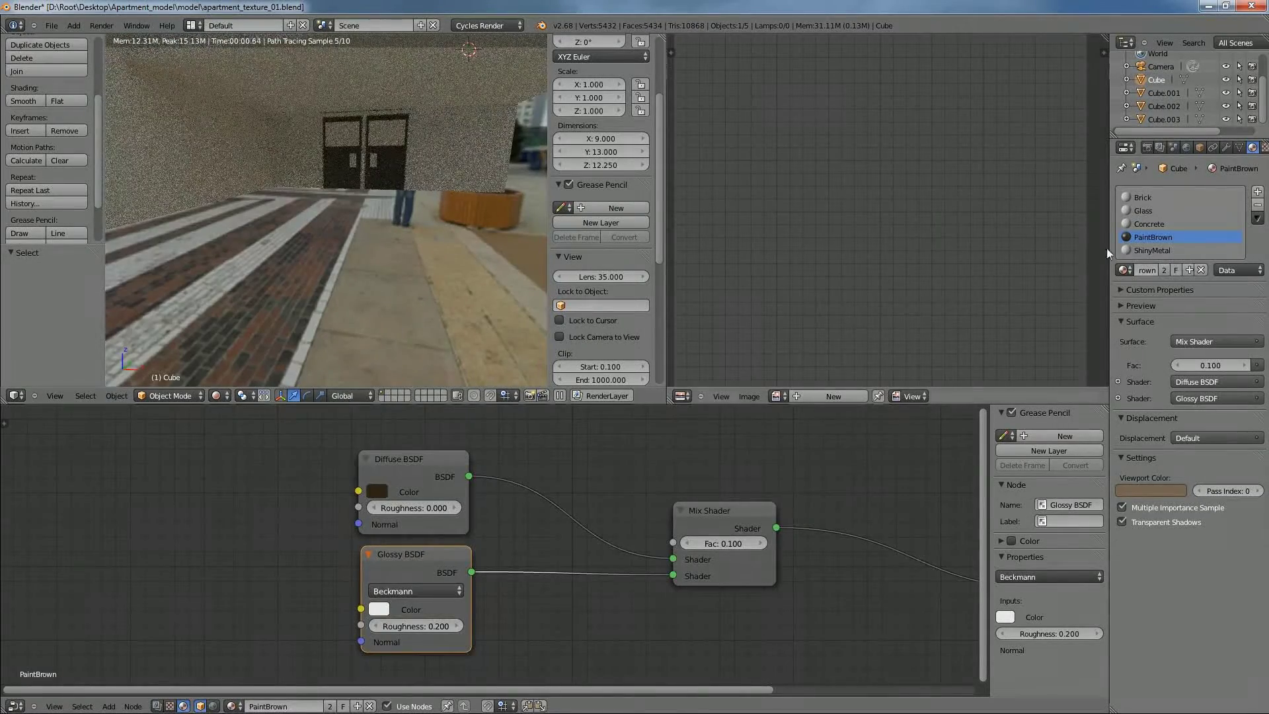
Switch to the ShinyMetal material and delete its Diffuse BSDF node
{"action": "left_click", "coordinate": [1153, 250]}
{"action": "middle_click_drag", "start_coordinate": [652, 490], "coordinate": [643, 455]}
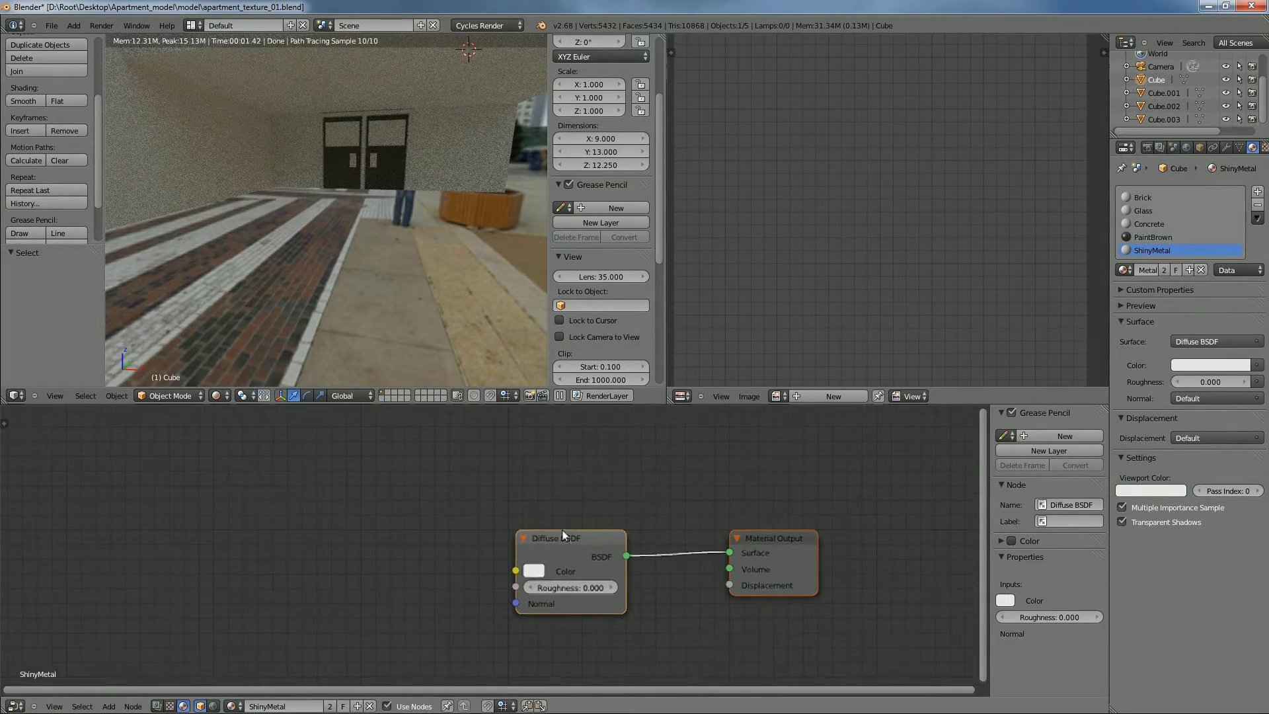
{"action": "left_click_drag", "start_coordinate": [559, 537], "coordinate": [519, 504]}
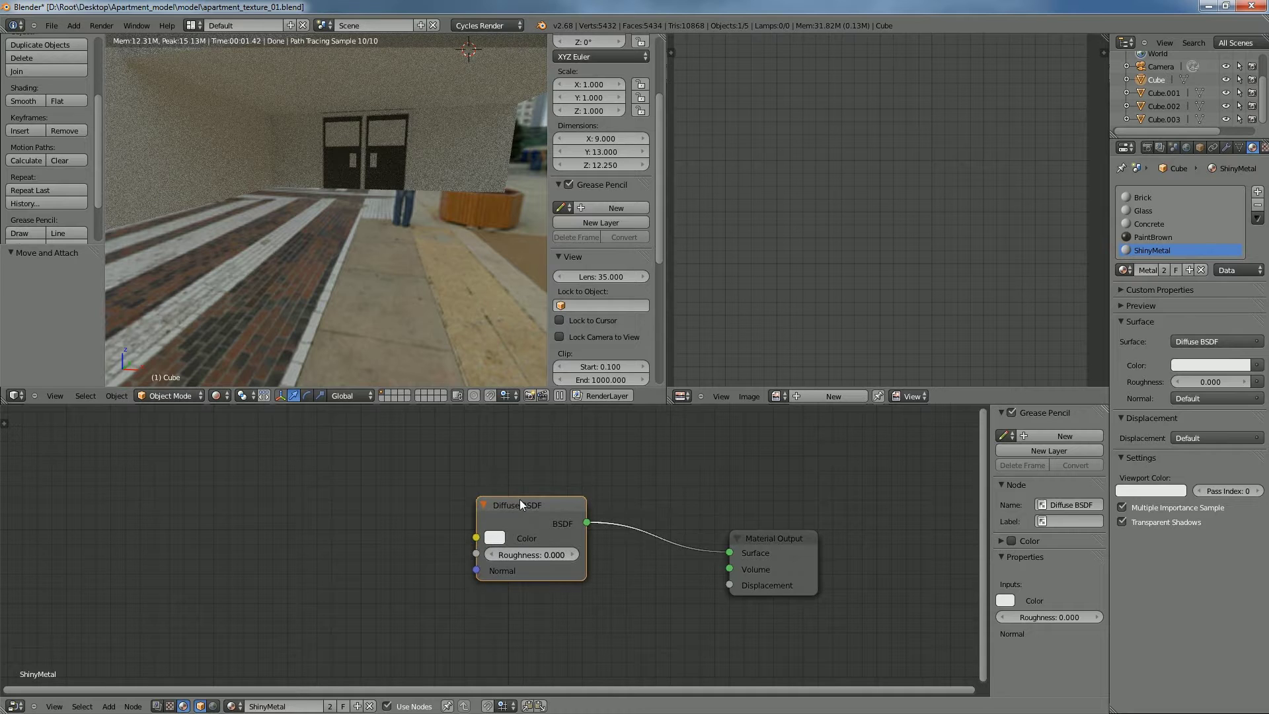
{"action": "key", "text": "x"}
Add a Glossy BSDF node to ShinyMetal, link it to the Material Output's Surface input, and view the door handles up close
{"action": "key", "text": "shift+a"}
{"action": "mouse_move", "coordinate": [522, 501]}
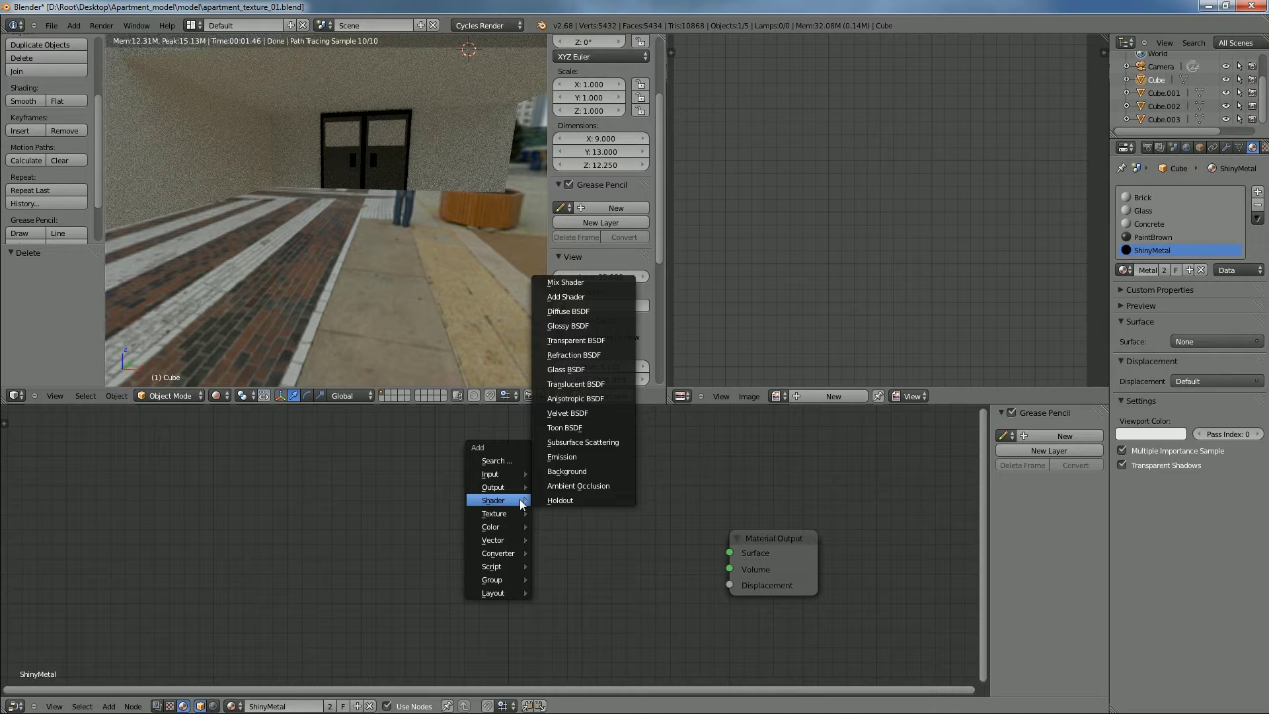
{"action": "left_click", "coordinate": [577, 327]}
{"action": "left_click", "coordinate": [433, 490]}
{"action": "left_click_drag", "start_coordinate": [543, 510], "coordinate": [730, 553]}
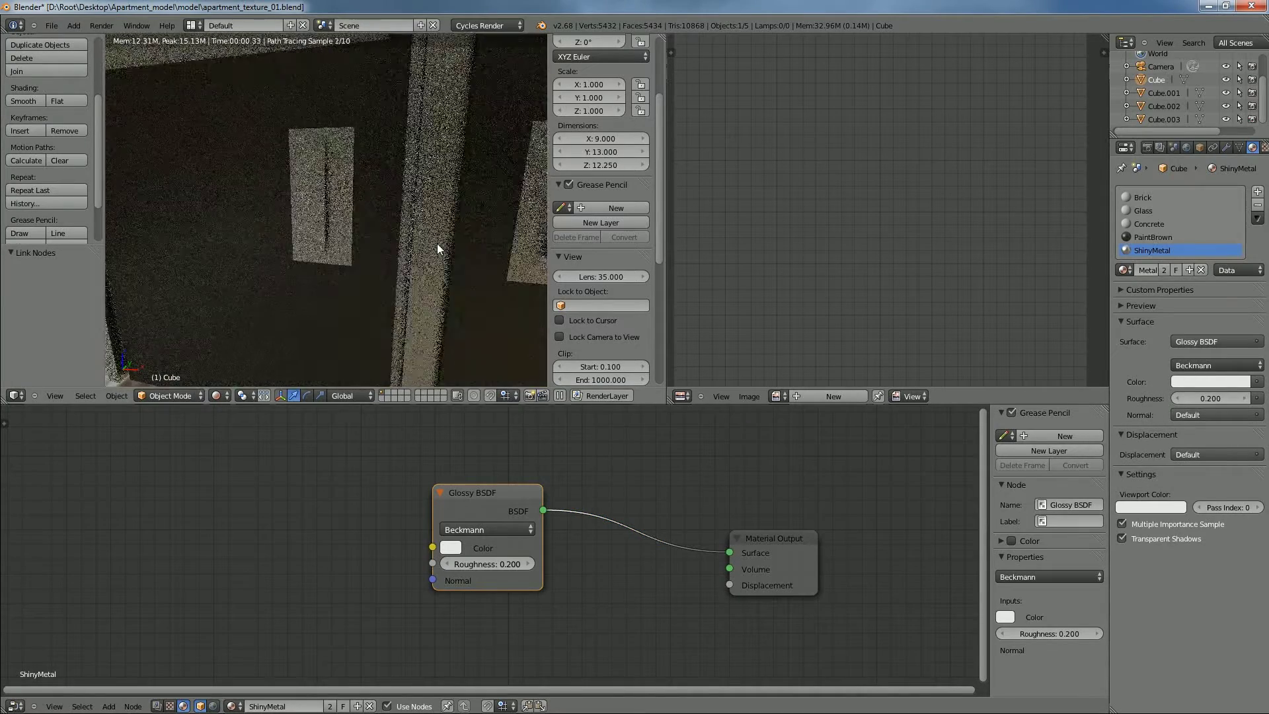
{"action": "middle_click_drag", "start_coordinate": [462, 256], "coordinate": [457, 254]}
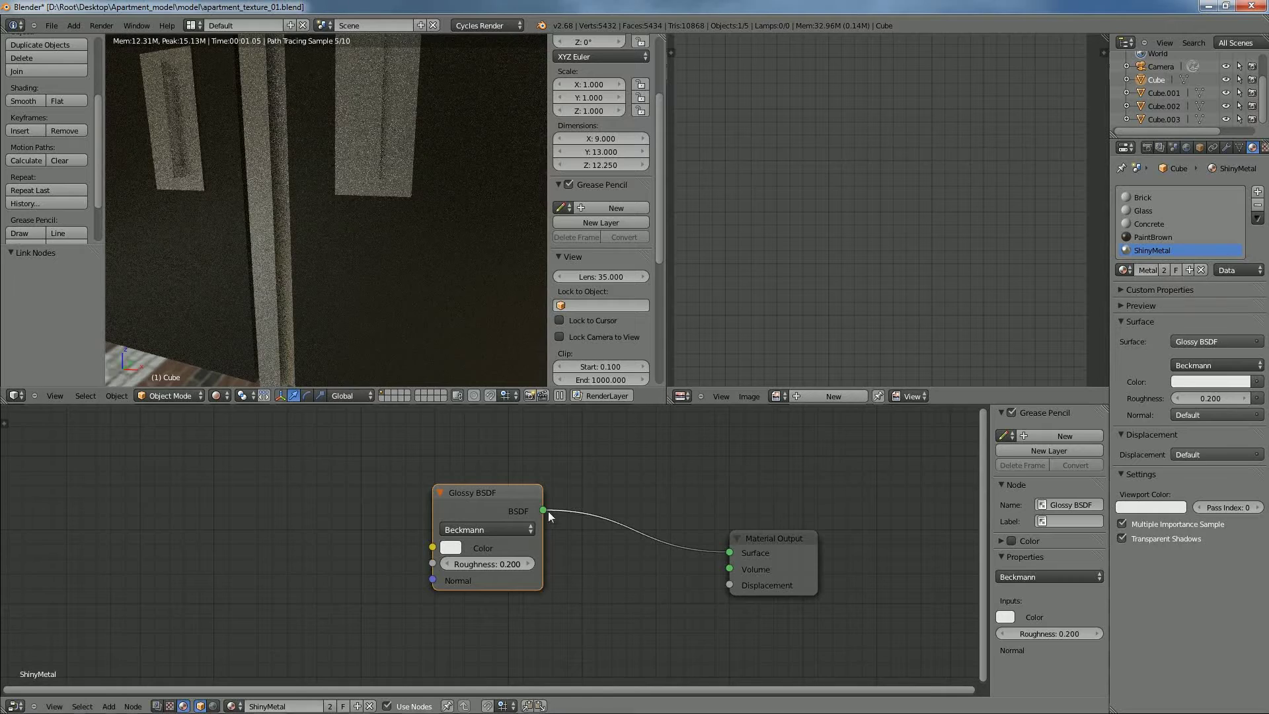
Set the ShinyMetal Glossy BSDF roughness to 0.100 and check the entrance door handles in the rendered view
{"action": "left_click", "coordinate": [449, 569]}
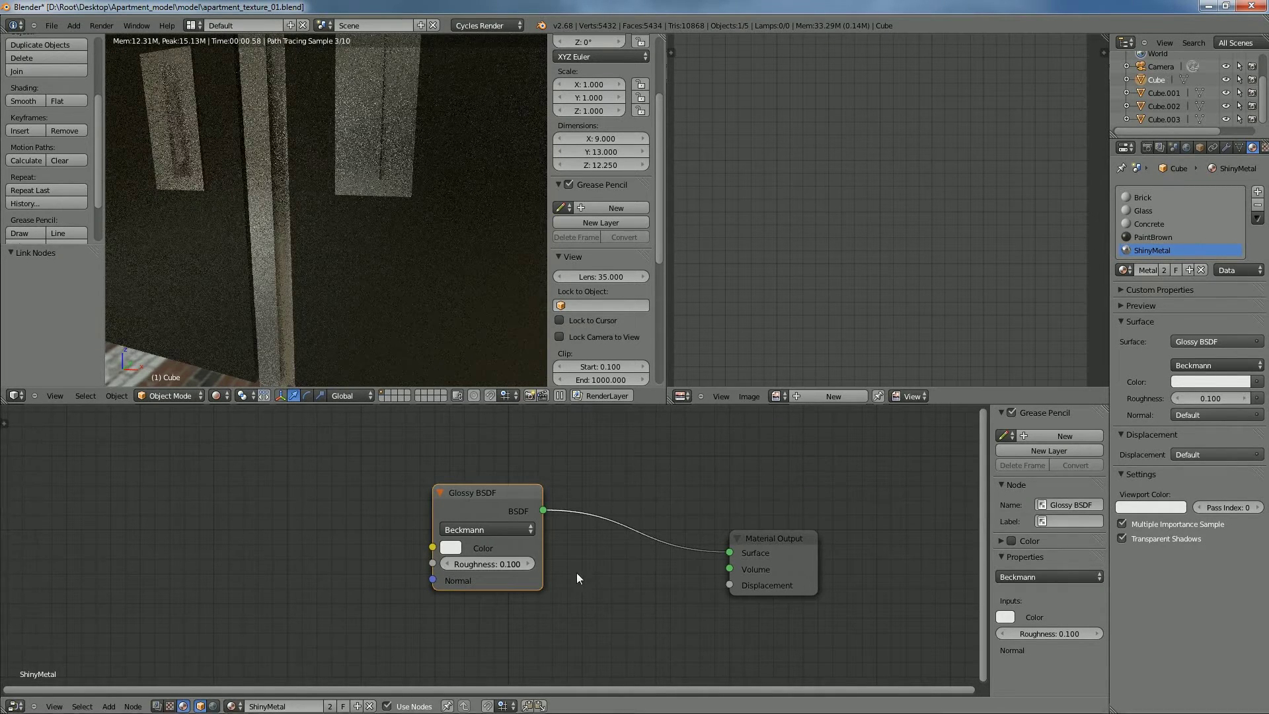
{"action": "middle_click_drag", "start_coordinate": [372, 229], "coordinate": [374, 164]}
{"action": "scroll", "coordinate": [374, 169], "scroll_direction": "down", "scroll_amount": 2}
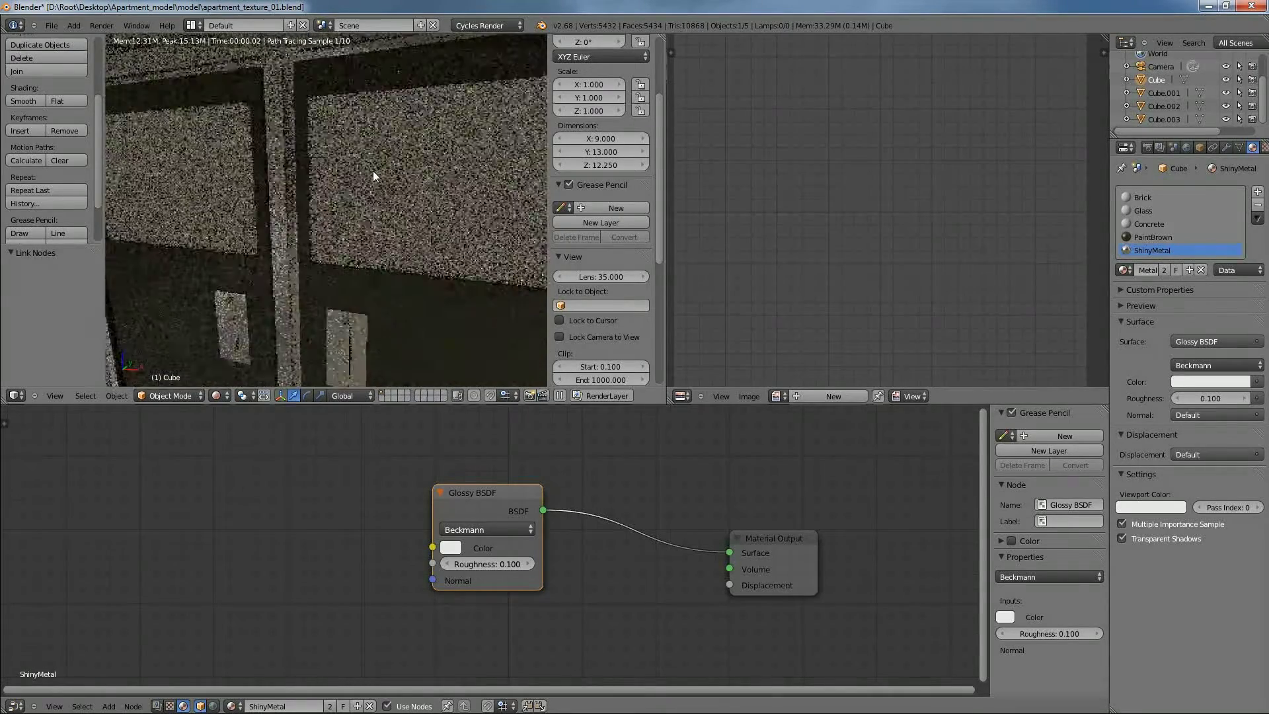
{"action": "scroll", "coordinate": [365, 247], "scroll_direction": "down", "scroll_amount": 3}
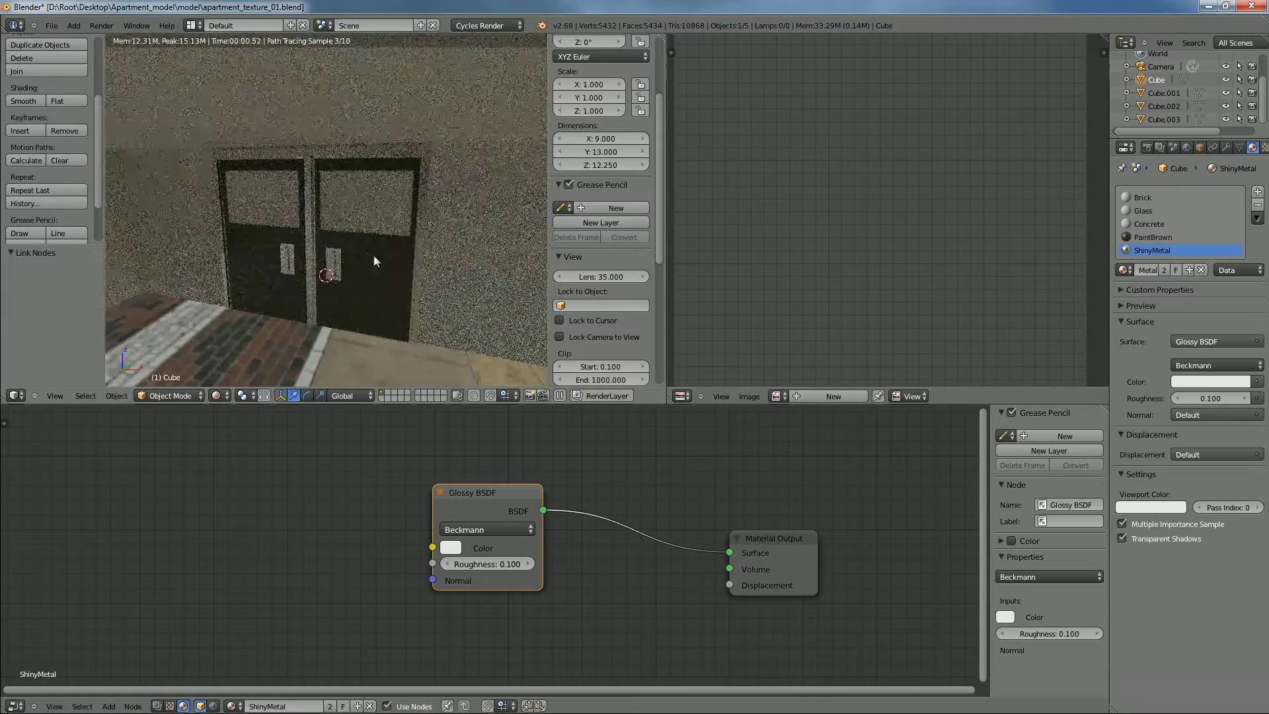
{"action": "scroll", "coordinate": [378, 265], "scroll_direction": "up", "scroll_amount": 3}
{"action": "scroll", "coordinate": [469, 278], "scroll_direction": "up", "scroll_amount": 2}
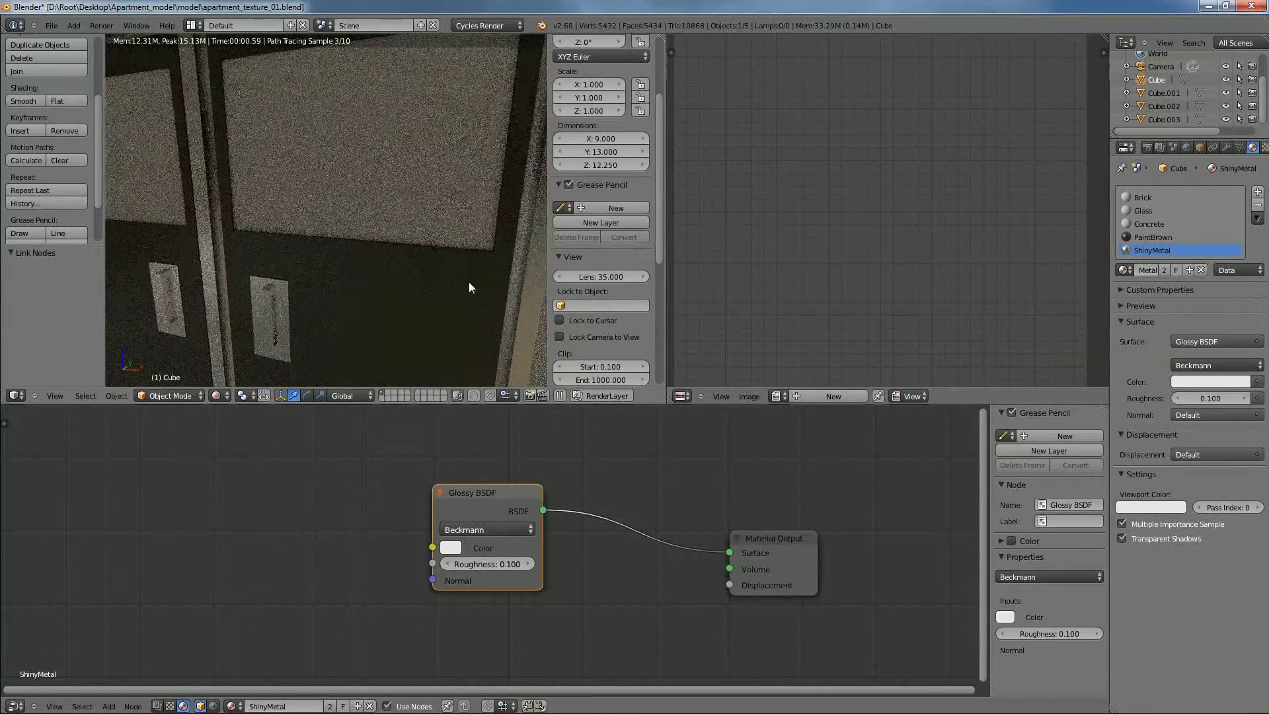
{"action": "scroll", "coordinate": [464, 310], "scroll_direction": "down", "scroll_amount": 5}
{"action": "middle_click_drag", "start_coordinate": [464, 311], "coordinate": [456, 259]}
{"action": "scroll", "coordinate": [447, 306], "scroll_direction": "up", "scroll_amount": 5}
{"action": "scroll", "coordinate": [449, 307], "scroll_direction": "up", "scroll_amount": 2}
{"action": "scroll", "coordinate": [451, 306], "scroll_direction": "down", "scroll_amount": 2}
{"action": "scroll", "coordinate": [451, 307], "scroll_direction": "down", "scroll_amount": 4}
Return the 3D view from rendered to solid shading and bring the whole apartment building into view
{"action": "key", "text": "shift+z"}
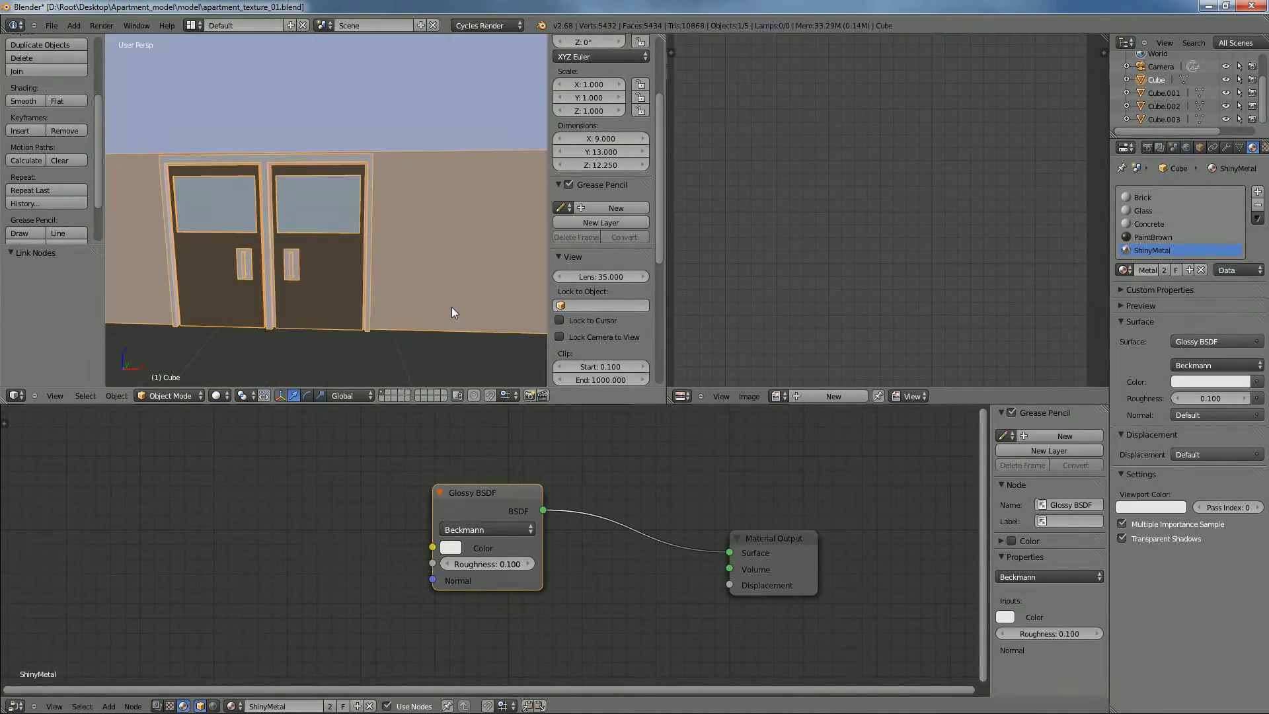
{"action": "scroll", "coordinate": [451, 306], "scroll_direction": "up", "scroll_amount": 4}
{"action": "scroll", "coordinate": [451, 308], "scroll_direction": "down", "scroll_amount": 6}
{"action": "middle_click_drag", "start_coordinate": [452, 307], "coordinate": [446, 332]}
{"action": "key", "text": "z"}
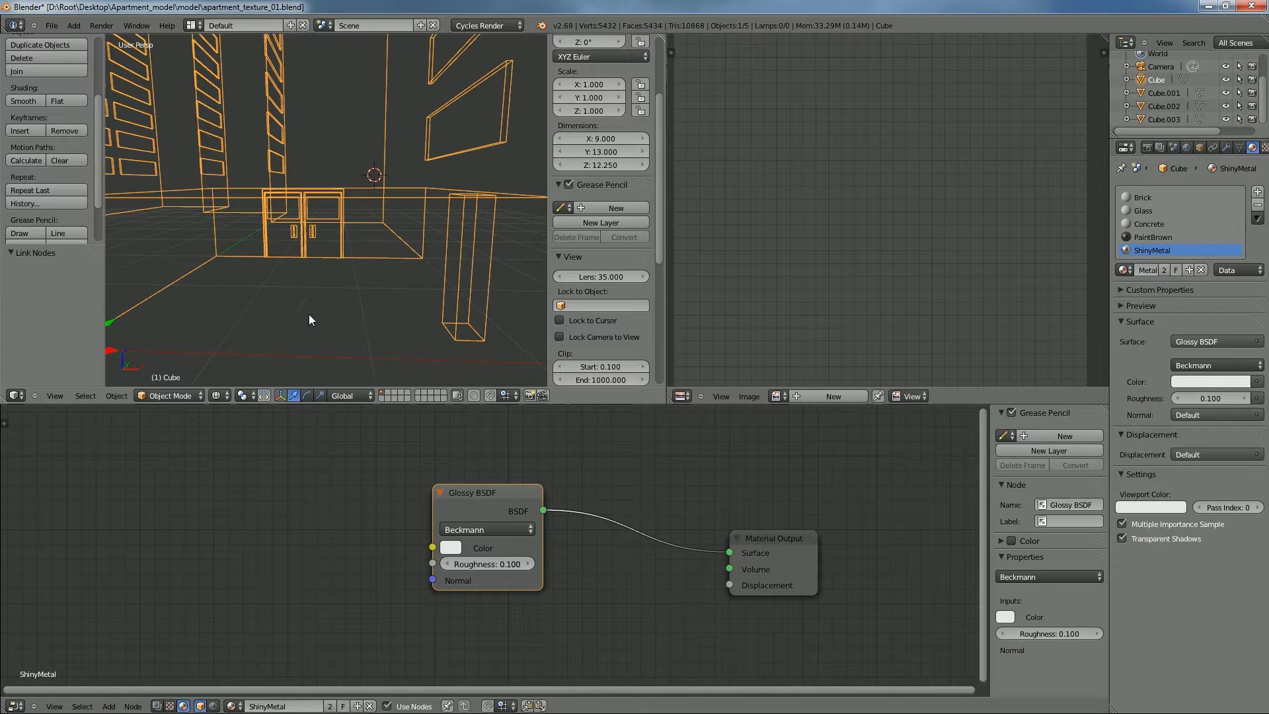
{"action": "key", "text": "z"}
{"action": "scroll", "coordinate": [316, 196], "scroll_direction": "down", "scroll_amount": 10}
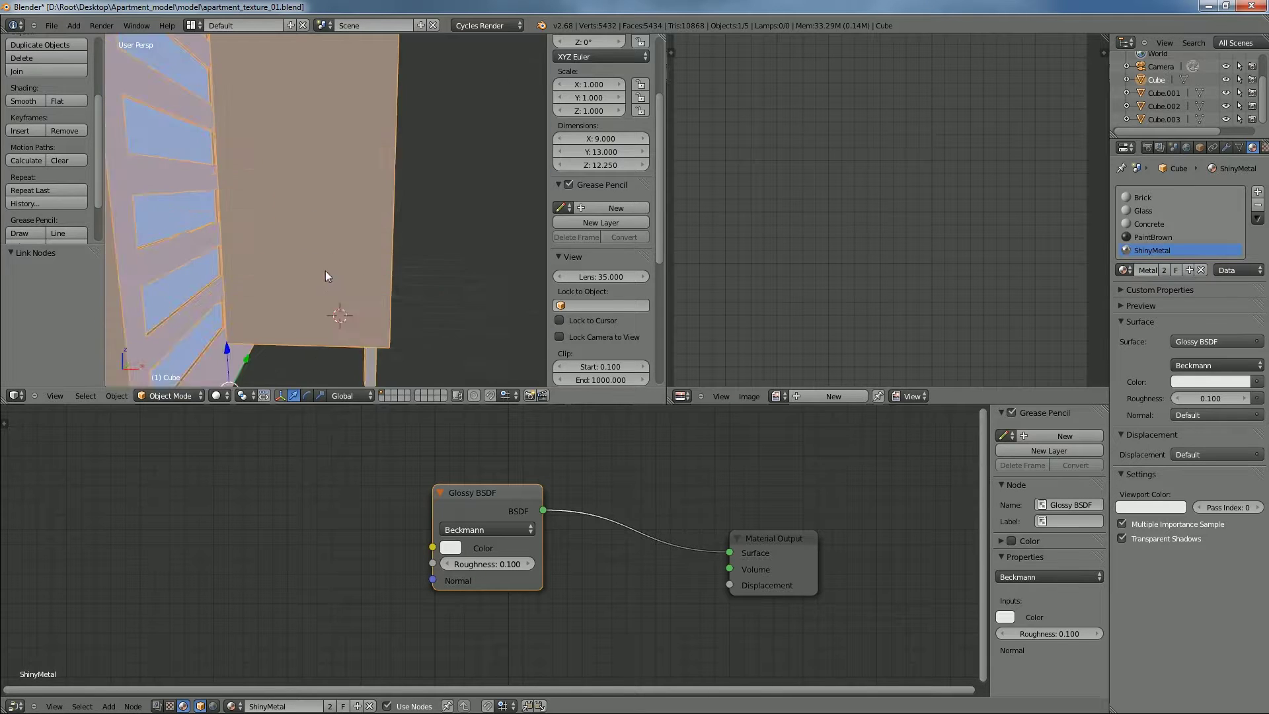
{"action": "middle_click_drag", "start_coordinate": [295, 207], "coordinate": [353, 236]}
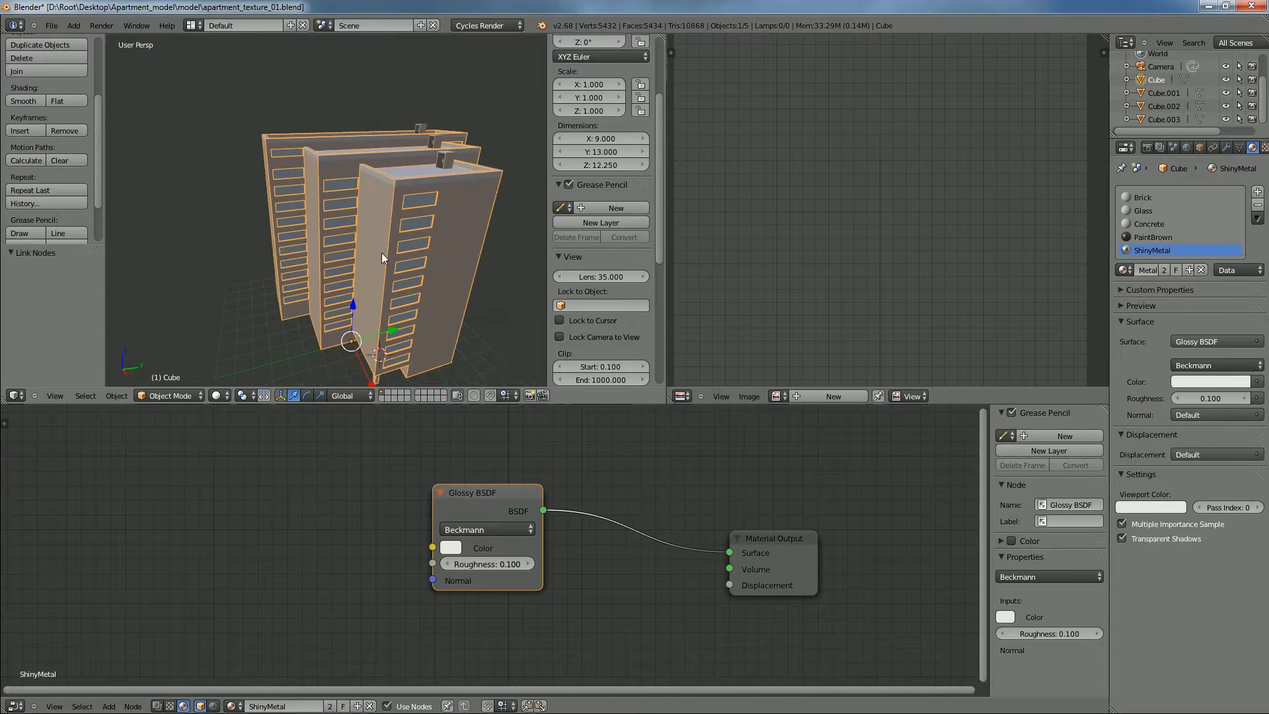
Switch to the Concrete material and move its Diffuse BSDF and Material Output nodes apart
{"action": "left_click", "coordinate": [1150, 225]}
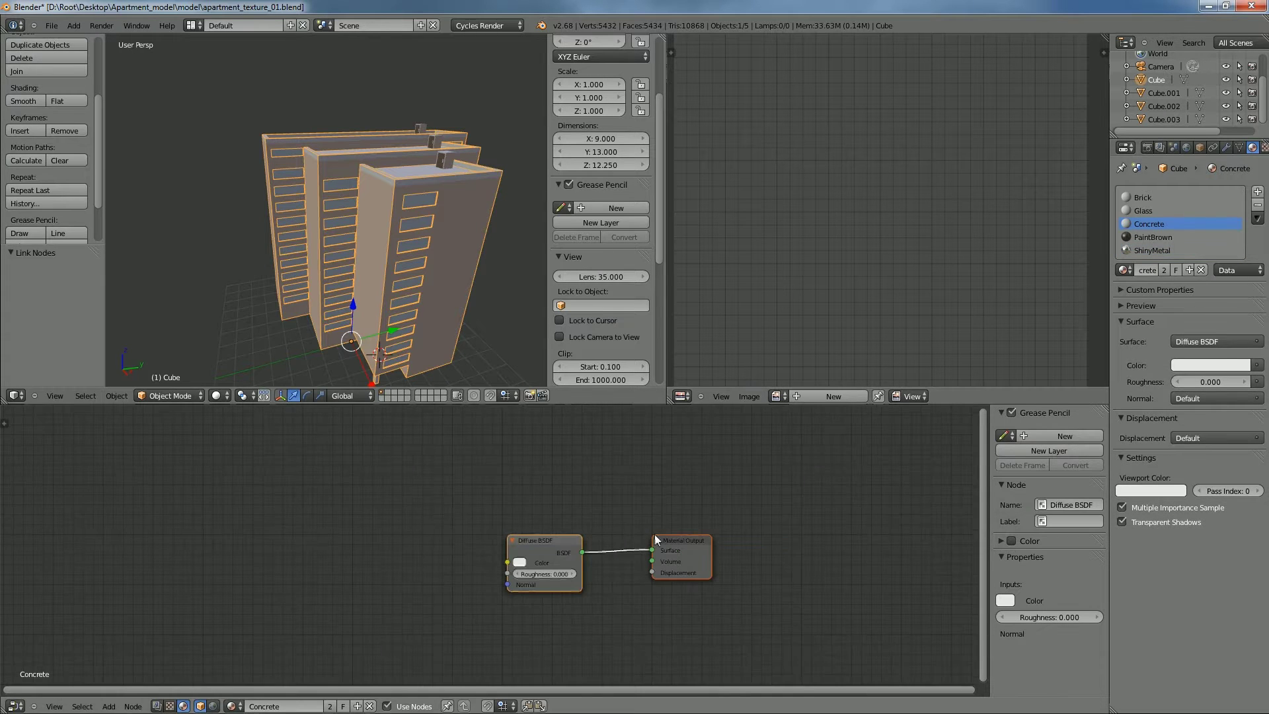
{"action": "middle_click_drag", "start_coordinate": [583, 502], "coordinate": [460, 531]}
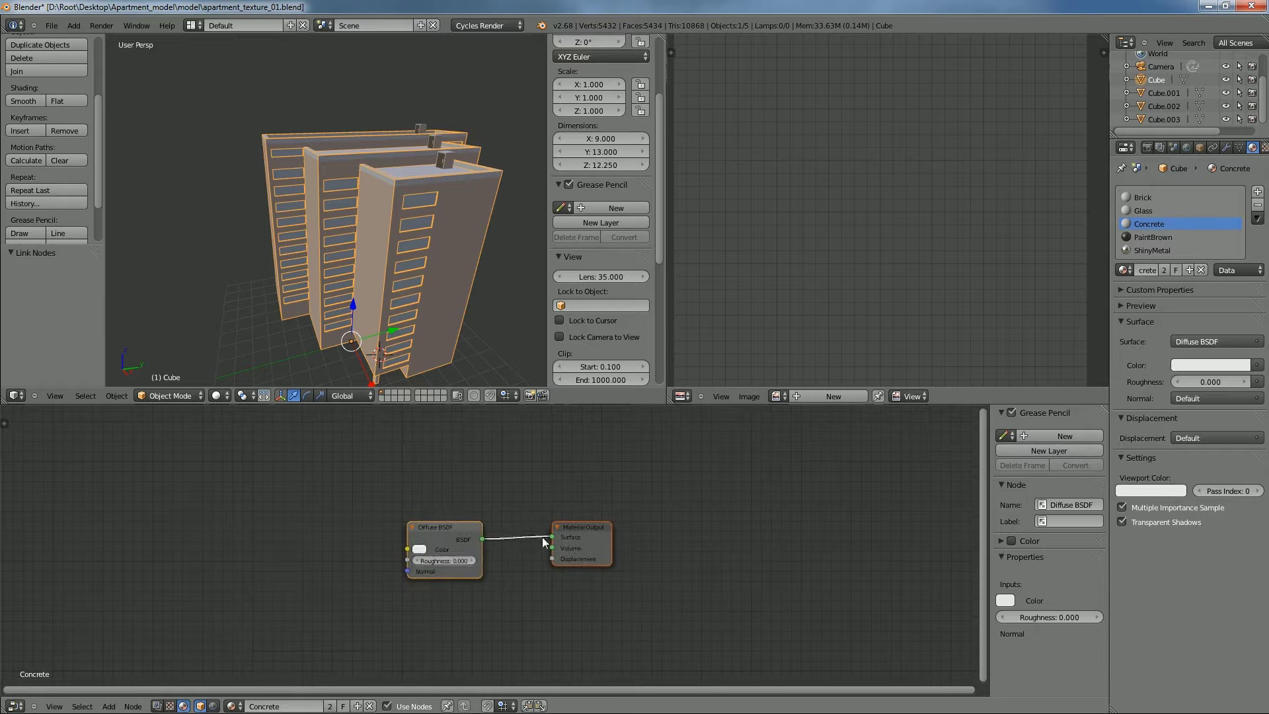
{"action": "left_click_drag", "start_coordinate": [569, 536], "coordinate": [625, 541]}
{"action": "left_click_drag", "start_coordinate": [462, 537], "coordinate": [405, 542]}
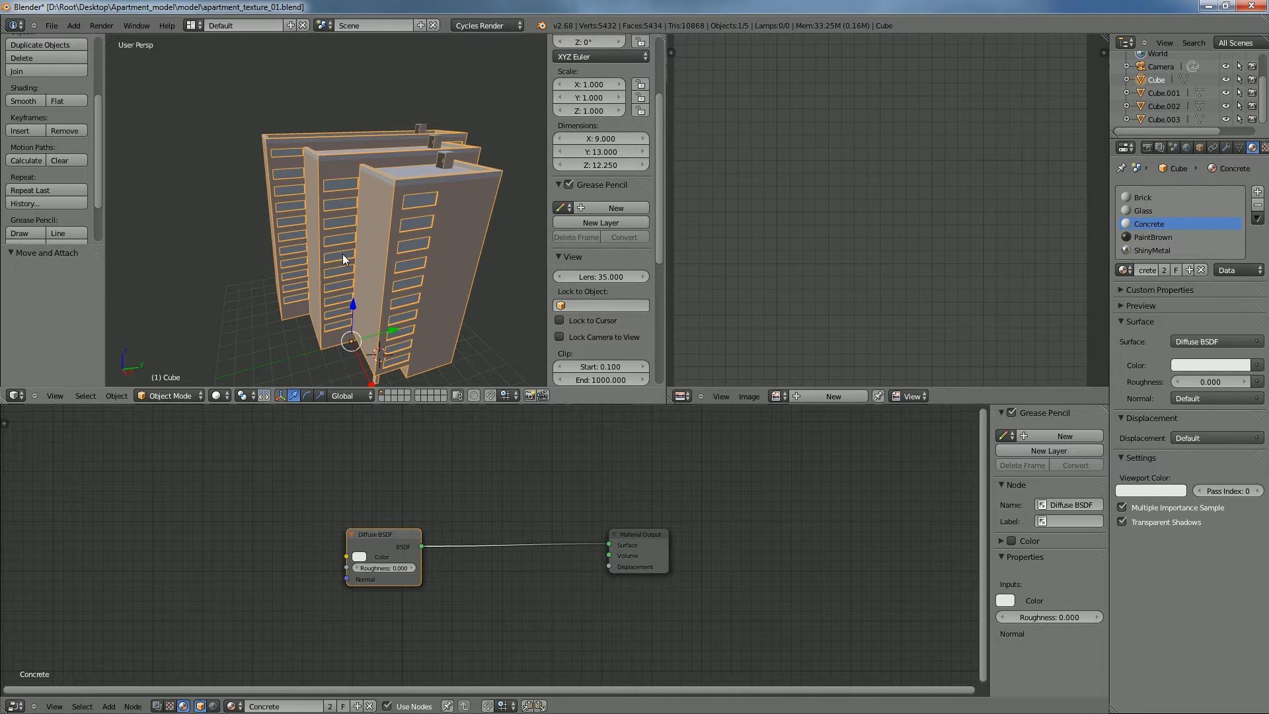
Look over the building from several sides and save the file as the incremented version apartment_texture_02.blend
{"action": "middle_click_drag", "start_coordinate": [413, 132], "coordinate": [394, 192]}
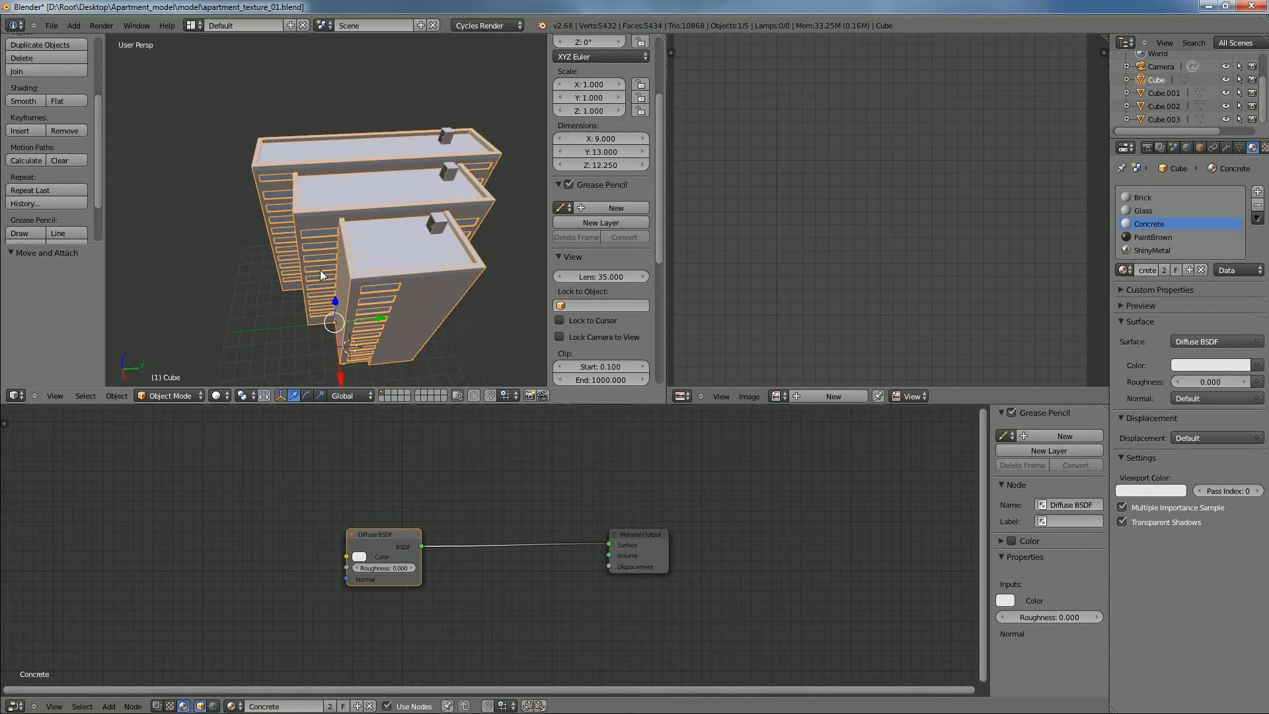
{"action": "middle_click_drag", "start_coordinate": [402, 308], "coordinate": [444, 247]}
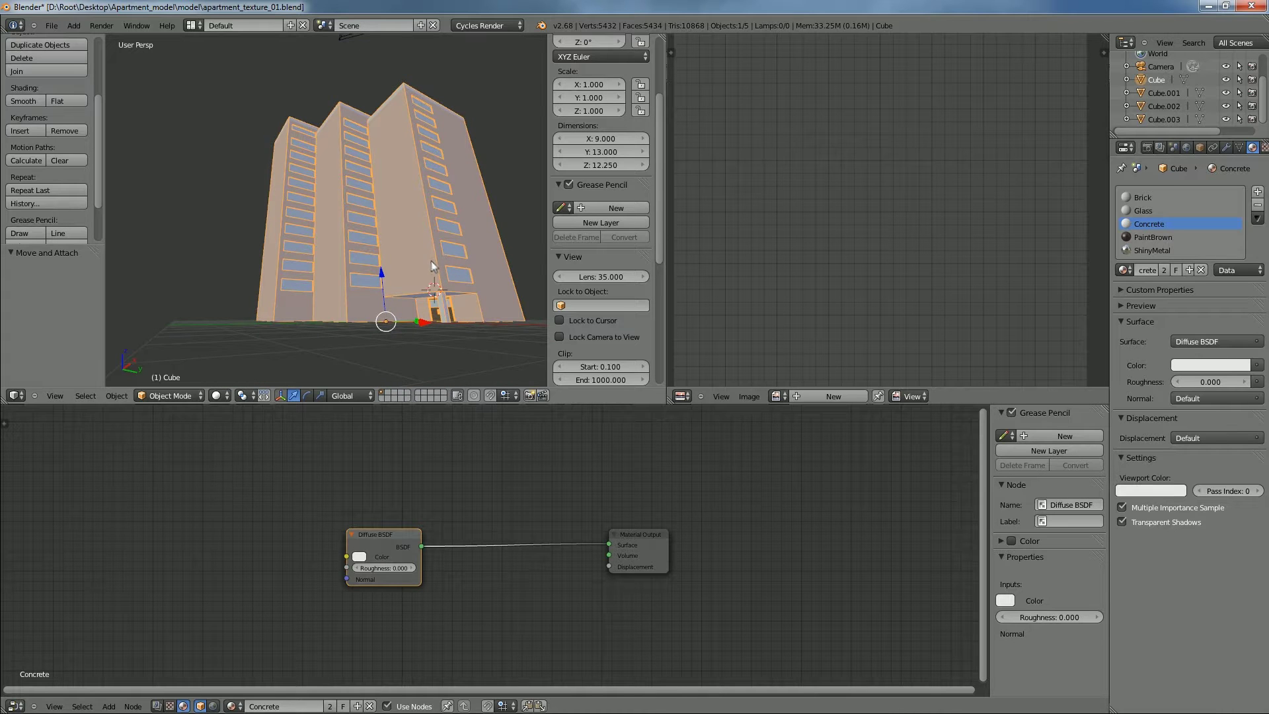
{"action": "middle_click_drag", "start_coordinate": [445, 281], "coordinate": [390, 256]}
{"action": "middle_click_drag", "start_coordinate": [375, 211], "coordinate": [336, 241]}
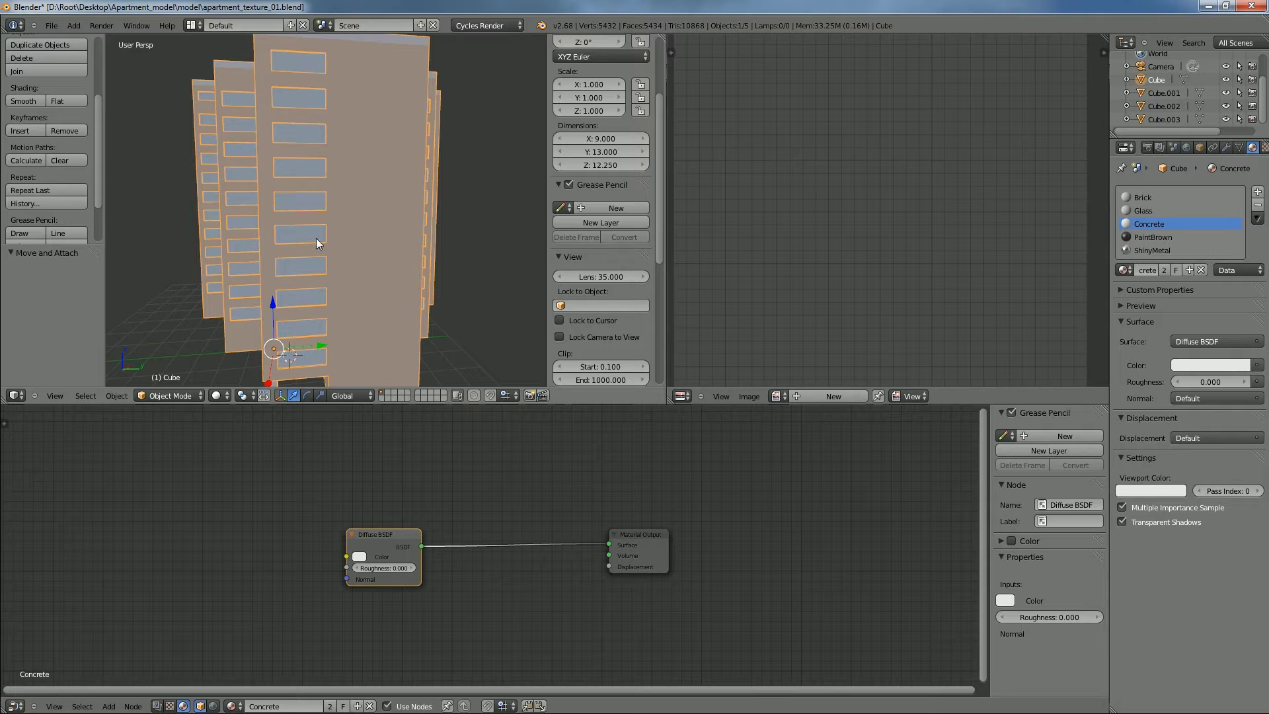
{"action": "middle_click_drag", "start_coordinate": [287, 220], "coordinate": [324, 251]}
{"action": "key", "text": "ctrl+shift+s"}
{"action": "key", "text": "KP_Add"}
{"action": "key", "text": "Return"}
Widen the gap between Concrete's Diffuse BSDF and Material Output nodes and frame the building at an angle
{"action": "middle_click_drag", "start_coordinate": [371, 205], "coordinate": [363, 173]}
{"action": "scroll", "coordinate": [399, 218], "scroll_direction": "up", "scroll_amount": 3}
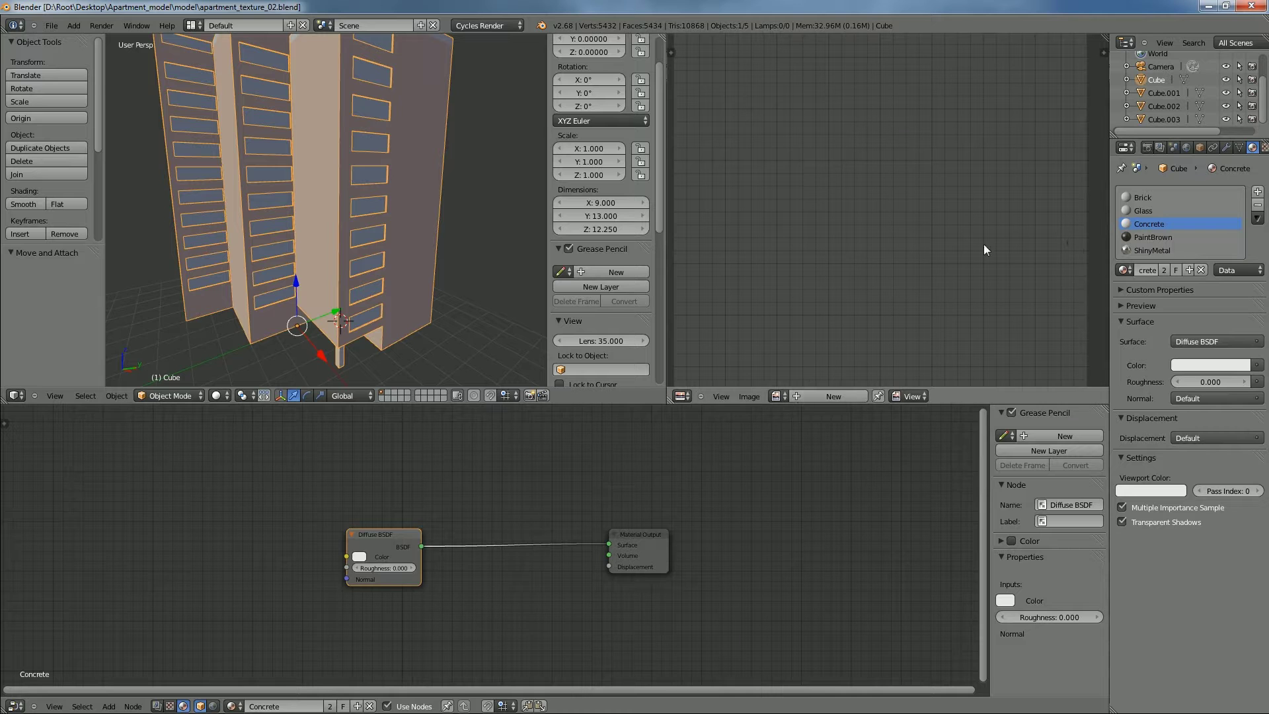
{"action": "left_click_drag", "start_coordinate": [391, 527], "coordinate": [446, 532]}
{"action": "left_click_drag", "start_coordinate": [656, 543], "coordinate": [758, 542]}
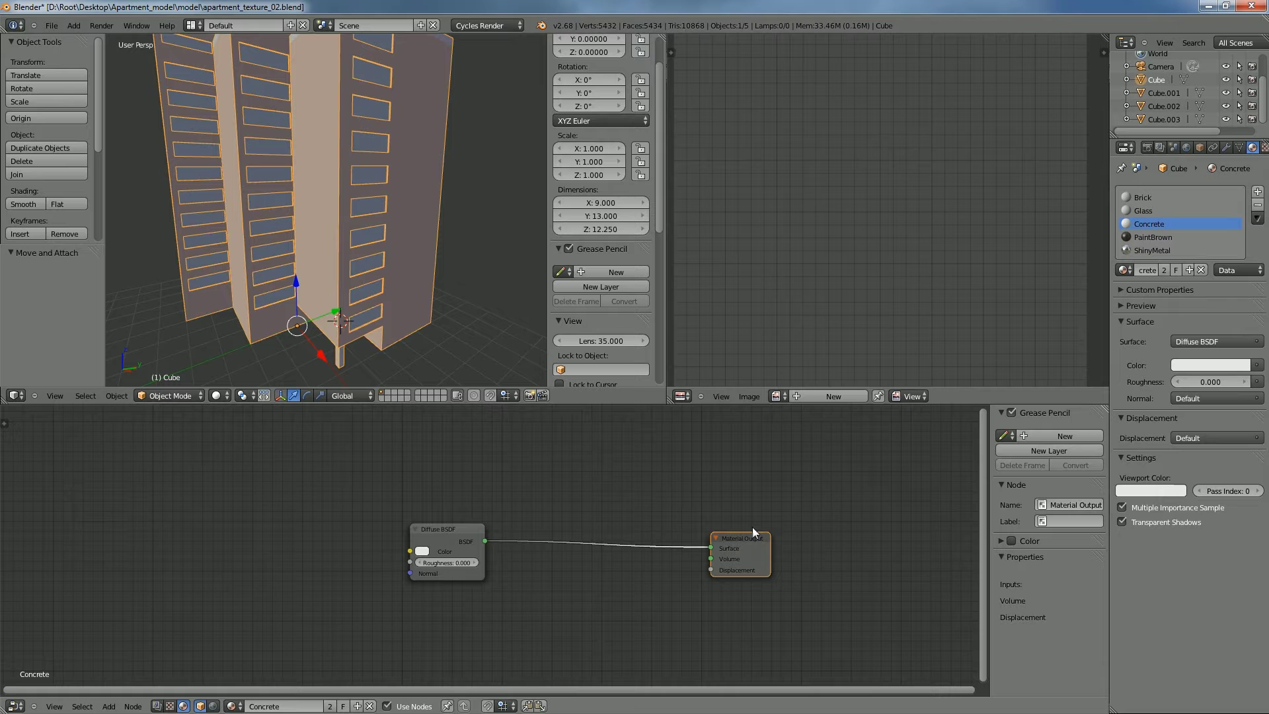
{"action": "scroll", "coordinate": [753, 526], "scroll_direction": "down", "scroll_amount": 2}
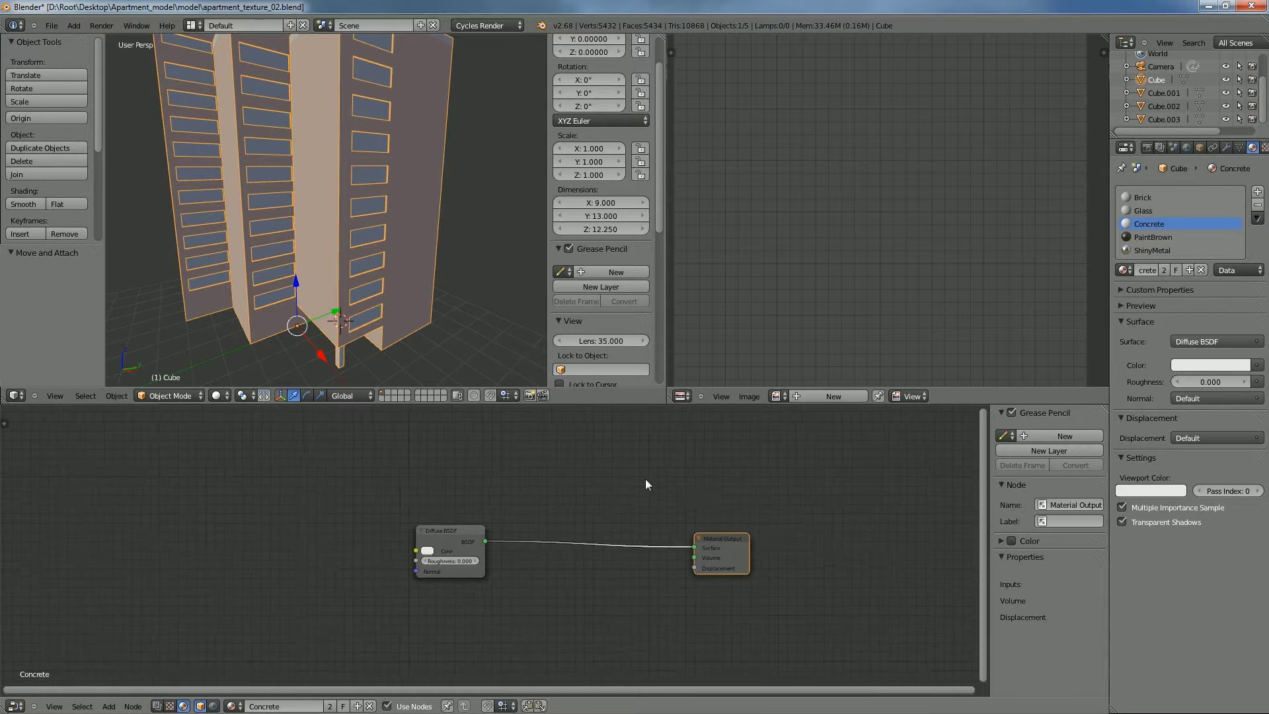
{"action": "middle_click_drag", "start_coordinate": [412, 307], "coordinate": [443, 316]}
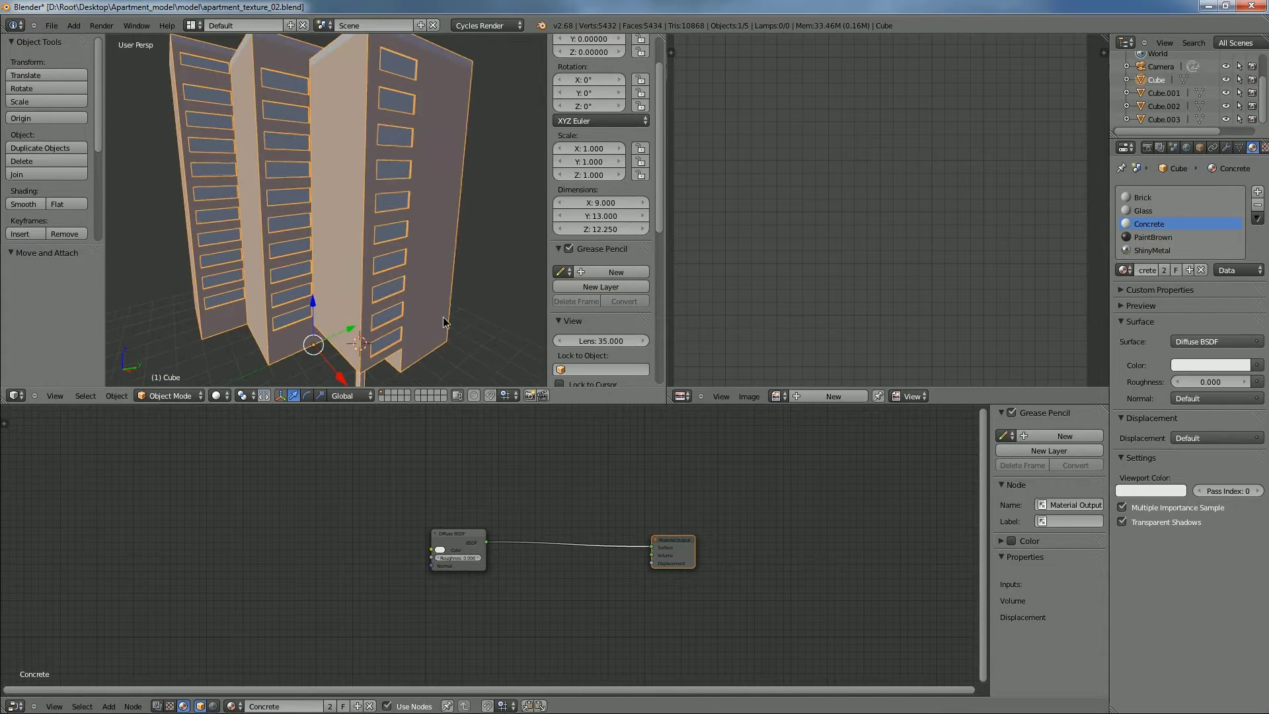
{"action": "scroll", "coordinate": [444, 312], "scroll_direction": "down", "scroll_amount": 2}
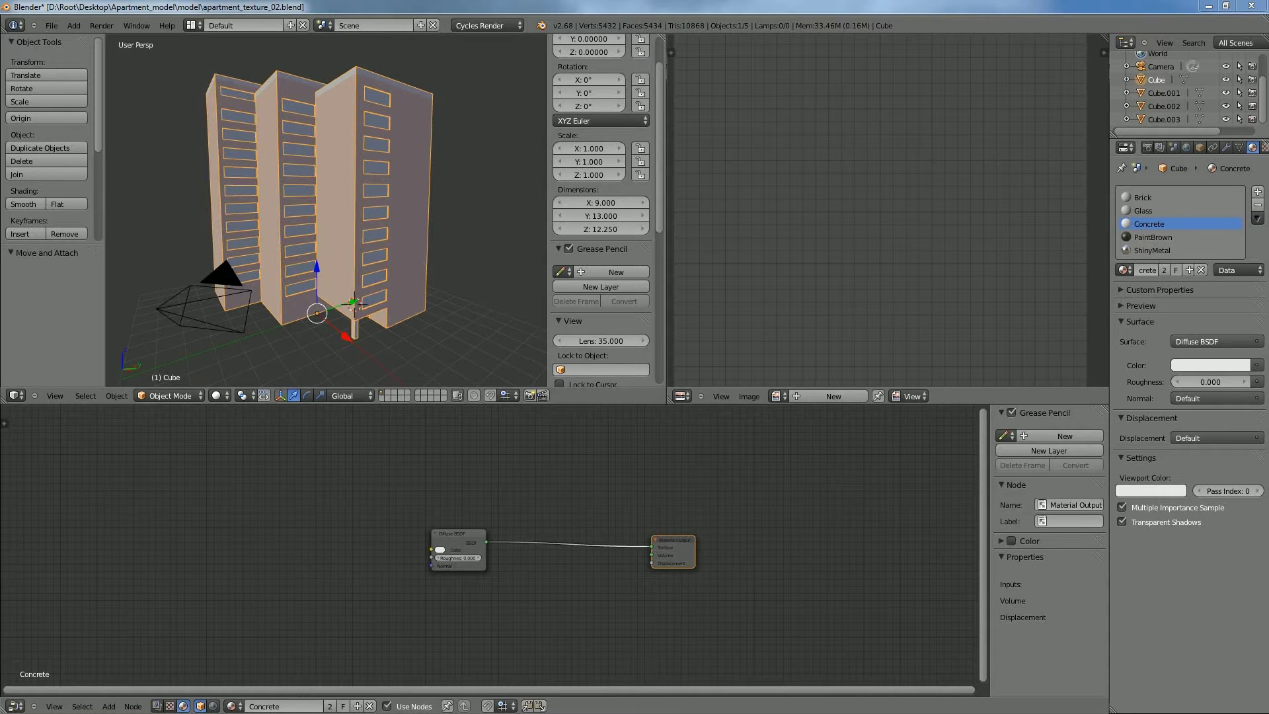
Bring up the browser window with crazybump.com, look through the page down to its download options, and move the window away
{"action": "left_click_drag", "start_coordinate": [1268, 219], "coordinate": [681, 98]}
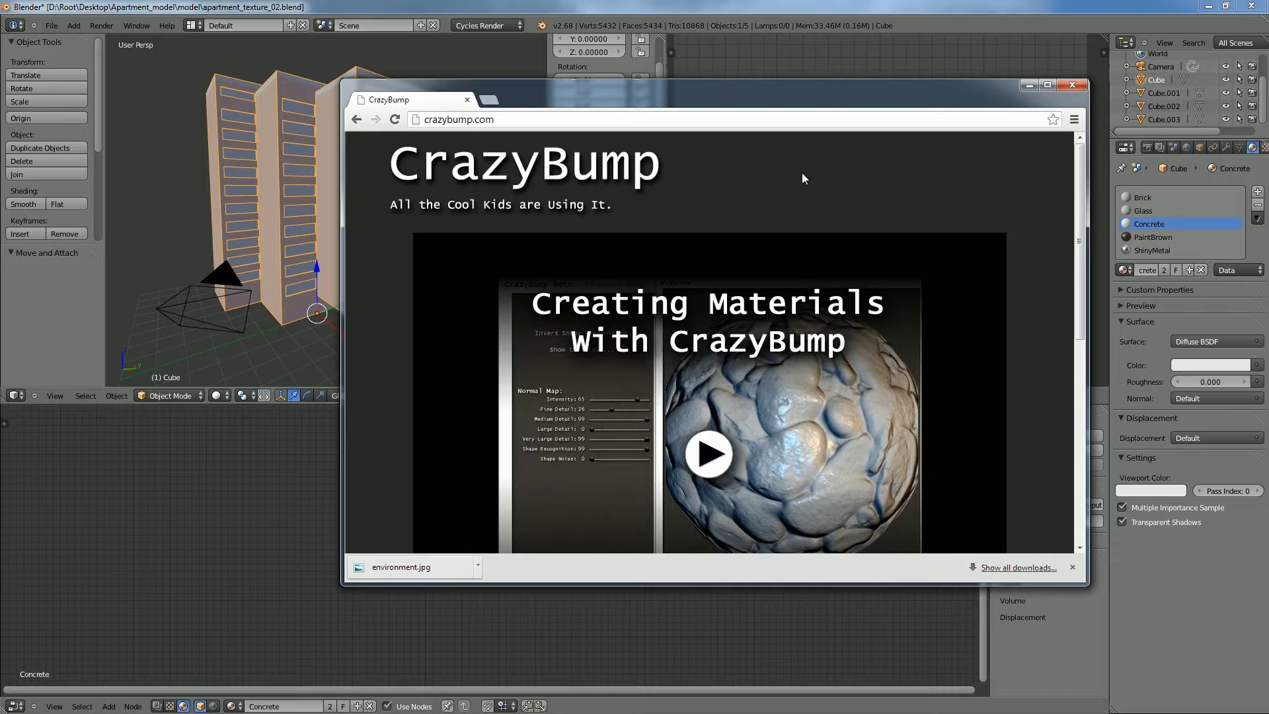
{"action": "left_click_drag", "start_coordinate": [1081, 239], "coordinate": [966, 178]}
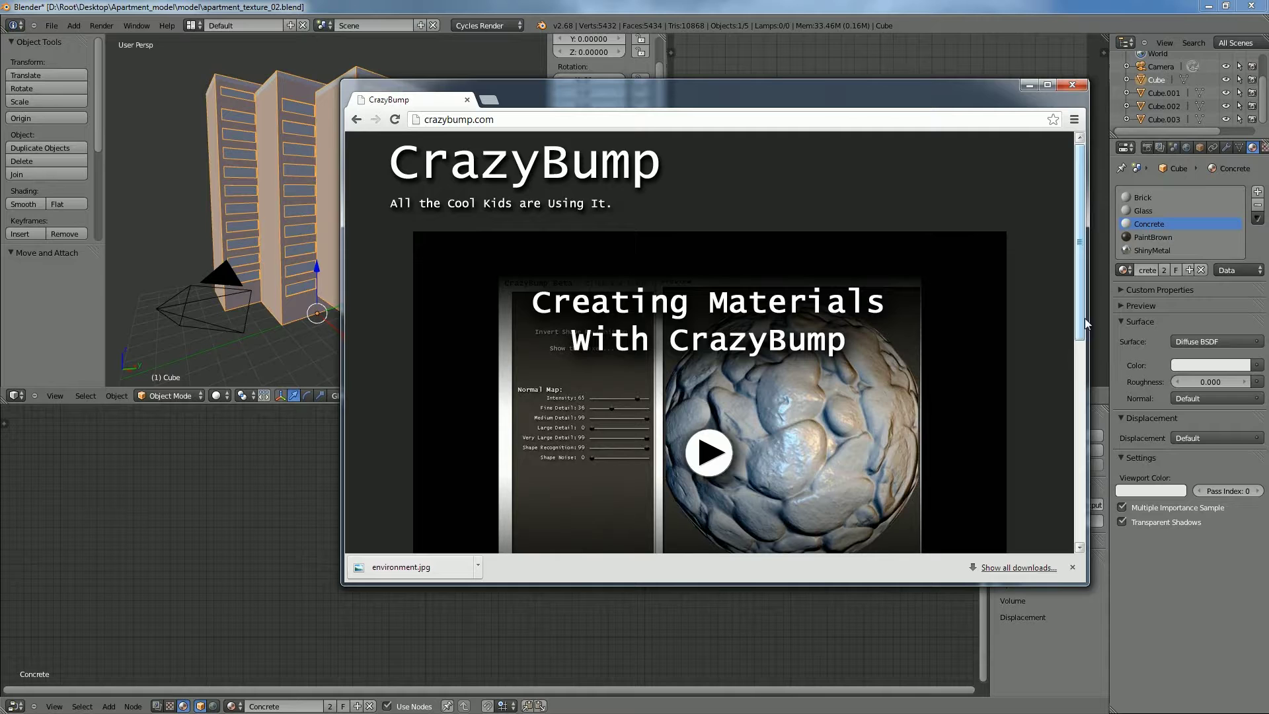
{"action": "scroll", "coordinate": [1085, 319], "scroll_direction": "down", "scroll_amount": 1}
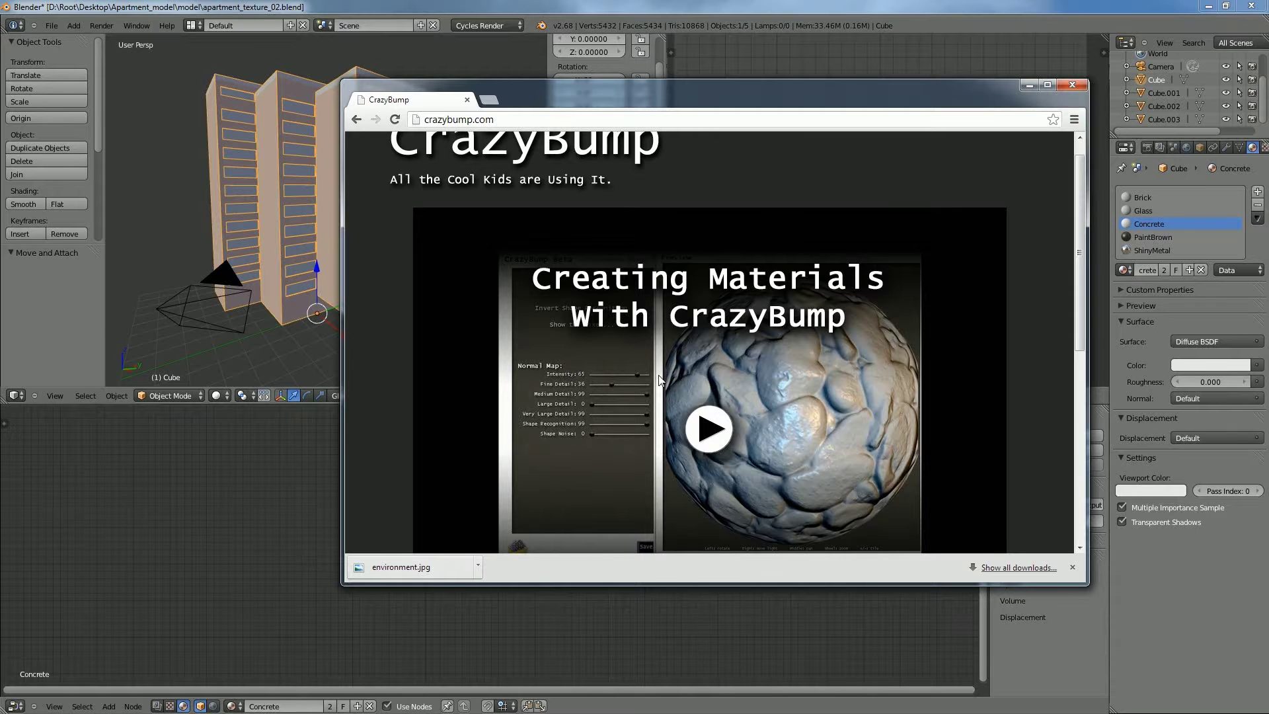
{"action": "left_click_drag", "start_coordinate": [731, 94], "coordinate": [855, 127]}
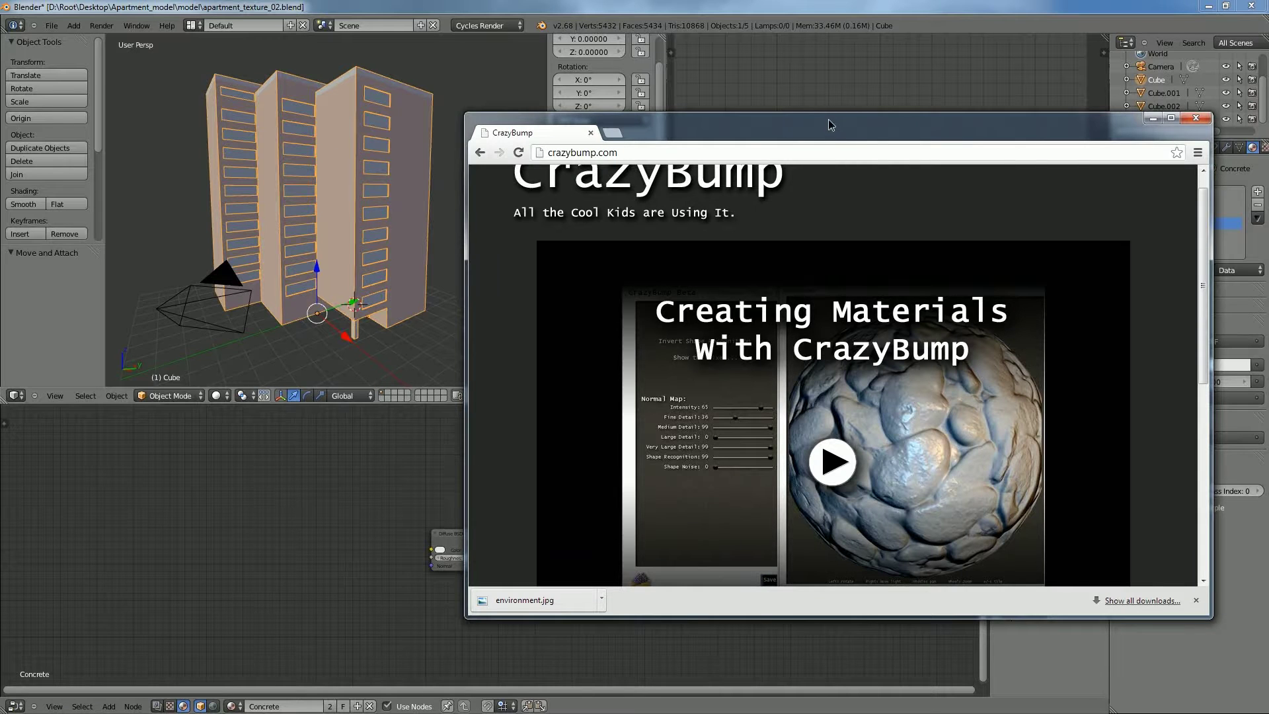
{"action": "left_click_drag", "start_coordinate": [835, 126], "coordinate": [843, 124]}
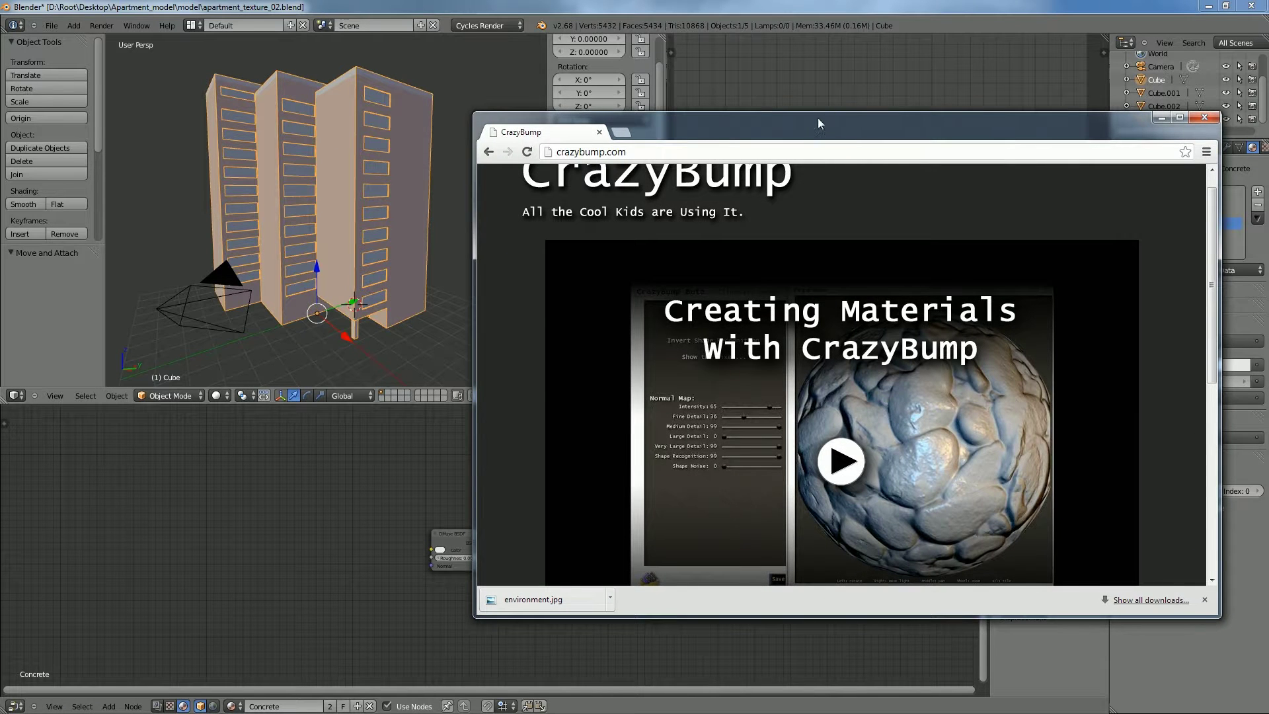
{"action": "left_click_drag", "start_coordinate": [820, 120], "coordinate": [765, 114]}
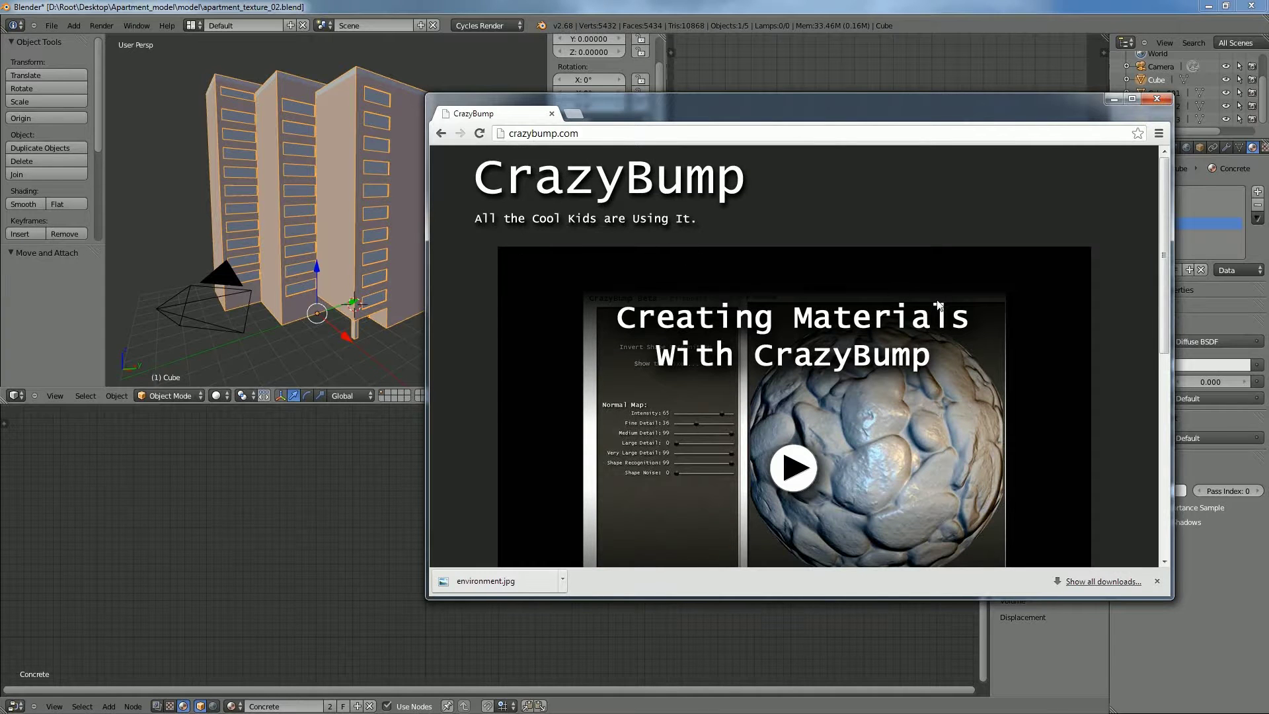
{"action": "scroll", "coordinate": [938, 298], "scroll_direction": "down", "scroll_amount": 5}
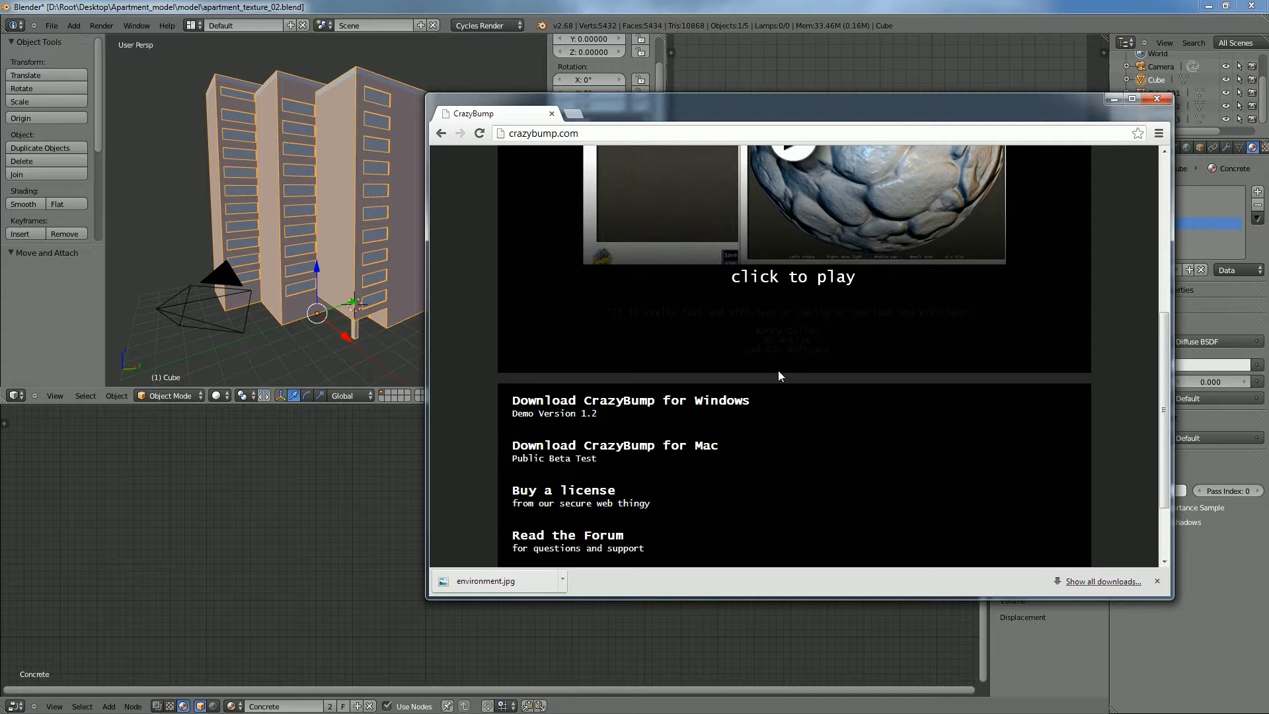
{"action": "scroll", "coordinate": [782, 371], "scroll_direction": "up", "scroll_amount": 5}
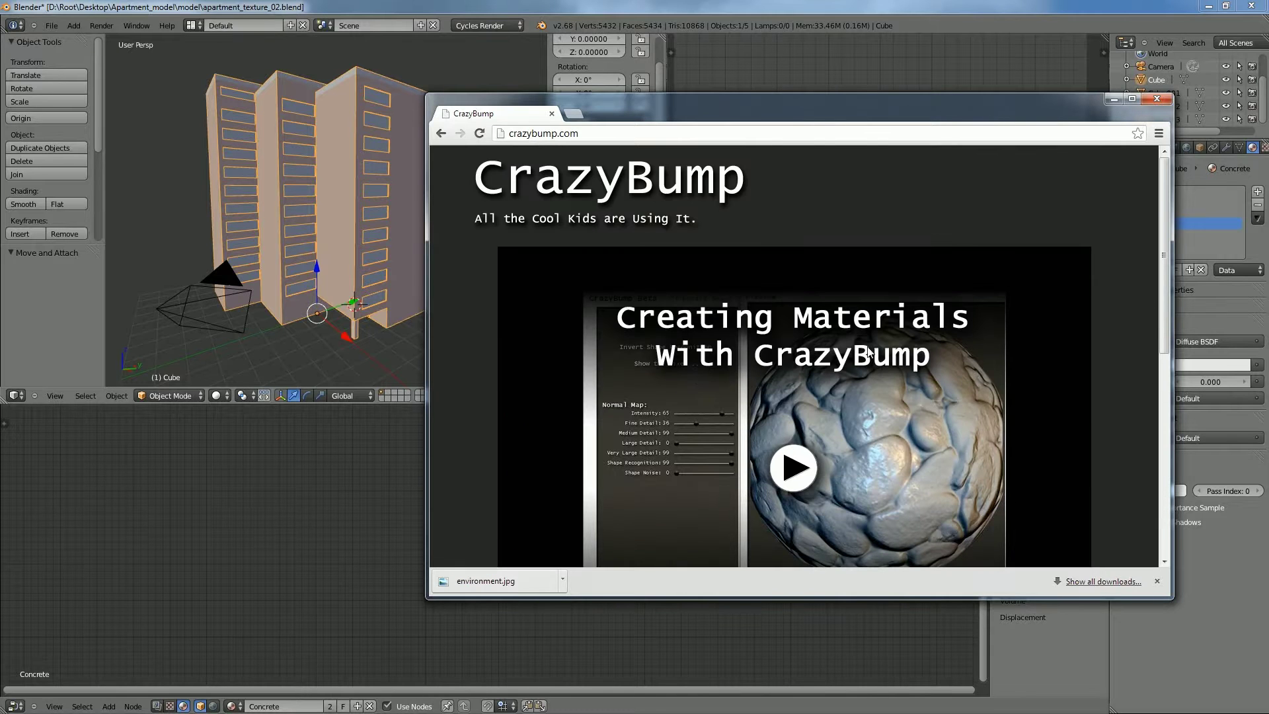
{"action": "left_click_drag", "start_coordinate": [821, 115], "coordinate": [1268, 120]}
Bring up the texture/concrete folder in Windows Explorer and open all the ConcreteNew0001_2_S maps in Windows Photo Viewer
{"action": "left_click_drag", "start_coordinate": [1268, 159], "coordinate": [765, 130]}
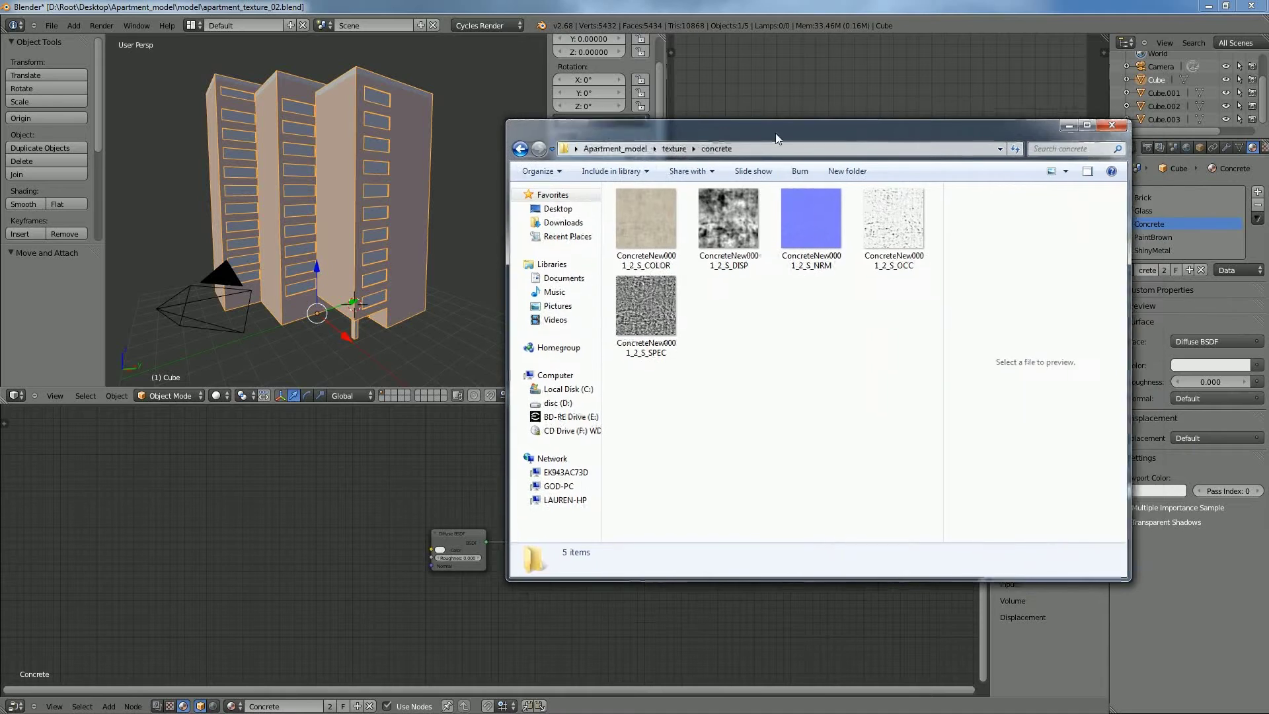
{"action": "left_click_drag", "start_coordinate": [907, 346], "coordinate": [501, 185]}
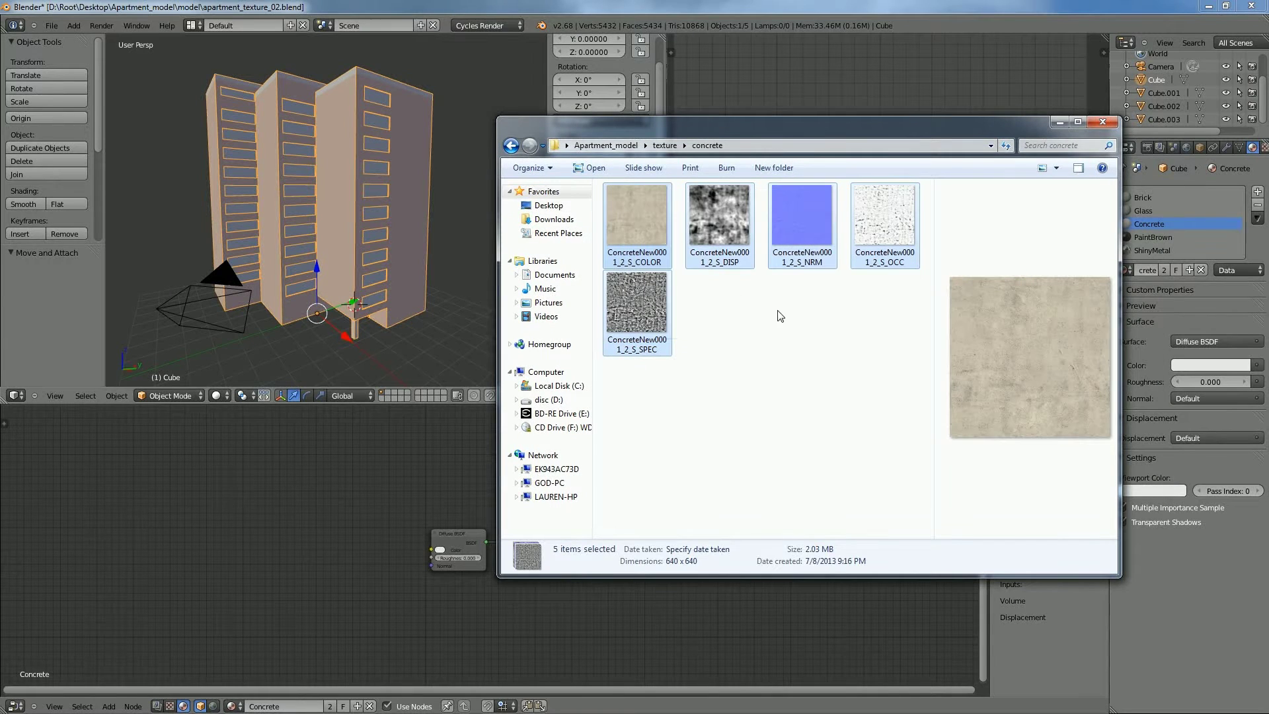
{"action": "key", "text": "Return"}
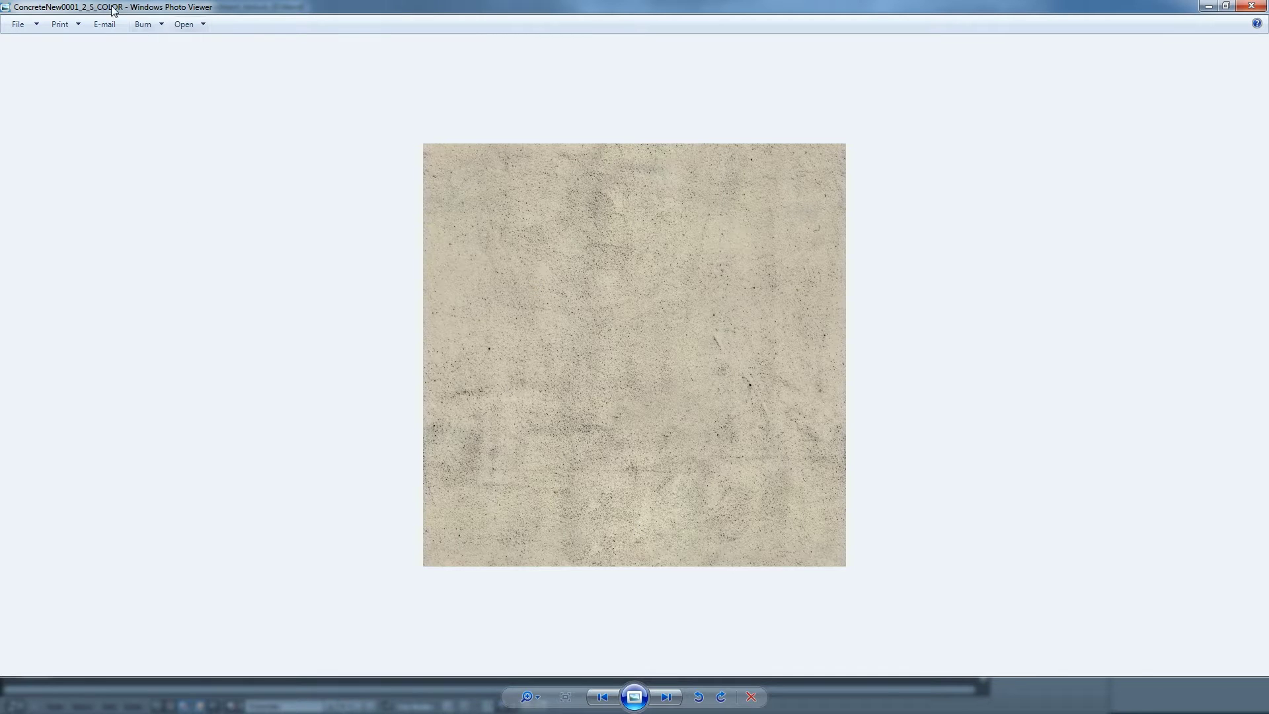
View the concrete DISP, NRM, OCC and SPEC maps one after another and return to the COLOR map
{"action": "left_click", "coordinate": [667, 698]}
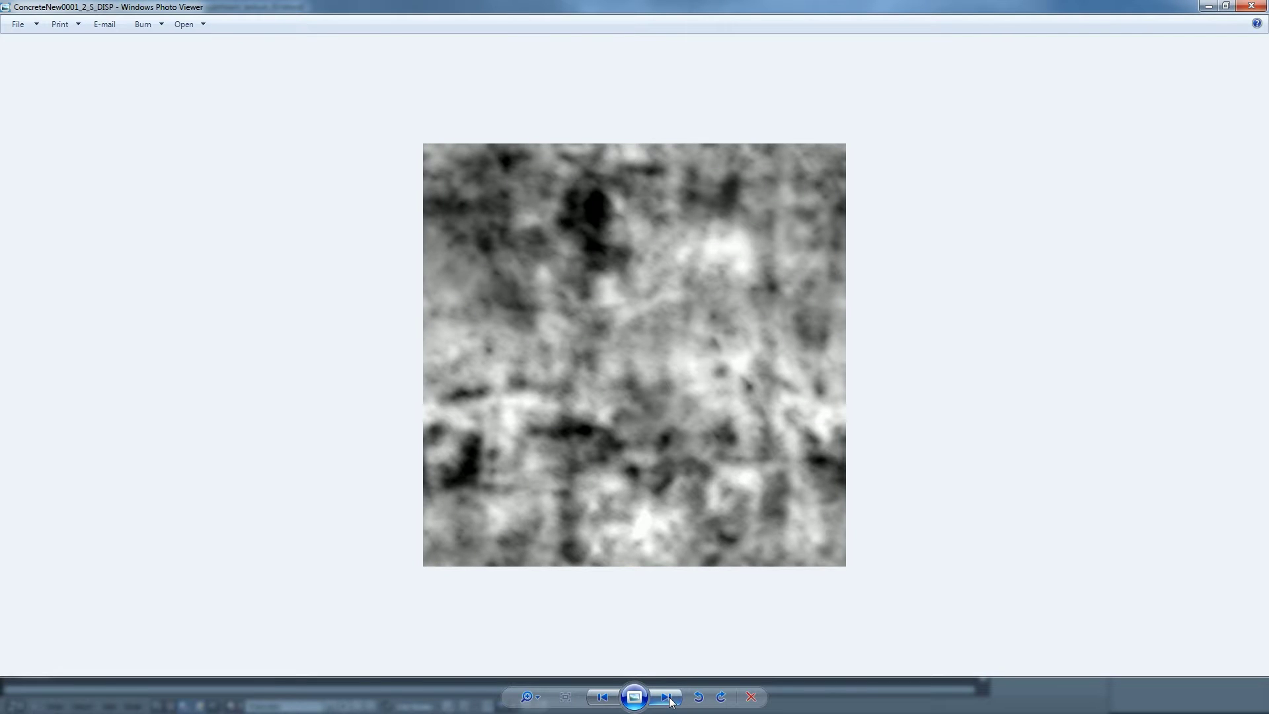
{"action": "left_click", "coordinate": [668, 698]}
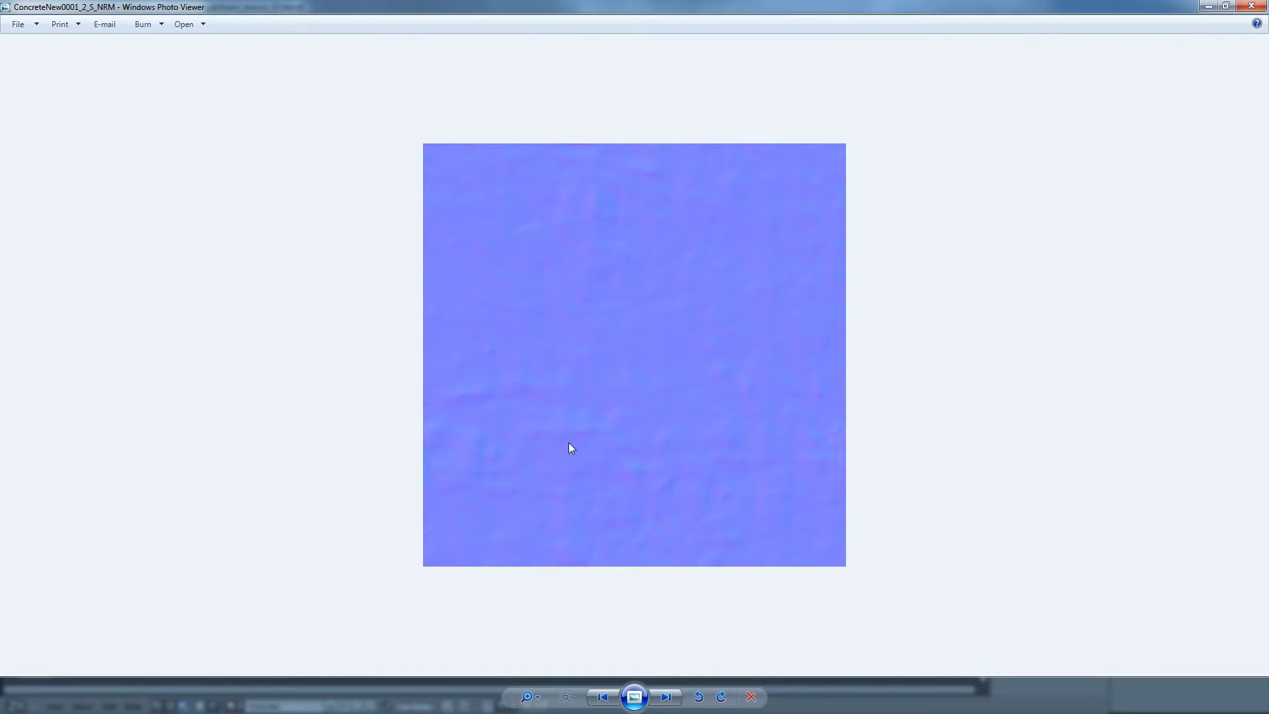
{"action": "left_click", "coordinate": [665, 697]}
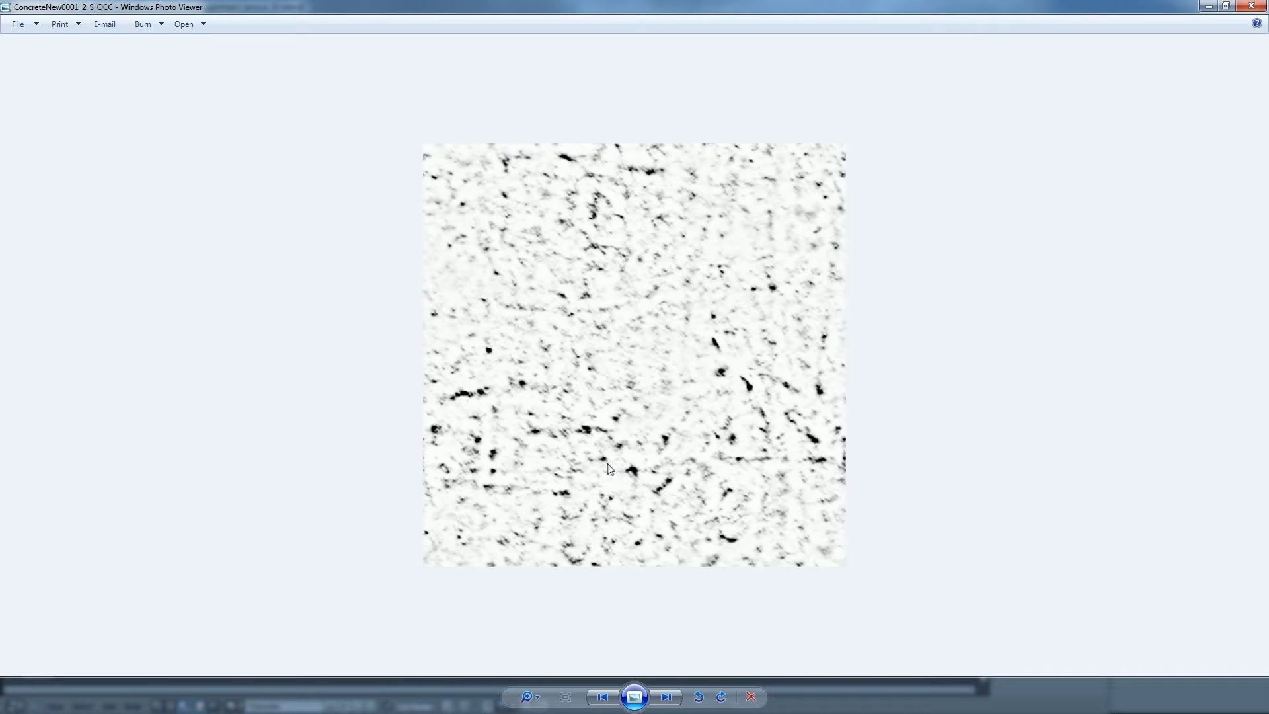
{"action": "left_click", "coordinate": [666, 697]}
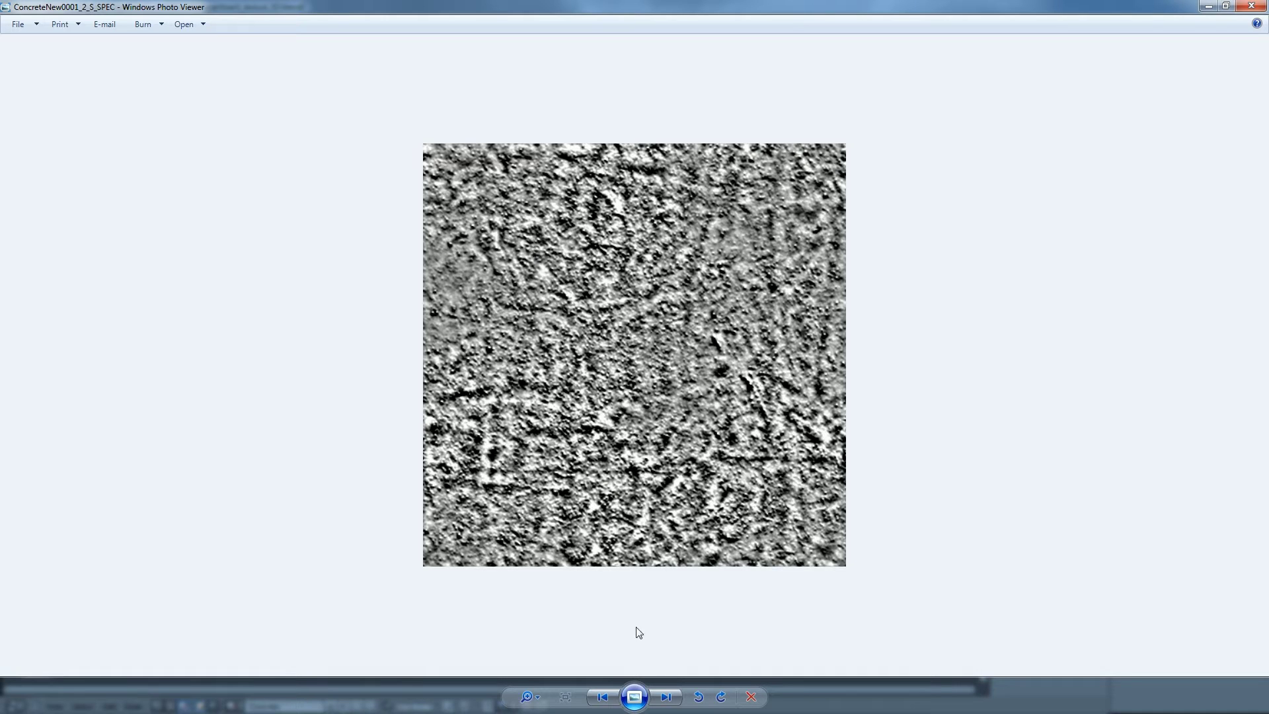
{"action": "left_click", "coordinate": [672, 703]}
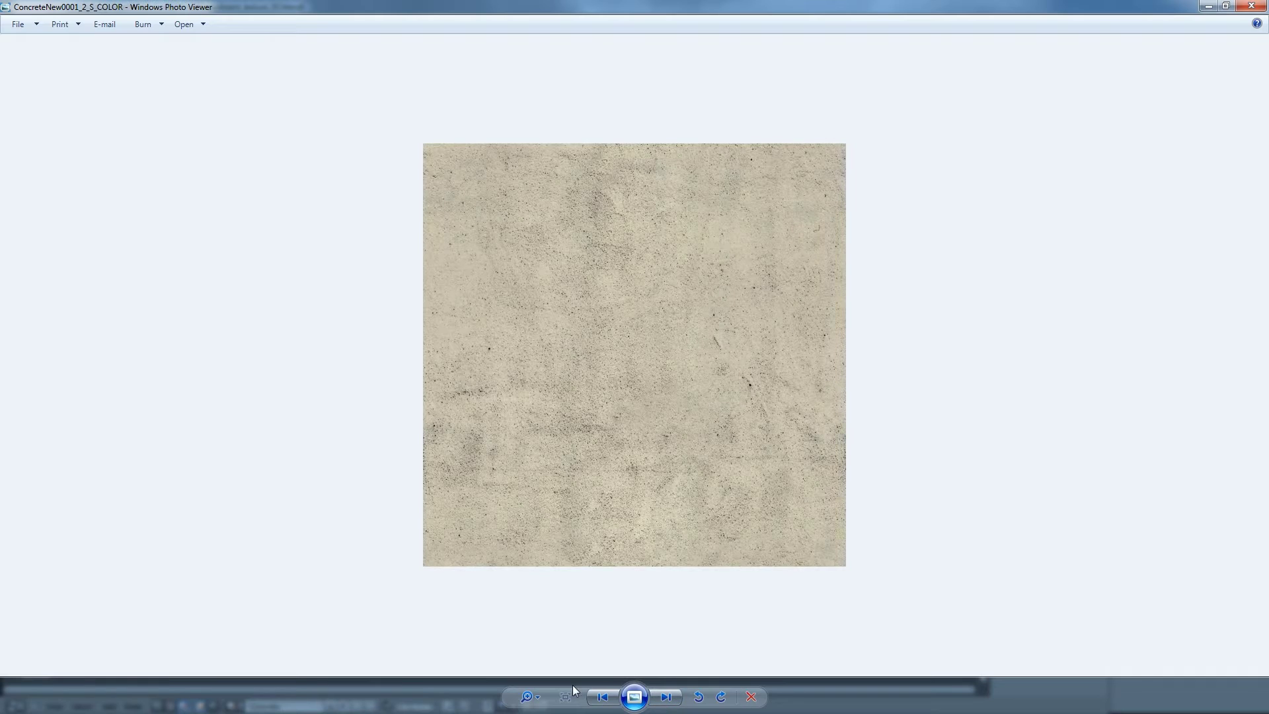
Close the COLOR map preview, move the texture folder window out of the way and return to Blender
{"action": "left_click", "coordinate": [1265, 6]}
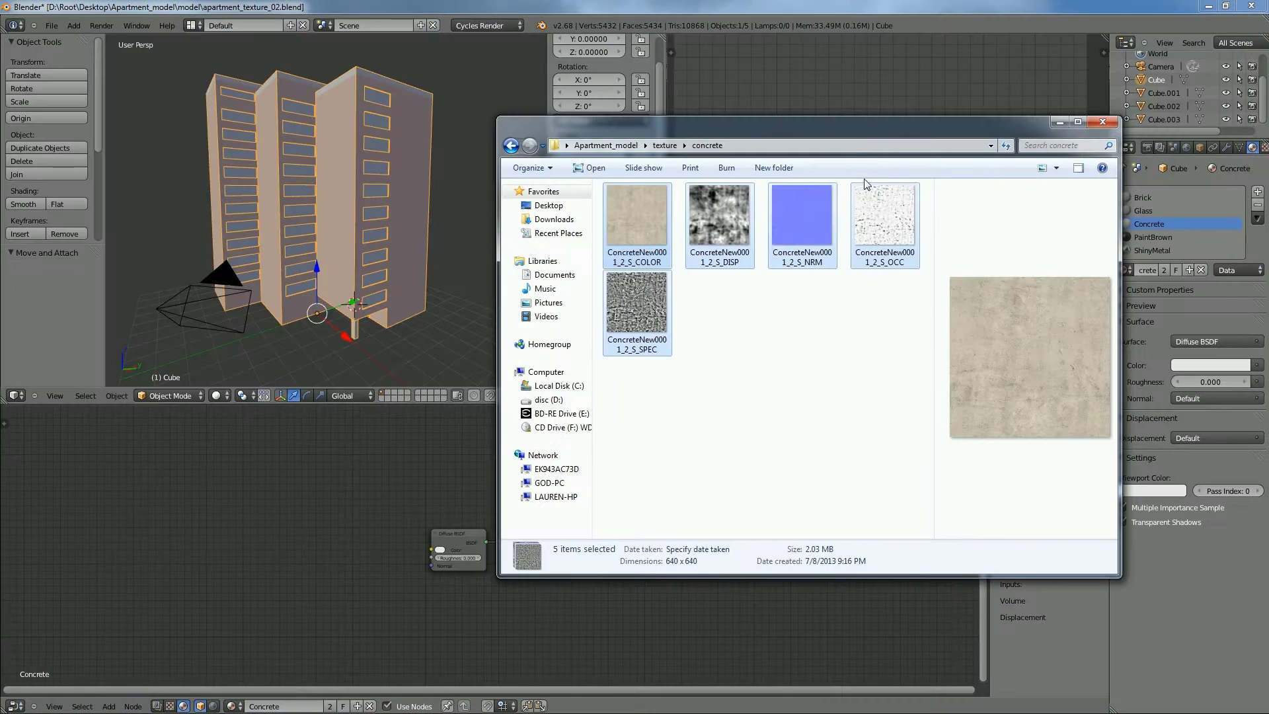
{"action": "left_click_drag", "start_coordinate": [863, 129], "coordinate": [1268, 50]}
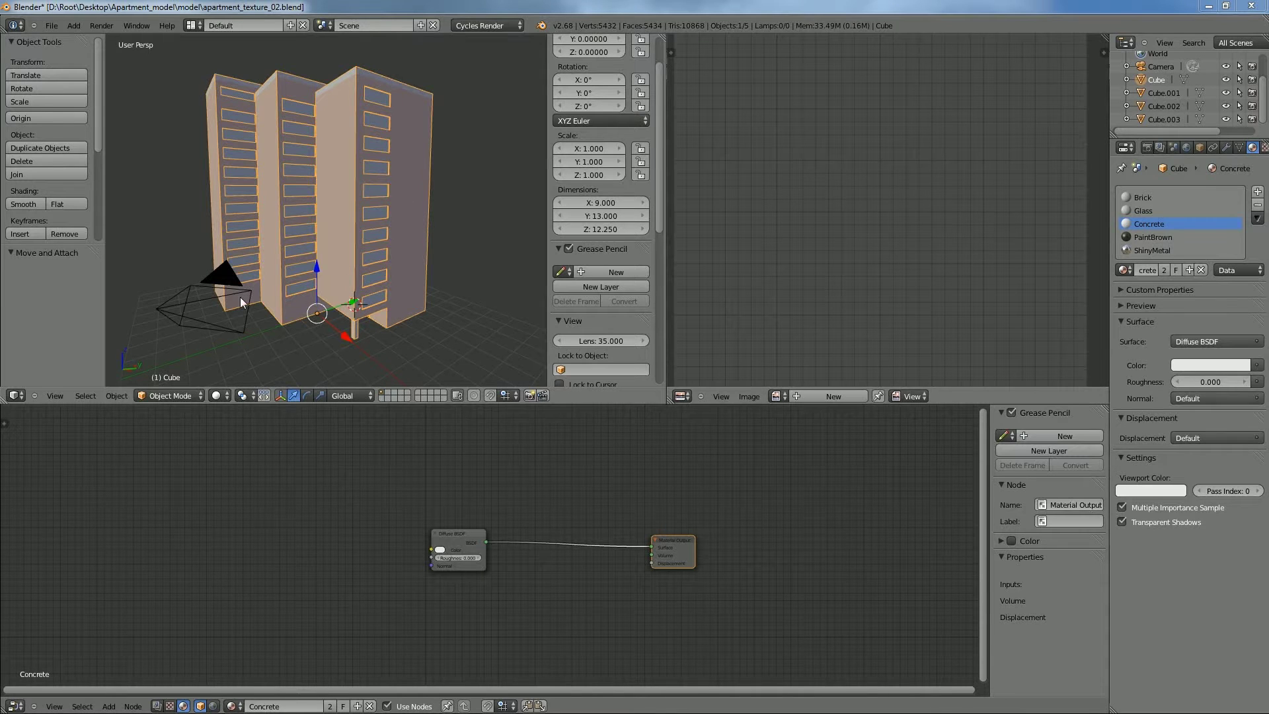
{"action": "key", "text": "Home"}
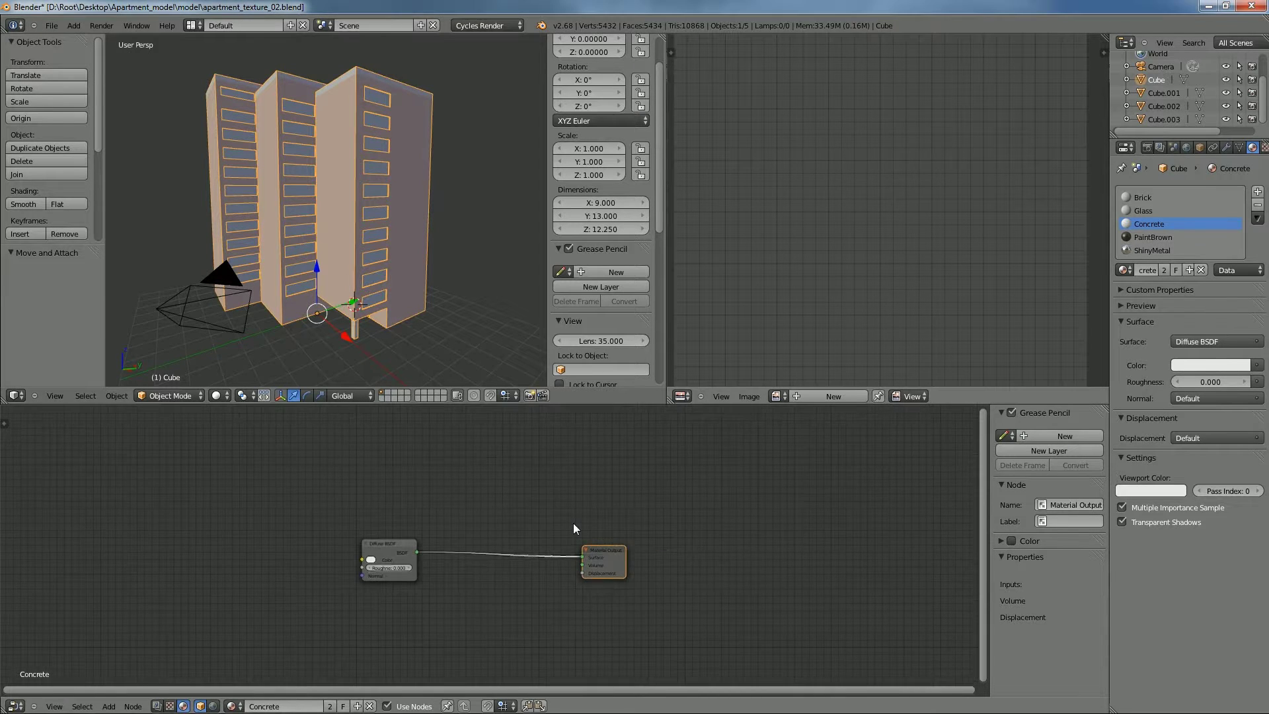
Rearrange Concrete's nodes so the Diffuse BSDF sits above and to the left of the Material Output
{"action": "middle_click_drag", "start_coordinate": [508, 529], "coordinate": [632, 526]}
{"action": "left_click_drag", "start_coordinate": [504, 542], "coordinate": [622, 543]}
{"action": "middle_click_drag", "start_coordinate": [491, 508], "coordinate": [533, 529]}
{"action": "scroll", "coordinate": [598, 514], "scroll_direction": "down", "scroll_amount": 2}
{"action": "left_click_drag", "start_coordinate": [619, 546], "coordinate": [545, 506]}
{"action": "left_click_drag", "start_coordinate": [690, 554], "coordinate": [699, 562]}
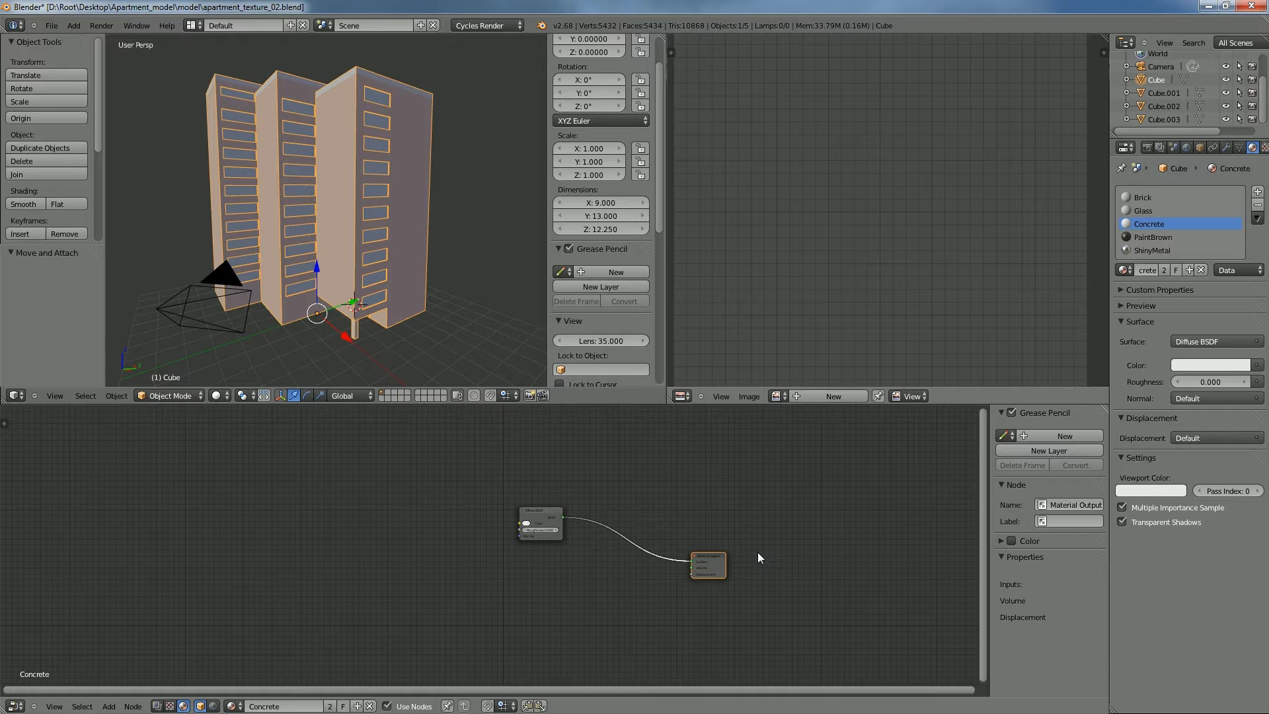
{"action": "mouse_move", "coordinate": [709, 597]}
{"action": "middle_mouse_down"}
{"action": "mouse_move", "coordinate": [731, 595]}
{"action": "mouse_move", "coordinate": [694, 589]}
{"action": "middle_mouse_up"}
{"action": "scroll", "coordinate": [694, 589], "scroll_direction": "up", "scroll_amount": 1}
Add an Attribute input node to the Concrete material and place it well to the left of the Diffuse BSDF
{"action": "middle_click_drag", "start_coordinate": [347, 182], "coordinate": [278, 344]}
{"action": "key", "text": "shift+a"}
{"action": "mouse_move", "coordinate": [235, 465]}
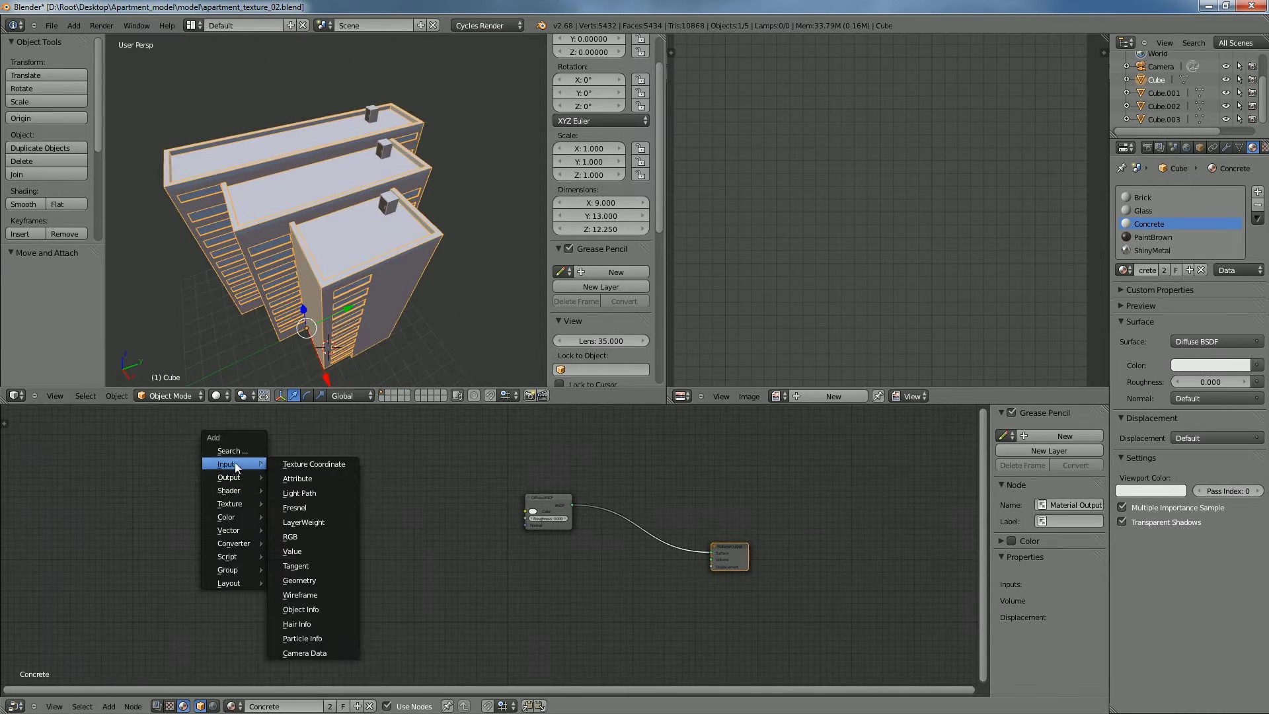
{"action": "left_click", "coordinate": [299, 474]}
{"action": "left_click", "coordinate": [114, 502]}
{"action": "middle_click_drag", "start_coordinate": [207, 516], "coordinate": [271, 522]}
{"action": "scroll", "coordinate": [279, 512], "scroll_direction": "up", "scroll_amount": 5}
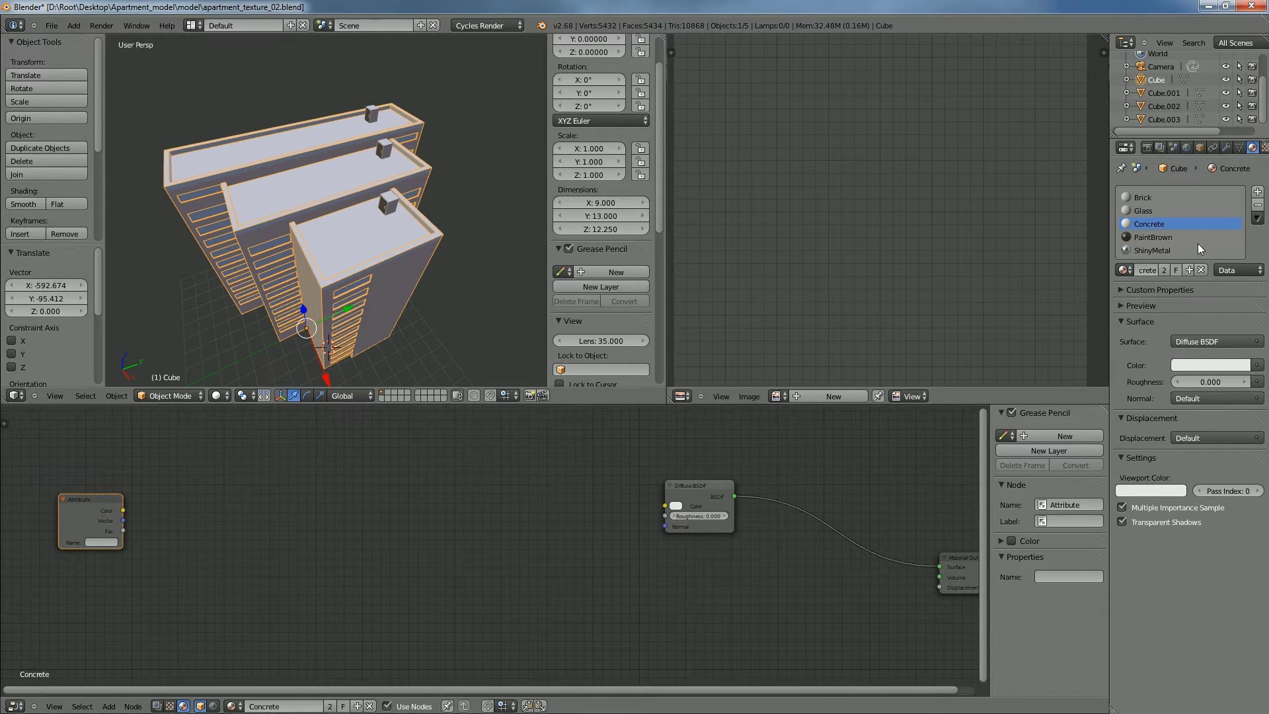
Show the building mesh's UV map list and set the Attribute node's name to the concrete UV map
{"action": "left_click", "coordinate": [1239, 147]}
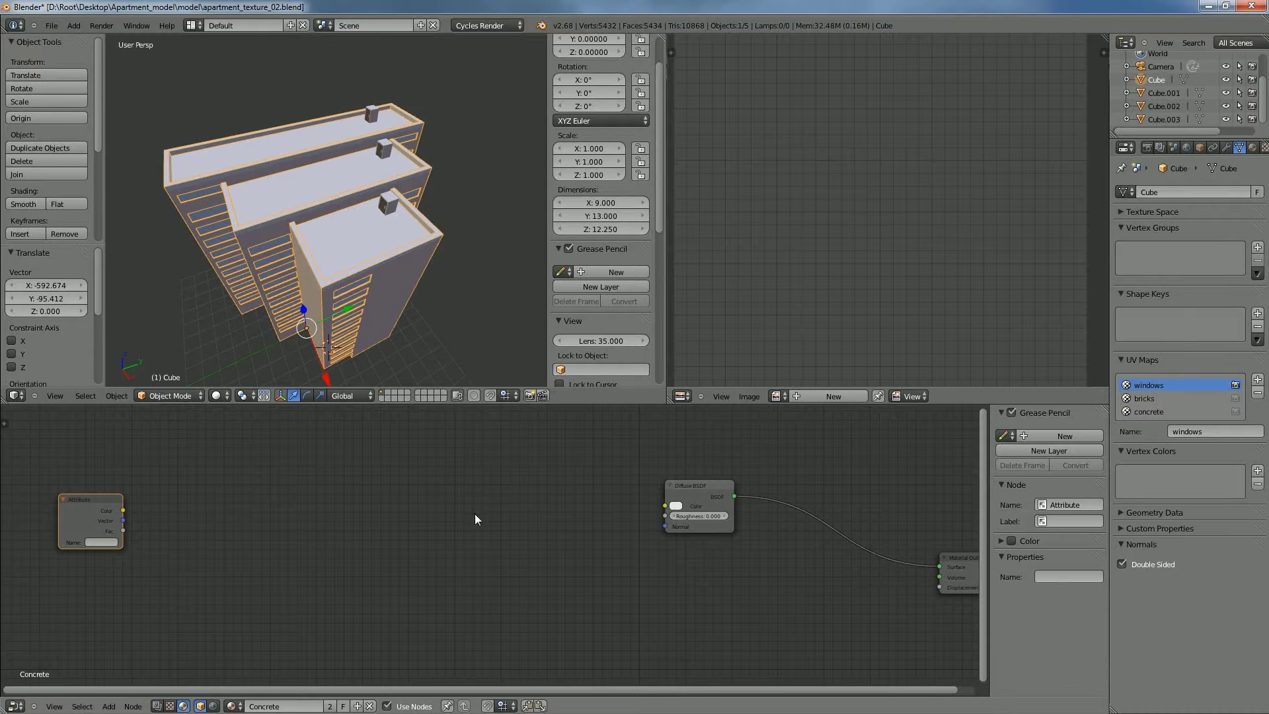
{"action": "middle_click_drag", "start_coordinate": [418, 373], "coordinate": [455, 309]}
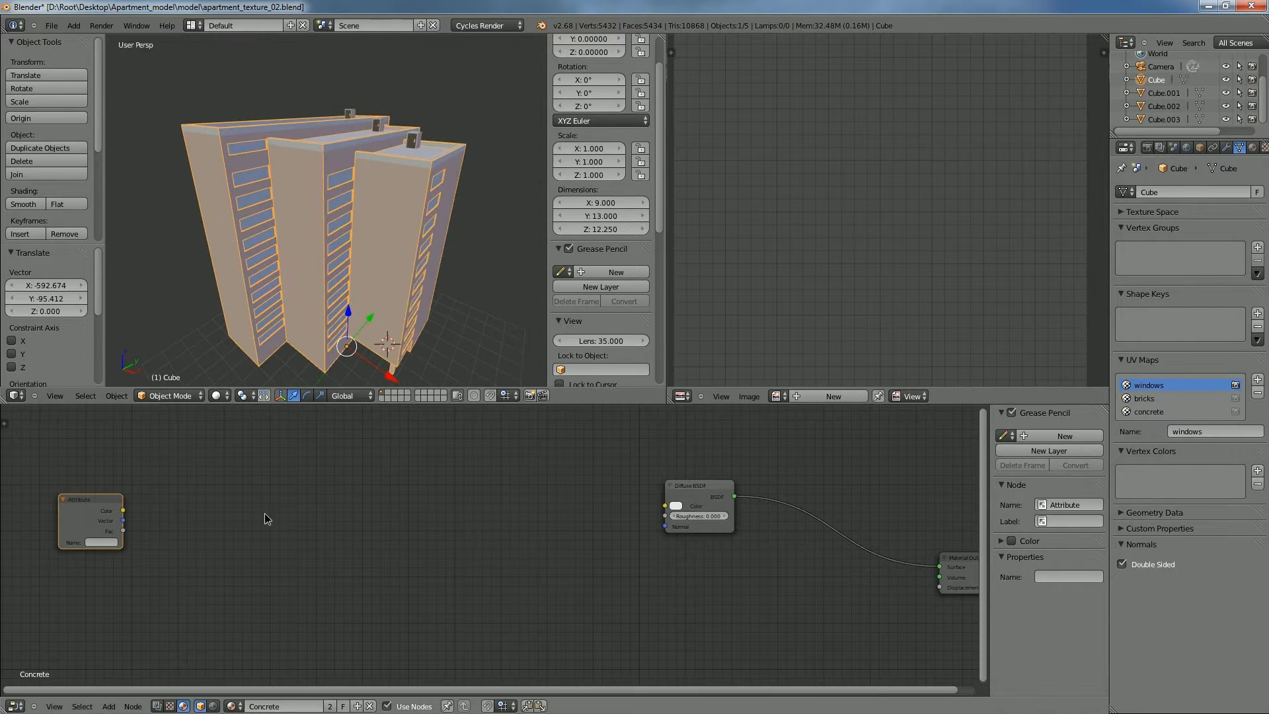
{"action": "middle_click_drag", "start_coordinate": [264, 521], "coordinate": [300, 497]}
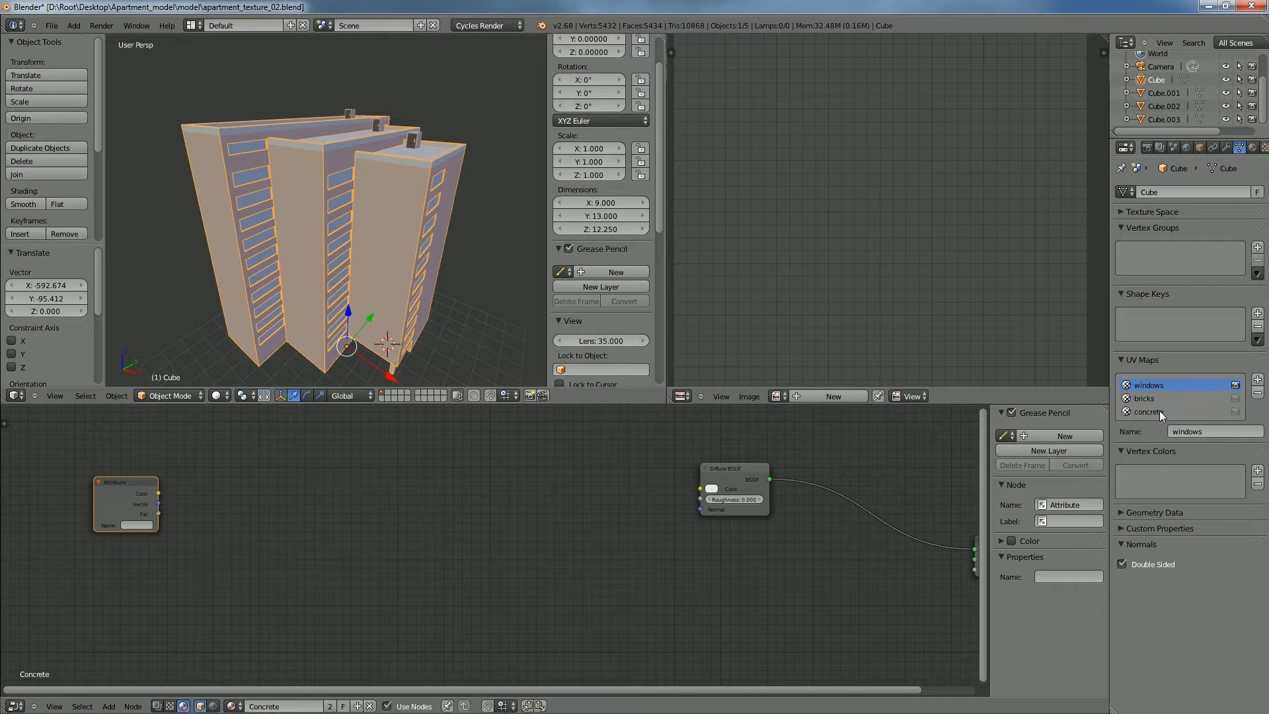
{"action": "left_click", "coordinate": [138, 525]}
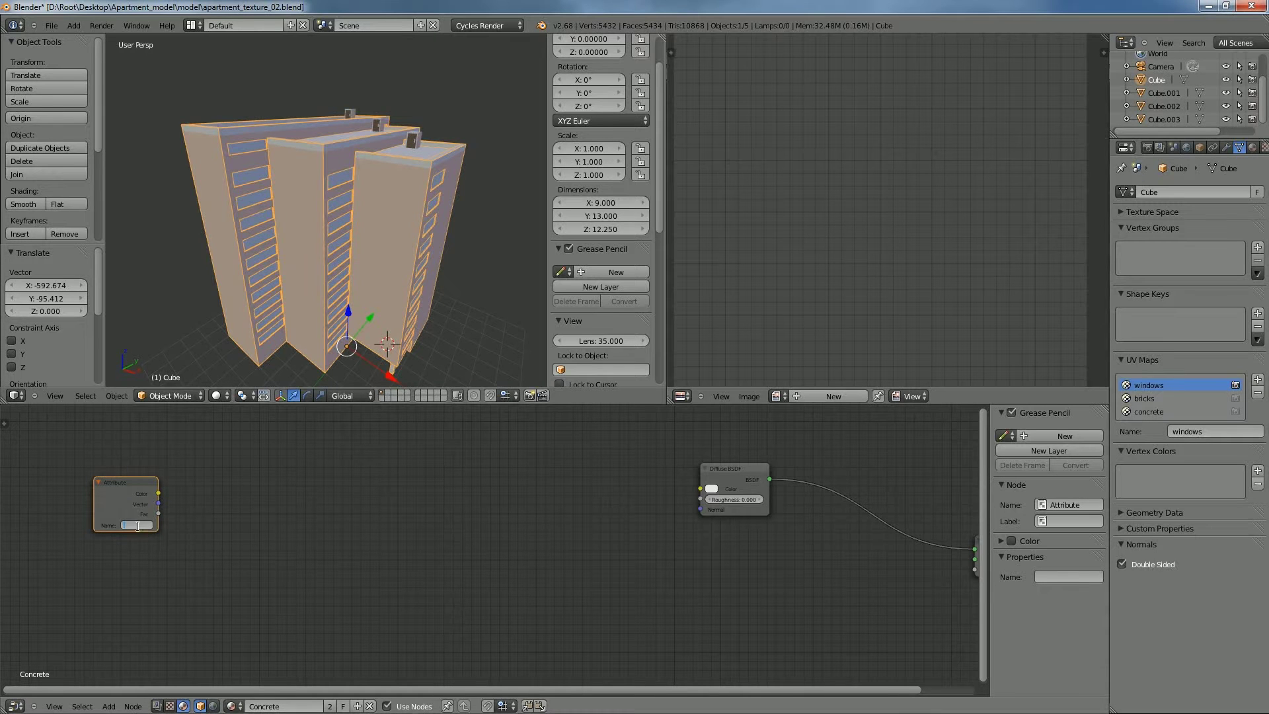
{"action": "key", "text": "Return"}
Add an Image Texture node and place it above and to the right of the Attribute node
{"action": "middle_click_drag", "start_coordinate": [321, 522], "coordinate": [315, 545]}
{"action": "key", "text": "shift+a"}
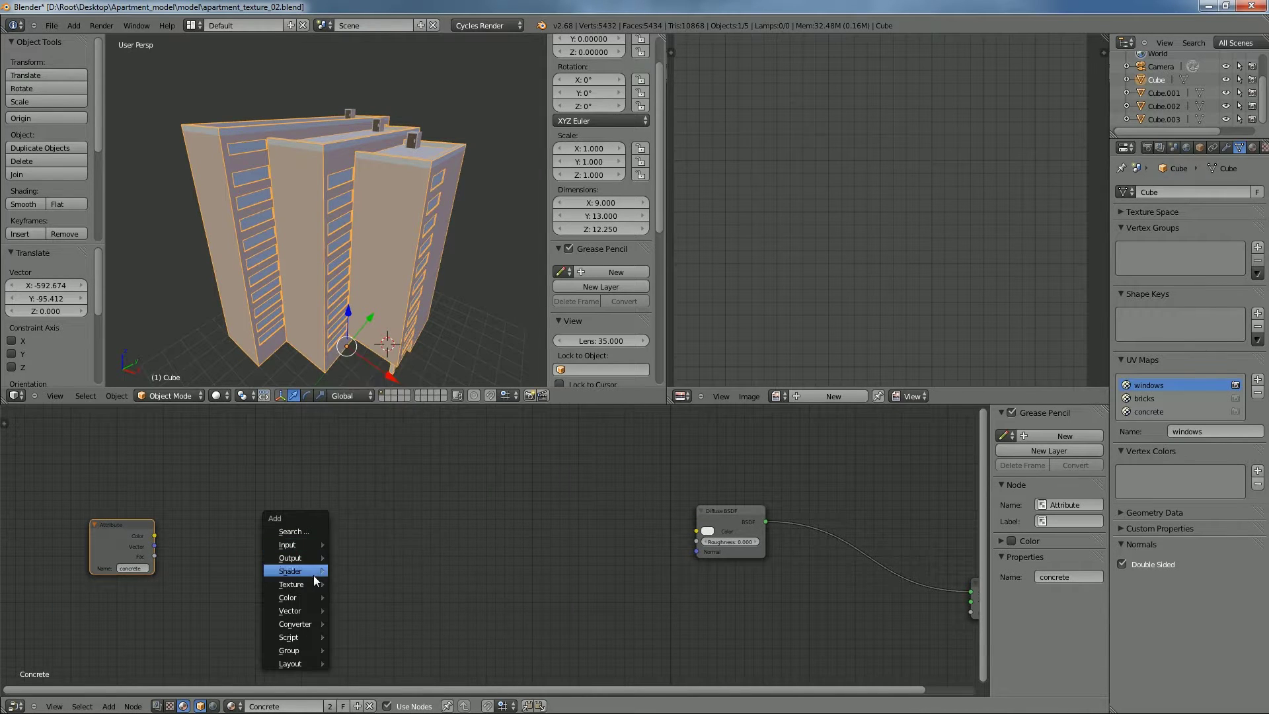
{"action": "mouse_move", "coordinate": [308, 585]}
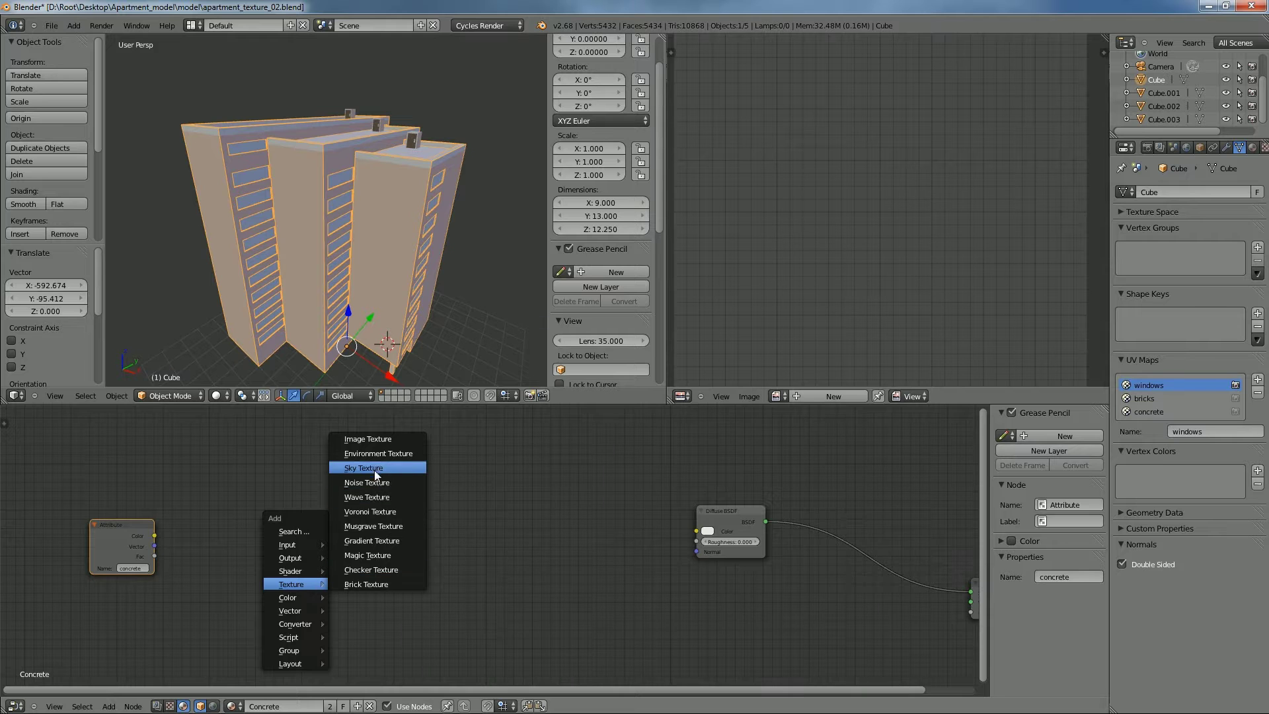
{"action": "left_click", "coordinate": [374, 439]}
{"action": "left_click", "coordinate": [211, 406]}
{"action": "mouse_move", "coordinate": [318, 464]}
{"action": "middle_mouse_down"}
{"action": "mouse_move", "coordinate": [305, 502]}
{"action": "mouse_move", "coordinate": [309, 486]}
{"action": "middle_mouse_up"}
{"action": "scroll", "coordinate": [306, 502], "scroll_direction": "down", "scroll_amount": 2}
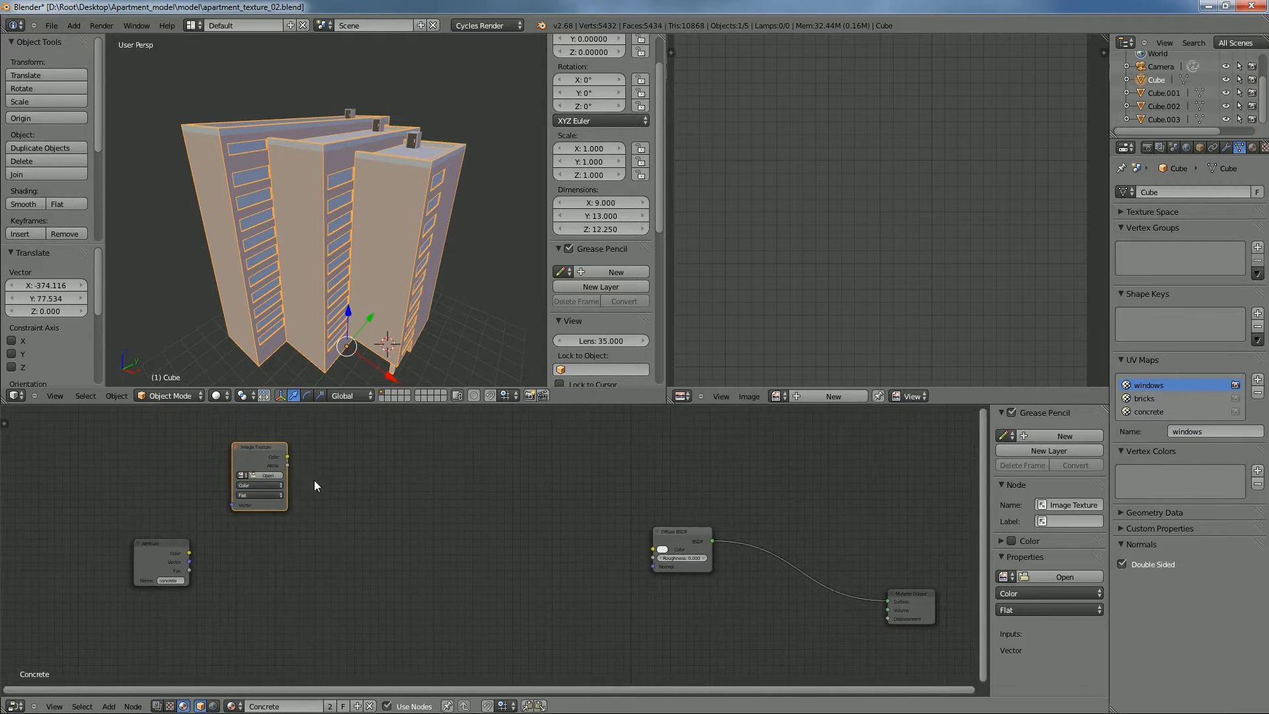
Duplicate the Image Texture node three times and stack the copies in a column below the original
{"action": "scroll", "coordinate": [327, 487], "scroll_direction": "down", "scroll_amount": 1}
{"action": "middle_click_drag", "start_coordinate": [352, 528], "coordinate": [350, 514]}
{"action": "key", "text": "shift+d"}
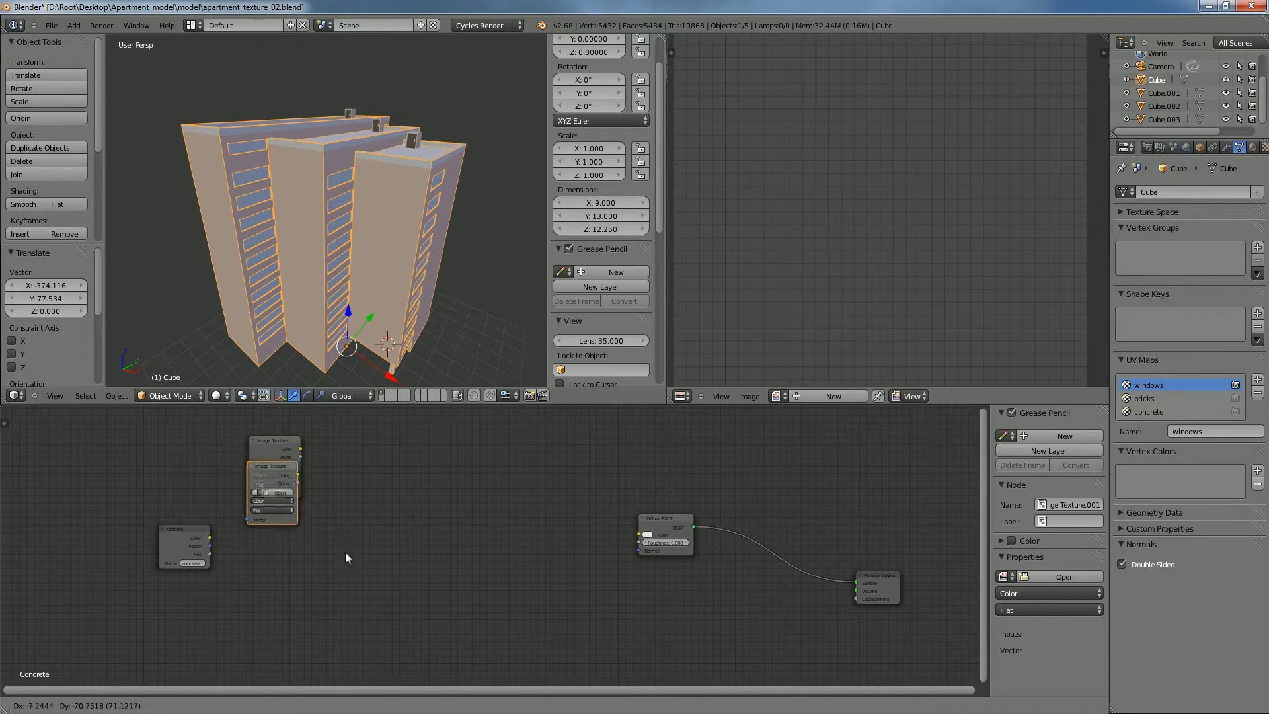
{"action": "left_click", "coordinate": [346, 587]}
{"action": "key", "text": "shift+d"}
{"action": "left_click", "coordinate": [347, 659]}
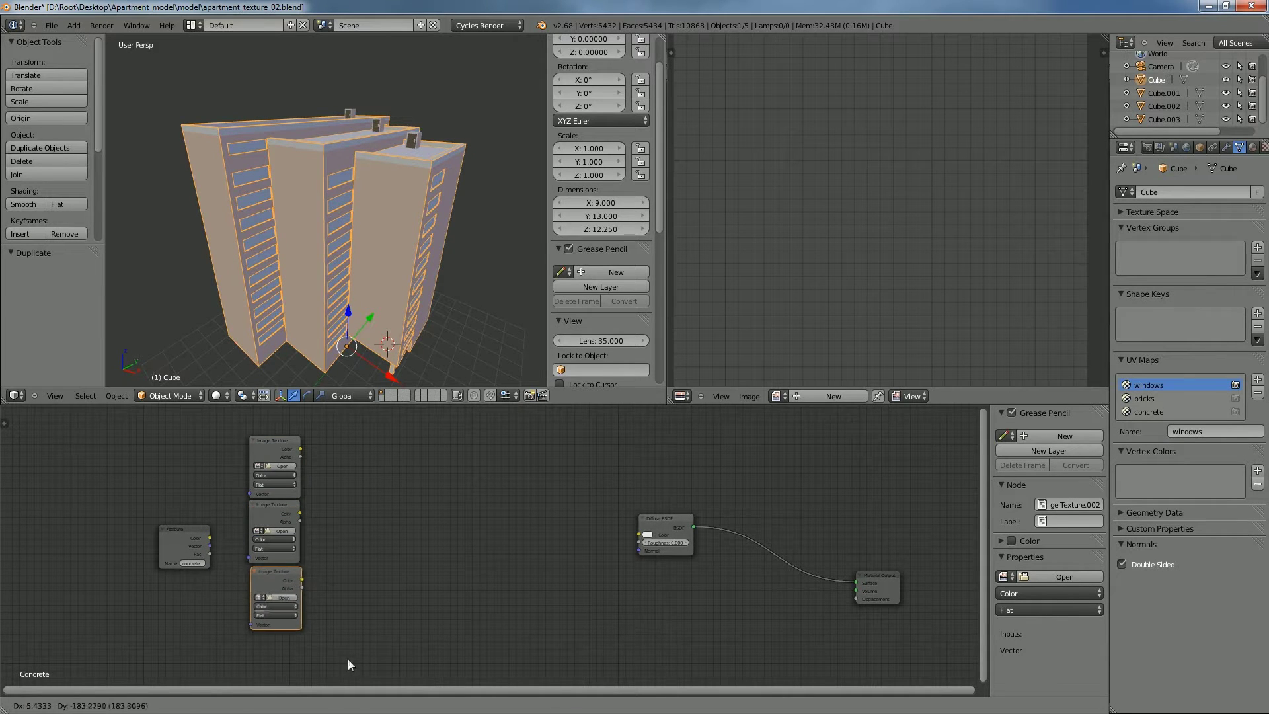
{"action": "middle_click_drag", "start_coordinate": [377, 587], "coordinate": [386, 521]}
{"action": "key", "text": "shift+d"}
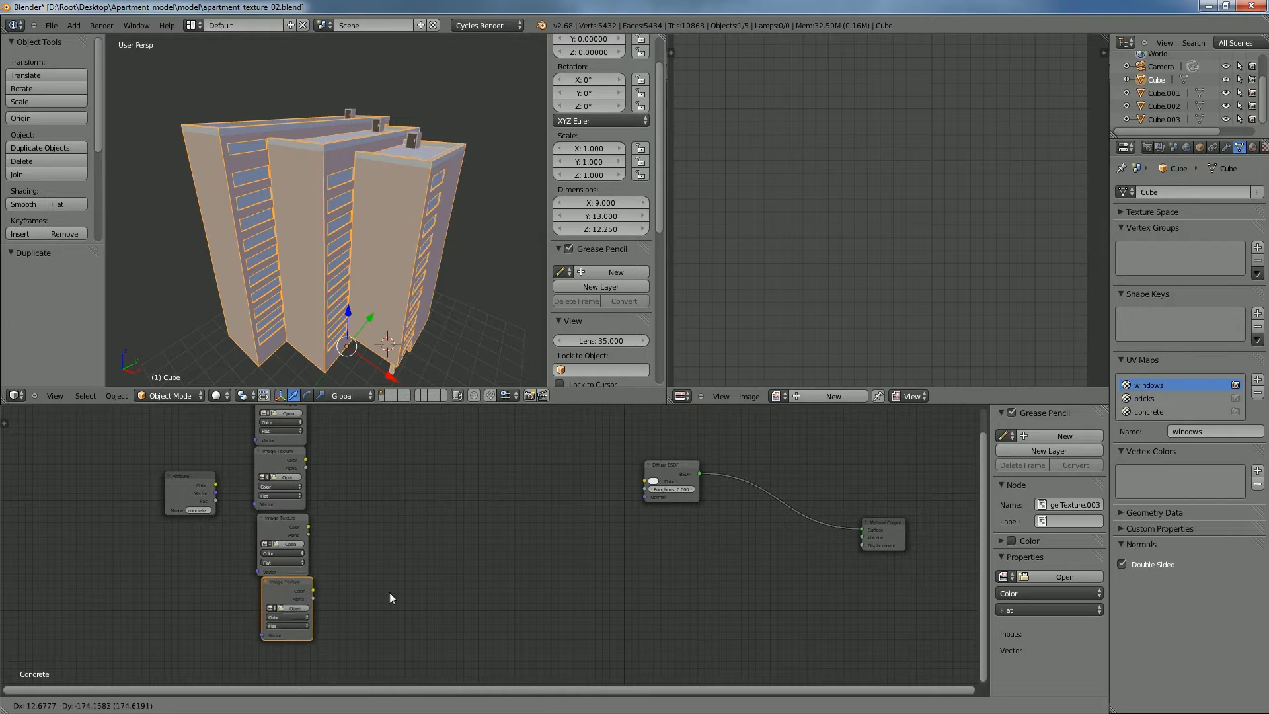
{"action": "left_click", "coordinate": [386, 600]}
Link the Attribute node's Vector output to the Vector input of all four Image Texture nodes
{"action": "middle_click_drag", "start_coordinate": [383, 534], "coordinate": [376, 560]}
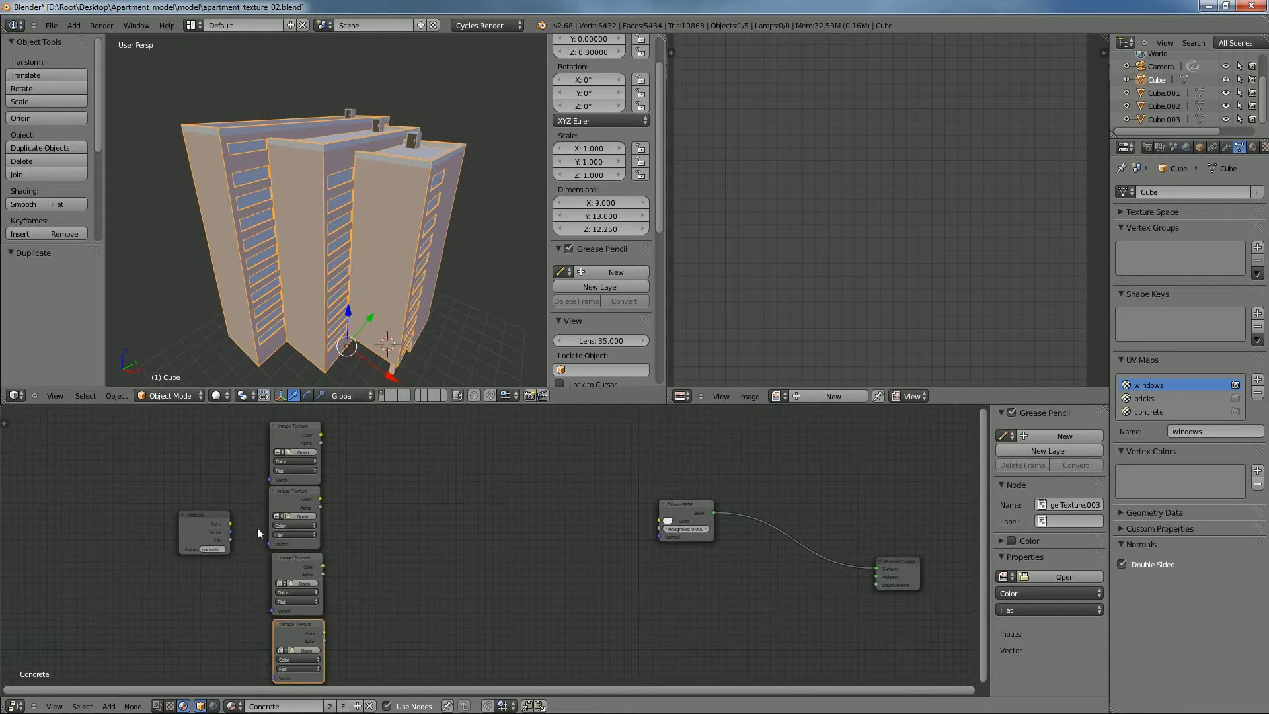
{"action": "left_click_drag", "start_coordinate": [232, 533], "coordinate": [269, 482]}
{"action": "left_click_drag", "start_coordinate": [232, 533], "coordinate": [273, 610]}
{"action": "left_click", "coordinate": [232, 534]}
{"action": "left_click_drag", "start_coordinate": [231, 533], "coordinate": [273, 678]}
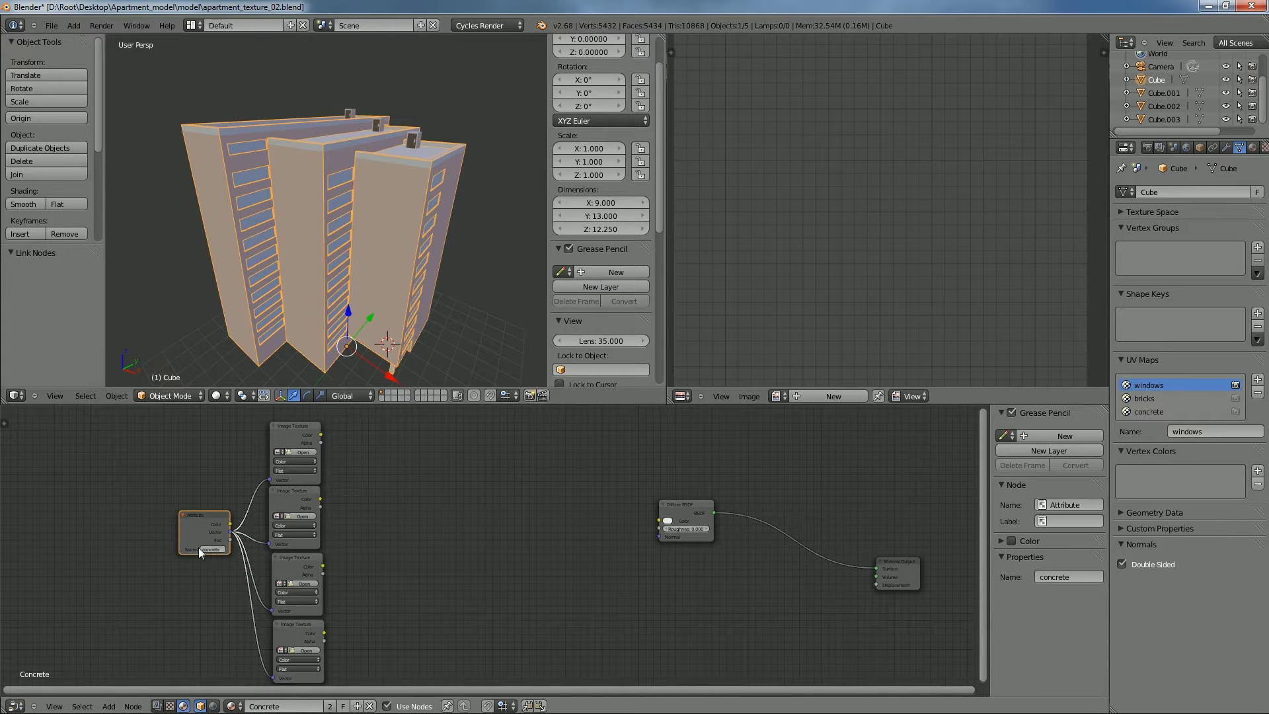
Move the Attribute node farther left and add one reroute point across its four vector links
{"action": "middle_click_drag", "start_coordinate": [381, 528], "coordinate": [437, 544]}
{"action": "scroll", "coordinate": [422, 566], "scroll_direction": "up", "scroll_amount": 1}
{"action": "right_click", "coordinate": [259, 508]}
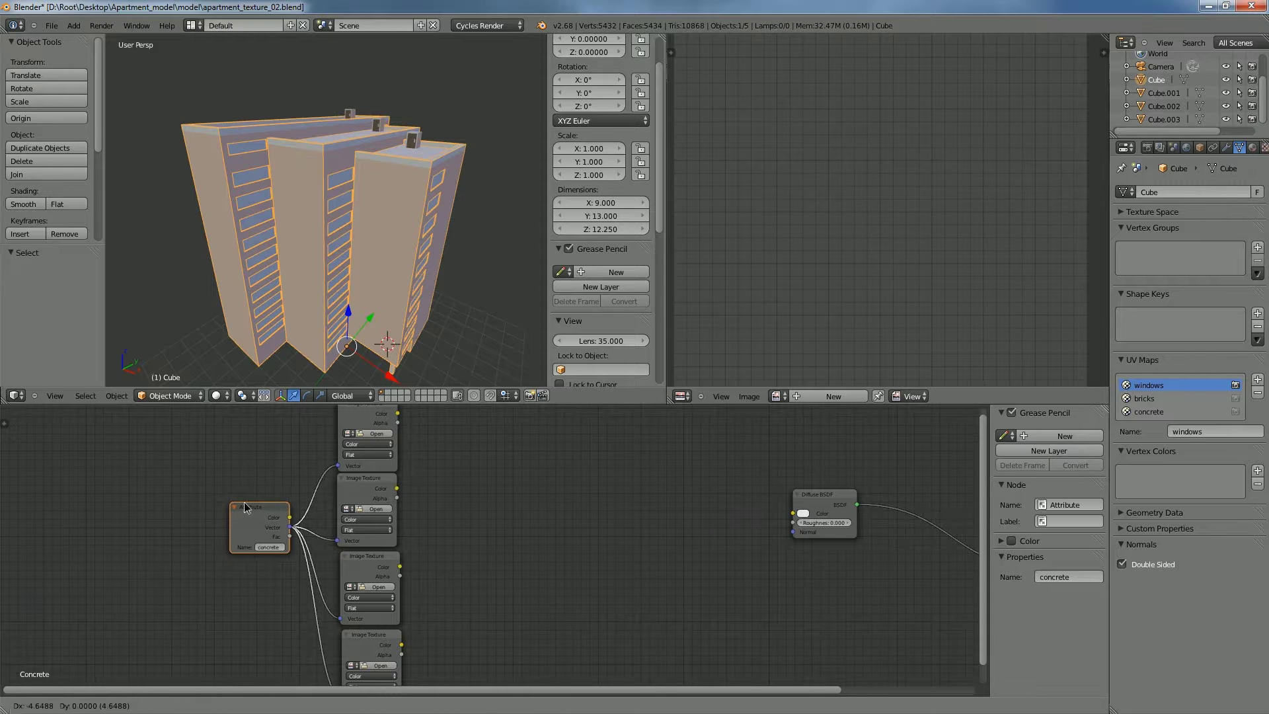
{"action": "right_click_drag", "start_coordinate": [259, 507], "coordinate": [183, 505]}
{"action": "right_click_drag", "start_coordinate": [283, 424], "coordinate": [265, 610], "text": "ctrl"}
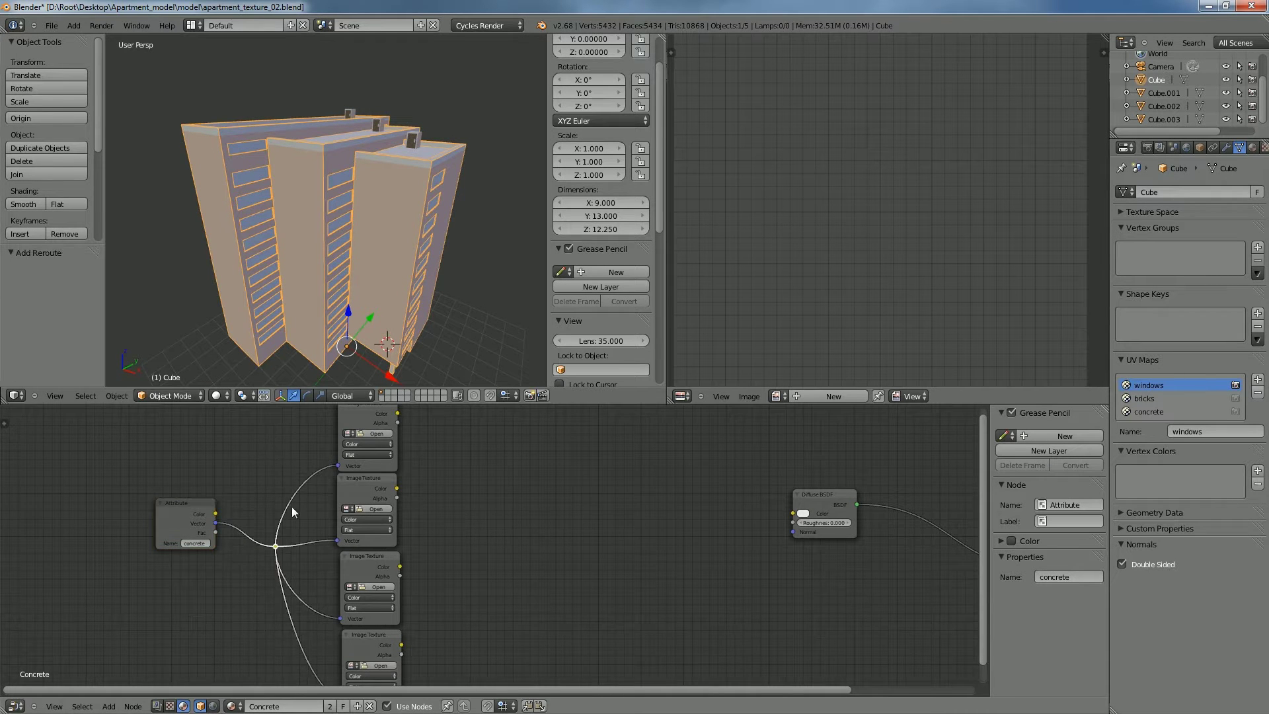
Lower the reroute point toward the middle of the texture column and line up the Attribute node with it
{"action": "middle_click_drag", "start_coordinate": [404, 562], "coordinate": [382, 522]}
{"action": "middle_click_drag", "start_coordinate": [242, 508], "coordinate": [225, 529]}
{"action": "mouse_move", "coordinate": [234, 527]}
{"action": "left_mouse_down"}
{"action": "mouse_move", "coordinate": [276, 526]}
{"action": "mouse_move", "coordinate": [357, 490]}
{"action": "mouse_move", "coordinate": [542, 605]}
{"action": "mouse_move", "coordinate": [237, 527]}
{"action": "left_mouse_up"}
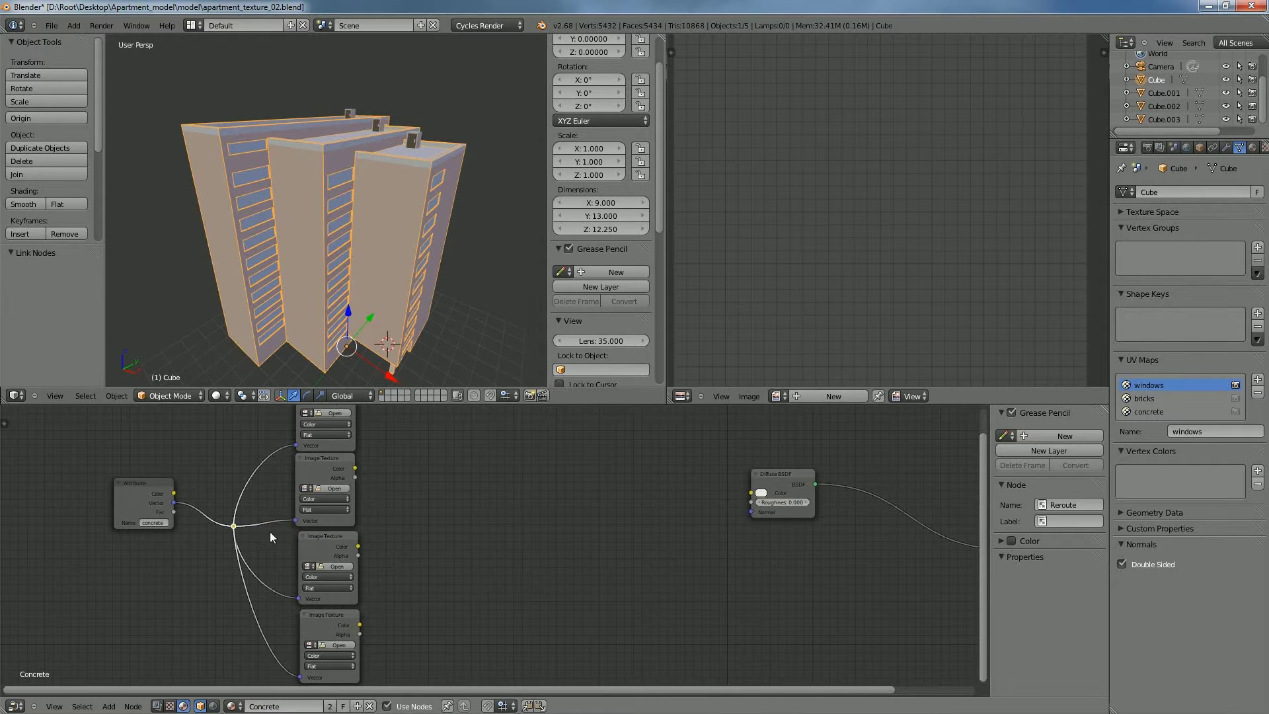
{"action": "key", "text": "g"}
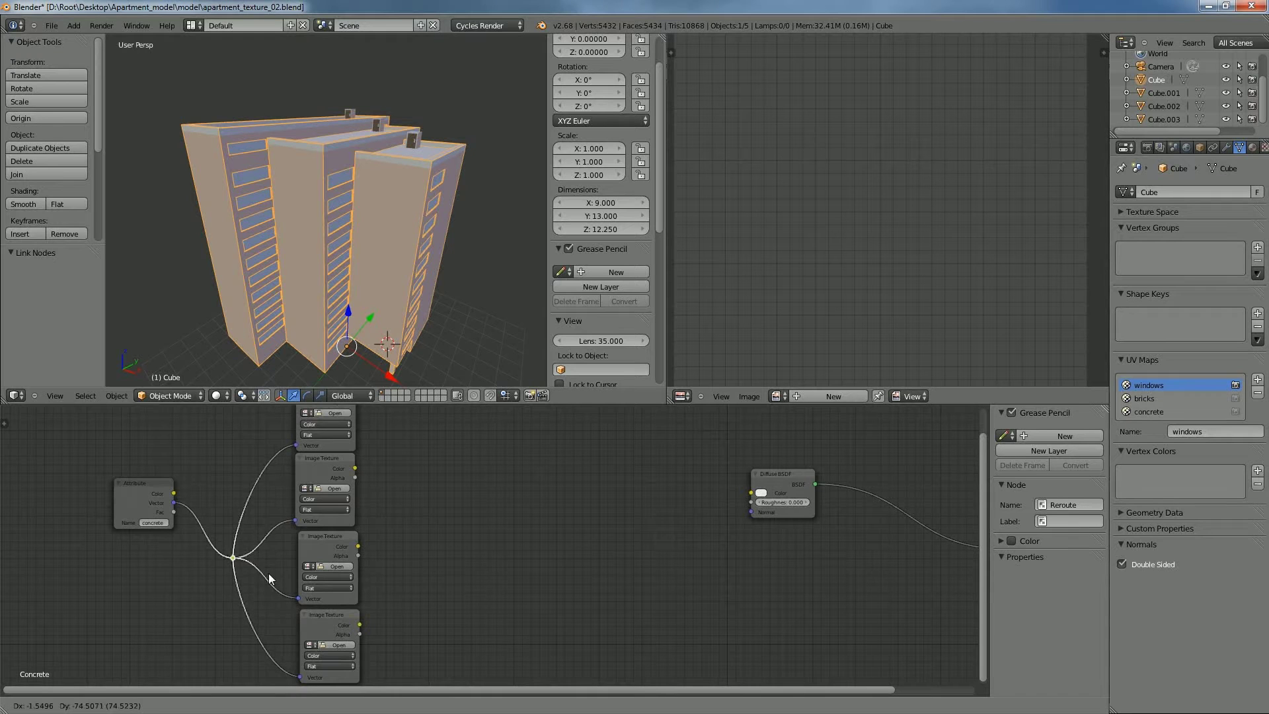
{"action": "left_click", "coordinate": [272, 579]}
{"action": "left_click_drag", "start_coordinate": [150, 501], "coordinate": [167, 559]}
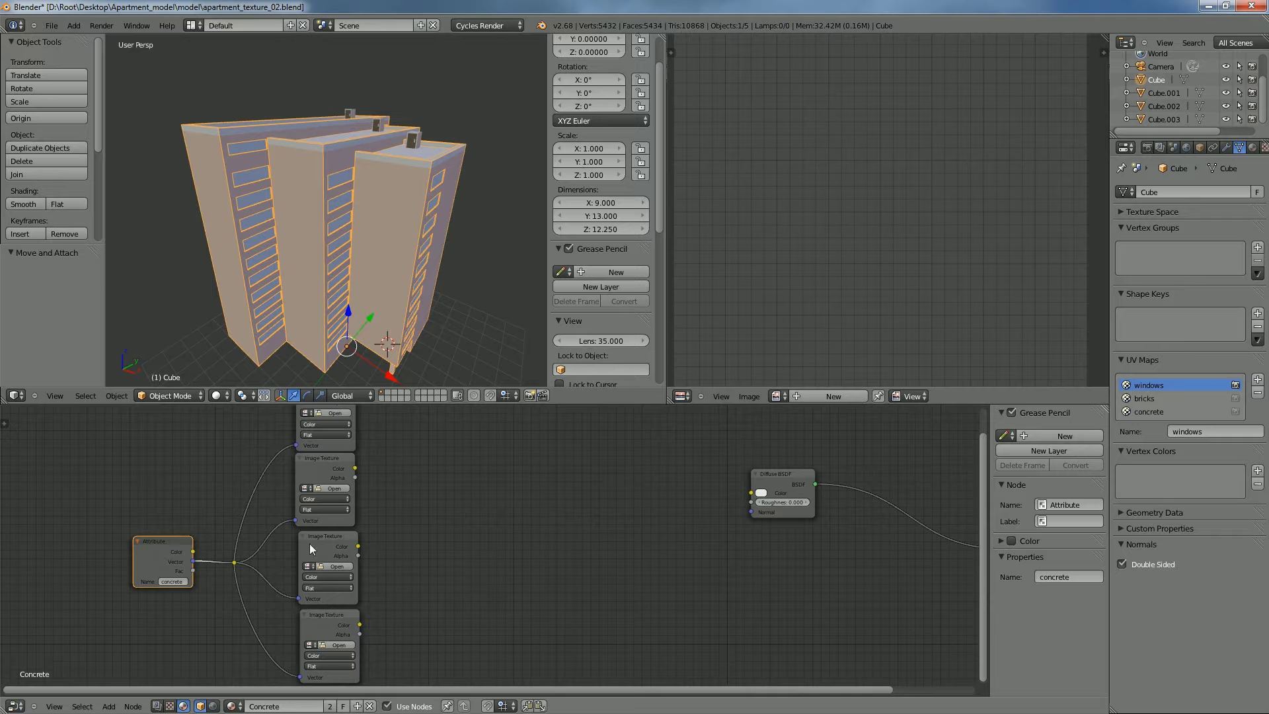
Enlarge the node editor area upward and frame the Attribute node with the four Image Texture nodes
{"action": "scroll", "coordinate": [430, 554], "scroll_direction": "down", "scroll_amount": 1}
{"action": "middle_click_drag", "start_coordinate": [430, 554], "coordinate": [307, 588]}
{"action": "scroll", "coordinate": [185, 533], "scroll_direction": "down", "scroll_amount": 1}
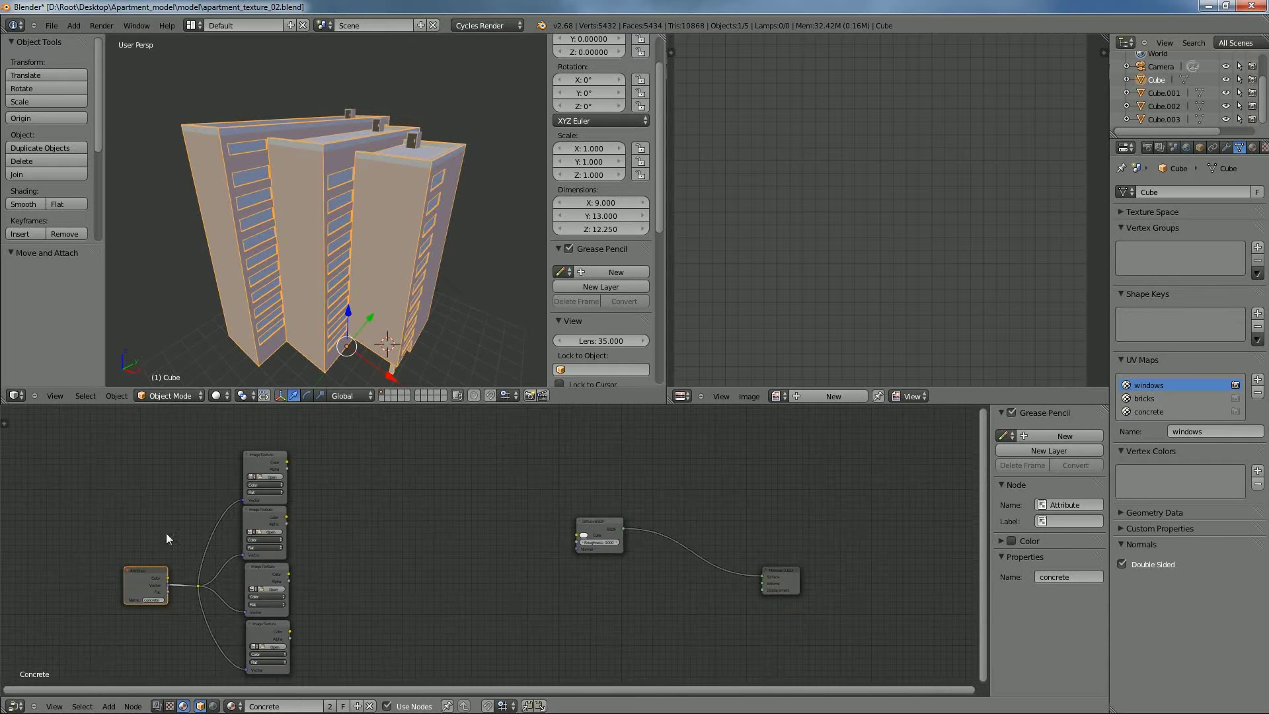
{"action": "middle_click_drag", "start_coordinate": [491, 507], "coordinate": [456, 486]}
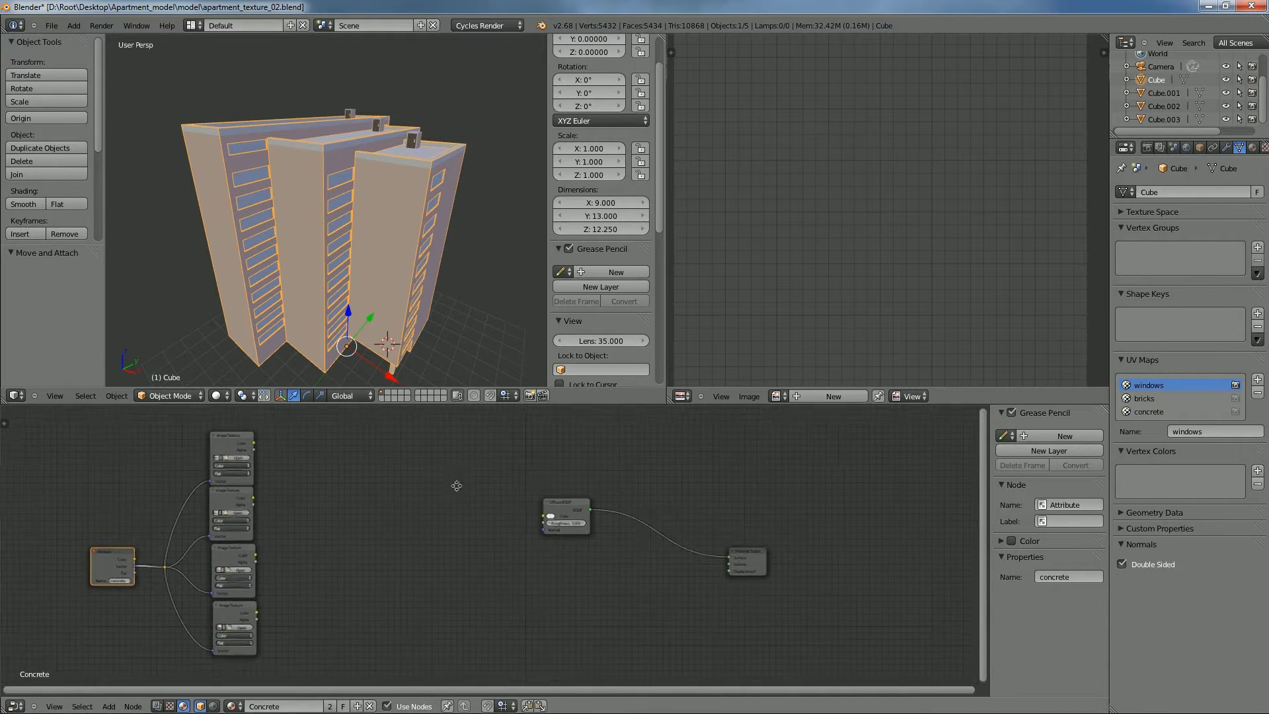
{"action": "scroll", "coordinate": [319, 479], "scroll_direction": "up", "scroll_amount": 2}
{"action": "middle_click_drag", "start_coordinate": [334, 477], "coordinate": [480, 467]}
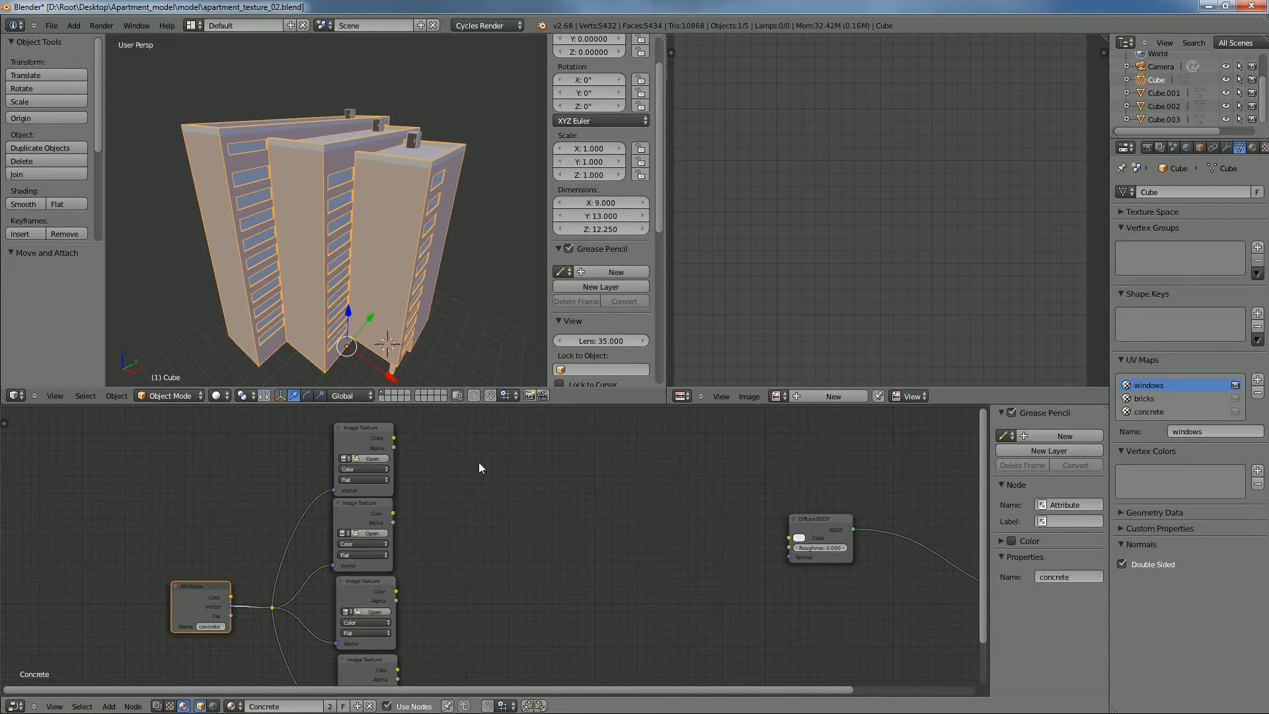
{"action": "left_click_drag", "start_coordinate": [519, 405], "coordinate": [502, 201]}
{"action": "scroll", "coordinate": [479, 375], "scroll_direction": "up", "scroll_amount": 2}
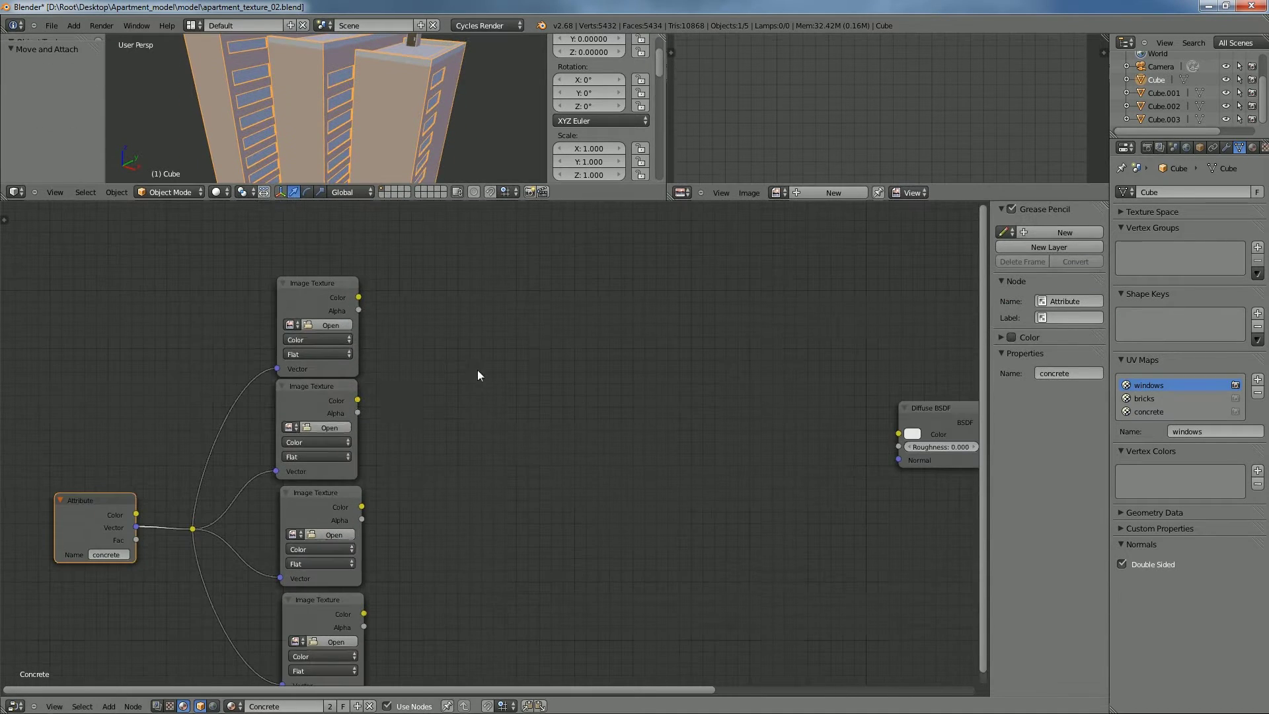
{"action": "middle_click_drag", "start_coordinate": [412, 446], "coordinate": [461, 404]}
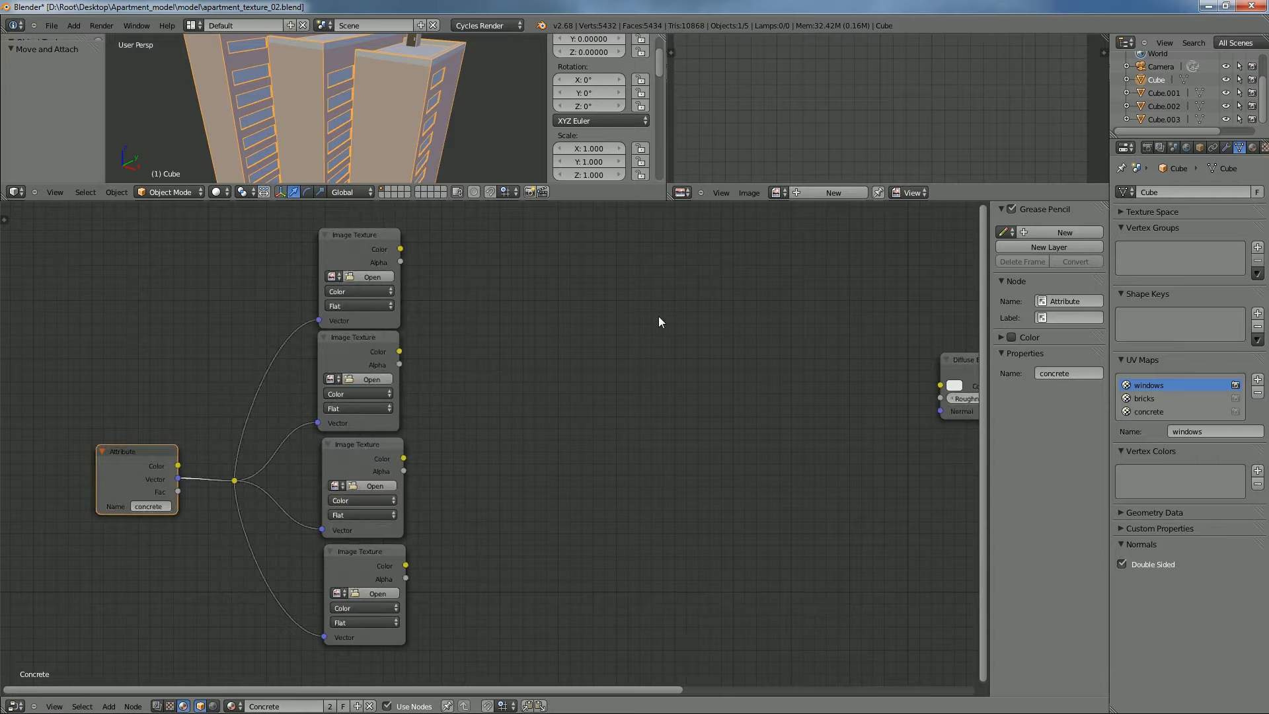
{"action": "scroll", "coordinate": [629, 370], "scroll_direction": "up", "scroll_amount": 1}
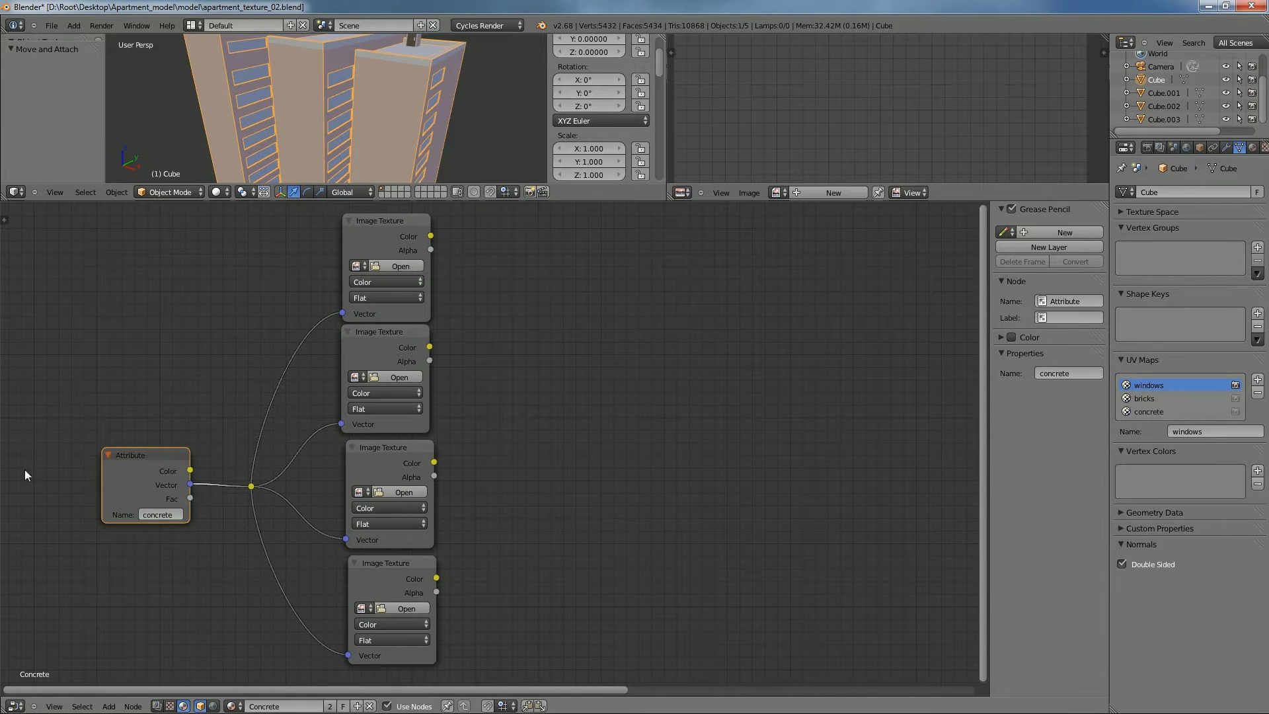
Align the two lower Image Texture nodes with the upper two in a straight column
{"action": "left_click", "coordinate": [381, 232]}
{"action": "left_click", "coordinate": [377, 346]}
{"action": "left_click", "coordinate": [395, 461]}
{"action": "left_click", "coordinate": [398, 570]}
{"action": "left_click_drag", "start_coordinate": [378, 448], "coordinate": [373, 446]}
{"action": "left_click_drag", "start_coordinate": [391, 570], "coordinate": [386, 567]}
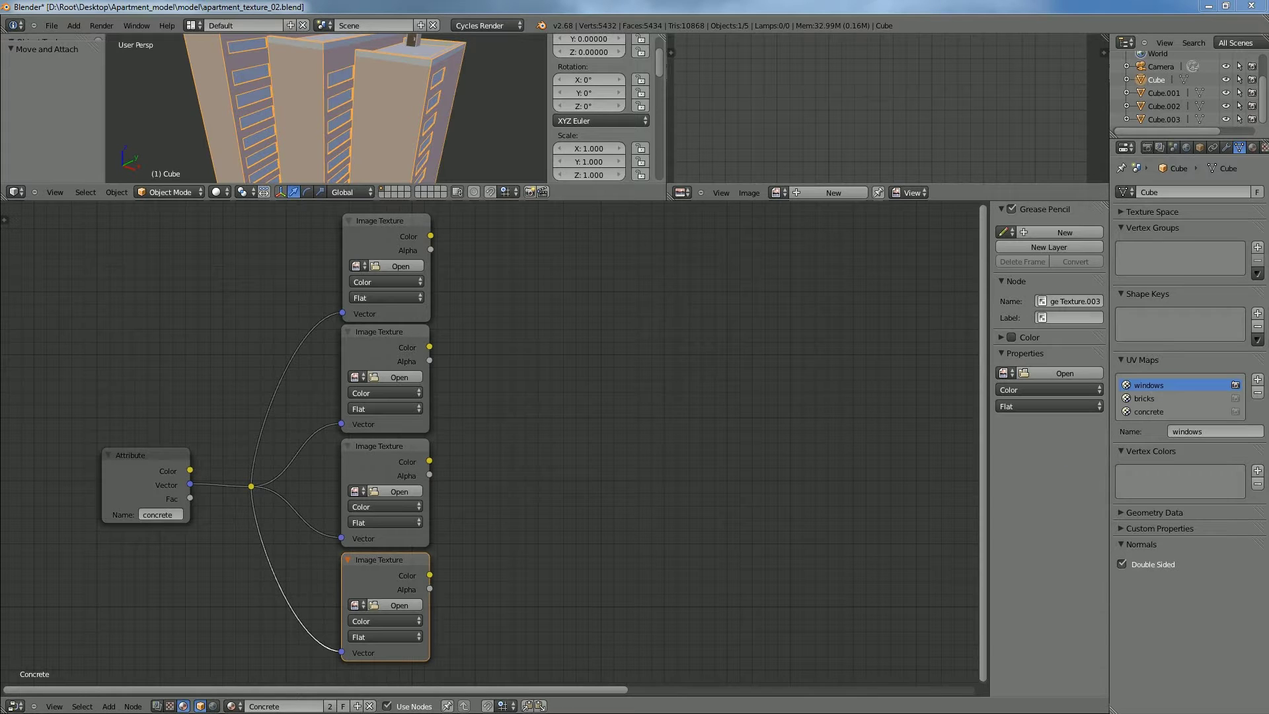
Load ConcreteNew0001_2_S_SPEC.png from texture/concrete into the uppermost Image Texture node and move the upper two texture nodes up
{"action": "left_click", "coordinate": [400, 266]}
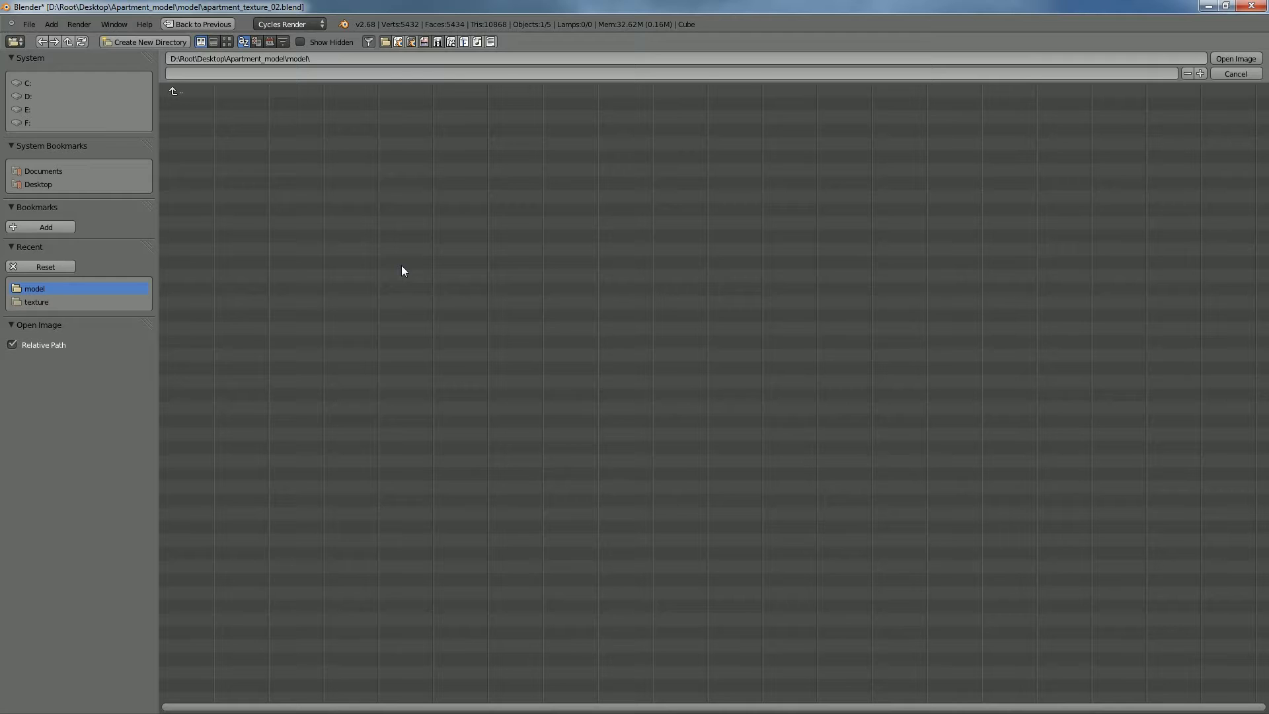
{"action": "left_click", "coordinate": [36, 302]}
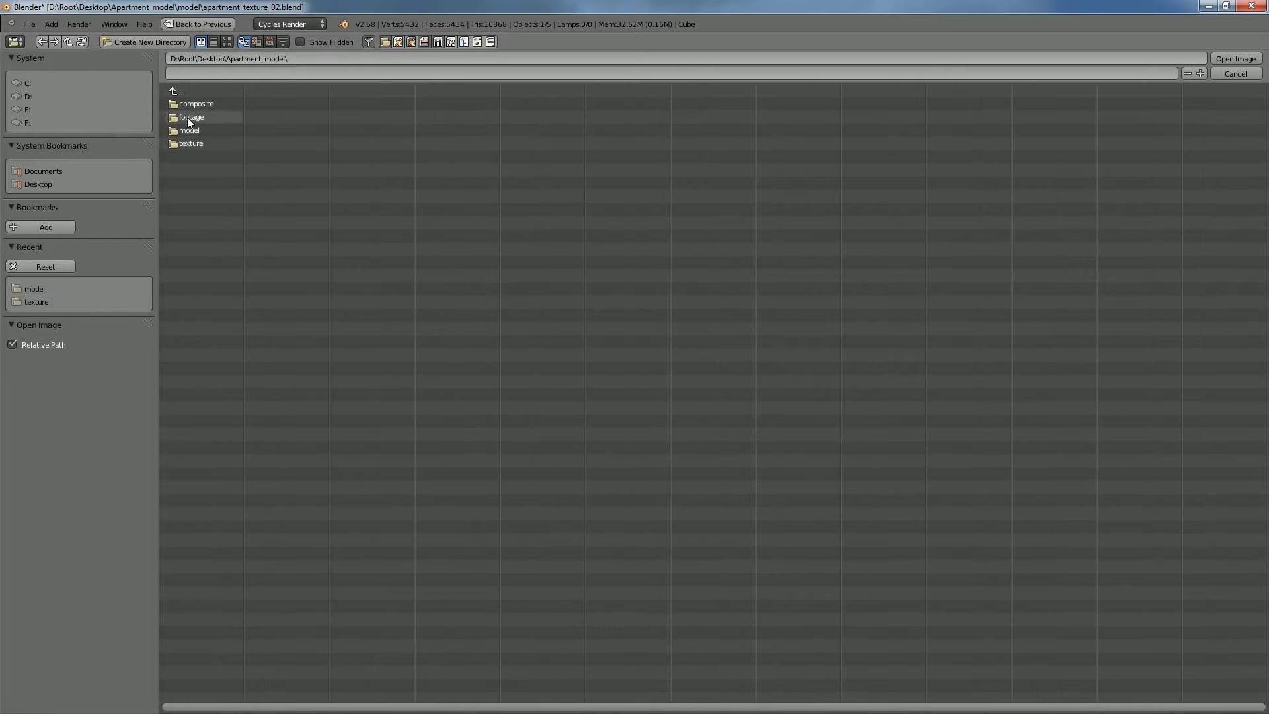
{"action": "left_click", "coordinate": [212, 117]}
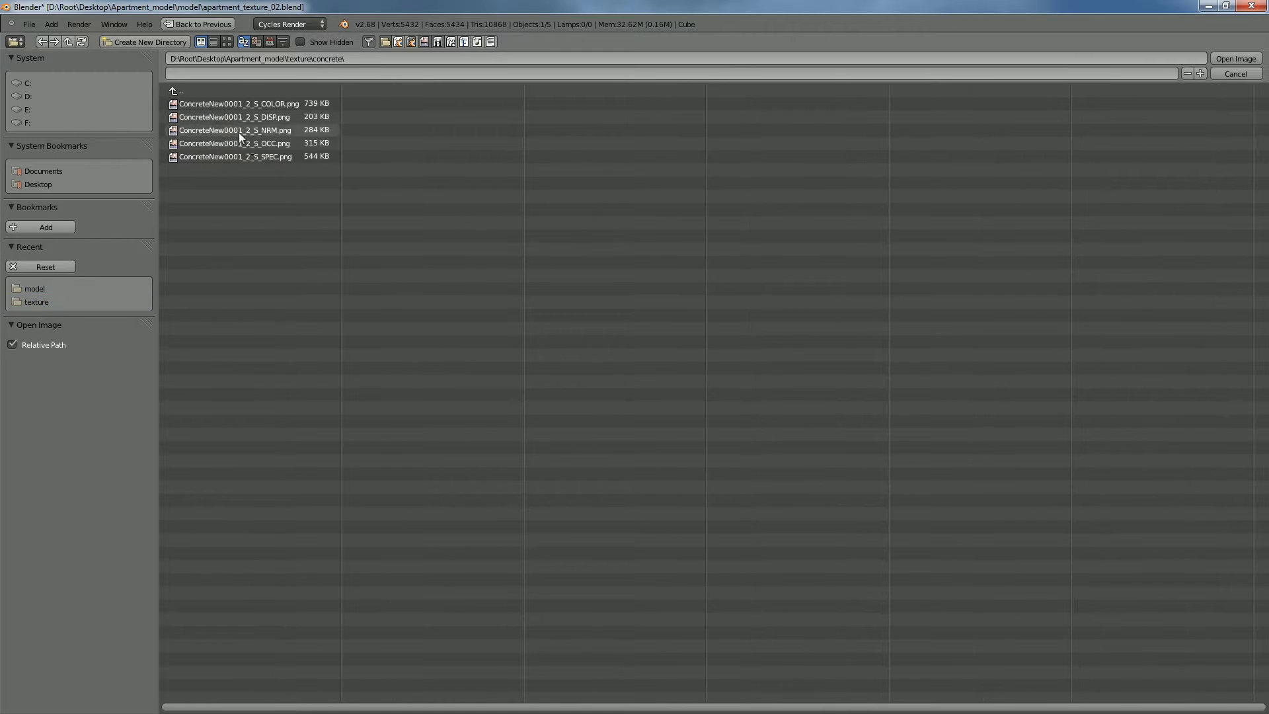
{"action": "double_click", "coordinate": [288, 156]}
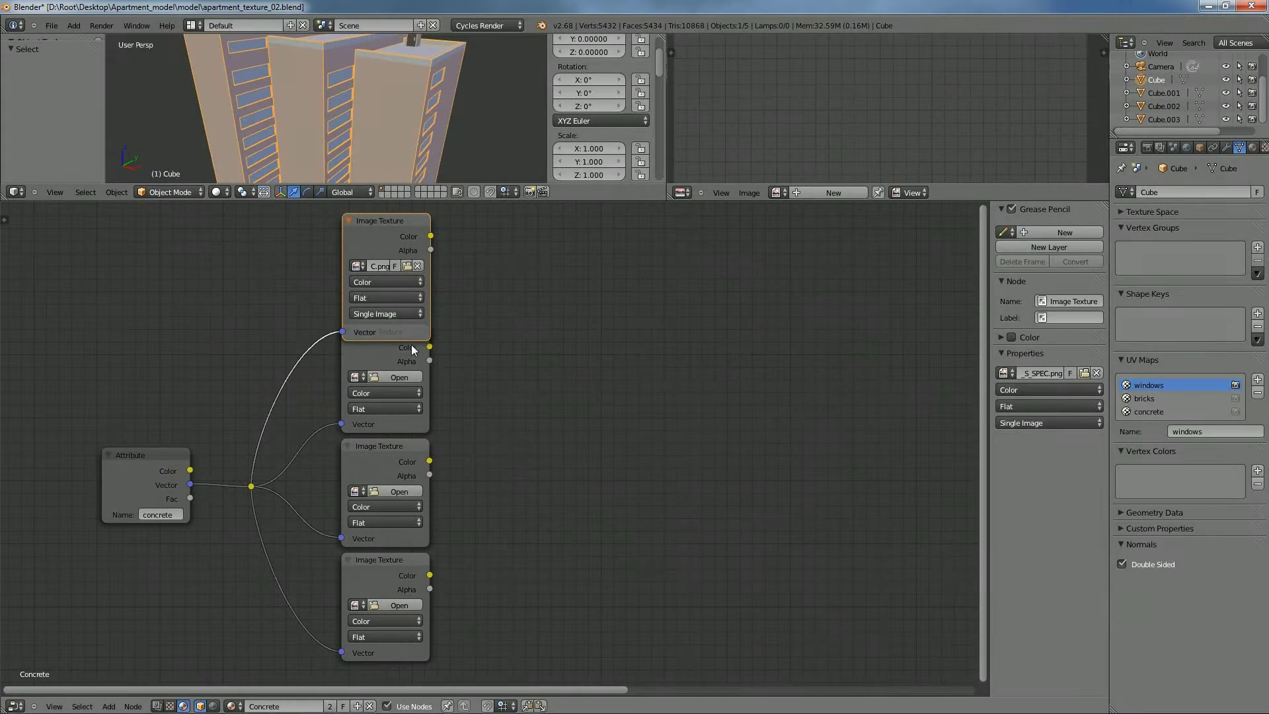
{"action": "left_click_drag", "start_coordinate": [404, 212], "coordinate": [412, 667]}
{"action": "left_click_drag", "start_coordinate": [402, 329], "coordinate": [402, 300]}
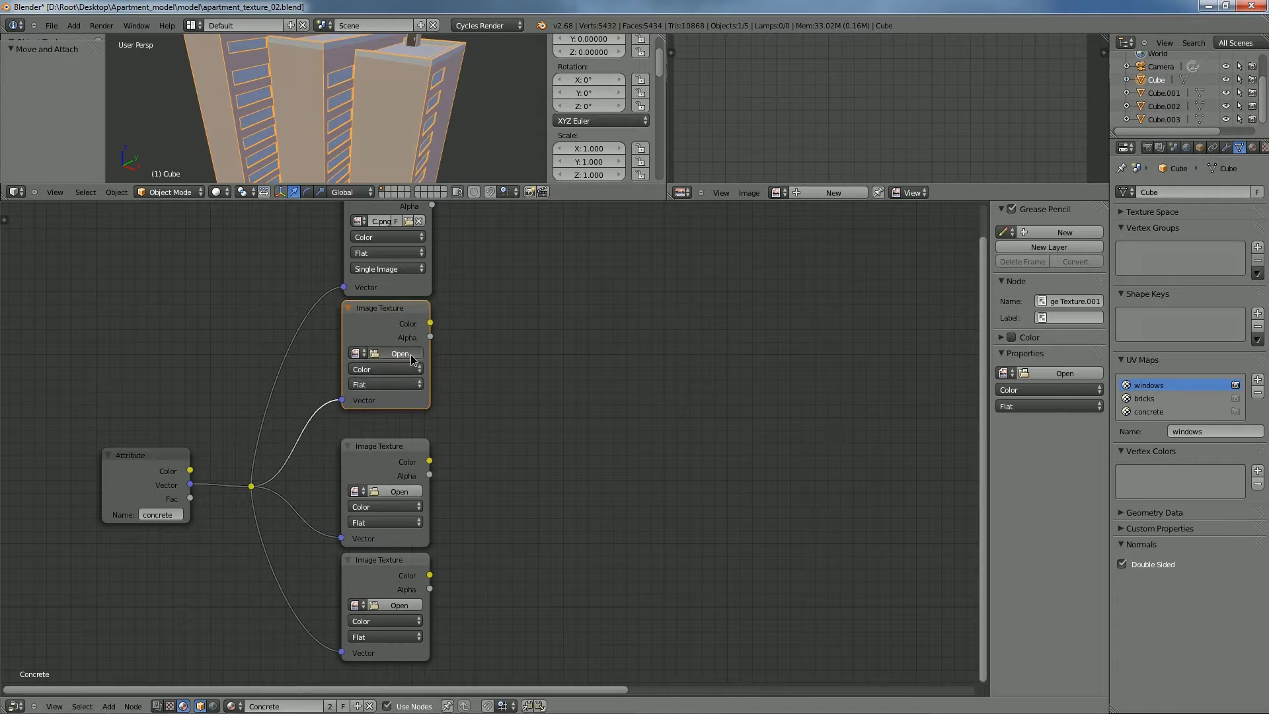
Load ConcreteNew0001_2_S_COLOR.png from the texture/concrete folder into the second Image Texture node
{"action": "left_click", "coordinate": [413, 353]}
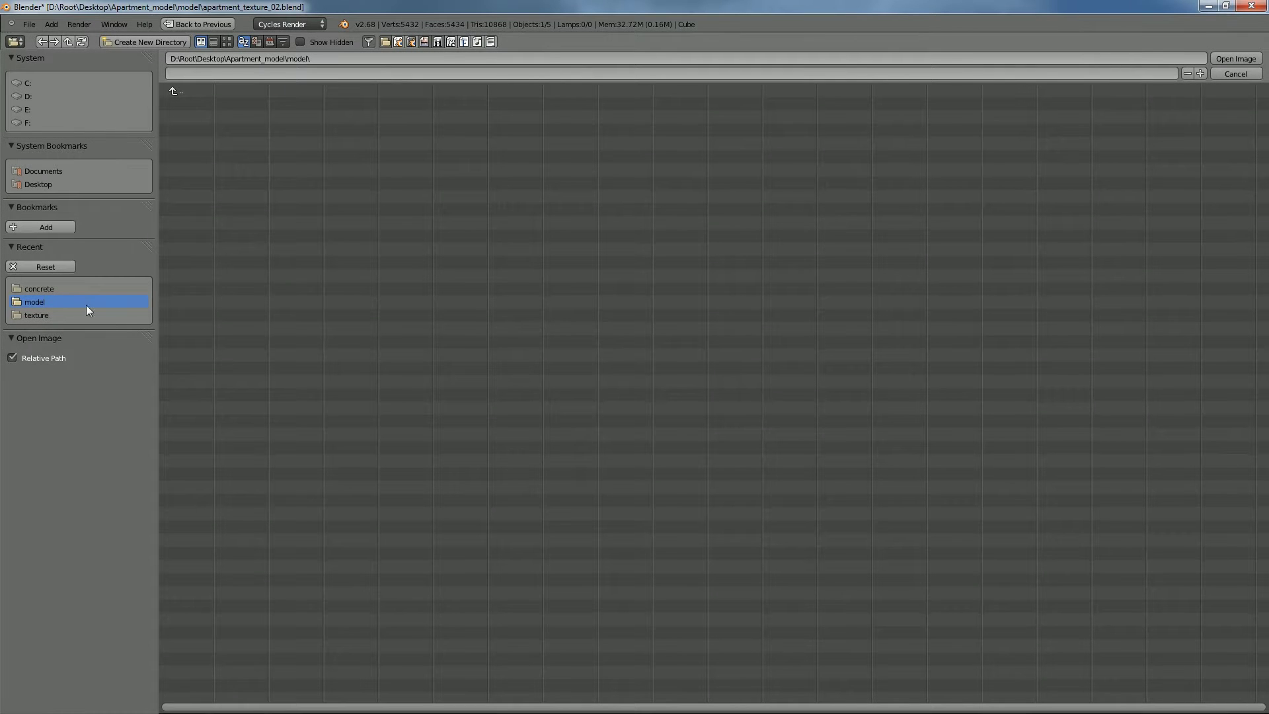
{"action": "left_click", "coordinate": [63, 289]}
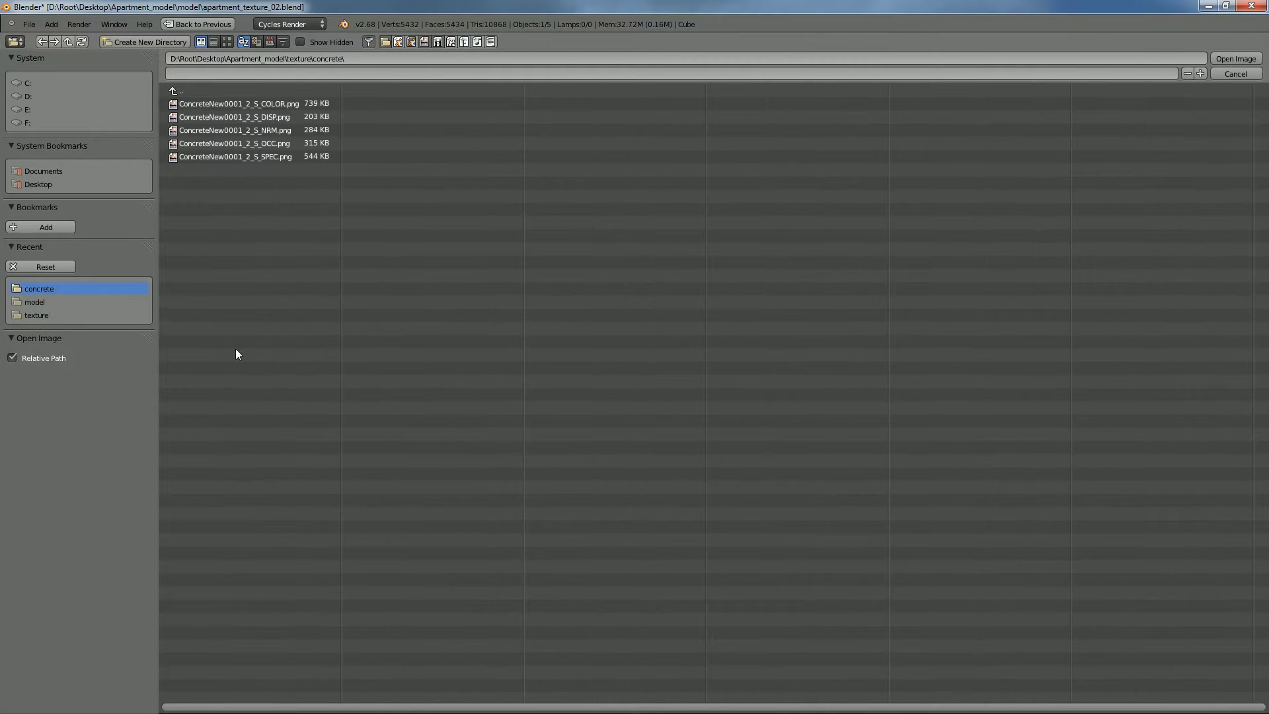
{"action": "double_click", "coordinate": [300, 105]}
{"action": "middle_click_drag", "start_coordinate": [492, 384], "coordinate": [490, 358]}
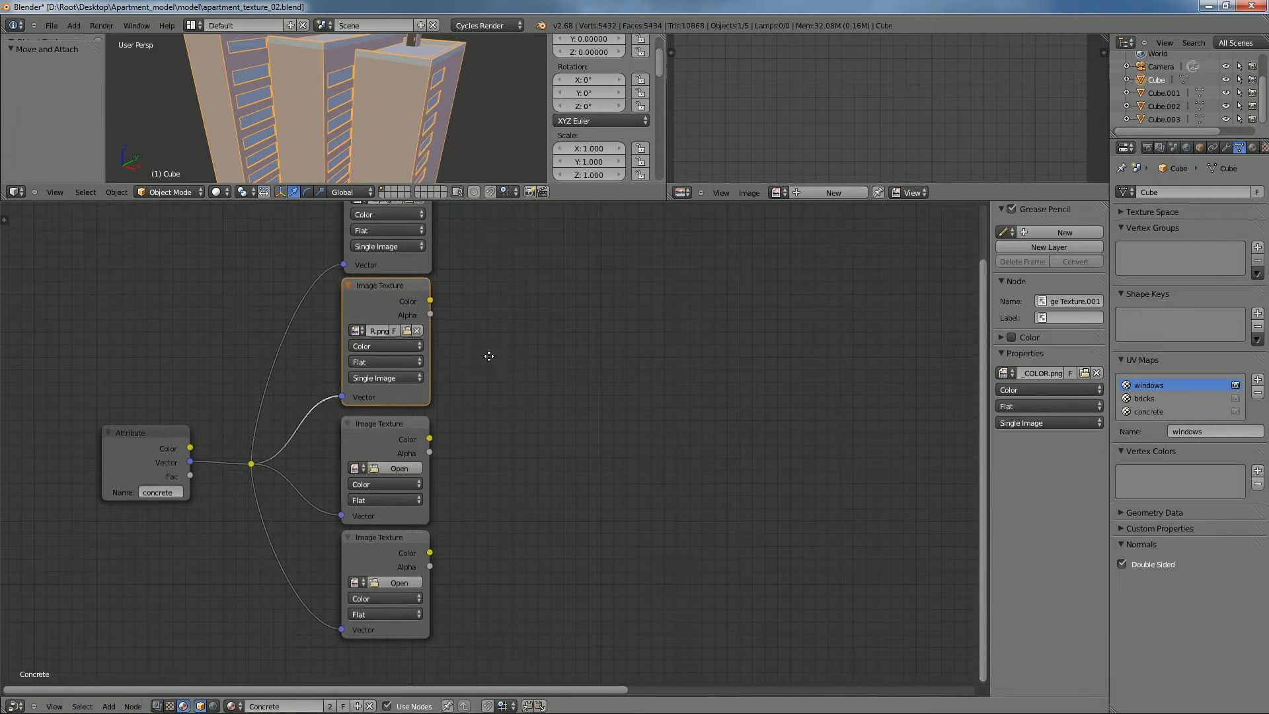
Load ConcreteNew0001_2_S_OCC.png into the third Image Texture node and space the textures so this node sits clear of the one above
{"action": "left_click", "coordinate": [395, 466]}
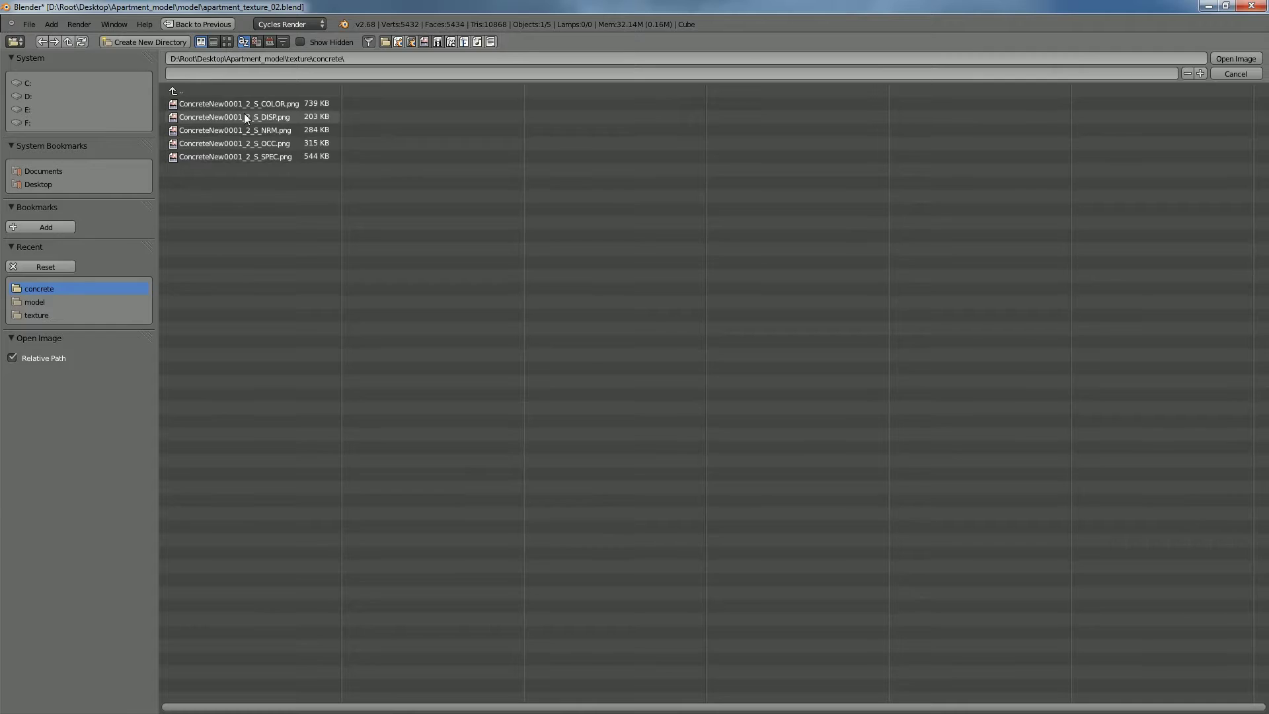
{"action": "double_click", "coordinate": [272, 144]}
{"action": "middle_click_drag", "start_coordinate": [409, 388], "coordinate": [409, 372]}
{"action": "left_click", "coordinate": [390, 383]}
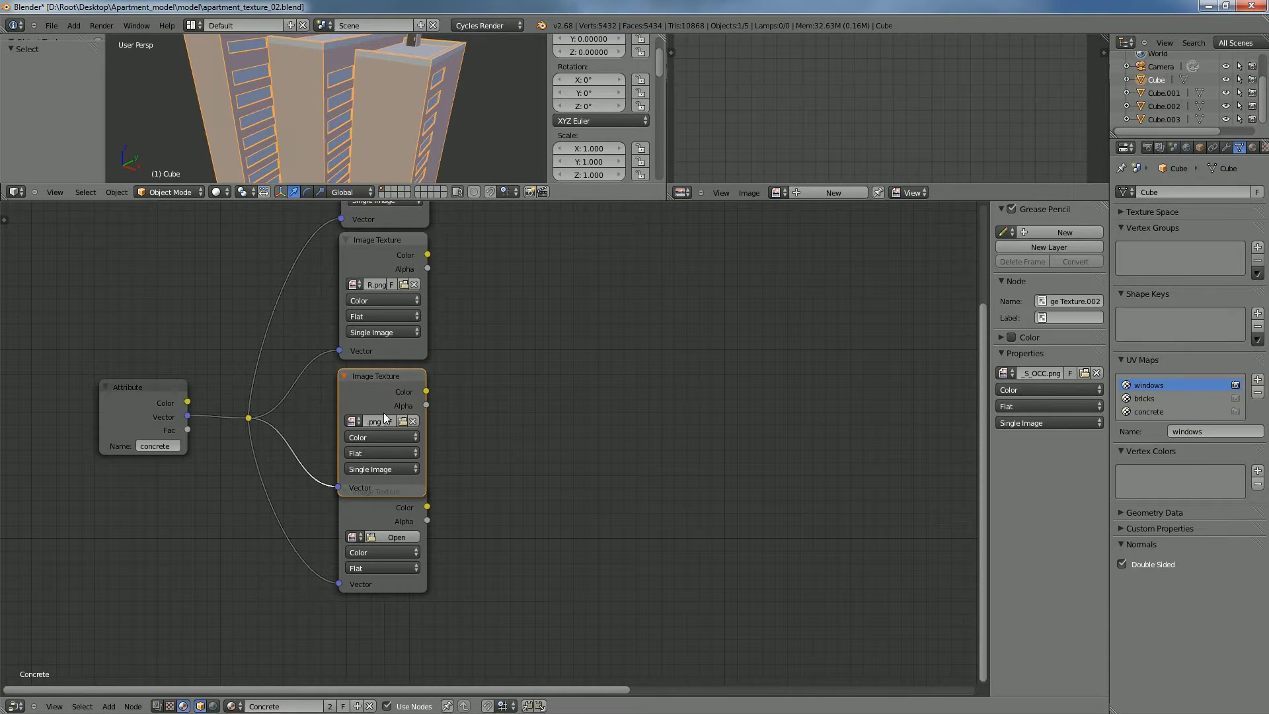
Load ConcreteNew0001_2_S_DISP.png from the concrete folder into the lowest Image Texture node
{"action": "left_click", "coordinate": [383, 537]}
{"action": "left_click", "coordinate": [64, 292]}
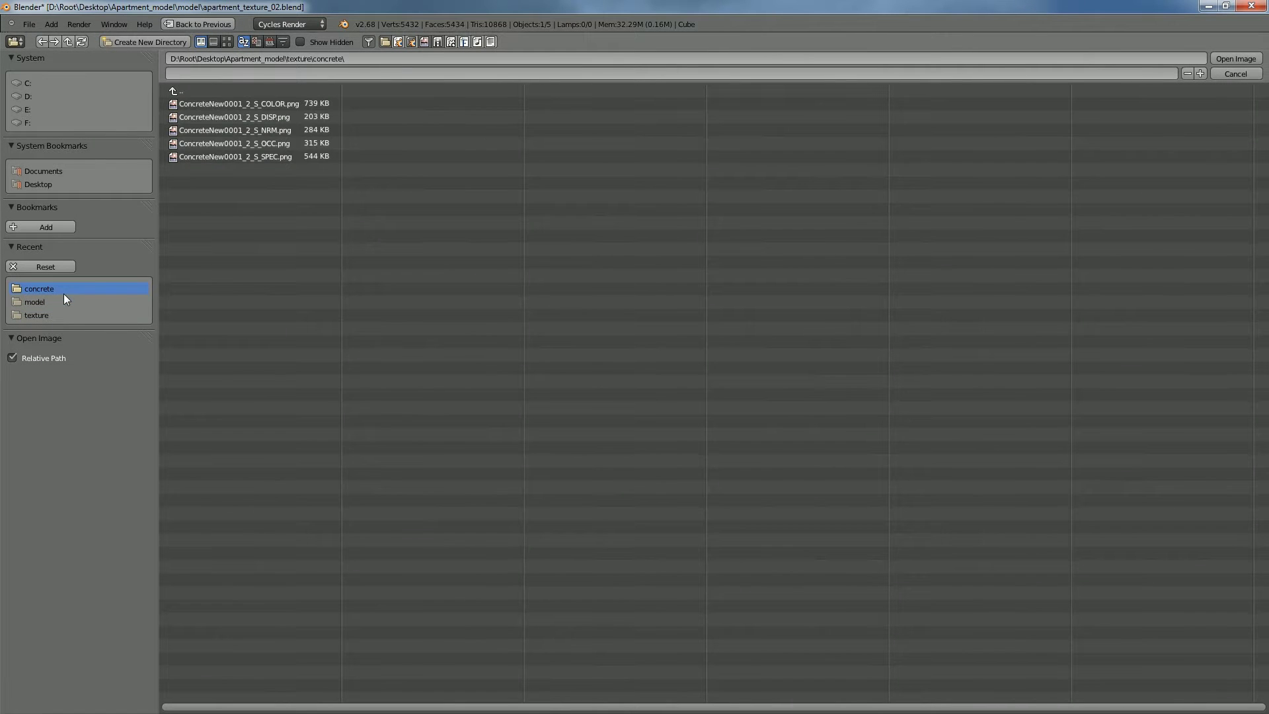
{"action": "double_click", "coordinate": [268, 117]}
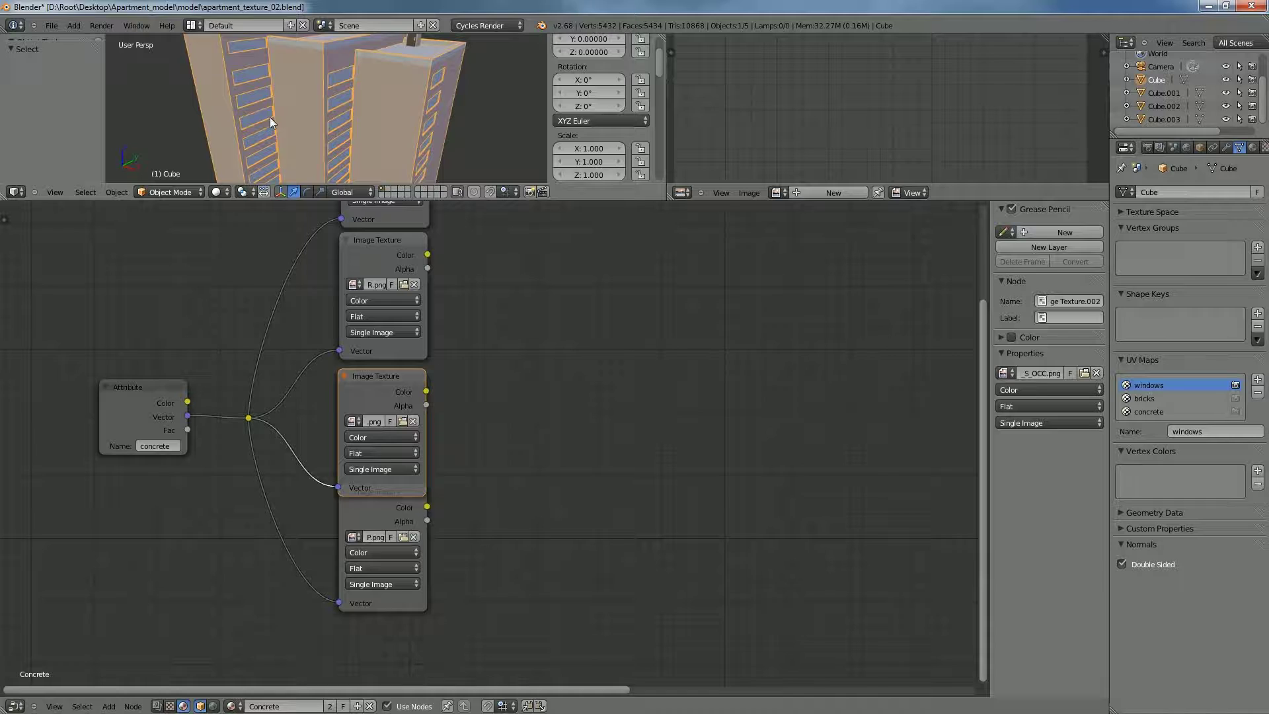
Move the lowest texture node clear of the one above and save the project as apartment_texture_03.blend
{"action": "key", "text": "ctrl+s"}
{"action": "left_click", "coordinate": [533, 388]}
{"action": "key", "text": "ctrl+shift+s"}
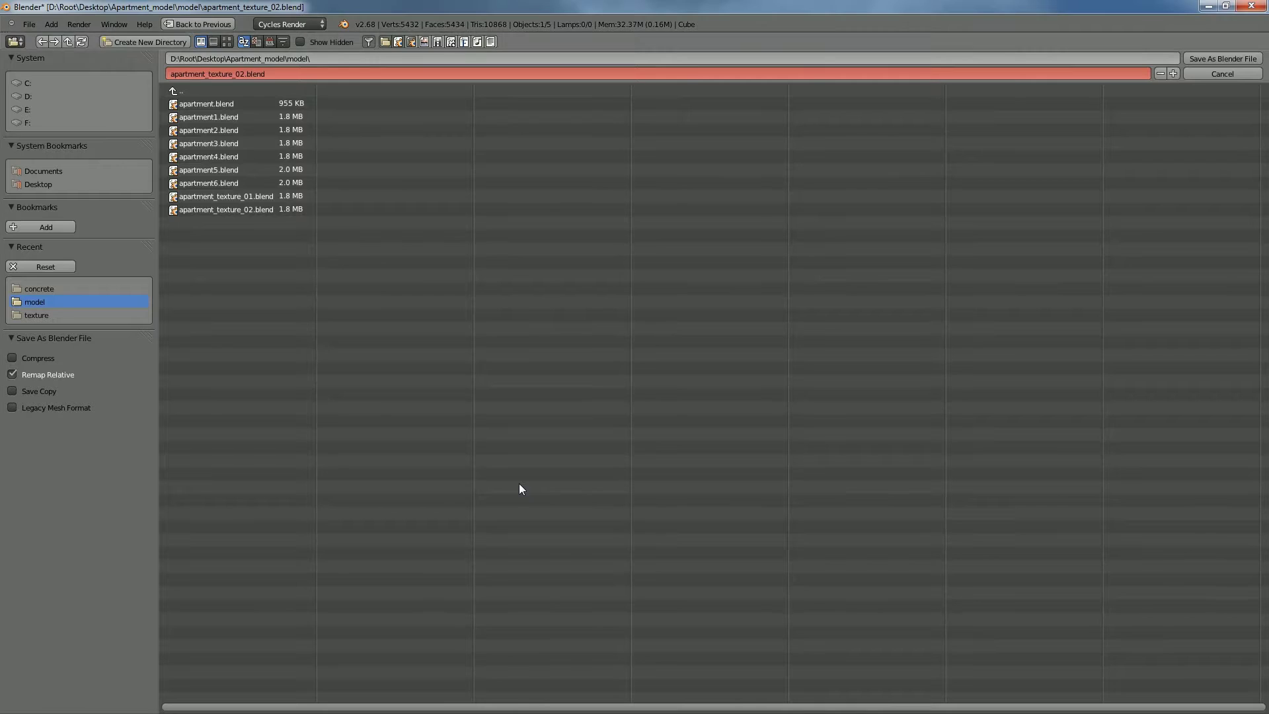
{"action": "key", "text": "KP_Add"}
{"action": "key", "text": "Return"}
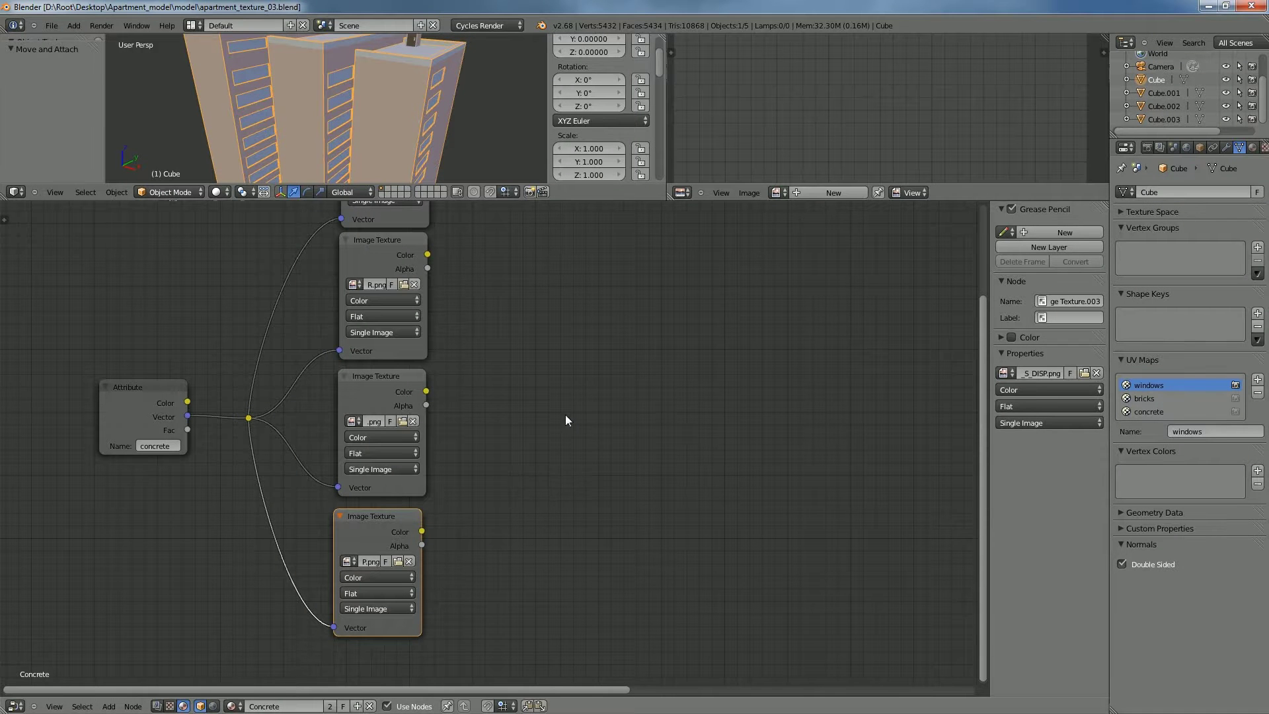
Shift the Diffuse BSDF node slightly toward the texture column
{"action": "scroll", "coordinate": [565, 416], "scroll_direction": "down", "scroll_amount": 4}
{"action": "middle_click_drag", "start_coordinate": [553, 424], "coordinate": [493, 434]}
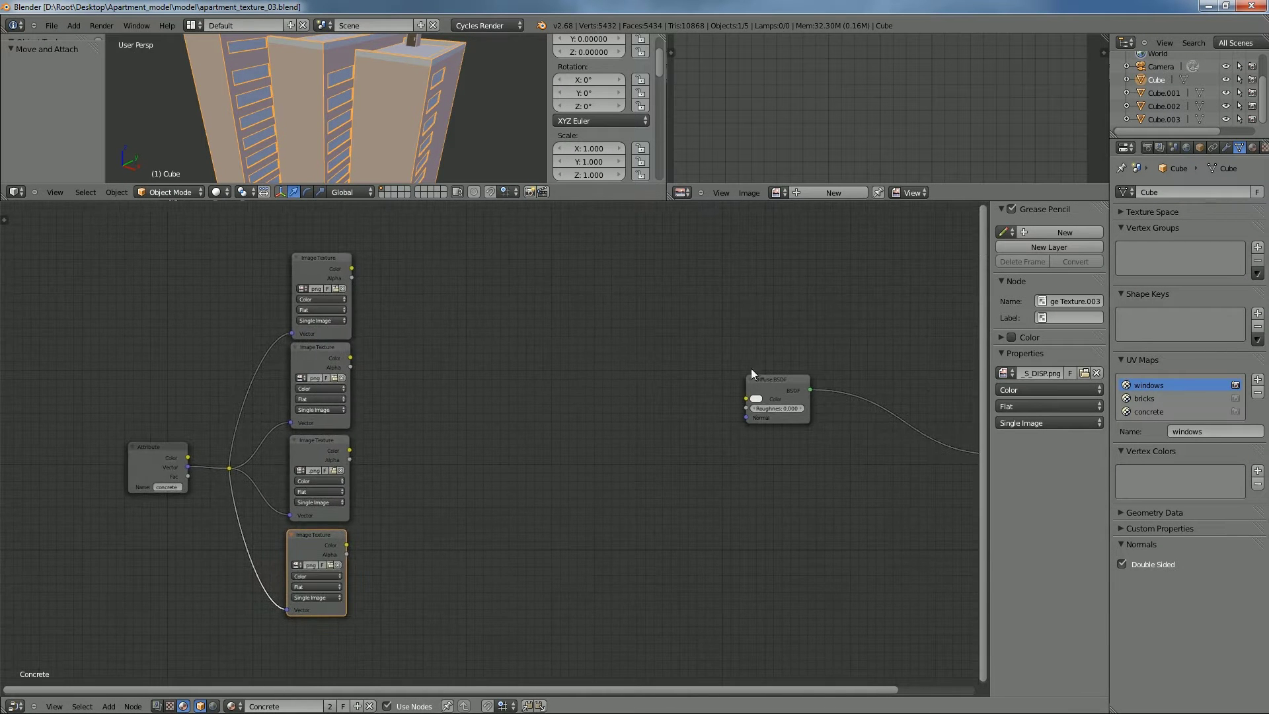
{"action": "left_click_drag", "start_coordinate": [776, 374], "coordinate": [761, 370]}
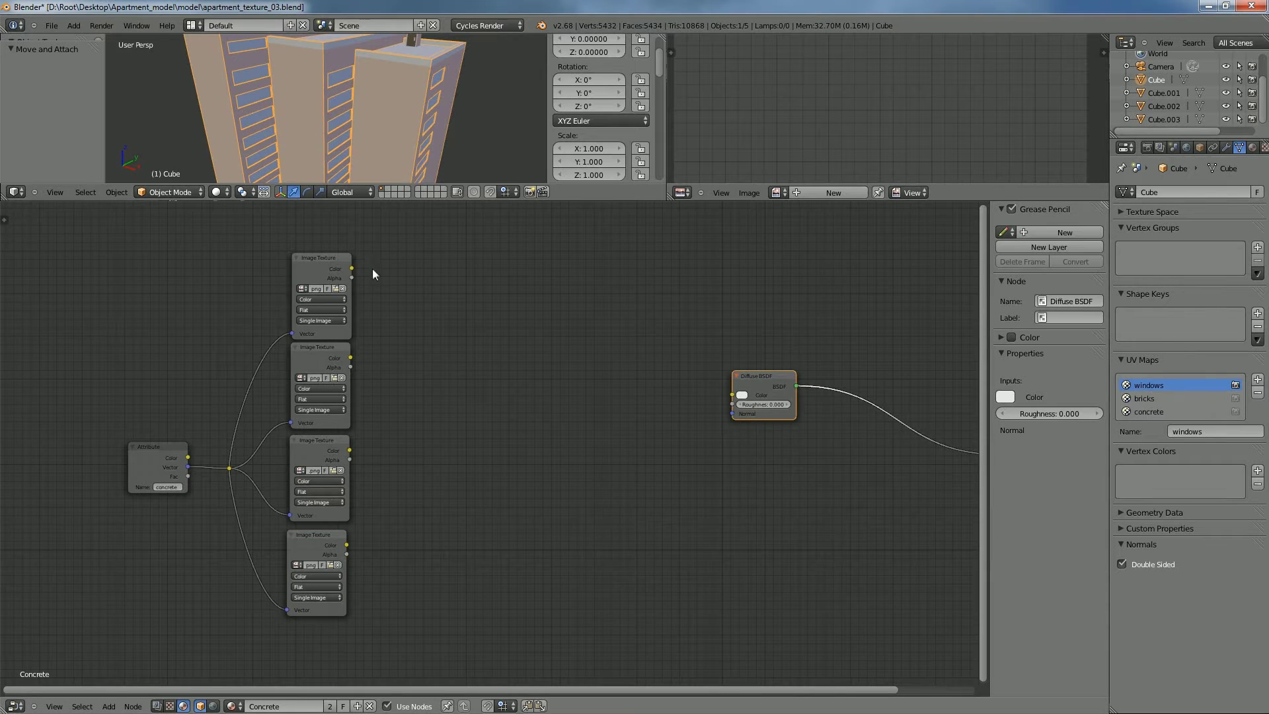
{"action": "scroll", "coordinate": [375, 271], "scroll_direction": "up", "scroll_amount": 1}
{"action": "middle_click_drag", "start_coordinate": [377, 275], "coordinate": [400, 320]}
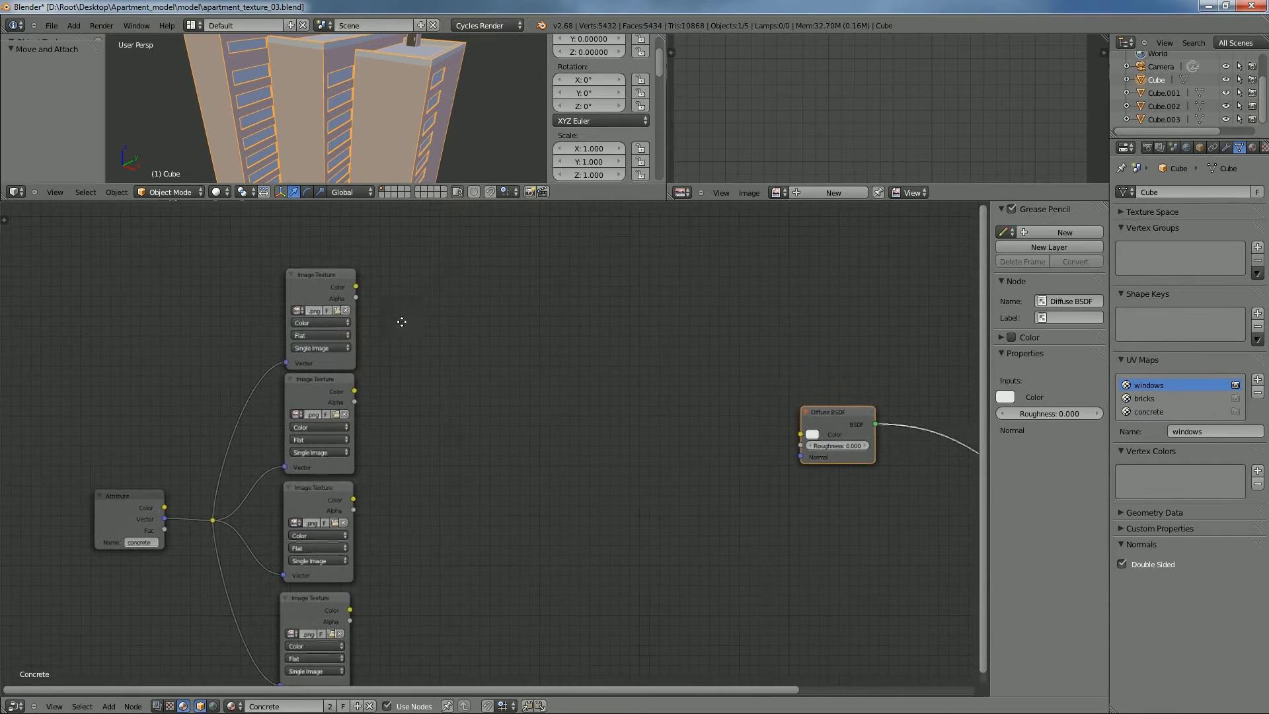
Preview the building in Rendered viewport shading, restore Solid shading, and zoom in on the building's roof
{"action": "left_click", "coordinate": [225, 192]}
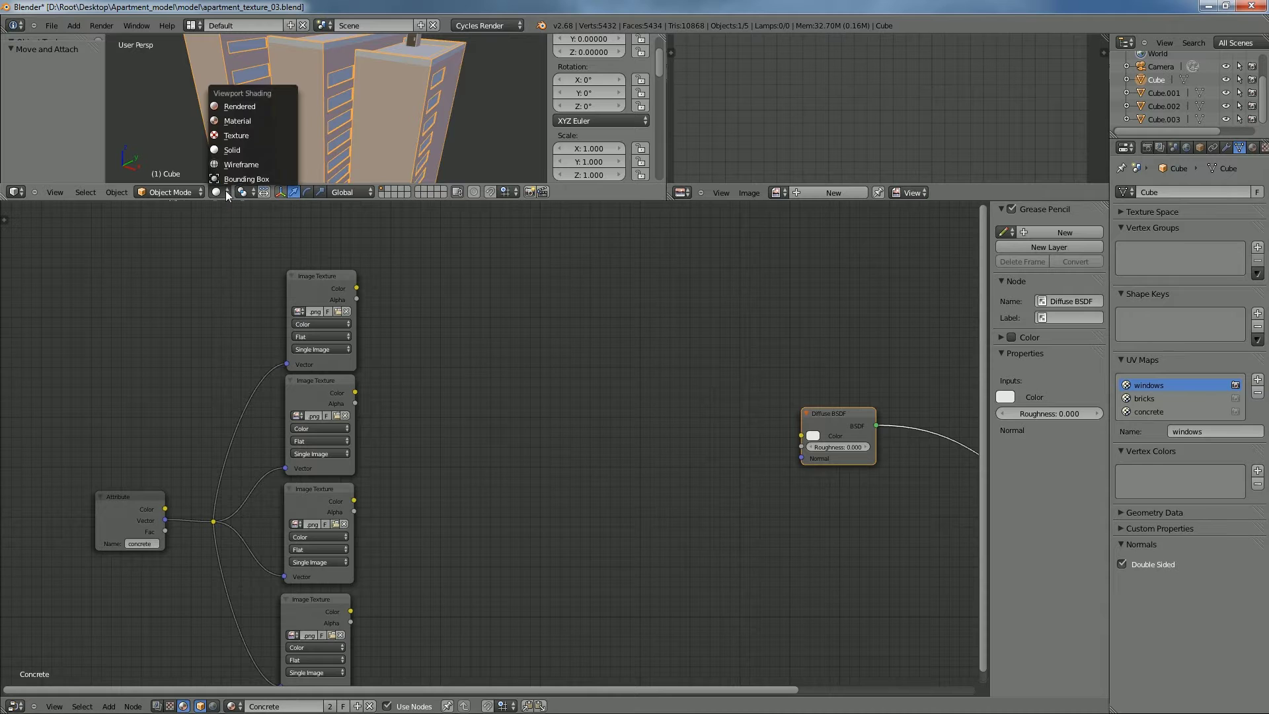
{"action": "left_click", "coordinate": [233, 107]}
{"action": "key", "text": "Home"}
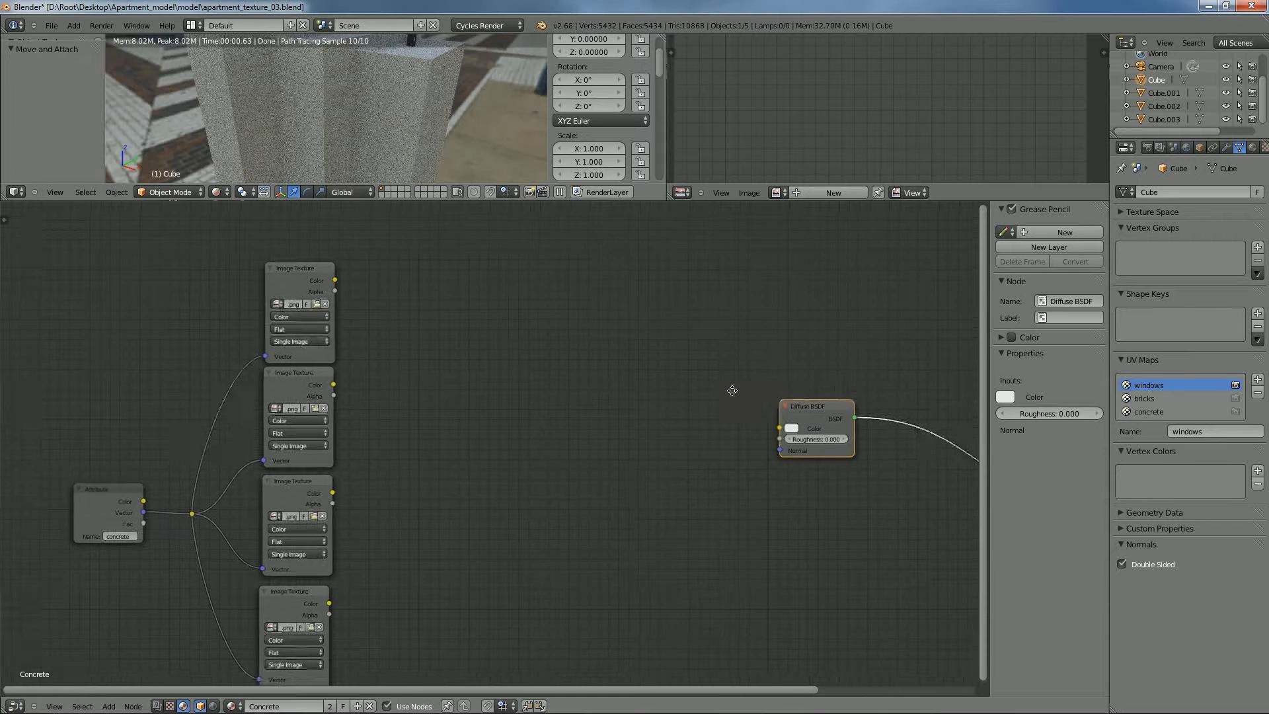
{"action": "left_click", "coordinate": [219, 193]}
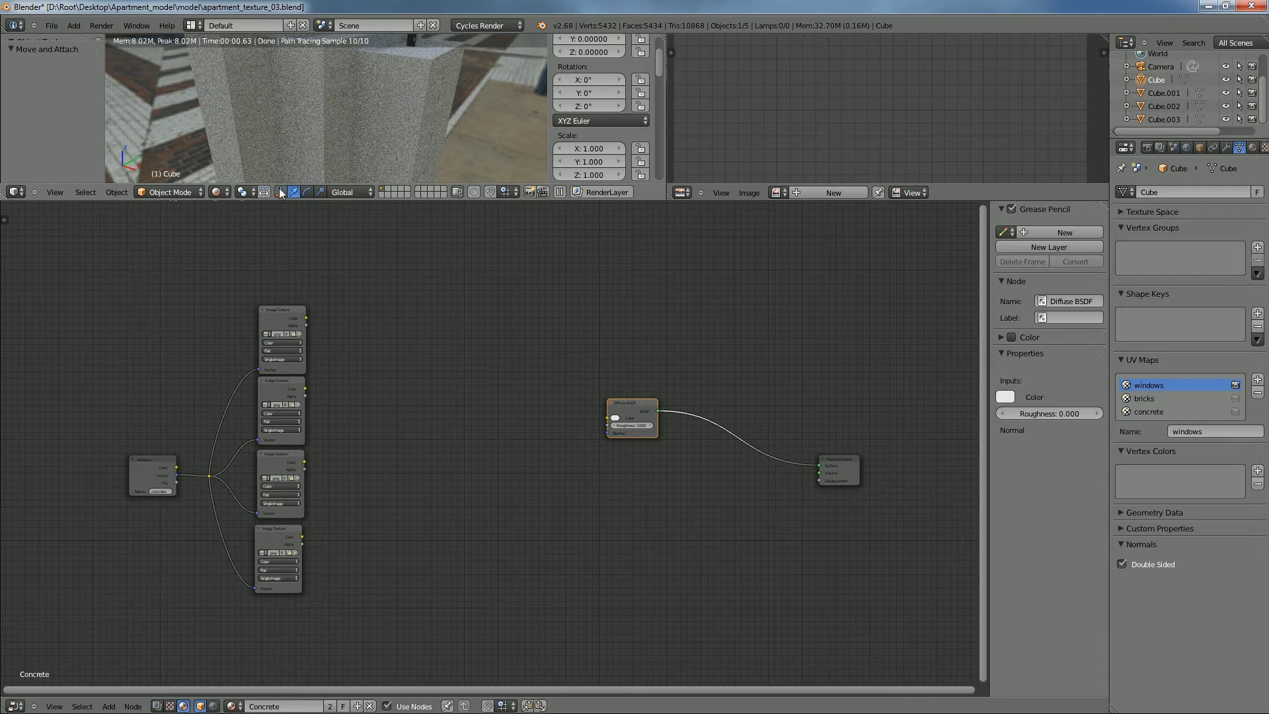
{"action": "left_click", "coordinate": [218, 192]}
{"action": "left_click", "coordinate": [236, 148]}
{"action": "scroll", "coordinate": [407, 367], "scroll_direction": "up", "scroll_amount": 2}
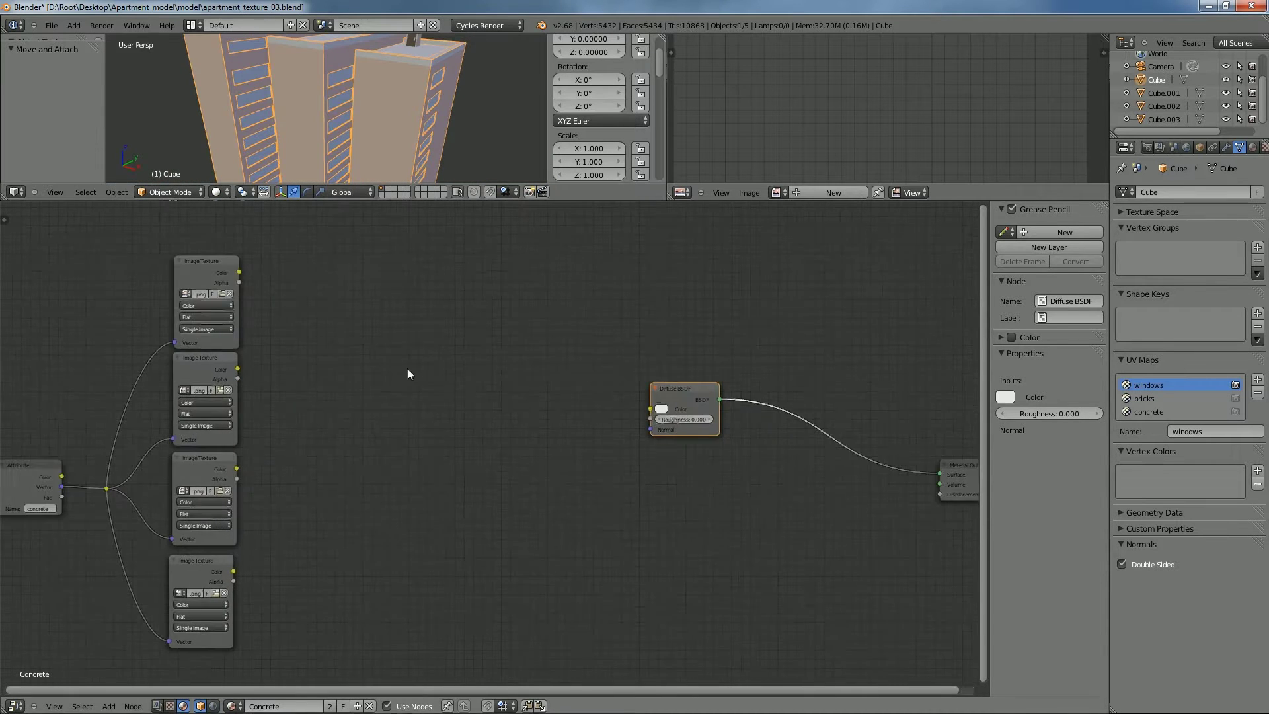
{"action": "middle_click_drag", "start_coordinate": [391, 335], "coordinate": [529, 333]}
{"action": "middle_click_drag", "start_coordinate": [696, 355], "coordinate": [675, 418]}
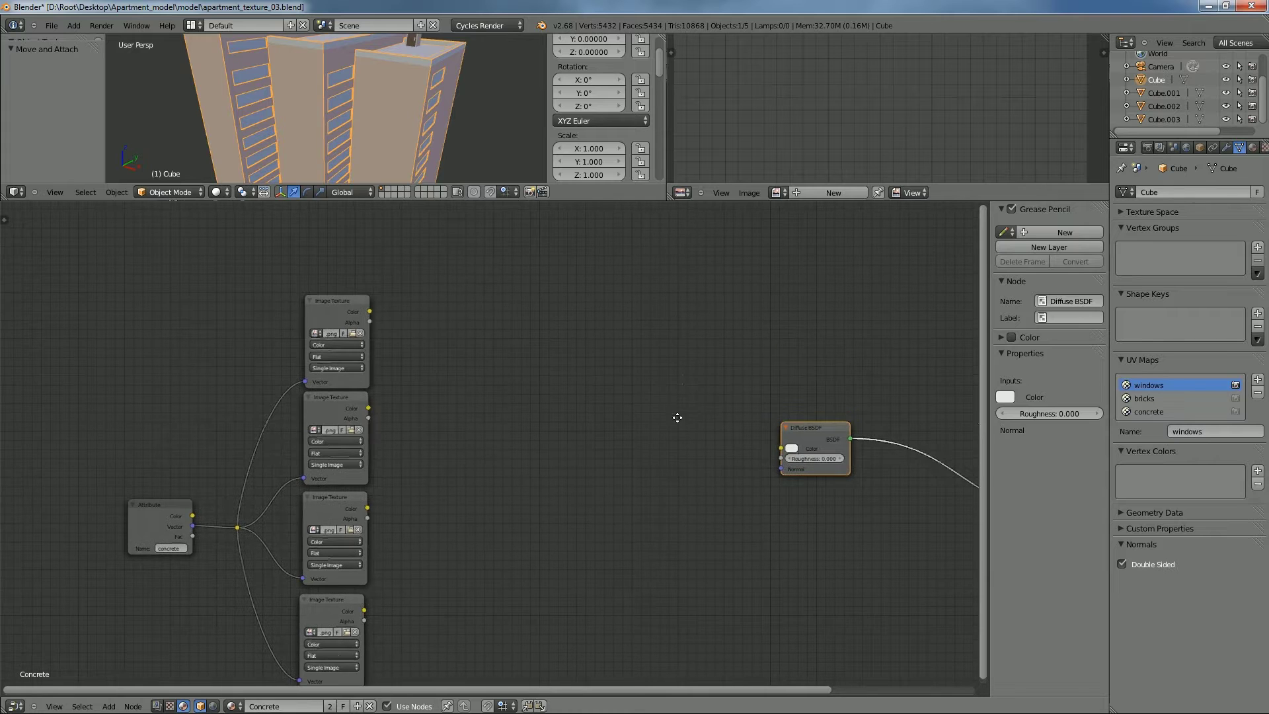
{"action": "middle_click_drag", "start_coordinate": [389, 165], "coordinate": [402, 129]}
{"action": "scroll", "coordinate": [404, 131], "scroll_direction": "up", "scroll_amount": 5}
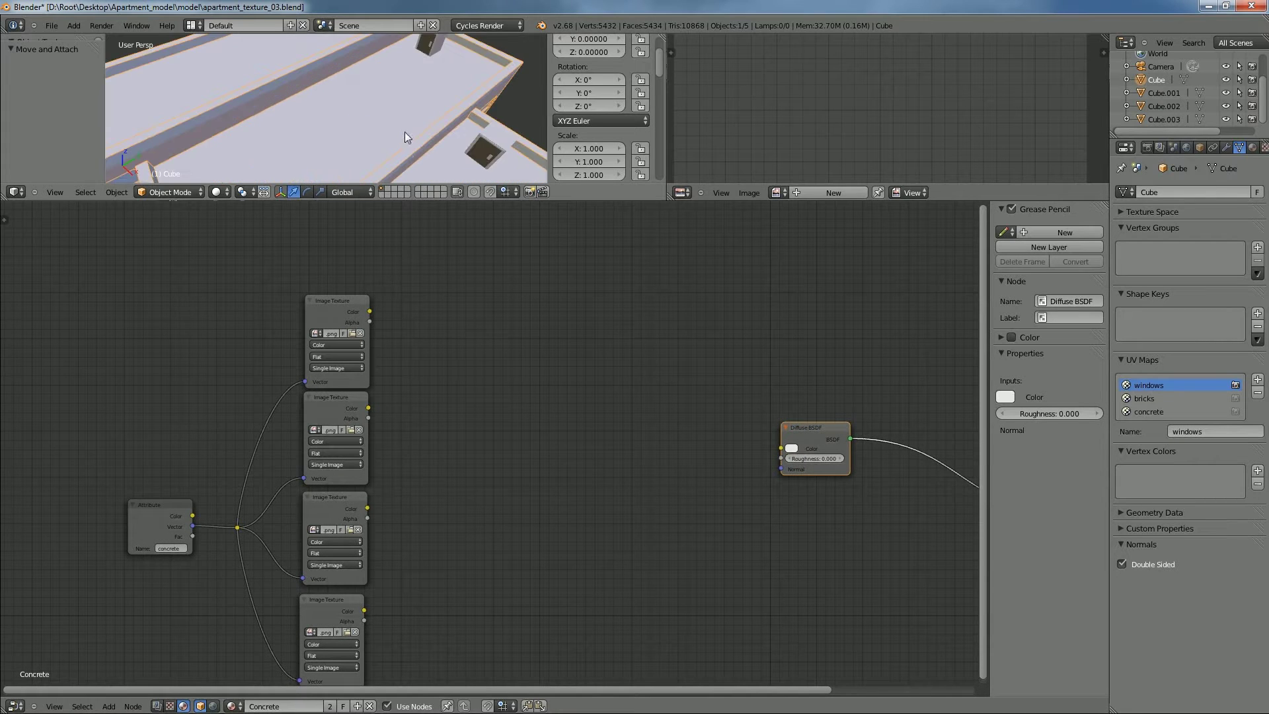
Move the Diffuse BSDF and Material Output nodes closer to the four Image Texture nodes
{"action": "middle_click_drag", "start_coordinate": [488, 445], "coordinate": [484, 418]}
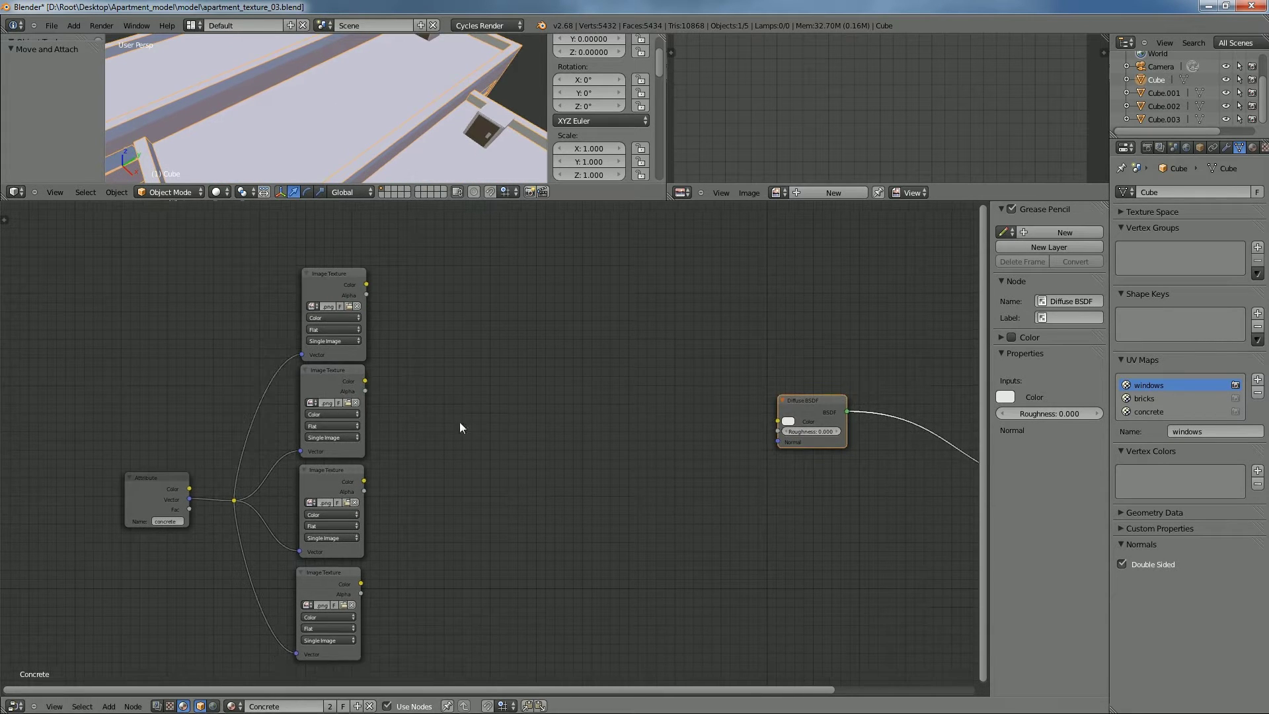
{"action": "scroll", "coordinate": [415, 403], "scroll_direction": "up", "scroll_amount": 1}
{"action": "key", "text": "shift+a"}
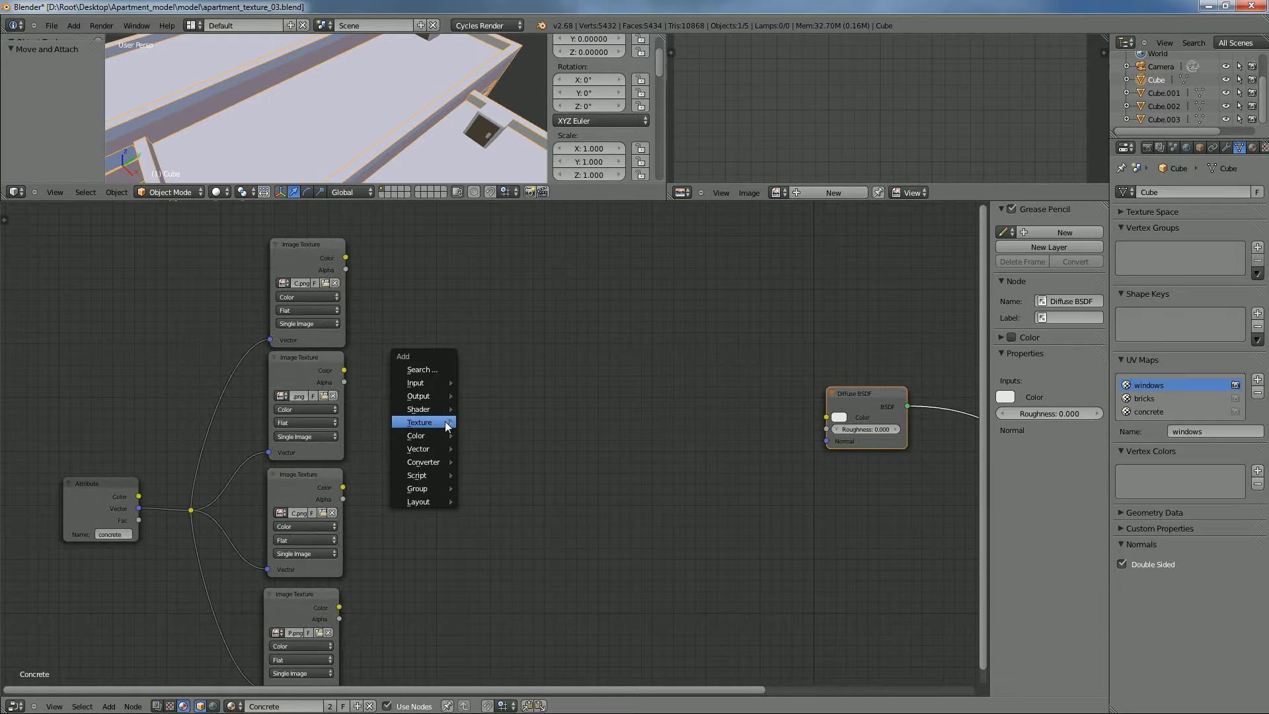
{"action": "left_click_drag", "start_coordinate": [852, 402], "coordinate": [585, 390]}
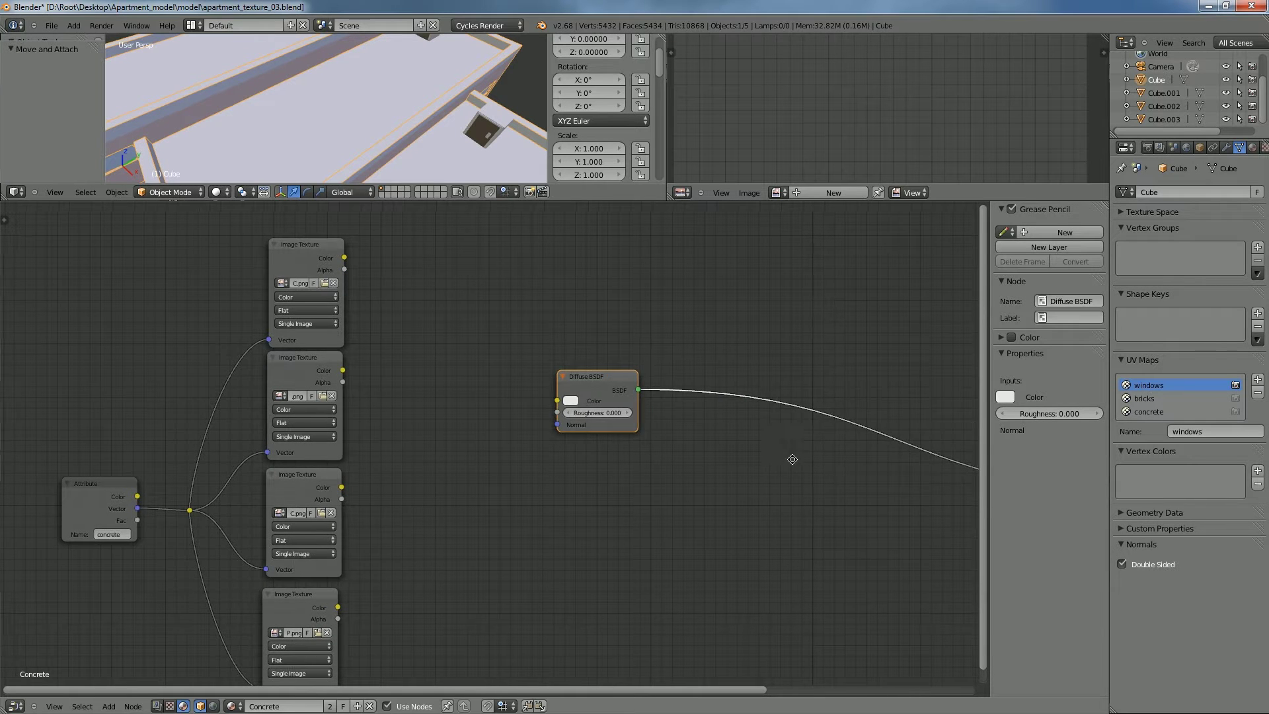
{"action": "middle_click_drag", "start_coordinate": [967, 481], "coordinate": [743, 470]}
{"action": "left_click_drag", "start_coordinate": [976, 484], "coordinate": [670, 470]}
{"action": "left_click_drag", "start_coordinate": [384, 373], "coordinate": [433, 382]}
{"action": "middle_click_drag", "start_coordinate": [433, 382], "coordinate": [652, 473]}
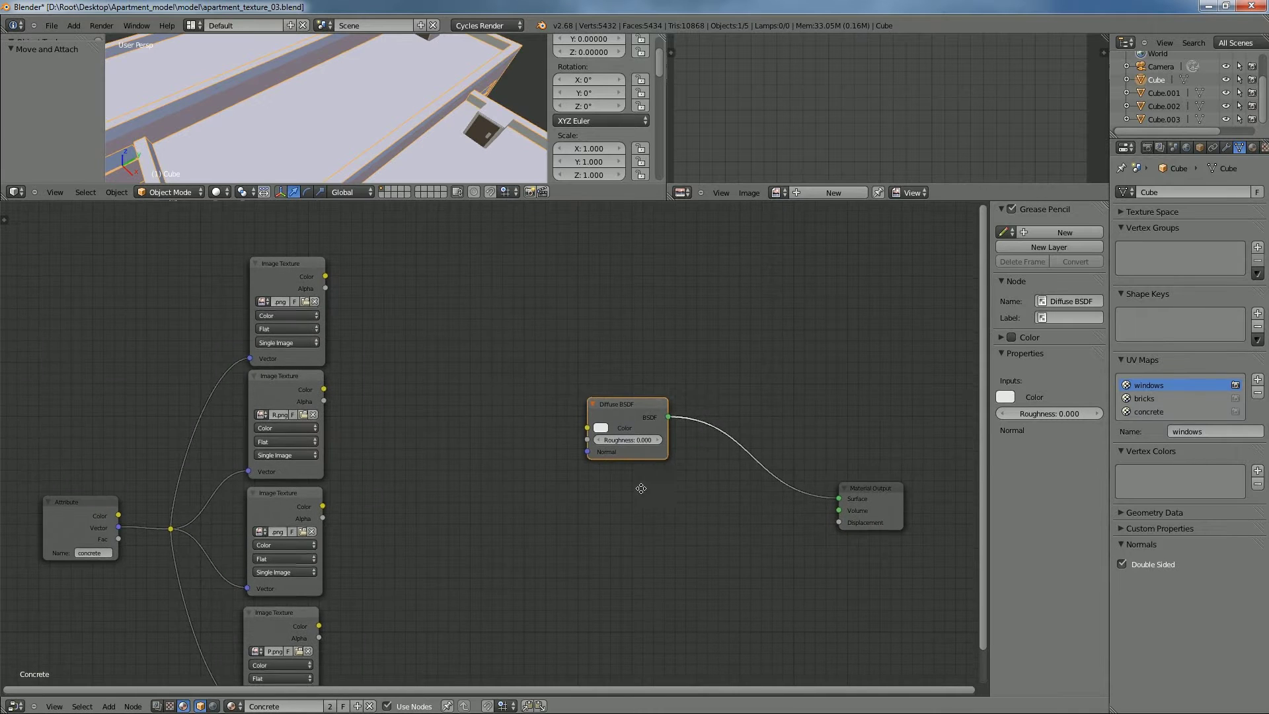
Widen the COLOR and OCC Image Texture nodes so their image file names are readable
{"action": "scroll", "coordinate": [447, 419], "scroll_direction": "up", "scroll_amount": 1}
{"action": "middle_click_drag", "start_coordinate": [447, 419], "coordinate": [514, 408]}
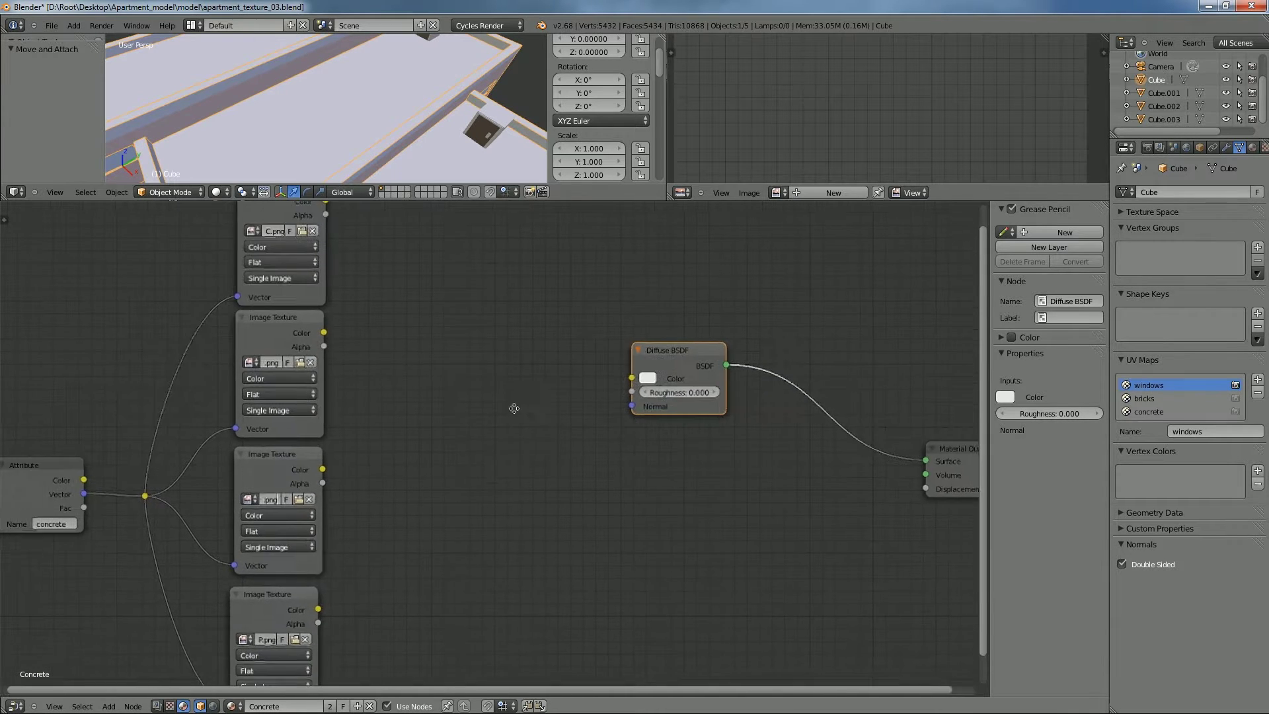
{"action": "scroll", "coordinate": [491, 422], "scroll_direction": "up", "scroll_amount": 2}
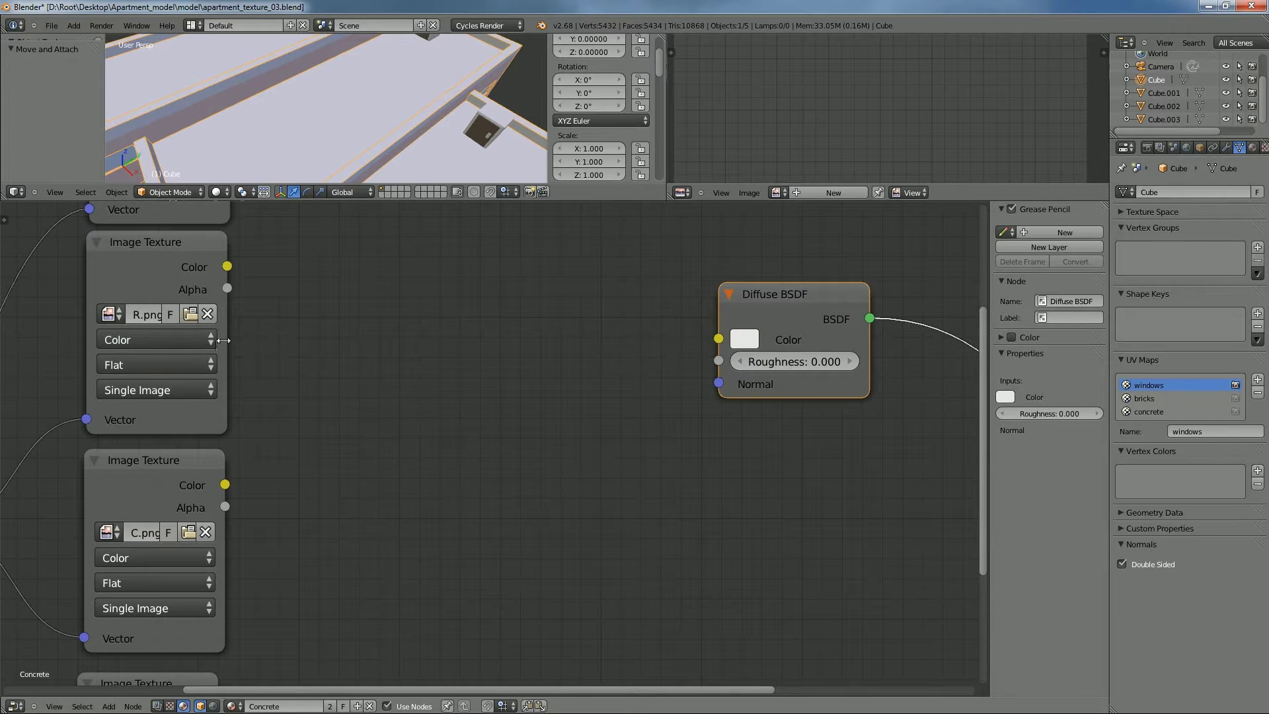
{"action": "left_click_drag", "start_coordinate": [230, 339], "coordinate": [357, 357]}
{"action": "left_click_drag", "start_coordinate": [225, 483], "coordinate": [356, 476]}
{"action": "scroll", "coordinate": [367, 478], "scroll_direction": "down", "scroll_amount": 1}
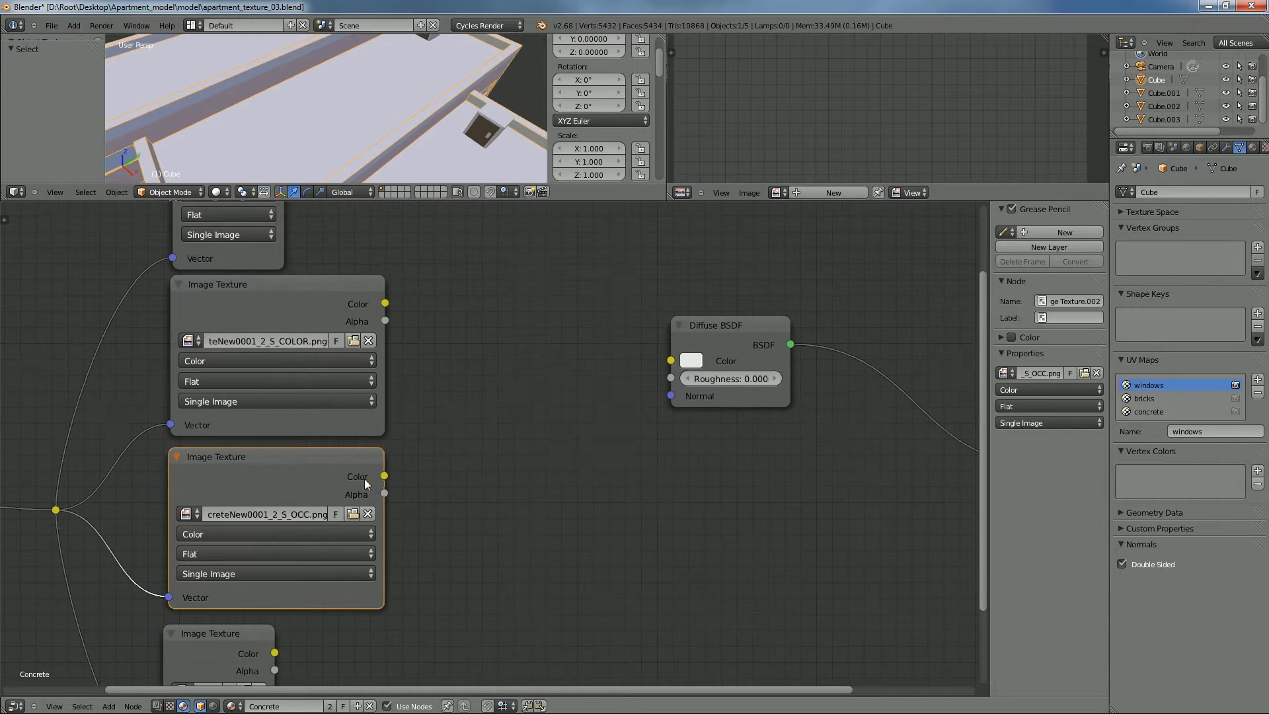
Label the Image Texture node holding the COLOR image as Colour Map
{"action": "left_click", "coordinate": [255, 291]}
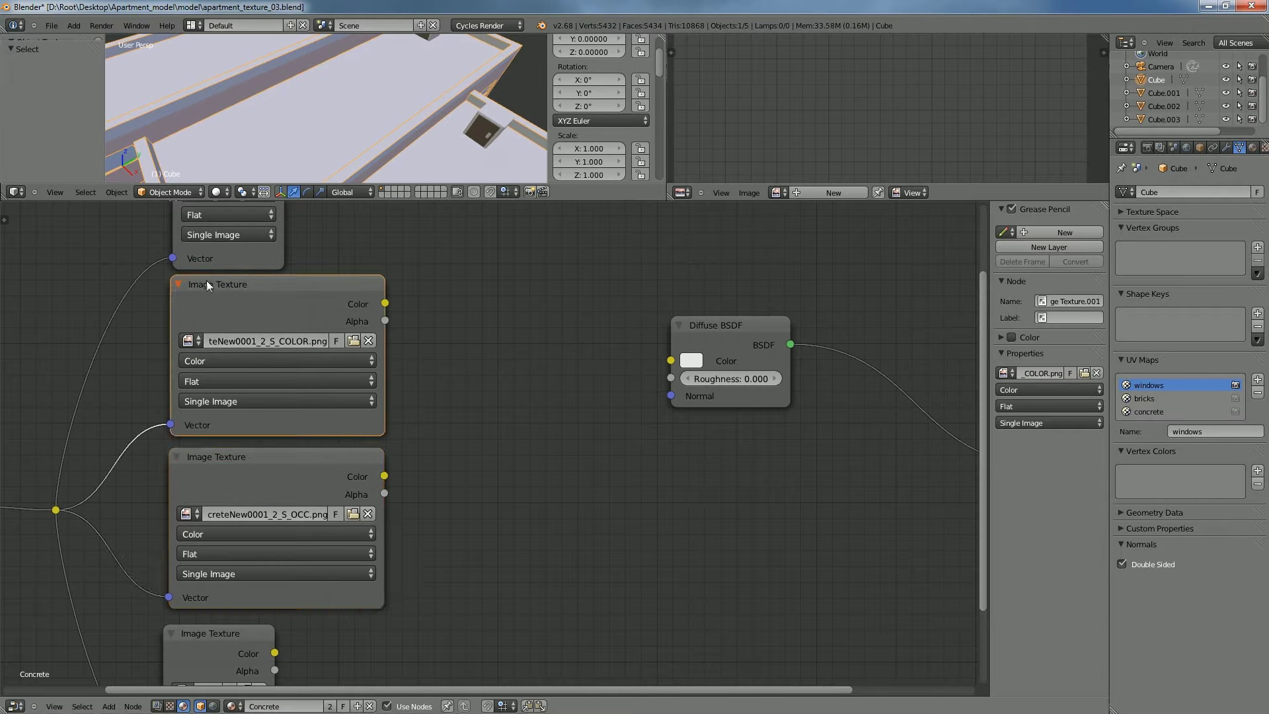
{"action": "key", "text": "n"}
{"action": "key", "text": "n"}
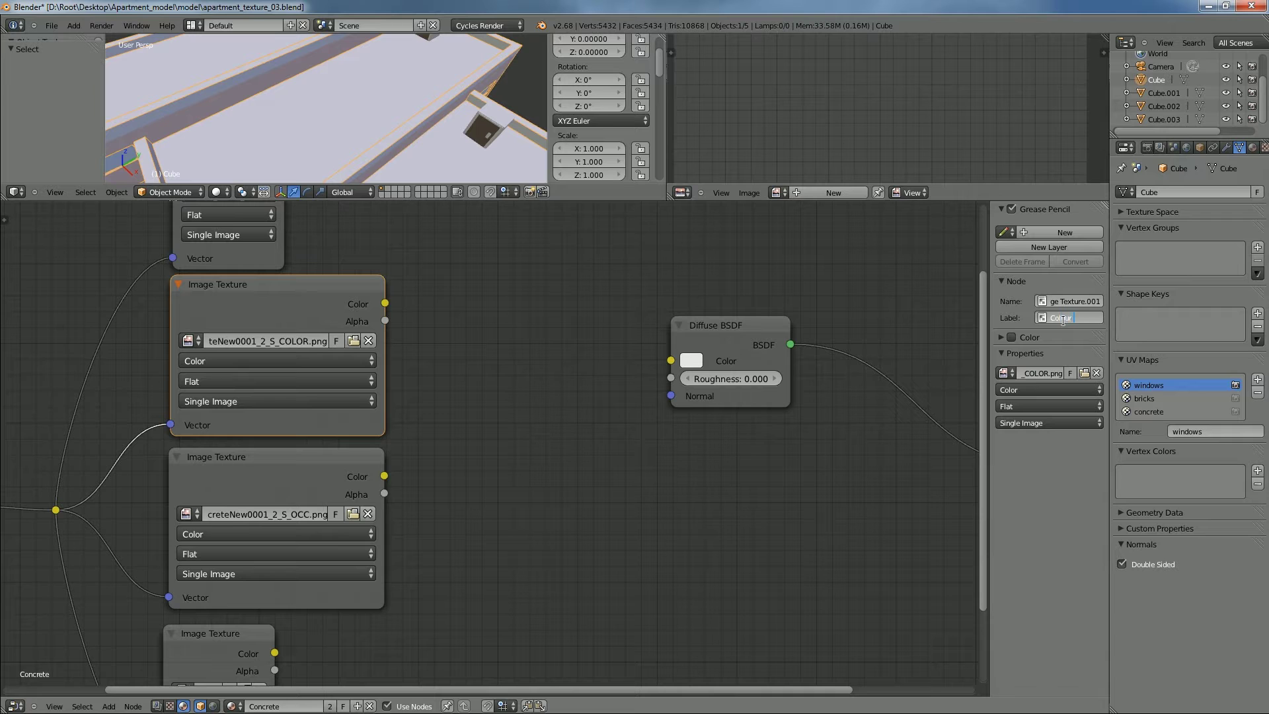
{"action": "key", "text": "Return"}
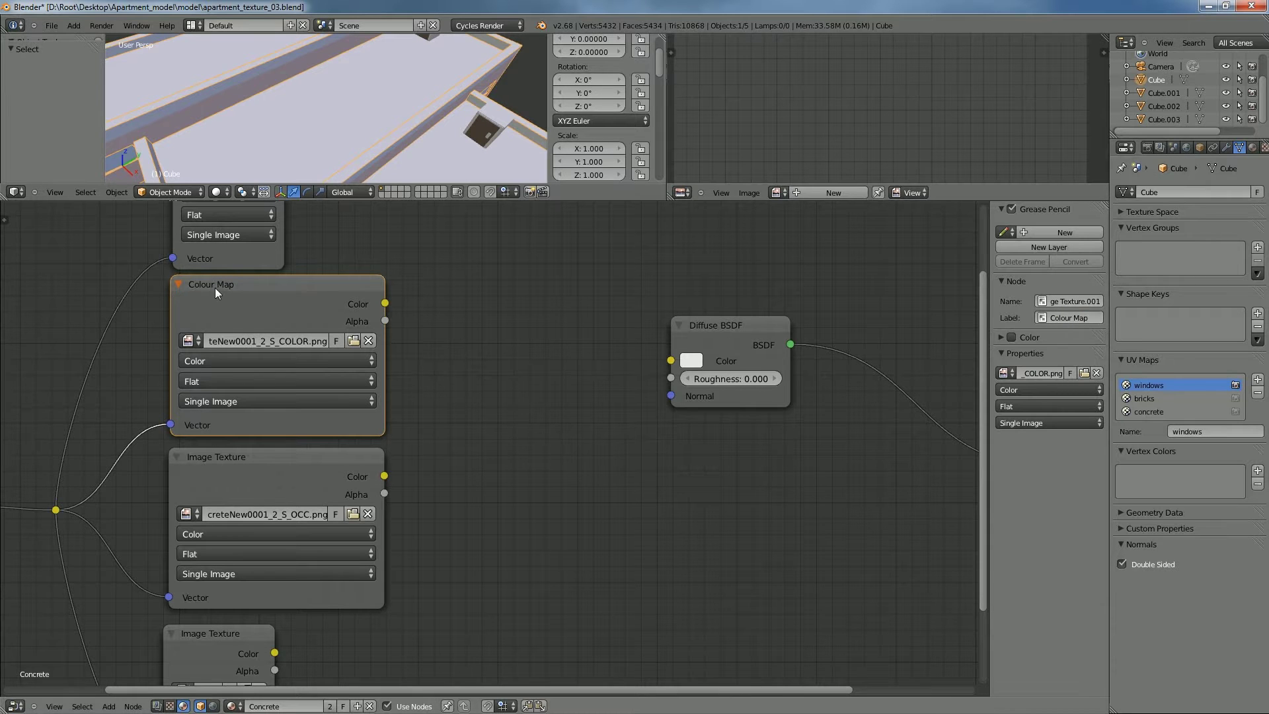
Widen the DISP and SPEC Image Texture nodes to match the width of the other two
{"action": "left_click", "coordinate": [268, 456]}
{"action": "scroll", "coordinate": [366, 319], "scroll_direction": "down", "scroll_amount": 2}
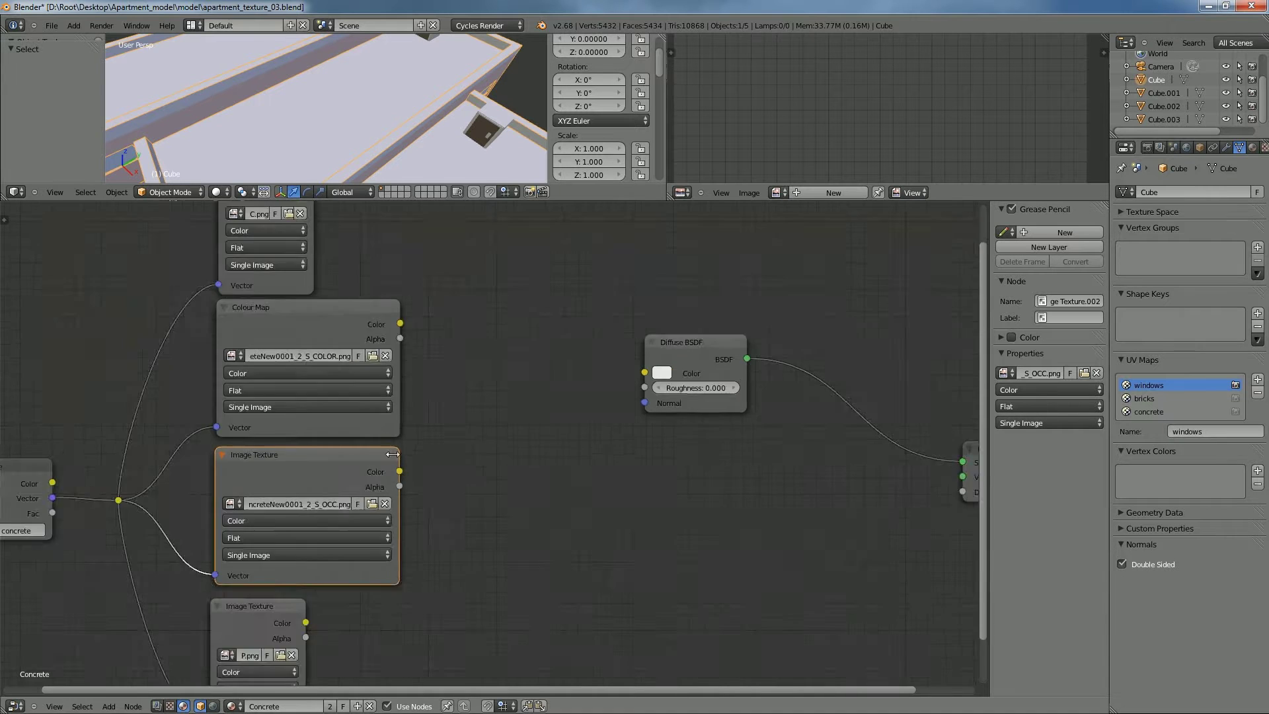
{"action": "left_click_drag", "start_coordinate": [344, 576], "coordinate": [416, 579]}
{"action": "middle_click_drag", "start_coordinate": [435, 390], "coordinate": [422, 453]}
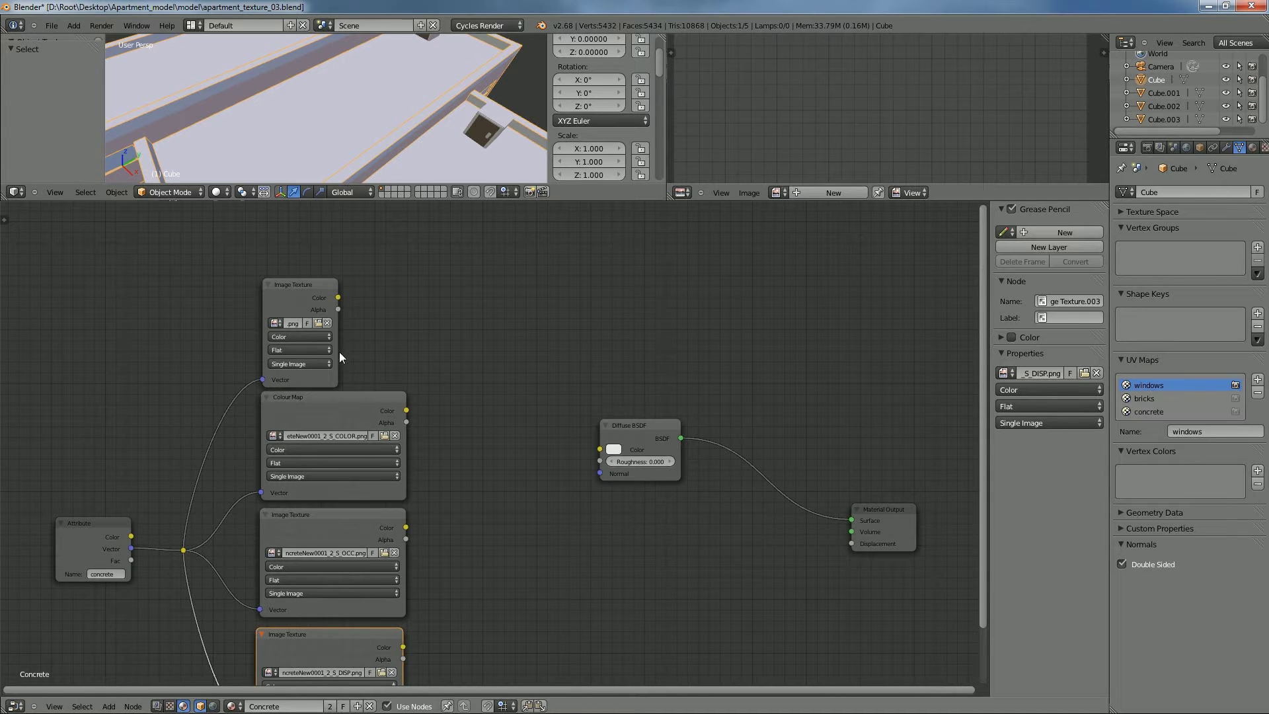
{"action": "left_click_drag", "start_coordinate": [338, 355], "coordinate": [405, 359]}
{"action": "middle_click_drag", "start_coordinate": [453, 390], "coordinate": [434, 343]}
{"action": "middle_click_drag", "start_coordinate": [475, 385], "coordinate": [388, 393]}
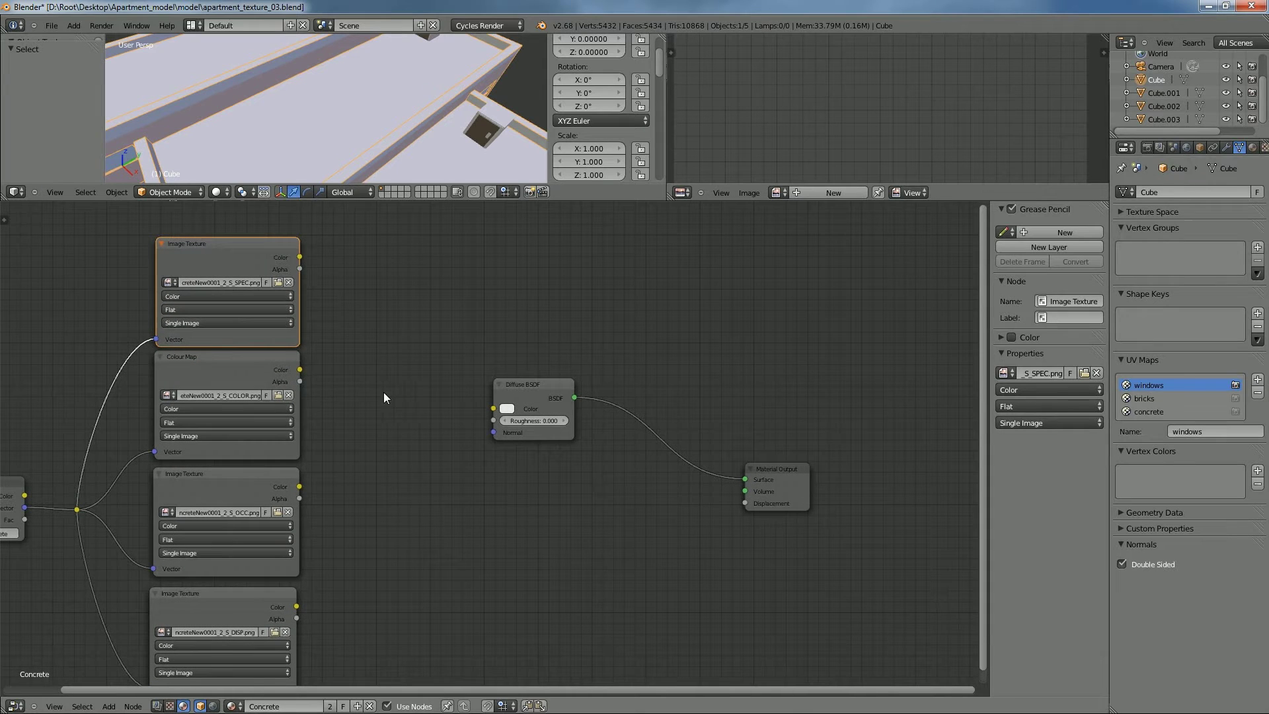
Connect the Colour Map node's Color output to the Diffuse BSDF's Color input and move the Diffuse BSDF farther from the textures
{"action": "left_click_drag", "start_coordinate": [300, 369], "coordinate": [494, 408]}
{"action": "middle_click_drag", "start_coordinate": [610, 434], "coordinate": [635, 395]}
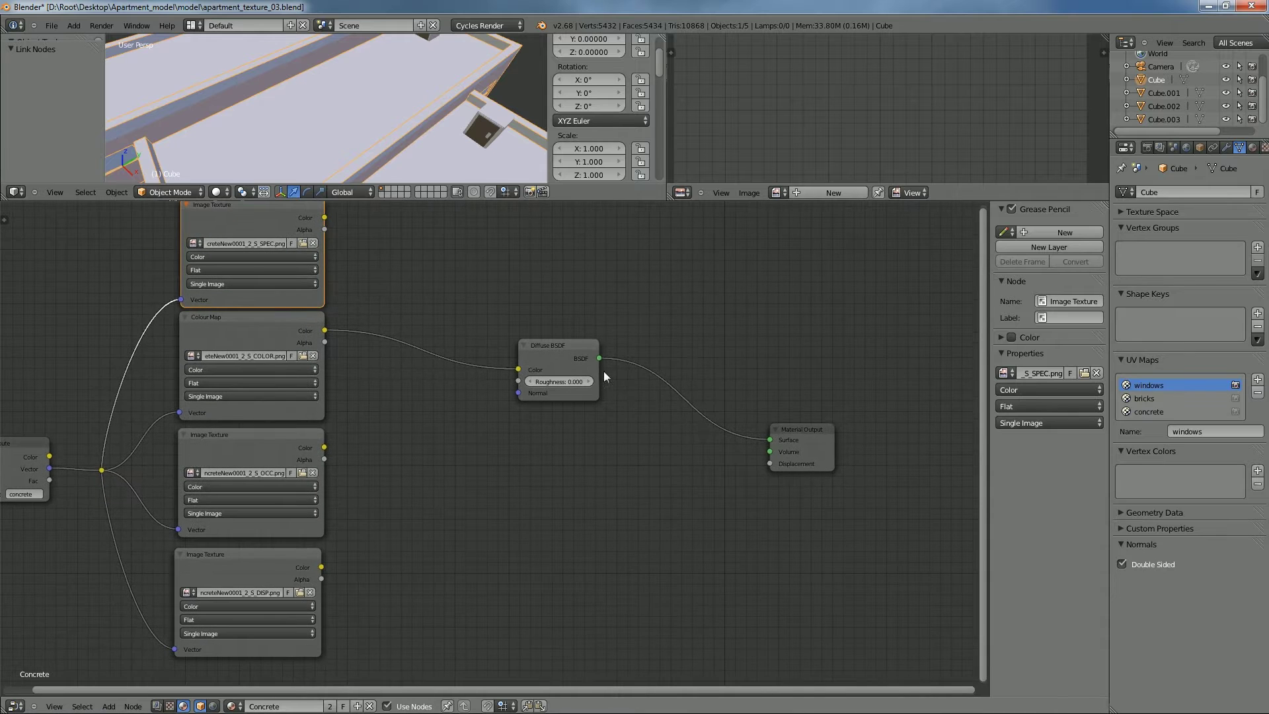
{"action": "left_click_drag", "start_coordinate": [586, 355], "coordinate": [616, 348]}
{"action": "middle_click_drag", "start_coordinate": [530, 413], "coordinate": [547, 390]}
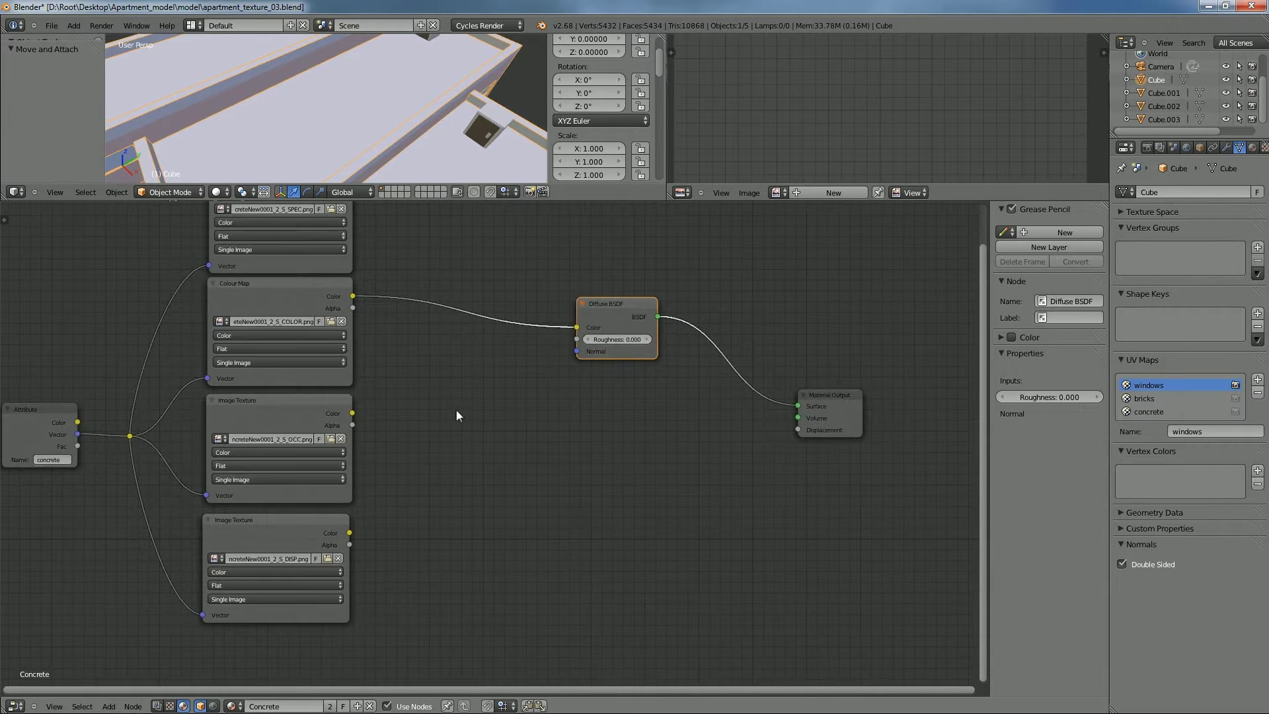
Add a MixRGB node and insert it on the link between the Colour Map and Diffuse BSDF nodes
{"action": "key", "text": "shift+a"}
{"action": "mouse_move", "coordinate": [452, 406]}
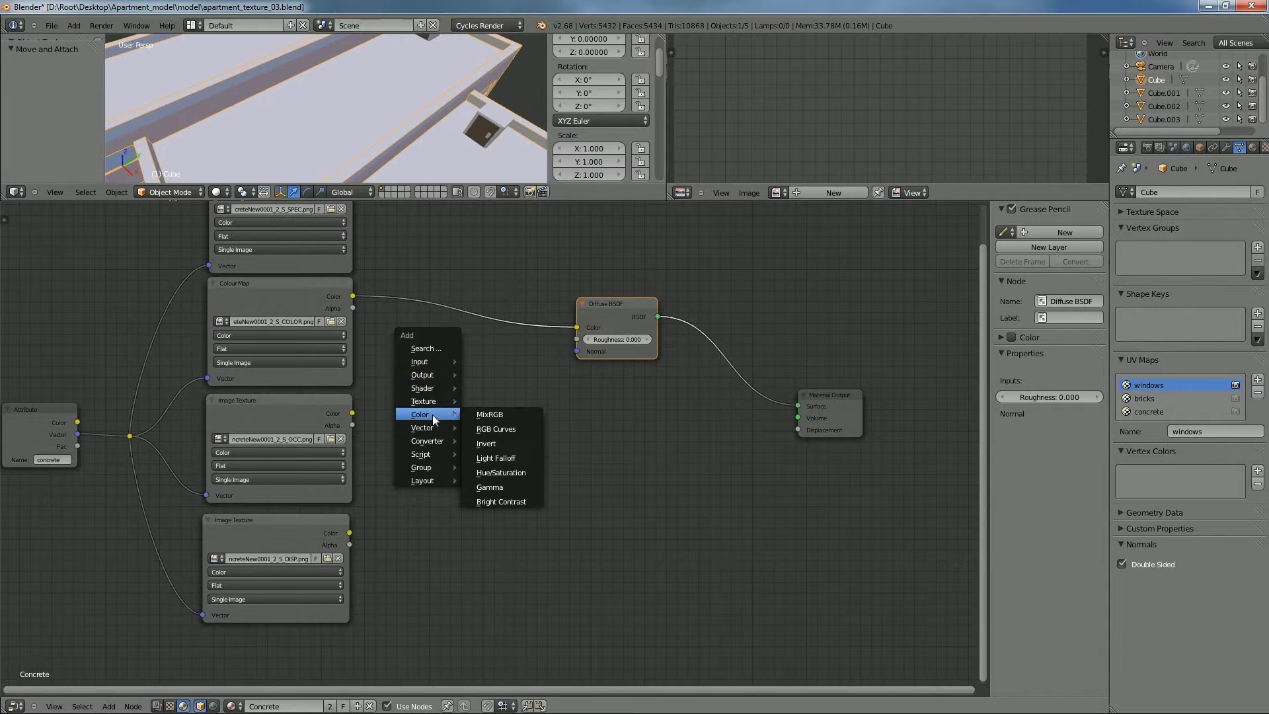
{"action": "left_click", "coordinate": [490, 414]}
{"action": "left_click", "coordinate": [470, 310]}
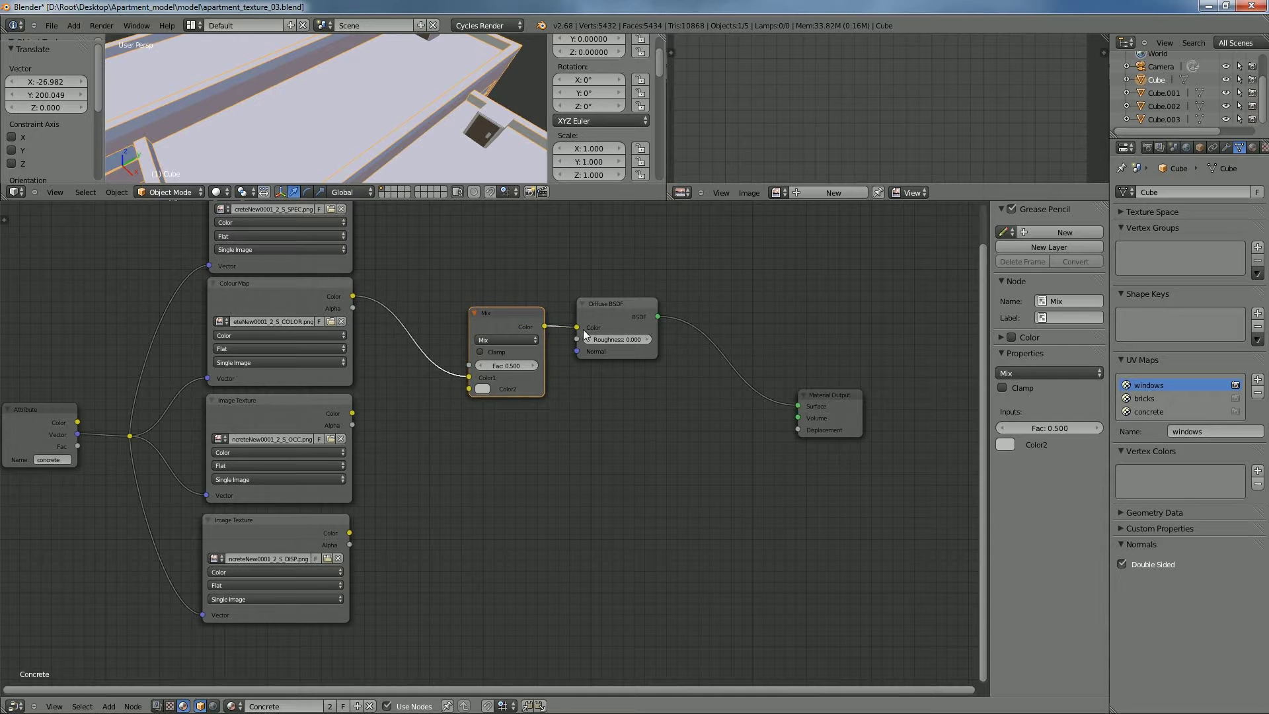
Connect the OCC texture's Color output to the Mix node's Color2 input and set the blend type to Multiply
{"action": "left_click_drag", "start_coordinate": [511, 320], "coordinate": [490, 319]}
{"action": "middle_click_drag", "start_coordinate": [500, 355], "coordinate": [552, 395]}
{"action": "left_click_drag", "start_coordinate": [403, 454], "coordinate": [516, 433]}
{"action": "middle_click_drag", "start_coordinate": [535, 423], "coordinate": [515, 436]}
{"action": "left_click", "coordinate": [533, 394]}
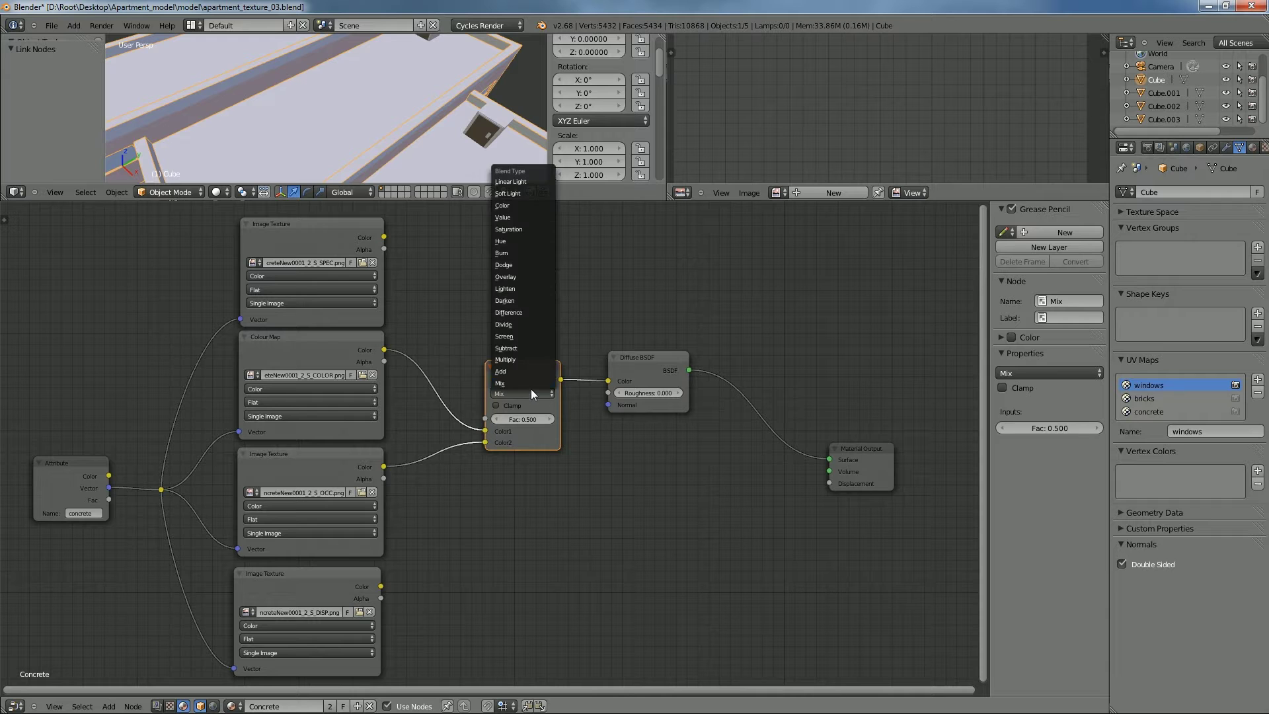
{"action": "left_click", "coordinate": [505, 359]}
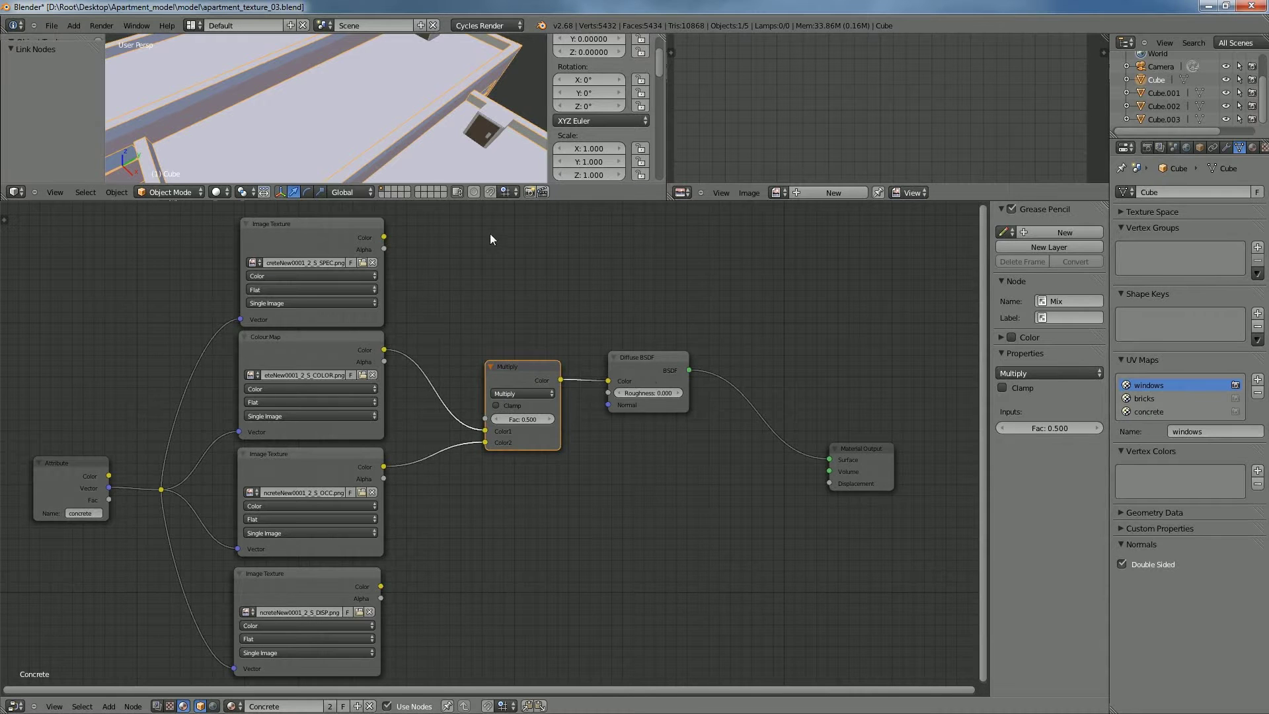
Enlarge the 3D viewport above the node editor and set its shading to Rendered
{"action": "middle_click_drag", "start_coordinate": [501, 264], "coordinate": [574, 355]}
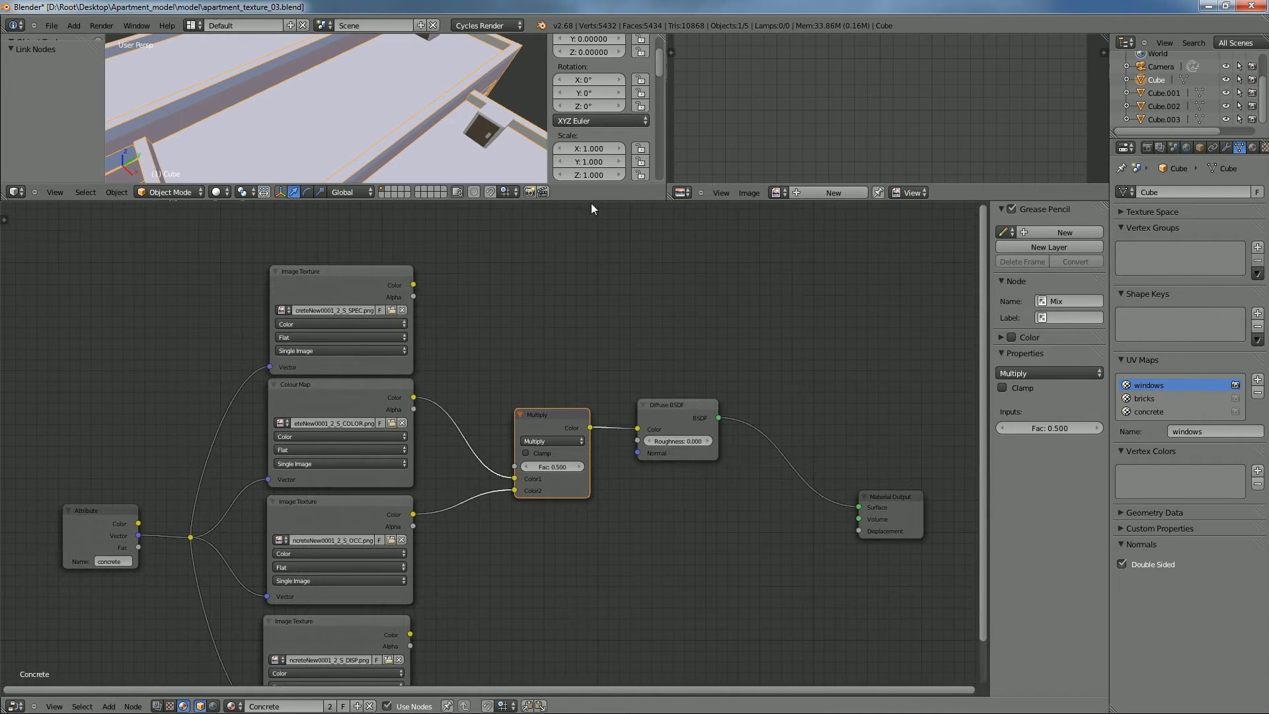
{"action": "left_click_drag", "start_coordinate": [592, 204], "coordinate": [410, 365]}
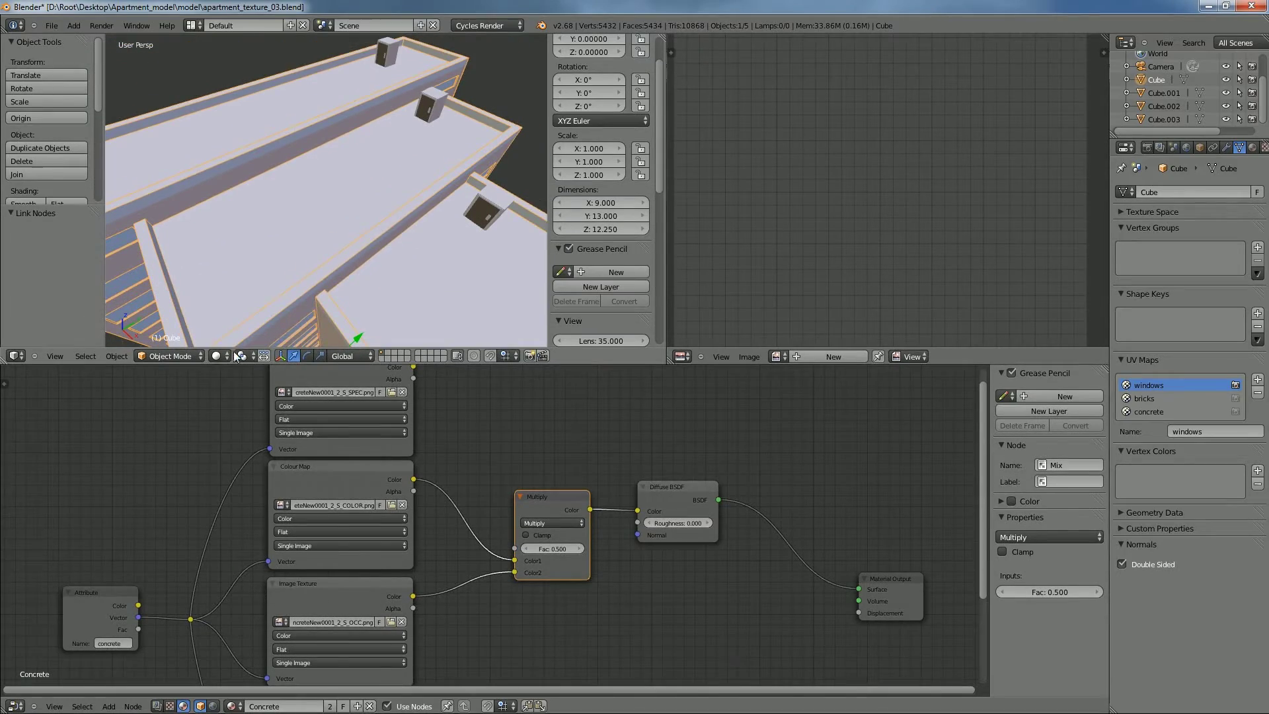
{"action": "left_click", "coordinate": [237, 357]}
{"action": "left_click", "coordinate": [246, 271]}
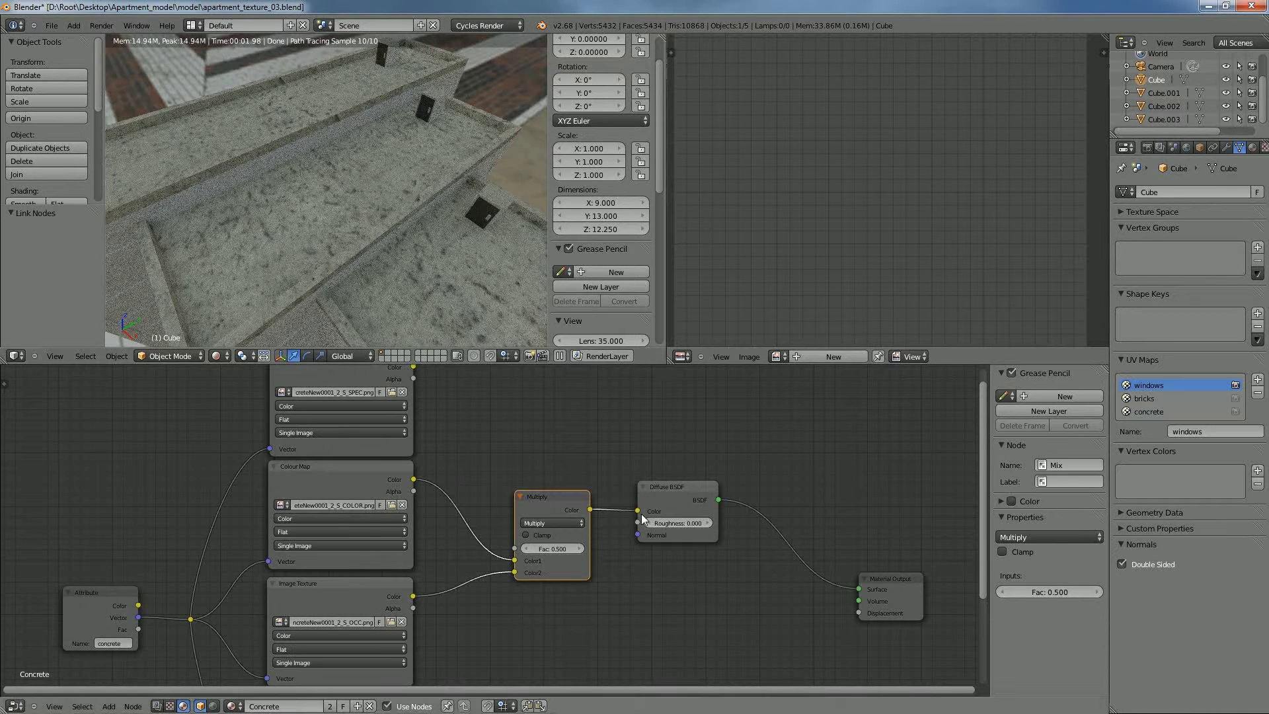
Try different strengths for the Multiply node's factor, going up to 0.800
{"action": "middle_click_drag", "start_coordinate": [582, 517], "coordinate": [672, 475]}
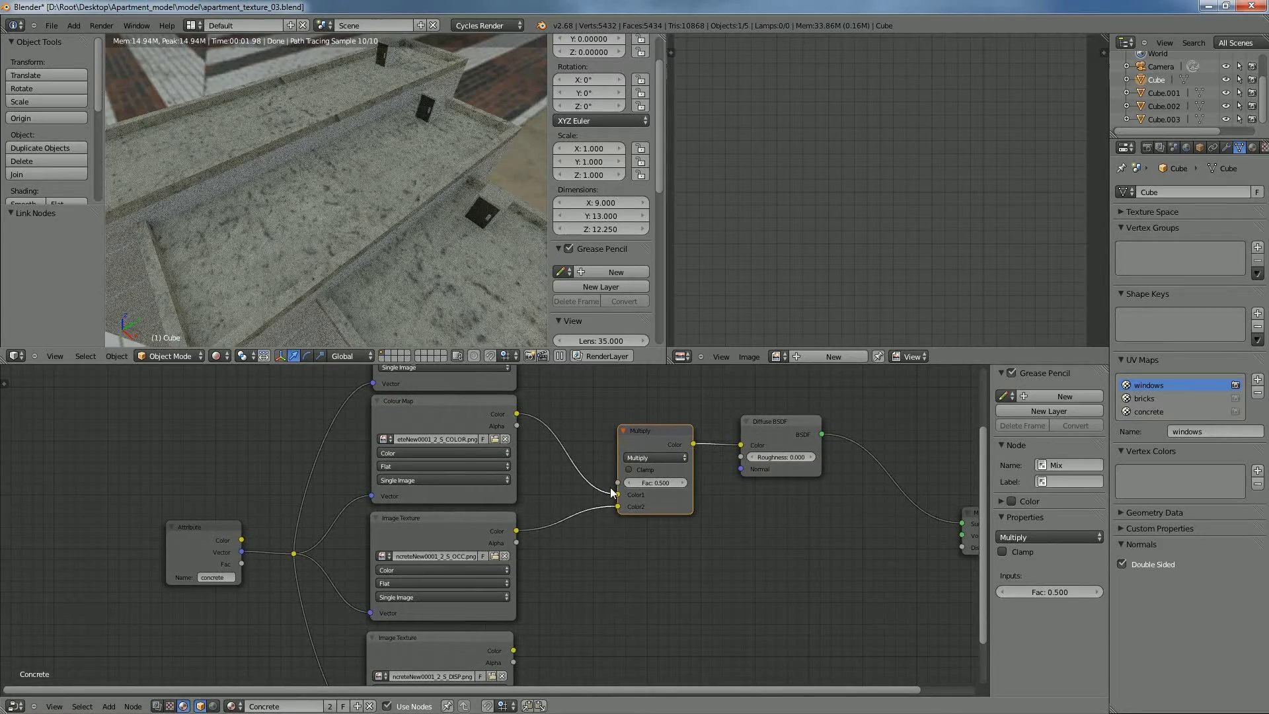
{"action": "left_click_drag", "start_coordinate": [636, 484], "coordinate": [627, 482]}
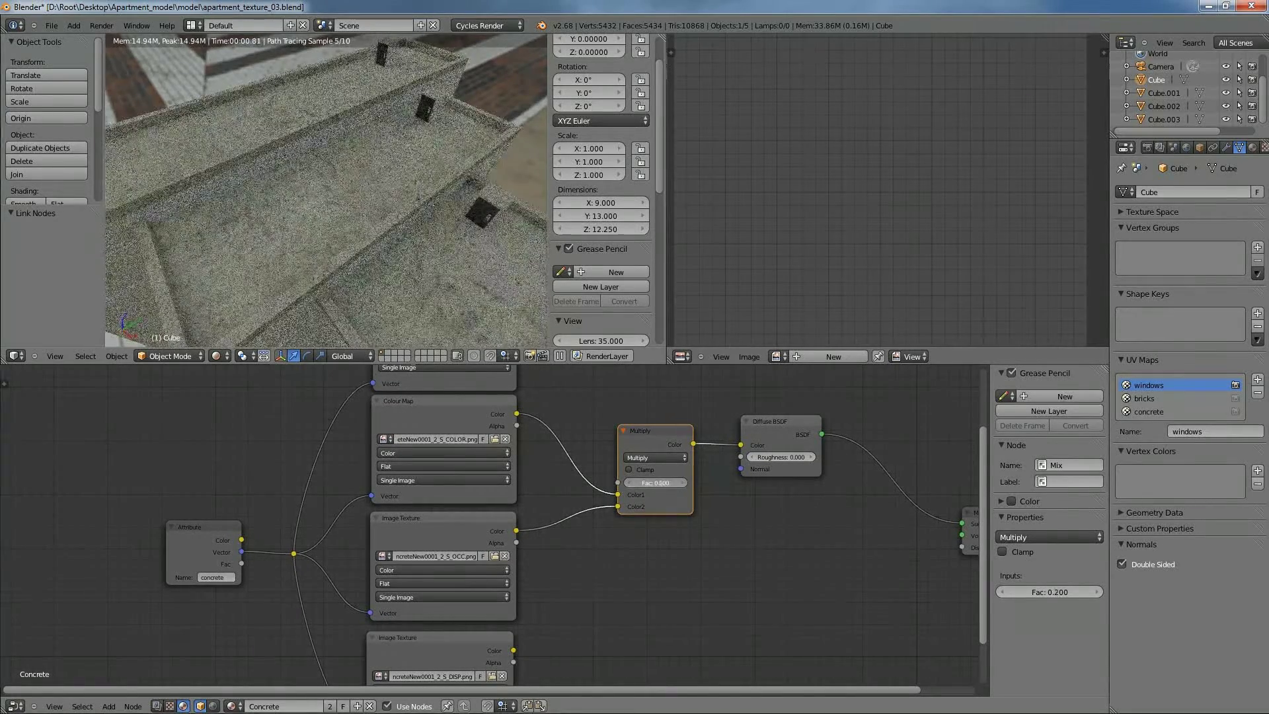
{"action": "left_click_drag", "start_coordinate": [657, 486], "coordinate": [684, 486]}
{"action": "left_click", "coordinate": [682, 486]}
{"action": "left_click", "coordinate": [682, 487]}
{"action": "left_click", "coordinate": [682, 486]}
{"action": "left_click", "coordinate": [682, 484]}
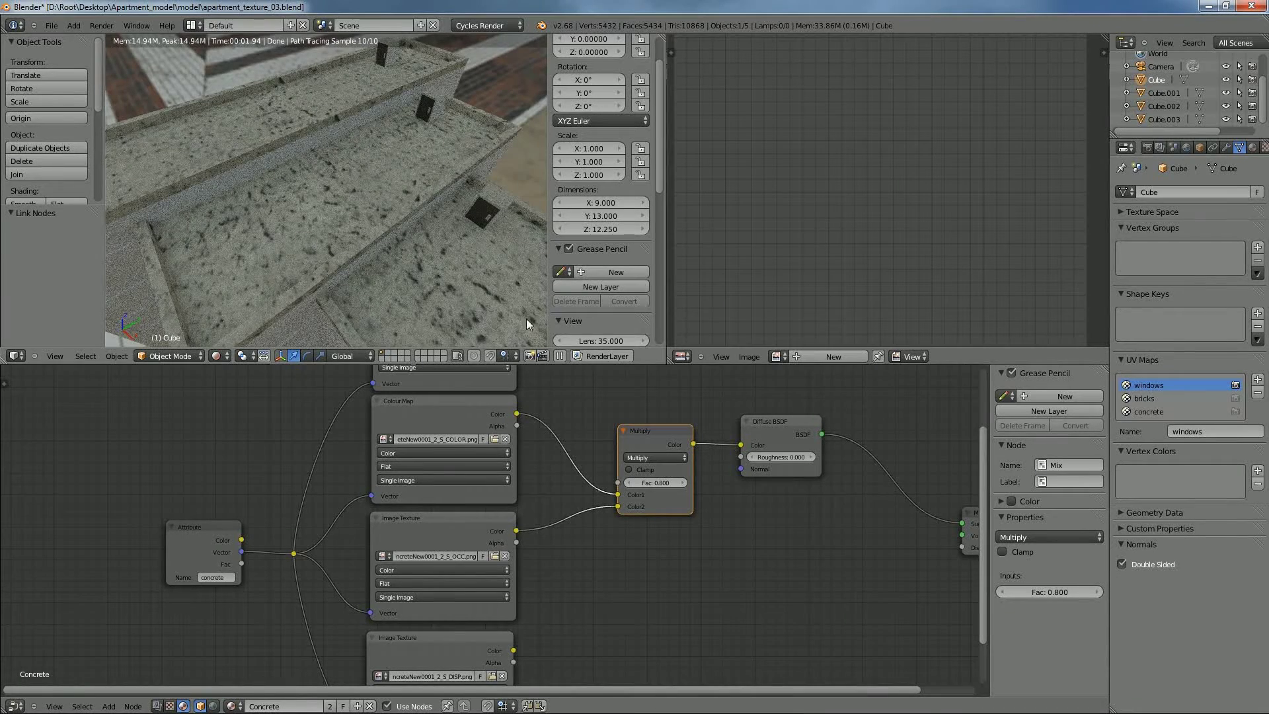
Set the Multiply node's factor to 0.1 and check the concrete roof up close in the rendered view
{"action": "left_click", "coordinate": [629, 484]}
{"action": "left_click", "coordinate": [629, 484]}
{"action": "left_click", "coordinate": [629, 483]}
{"action": "left_click", "coordinate": [629, 483]}
{"action": "left_click", "coordinate": [629, 483]}
{"action": "left_click", "coordinate": [628, 483]}
{"action": "double_click", "coordinate": [629, 482]}
{"action": "type", "text": "0.1"}
{"action": "key", "text": "Return"}
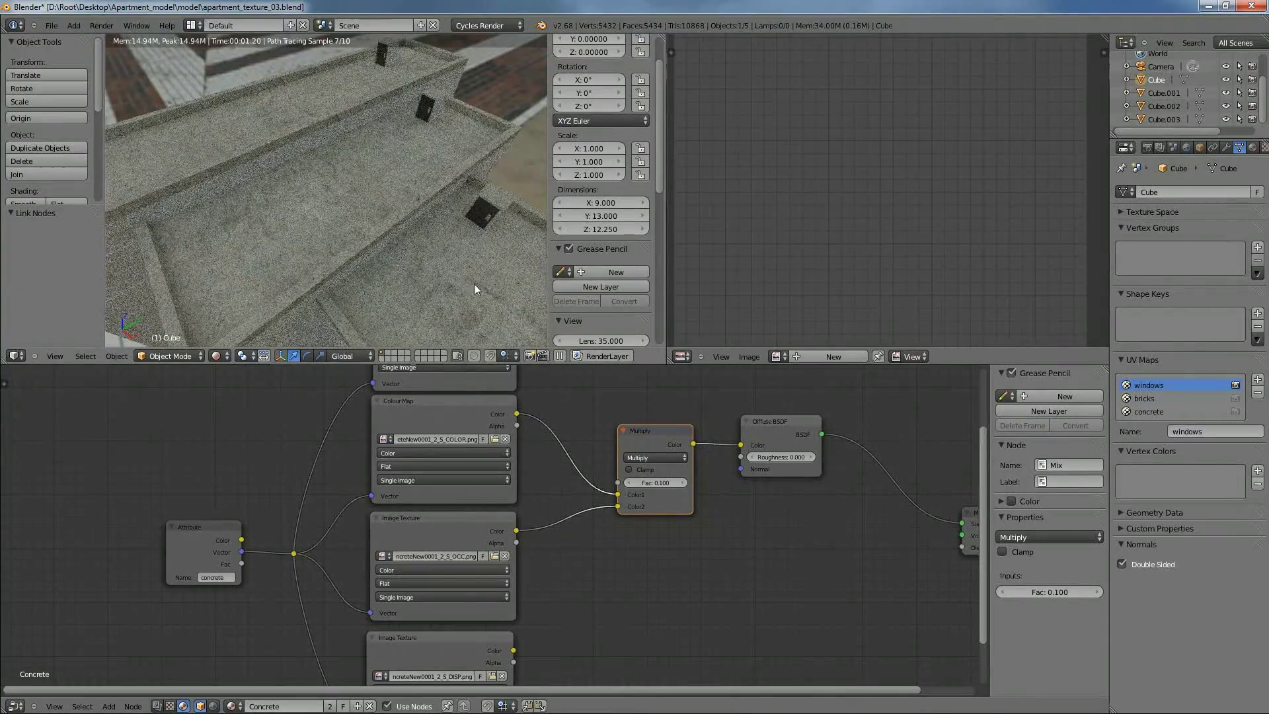
{"action": "scroll", "coordinate": [492, 299], "scroll_direction": "up", "scroll_amount": 2}
{"action": "middle_click_drag", "start_coordinate": [494, 301], "coordinate": [446, 247]}
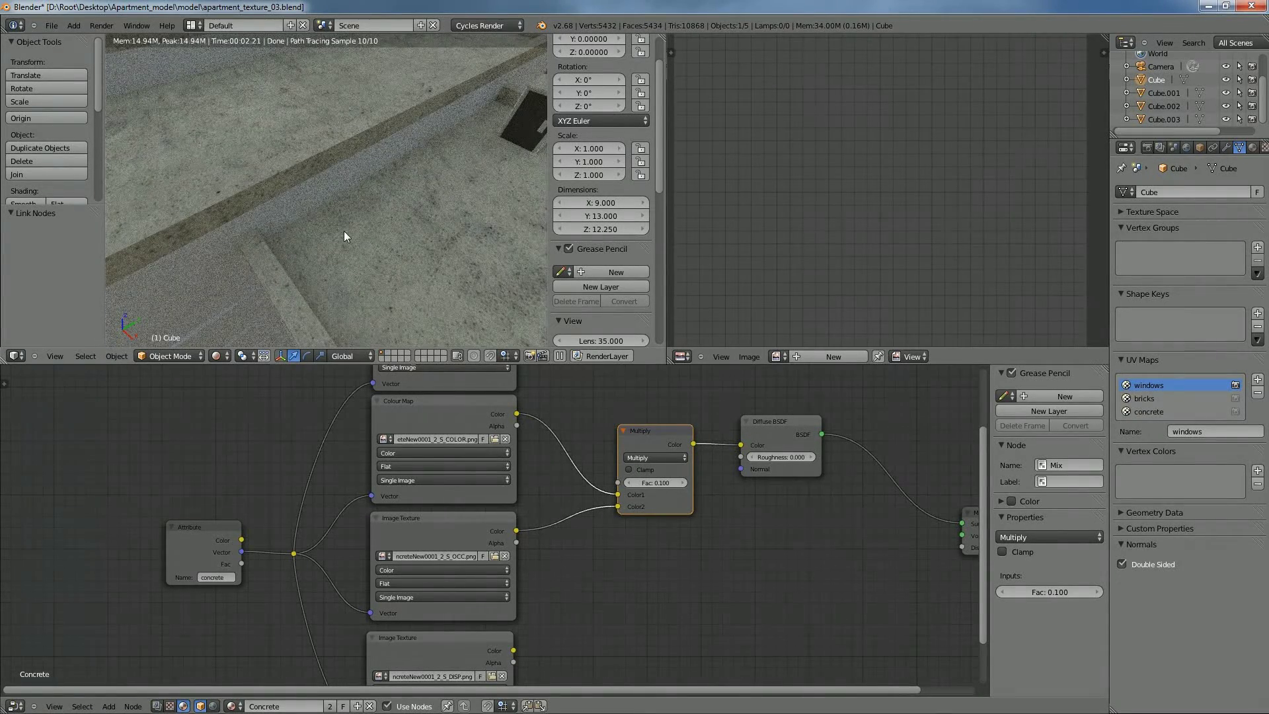
{"action": "scroll", "coordinate": [337, 220], "scroll_direction": "down", "scroll_amount": 4}
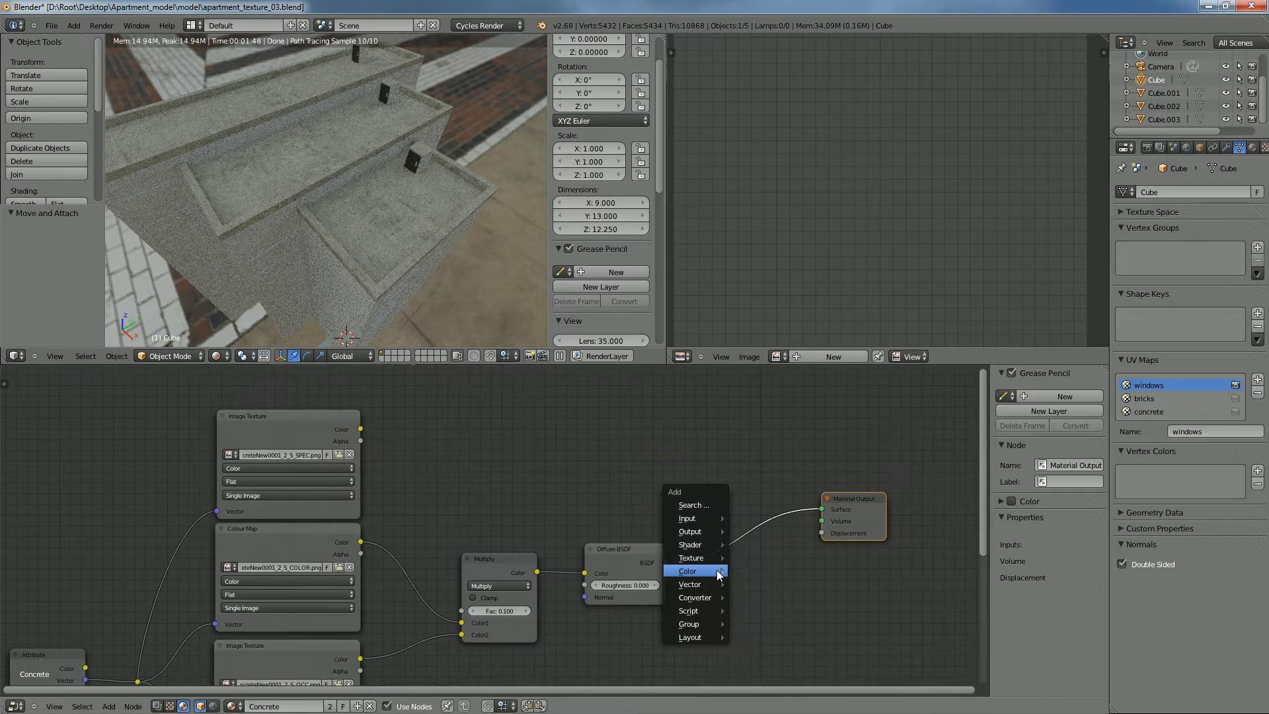
Insert a Mix Shader between the Diffuse BSDF and Material Output, and space out the surrounding nodes
{"action": "mouse_move", "coordinate": [719, 574]}
{"action": "mouse_move", "coordinate": [717, 545]}
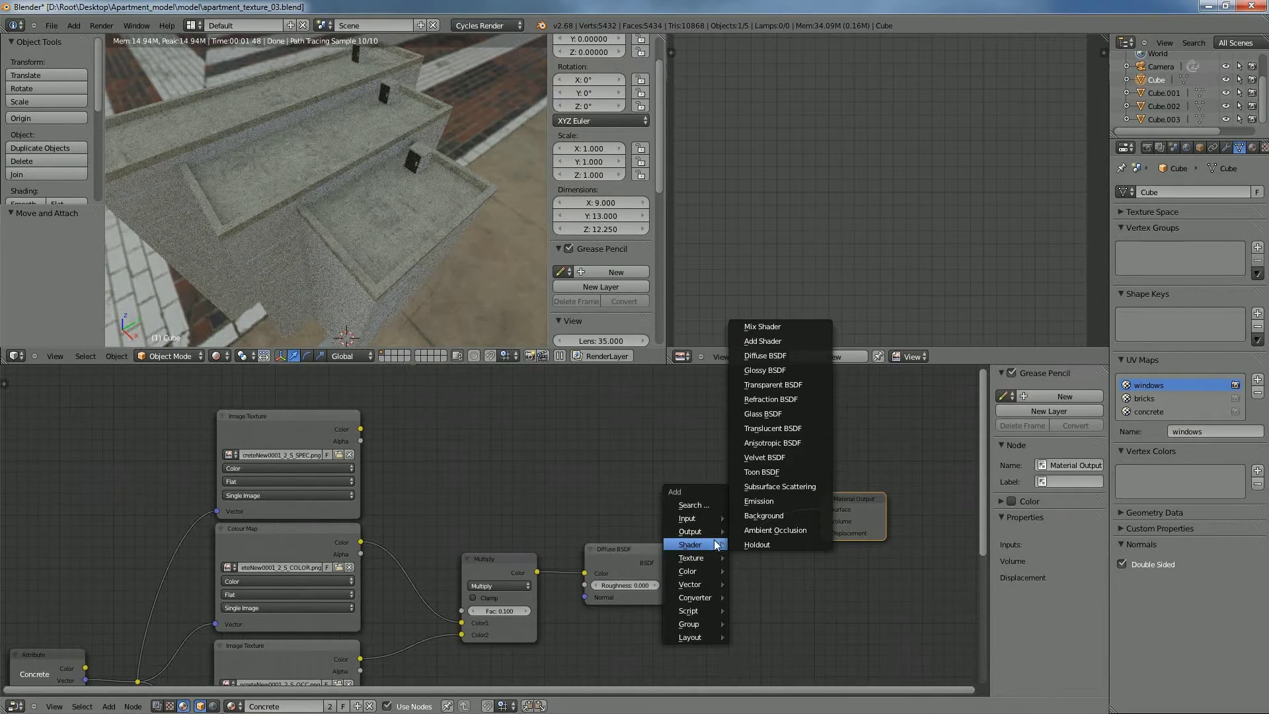
{"action": "left_click", "coordinate": [777, 331]}
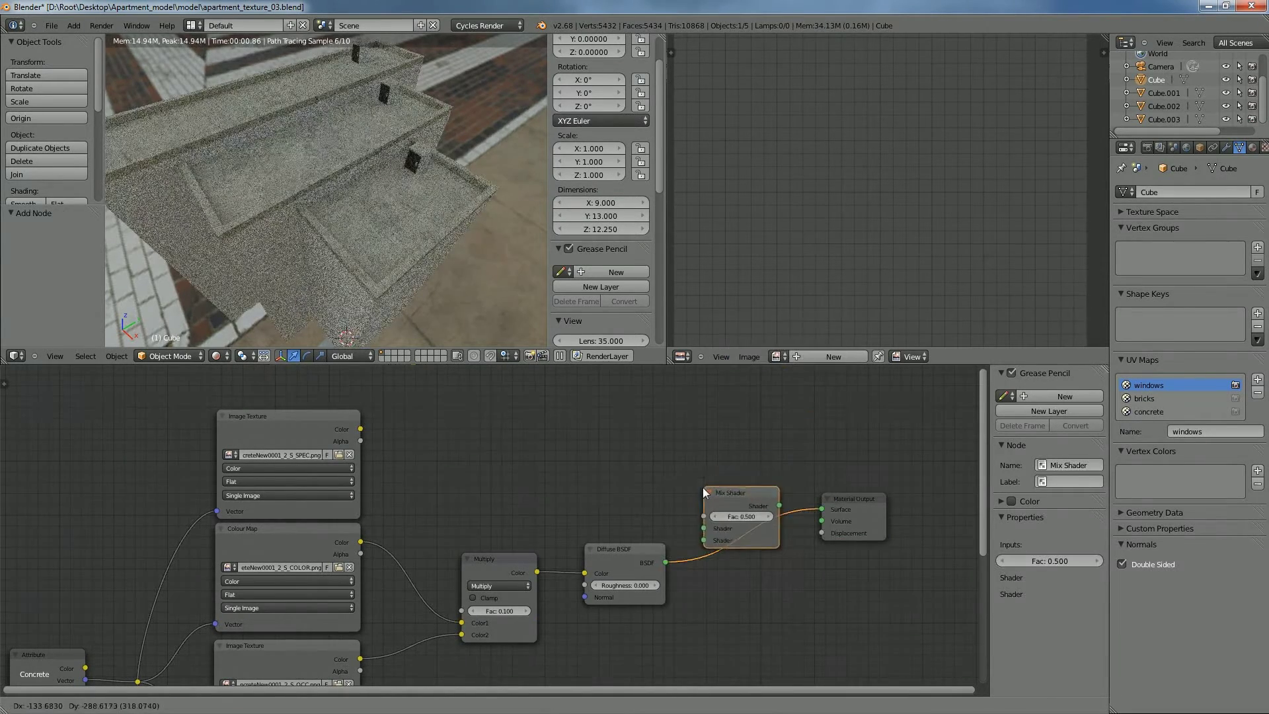
{"action": "left_click", "coordinate": [818, 532]}
{"action": "left_click_drag", "start_coordinate": [849, 518], "coordinate": [905, 536]}
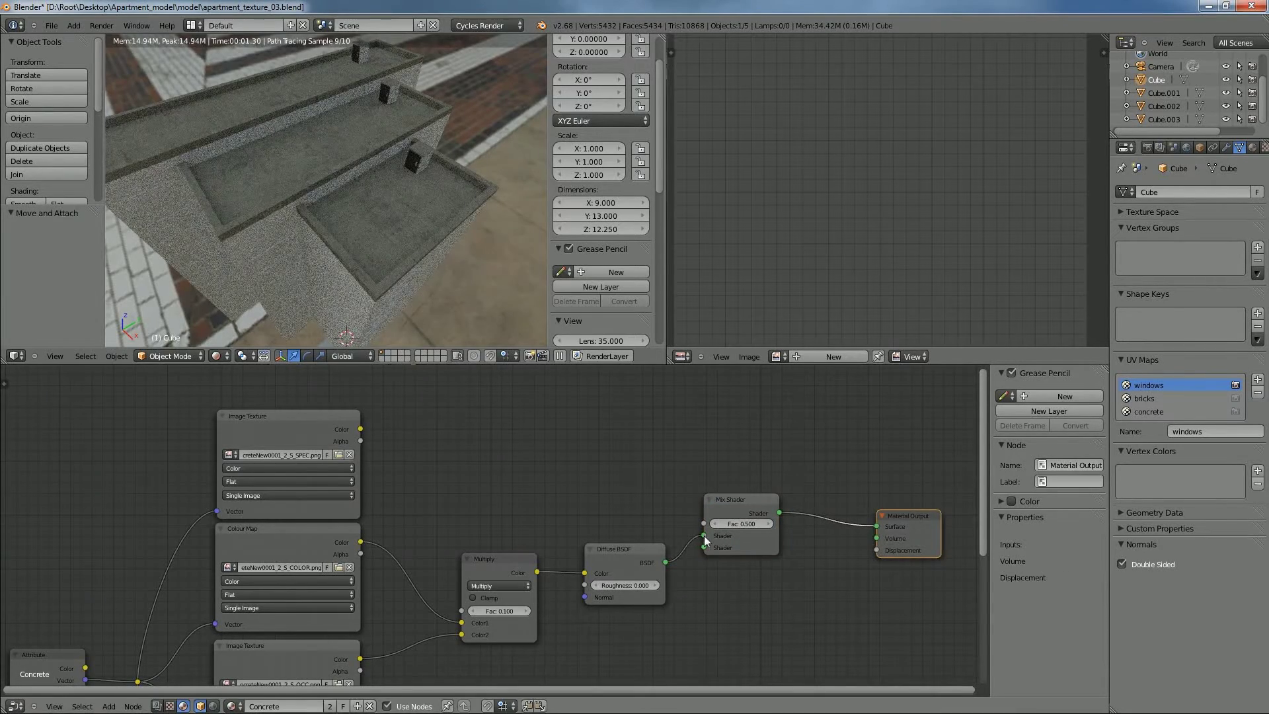
{"action": "left_click_drag", "start_coordinate": [638, 548], "coordinate": [634, 513]}
{"action": "left_click_drag", "start_coordinate": [489, 557], "coordinate": [476, 529]}
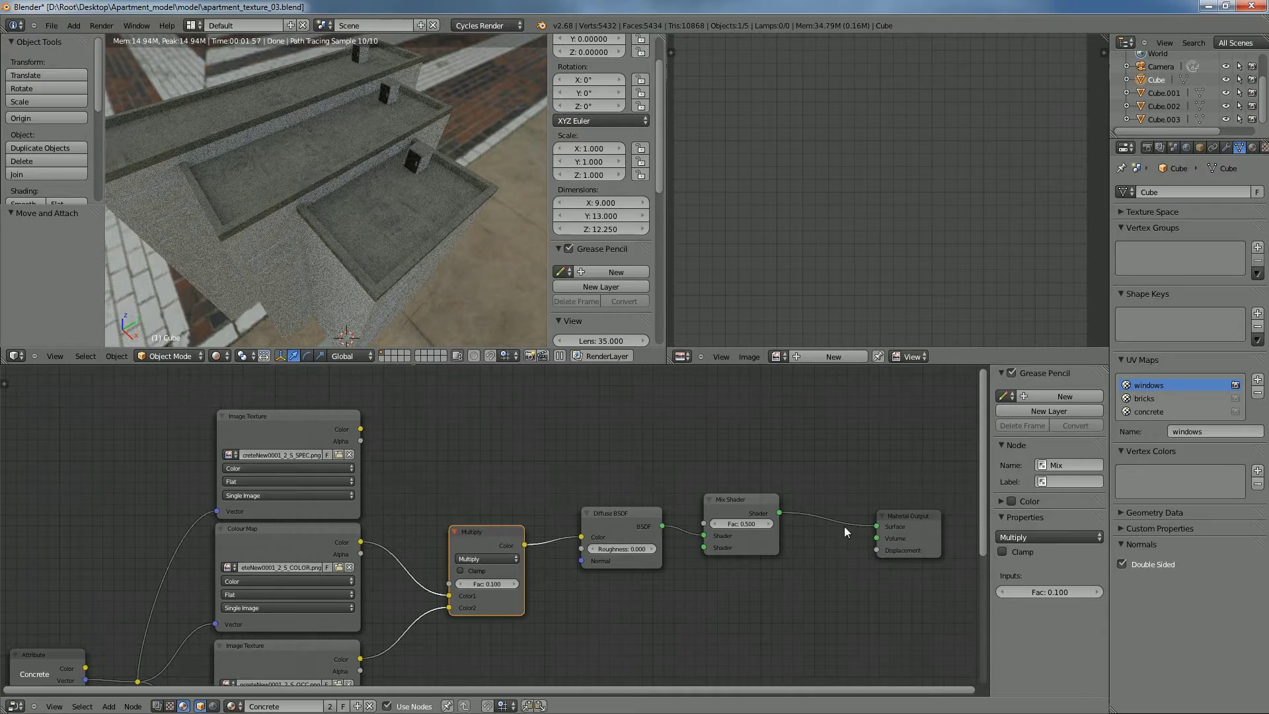
{"action": "scroll", "coordinate": [370, 284], "scroll_direction": "up", "scroll_amount": 5}
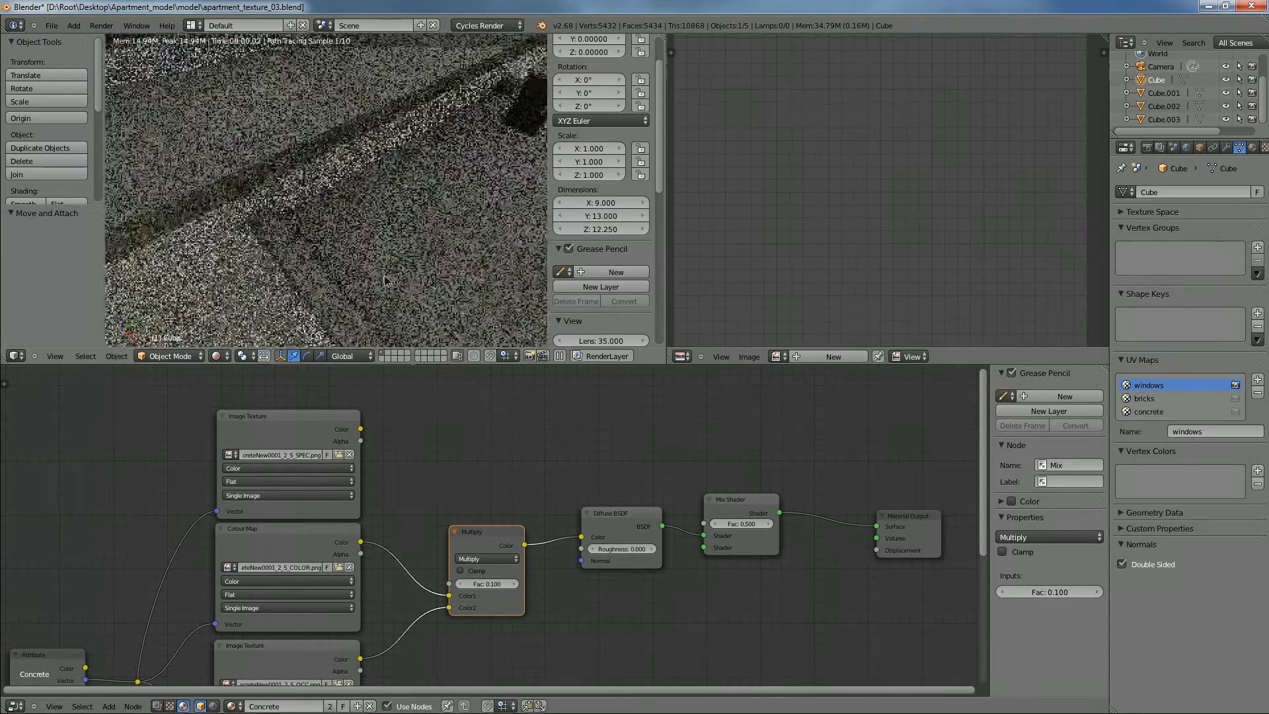
{"action": "scroll", "coordinate": [379, 274], "scroll_direction": "down", "scroll_amount": 6}
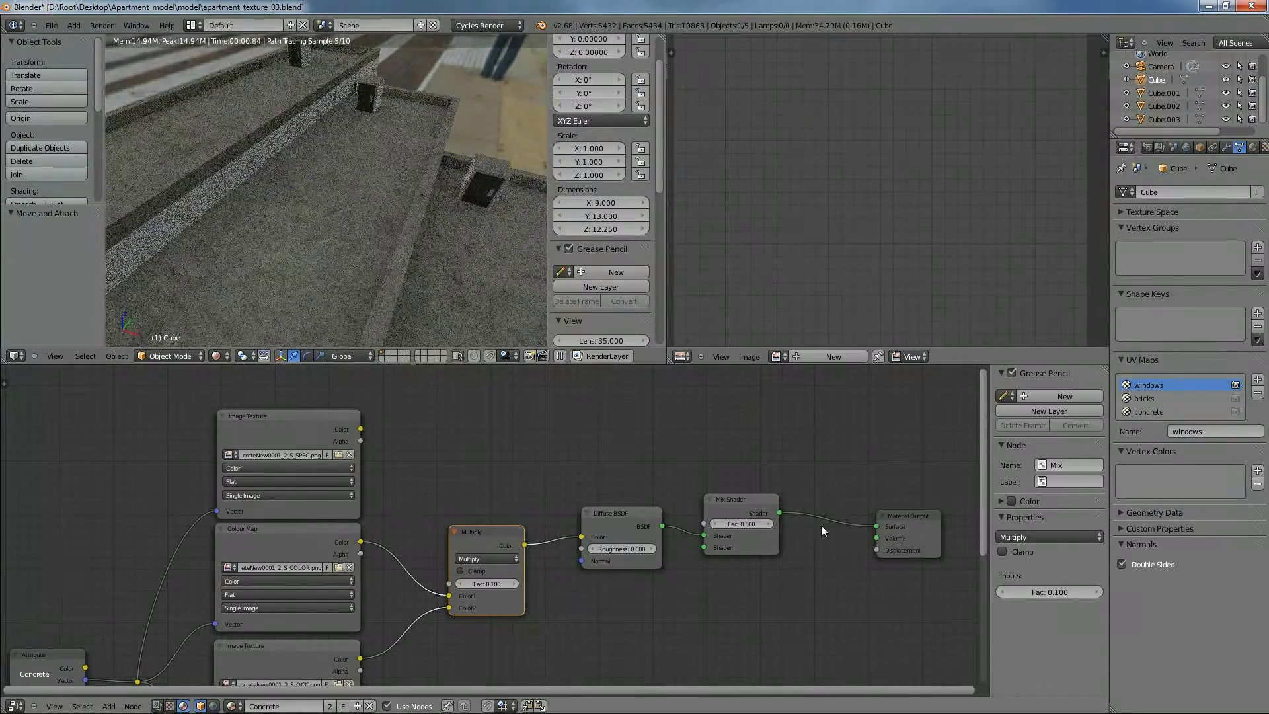
Add a Glossy BSDF below the Diffuse BSDF and connect it to the Mix Shader's second Shader input
{"action": "middle_click_drag", "start_coordinate": [639, 564], "coordinate": [677, 529]}
{"action": "key", "text": "shift+a"}
{"action": "mouse_move", "coordinate": [678, 531]}
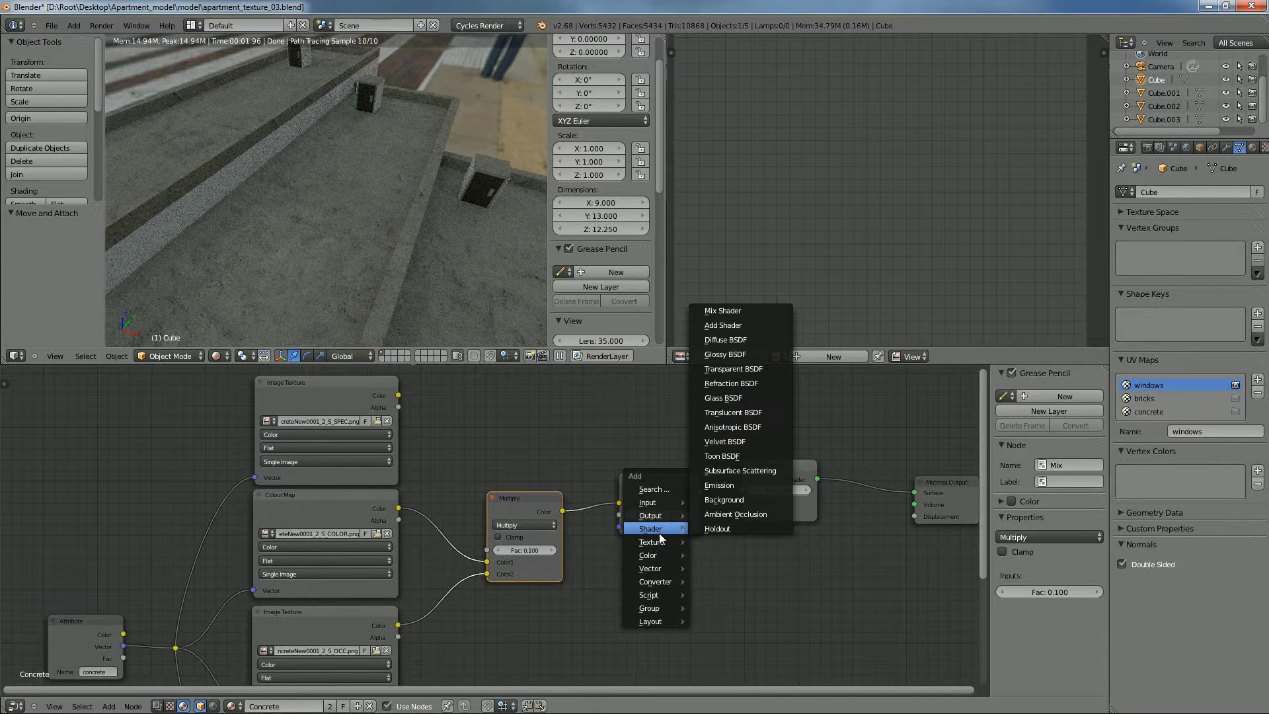
{"action": "left_click", "coordinate": [738, 353]}
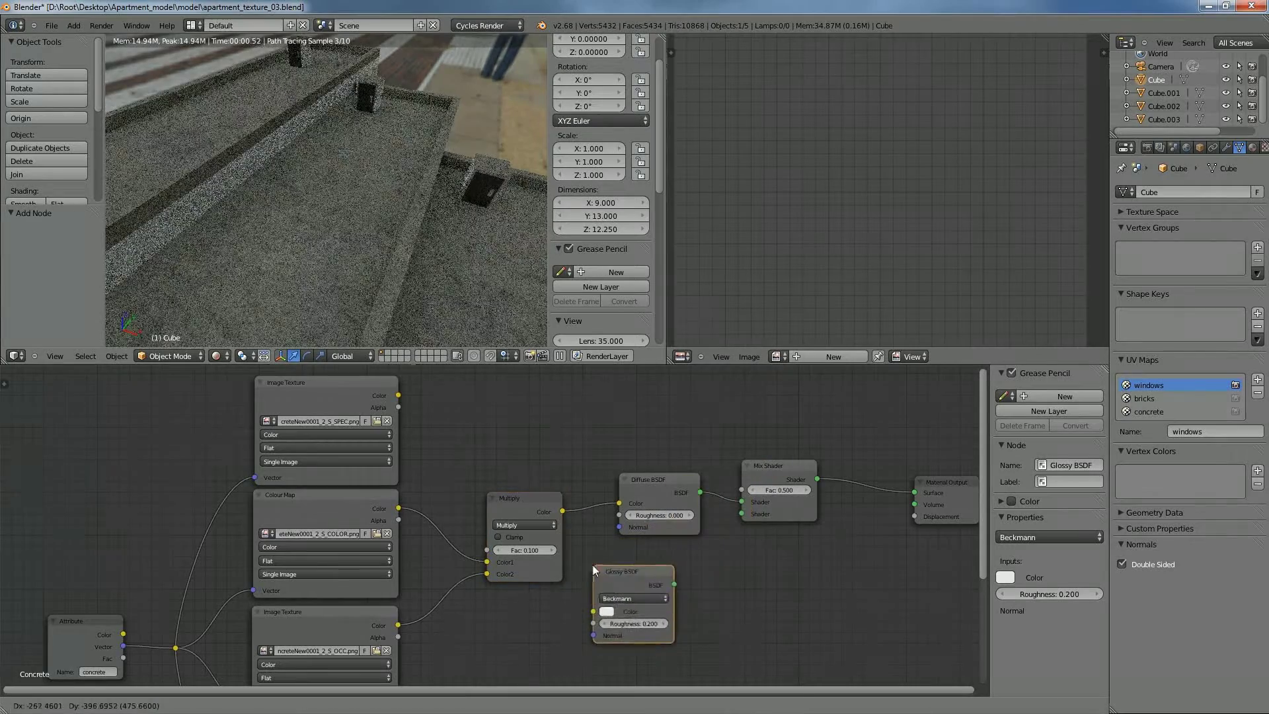
{"action": "left_click", "coordinate": [621, 558]}
{"action": "left_click_drag", "start_coordinate": [701, 572], "coordinate": [742, 514]}
{"action": "middle_click_drag", "start_coordinate": [733, 442], "coordinate": [743, 489]}
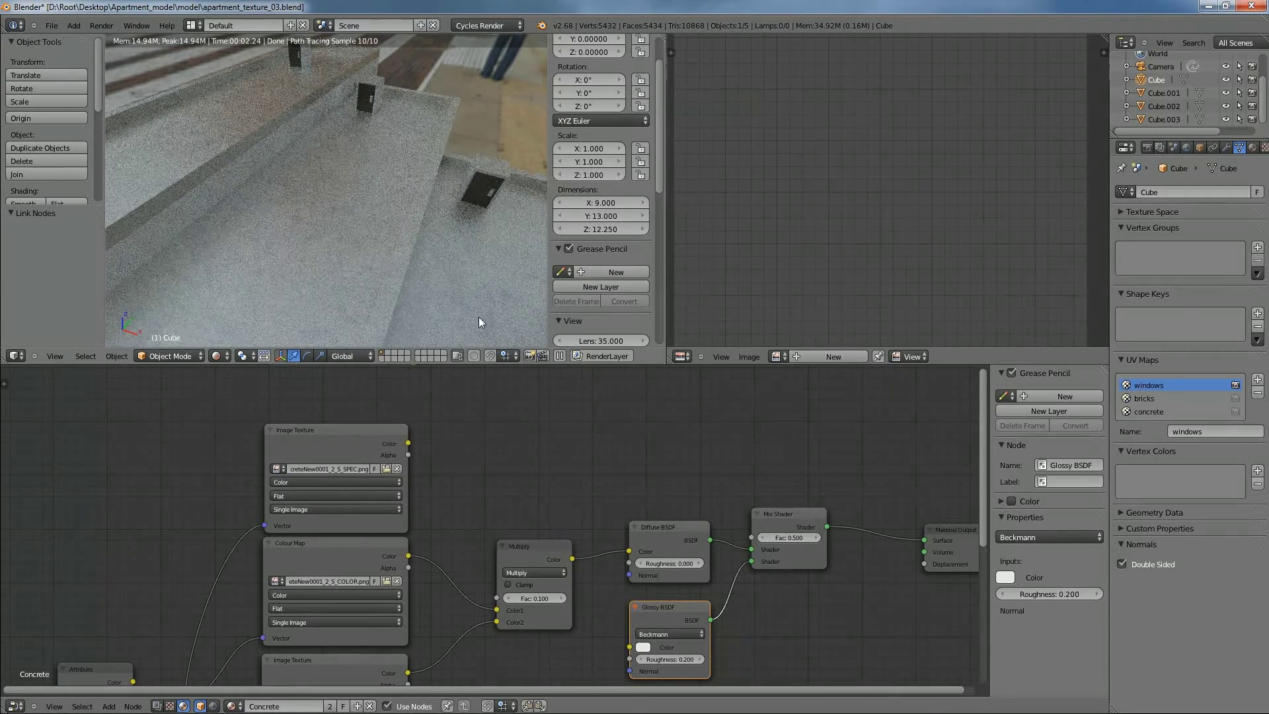
{"action": "scroll", "coordinate": [435, 272], "scroll_direction": "down", "scroll_amount": 5}
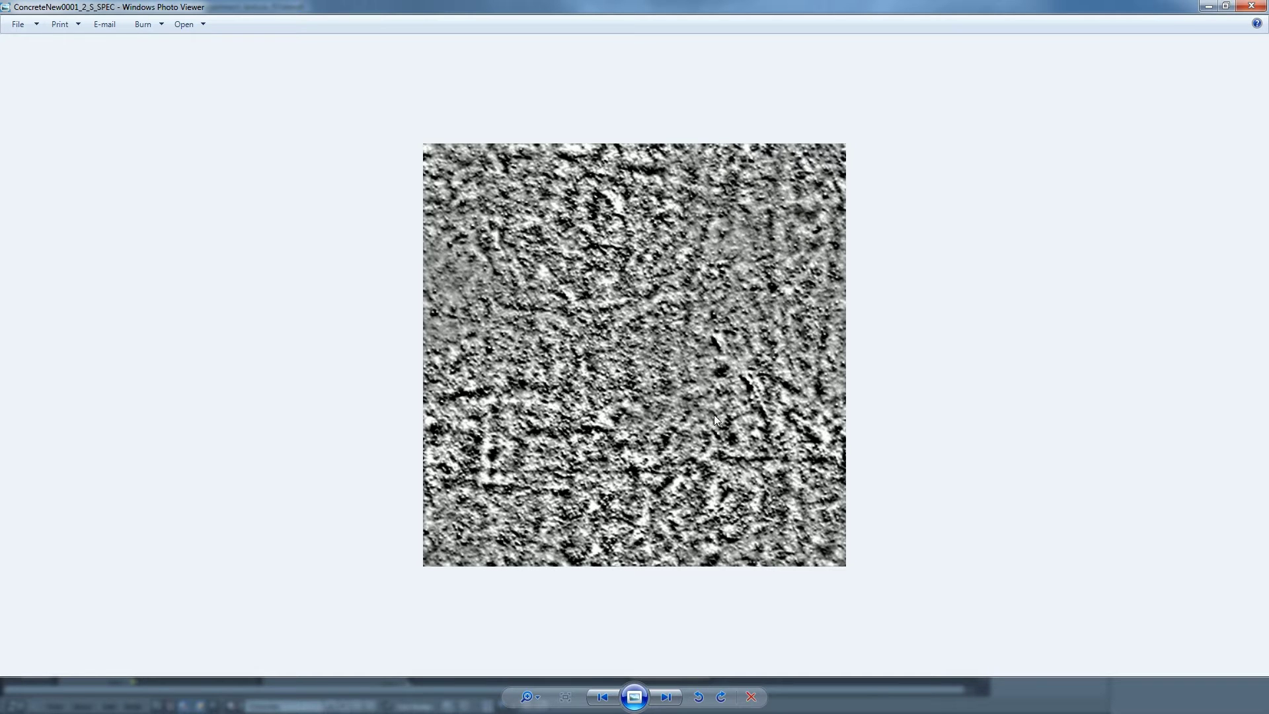
Close the SPEC image preview, return to Blender and connect the SPEC texture's Color output to the Mix Shader's Fac input
{"action": "left_click", "coordinate": [1260, 7]}
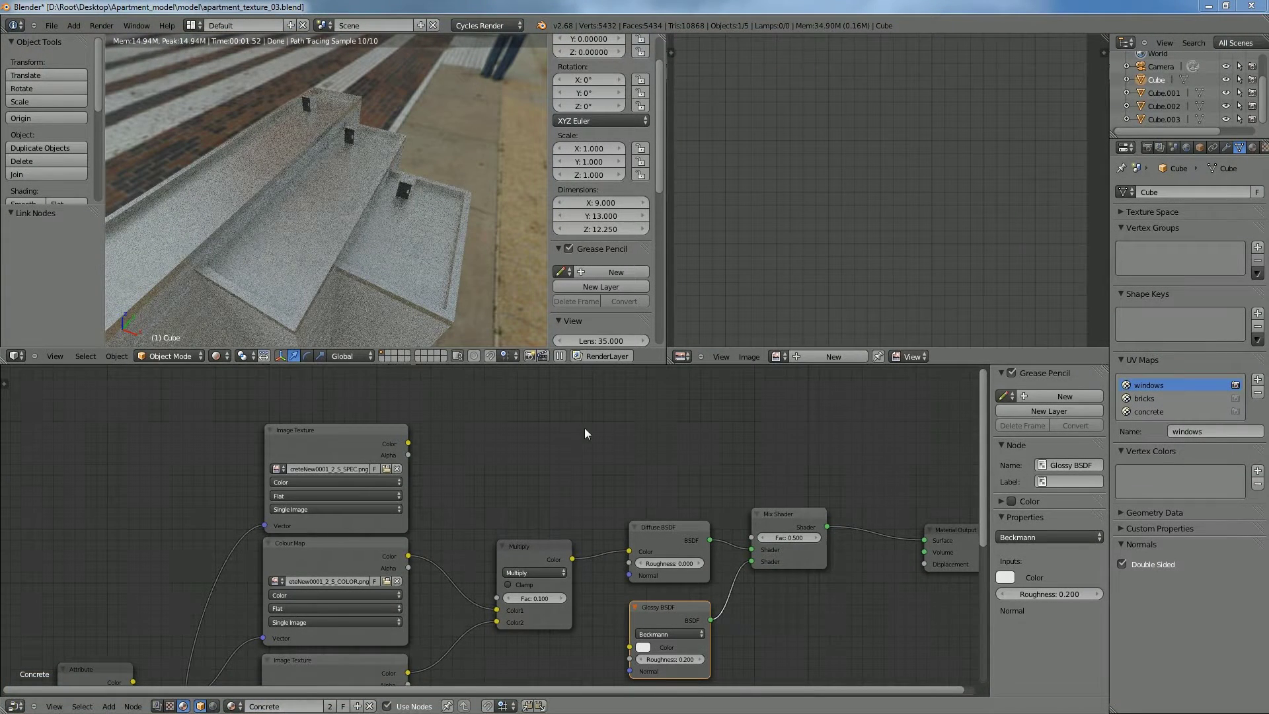
{"action": "middle_click_drag", "start_coordinate": [739, 428], "coordinate": [624, 430]}
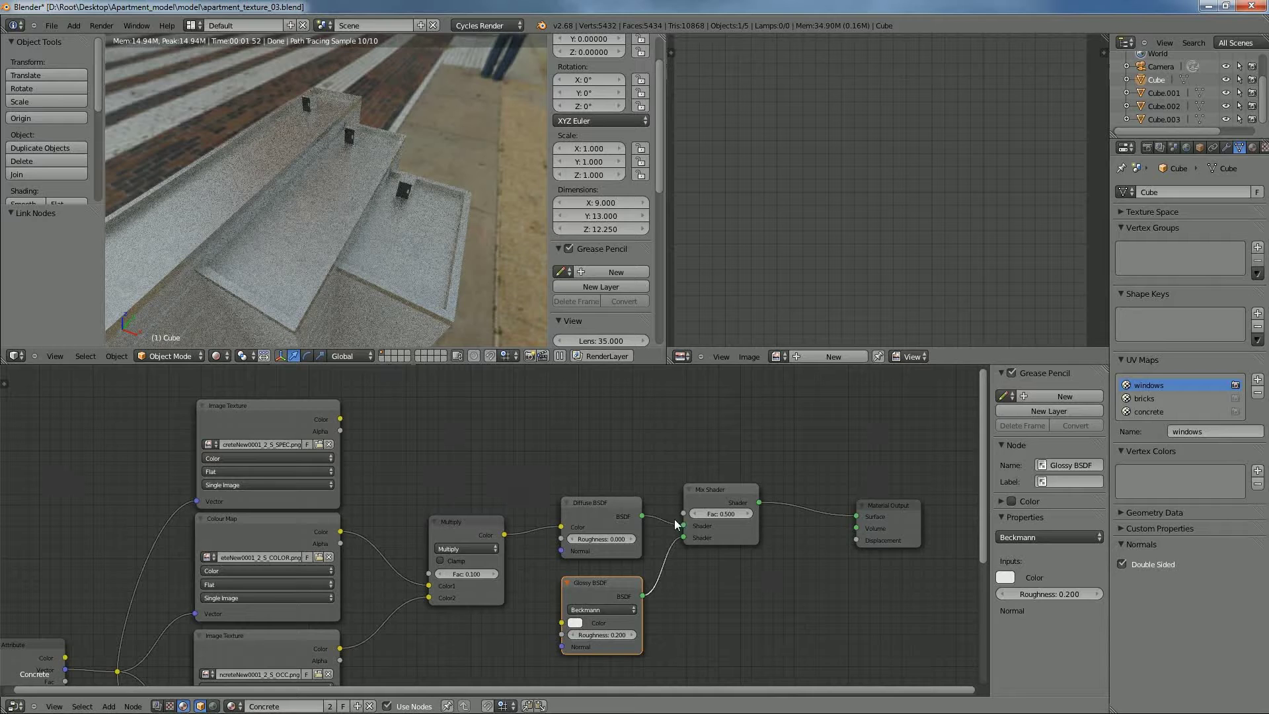
{"action": "middle_click_drag", "start_coordinate": [577, 418], "coordinate": [624, 465]}
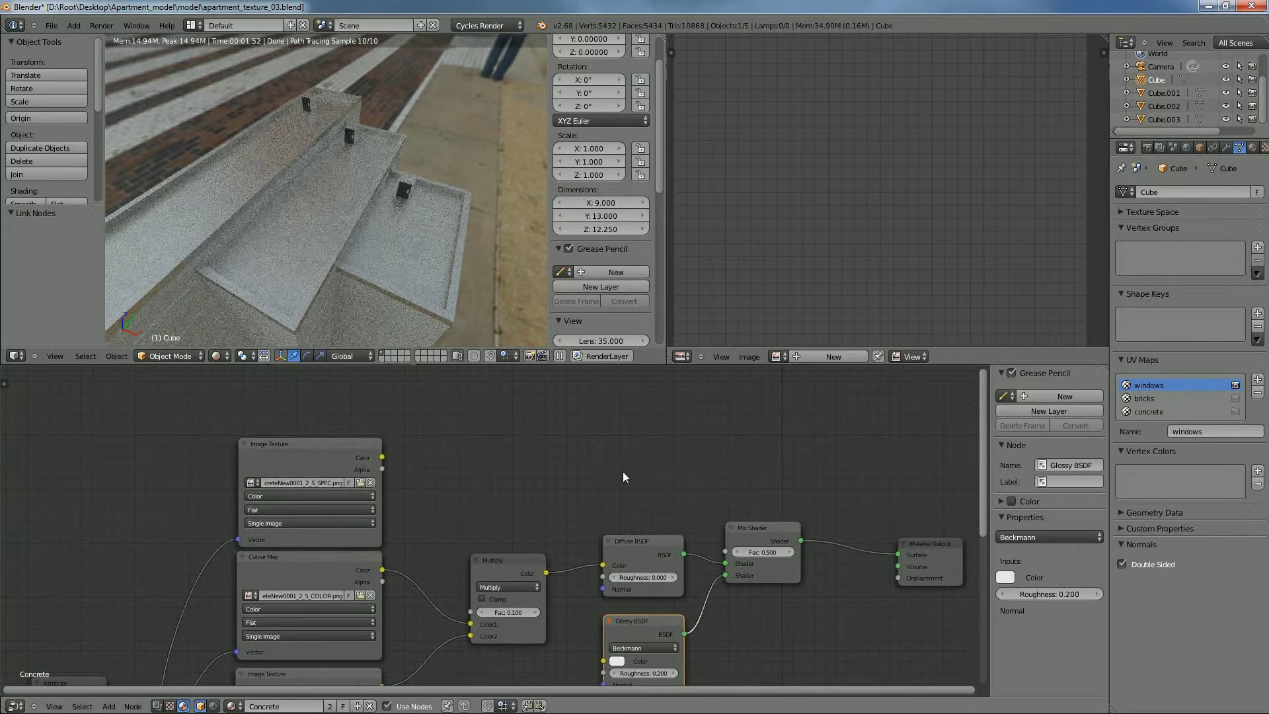
{"action": "scroll", "coordinate": [561, 509], "scroll_direction": "down", "scroll_amount": 1}
{"action": "key", "text": "shift+a"}
{"action": "mouse_move", "coordinate": [515, 448]}
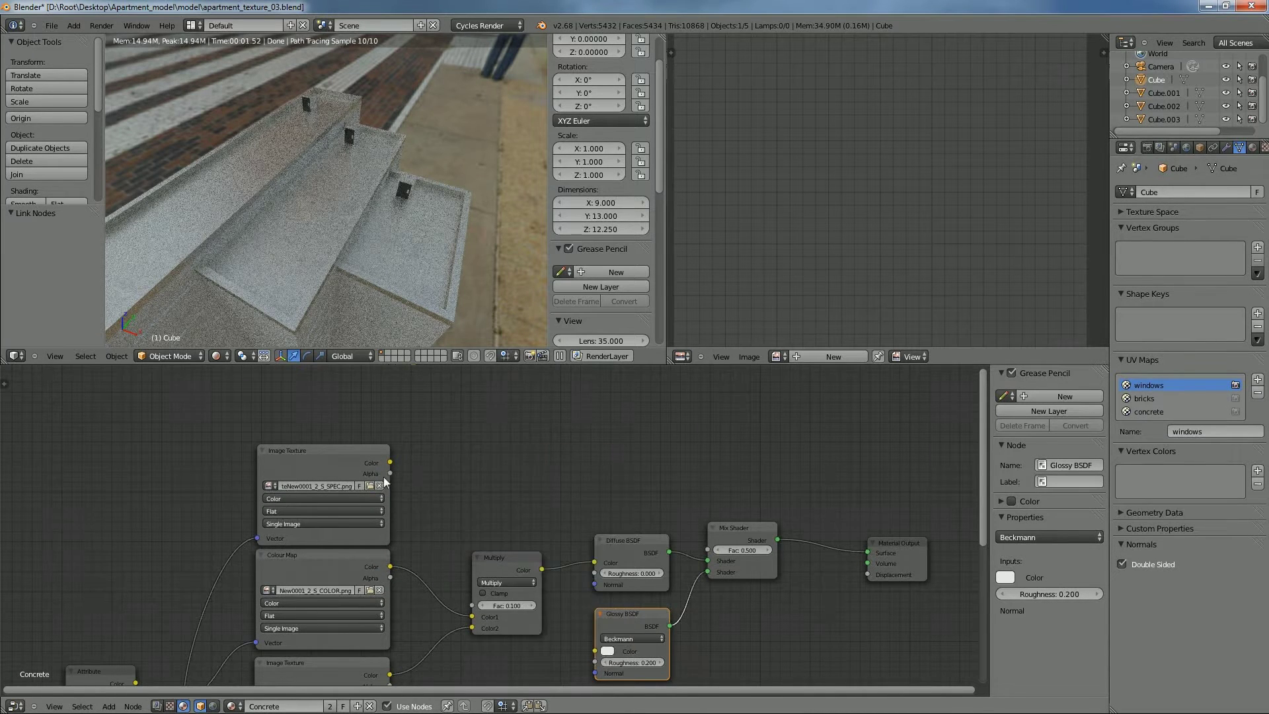
{"action": "left_click_drag", "start_coordinate": [415, 467], "coordinate": [714, 552]}
{"action": "scroll", "coordinate": [628, 476], "scroll_direction": "up", "scroll_amount": 2}
{"action": "scroll", "coordinate": [379, 252], "scroll_direction": "up", "scroll_amount": 3}
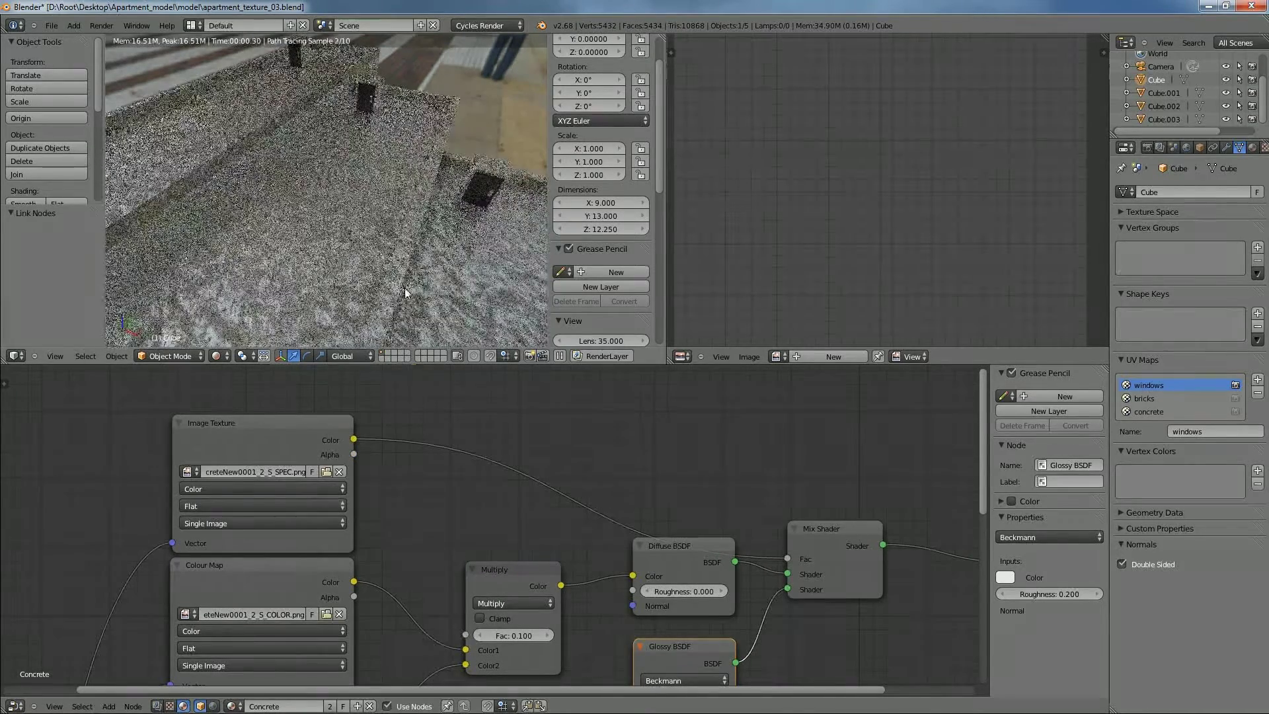
{"action": "scroll", "coordinate": [454, 312], "scroll_direction": "up", "scroll_amount": 2}
{"action": "scroll", "coordinate": [452, 310], "scroll_direction": "up", "scroll_amount": 4}
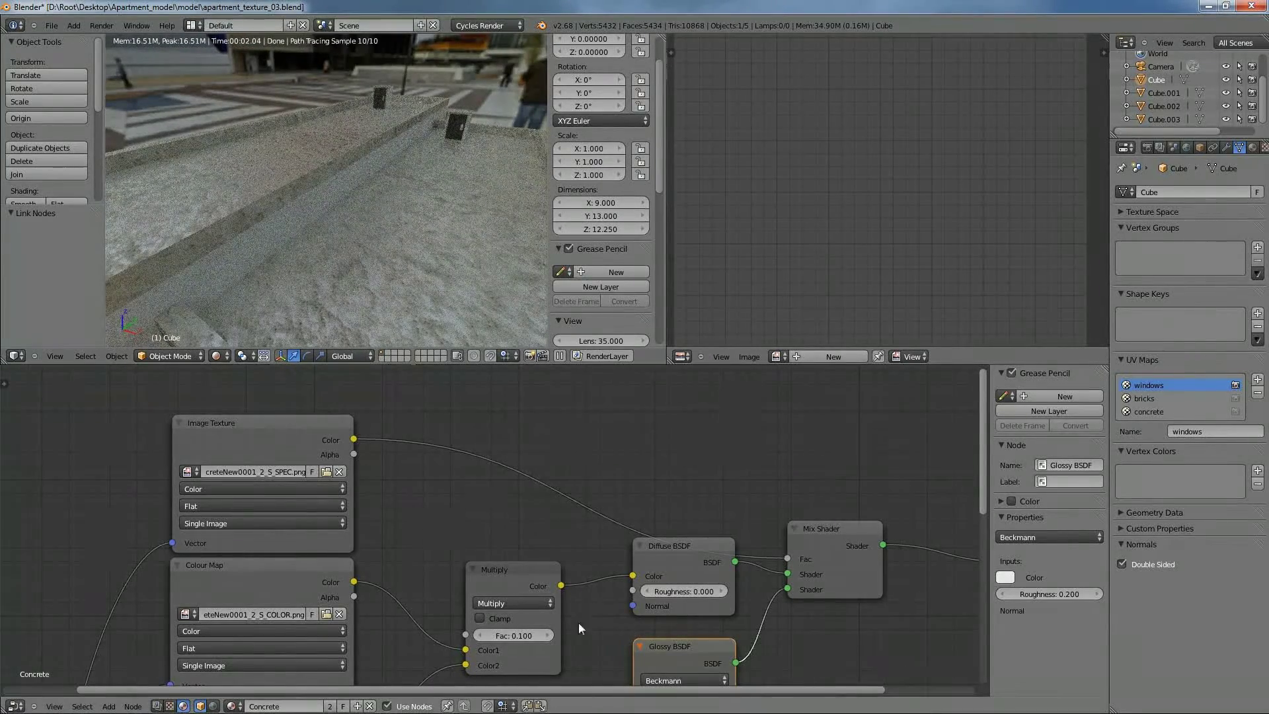
Set the Glossy BSDF's roughness to 0.000 and view the roof's reflections from another angle
{"action": "middle_click_drag", "start_coordinate": [554, 575], "coordinate": [516, 527]}
{"action": "middle_click_drag", "start_coordinate": [636, 572], "coordinate": [575, 537]}
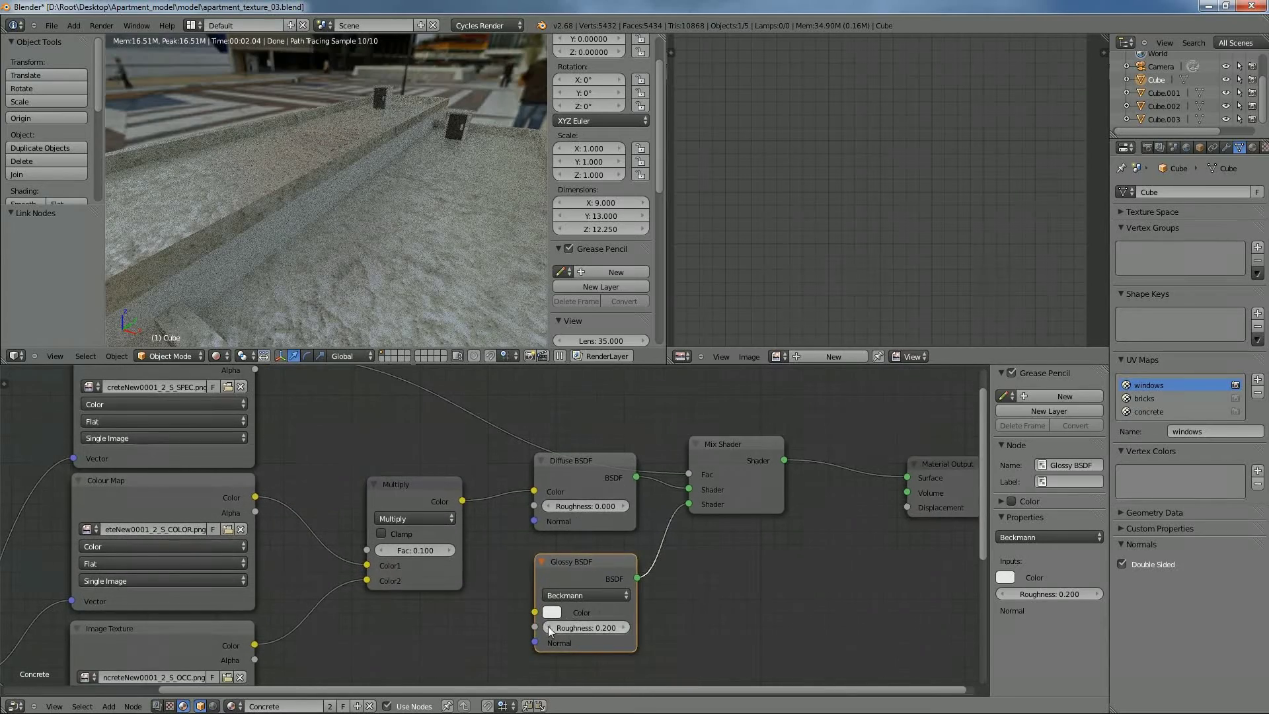
{"action": "left_click_drag", "start_coordinate": [548, 628], "coordinate": [522, 628]}
{"action": "middle_click_drag", "start_coordinate": [454, 292], "coordinate": [518, 265]}
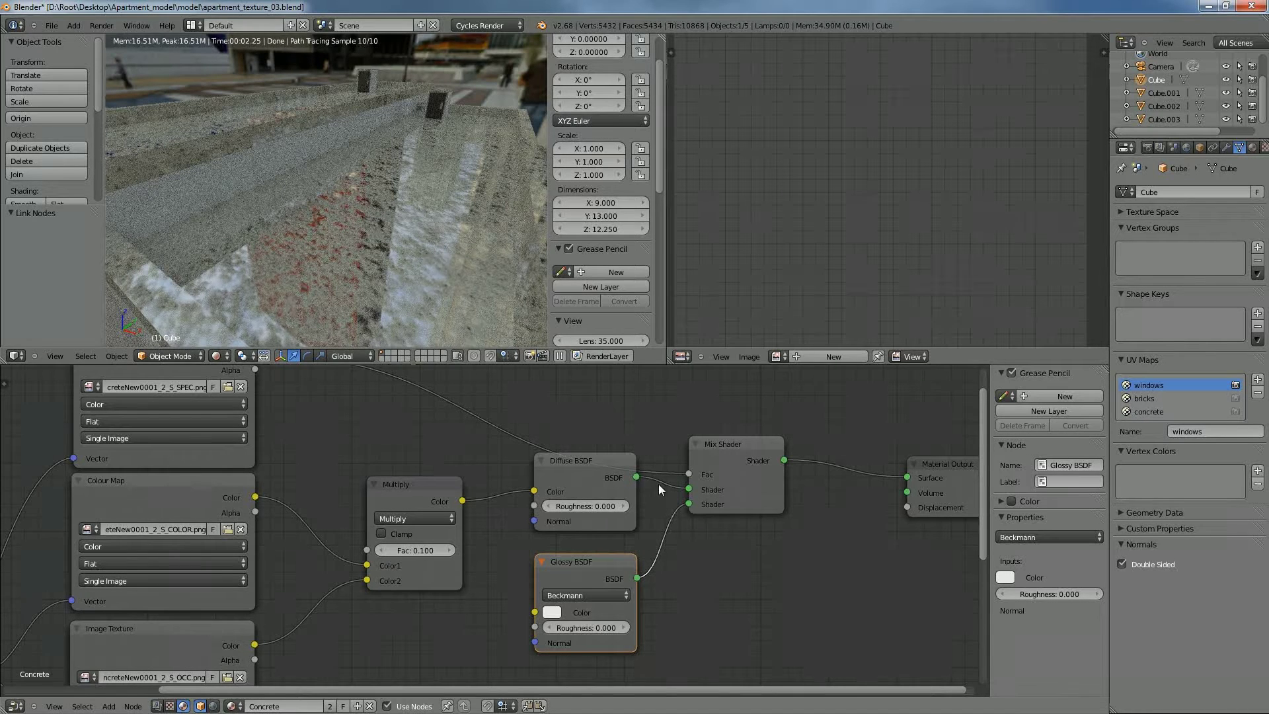
Move the Mix Shader higher and insert a ColorRamp node on the link between the SPEC texture and its Fac input
{"action": "left_click_drag", "start_coordinate": [764, 452], "coordinate": [779, 417]}
{"action": "middle_click_drag", "start_coordinate": [519, 404], "coordinate": [497, 499]}
{"action": "key", "text": "shift+a"}
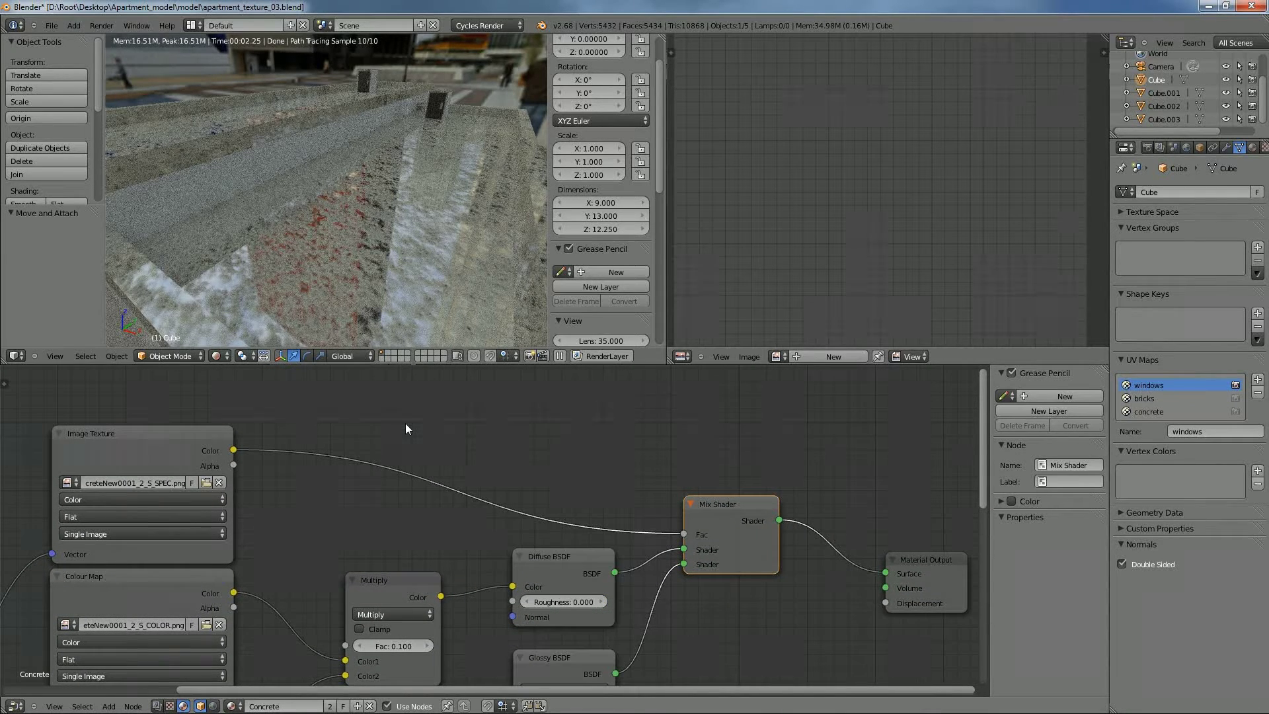
{"action": "key", "text": "shift+a"}
{"action": "mouse_move", "coordinate": [388, 477]}
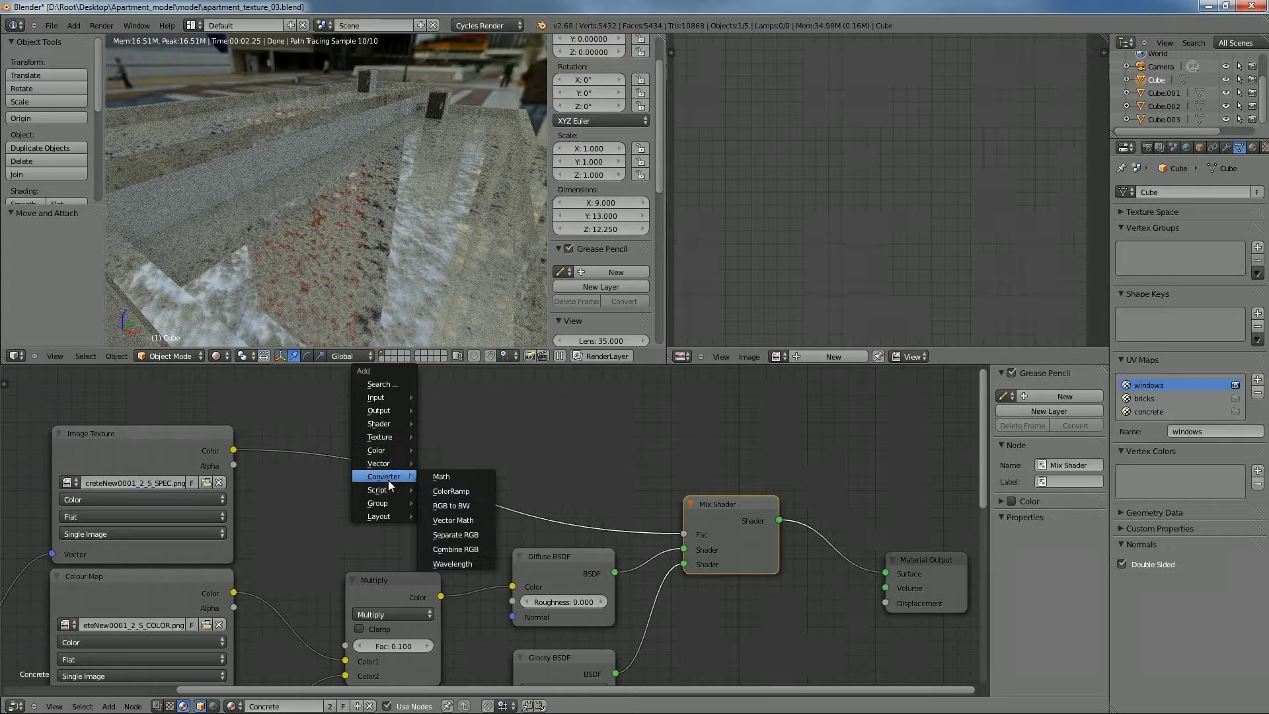
{"action": "left_click", "coordinate": [447, 490]}
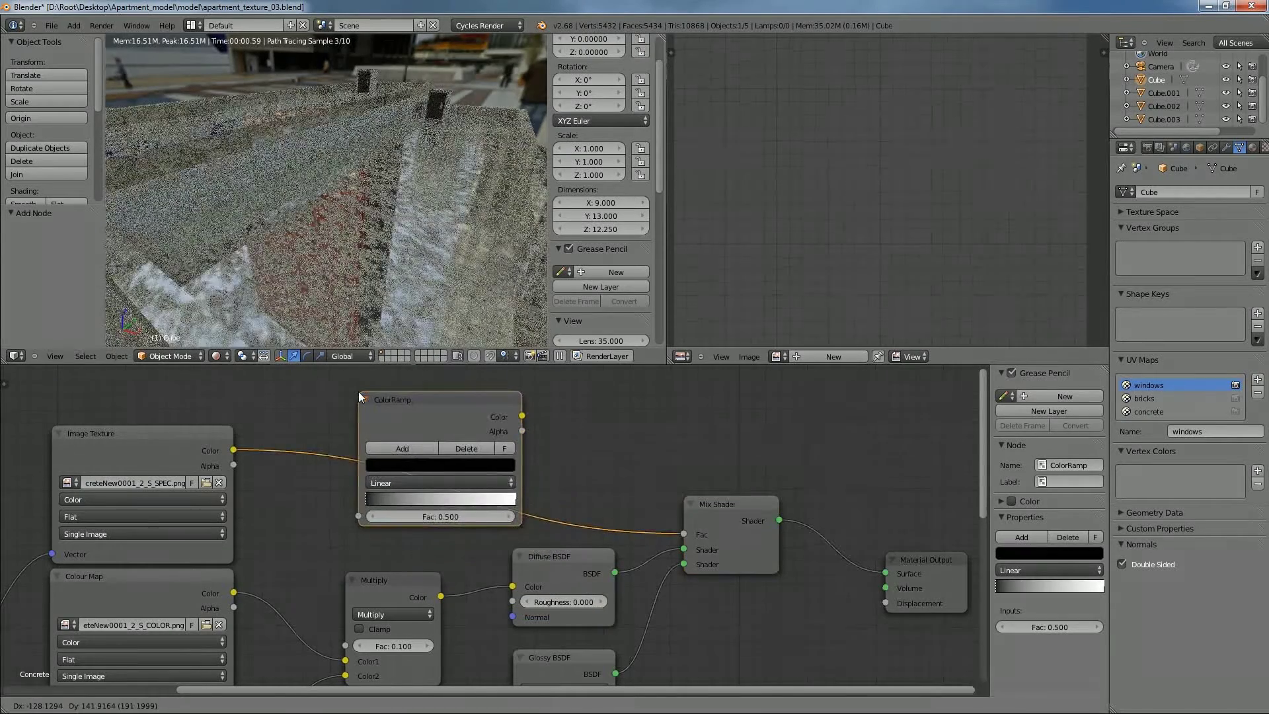
{"action": "left_click", "coordinate": [359, 395]}
{"action": "middle_click_drag", "start_coordinate": [632, 422], "coordinate": [693, 435]}
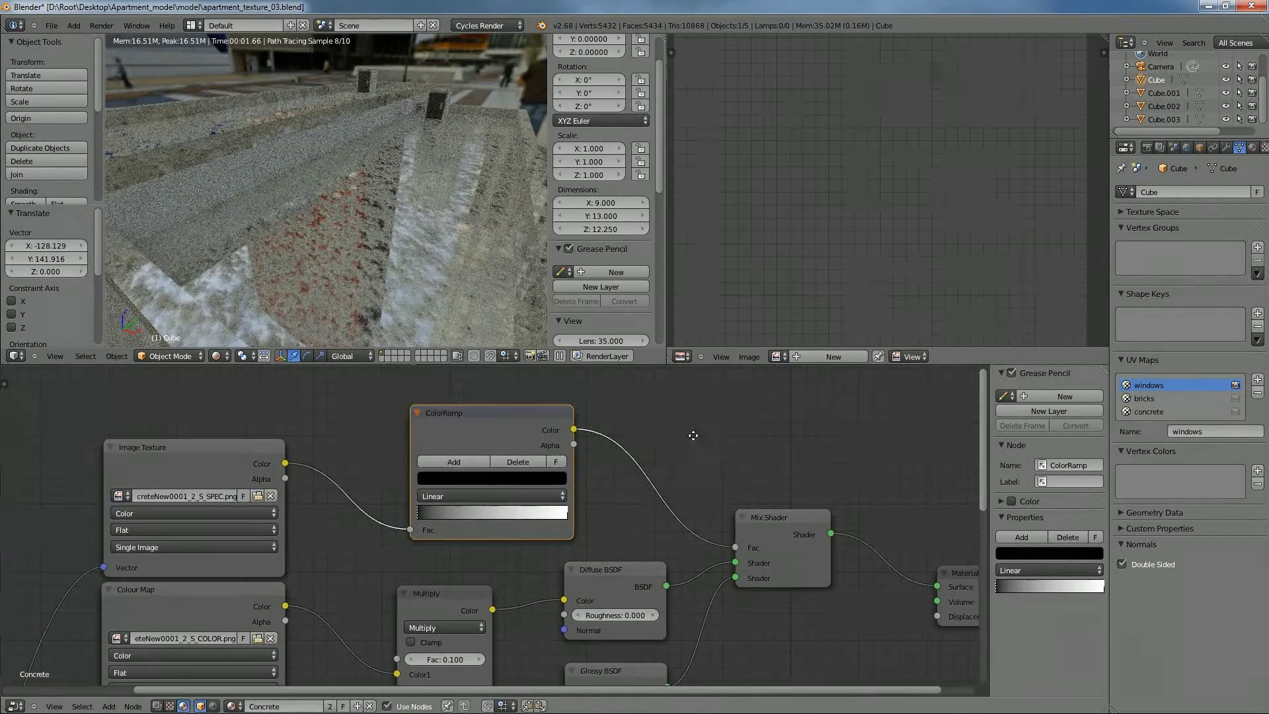
Darken the ColorRamp's white stop to a grey with a value of about 0.195
{"action": "left_click", "coordinate": [566, 515]}
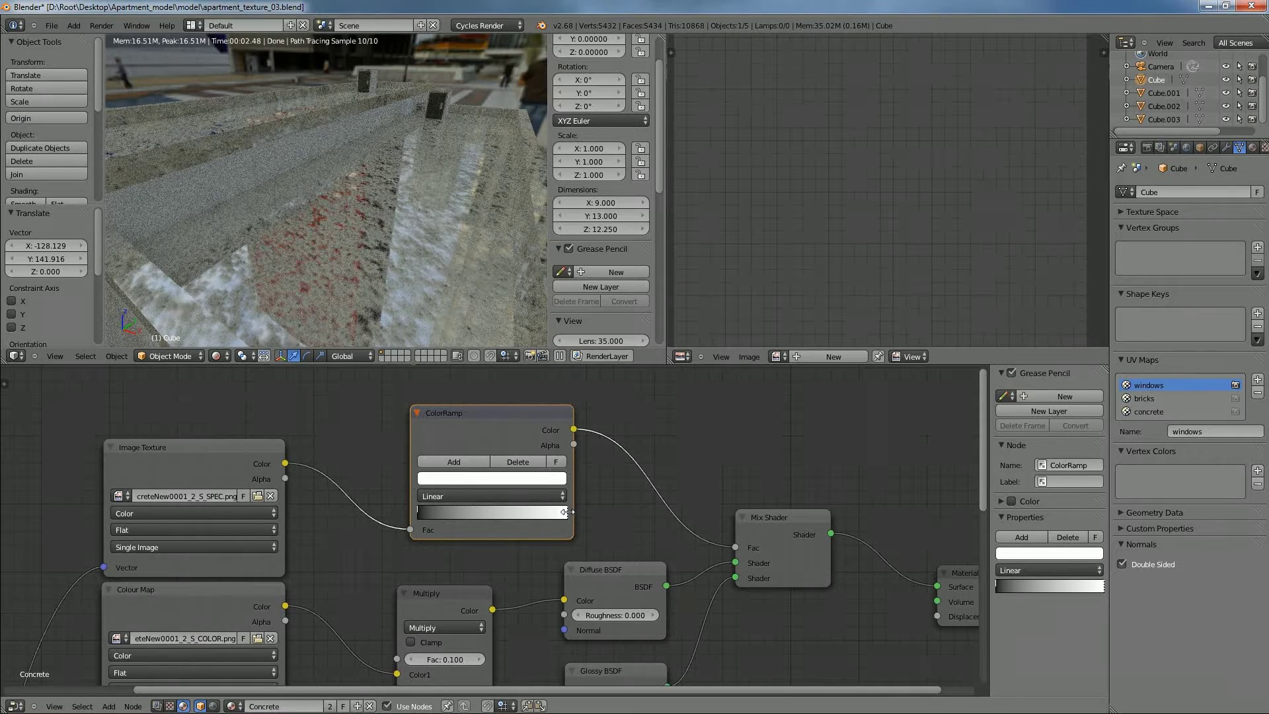
{"action": "left_click", "coordinate": [538, 479]}
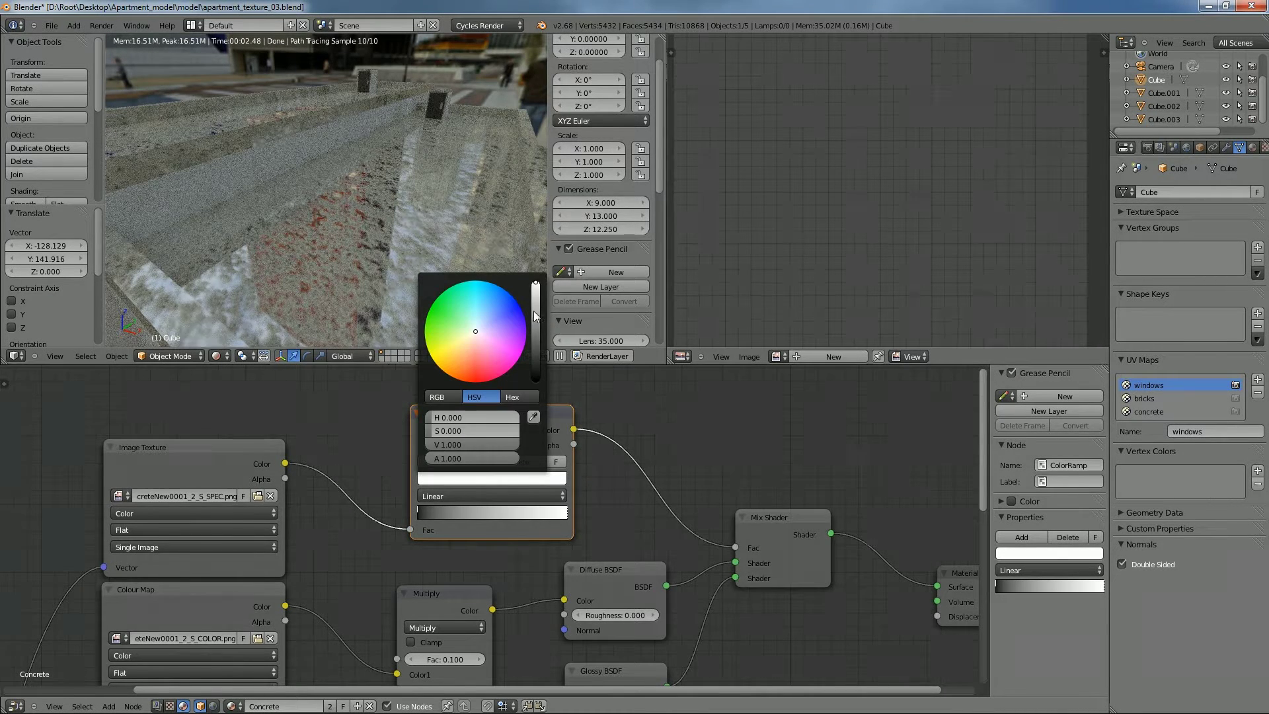
{"action": "left_click_drag", "start_coordinate": [539, 292], "coordinate": [535, 333]}
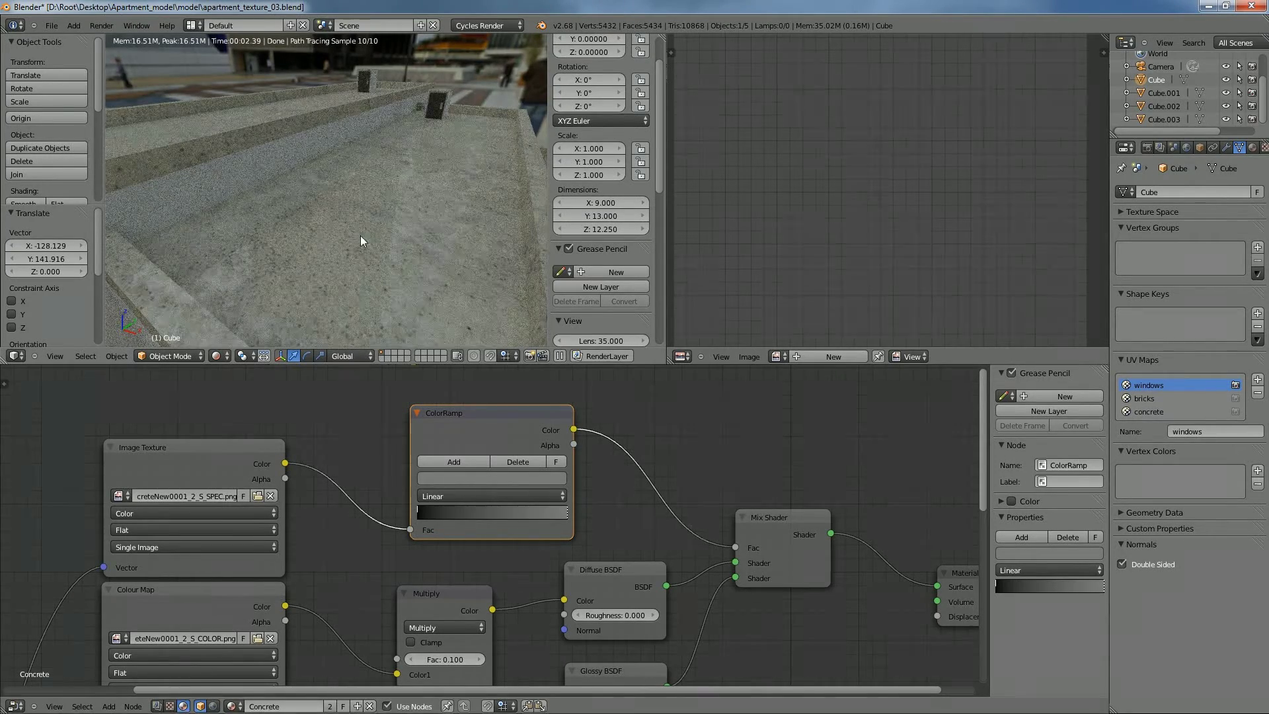
Examine the roof's toned-down reflections in the rendered view from several angles and distances
{"action": "scroll", "coordinate": [308, 235], "scroll_direction": "down", "scroll_amount": 4}
{"action": "scroll", "coordinate": [419, 265], "scroll_direction": "up", "scroll_amount": 4}
{"action": "middle_click_drag", "start_coordinate": [419, 266], "coordinate": [446, 267]}
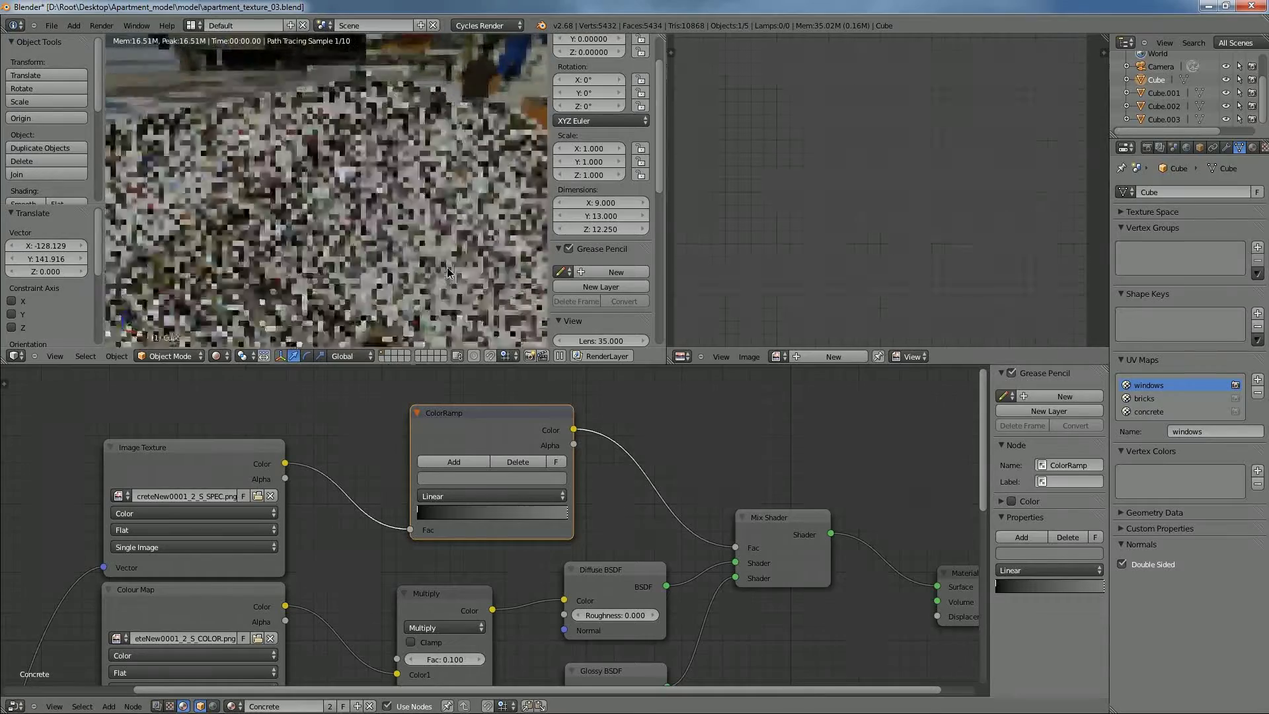
{"action": "middle_click_drag", "start_coordinate": [602, 599], "coordinate": [585, 571]}
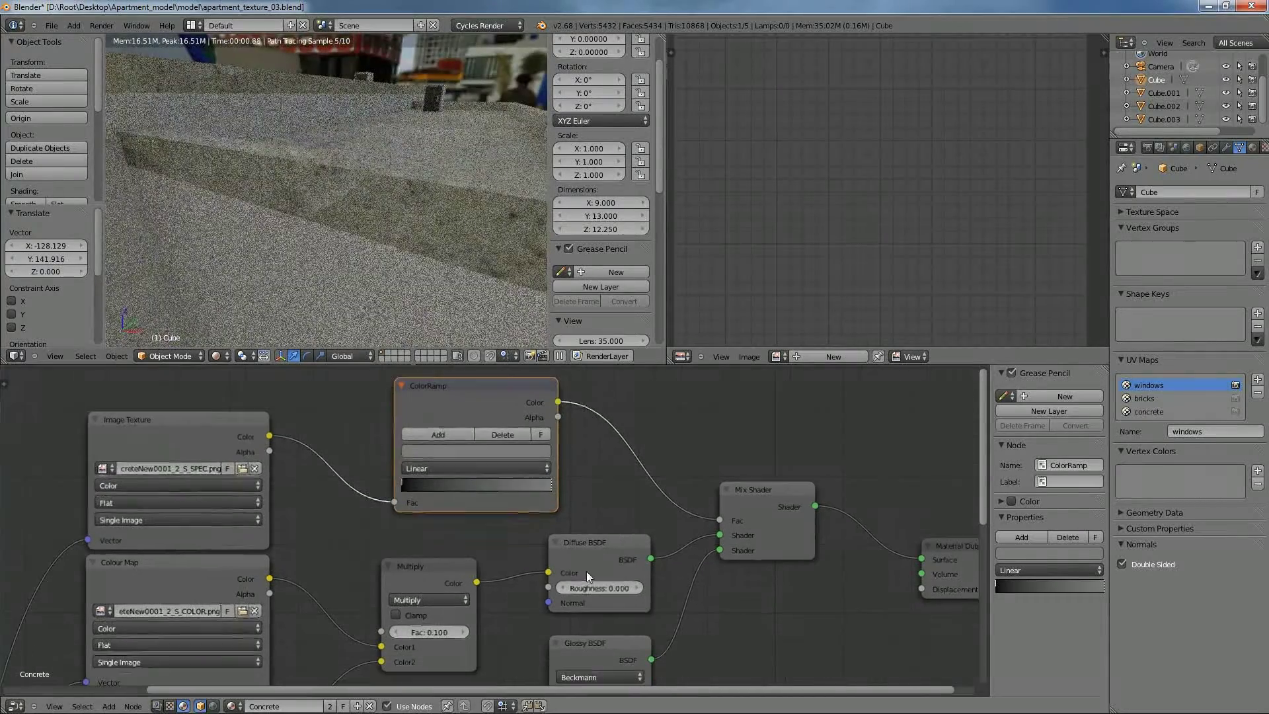
{"action": "middle_click_drag", "start_coordinate": [465, 249], "coordinate": [494, 267]}
{"action": "scroll", "coordinate": [492, 284], "scroll_direction": "up", "scroll_amount": 4}
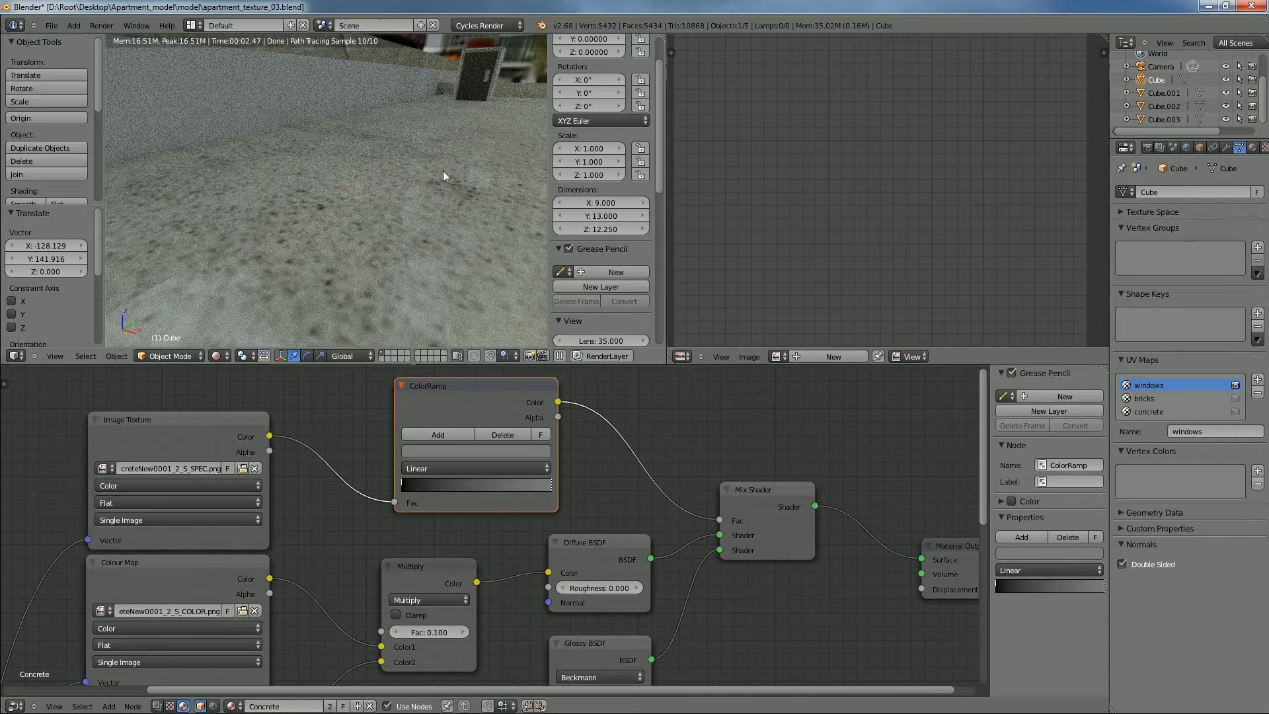
{"action": "scroll", "coordinate": [443, 171], "scroll_direction": "down", "scroll_amount": 3}
{"action": "middle_click_drag", "start_coordinate": [385, 192], "coordinate": [402, 209]}
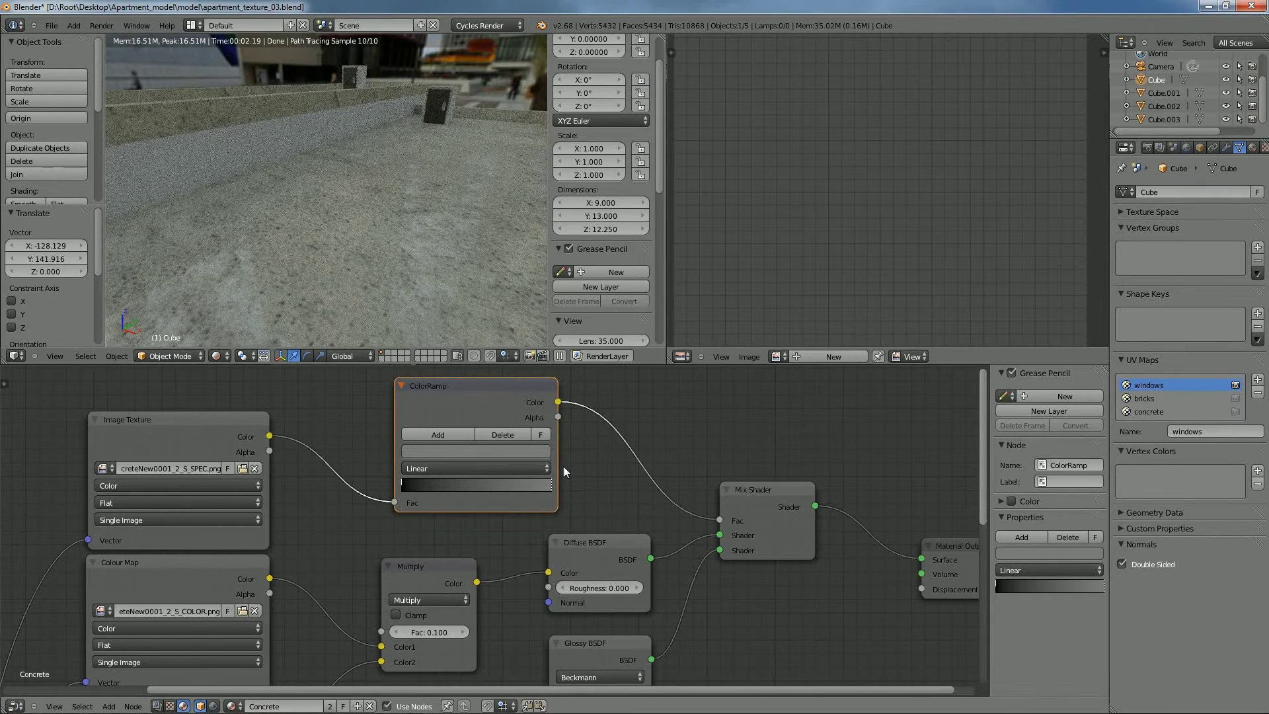
Set the Glossy BSDF's roughness to 0.100
{"action": "middle_click_drag", "start_coordinate": [689, 654], "coordinate": [696, 591]}
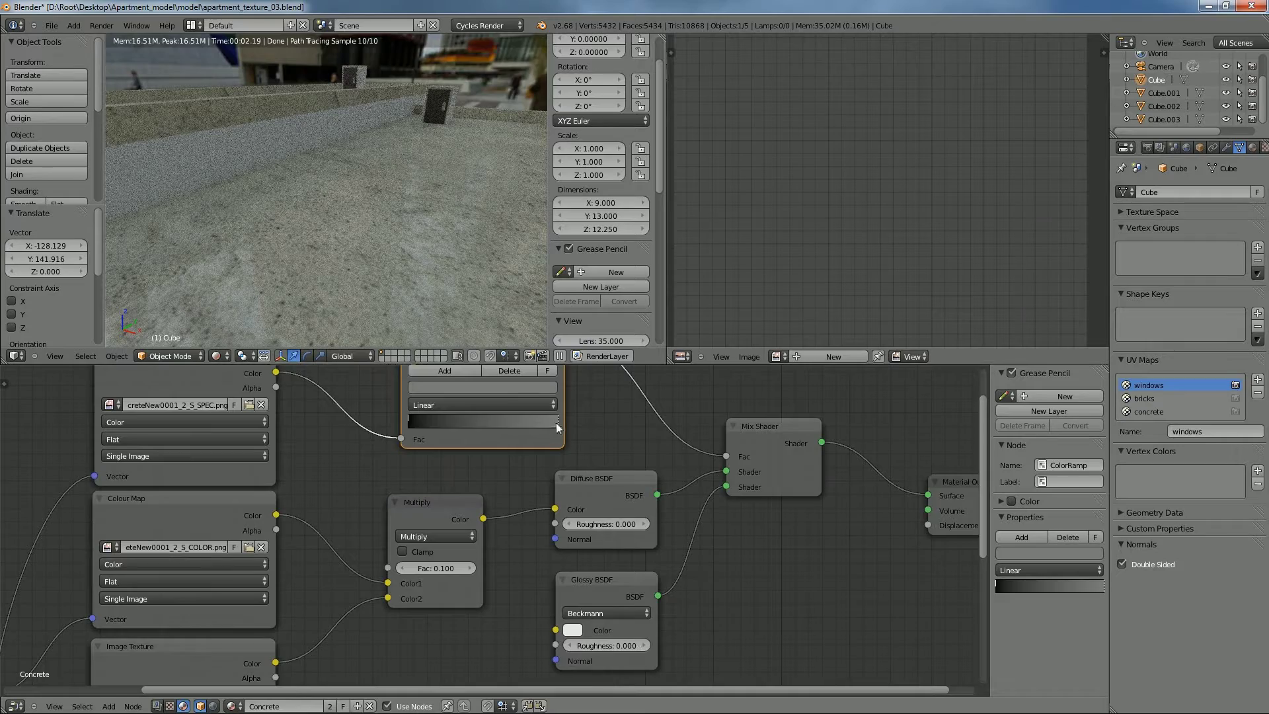
{"action": "middle_click_drag", "start_coordinate": [558, 427], "coordinate": [645, 418]}
{"action": "left_click", "coordinate": [701, 633]}
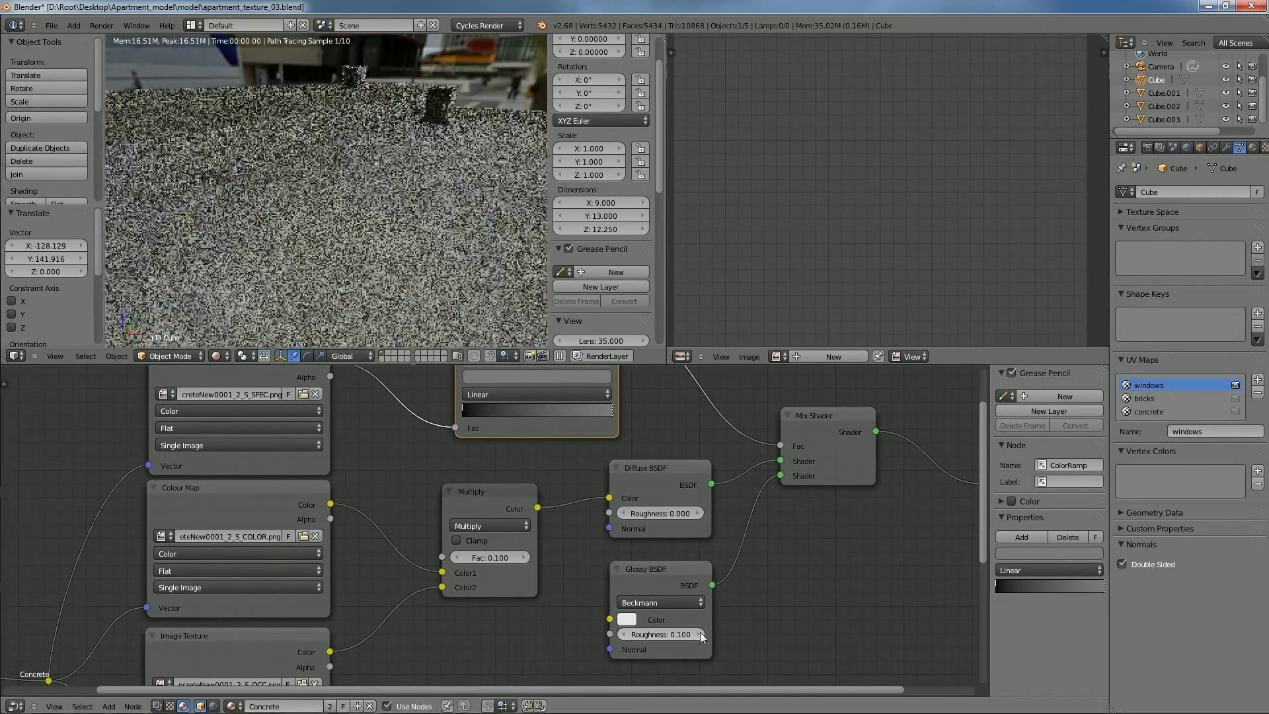
Add a Point lamp to the scene and raise it about 13.59 units along the Z axis
{"action": "middle_click_drag", "start_coordinate": [581, 496], "coordinate": [428, 508]}
{"action": "scroll", "coordinate": [332, 236], "scroll_direction": "down", "scroll_amount": 10}
{"action": "key", "text": "shift+a"}
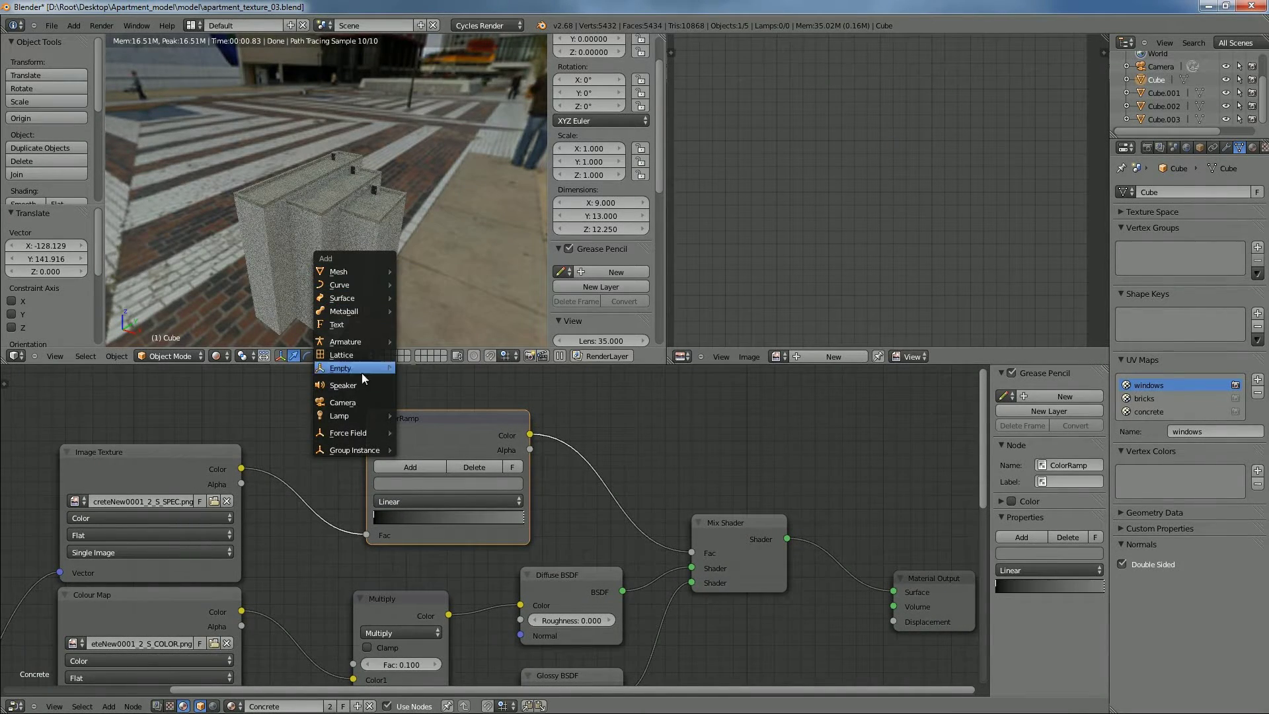
{"action": "mouse_move", "coordinate": [360, 415]}
{"action": "left_click", "coordinate": [433, 415]}
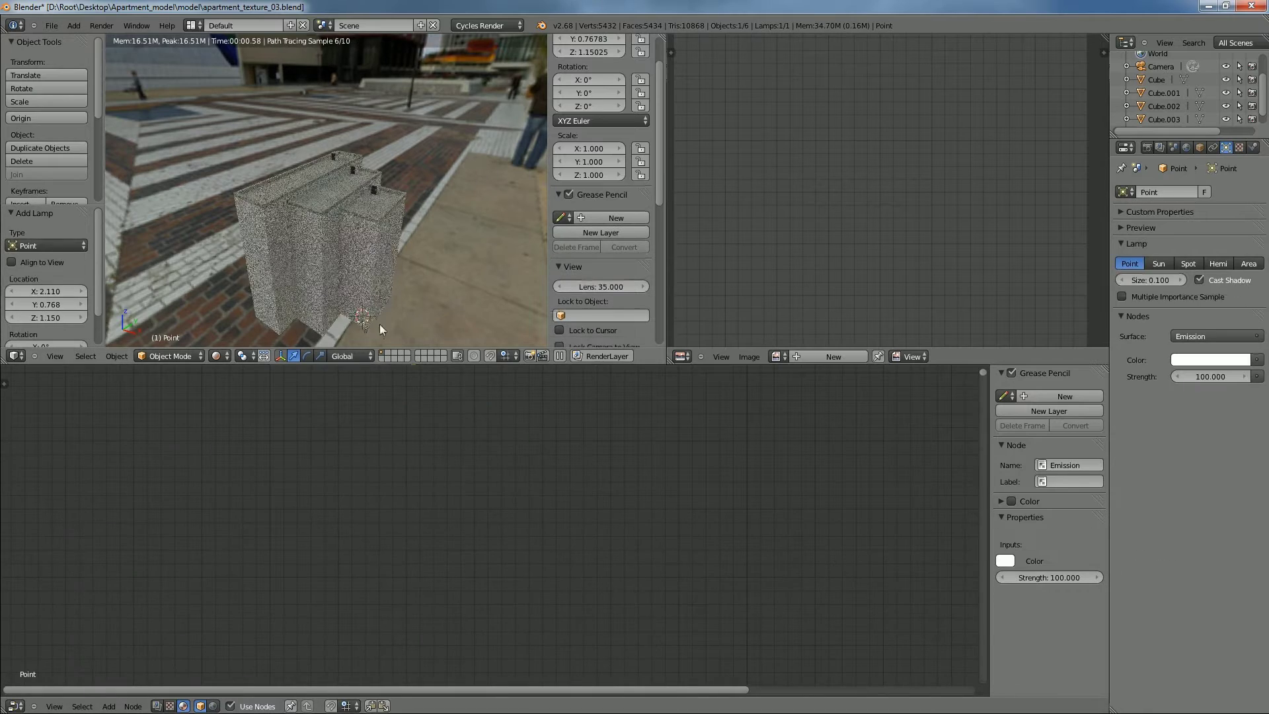
{"action": "key", "text": "g"}
{"action": "key", "text": "z"}
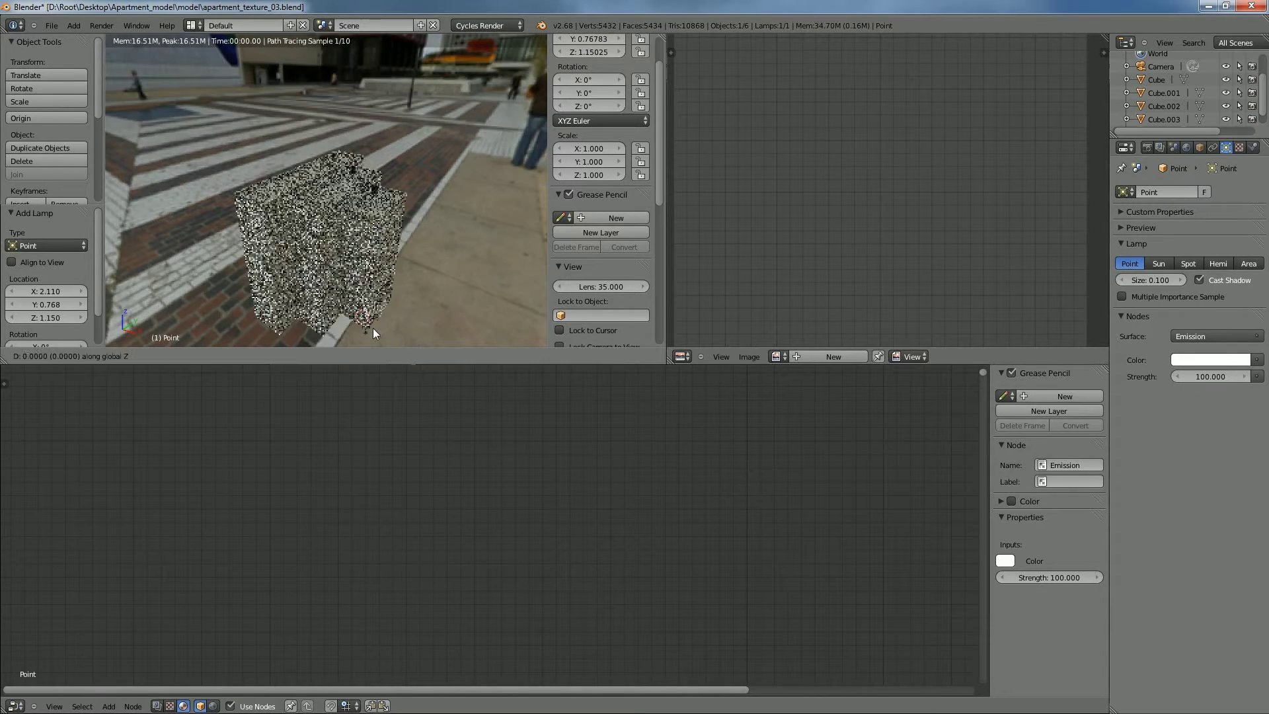
{"action": "left_click", "coordinate": [378, 175]}
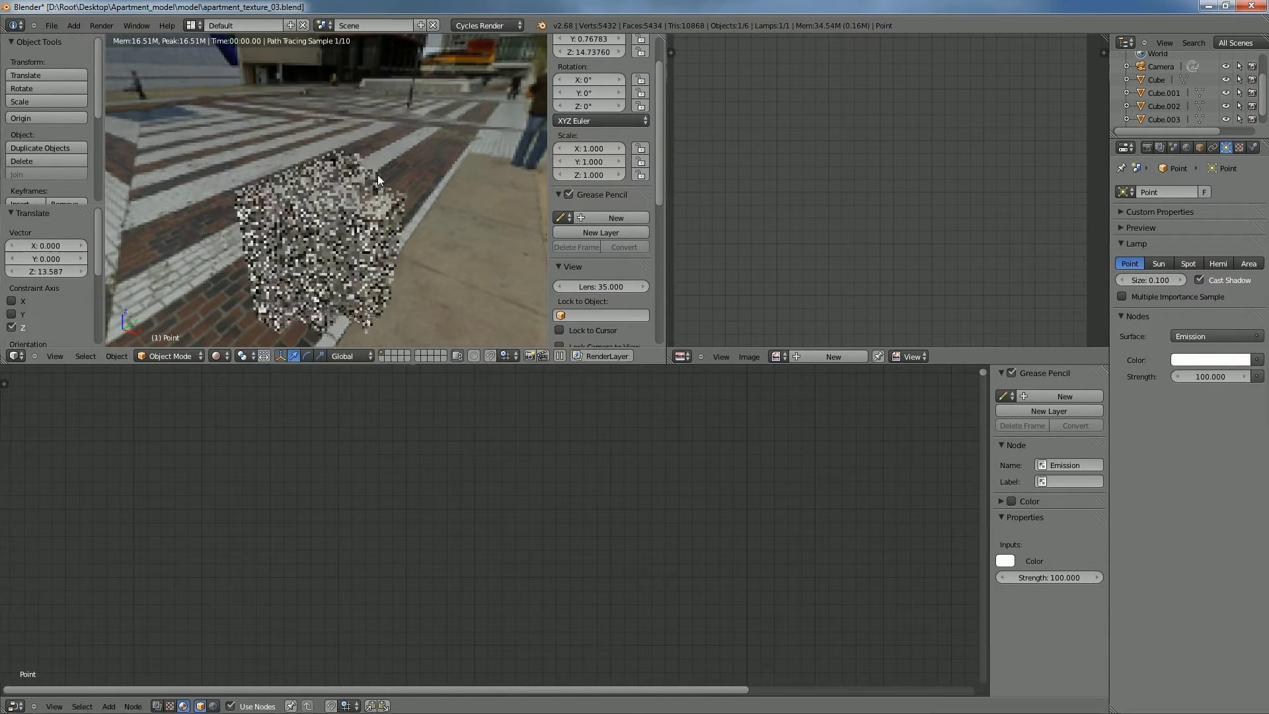
Switch the viewport to solid shading and position the Point lamp just above the middle roof at a height of about 12.07
{"action": "mouse_move", "coordinate": [381, 175]}
{"action": "middle_mouse_down"}
{"action": "mouse_move", "coordinate": [379, 297]}
{"action": "mouse_move", "coordinate": [368, 237]}
{"action": "mouse_move", "coordinate": [454, 205]}
{"action": "middle_mouse_up"}
{"action": "key", "text": "shift+z"}
{"action": "scroll", "coordinate": [369, 236], "scroll_direction": "down", "scroll_amount": 4}
{"action": "key", "text": "g"}
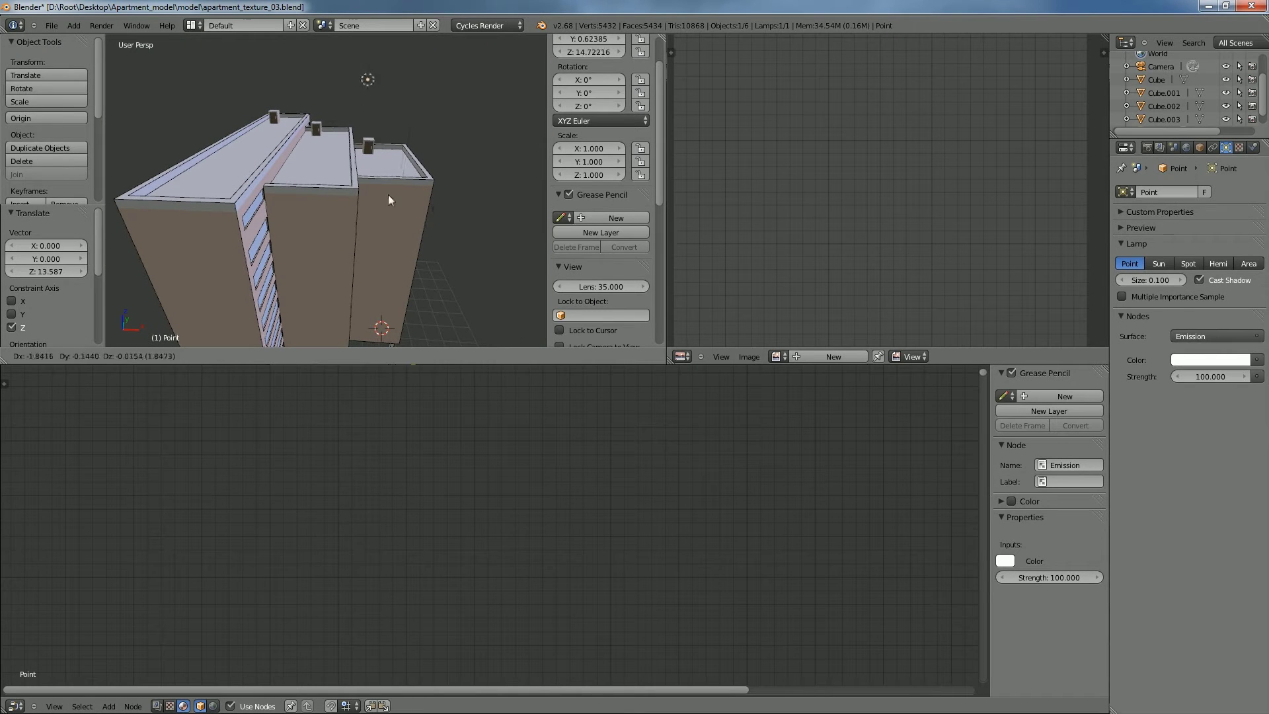
{"action": "left_click", "coordinate": [346, 255]}
{"action": "middle_click_drag", "start_coordinate": [362, 233], "coordinate": [320, 291]}
{"action": "key", "text": "g"}
{"action": "left_click", "coordinate": [363, 214]}
{"action": "key", "text": "g"}
{"action": "left_click", "coordinate": [342, 248]}
{"action": "middle_click_drag", "start_coordinate": [343, 248], "coordinate": [383, 216]}
{"action": "key", "text": "g"}
{"action": "left_click", "coordinate": [398, 176]}
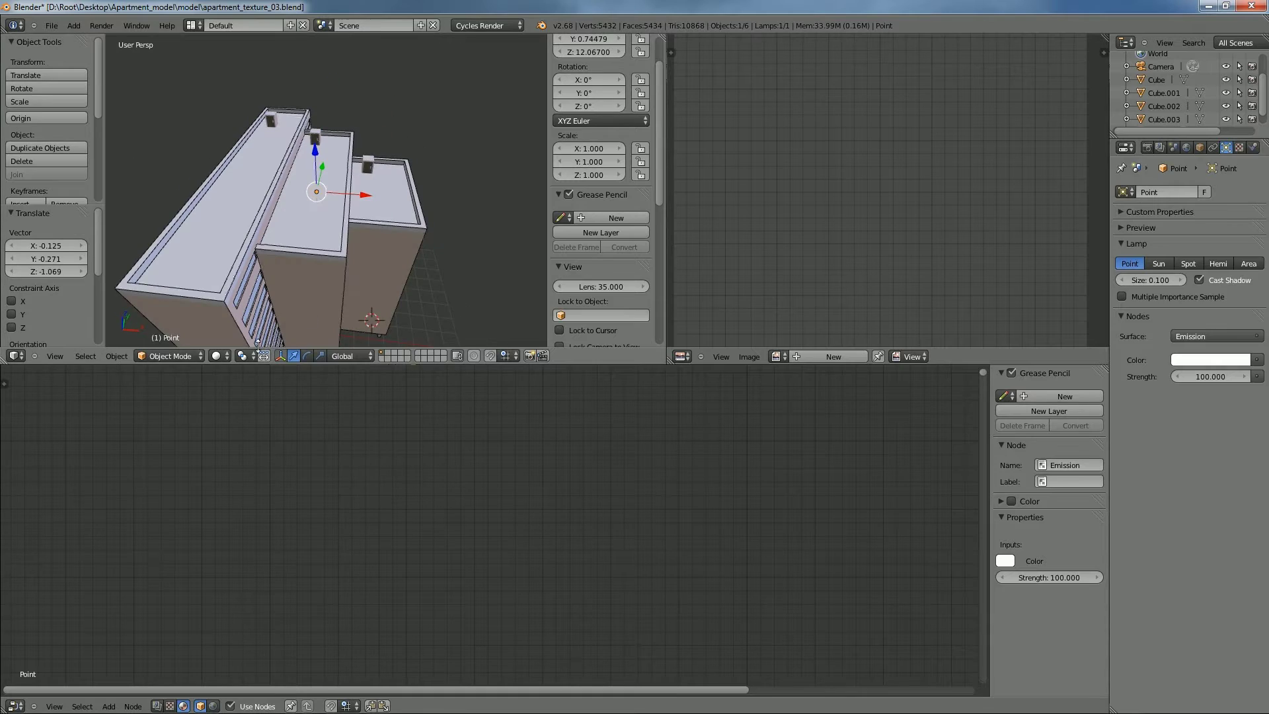
Return the viewport to rendered shading and examine the lamp's reflection along the concrete roof
{"action": "left_click", "coordinate": [225, 355]}
{"action": "left_click", "coordinate": [246, 271]}
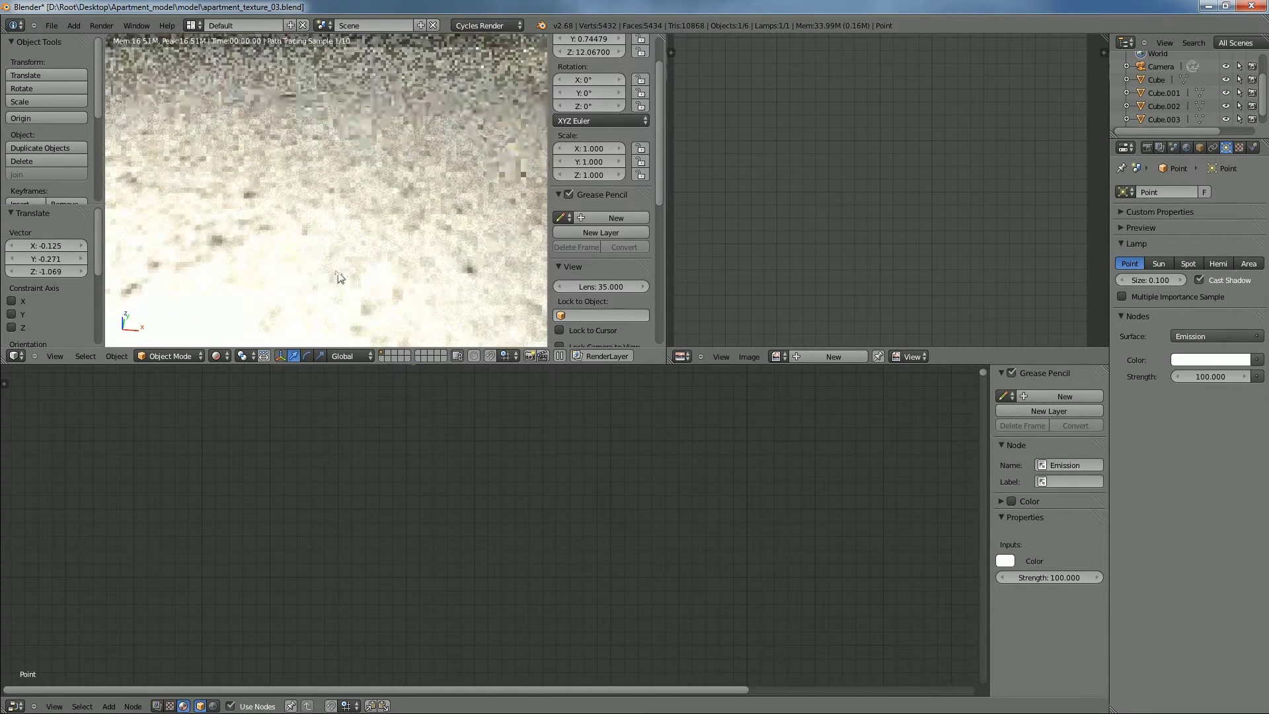
{"action": "middle_click_drag", "start_coordinate": [365, 281], "coordinate": [437, 182]}
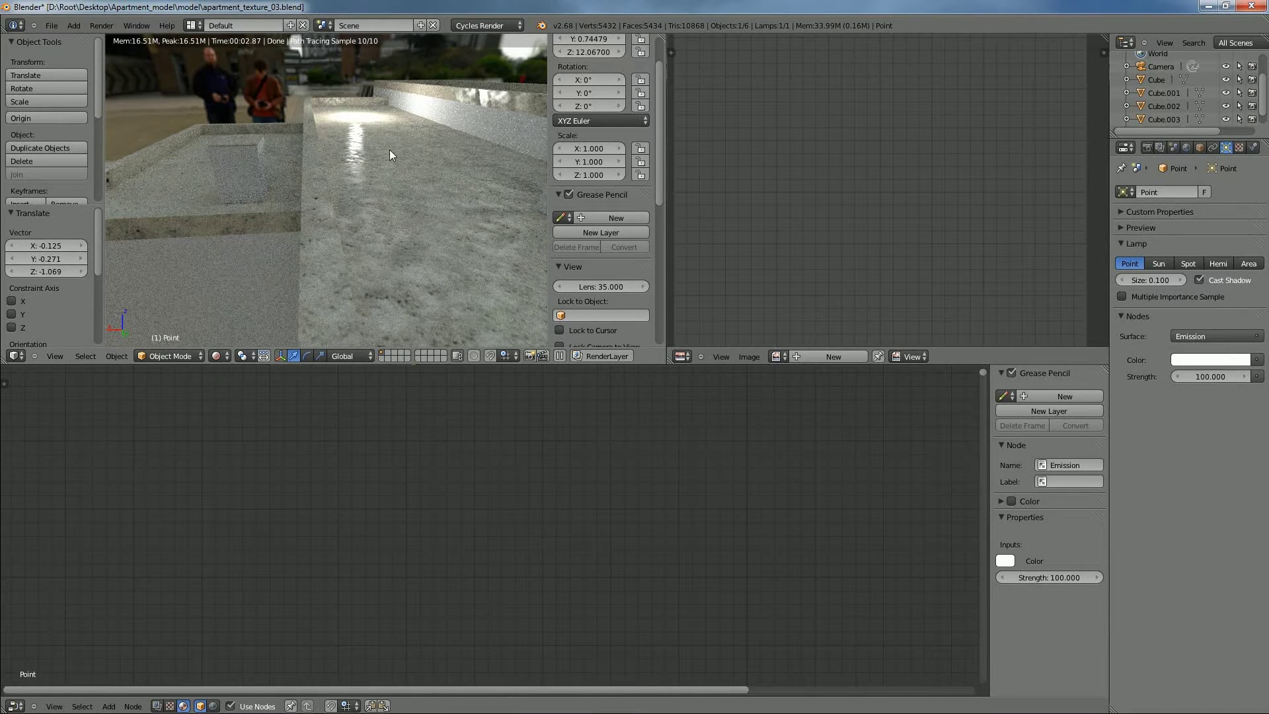
Select the main building and darken the ColorRamp's grey stop slightly further
{"action": "right_click", "coordinate": [334, 160]}
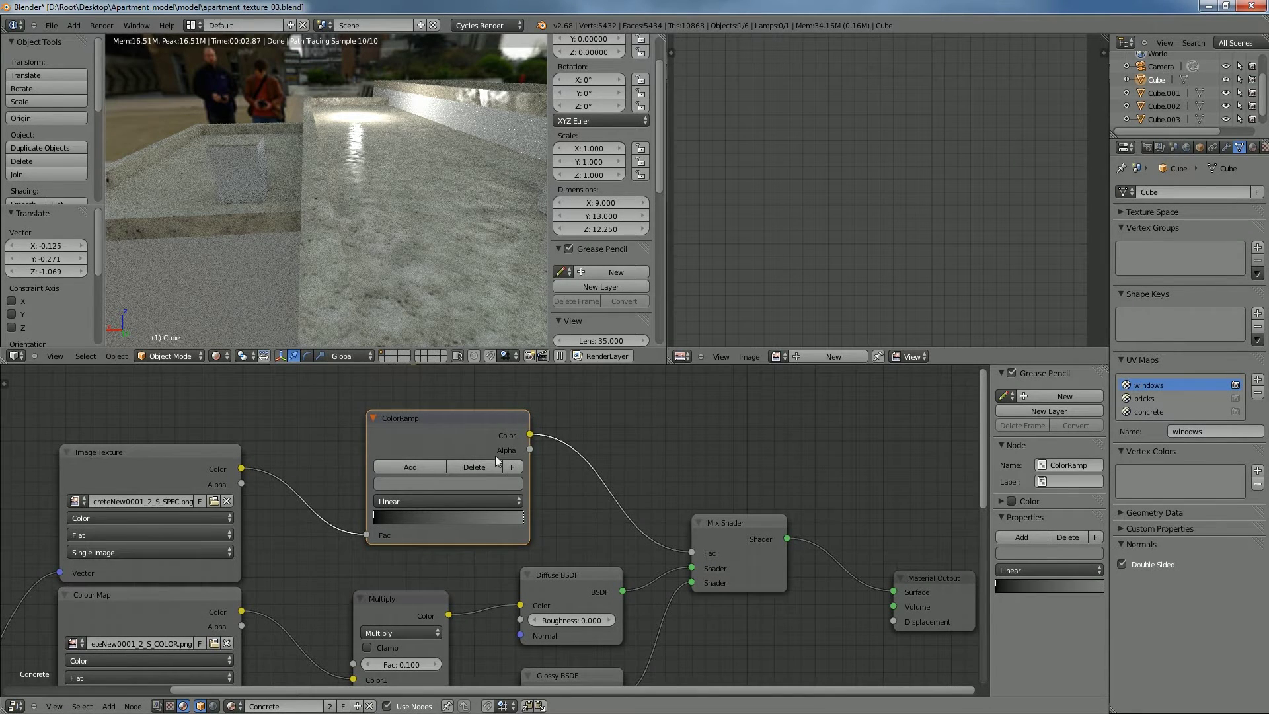
{"action": "middle_click_drag", "start_coordinate": [621, 558], "coordinate": [569, 505]}
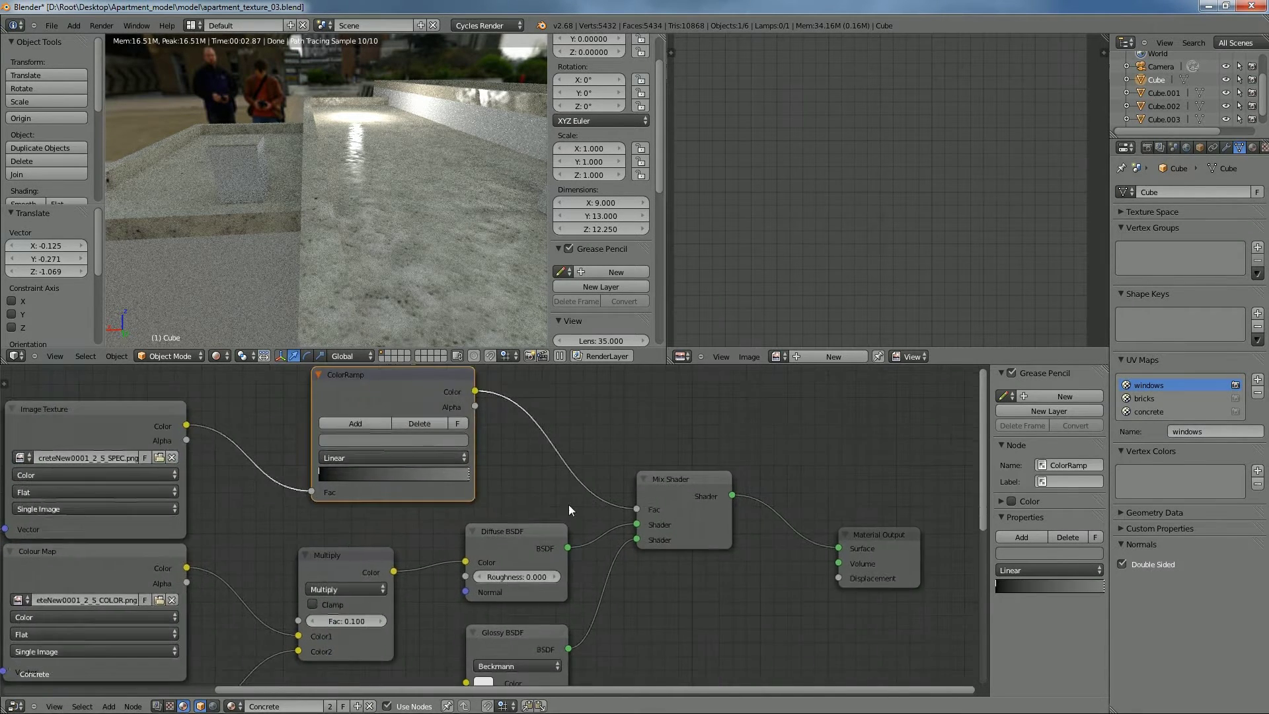
{"action": "left_click", "coordinate": [436, 440]}
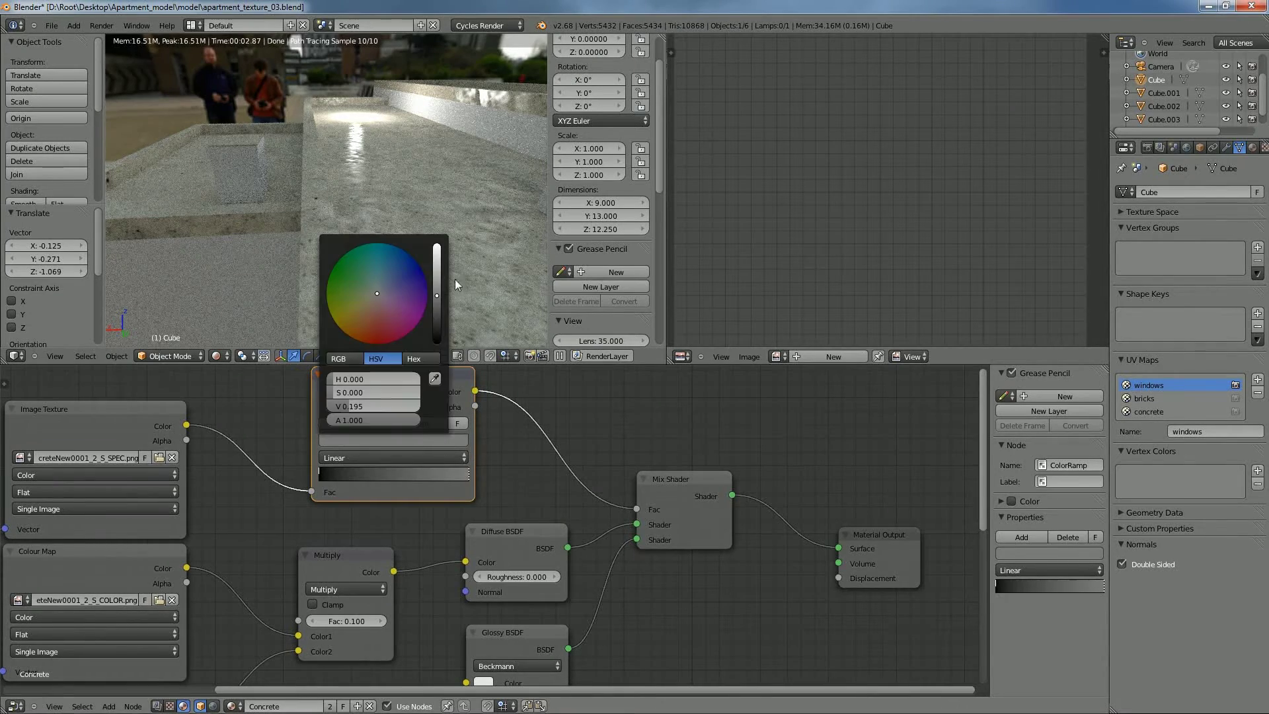
{"action": "left_click_drag", "start_coordinate": [437, 294], "coordinate": [438, 302]}
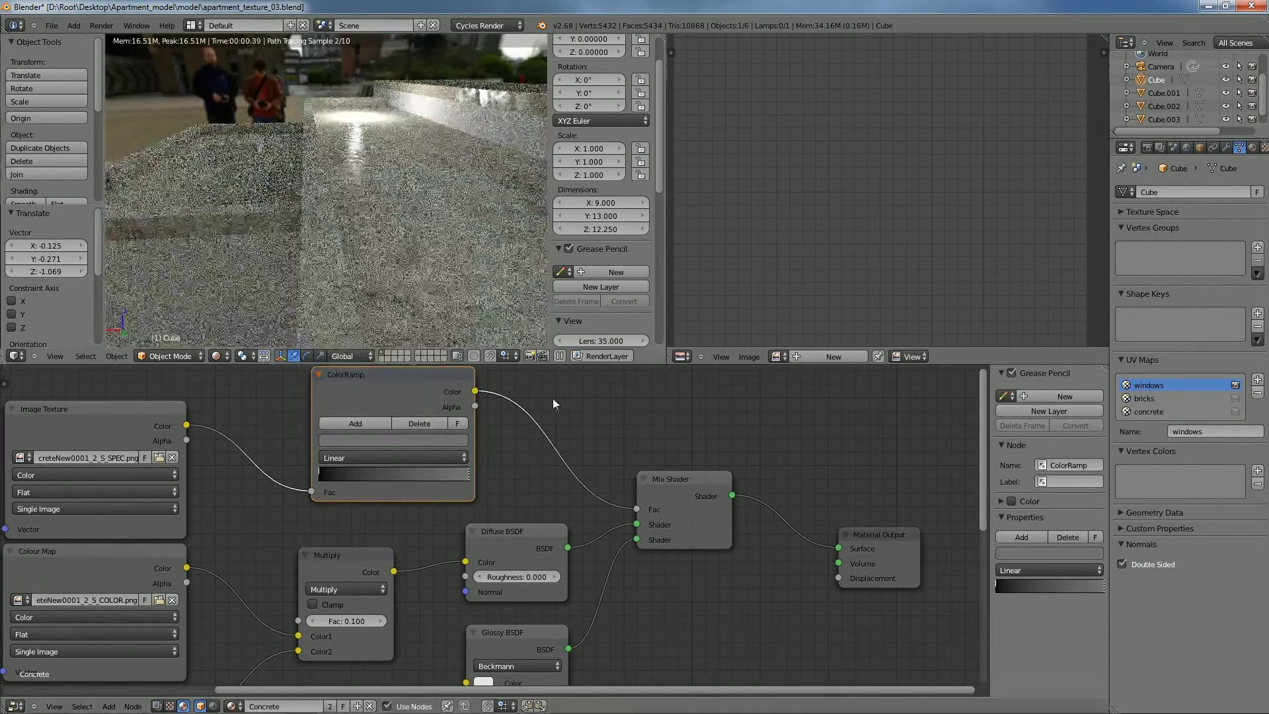
Add a Math node set to Multiply and connect the DISP texture's Color output to its first Value input
{"action": "scroll", "coordinate": [604, 506], "scroll_direction": "down", "scroll_amount": 2}
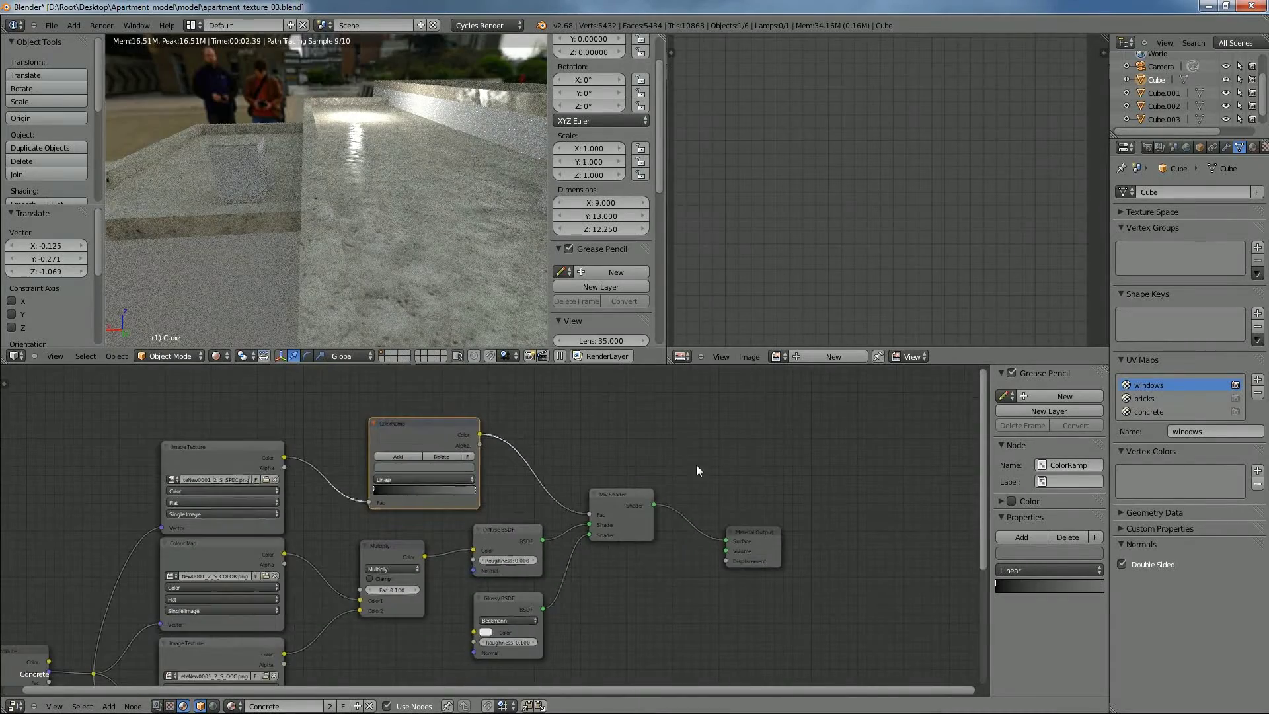
{"action": "middle_click_drag", "start_coordinate": [556, 523], "coordinate": [652, 452]}
{"action": "middle_click_drag", "start_coordinate": [504, 554], "coordinate": [510, 470]}
{"action": "middle_click_drag", "start_coordinate": [613, 496], "coordinate": [463, 482]}
{"action": "key", "text": "shift+a"}
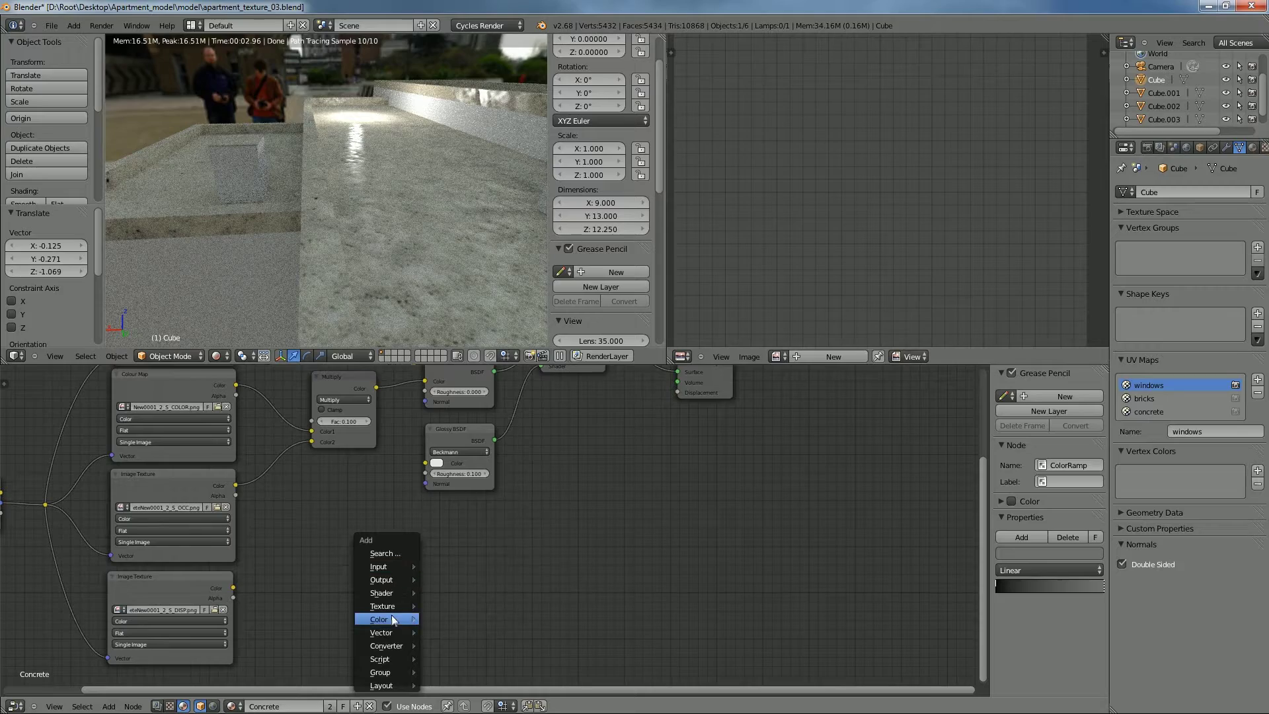
{"action": "mouse_move", "coordinate": [390, 645]}
{"action": "left_click", "coordinate": [443, 559]}
{"action": "left_click", "coordinate": [440, 548]}
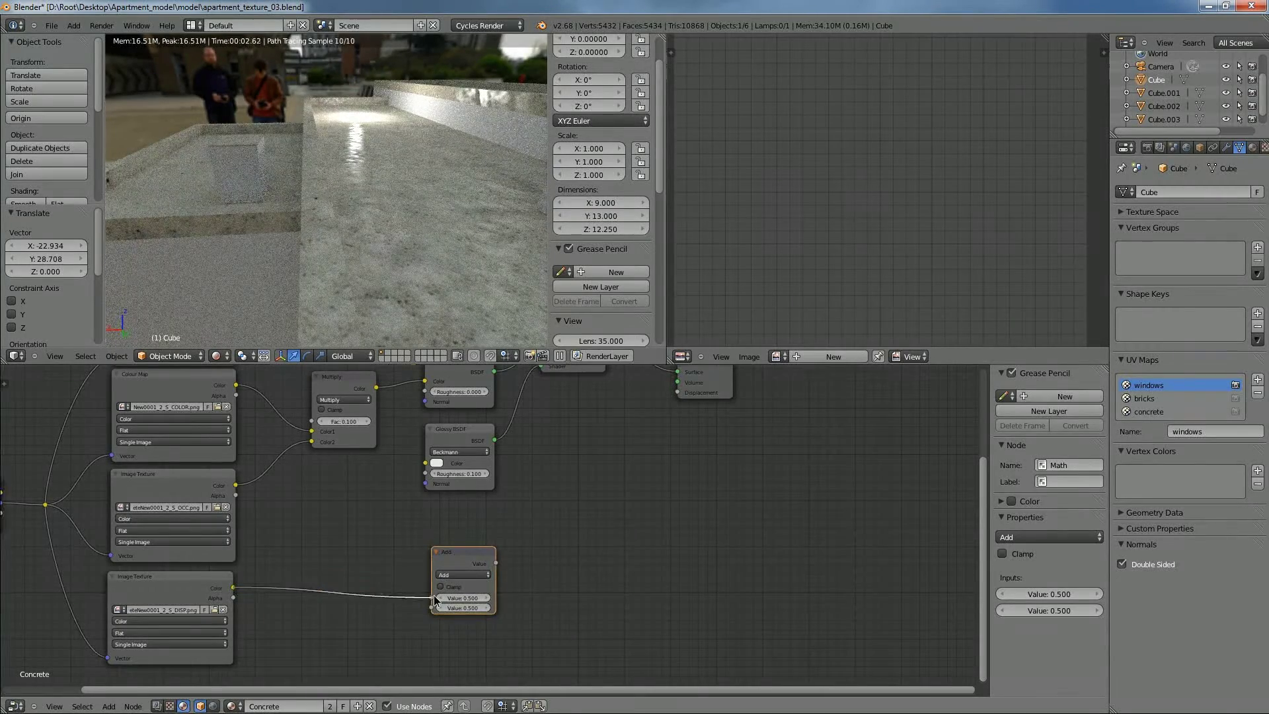
{"action": "left_click_drag", "start_coordinate": [435, 600], "coordinate": [434, 596]}
{"action": "left_click", "coordinate": [475, 575]}
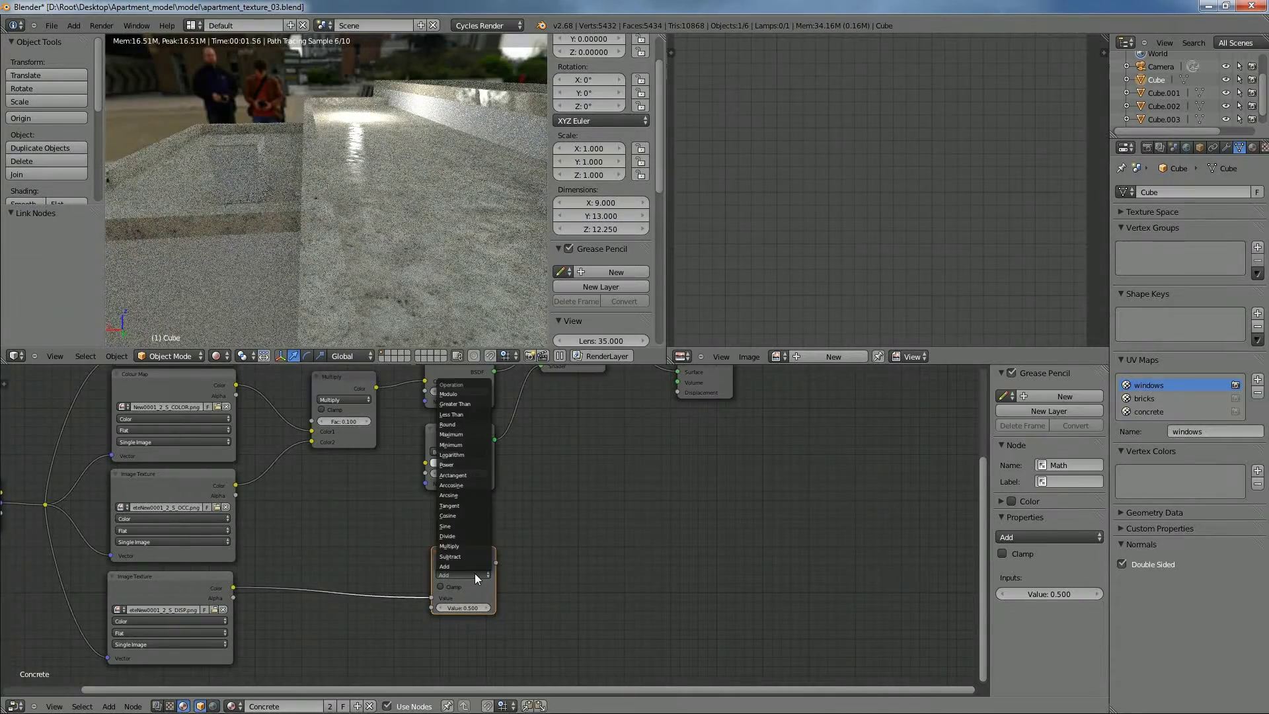
{"action": "left_click", "coordinate": [463, 545]}
Connect the Math node's output to the Material Output's Displacement input, set its second value to 0.020 and check the roof's bumps
{"action": "middle_click_drag", "start_coordinate": [550, 519], "coordinate": [487, 585]}
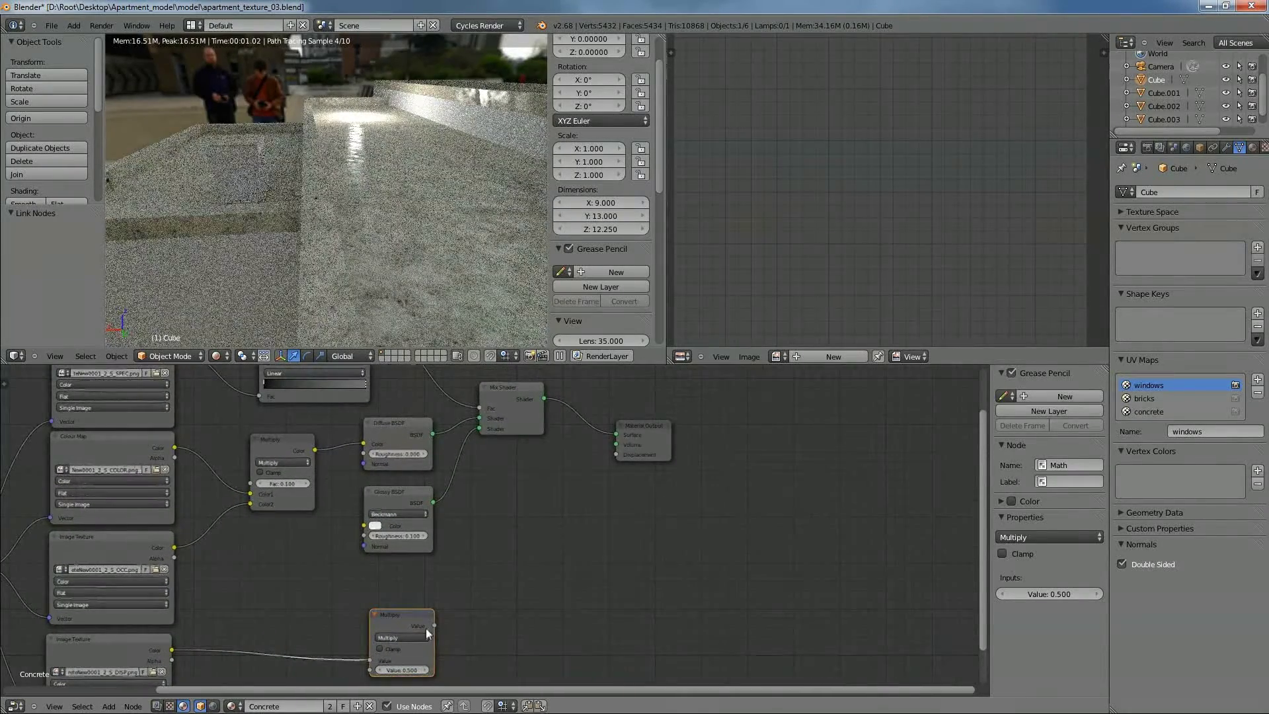
{"action": "left_click_drag", "start_coordinate": [434, 625], "coordinate": [617, 454]}
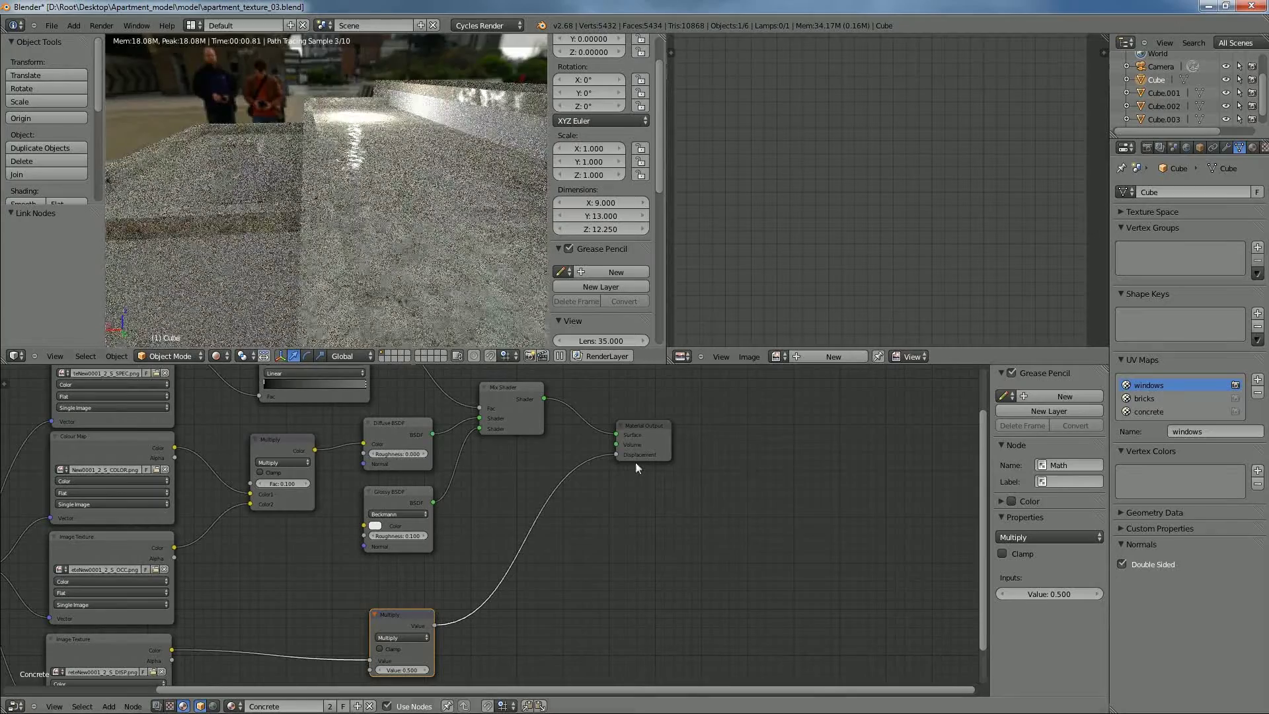
{"action": "middle_click_drag", "start_coordinate": [294, 231], "coordinate": [399, 296]}
{"action": "middle_click_drag", "start_coordinate": [436, 520], "coordinate": [489, 464]}
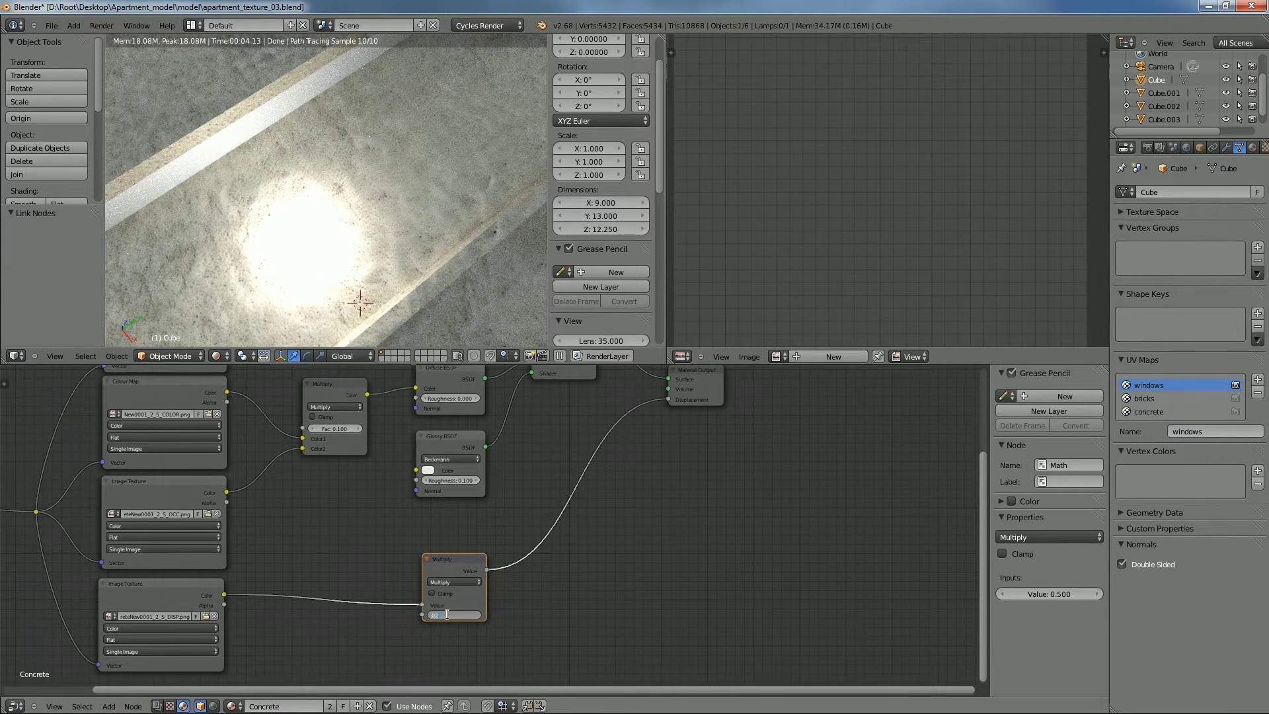
{"action": "key", "text": "Return"}
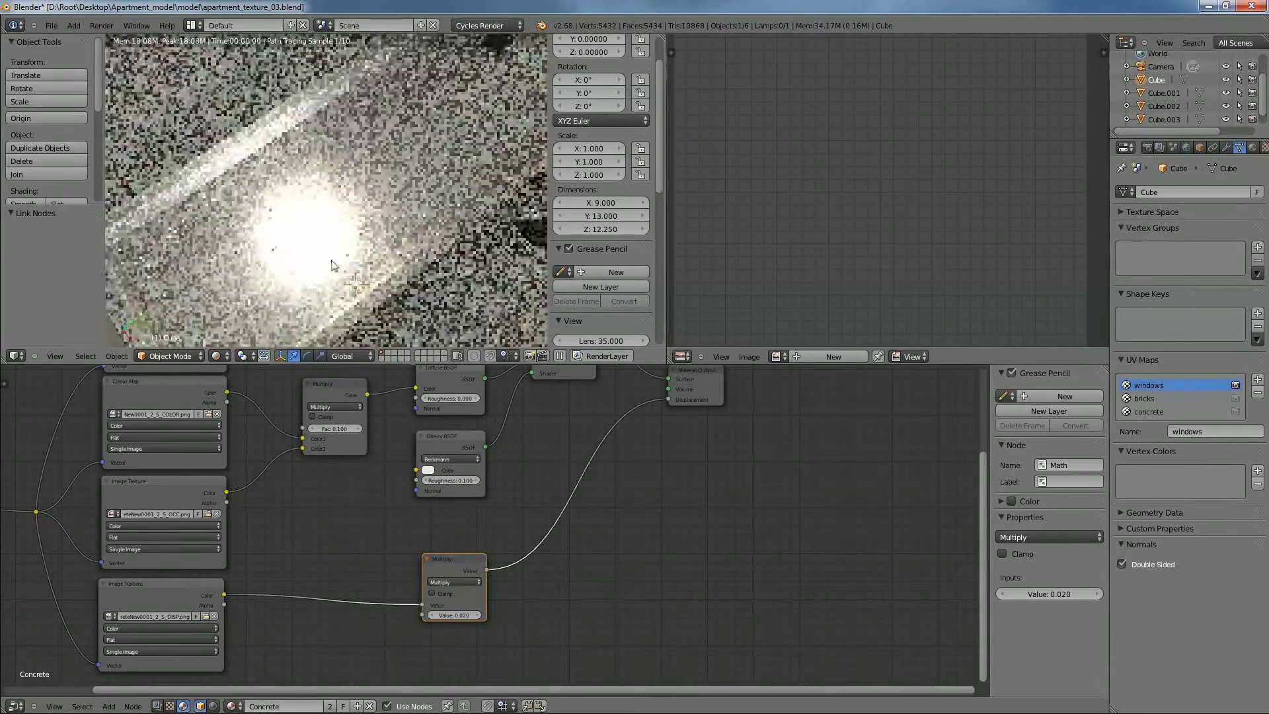
{"action": "middle_click_drag", "start_coordinate": [170, 267], "coordinate": [401, 216]}
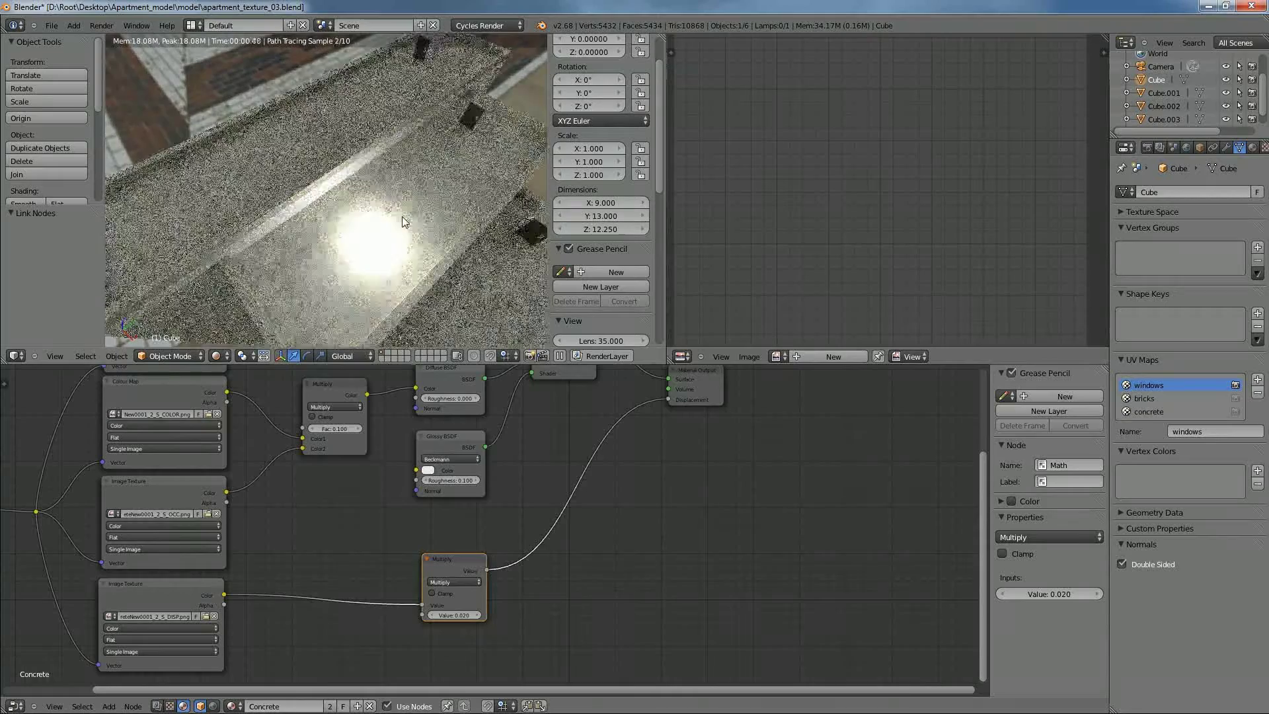
{"action": "middle_click_drag", "start_coordinate": [504, 275], "coordinate": [481, 267]}
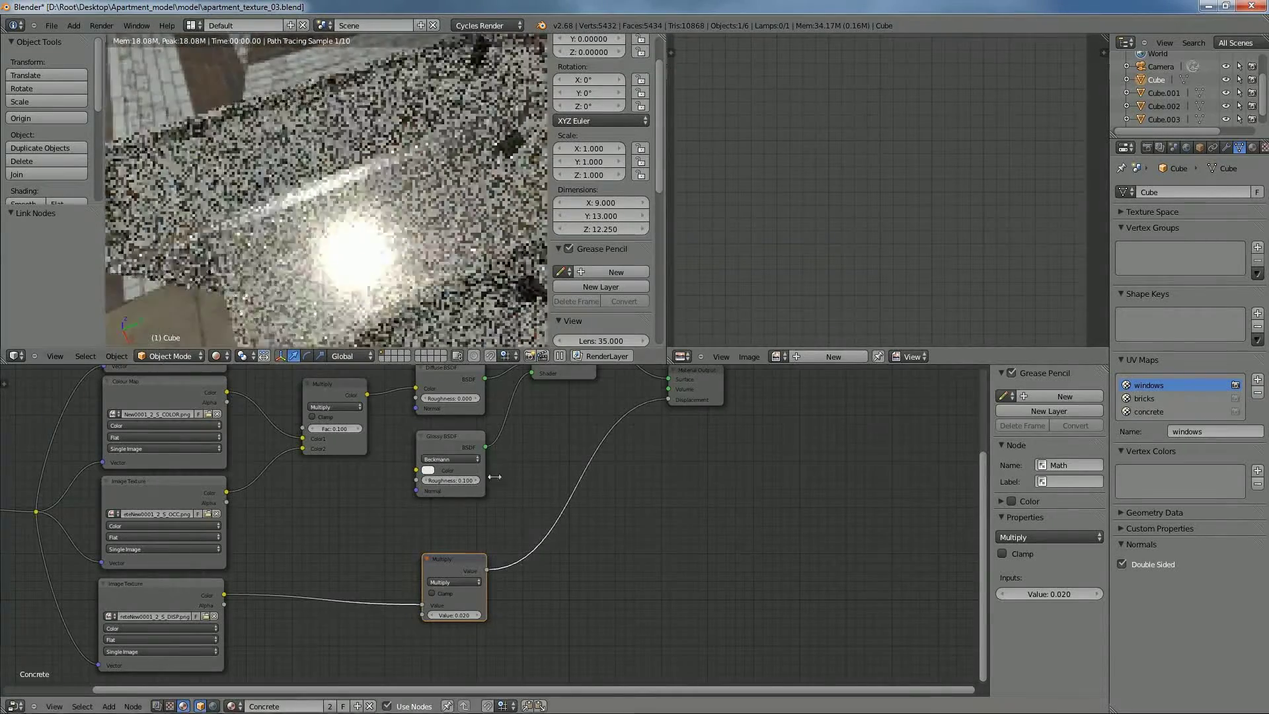
{"action": "middle_click_drag", "start_coordinate": [431, 495], "coordinate": [391, 544]}
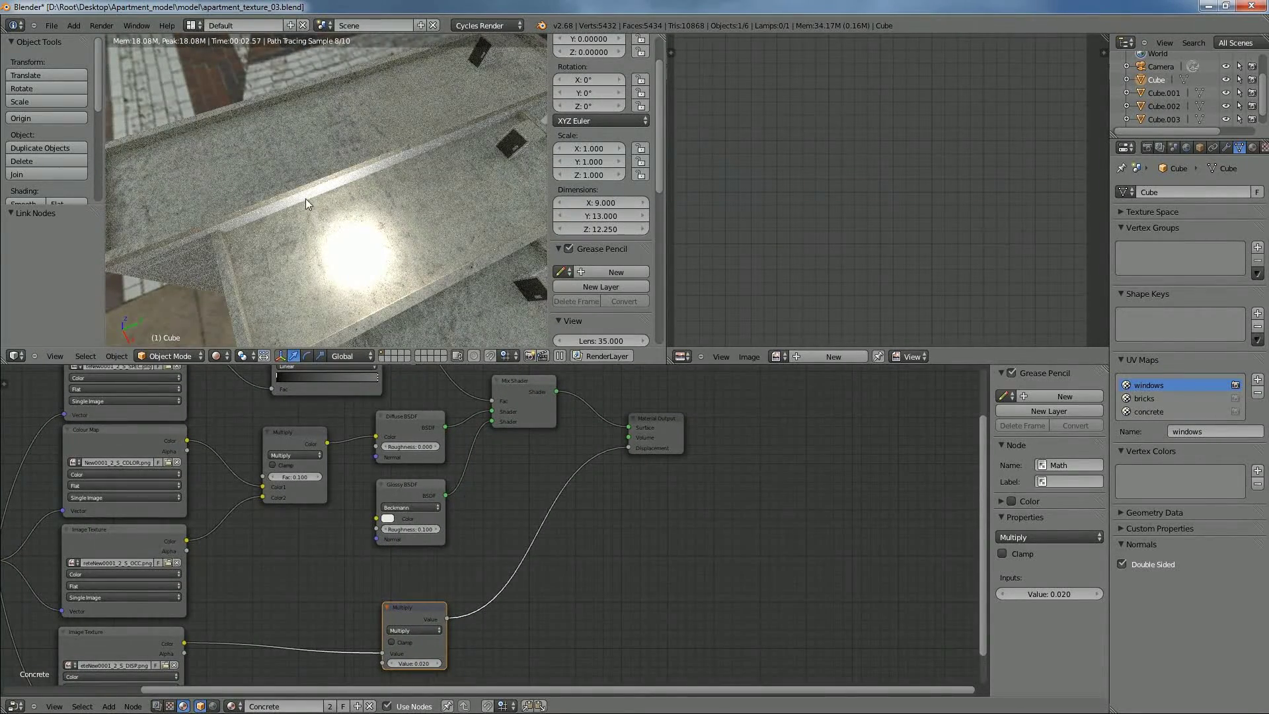
{"action": "mouse_move", "coordinate": [428, 232]}
{"action": "middle_mouse_down"}
{"action": "mouse_move", "coordinate": [486, 192]}
{"action": "mouse_move", "coordinate": [458, 182]}
{"action": "mouse_move", "coordinate": [459, 219]}
{"action": "mouse_move", "coordinate": [495, 220]}
{"action": "middle_mouse_up"}
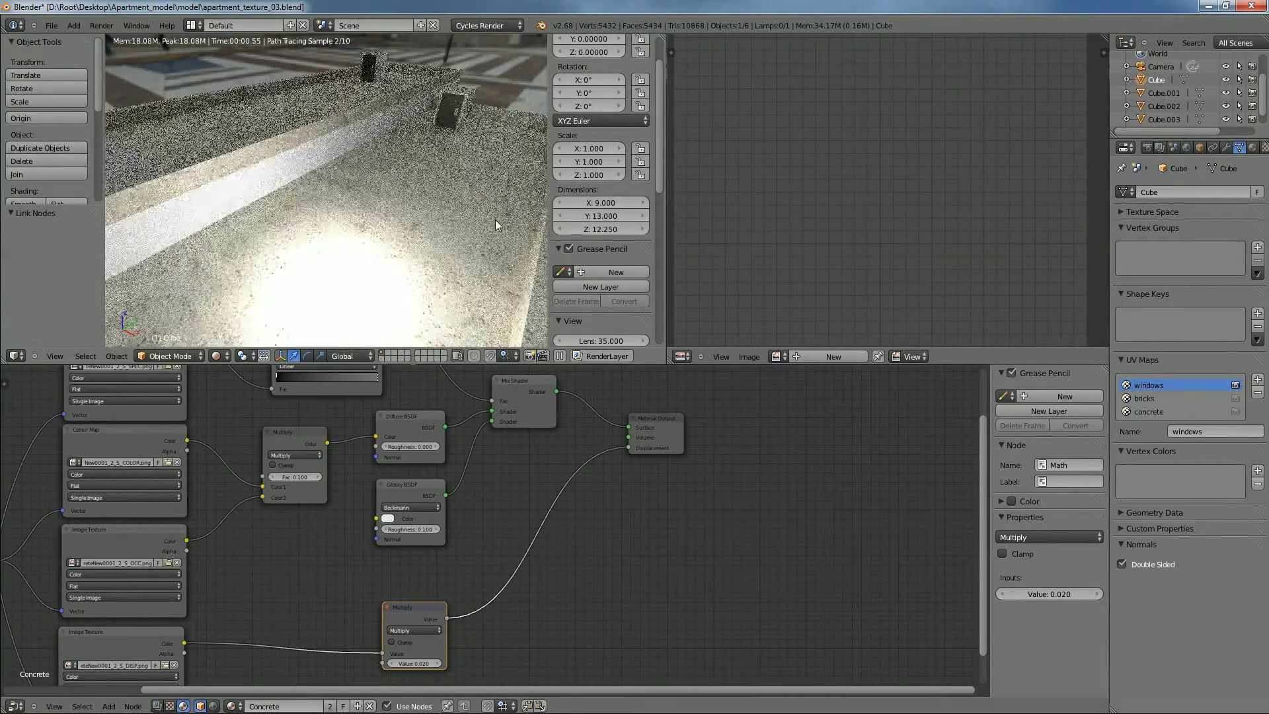
Enter Edit Mode on the building mesh and show the whole building in solid shading
{"action": "key", "text": "Tab"}
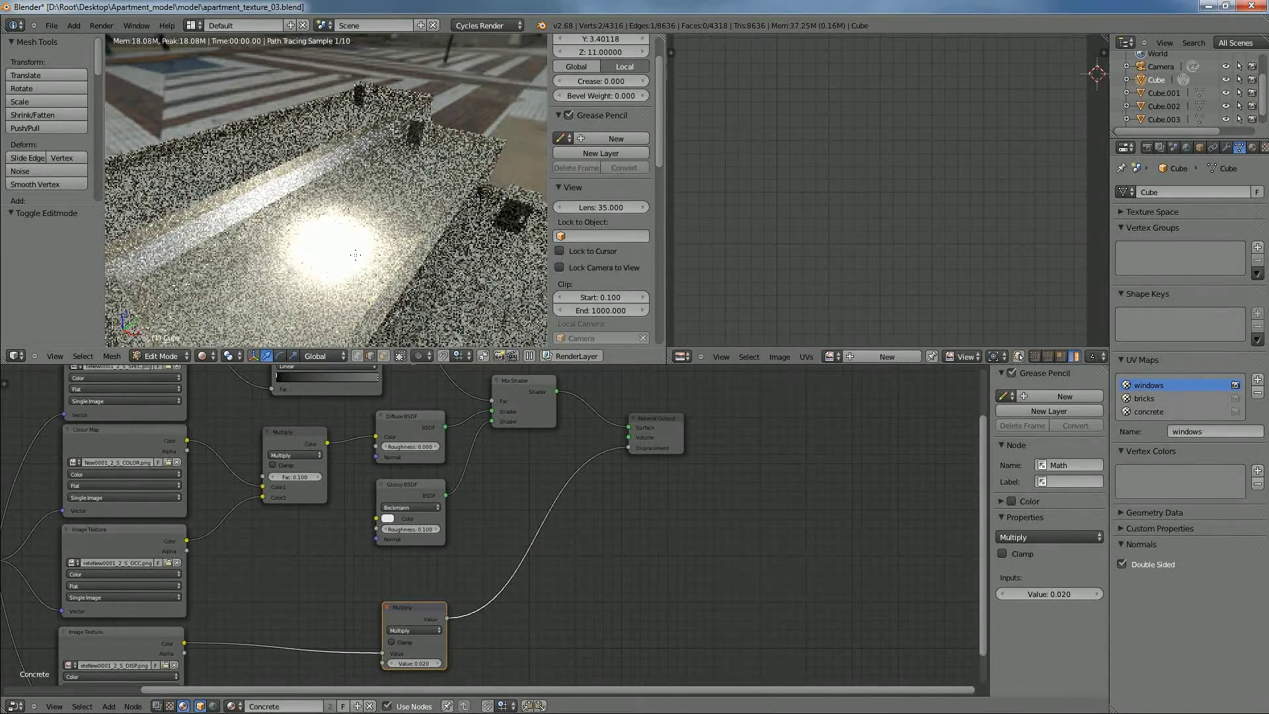
{"action": "key", "text": "shift+z"}
{"action": "mouse_move", "coordinate": [412, 228]}
{"action": "middle_mouse_down"}
{"action": "mouse_move", "coordinate": [284, 221]}
{"action": "mouse_move", "coordinate": [338, 174]}
{"action": "mouse_move", "coordinate": [426, 268]}
{"action": "mouse_move", "coordinate": [386, 230]}
{"action": "middle_mouse_up"}
{"action": "scroll", "coordinate": [298, 211], "scroll_direction": "down", "scroll_amount": 6}
{"action": "key", "text": "shift+z"}
{"action": "key", "text": "shift+z"}
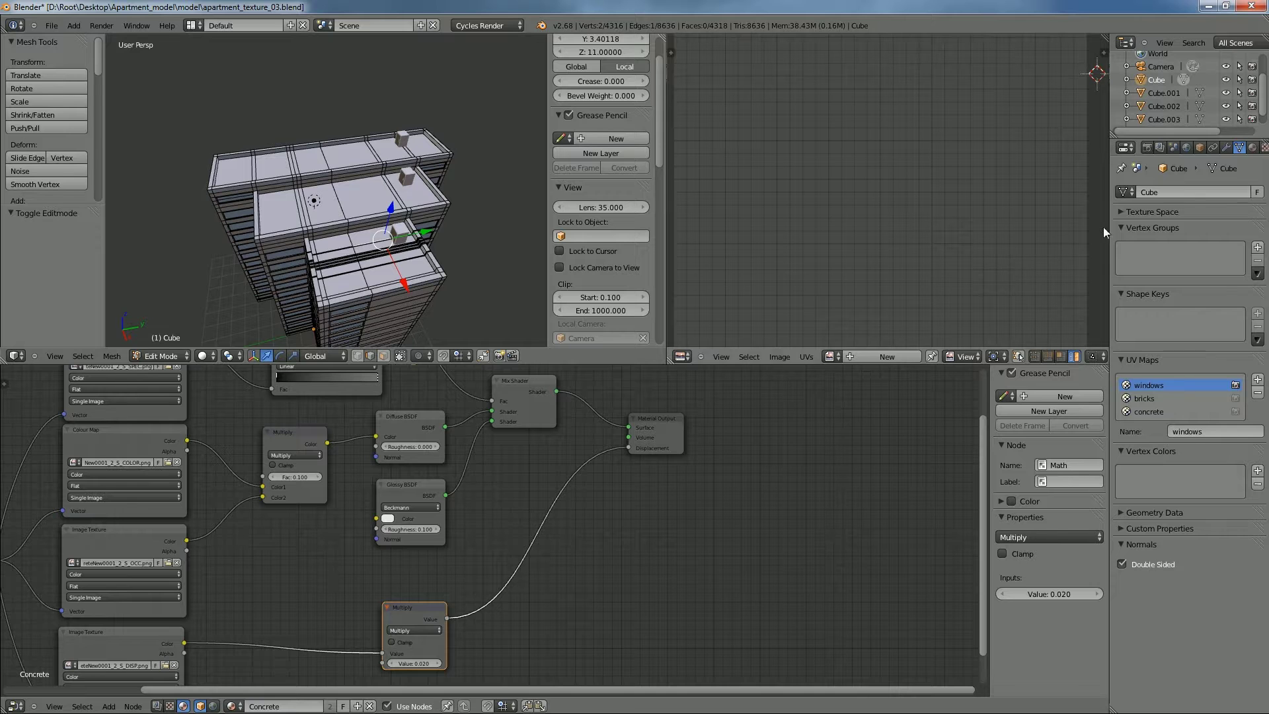
Select all faces of the building mesh assigned to the Concrete material, with the mesh in wireframe
{"action": "left_click", "coordinate": [1253, 148]}
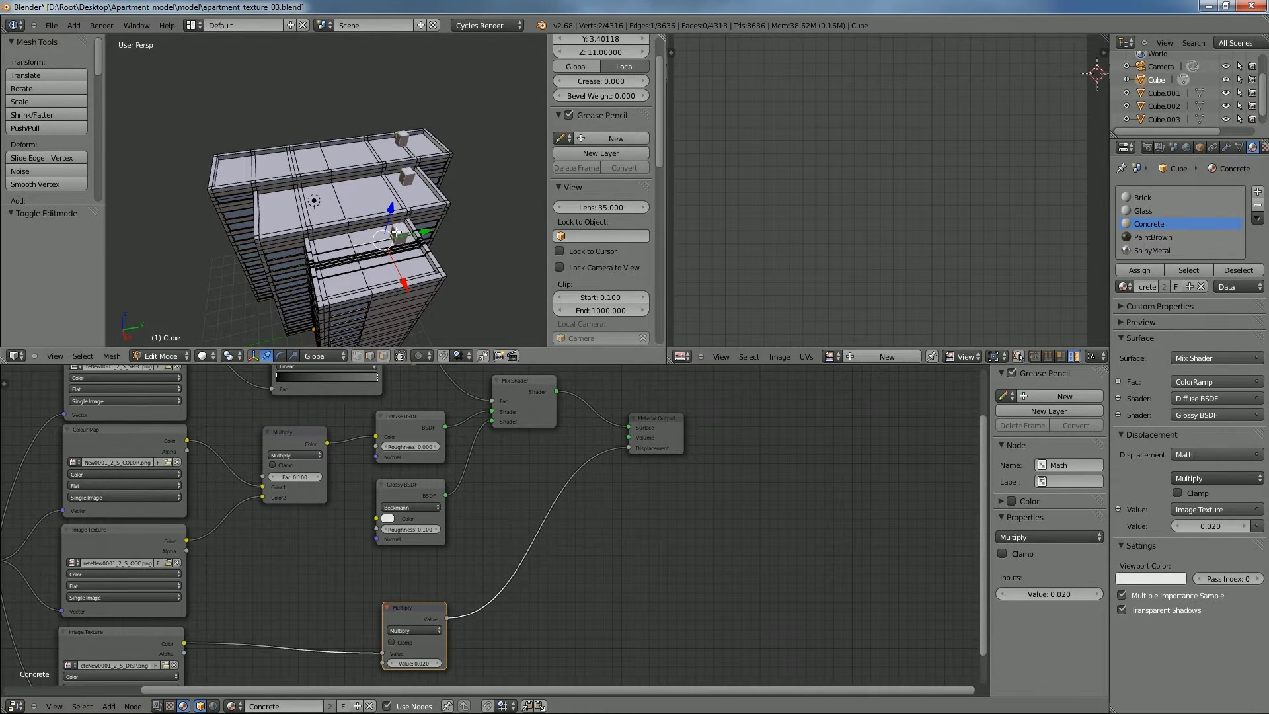
{"action": "middle_click_drag", "start_coordinate": [463, 221], "coordinate": [431, 212]}
{"action": "key", "text": "z"}
{"action": "key", "text": "Home"}
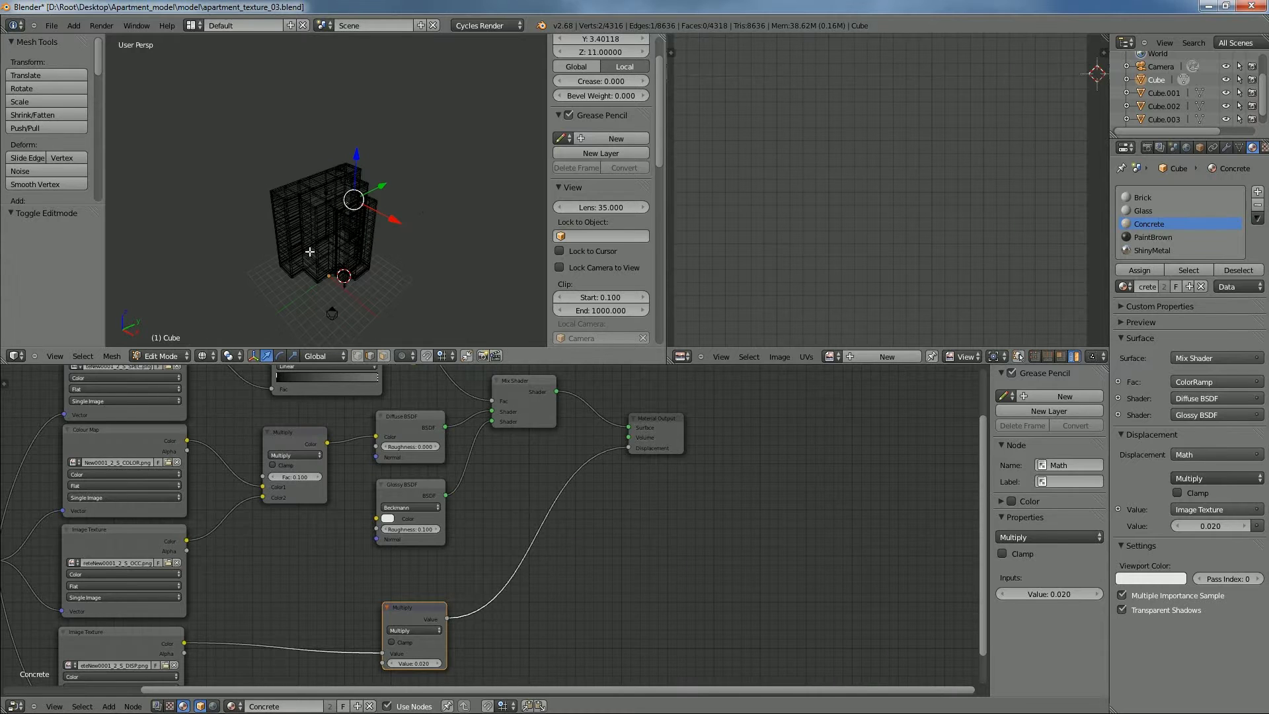
{"action": "left_click", "coordinate": [1204, 271]}
Return to solid shading and examine which parts of the building are selected as concrete
{"action": "middle_click_drag", "start_coordinate": [360, 160], "coordinate": [677, 194]}
{"action": "middle_click_drag", "start_coordinate": [439, 228], "coordinate": [355, 142]}
{"action": "scroll", "coordinate": [402, 275], "scroll_direction": "up", "scroll_amount": 4}
{"action": "scroll", "coordinate": [354, 141], "scroll_direction": "up", "scroll_amount": 2}
{"action": "mouse_move", "coordinate": [388, 193]}
{"action": "middle_mouse_down"}
{"action": "mouse_move", "coordinate": [397, 221]}
{"action": "mouse_move", "coordinate": [381, 275]}
{"action": "mouse_move", "coordinate": [381, 208]}
{"action": "middle_mouse_up"}
{"action": "key", "text": "z"}
{"action": "scroll", "coordinate": [383, 215], "scroll_direction": "down", "scroll_amount": 8}
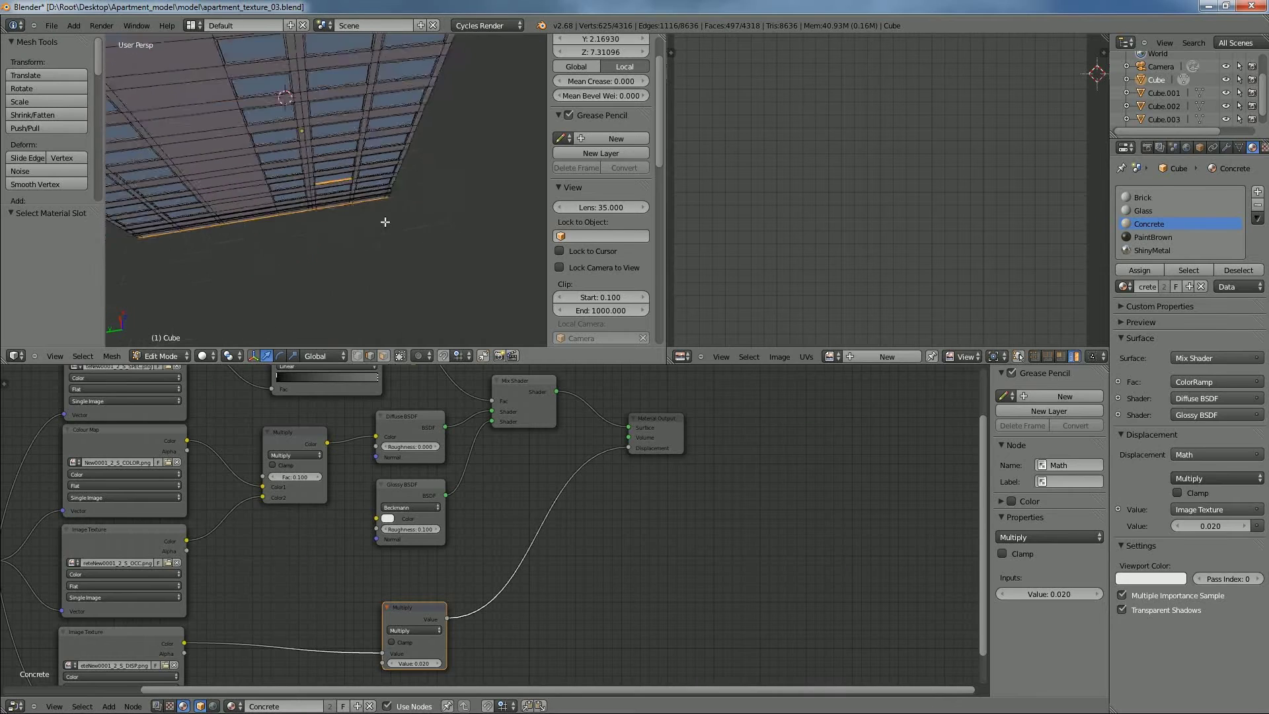
{"action": "middle_click_drag", "start_coordinate": [388, 228], "coordinate": [439, 216]}
{"action": "scroll", "coordinate": [885, 297], "scroll_direction": "down", "scroll_amount": 5}
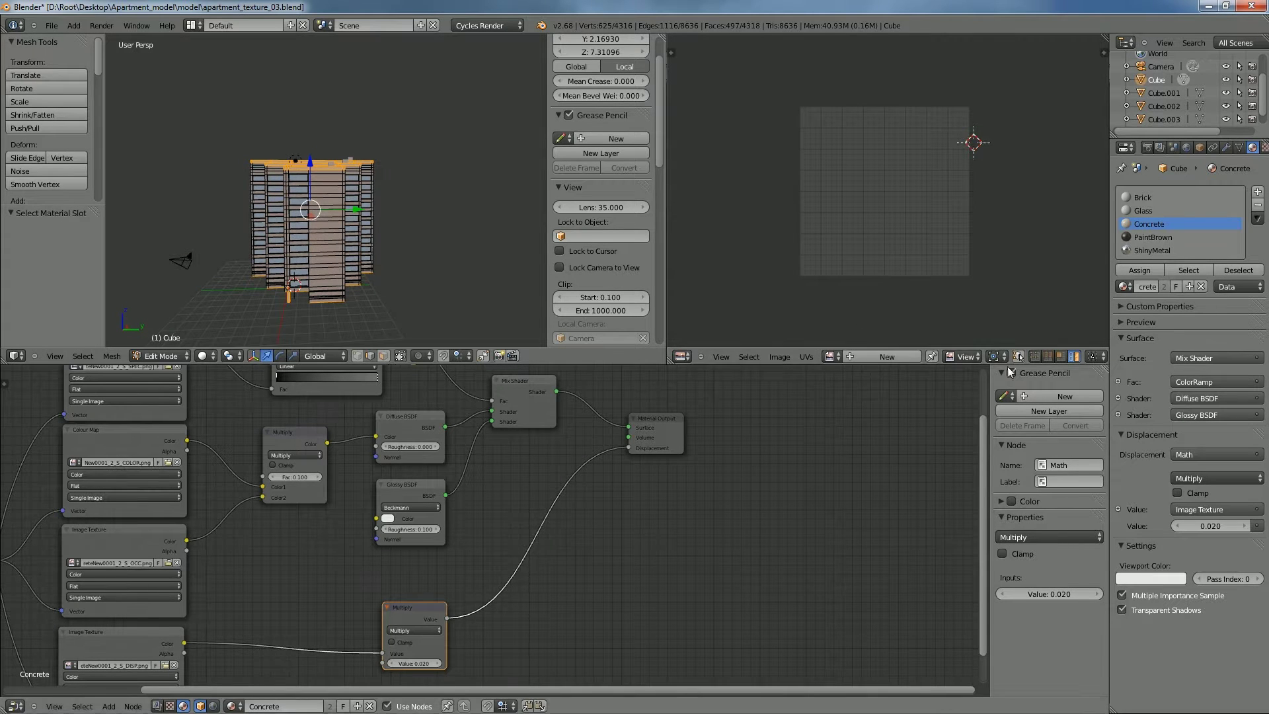
Activate the building's concrete UV map and scale all of its selected UVs up by about 2.194
{"action": "left_click", "coordinate": [1239, 147]}
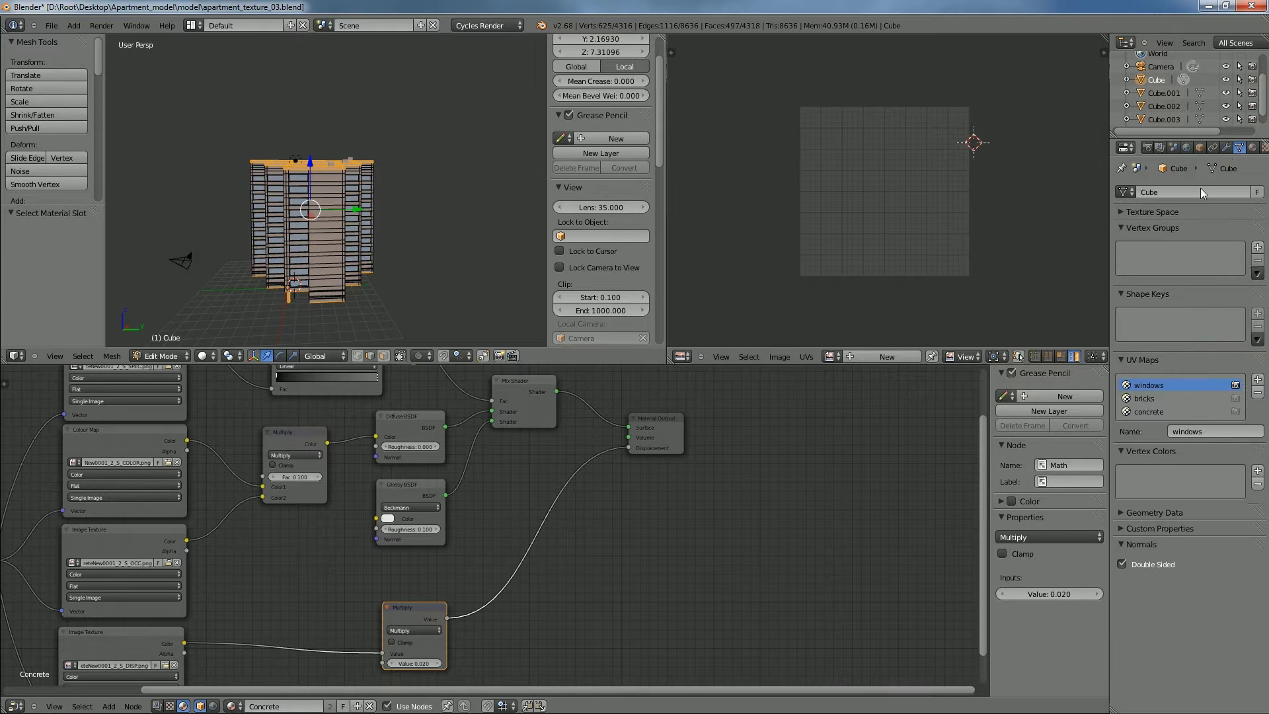
{"action": "left_click", "coordinate": [1151, 411]}
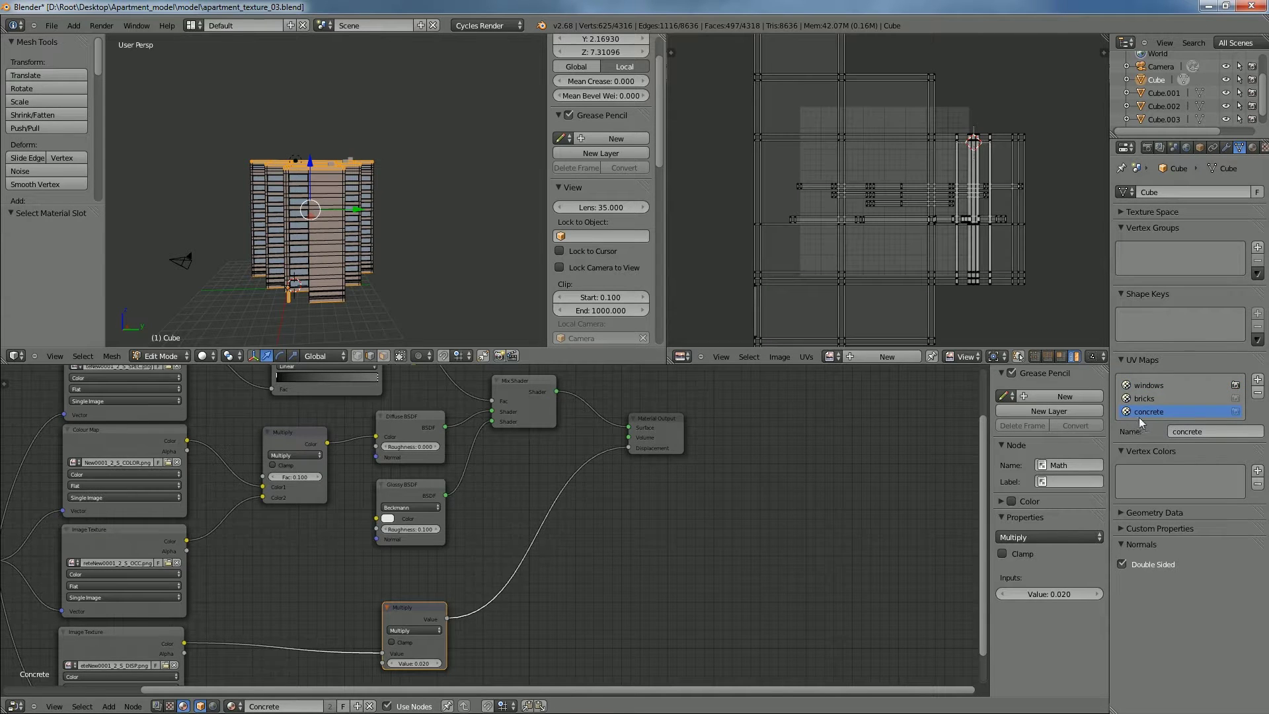
{"action": "scroll", "coordinate": [1008, 196], "scroll_direction": "down", "scroll_amount": 3}
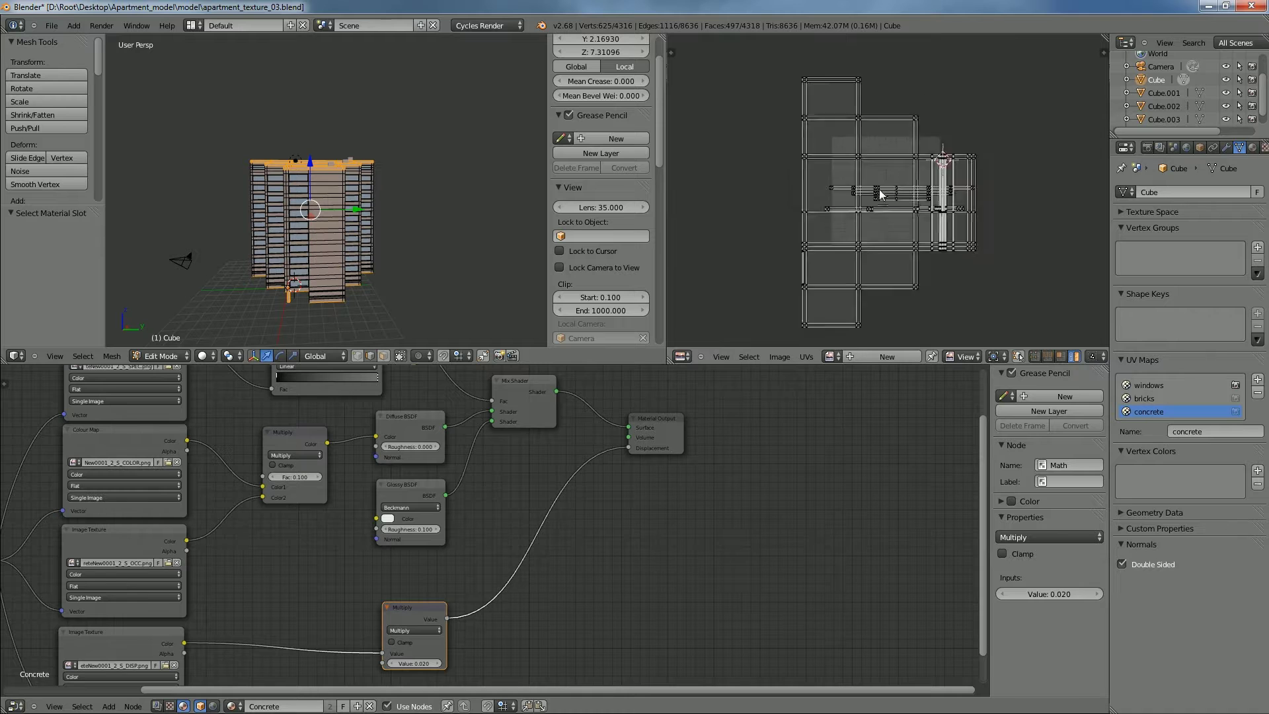
{"action": "key", "text": "a"}
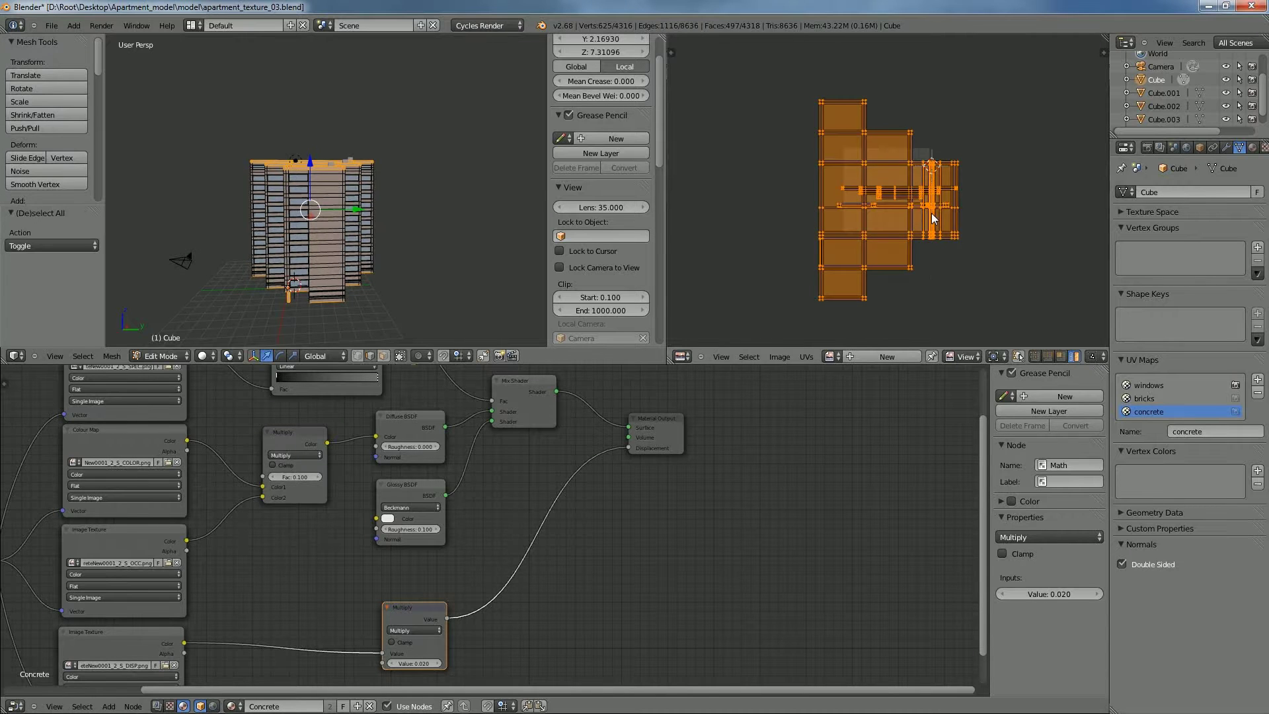
{"action": "key", "text": "s"}
{"action": "left_click", "coordinate": [976, 254]}
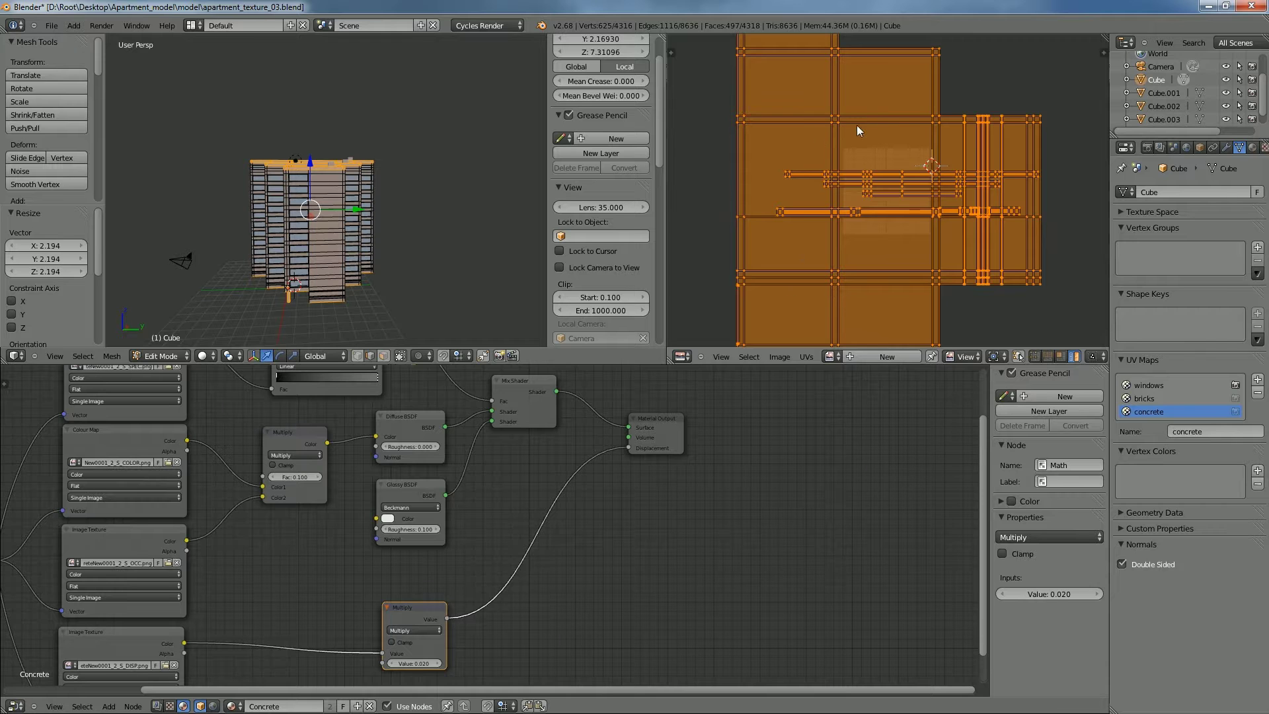
Fine-tune the size of the building's concrete UVs by scaling them by about 1.113 and again by about 0.874
{"action": "key", "text": "s"}
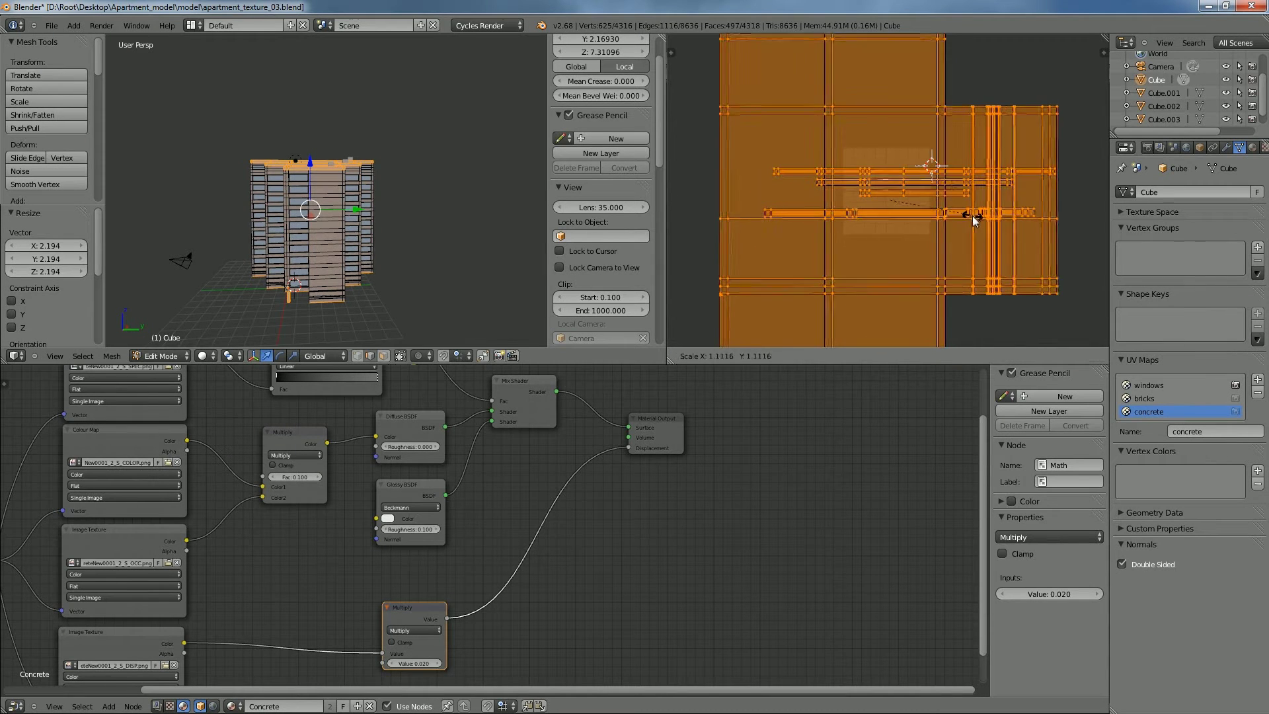
{"action": "left_click", "coordinate": [957, 209]}
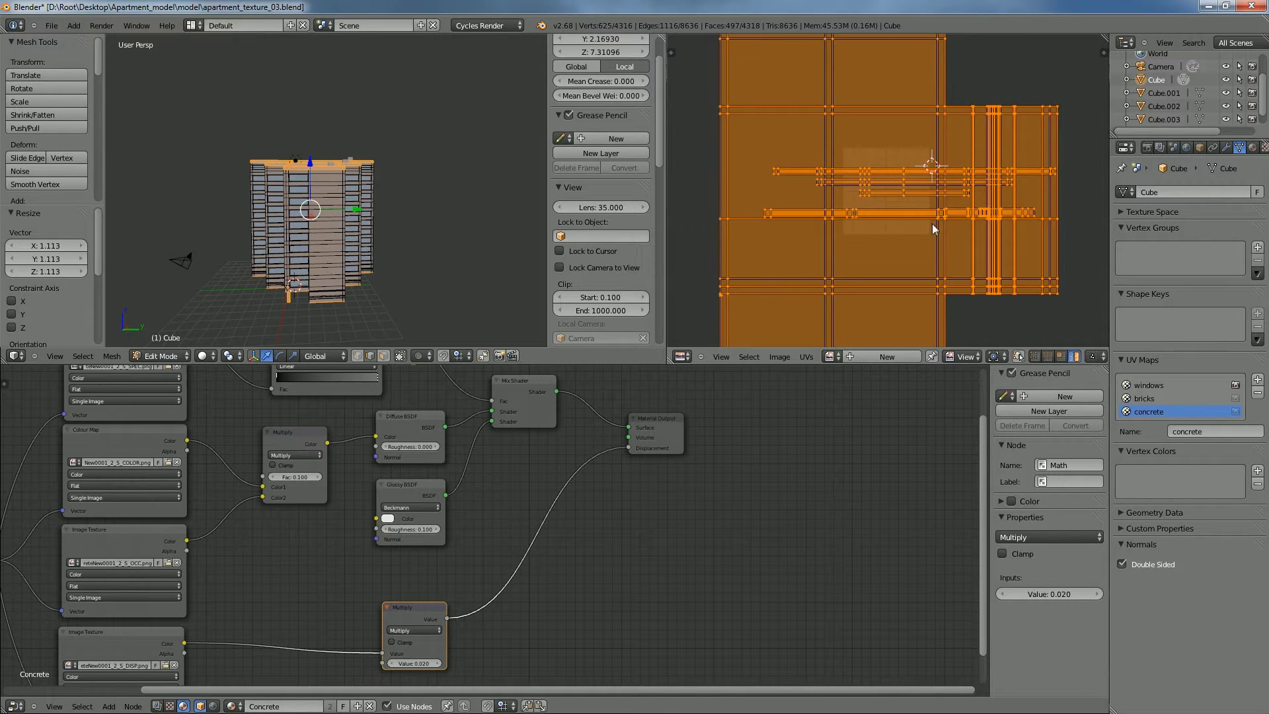
{"action": "scroll", "coordinate": [807, 180], "scroll_direction": "down", "scroll_amount": 1}
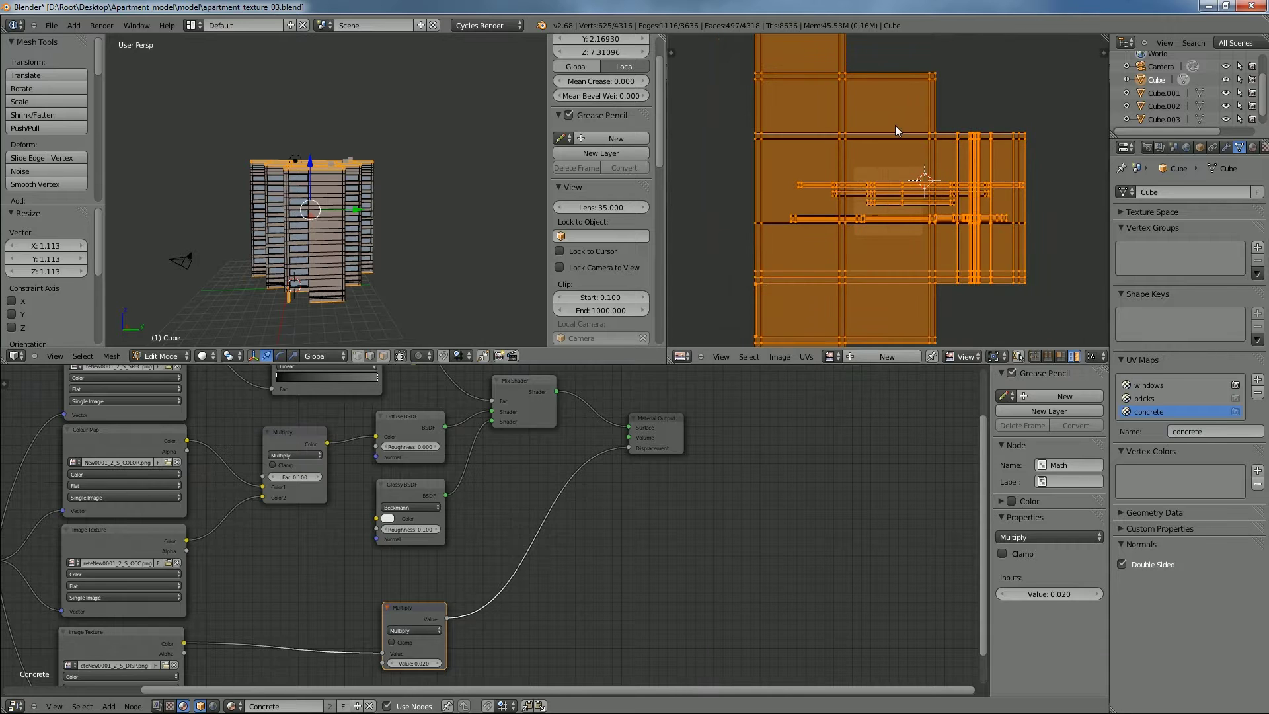
{"action": "middle_click_drag", "start_coordinate": [430, 222], "coordinate": [429, 270]}
{"action": "scroll", "coordinate": [396, 271], "scroll_direction": "up", "scroll_amount": 4}
{"action": "middle_click_drag", "start_coordinate": [354, 227], "coordinate": [346, 268]}
{"action": "middle_click_drag", "start_coordinate": [430, 286], "coordinate": [458, 221], "text": "shift"}
{"action": "key", "text": "s"}
{"action": "left_click", "coordinate": [866, 271]}
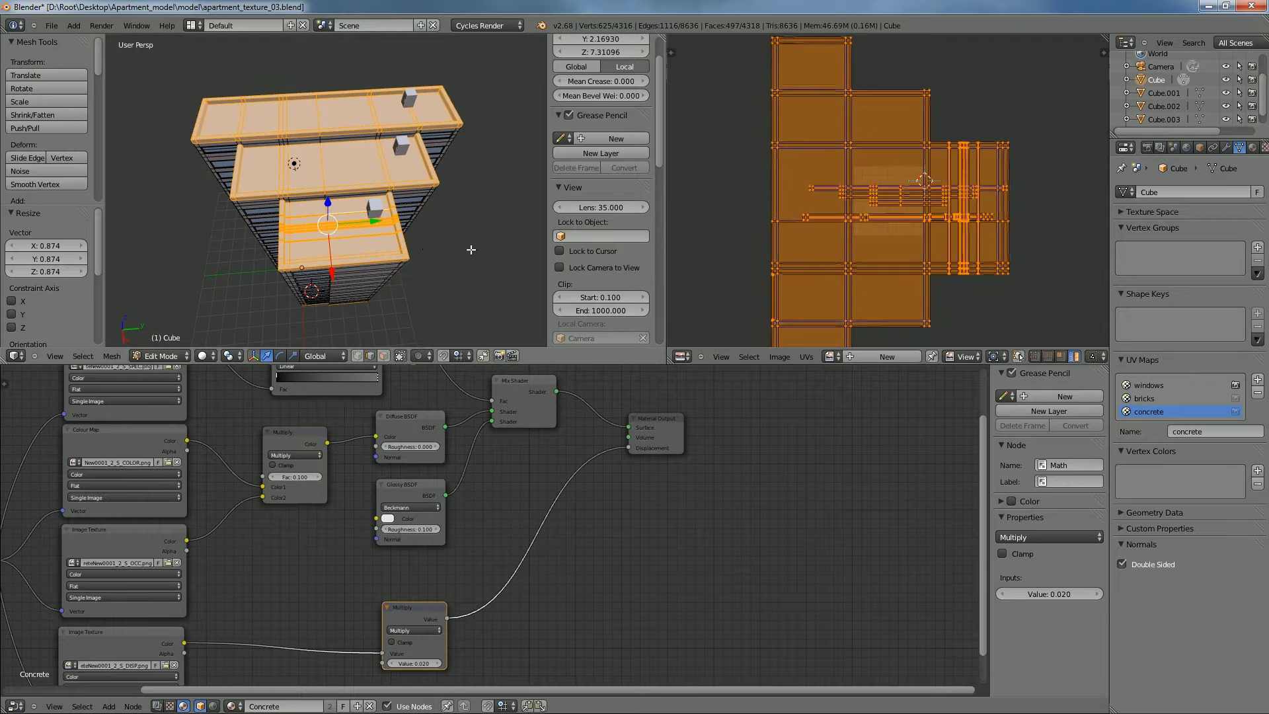
Return to Object Mode with rendered shading and check the concrete texture's scale on the roofs
{"action": "left_click", "coordinate": [170, 356]}
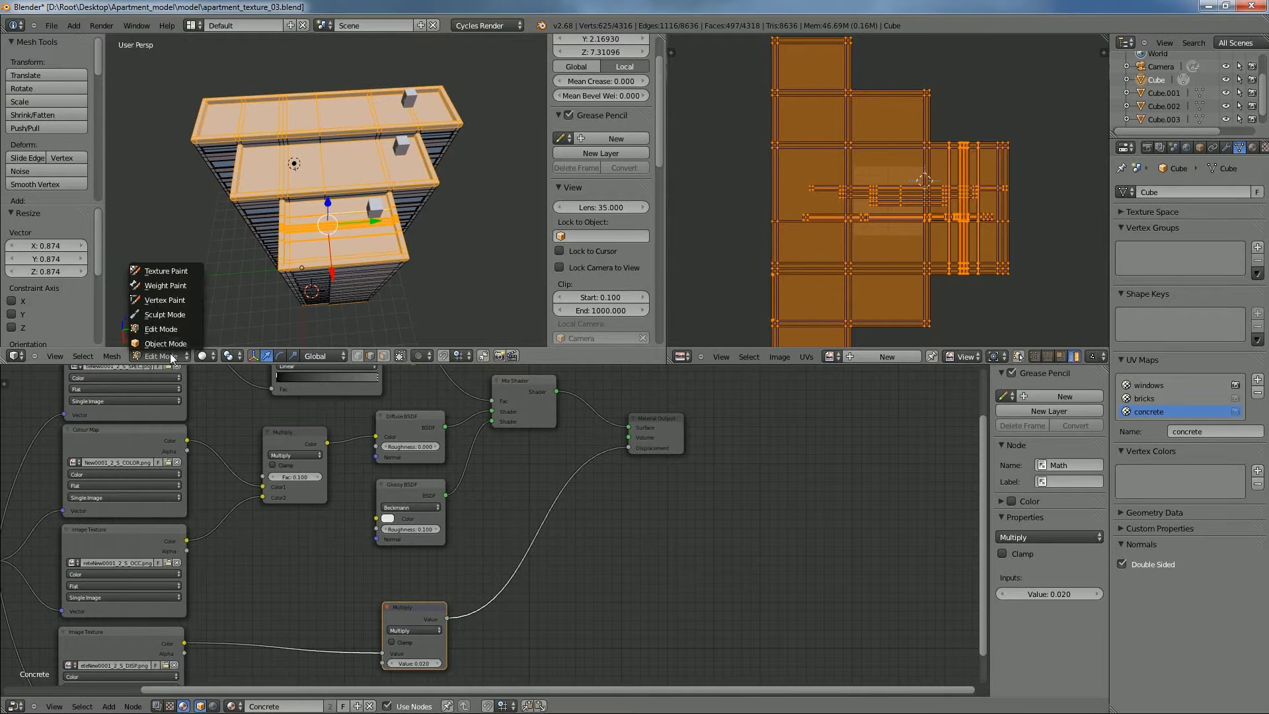
{"action": "left_click", "coordinate": [165, 343]}
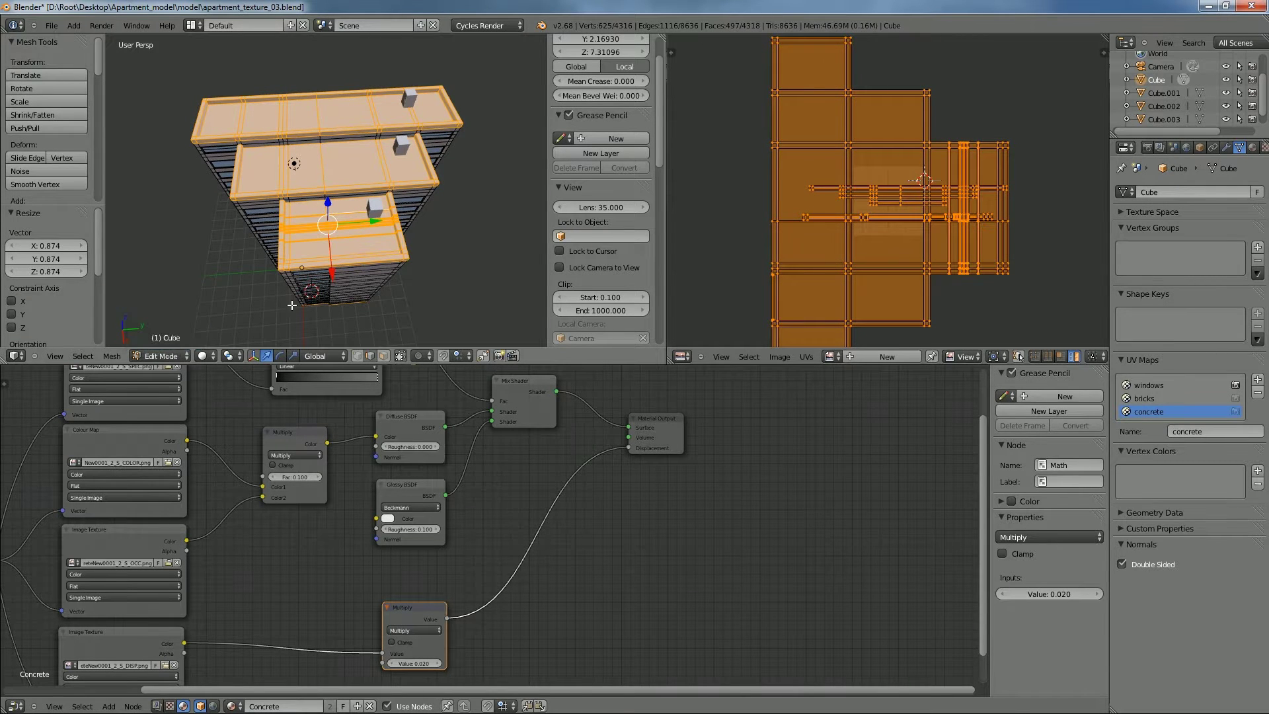
{"action": "left_click", "coordinate": [171, 356]}
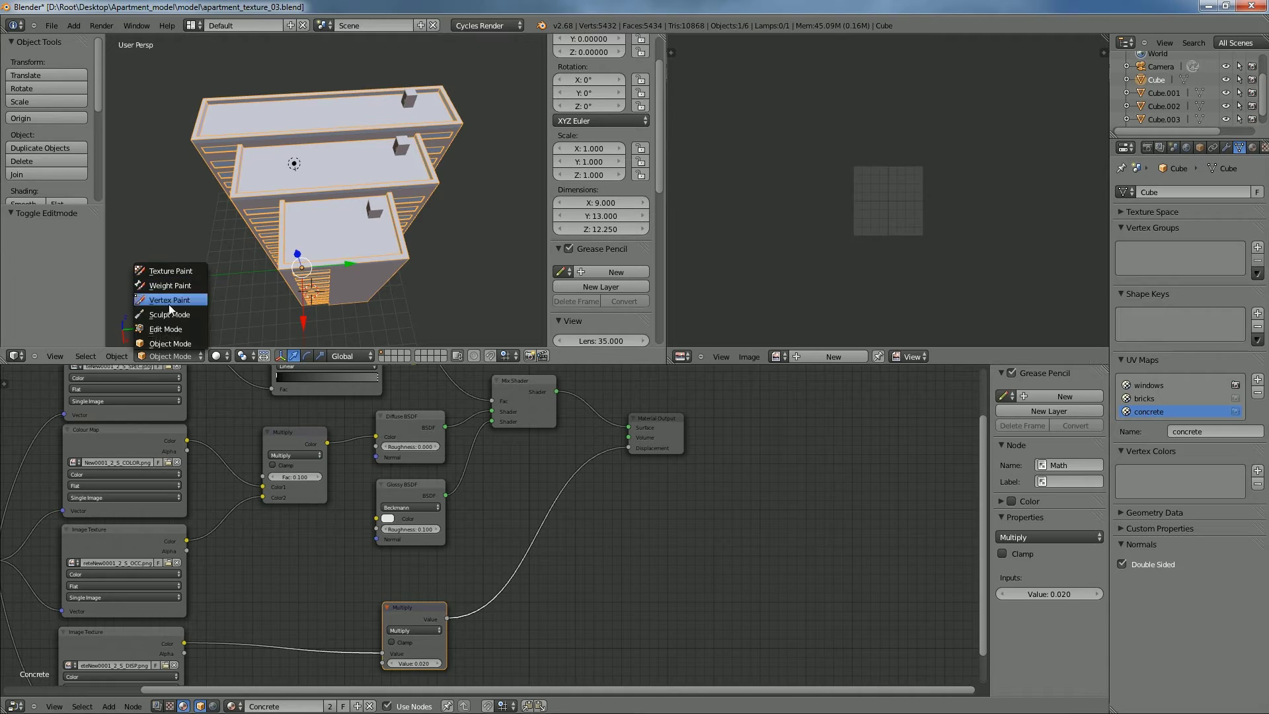
{"action": "left_click", "coordinate": [170, 343]}
{"action": "left_click", "coordinate": [217, 355]}
{"action": "left_click", "coordinate": [258, 271]}
{"action": "scroll", "coordinate": [303, 258], "scroll_direction": "up", "scroll_amount": 8}
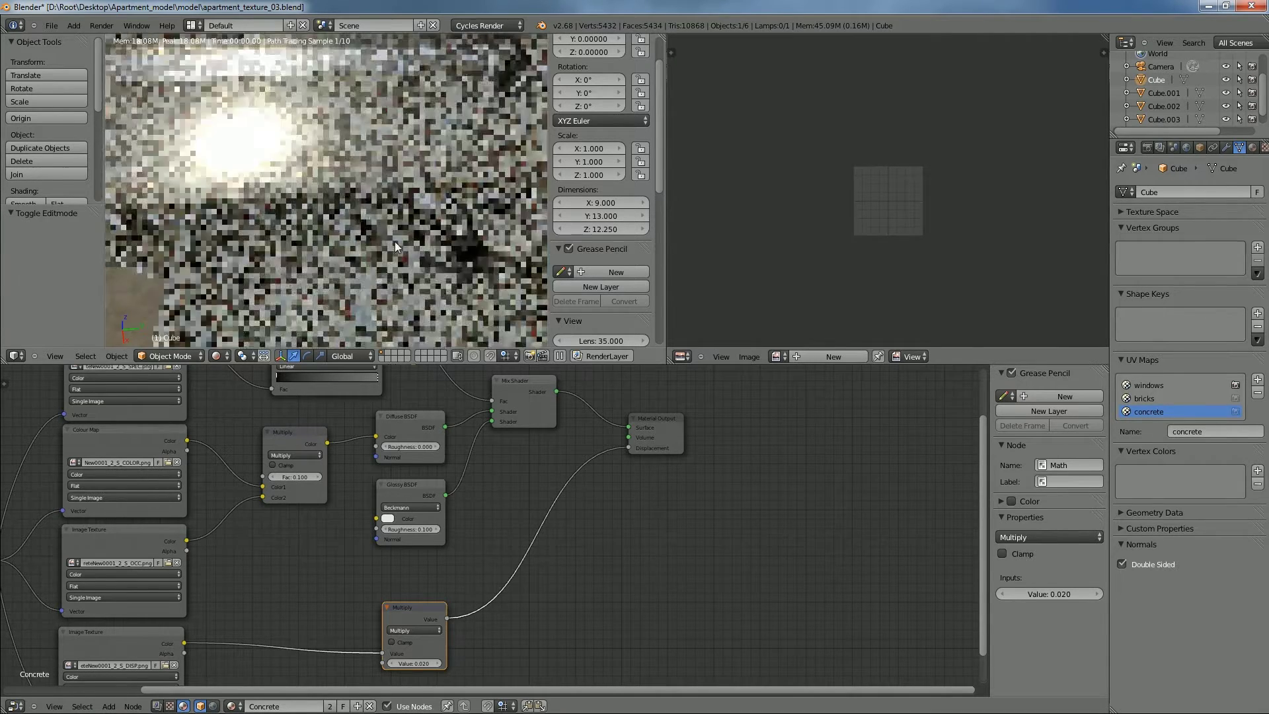
{"action": "scroll", "coordinate": [410, 231], "scroll_direction": "down", "scroll_amount": 6}
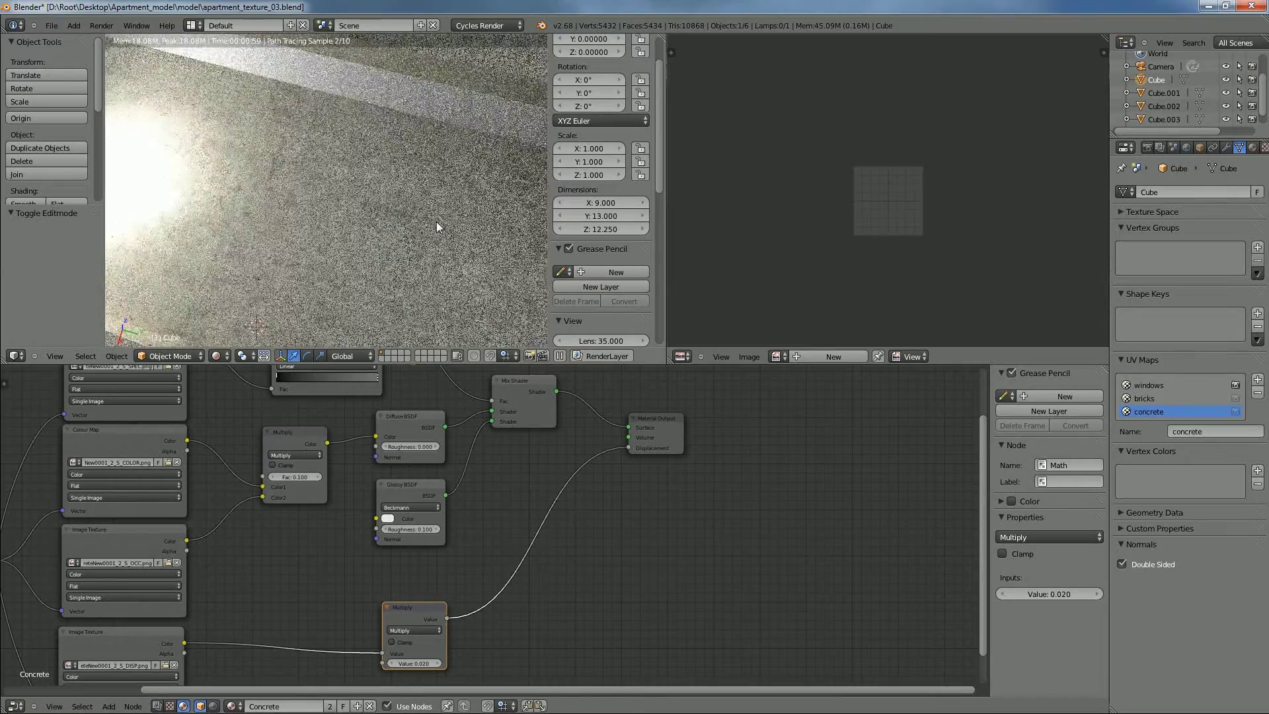
{"action": "scroll", "coordinate": [421, 242], "scroll_direction": "up", "scroll_amount": 5}
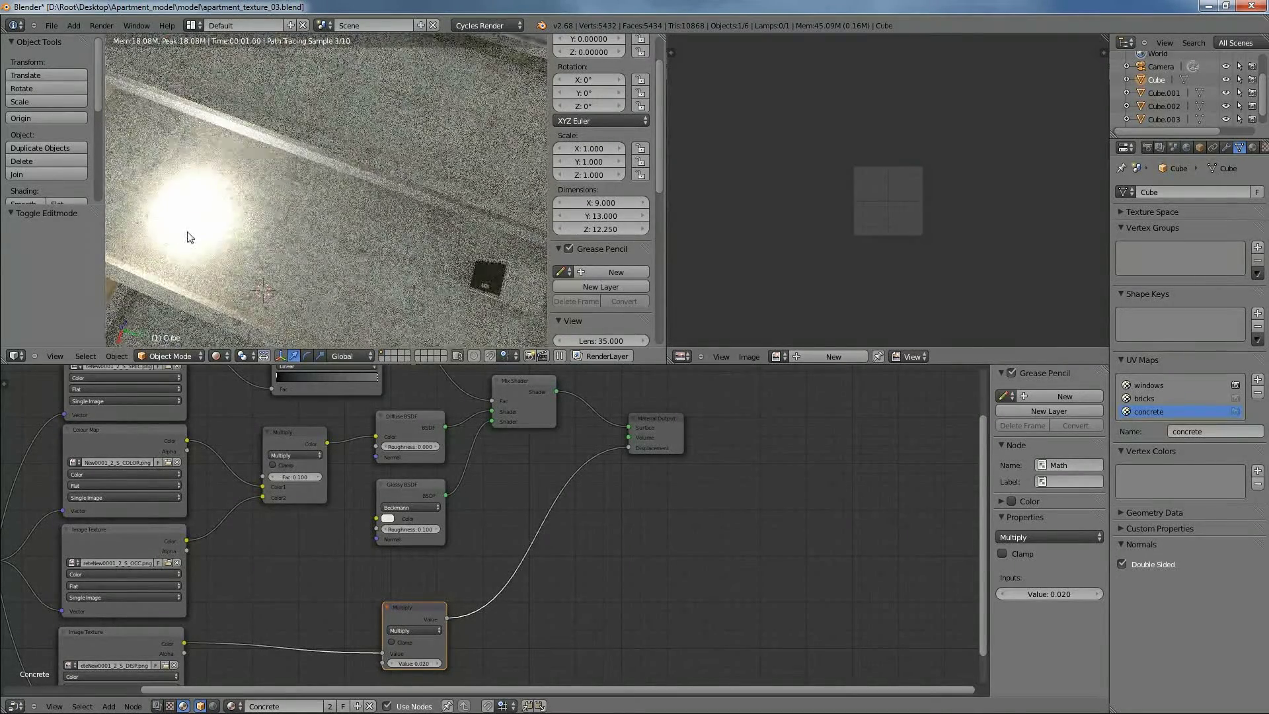
{"action": "scroll", "coordinate": [323, 222], "scroll_direction": "down", "scroll_amount": 2}
{"action": "scroll", "coordinate": [323, 217], "scroll_direction": "down", "scroll_amount": 3}
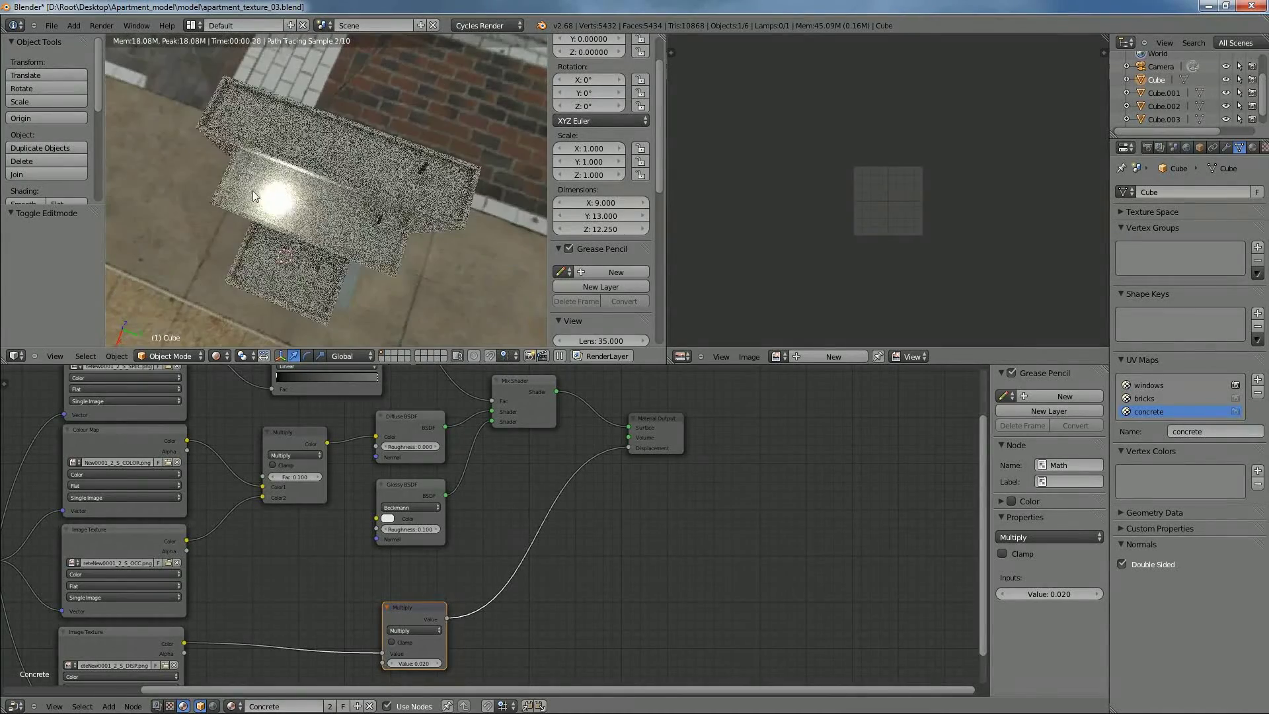
{"action": "scroll", "coordinate": [336, 152], "scroll_direction": "up", "scroll_amount": 3}
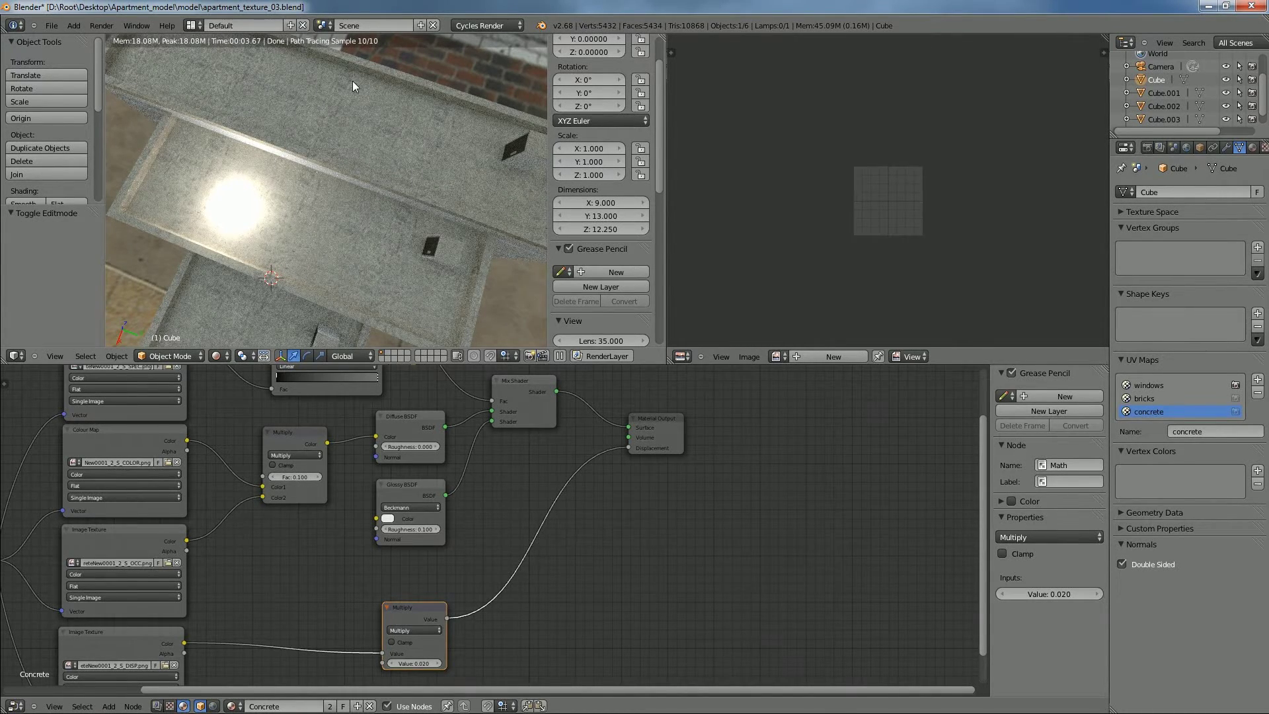
Rotate the building's concrete UVs by 45° in Edit Mode and return to Object Mode
{"action": "key", "text": "Tab"}
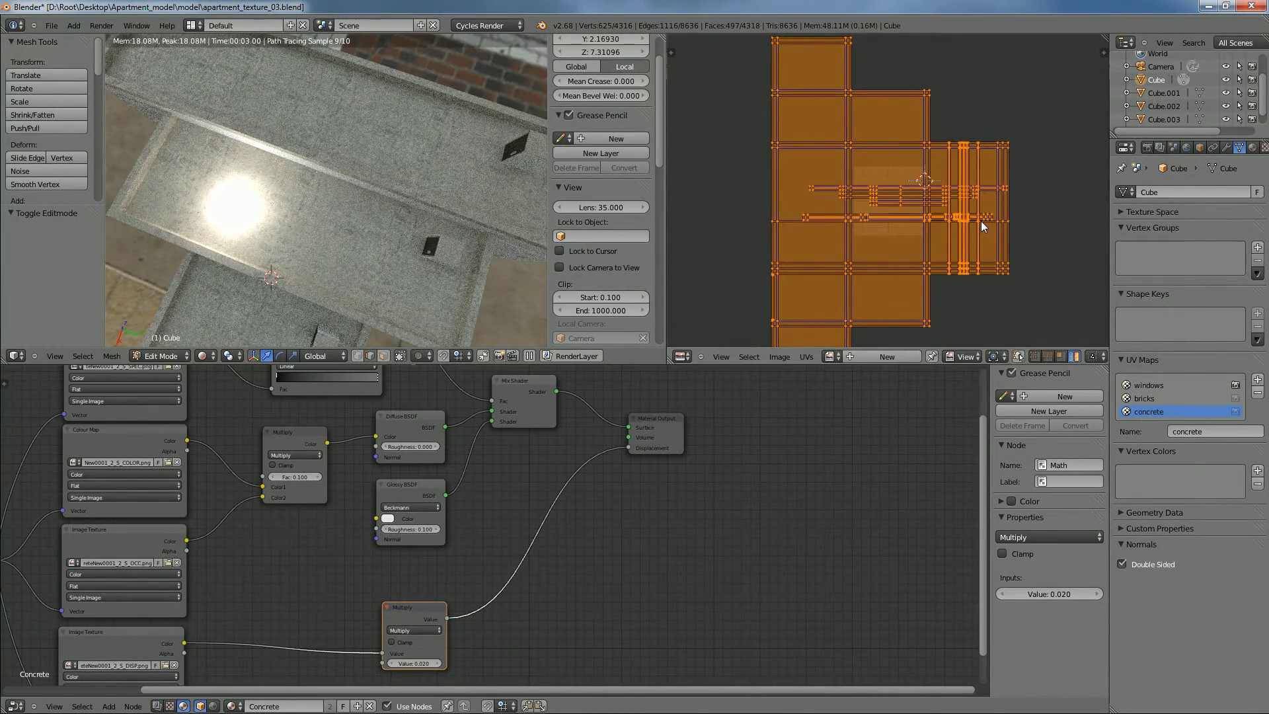
{"action": "type", "text": "r45"}
{"action": "key", "text": "Return"}
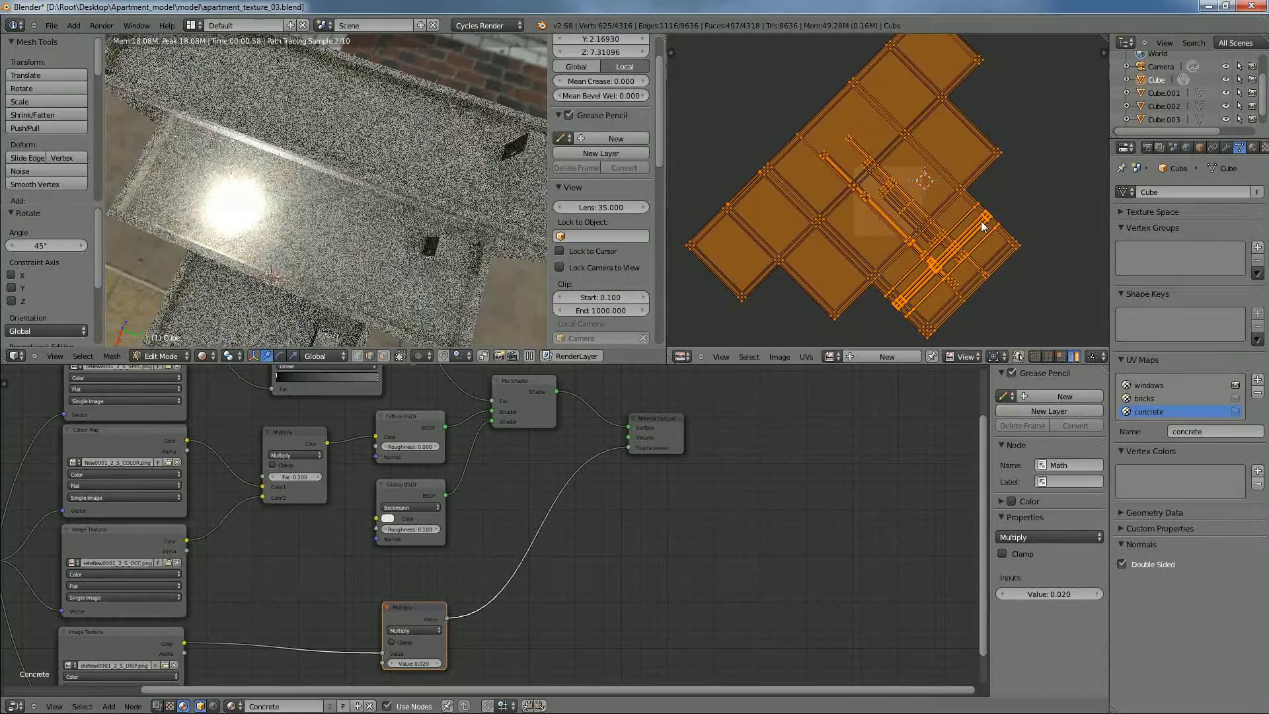
{"action": "key", "text": "Tab"}
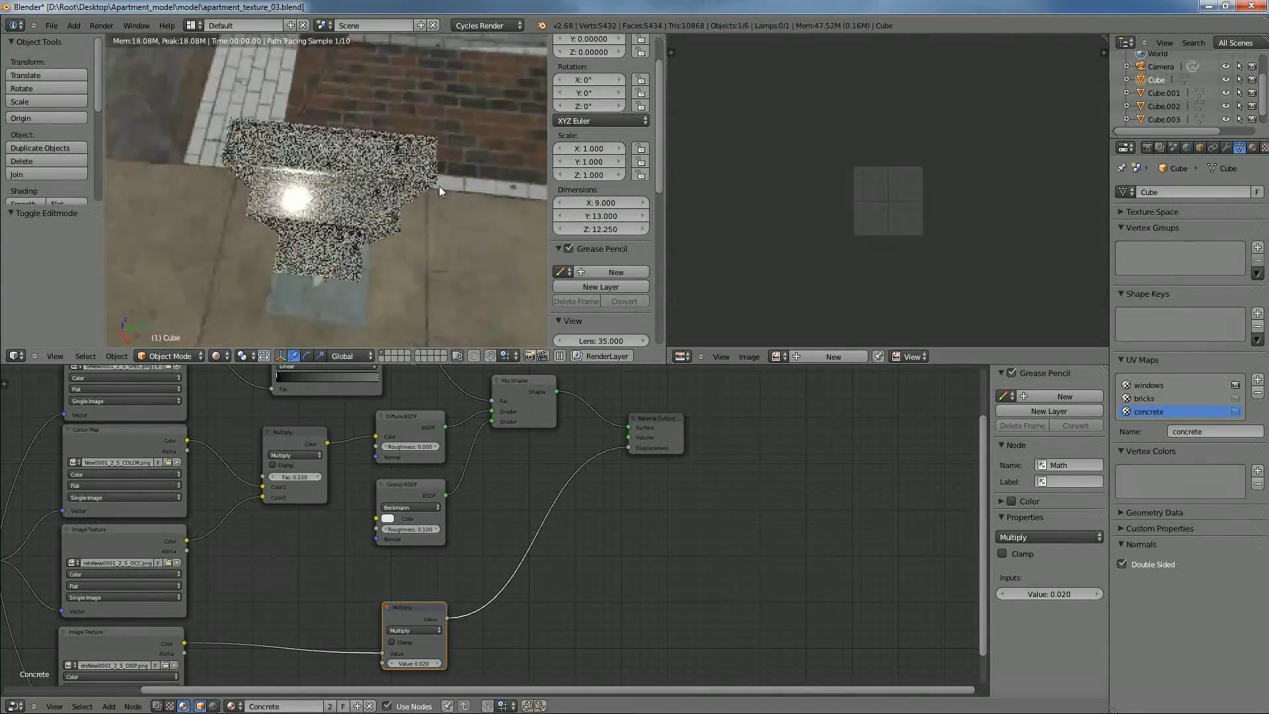
Examine the rotated concrete texture on the rendered roofs and walls from several angles
{"action": "middle_click_drag", "start_coordinate": [449, 176], "coordinate": [463, 257]}
{"action": "scroll", "coordinate": [483, 183], "scroll_direction": "up", "scroll_amount": 4}
{"action": "scroll", "coordinate": [462, 257], "scroll_direction": "down", "scroll_amount": 3}
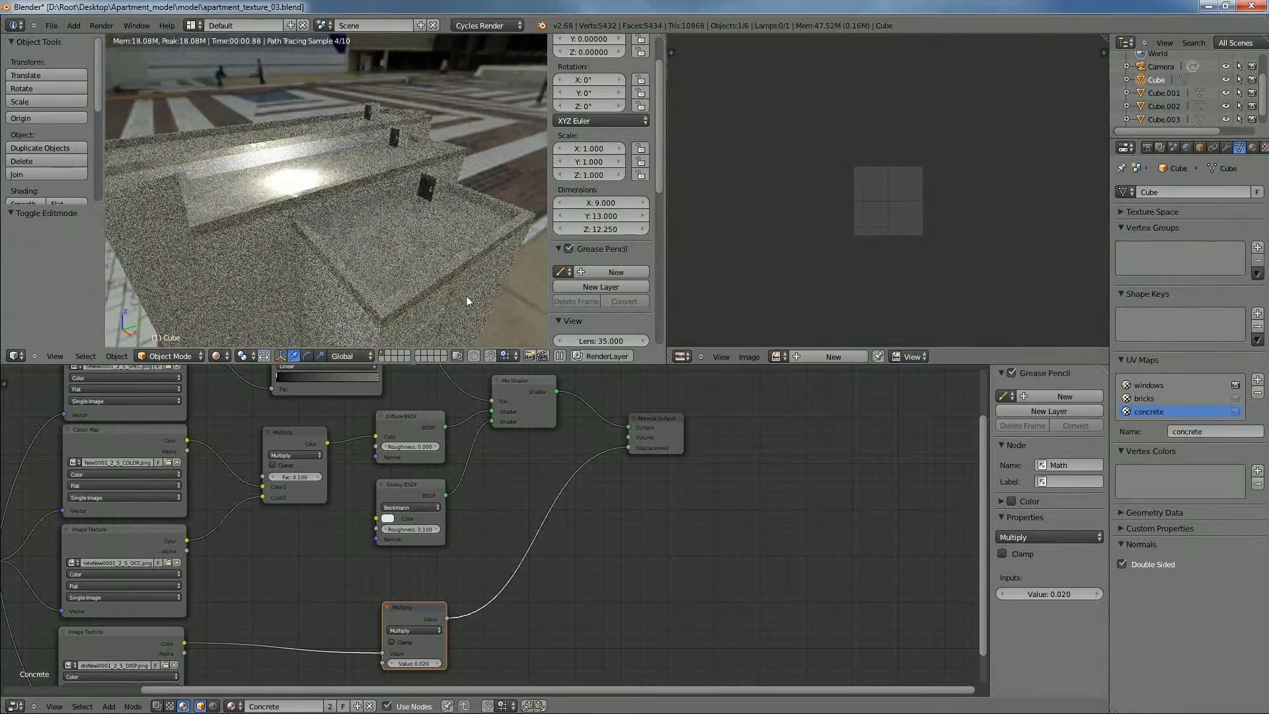
{"action": "mouse_move", "coordinate": [453, 258]}
{"action": "middle_mouse_down"}
{"action": "mouse_move", "coordinate": [443, 288]}
{"action": "mouse_move", "coordinate": [416, 302]}
{"action": "mouse_move", "coordinate": [421, 160]}
{"action": "mouse_move", "coordinate": [456, 181]}
{"action": "mouse_move", "coordinate": [485, 170]}
{"action": "mouse_move", "coordinate": [416, 150]}
{"action": "mouse_move", "coordinate": [335, 254]}
{"action": "mouse_move", "coordinate": [411, 227]}
{"action": "mouse_move", "coordinate": [462, 258]}
{"action": "middle_mouse_up"}
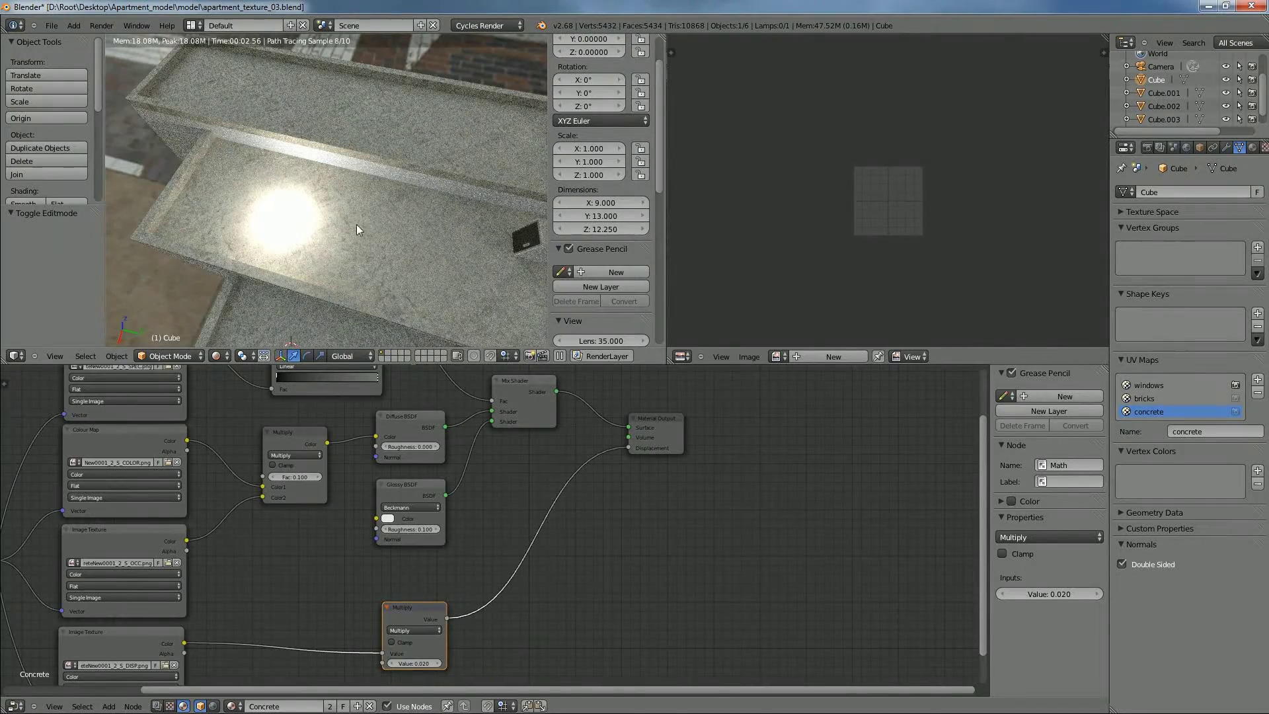
{"action": "middle_click_drag", "start_coordinate": [454, 276], "coordinate": [409, 159]}
{"action": "scroll", "coordinate": [410, 177], "scroll_direction": "down", "scroll_amount": 5}
{"action": "middle_click_drag", "start_coordinate": [415, 202], "coordinate": [383, 160]}
{"action": "scroll", "coordinate": [383, 160], "scroll_direction": "down", "scroll_amount": 2}
{"action": "scroll", "coordinate": [385, 173], "scroll_direction": "up", "scroll_amount": 6}
{"action": "scroll", "coordinate": [385, 180], "scroll_direction": "down", "scroll_amount": 3}
{"action": "scroll", "coordinate": [385, 180], "scroll_direction": "down", "scroll_amount": 1}
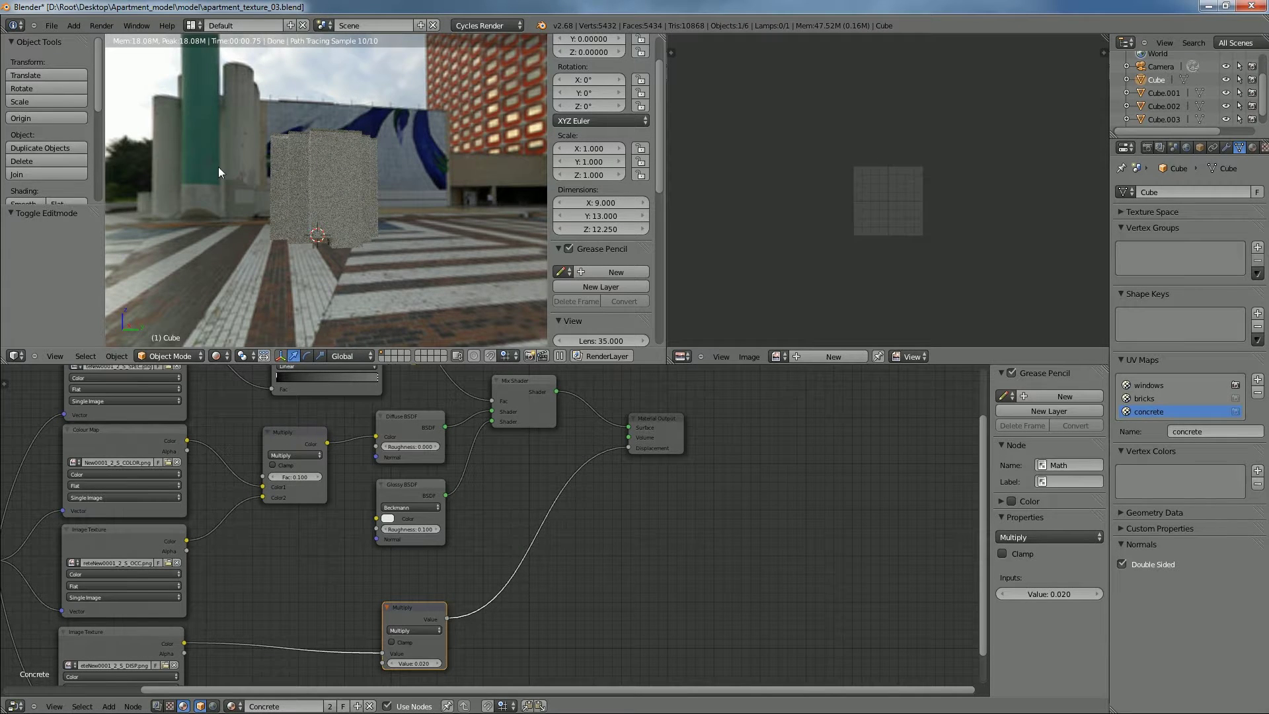
{"action": "middle_click_drag", "start_coordinate": [267, 165], "coordinate": [343, 293]}
{"action": "scroll", "coordinate": [347, 264], "scroll_direction": "up", "scroll_amount": 2}
{"action": "scroll", "coordinate": [343, 293], "scroll_direction": "up", "scroll_amount": 5}
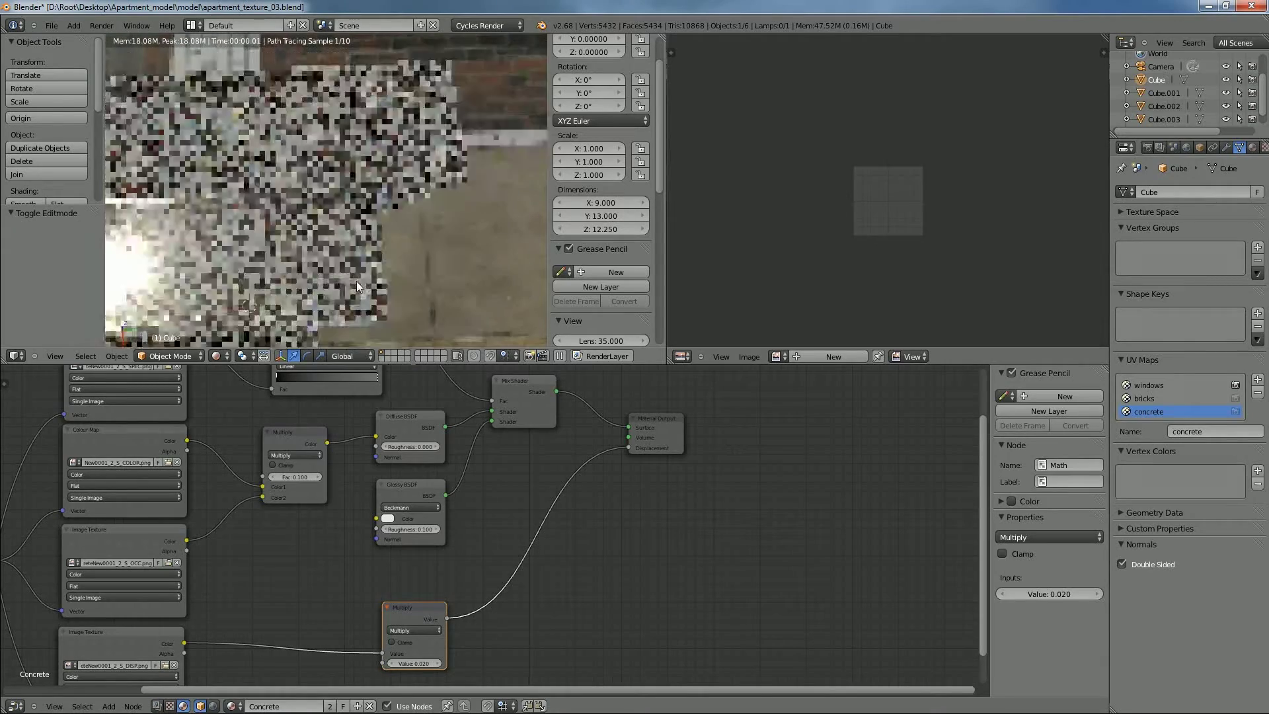
{"action": "middle_click_drag", "start_coordinate": [361, 324], "coordinate": [408, 281]}
{"action": "scroll", "coordinate": [370, 263], "scroll_direction": "down", "scroll_amount": 5}
Scale the concrete UV map of the box on the lowest roof up by about 2.128 in Edit Mode
{"action": "right_click", "coordinate": [412, 268]}
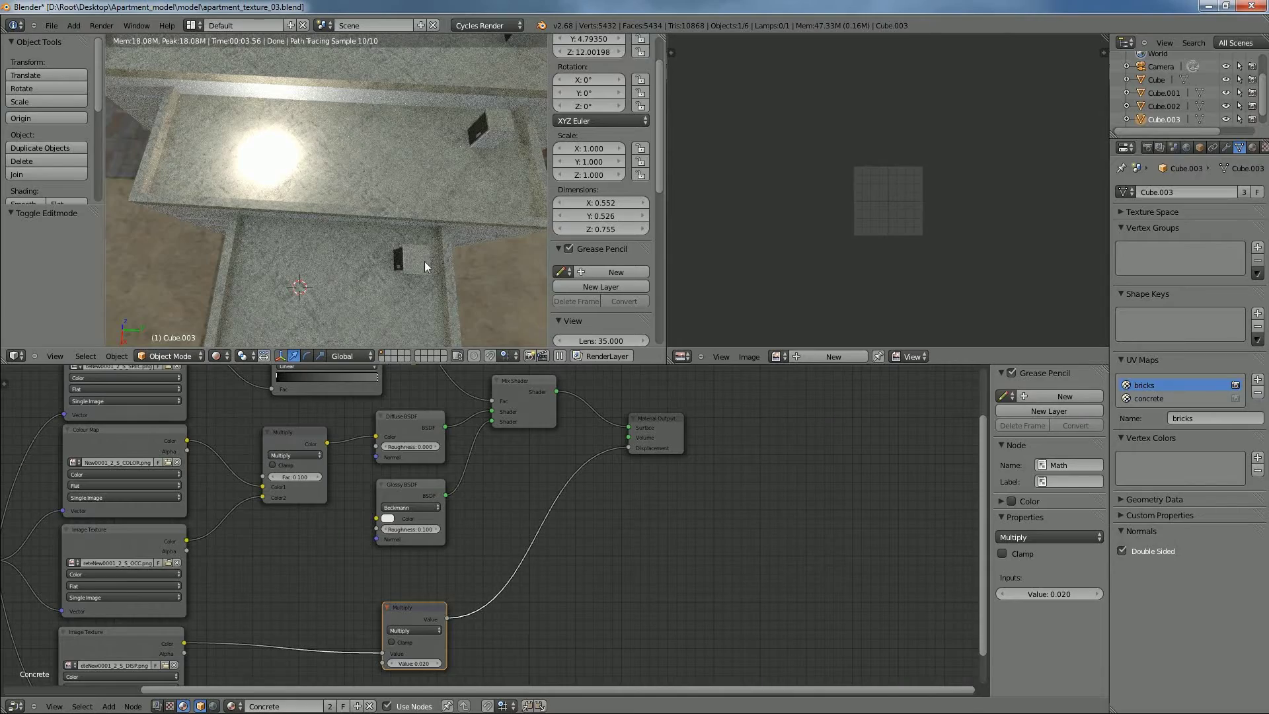
{"action": "key", "text": "Tab"}
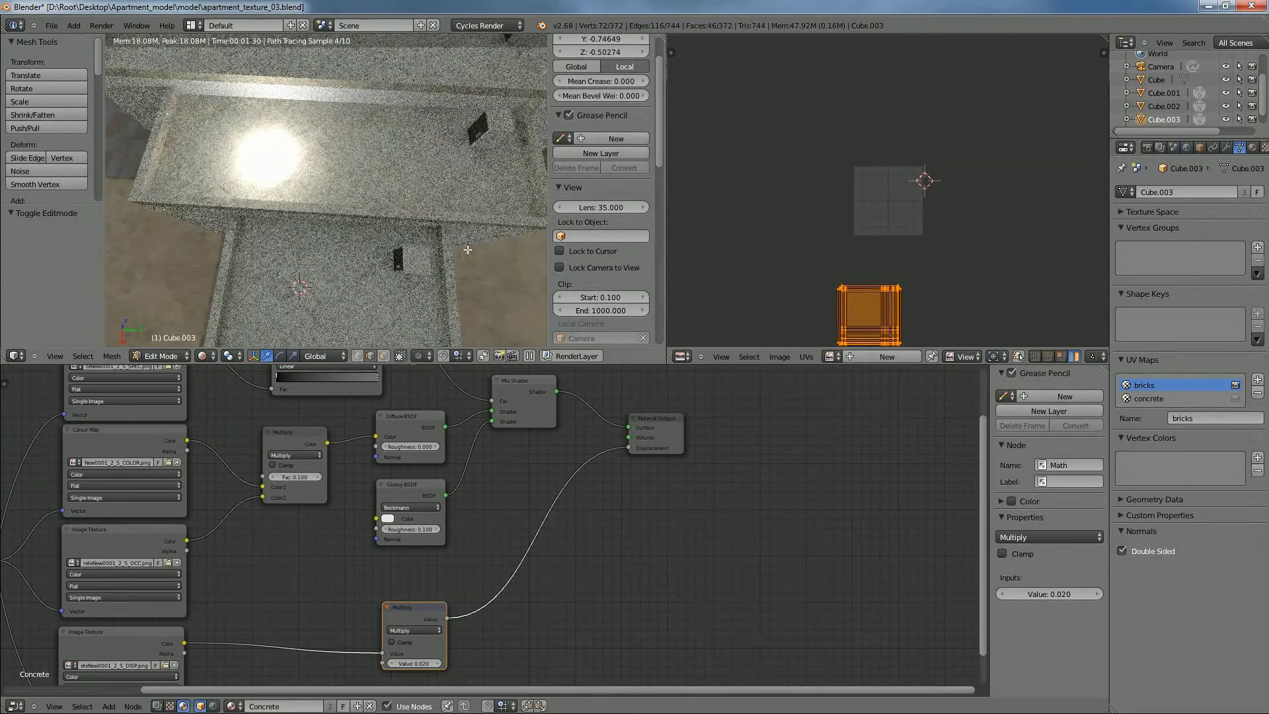
{"action": "left_click", "coordinate": [1158, 399]}
{"action": "key", "text": "a"}
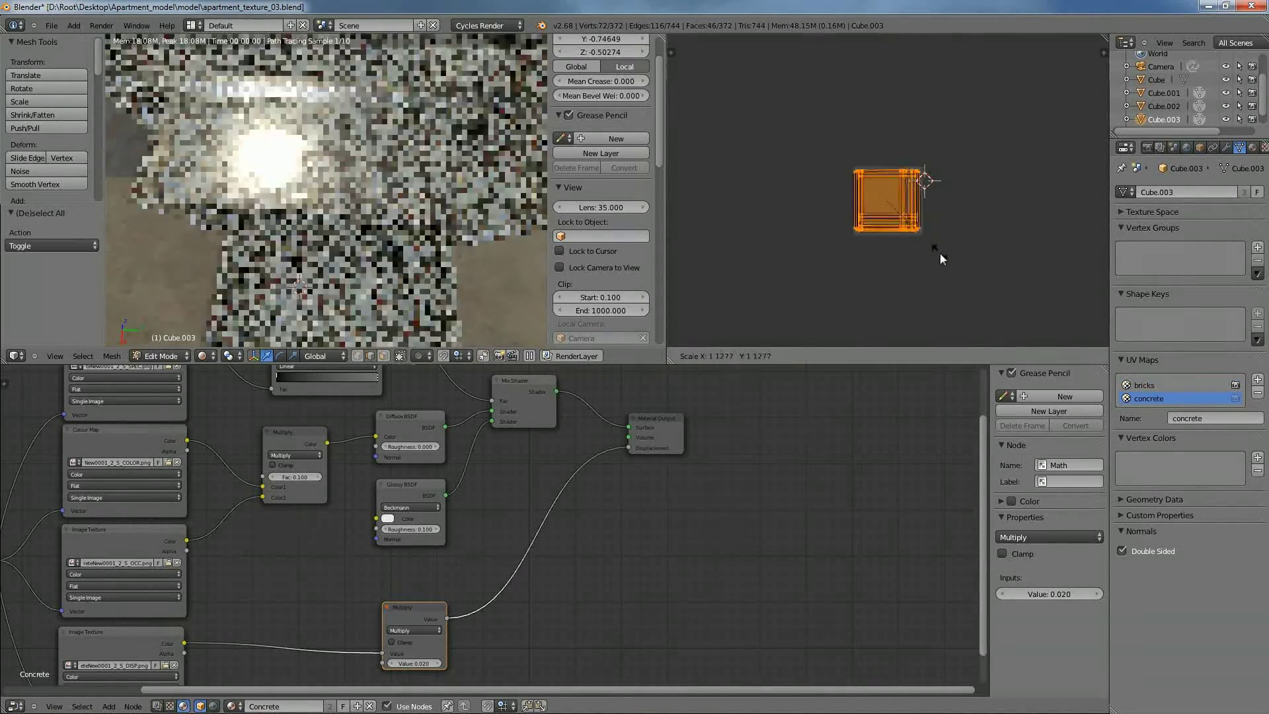
{"action": "key", "text": "s"}
{"action": "left_click", "coordinate": [983, 307]}
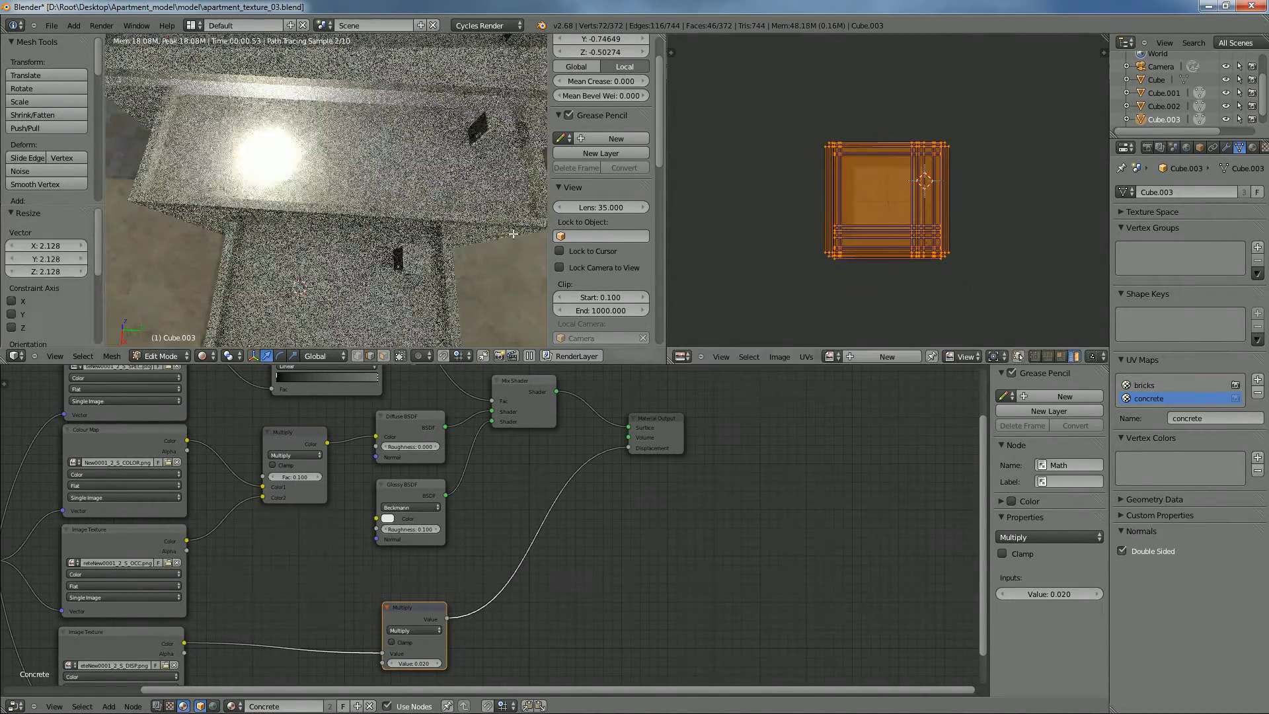
{"action": "key", "text": "Tab"}
Inspect the rendered concrete on the lowest roof's box up close
{"action": "middle_click_drag", "start_coordinate": [499, 262], "coordinate": [399, 244]}
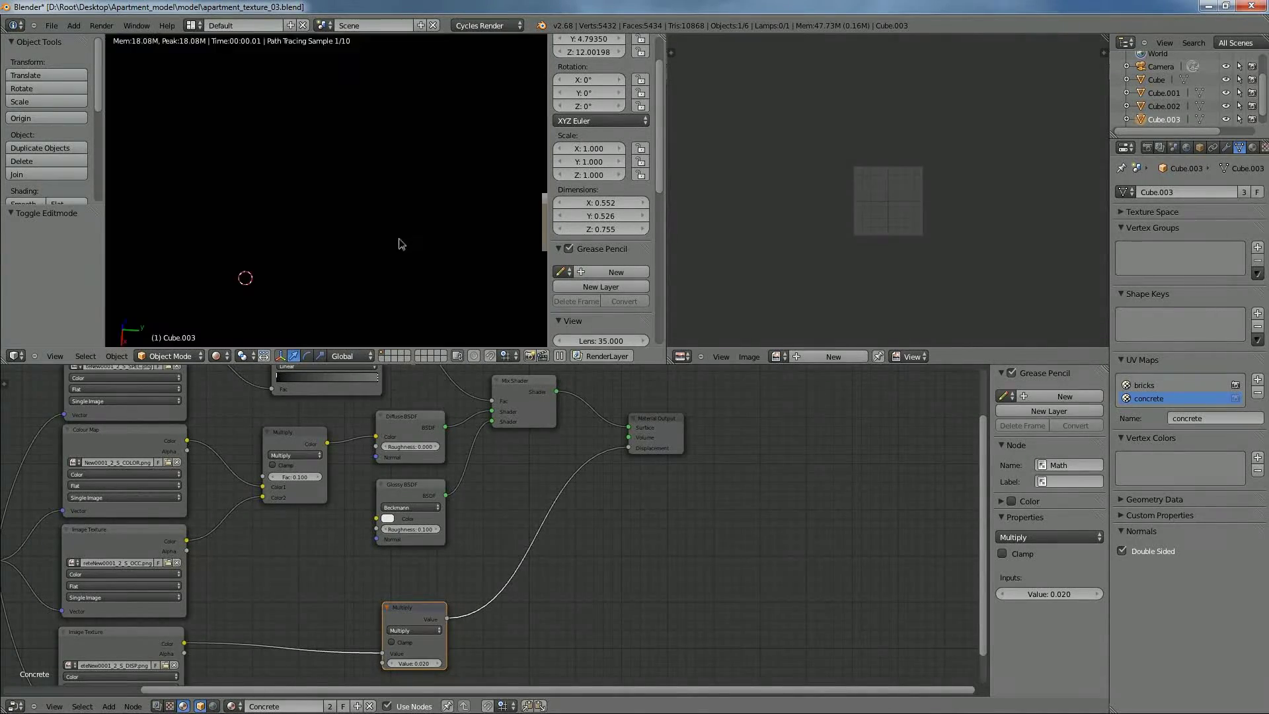
{"action": "scroll", "coordinate": [400, 241], "scroll_direction": "down", "scroll_amount": 3}
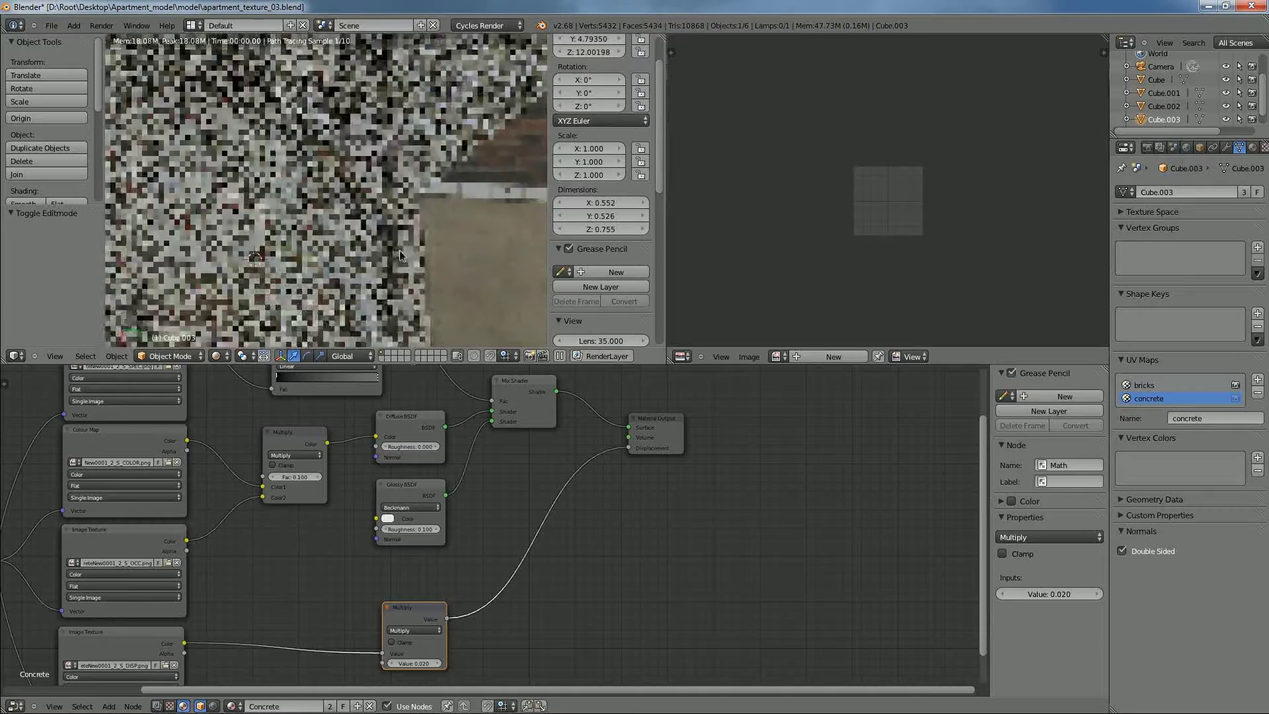
{"action": "scroll", "coordinate": [400, 250], "scroll_direction": "down", "scroll_amount": 4}
{"action": "middle_click_drag", "start_coordinate": [402, 247], "coordinate": [415, 224]}
{"action": "scroll", "coordinate": [415, 234], "scroll_direction": "up", "scroll_amount": 3}
{"action": "scroll", "coordinate": [414, 233], "scroll_direction": "up", "scroll_amount": 3}
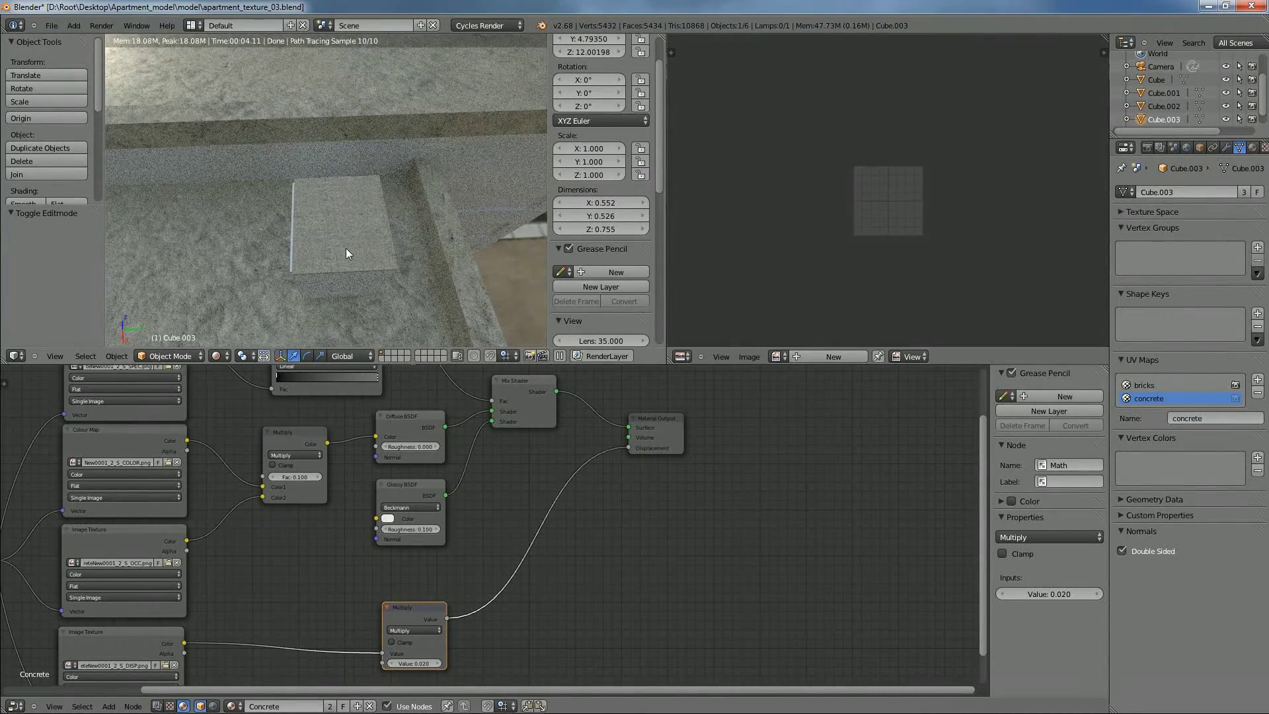
Rescale the concrete UV map of the box on the lowest roof in Edit Mode and return to Object Mode
{"action": "key", "text": "Tab"}
{"action": "key", "text": "s"}
{"action": "left_click", "coordinate": [958, 309]}
{"action": "key", "text": "Tab"}
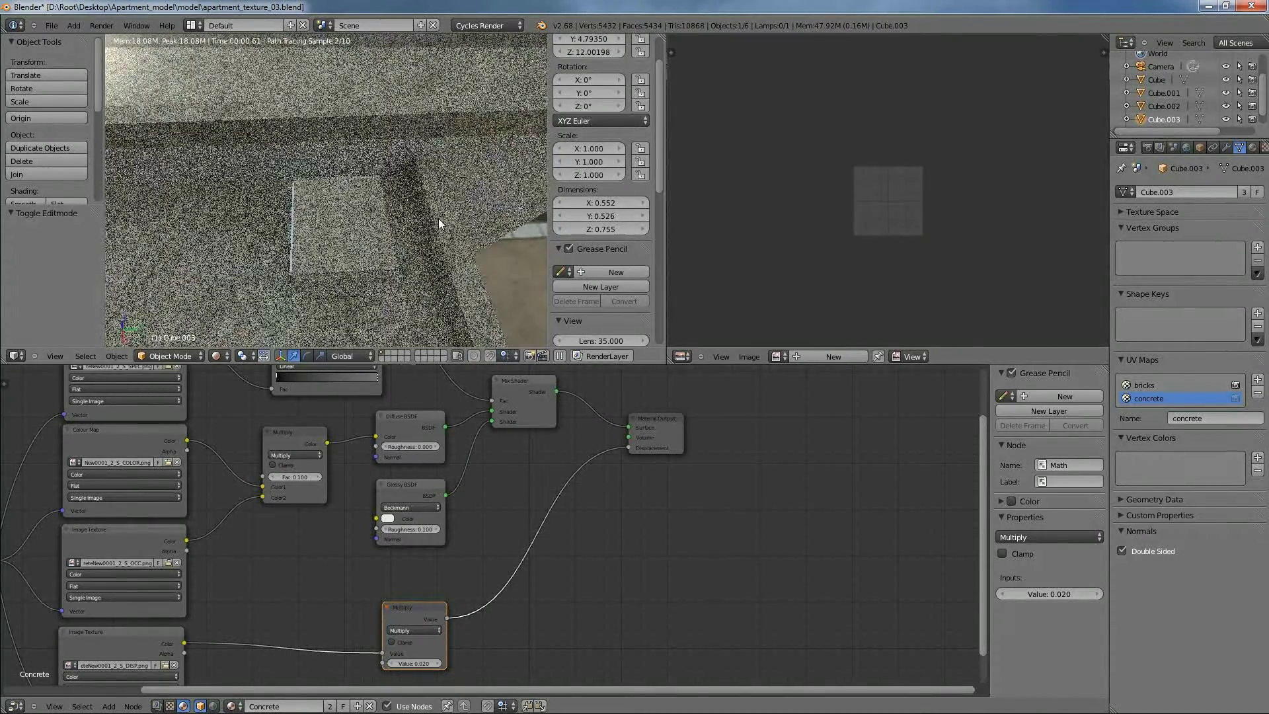
{"action": "middle_click_drag", "start_coordinate": [364, 294], "coordinate": [361, 231]}
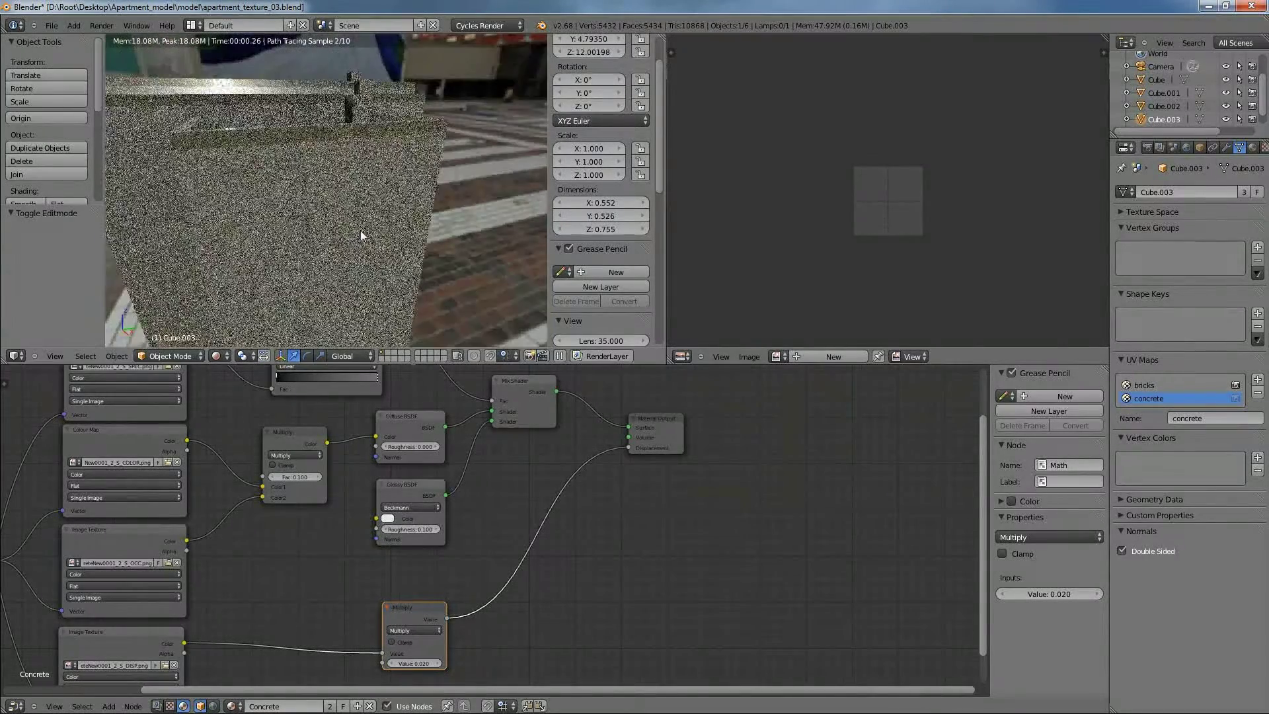
Select the main building and its Brick material, and spread the Diffuse BSDF and Material Output nodes apart
{"action": "scroll", "coordinate": [361, 231], "scroll_direction": "down", "scroll_amount": 4}
{"action": "middle_click_drag", "start_coordinate": [374, 419], "coordinate": [538, 416]}
{"action": "scroll", "coordinate": [522, 437], "scroll_direction": "down", "scroll_amount": 3}
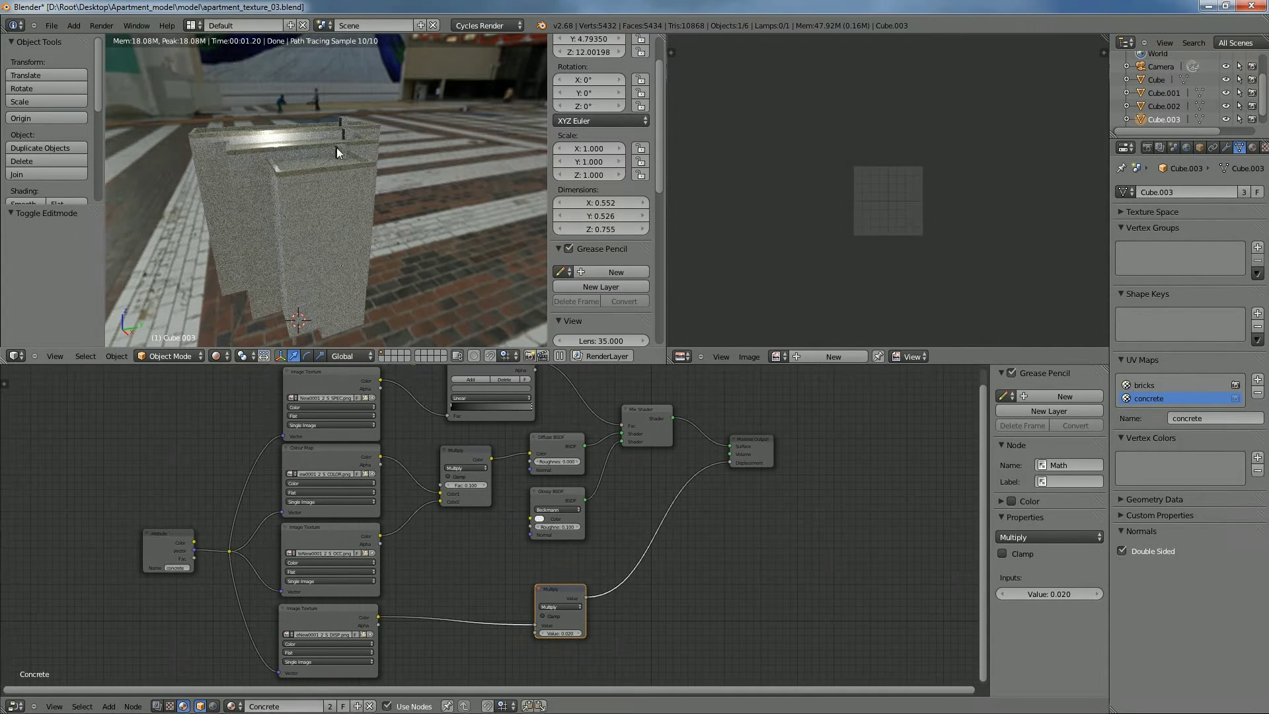
{"action": "left_click", "coordinate": [1254, 147]}
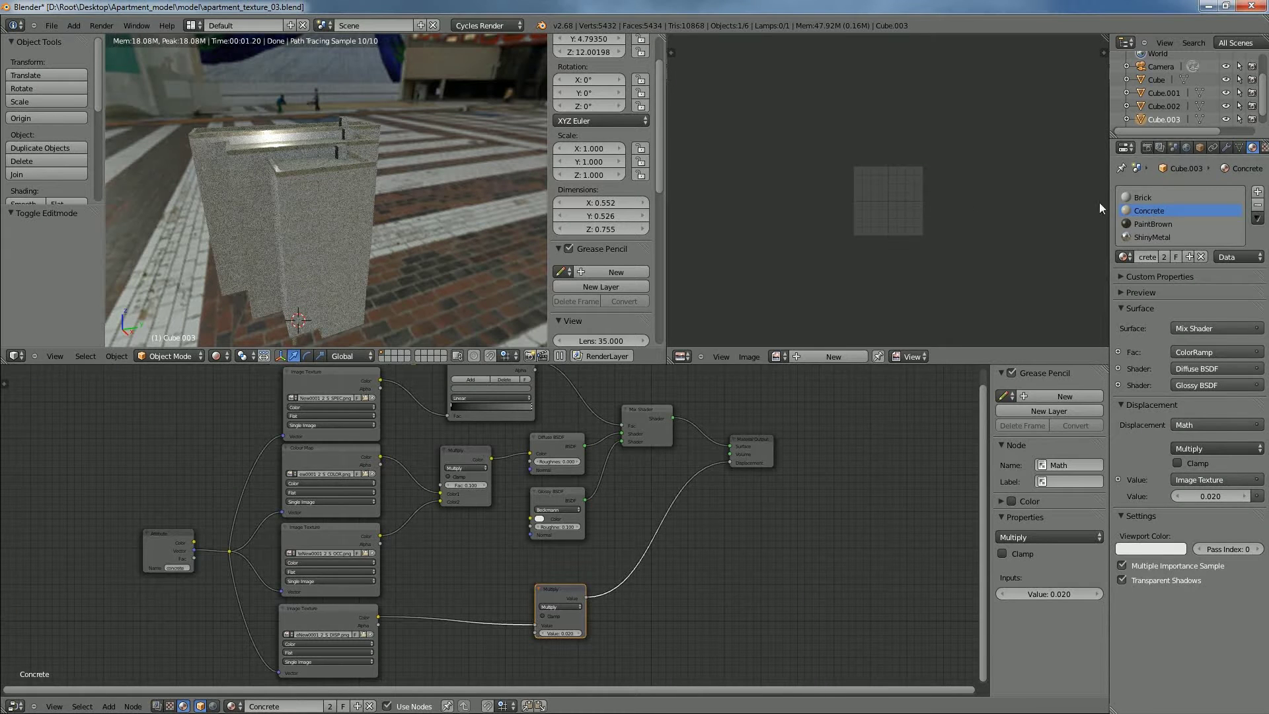
{"action": "right_click", "coordinate": [340, 209]}
{"action": "left_click", "coordinate": [1144, 197]}
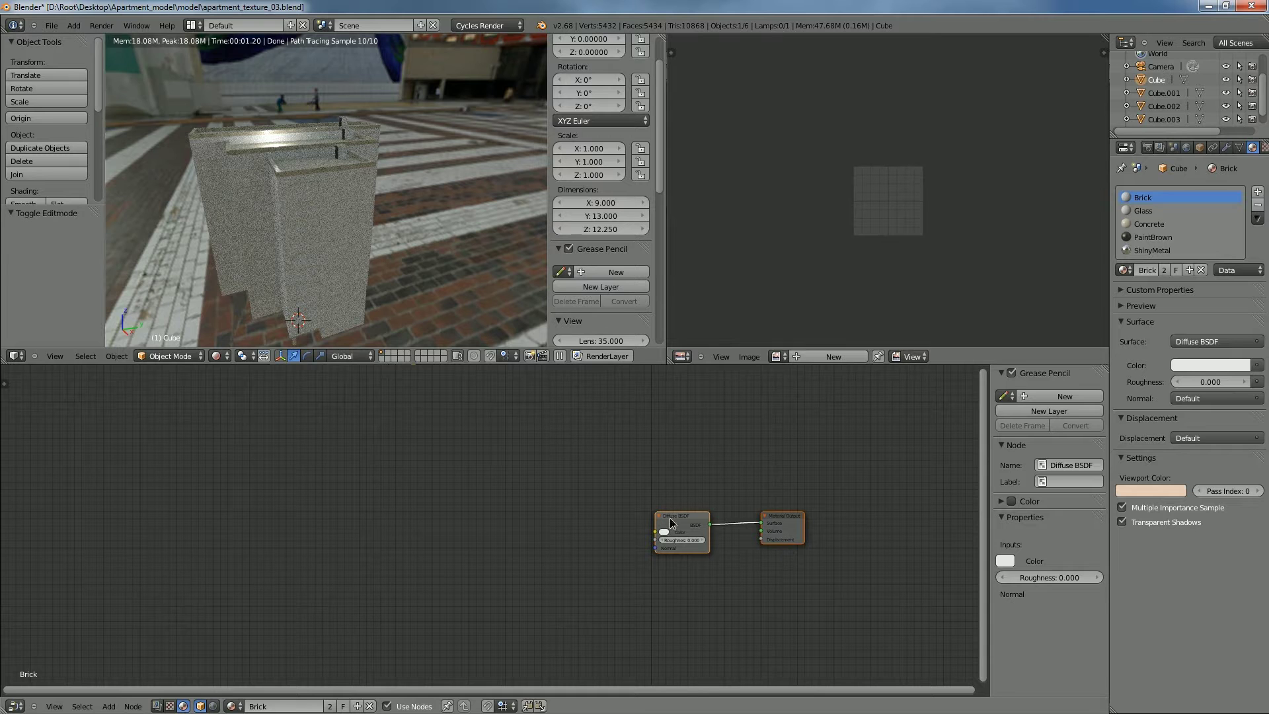
{"action": "left_click_drag", "start_coordinate": [670, 519], "coordinate": [627, 512]}
{"action": "left_click_drag", "start_coordinate": [779, 520], "coordinate": [803, 528]}
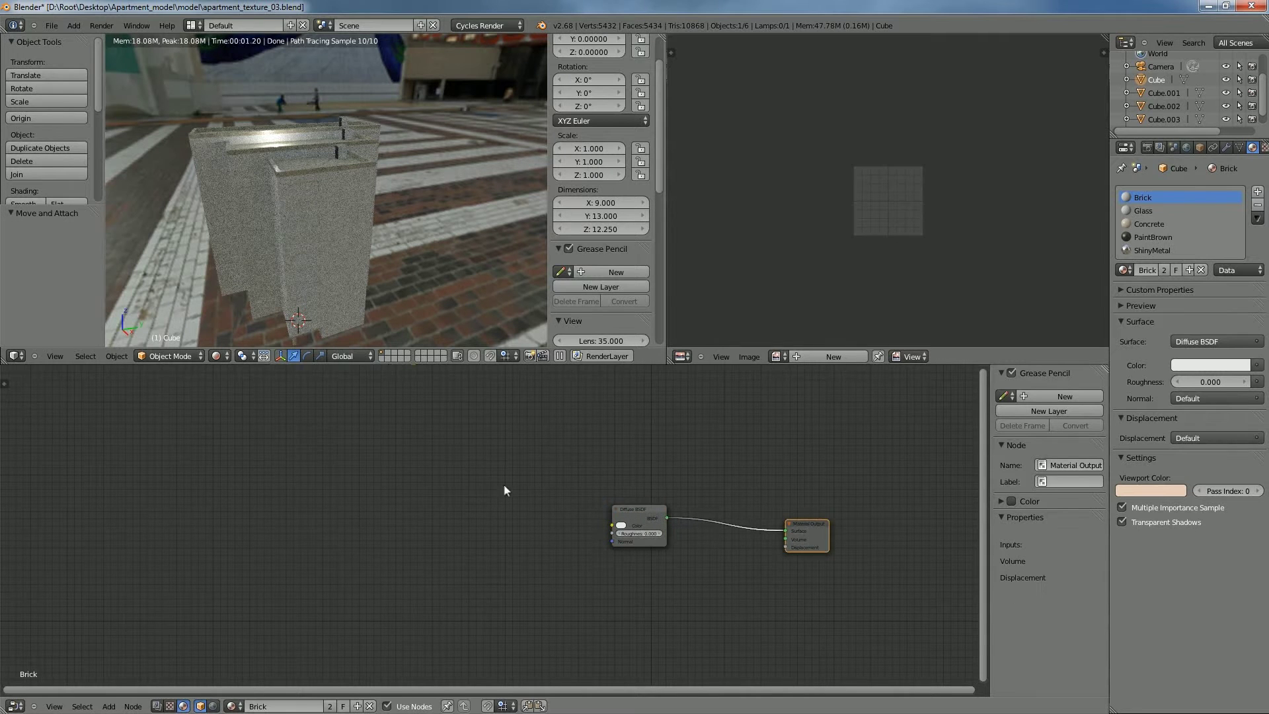
Add an Attribute node to the Brick material, well to the left of the Diffuse BSDF node
{"action": "key", "text": "shift+a"}
{"action": "mouse_move", "coordinate": [437, 488]}
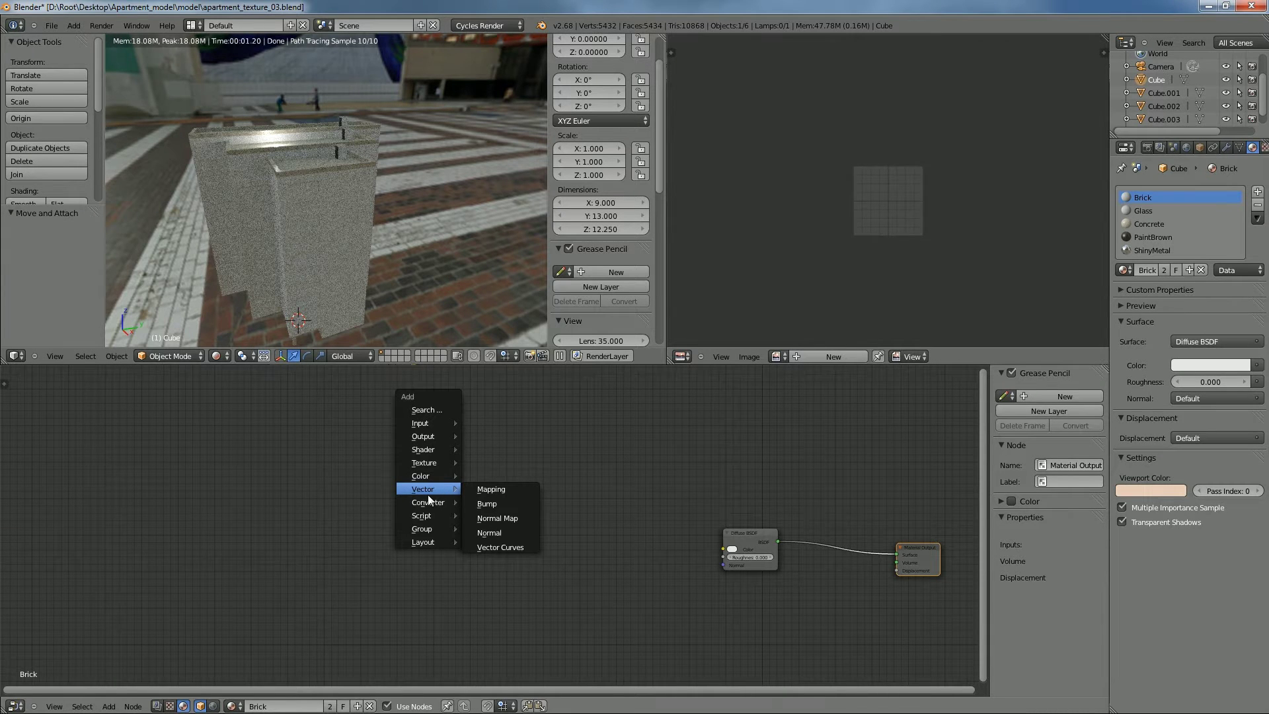
{"action": "mouse_move", "coordinate": [450, 452]}
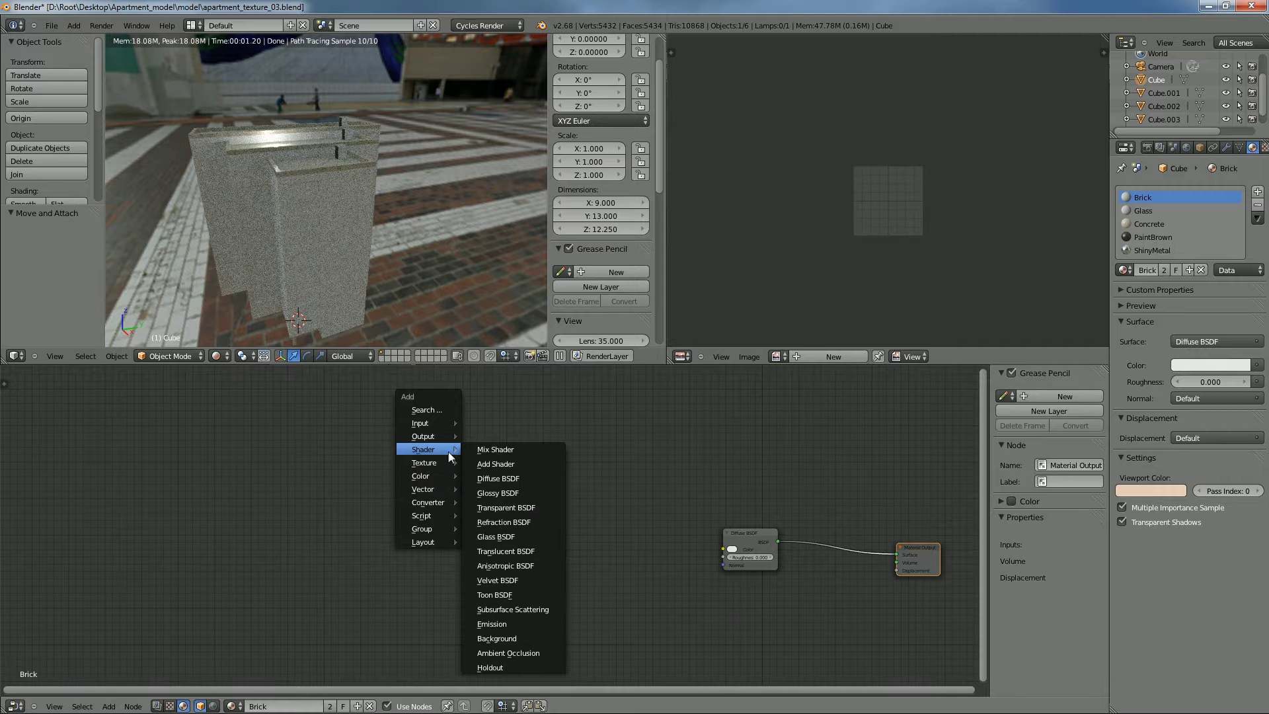
{"action": "mouse_move", "coordinate": [445, 430]}
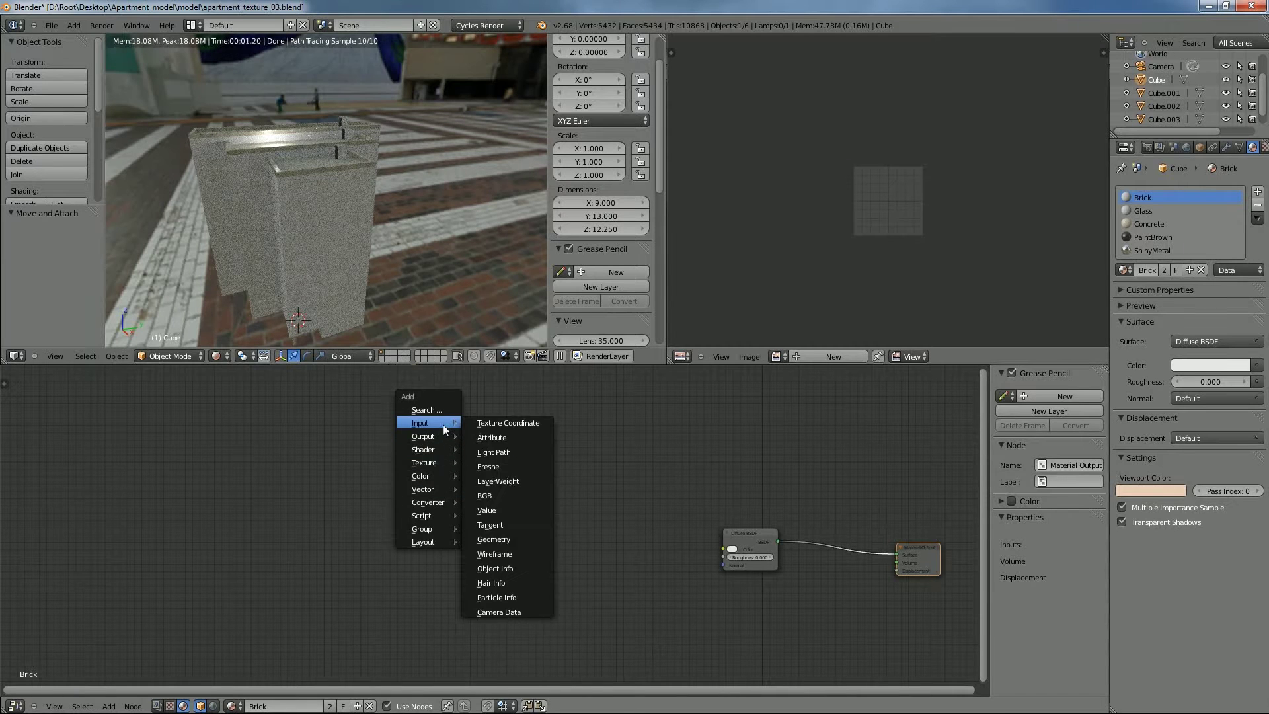
{"action": "left_click", "coordinate": [505, 436]}
{"action": "left_click", "coordinate": [256, 482]}
Add an Image Texture node beside the Attribute node and duplicate it three times to form a vertical column of four
{"action": "key", "text": "shift+a"}
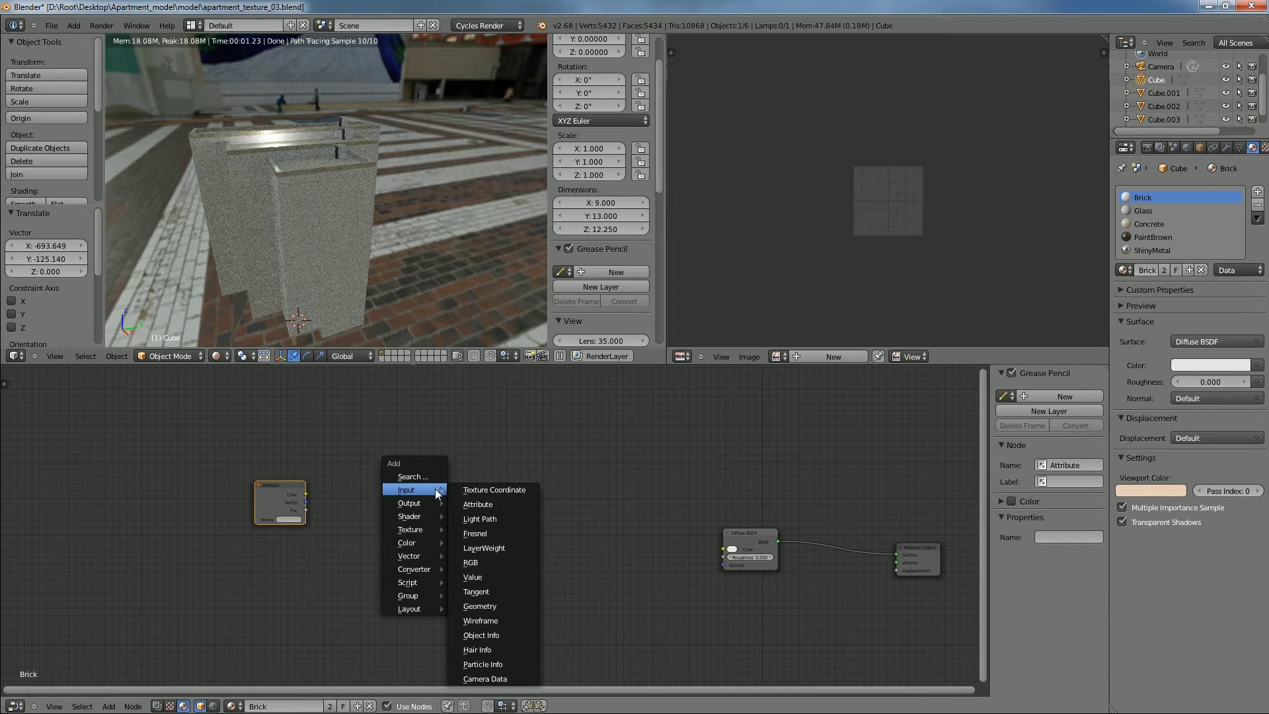
{"action": "mouse_move", "coordinate": [422, 527]}
{"action": "left_click", "coordinate": [482, 530]}
{"action": "left_click", "coordinate": [365, 386]}
{"action": "key", "text": "shift+d"}
{"action": "left_click", "coordinate": [387, 549]}
{"action": "key", "text": "shift+d"}
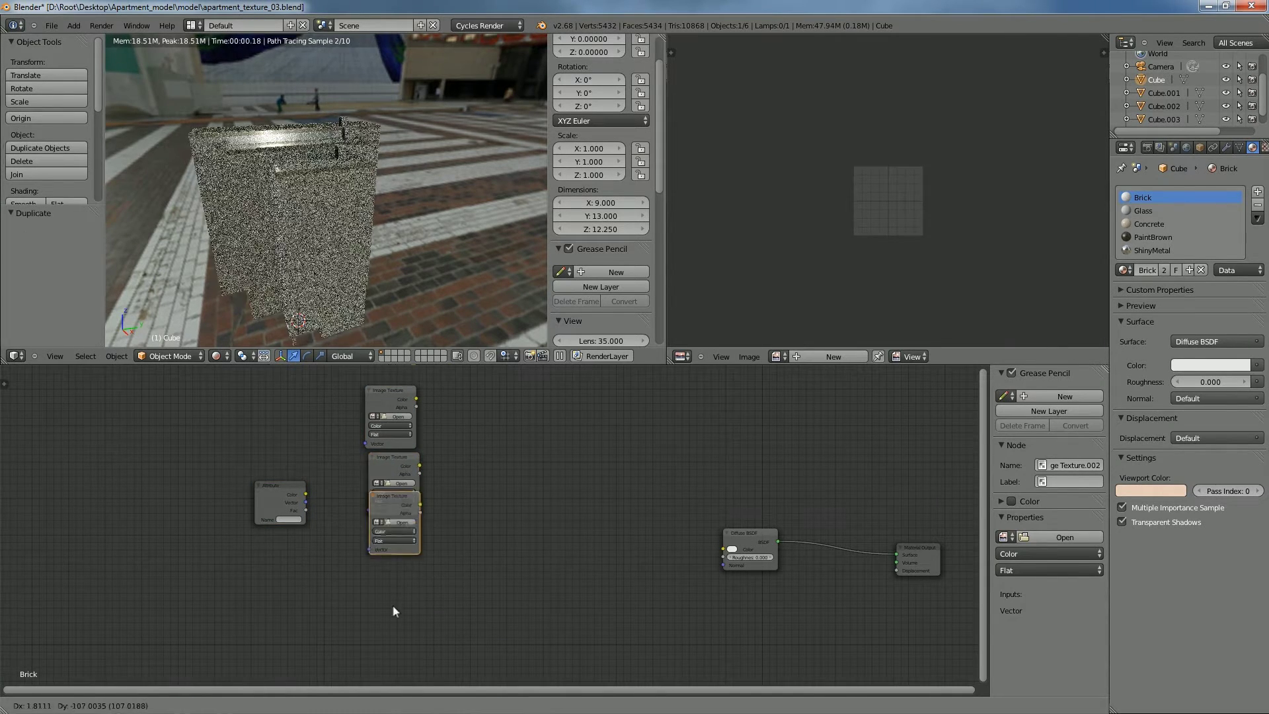
{"action": "left_click", "coordinate": [392, 635]}
{"action": "key", "text": "shift+d"}
{"action": "left_click", "coordinate": [398, 391]}
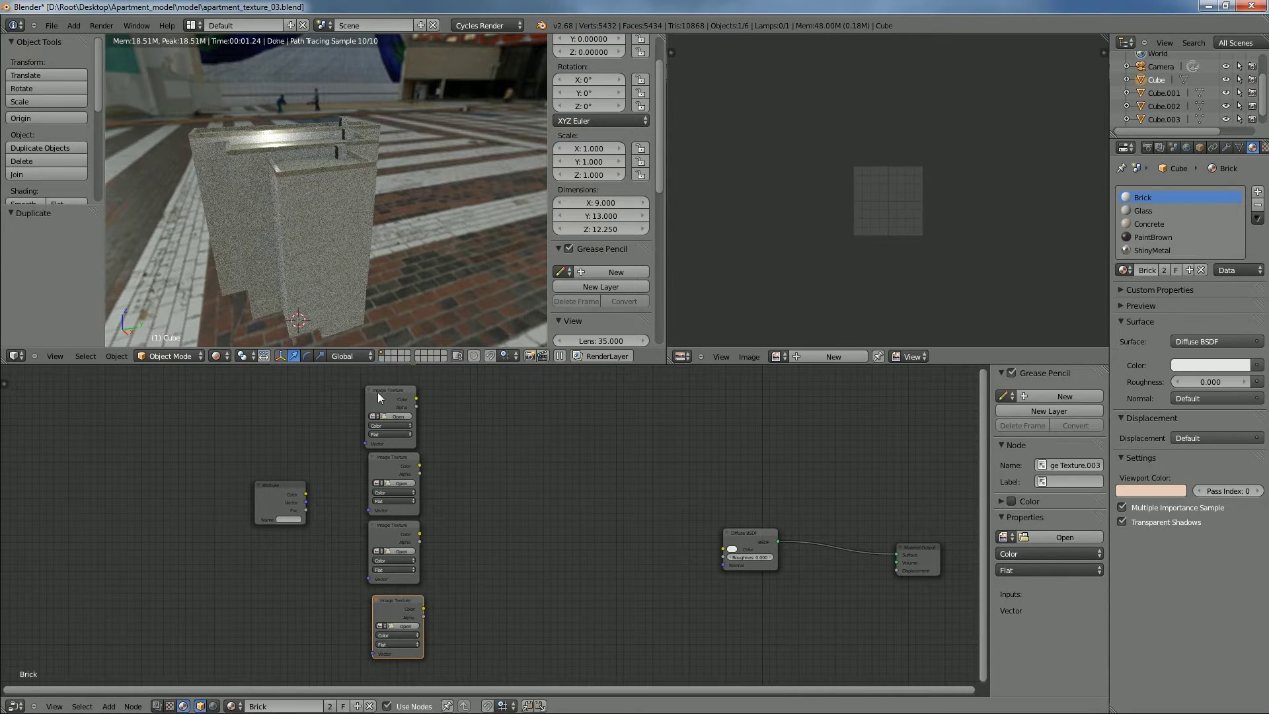
Connect the Attribute node's Vector output to the Vector input of all four Image Texture nodes
{"action": "mouse_move", "coordinate": [305, 505]}
{"action": "left_mouse_down"}
{"action": "mouse_move", "coordinate": [340, 506]}
{"action": "mouse_move", "coordinate": [298, 510]}
{"action": "left_mouse_up"}
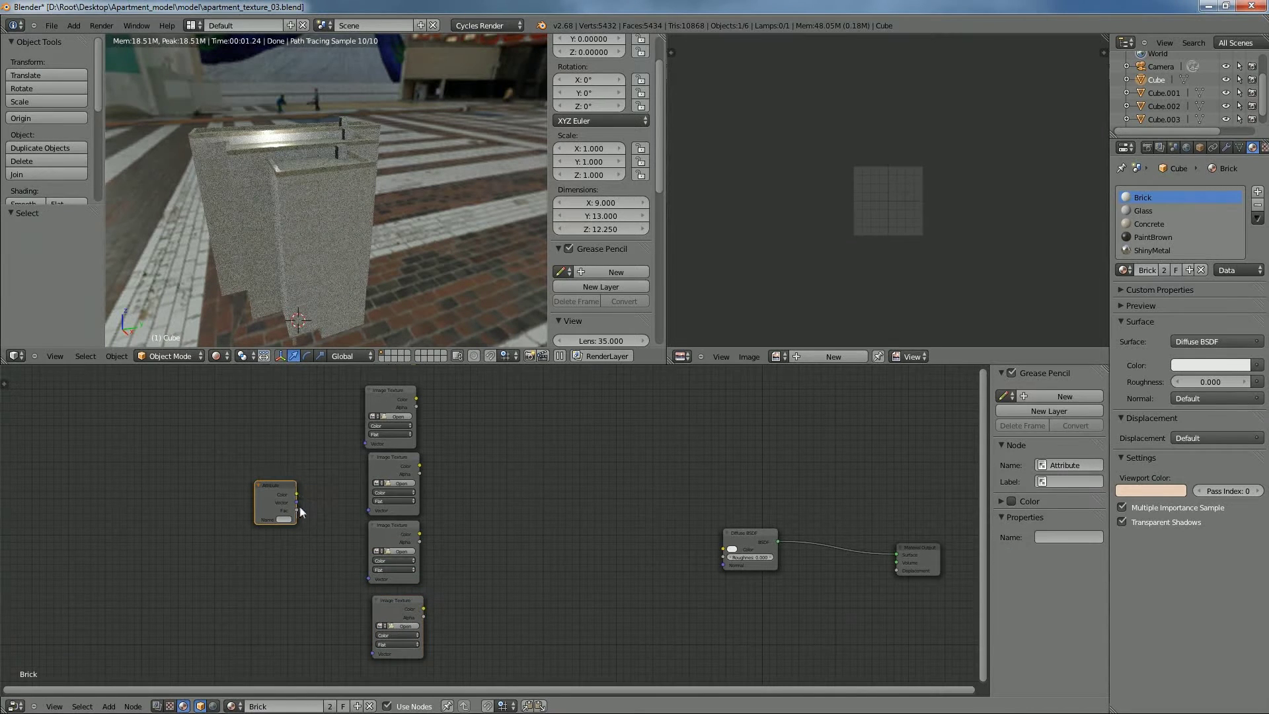
{"action": "left_click_drag", "start_coordinate": [355, 452], "coordinate": [365, 444]}
{"action": "left_click_drag", "start_coordinate": [297, 503], "coordinate": [369, 554]}
{"action": "left_click_drag", "start_coordinate": [297, 503], "coordinate": [373, 654]}
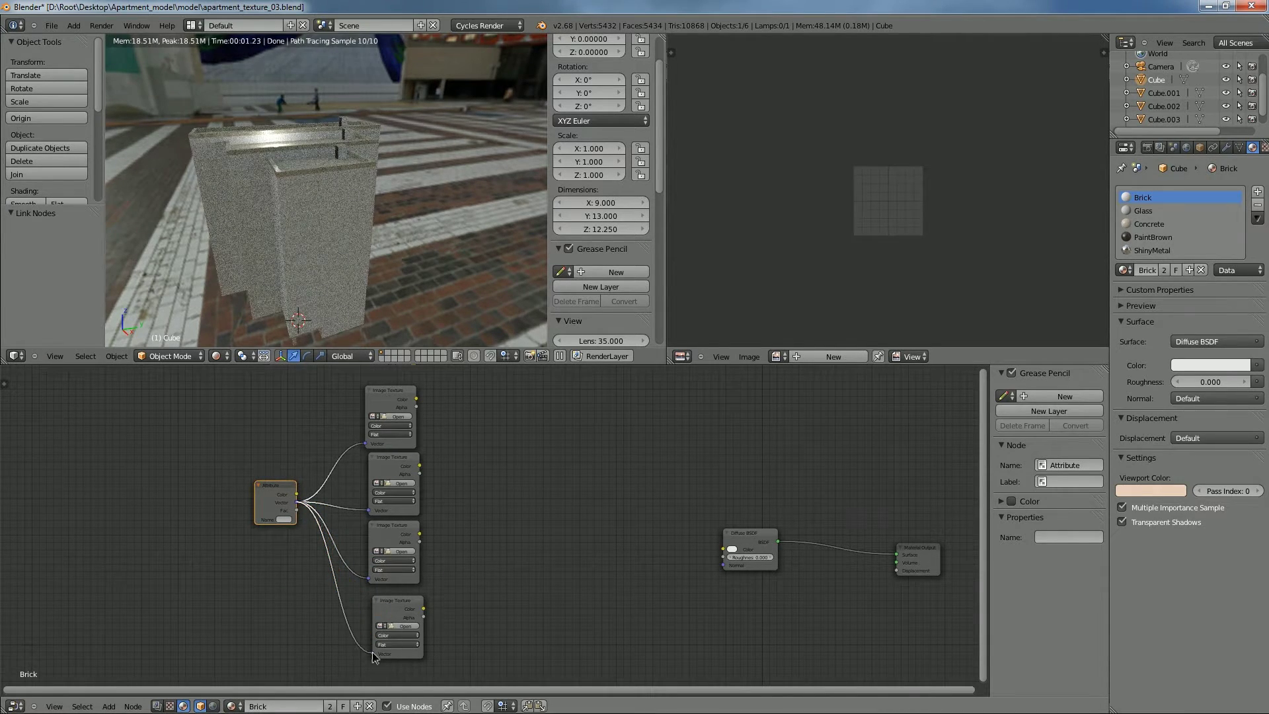
Widen the Attribute node and set its attribute name to "bricks", matching the building's UV map
{"action": "left_click_drag", "start_coordinate": [256, 512], "coordinate": [235, 513]}
{"action": "left_click", "coordinate": [276, 521]}
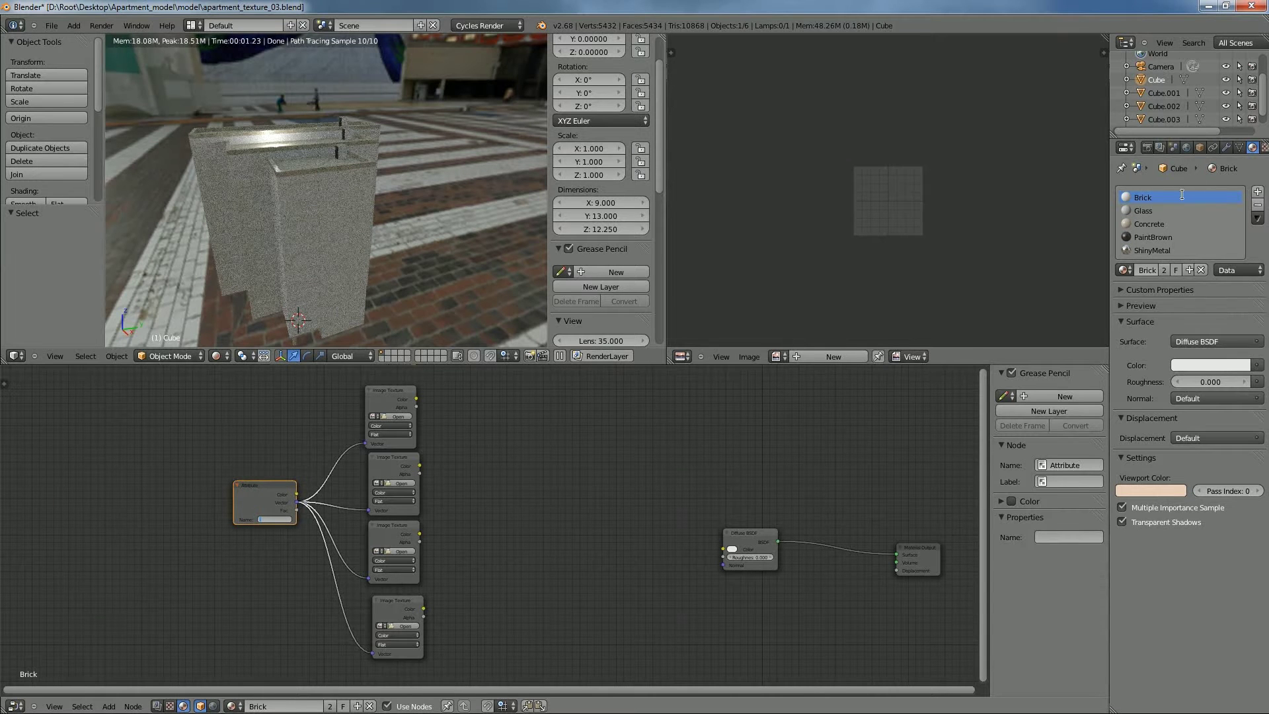
{"action": "left_click", "coordinate": [1240, 147]}
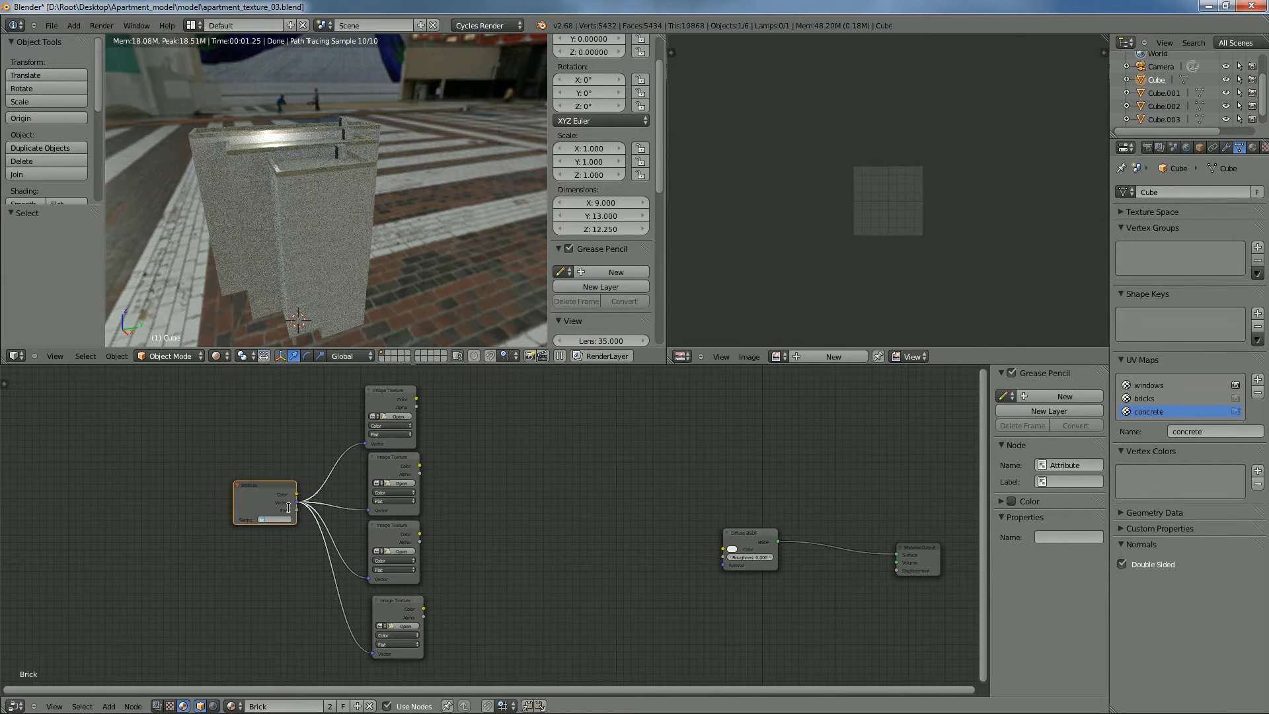
{"action": "key", "text": "Return"}
Load BrickSmallBrown0167_2_S_SPEC.png from the texture\brick folder into the topmost Image Texture node and move that node up slightly
{"action": "scroll", "coordinate": [276, 539], "scroll_direction": "up", "scroll_amount": 1}
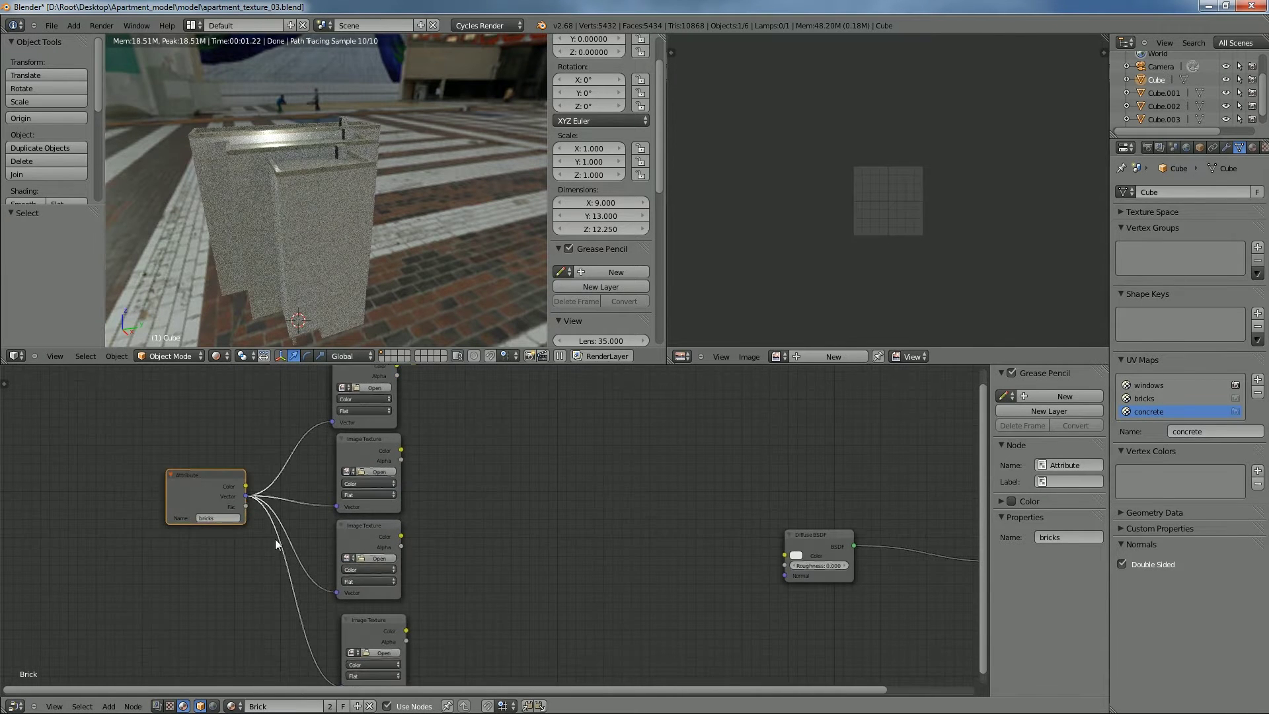
{"action": "scroll", "coordinate": [273, 519], "scroll_direction": "down", "scroll_amount": 1}
{"action": "middle_click_drag", "start_coordinate": [501, 451], "coordinate": [459, 463]}
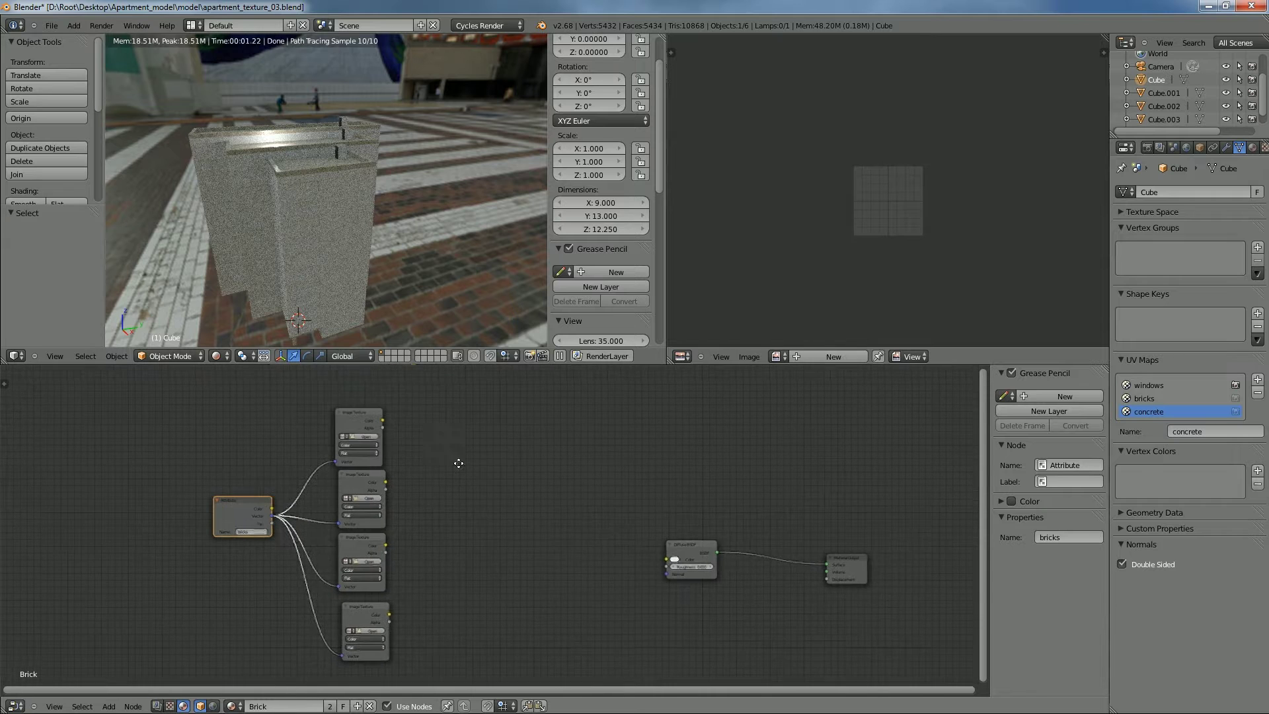
{"action": "scroll", "coordinate": [423, 458], "scroll_direction": "up", "scroll_amount": 3}
{"action": "middle_click_drag", "start_coordinate": [377, 451], "coordinate": [365, 473]}
{"action": "left_click", "coordinate": [332, 435]}
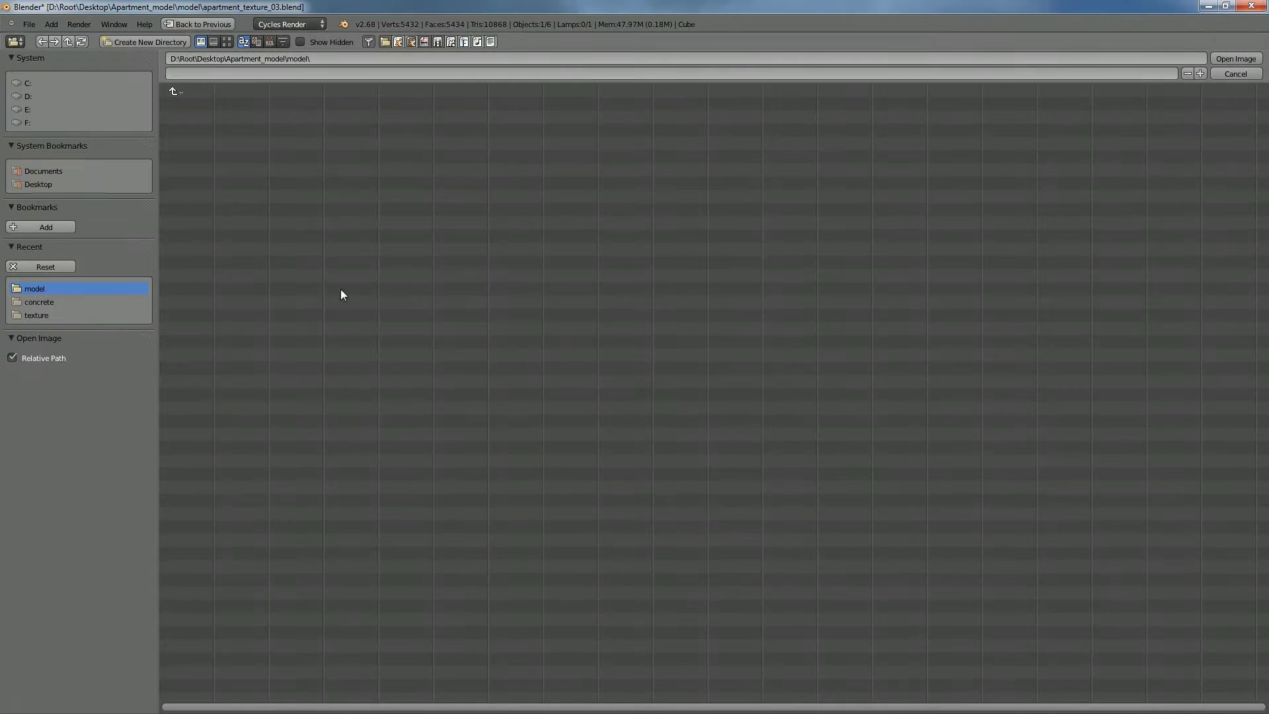
{"action": "left_click", "coordinate": [186, 91]}
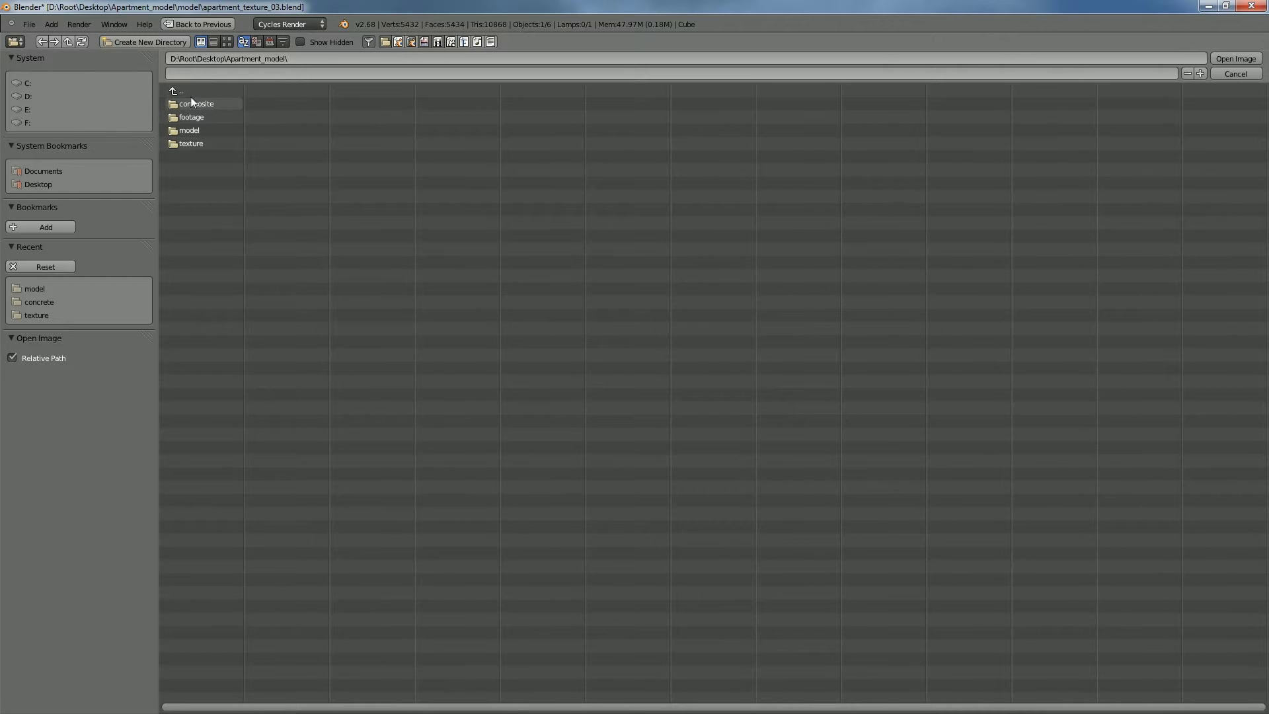
{"action": "left_click", "coordinate": [201, 143]}
{"action": "left_click", "coordinate": [200, 107]}
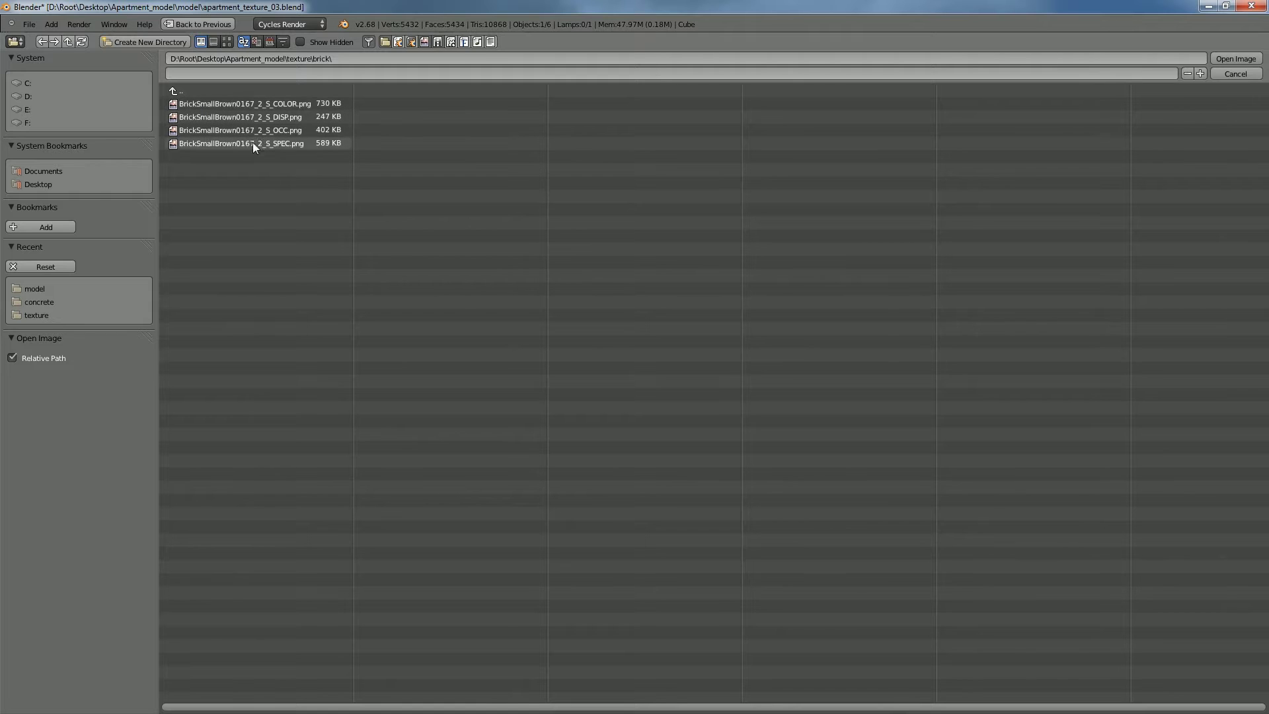
{"action": "left_click", "coordinate": [268, 103]}
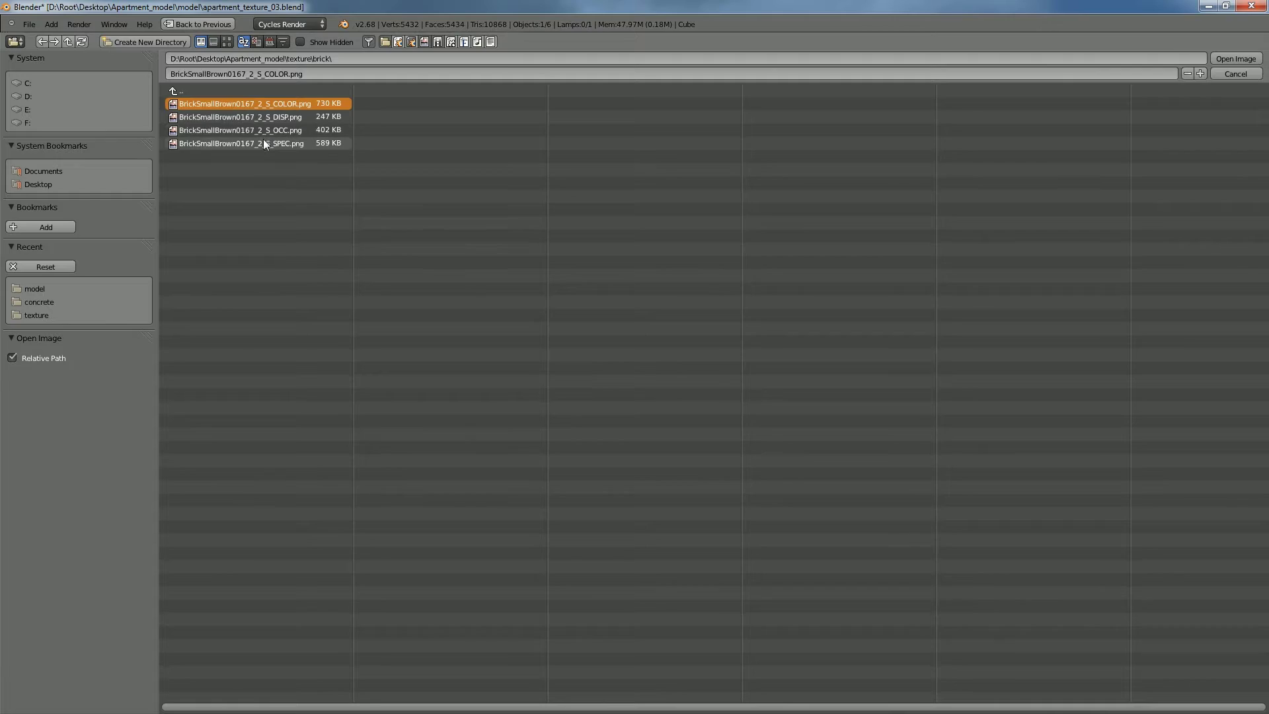
{"action": "key", "text": "Return"}
{"action": "left_click_drag", "start_coordinate": [304, 423], "coordinate": [310, 414]}
Load BrickSmallBrown0167_2_S_COLOR.png into the second Image Texture node and BrickSmallBrown0167_2_S_OCC.png into the third
{"action": "left_click", "coordinate": [322, 512]}
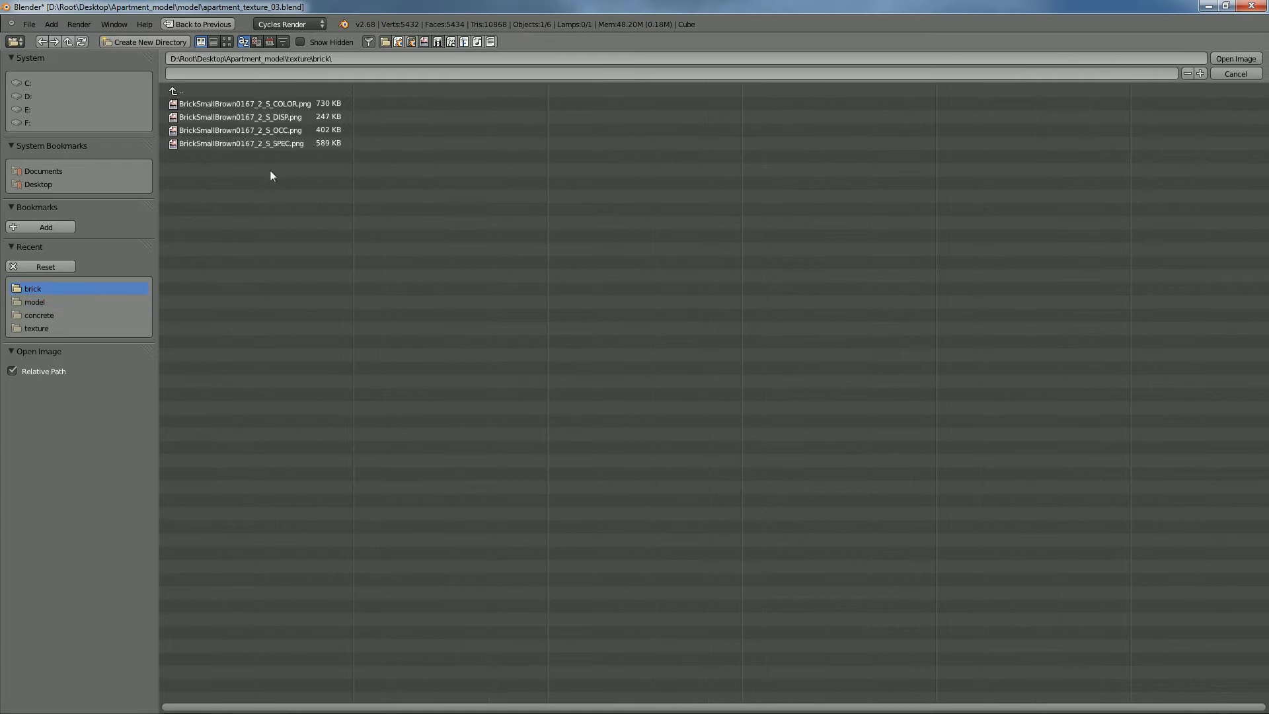
{"action": "double_click", "coordinate": [272, 105]}
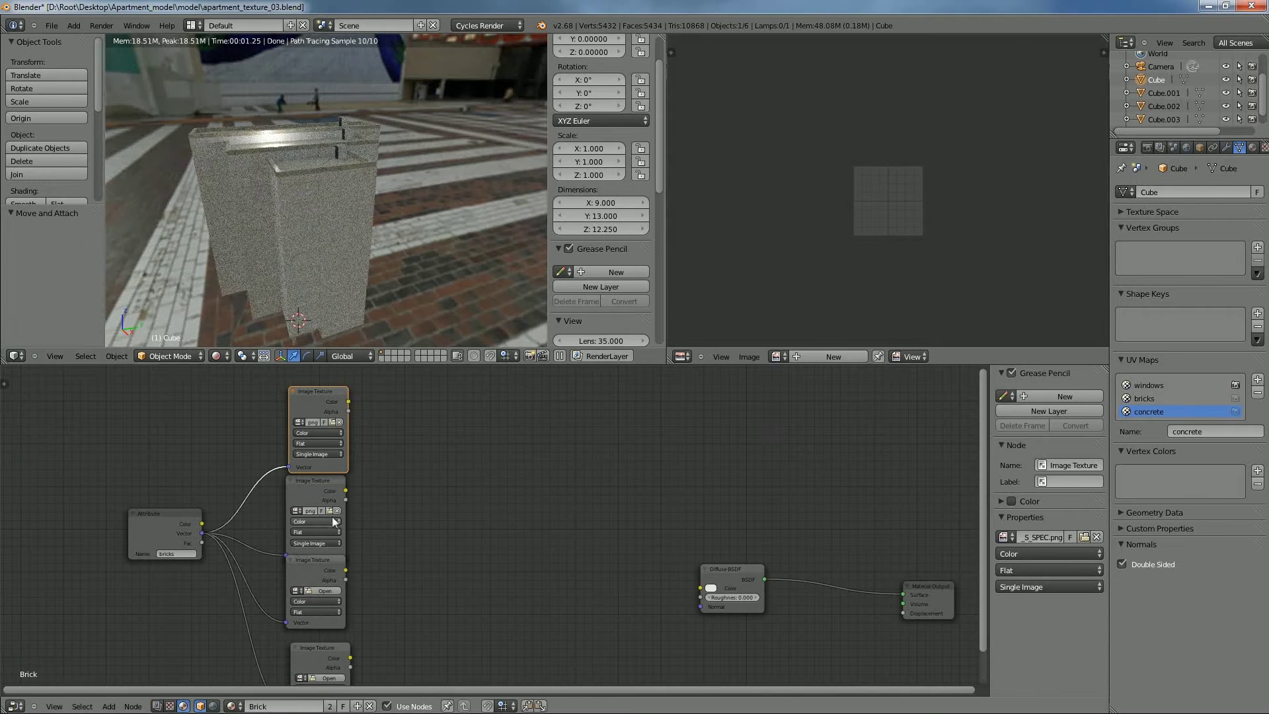
{"action": "middle_click_drag", "start_coordinate": [363, 497], "coordinate": [366, 477]}
{"action": "scroll", "coordinate": [353, 534], "scroll_direction": "up", "scroll_amount": 1}
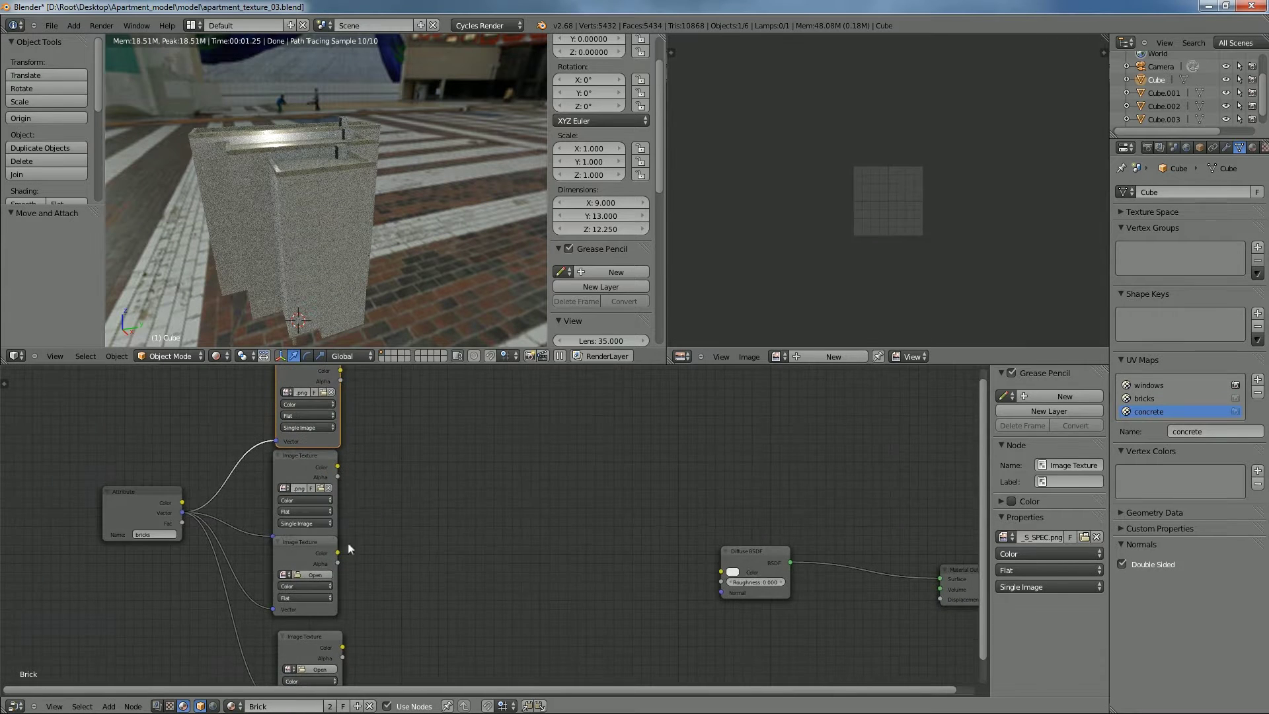
{"action": "left_click", "coordinate": [327, 575]}
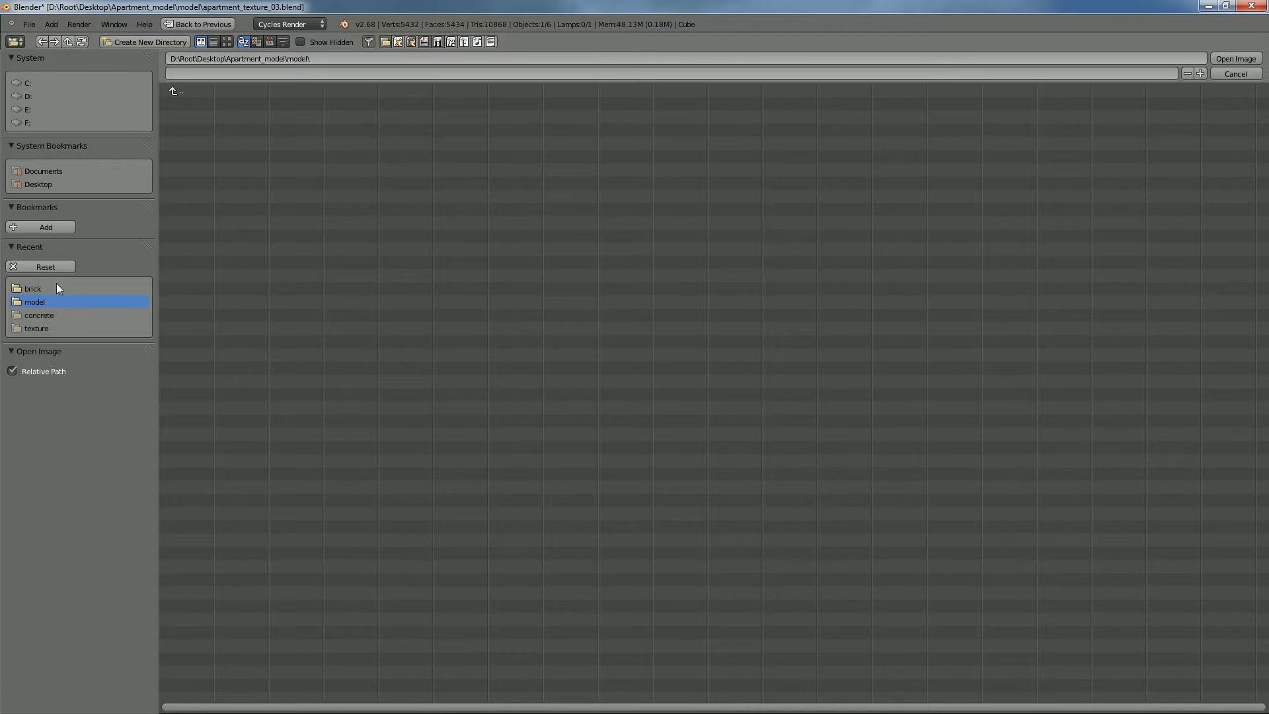
{"action": "left_click", "coordinate": [33, 289]}
{"action": "double_click", "coordinate": [260, 130]}
Load BrickSmallBrown0167_2_S_DISP.png into the fourth, lowest Image Texture node
{"action": "middle_click_drag", "start_coordinate": [320, 636], "coordinate": [299, 556]}
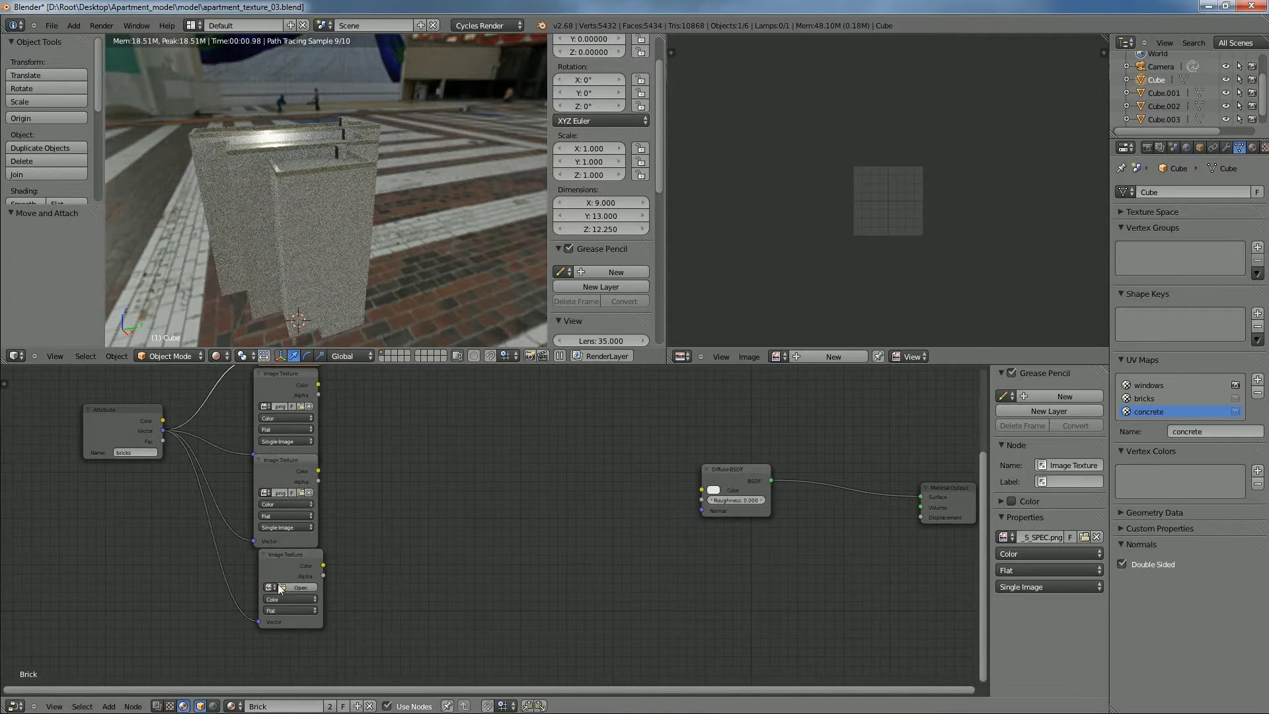
{"action": "left_click", "coordinate": [273, 561]}
{"action": "left_click", "coordinate": [301, 589]}
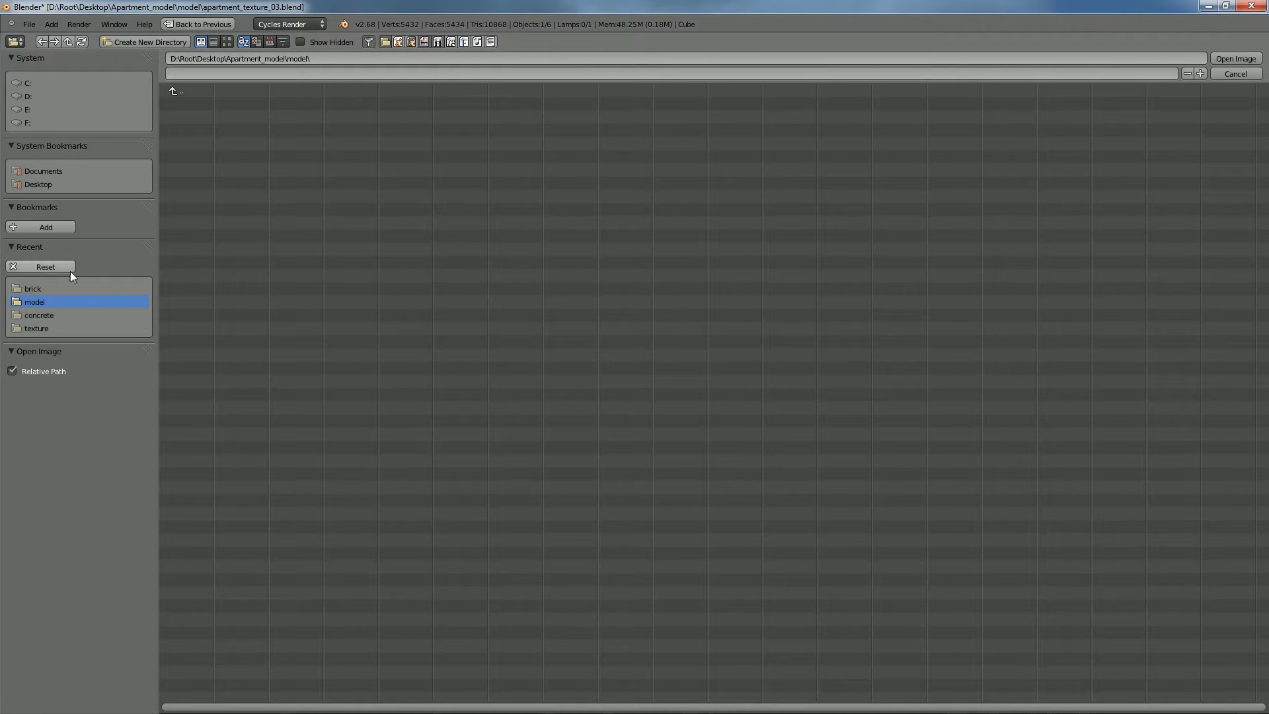
{"action": "left_click", "coordinate": [50, 287]}
{"action": "double_click", "coordinate": [283, 117]}
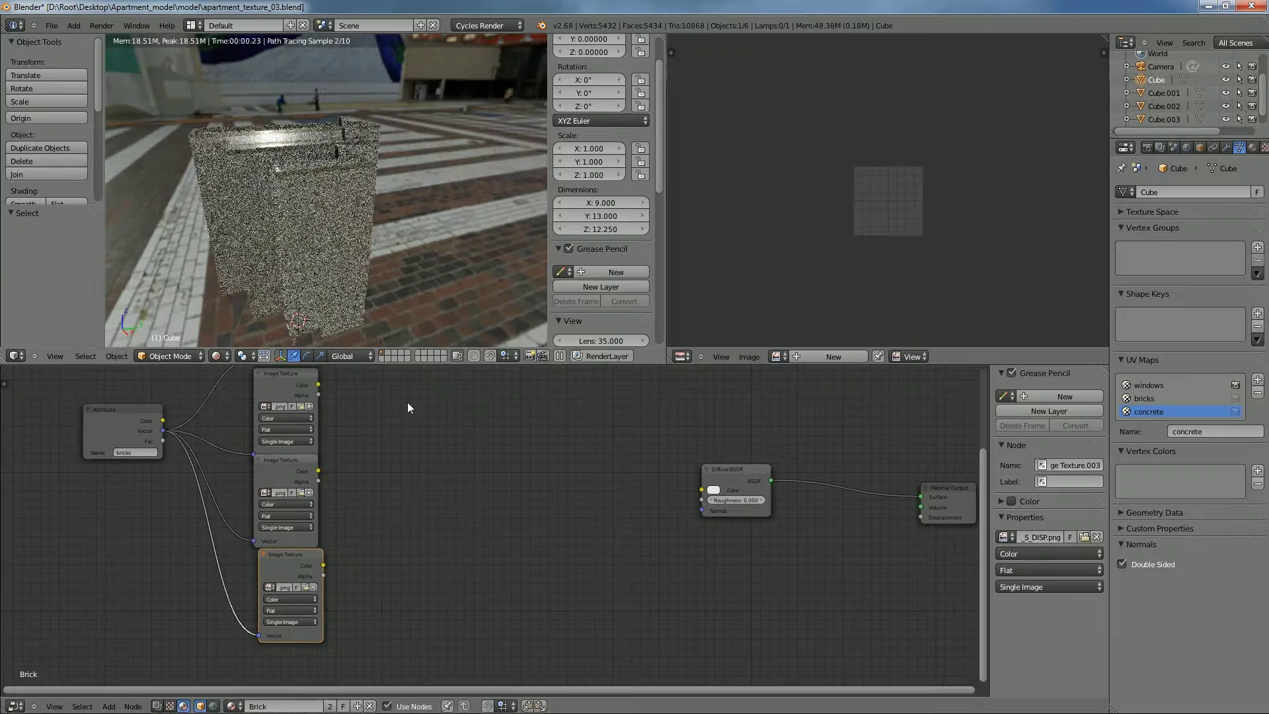
Arrange the four brick Image Texture nodes into an evenly spaced, aligned column without overlaps
{"action": "middle_click_drag", "start_coordinate": [366, 546], "coordinate": [346, 572]}
{"action": "left_click_drag", "start_coordinate": [263, 585], "coordinate": [255, 591]}
{"action": "middle_click_drag", "start_coordinate": [385, 488], "coordinate": [320, 585]}
{"action": "left_click_drag", "start_coordinate": [200, 404], "coordinate": [201, 399]}
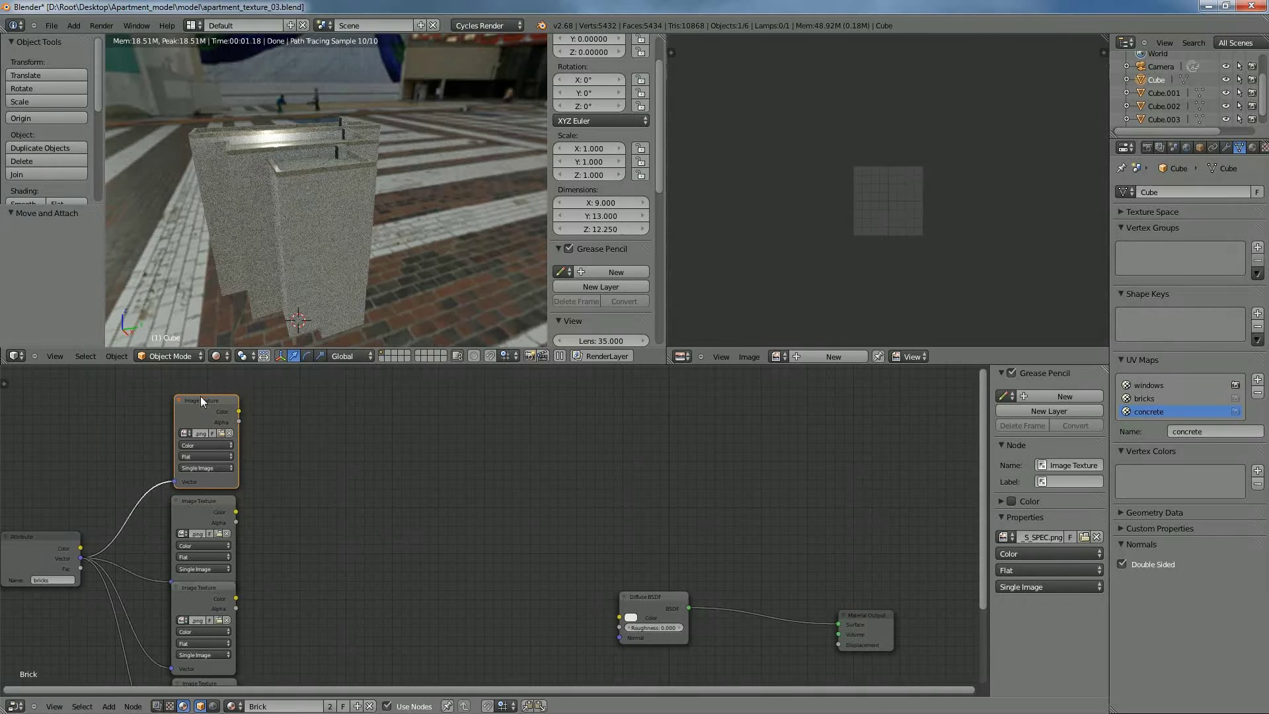
{"action": "left_click_drag", "start_coordinate": [216, 510], "coordinate": [217, 507]}
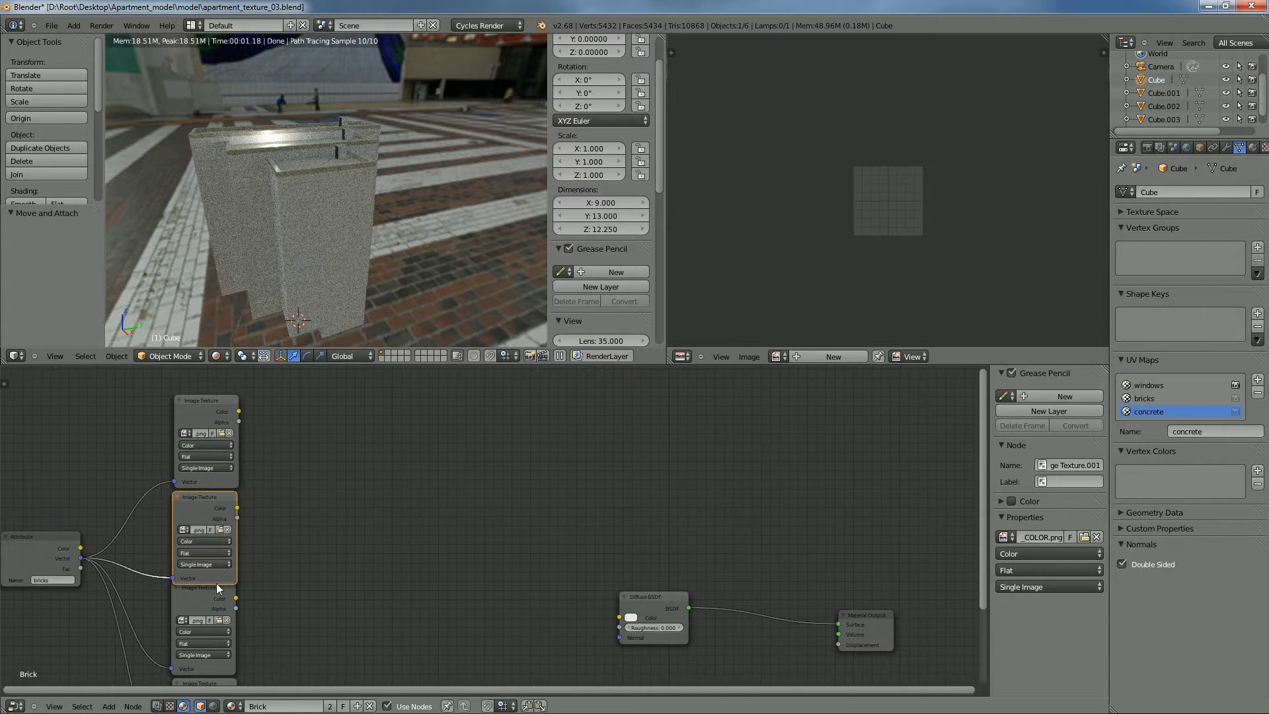
{"action": "scroll", "coordinate": [307, 574], "scroll_direction": "down", "scroll_amount": 2}
{"action": "middle_click_drag", "start_coordinate": [308, 574], "coordinate": [335, 477]}
{"action": "left_click_drag", "start_coordinate": [267, 571], "coordinate": [267, 600]}
{"action": "left_click_drag", "start_coordinate": [270, 506], "coordinate": [272, 519]}
{"action": "middle_click_drag", "start_coordinate": [294, 492], "coordinate": [316, 569]}
{"action": "left_click_drag", "start_coordinate": [306, 490], "coordinate": [304, 510]}
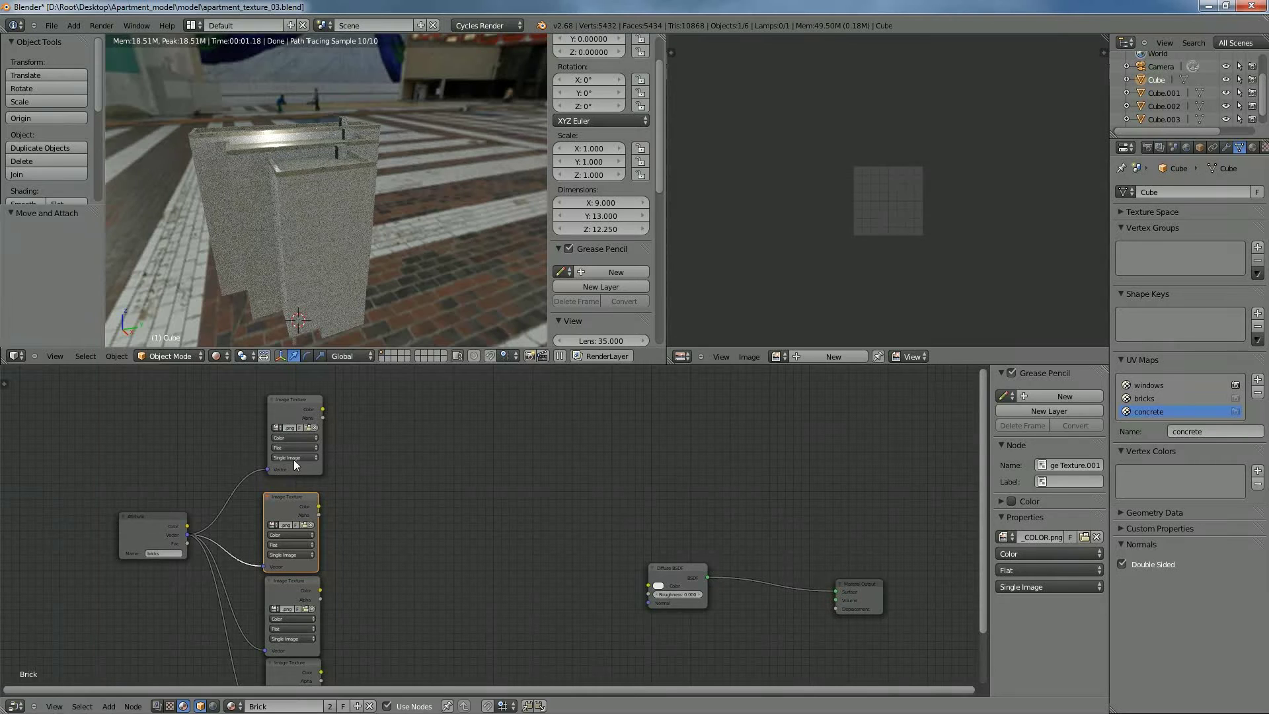
{"action": "left_click_drag", "start_coordinate": [300, 412], "coordinate": [301, 428]}
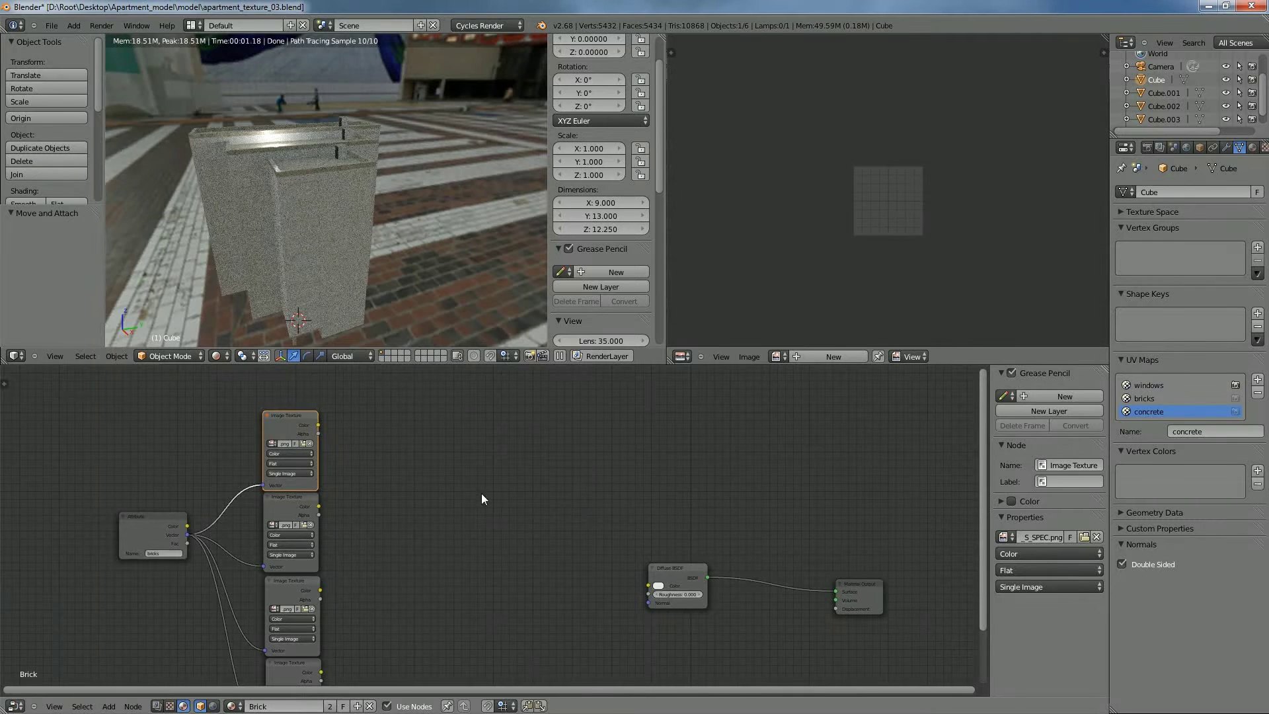
Save the project as a new incremented version named apartment_texture_04.blend
{"action": "middle_click_drag", "start_coordinate": [484, 498], "coordinate": [513, 461]}
{"action": "key", "text": "ctrl+shift+s"}
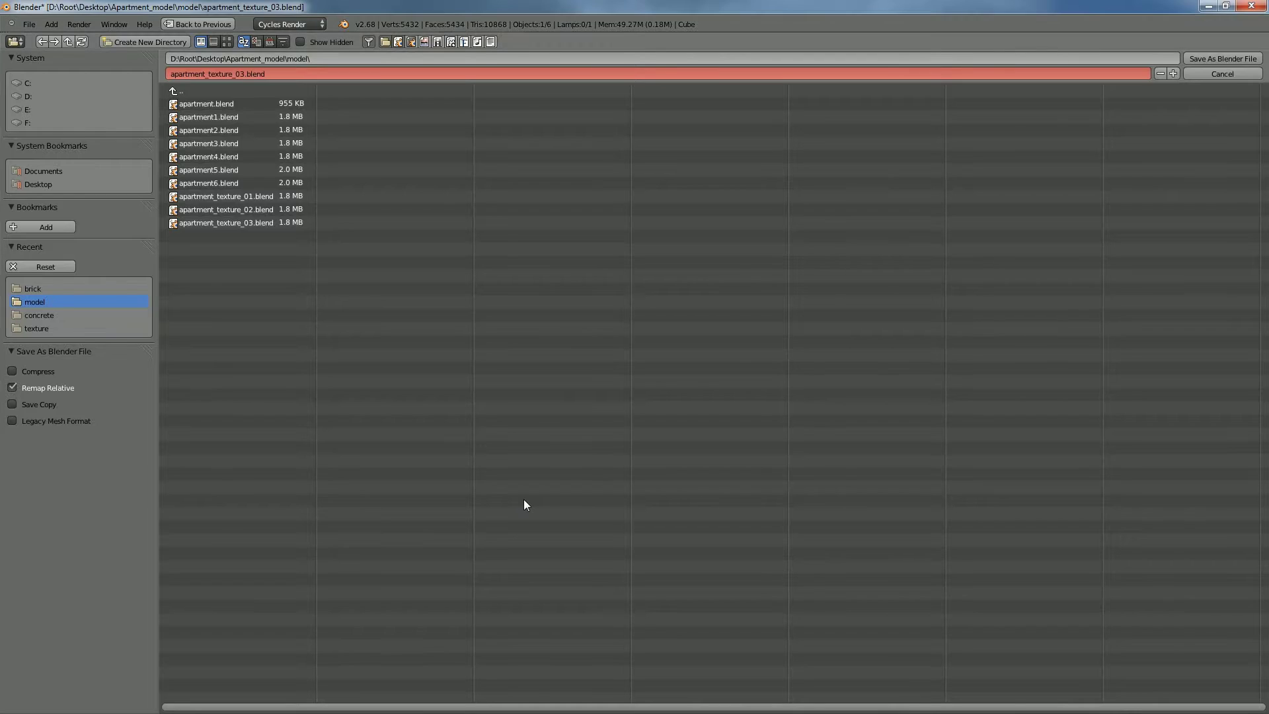
{"action": "key", "text": "KP_Add"}
{"action": "key", "text": "Return"}
Move the Diffuse BSDF node closer to the image textures and add a MixRGB node set to Multiply between them
{"action": "key", "text": "shift+a"}
{"action": "mouse_move", "coordinate": [486, 479]}
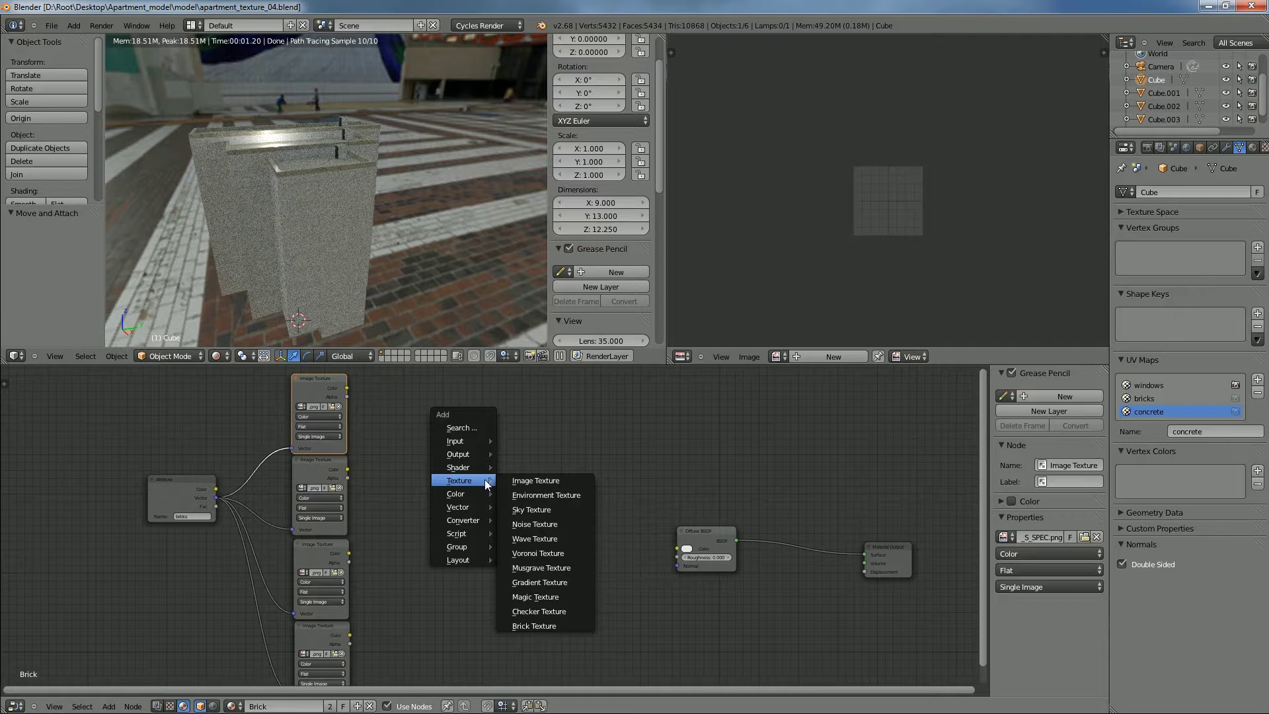
{"action": "key", "text": "Escape"}
{"action": "left_click_drag", "start_coordinate": [693, 530], "coordinate": [518, 497]}
{"action": "key", "text": "shift+a"}
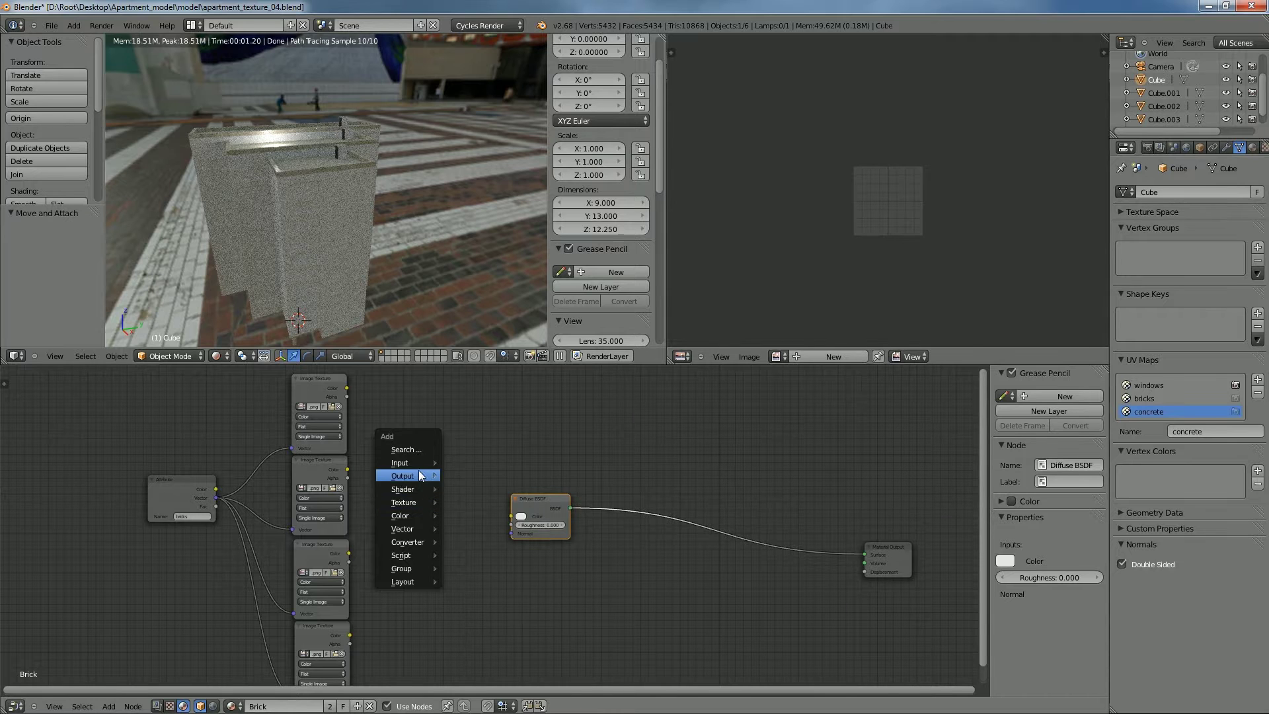
{"action": "mouse_move", "coordinate": [404, 516]}
{"action": "left_click", "coordinate": [462, 515]}
{"action": "left_click", "coordinate": [404, 488]}
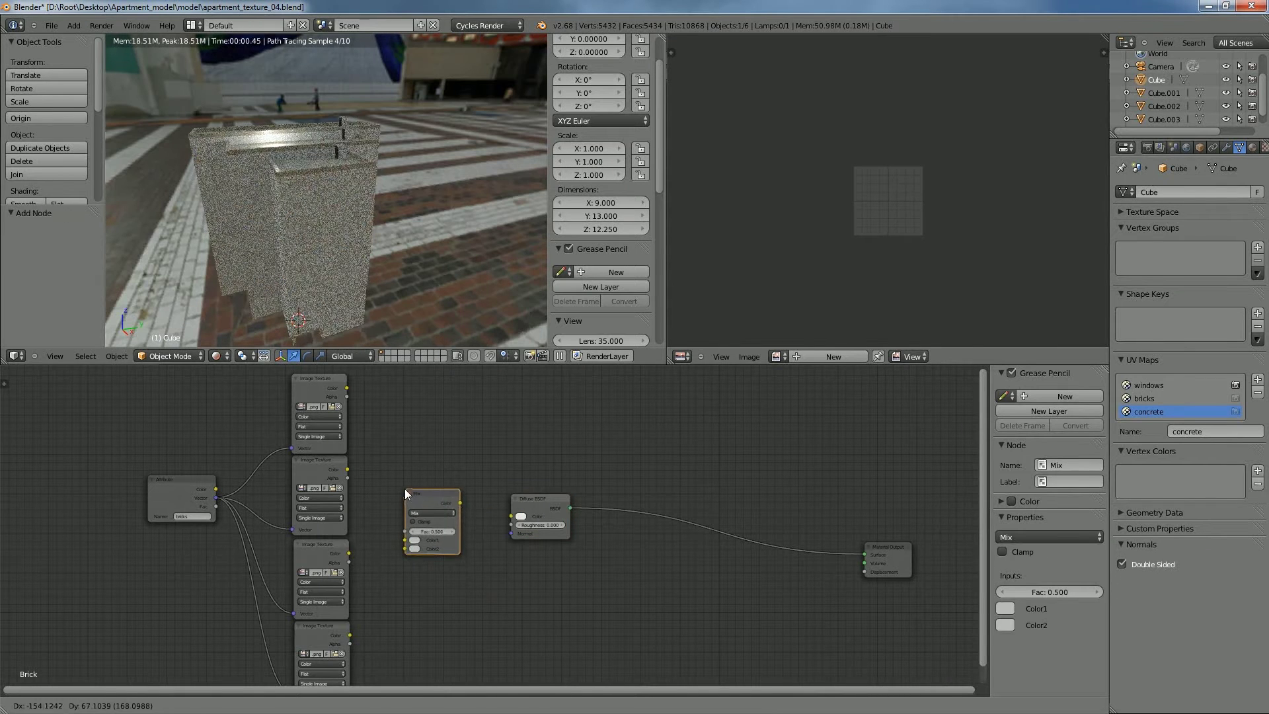
{"action": "left_click", "coordinate": [434, 511]}
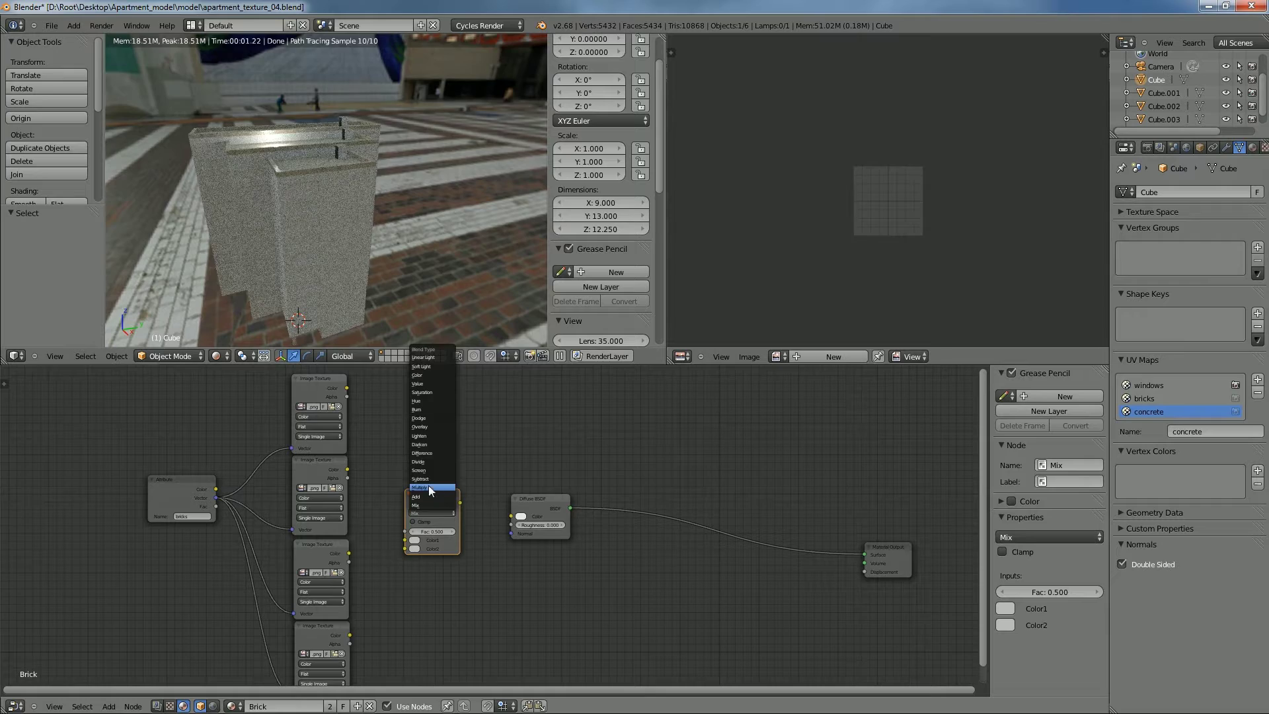
{"action": "left_click", "coordinate": [431, 488]}
Link the color and occlusion textures to the Multiply node's Color1 and Color2, and its output to the Diffuse BSDF color
{"action": "left_click_drag", "start_coordinate": [404, 547], "coordinate": [414, 553]}
{"action": "scroll", "coordinate": [436, 545], "scroll_direction": "up", "scroll_amount": 2}
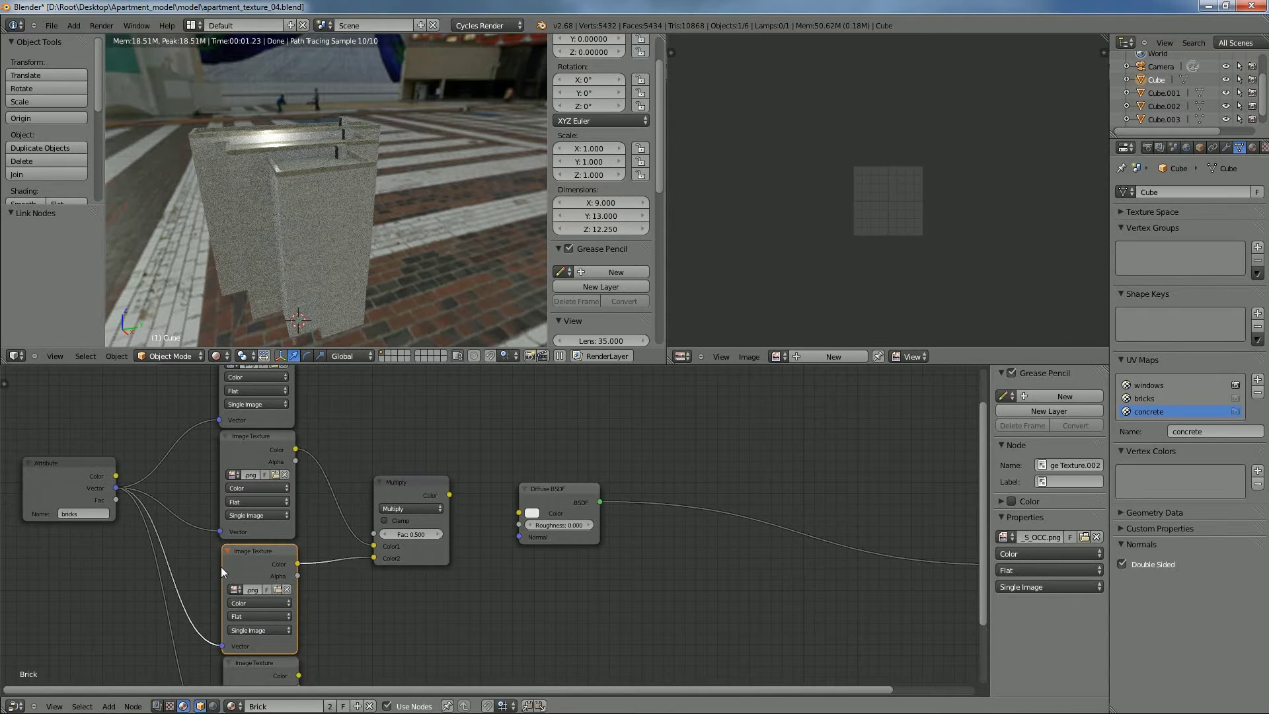
{"action": "scroll", "coordinate": [343, 331], "scroll_direction": "up", "scroll_amount": 5}
{"action": "left_click_drag", "start_coordinate": [450, 495], "coordinate": [521, 514]}
Examine the brick texture on the rendered building from several sides and up close at a wall corner
{"action": "scroll", "coordinate": [364, 323], "scroll_direction": "down", "scroll_amount": 4}
{"action": "middle_click_drag", "start_coordinate": [454, 263], "coordinate": [354, 284]}
{"action": "scroll", "coordinate": [397, 257], "scroll_direction": "down", "scroll_amount": 4}
{"action": "scroll", "coordinate": [412, 256], "scroll_direction": "up", "scroll_amount": 6}
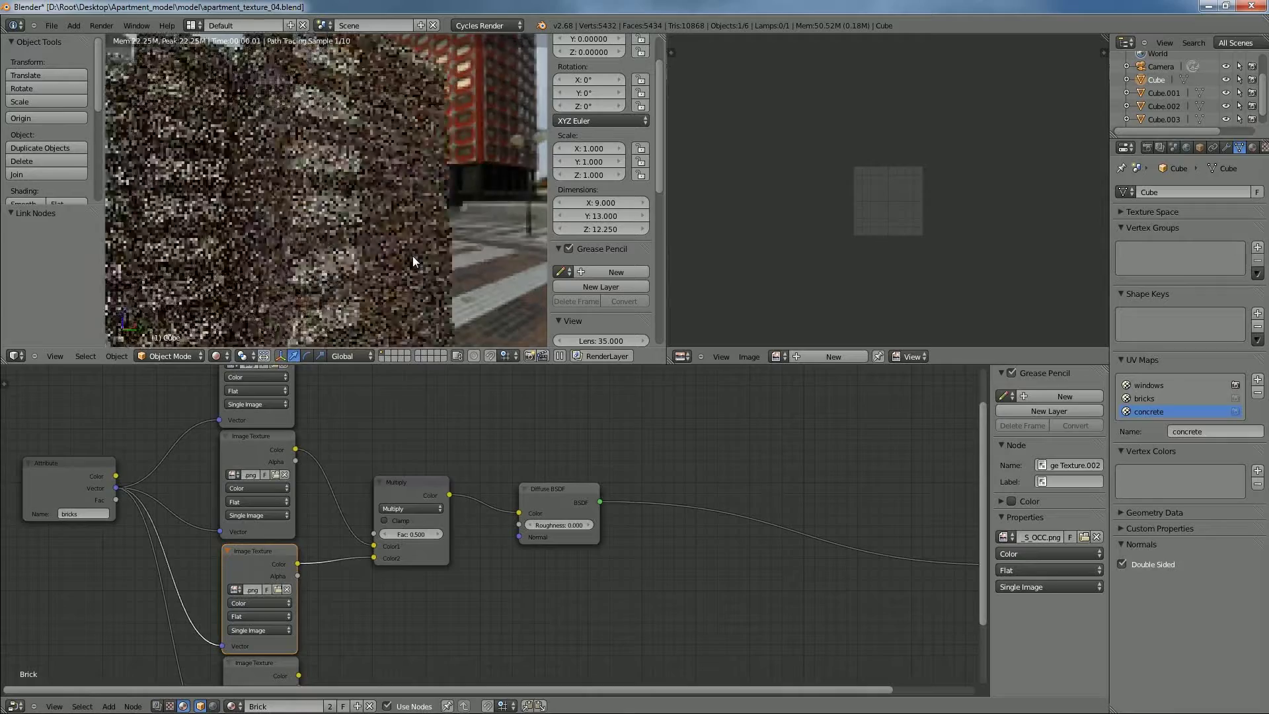
{"action": "middle_click_drag", "start_coordinate": [419, 225], "coordinate": [471, 215]}
{"action": "middle_click_drag", "start_coordinate": [410, 177], "coordinate": [212, 206]}
{"action": "scroll", "coordinate": [436, 215], "scroll_direction": "down", "scroll_amount": 5}
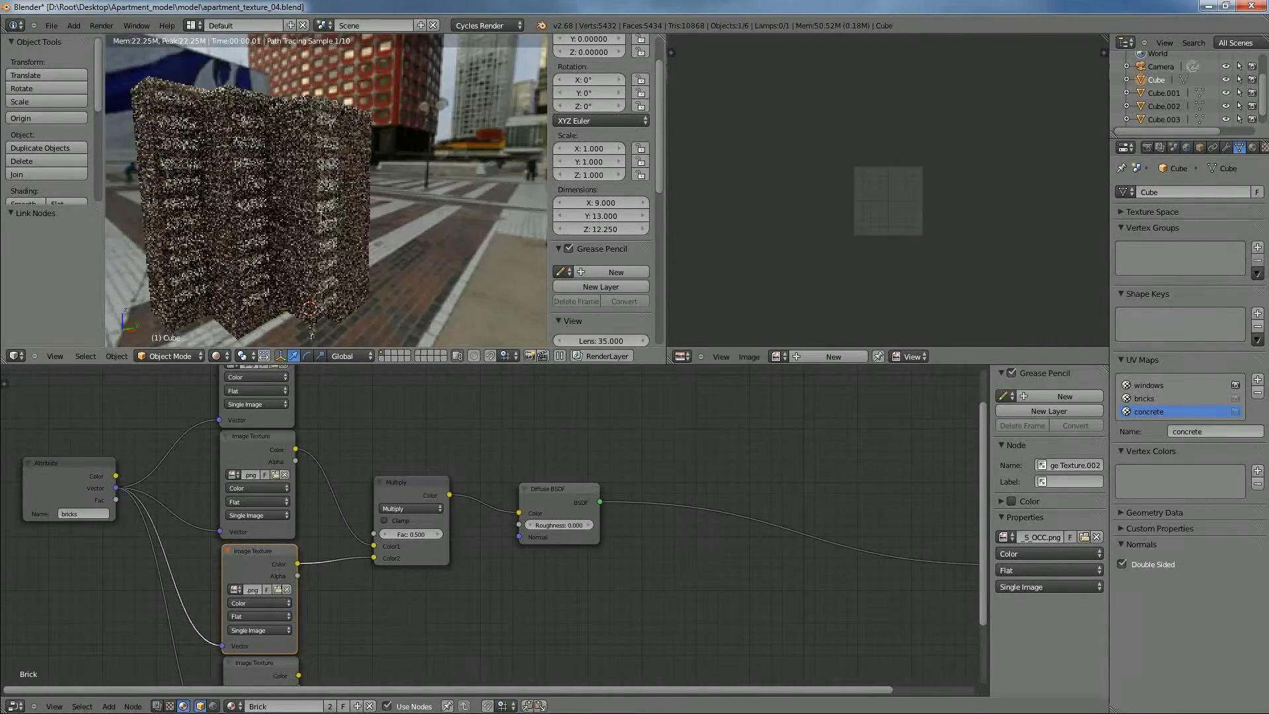
{"action": "scroll", "coordinate": [330, 236], "scroll_direction": "up", "scroll_amount": 8}
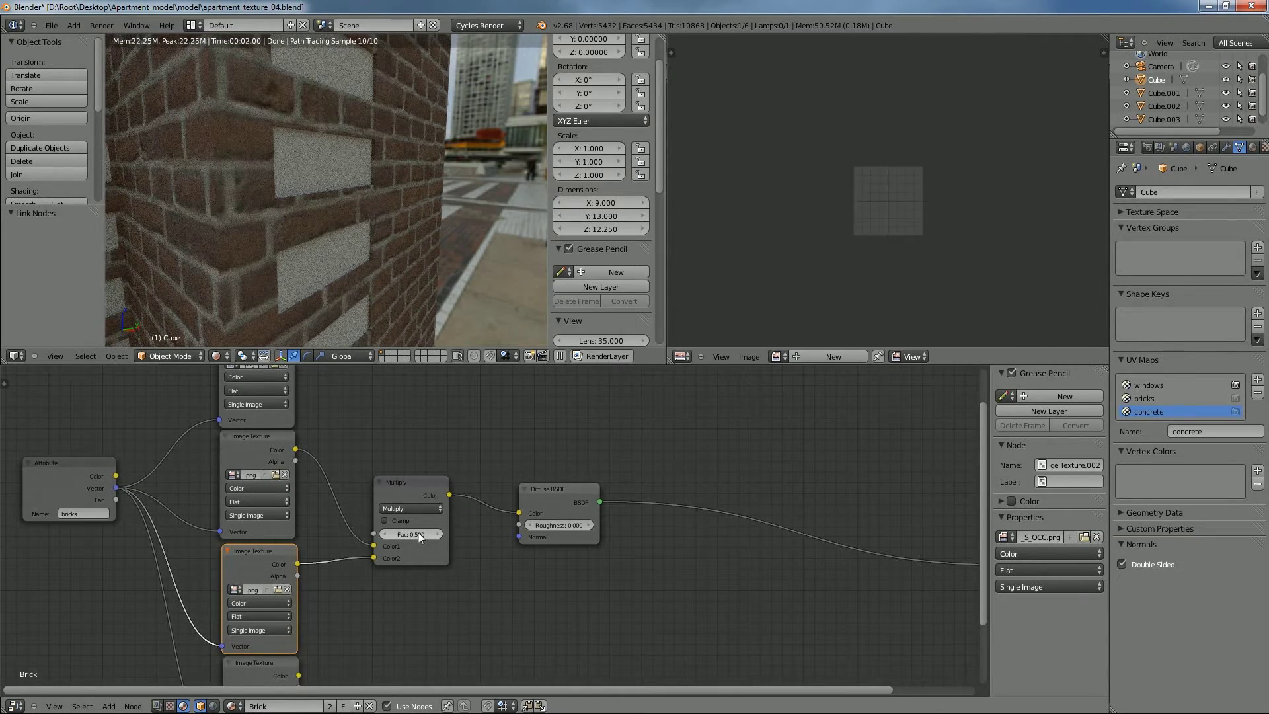
Try a factor of 1.000 on the Multiply node and inspect the mortar shading up close
{"action": "left_click", "coordinate": [437, 535]}
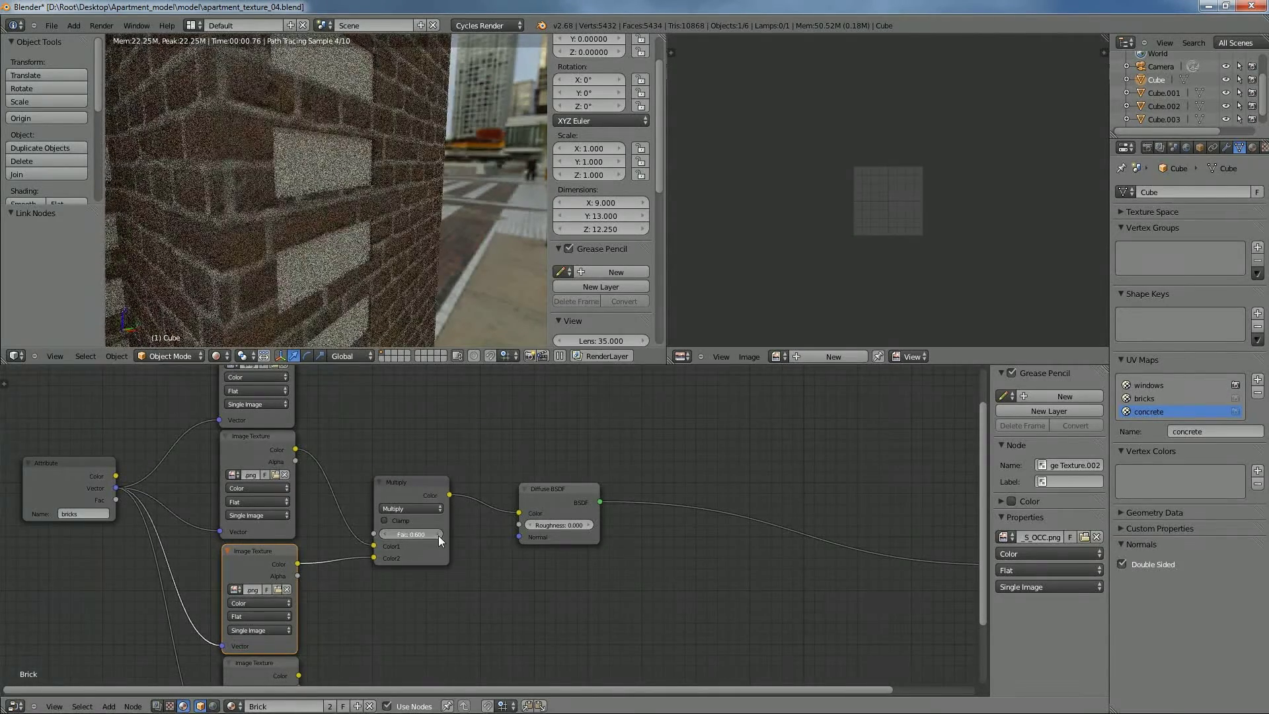
{"action": "left_click", "coordinate": [439, 537]}
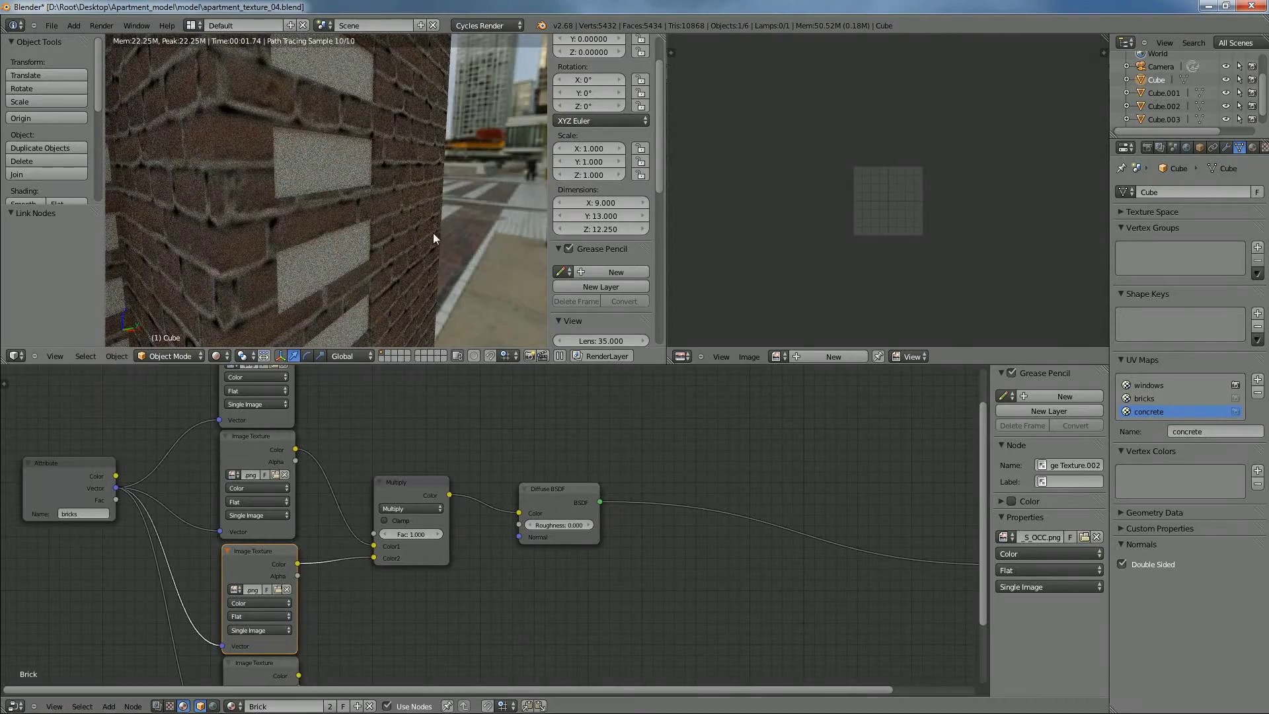
{"action": "middle_click_drag", "start_coordinate": [407, 224], "coordinate": [422, 168]}
{"action": "scroll", "coordinate": [455, 237], "scroll_direction": "up", "scroll_amount": 6}
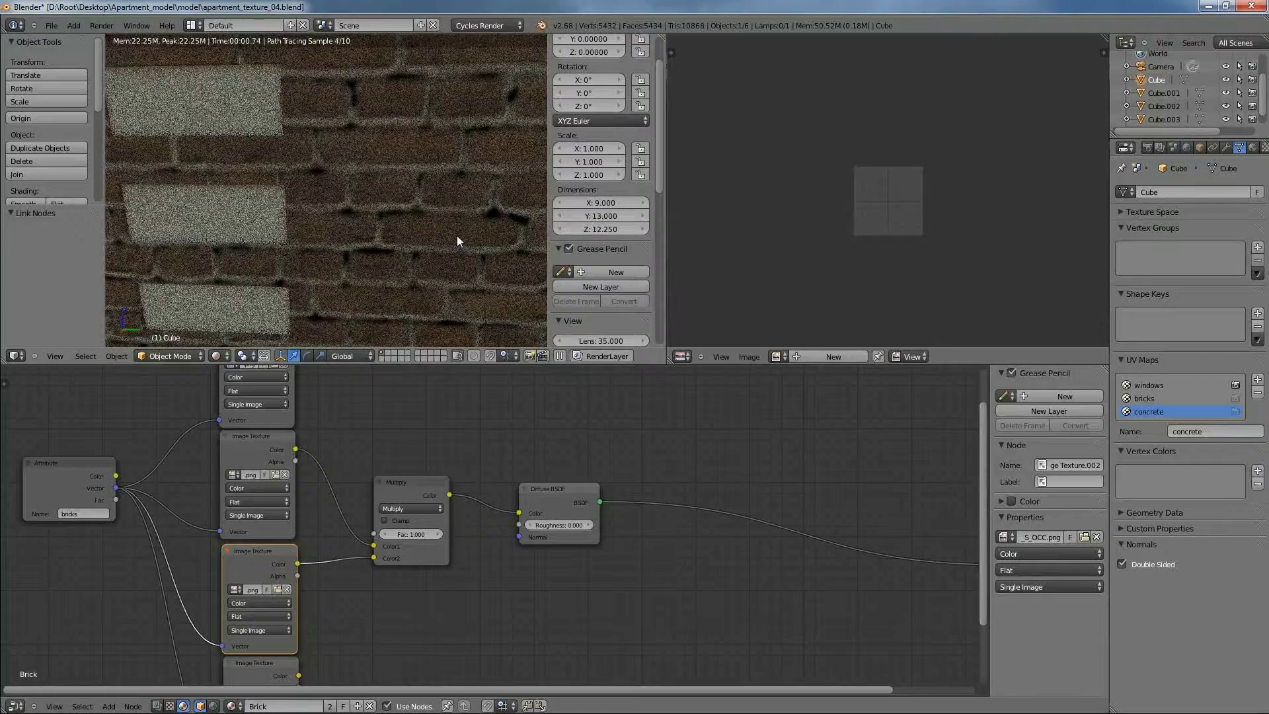
Lower the Multiply node's factor to 0.500
{"action": "left_click", "coordinate": [382, 534]}
{"action": "left_click", "coordinate": [383, 534]}
{"action": "left_click", "coordinate": [383, 534]}
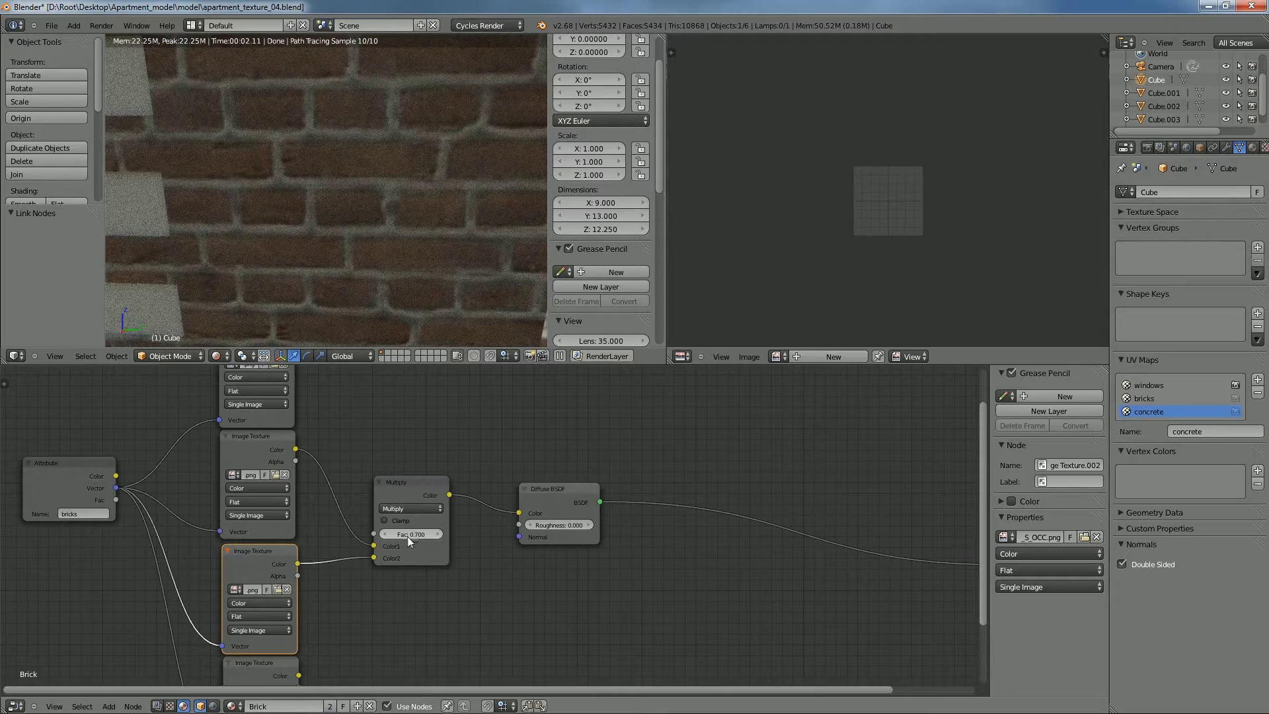
{"action": "left_click", "coordinate": [384, 534]}
{"action": "left_click", "coordinate": [384, 534]}
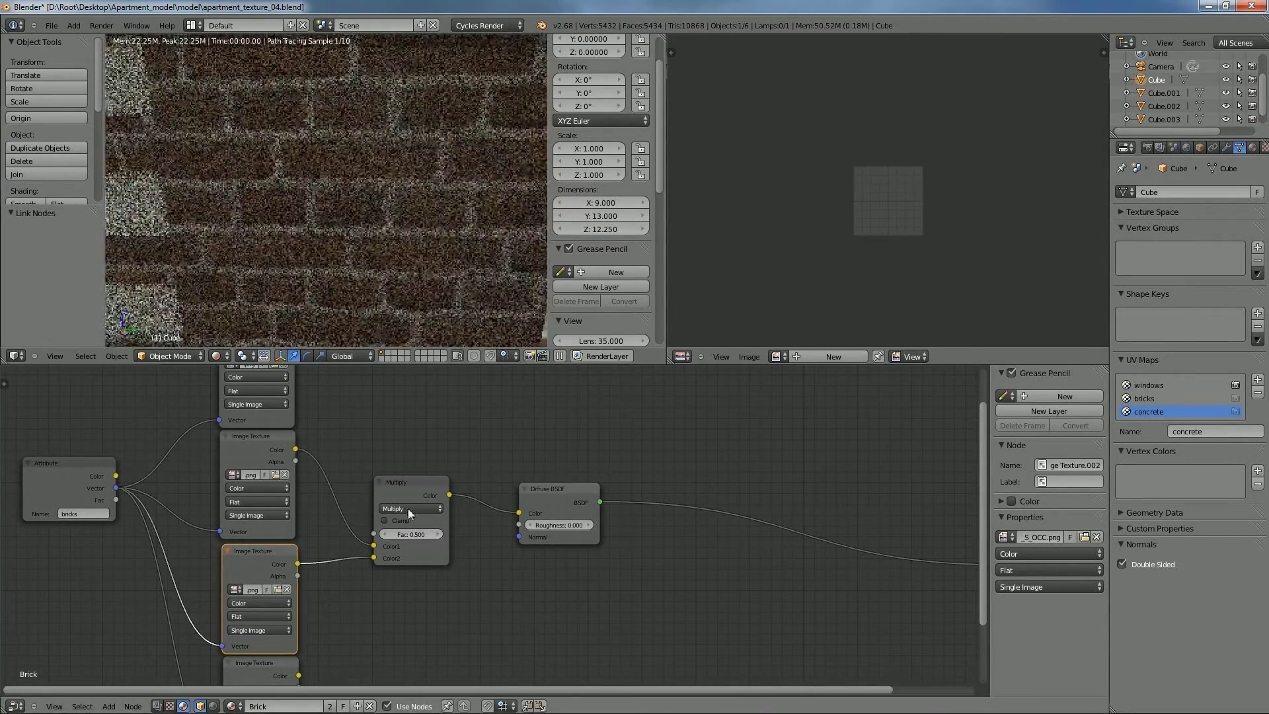
Insert a Mix Shader between the Diffuse BSDF and Material Output, and link the specular texture's color to its Fac
{"action": "scroll", "coordinate": [382, 248], "scroll_direction": "down", "scroll_amount": 6}
{"action": "middle_click_drag", "start_coordinate": [382, 248], "coordinate": [404, 205]}
{"action": "middle_click_drag", "start_coordinate": [434, 160], "coordinate": [428, 261]}
{"action": "scroll", "coordinate": [521, 474], "scroll_direction": "down", "scroll_amount": 2}
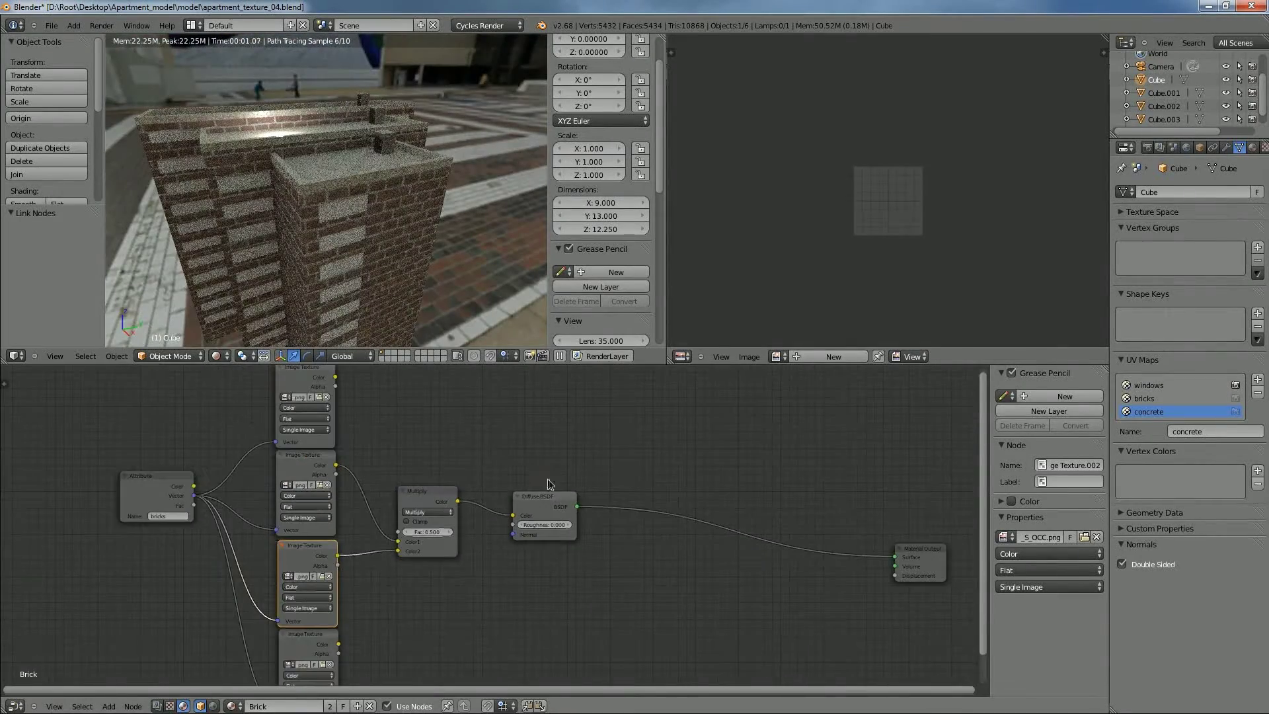
{"action": "middle_click_drag", "start_coordinate": [546, 477], "coordinate": [517, 495]}
{"action": "left_click_drag", "start_coordinate": [517, 510], "coordinate": [513, 477]}
{"action": "left_click_drag", "start_coordinate": [888, 570], "coordinate": [702, 547]}
{"action": "key", "text": "shift+a"}
{"action": "mouse_move", "coordinate": [553, 454]}
{"action": "left_click", "coordinate": [638, 439]}
{"action": "left_click", "coordinate": [590, 457]}
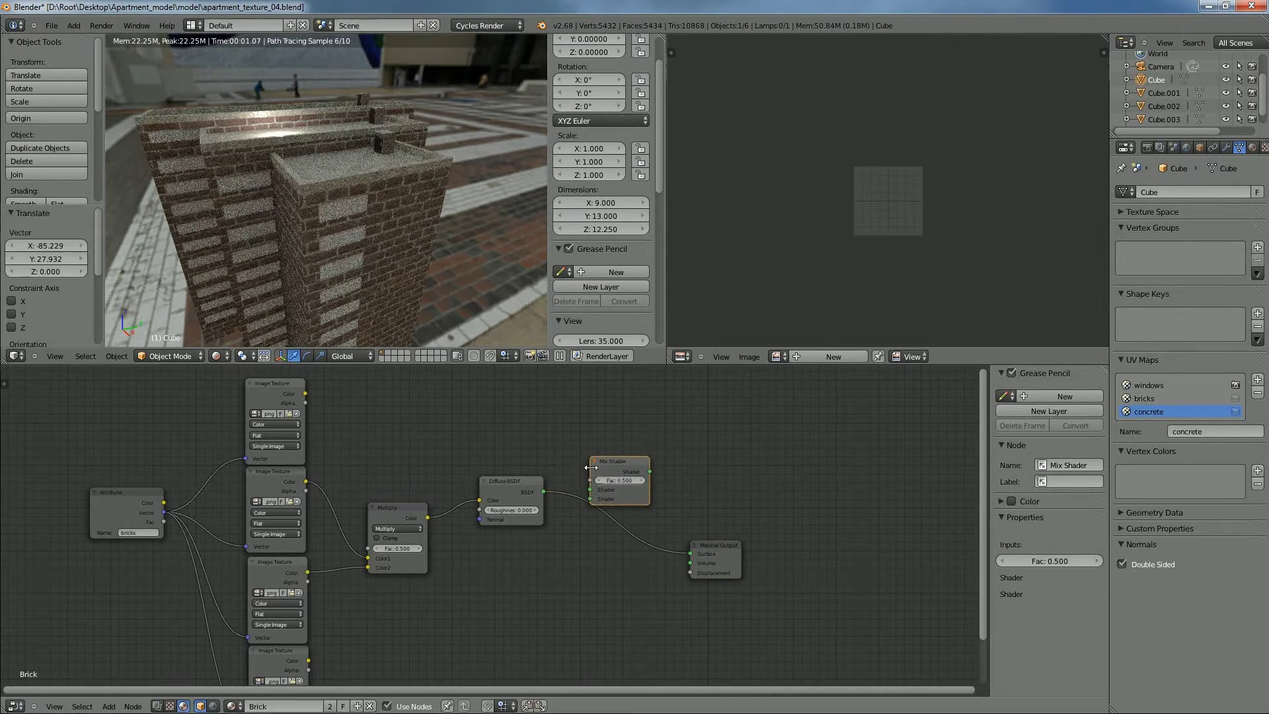
{"action": "left_click_drag", "start_coordinate": [627, 476], "coordinate": [624, 491]}
{"action": "left_click_drag", "start_coordinate": [620, 485], "coordinate": [629, 453]}
{"action": "left_click_drag", "start_coordinate": [305, 393], "coordinate": [598, 464]}
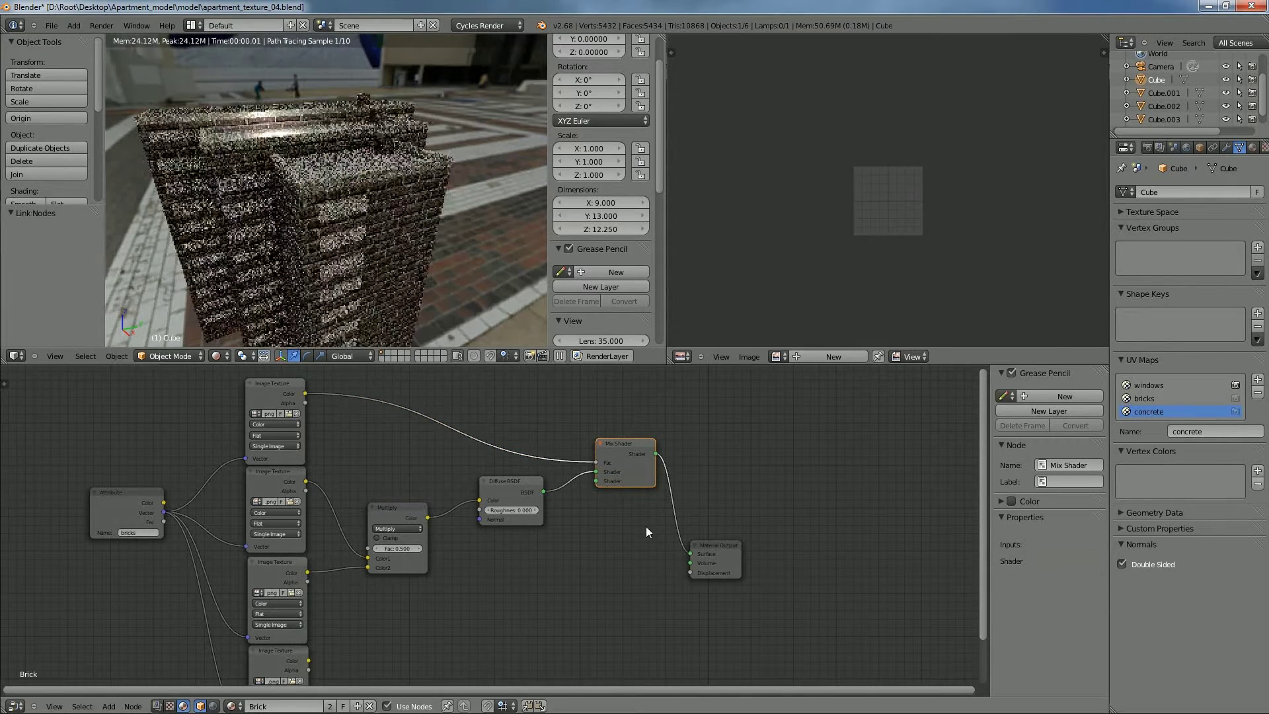
Add a Glossy BSDF below the Diffuse BSDF and link it to the Mix Shader's second shader input
{"action": "left_click_drag", "start_coordinate": [714, 554], "coordinate": [775, 548]}
{"action": "key", "text": "shift+a"}
{"action": "mouse_move", "coordinate": [595, 561]}
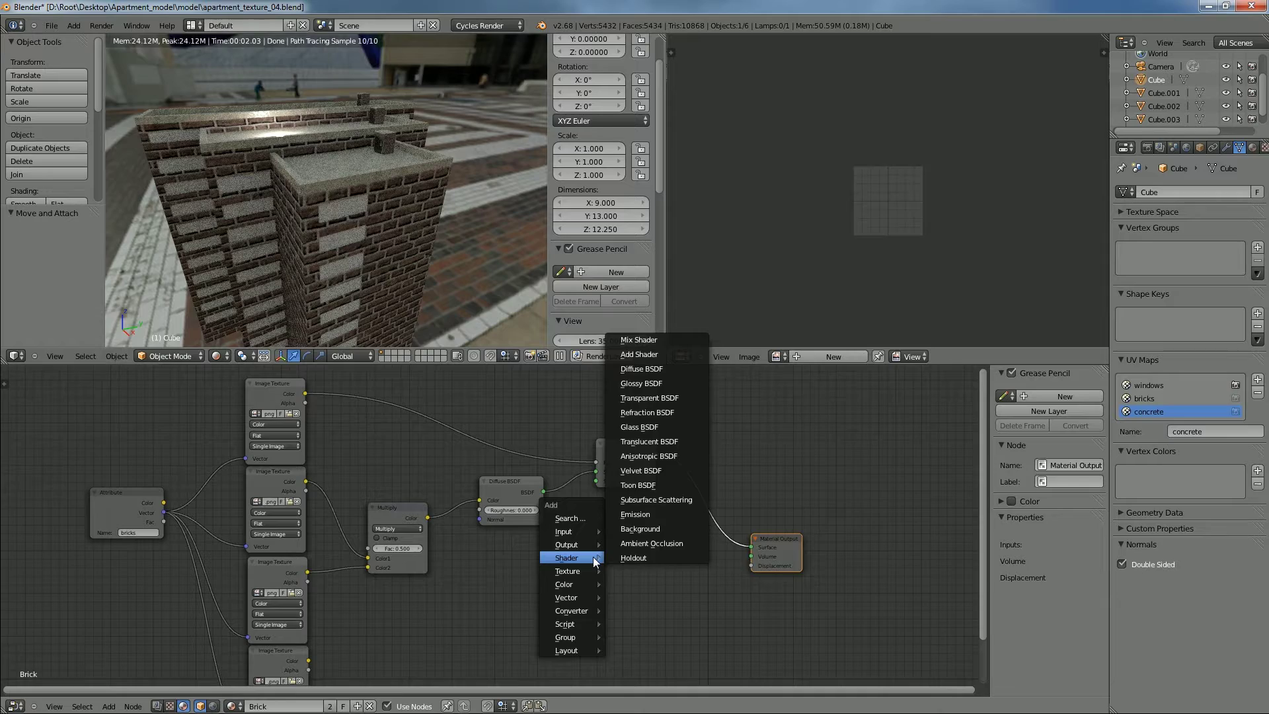
{"action": "left_click", "coordinate": [661, 384]}
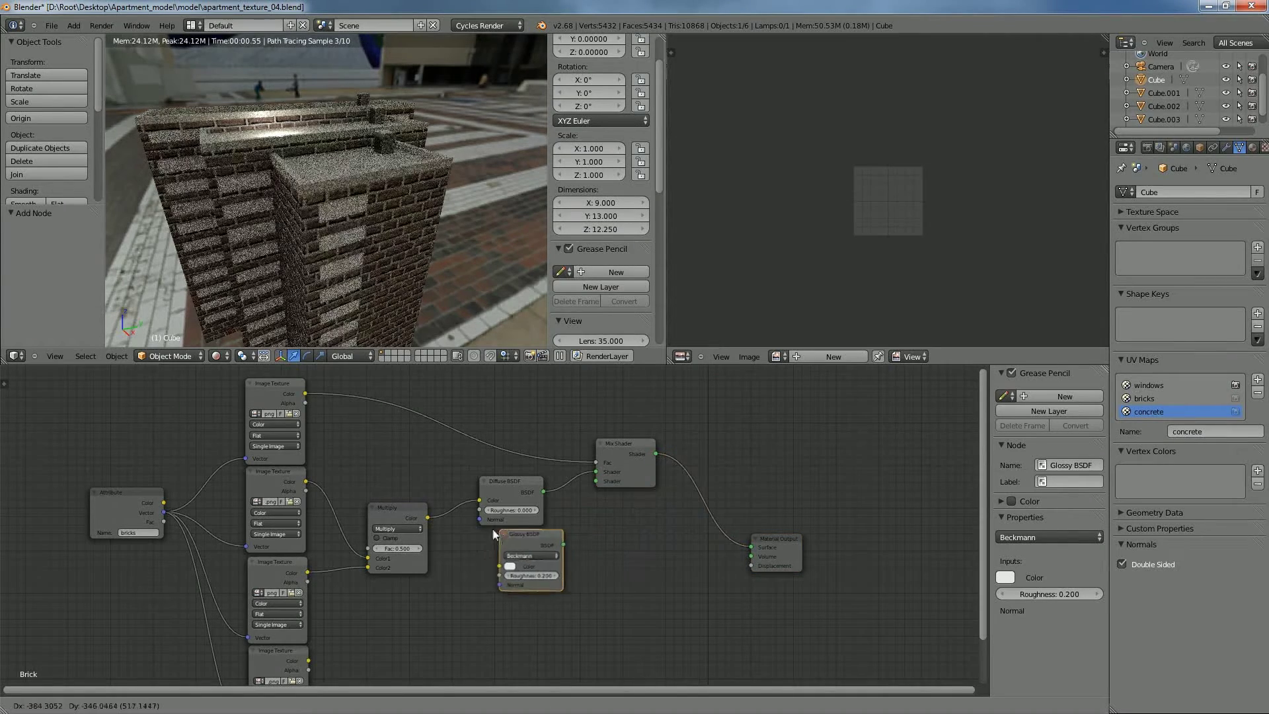
{"action": "left_click", "coordinate": [475, 541]}
{"action": "left_click_drag", "start_coordinate": [542, 546], "coordinate": [596, 480]}
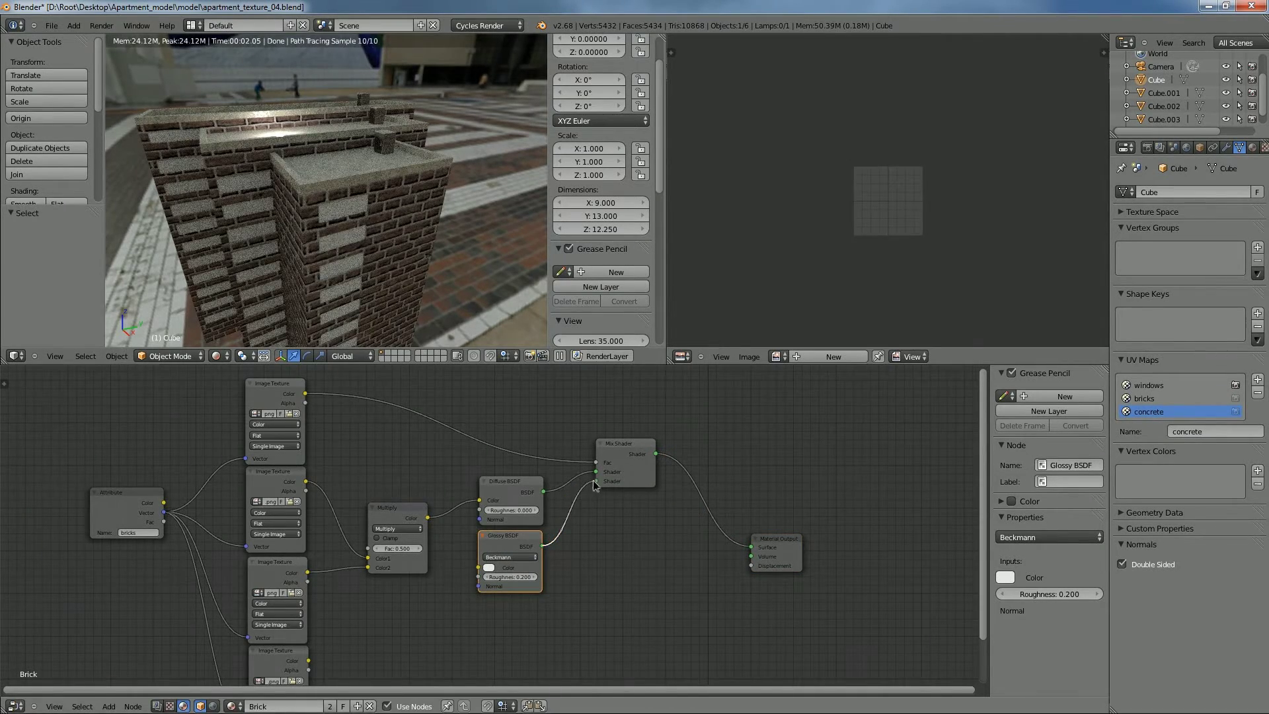
Move the Point lamp by about -1.6, -3.3, -9.3 to light the building's inner brick corner, and reselect the building
{"action": "scroll", "coordinate": [638, 537], "scroll_direction": "up", "scroll_amount": 2}
{"action": "scroll", "coordinate": [645, 545], "scroll_direction": "up", "scroll_amount": 1}
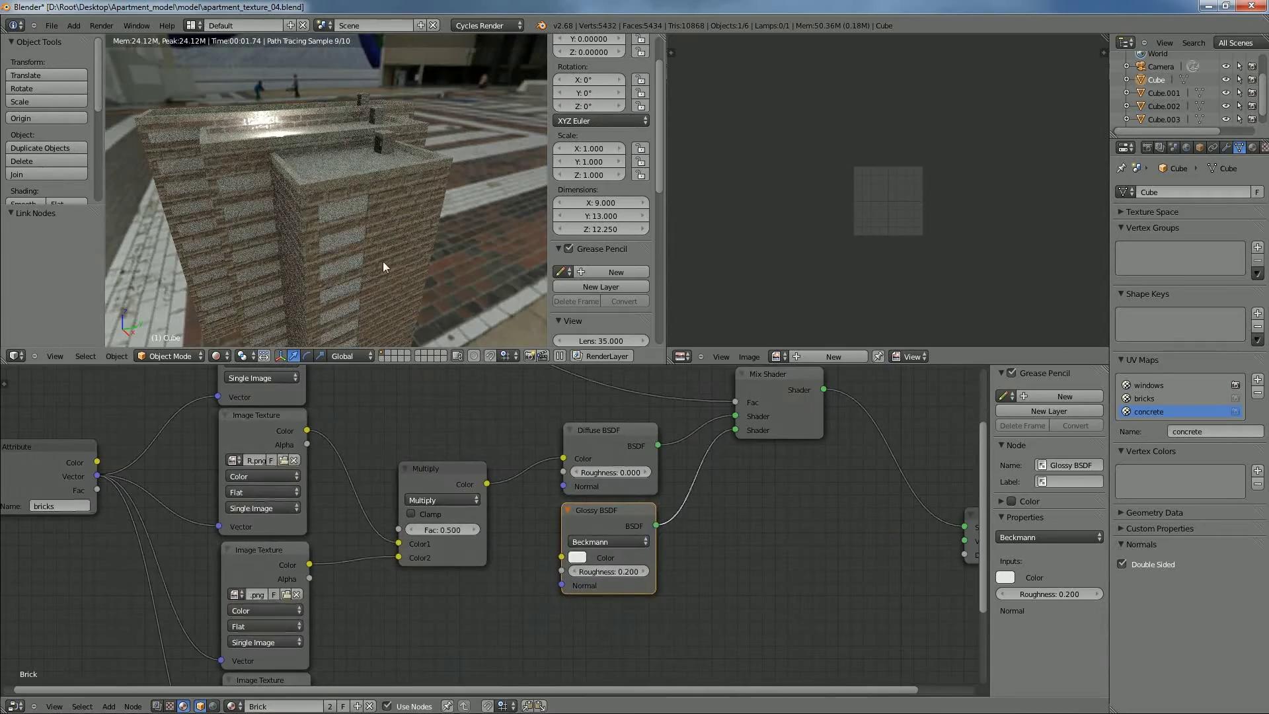
{"action": "middle_click_drag", "start_coordinate": [418, 272], "coordinate": [243, 97]}
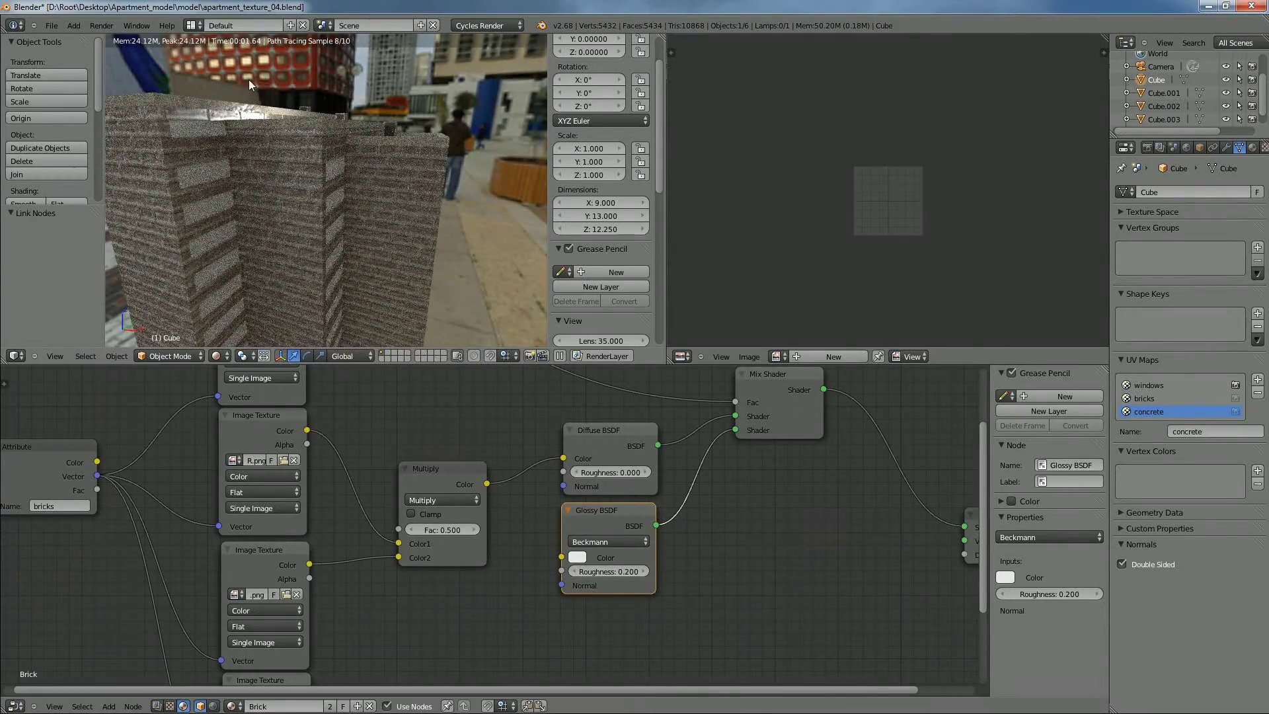
{"action": "key", "text": "g"}
{"action": "right_click", "coordinate": [318, 73]}
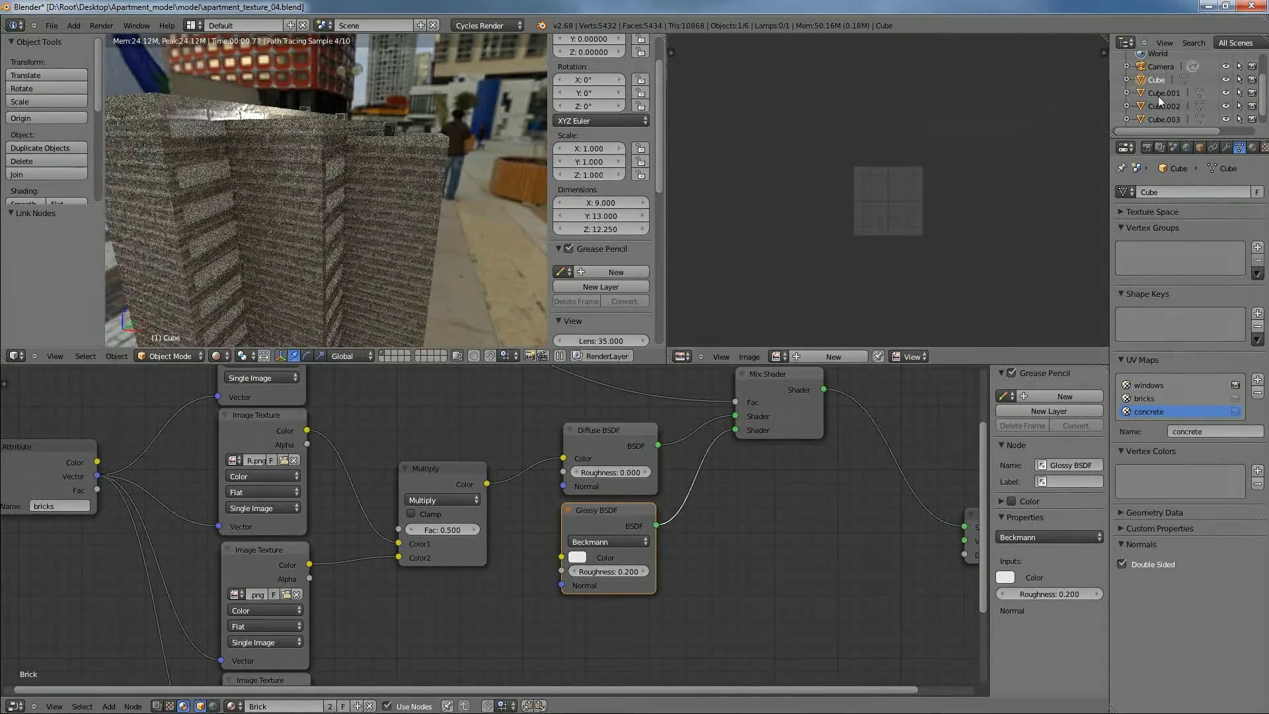
{"action": "left_click", "coordinate": [1165, 117]}
{"action": "key", "text": "g"}
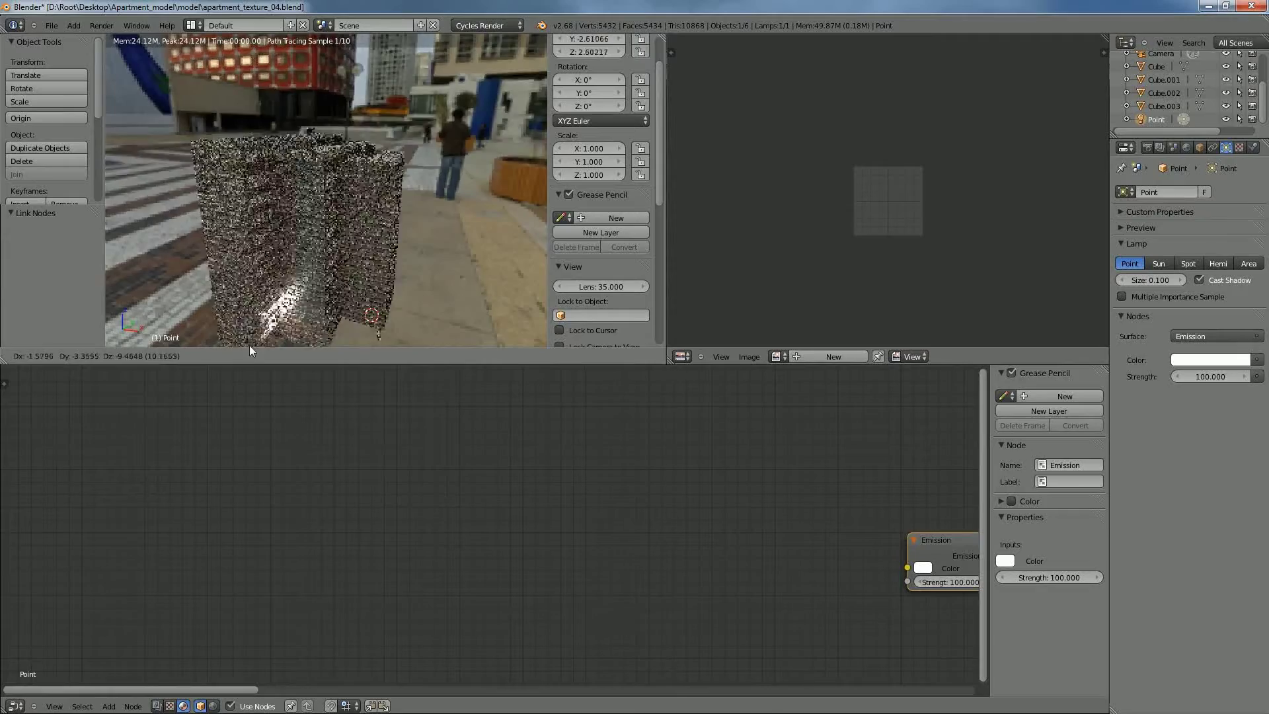
{"action": "left_click", "coordinate": [291, 321]}
{"action": "middle_click_drag", "start_coordinate": [367, 295], "coordinate": [351, 241]}
{"action": "scroll", "coordinate": [387, 239], "scroll_direction": "up", "scroll_amount": 3}
{"action": "scroll", "coordinate": [388, 239], "scroll_direction": "up", "scroll_amount": 1}
{"action": "right_click", "coordinate": [439, 236]}
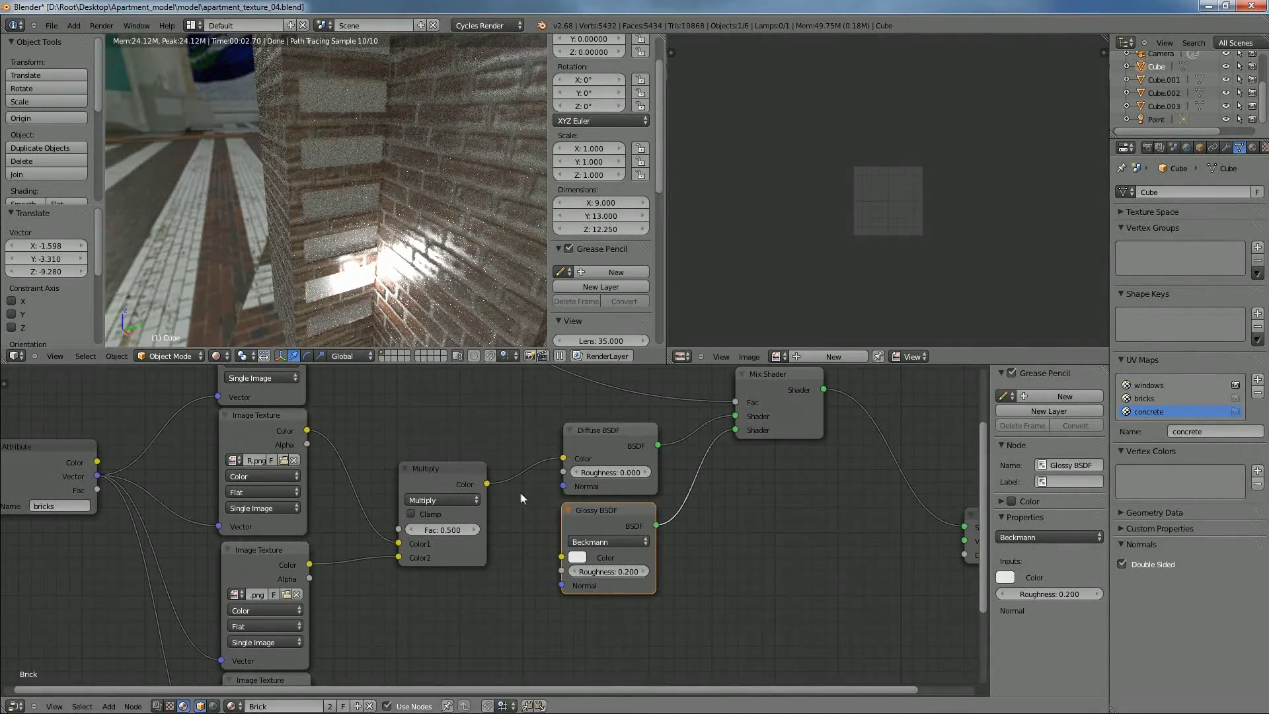
Close the specular map preview in Windows Photo Viewer and insert a ColorRamp between the specular texture and the Mix Shader's Fac
{"action": "middle_click_drag", "start_coordinate": [521, 494], "coordinate": [468, 579]}
{"action": "middle_click_drag", "start_coordinate": [521, 466], "coordinate": [504, 517]}
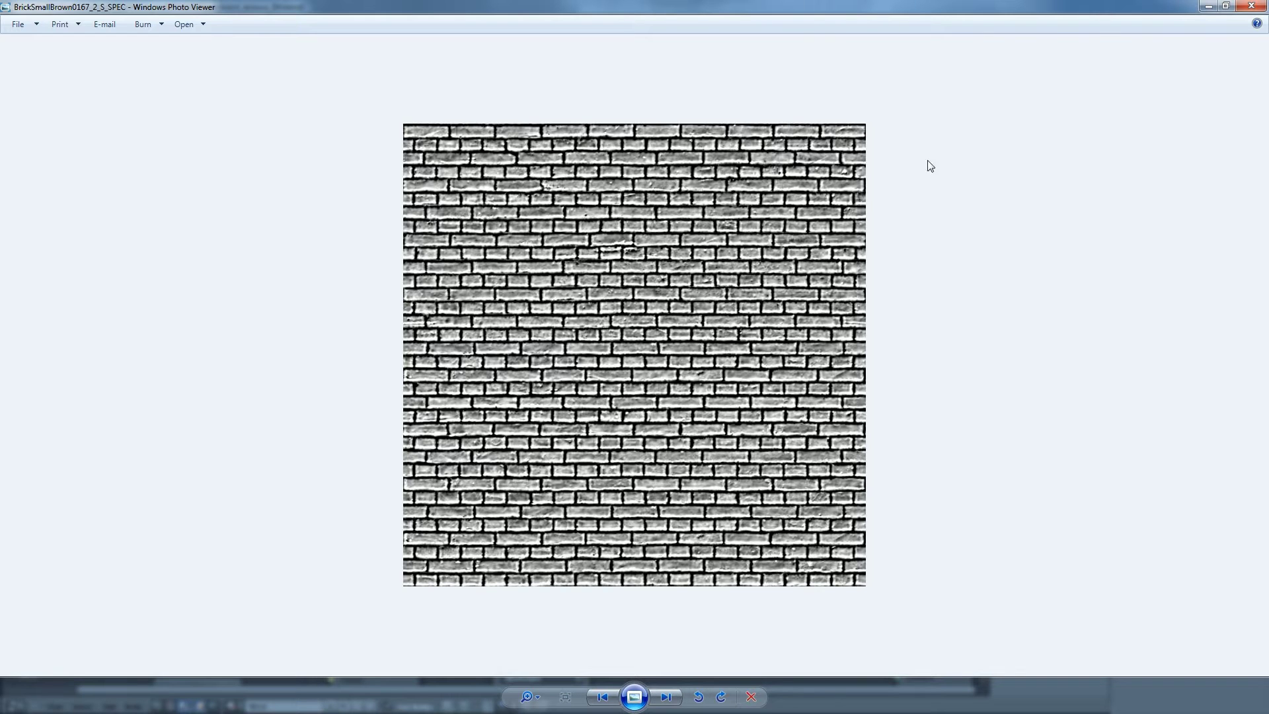
{"action": "left_click", "coordinate": [1252, 6]}
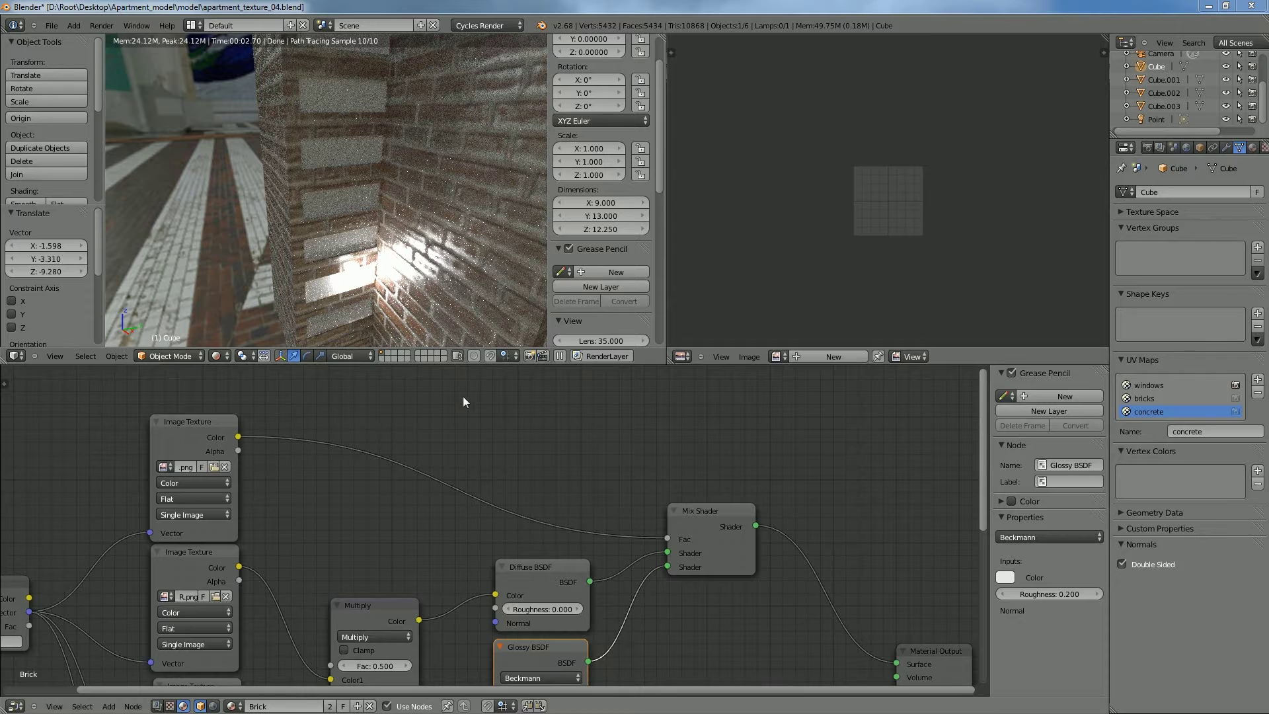
{"action": "key", "text": "shift+a"}
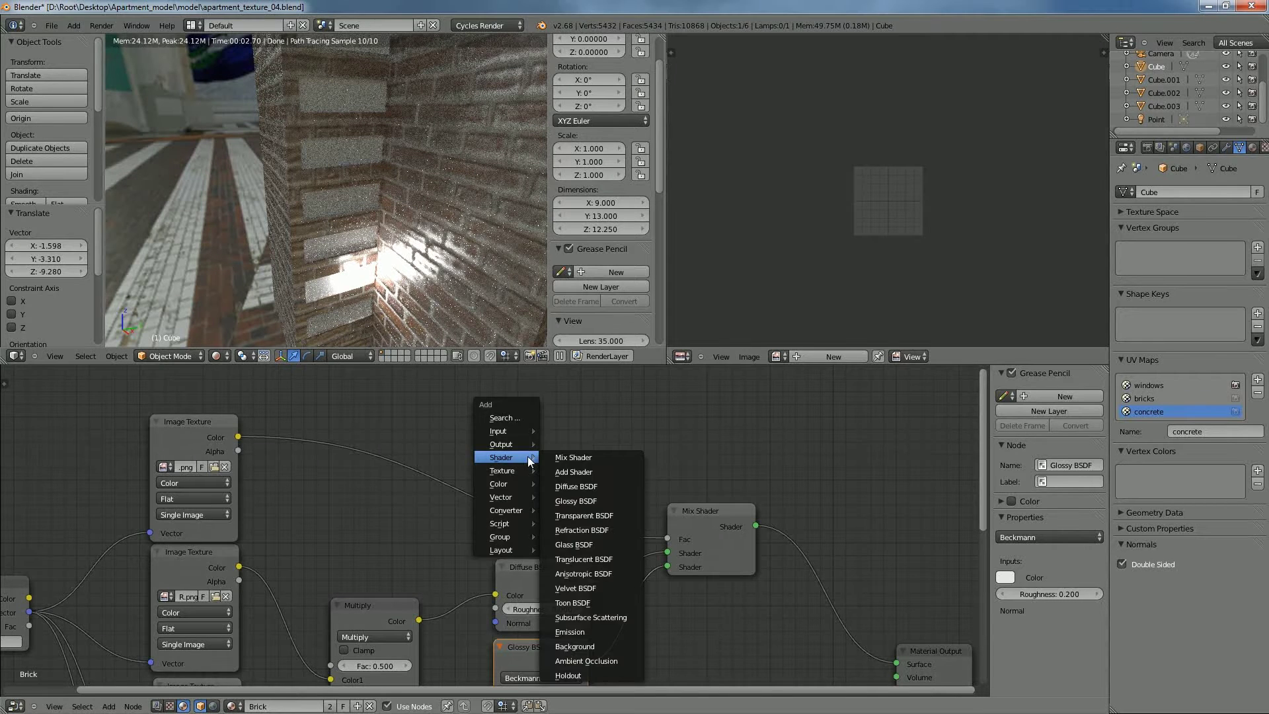
{"action": "mouse_move", "coordinate": [523, 510]}
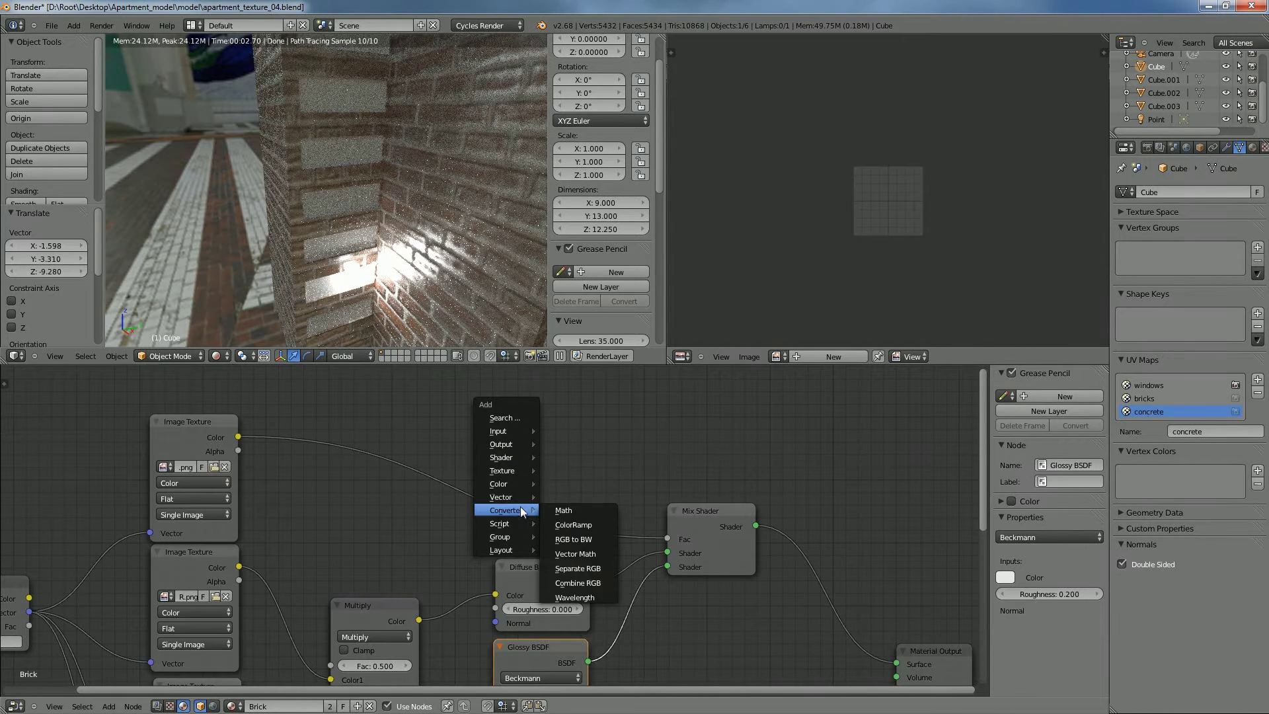
{"action": "left_click", "coordinate": [580, 527]}
{"action": "left_click", "coordinate": [417, 407]}
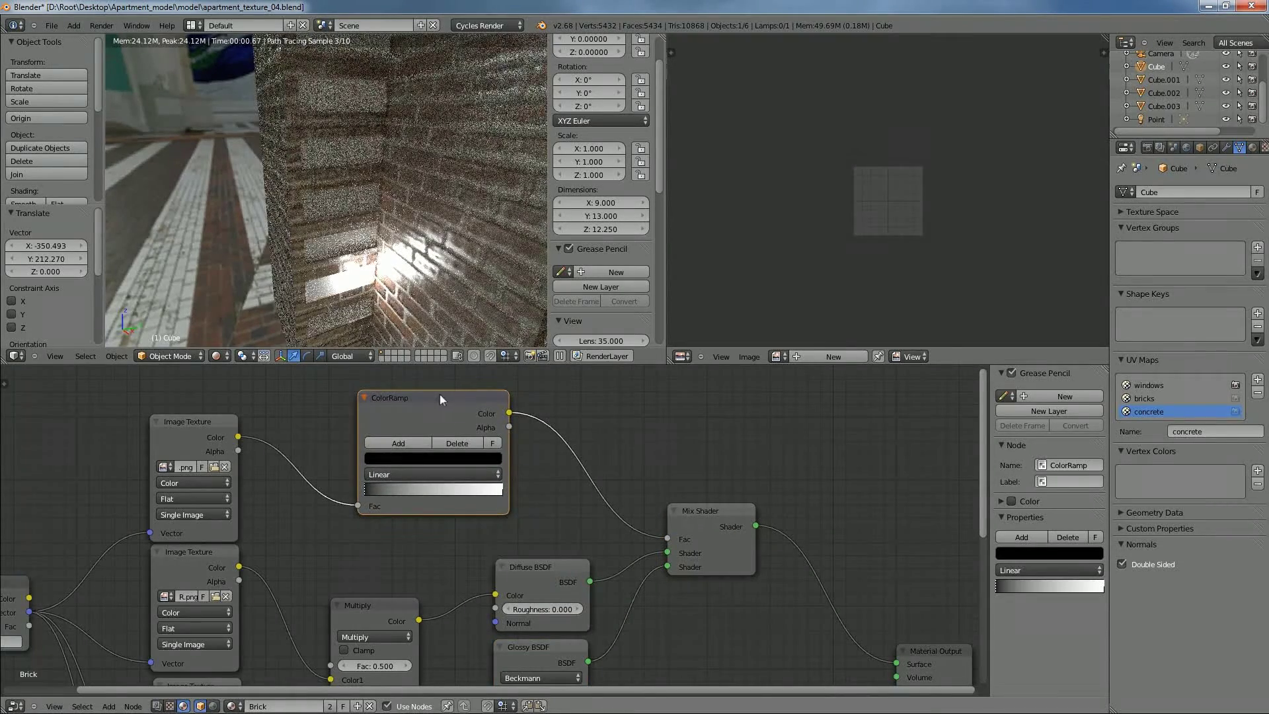
Darken the ColorRamp's white stop to a very dark grey to reduce the brick glossiness
{"action": "left_click", "coordinate": [502, 491]}
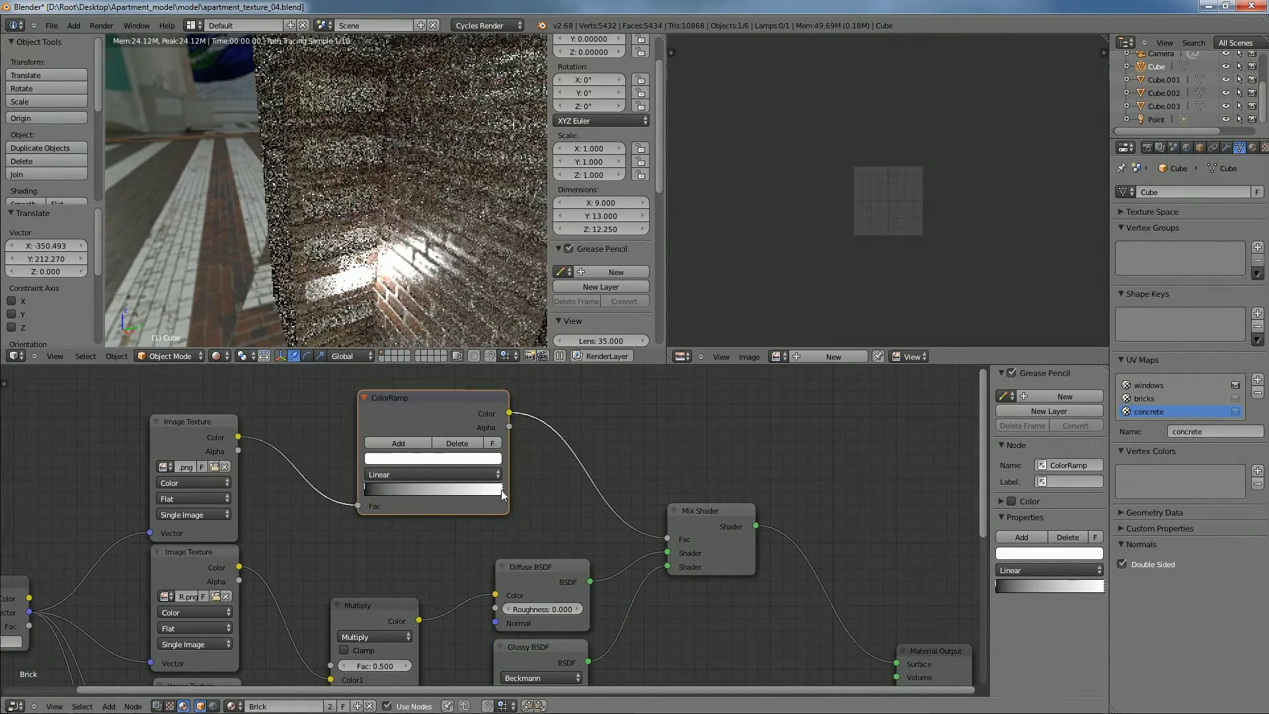
{"action": "left_click", "coordinate": [482, 462]}
{"action": "left_click", "coordinate": [477, 326]}
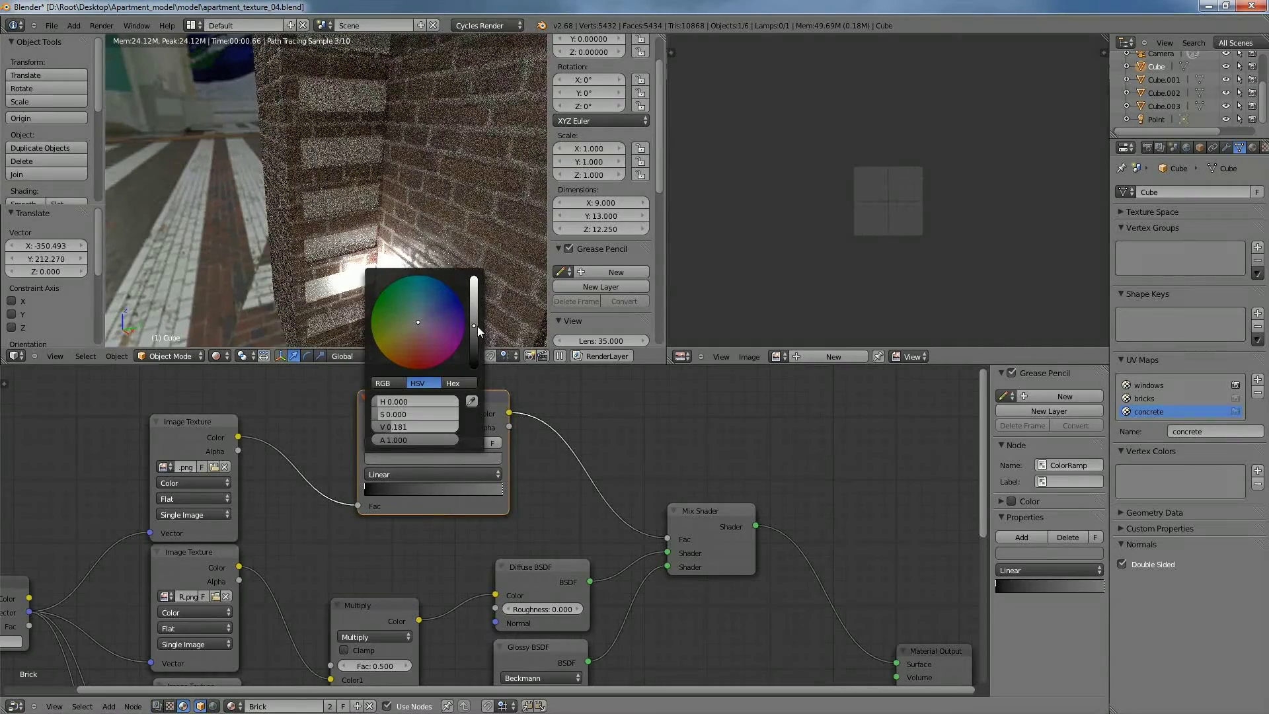
{"action": "middle_click_drag", "start_coordinate": [514, 291], "coordinate": [419, 324]}
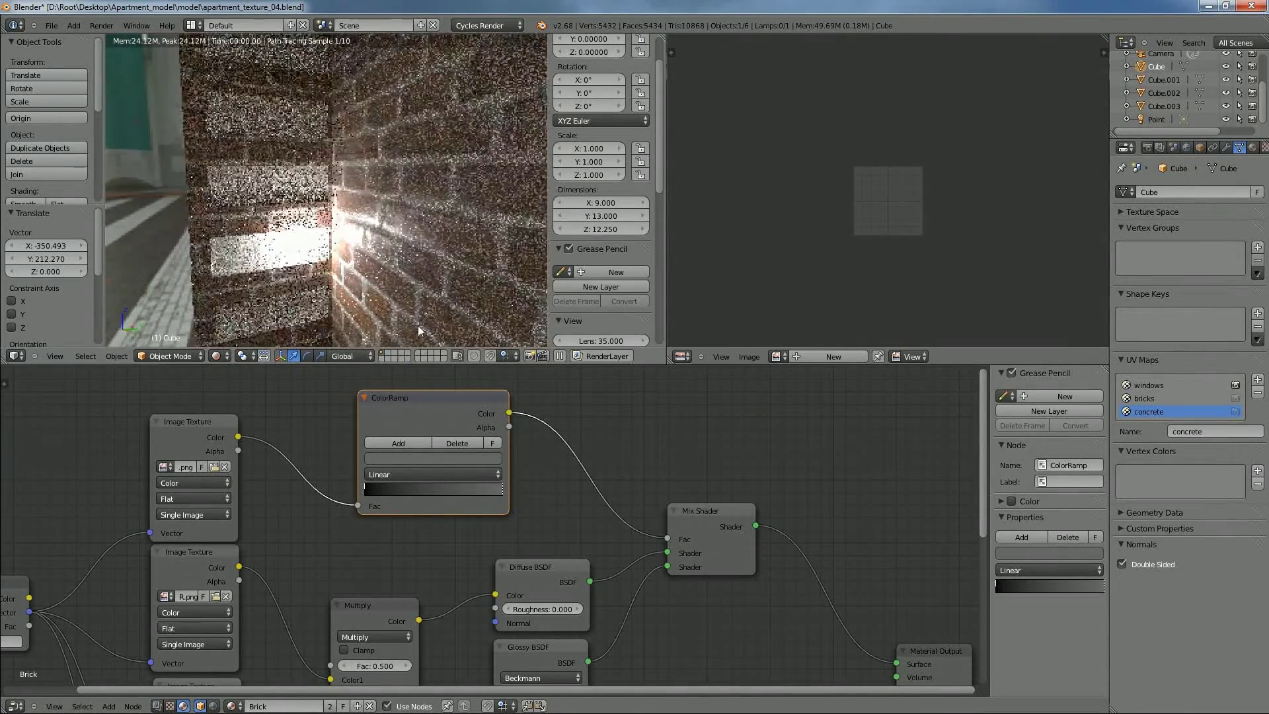
{"action": "left_click", "coordinate": [482, 457]}
{"action": "left_click_drag", "start_coordinate": [474, 338], "coordinate": [473, 356]}
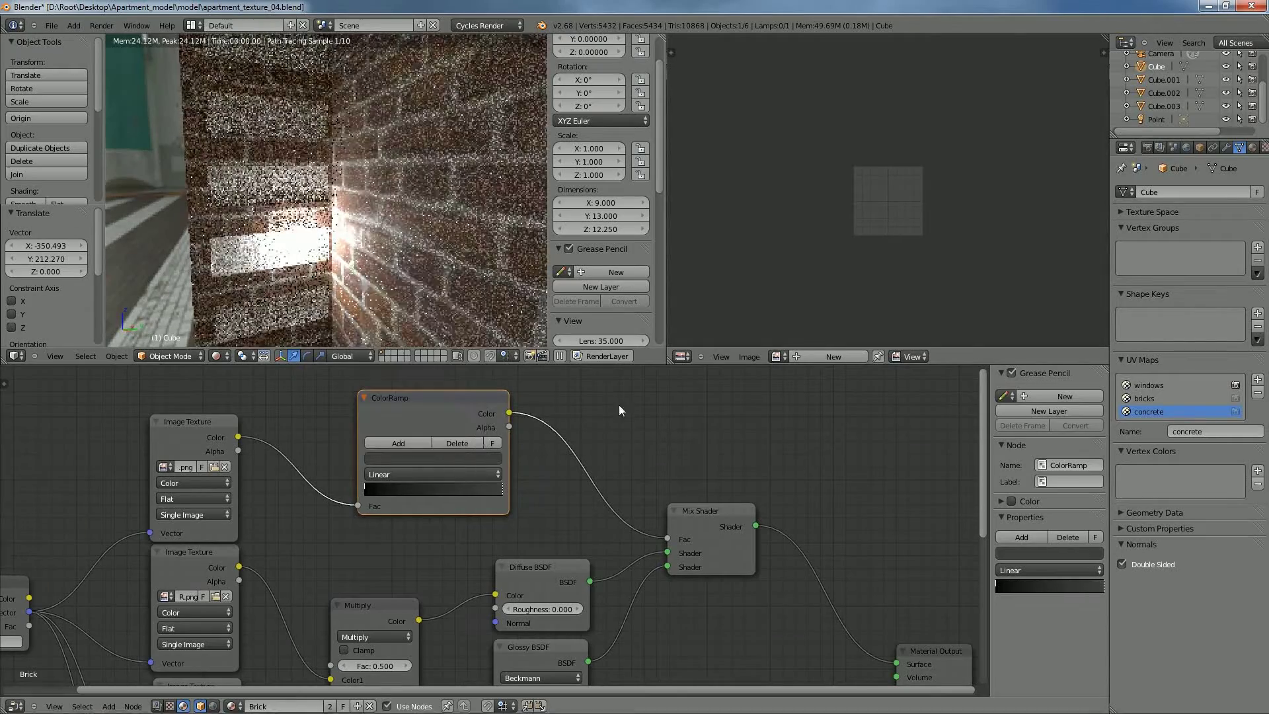
Examine the highlights on the lit brick corner from several angles and review the Brick material's node layout
{"action": "middle_click_drag", "start_coordinate": [427, 248], "coordinate": [474, 300]}
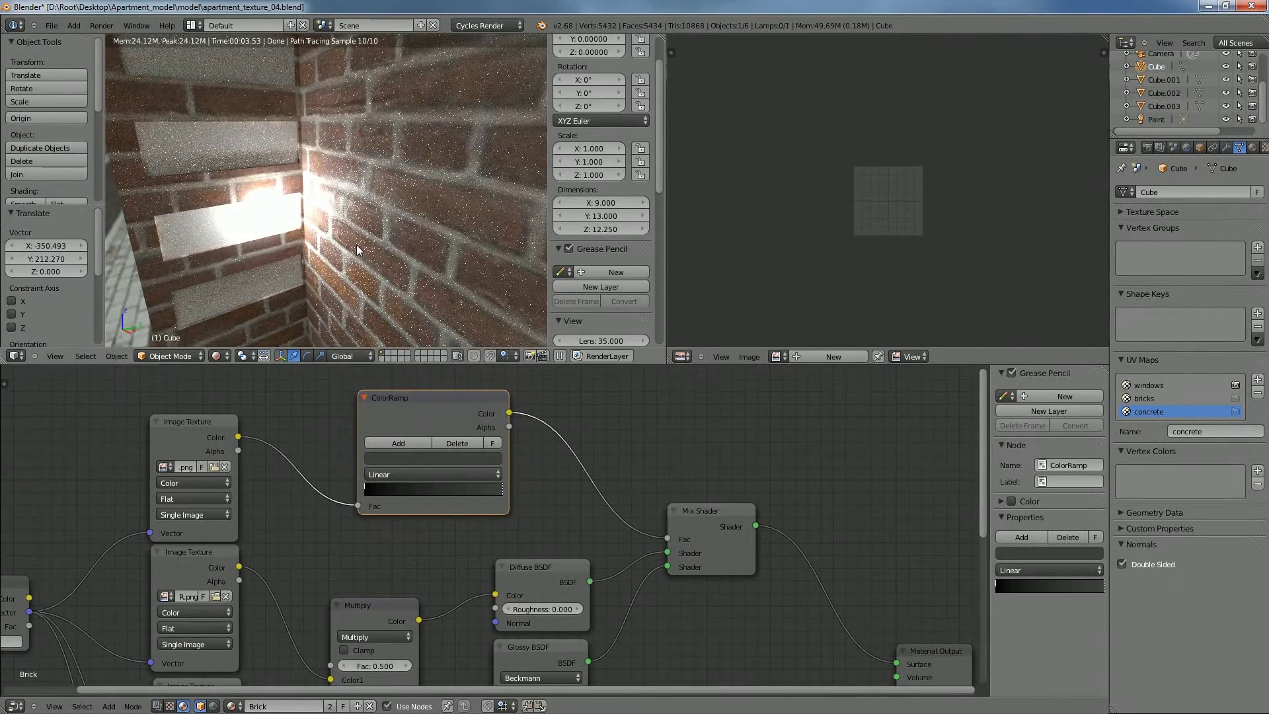
{"action": "middle_click_drag", "start_coordinate": [355, 249], "coordinate": [213, 175]}
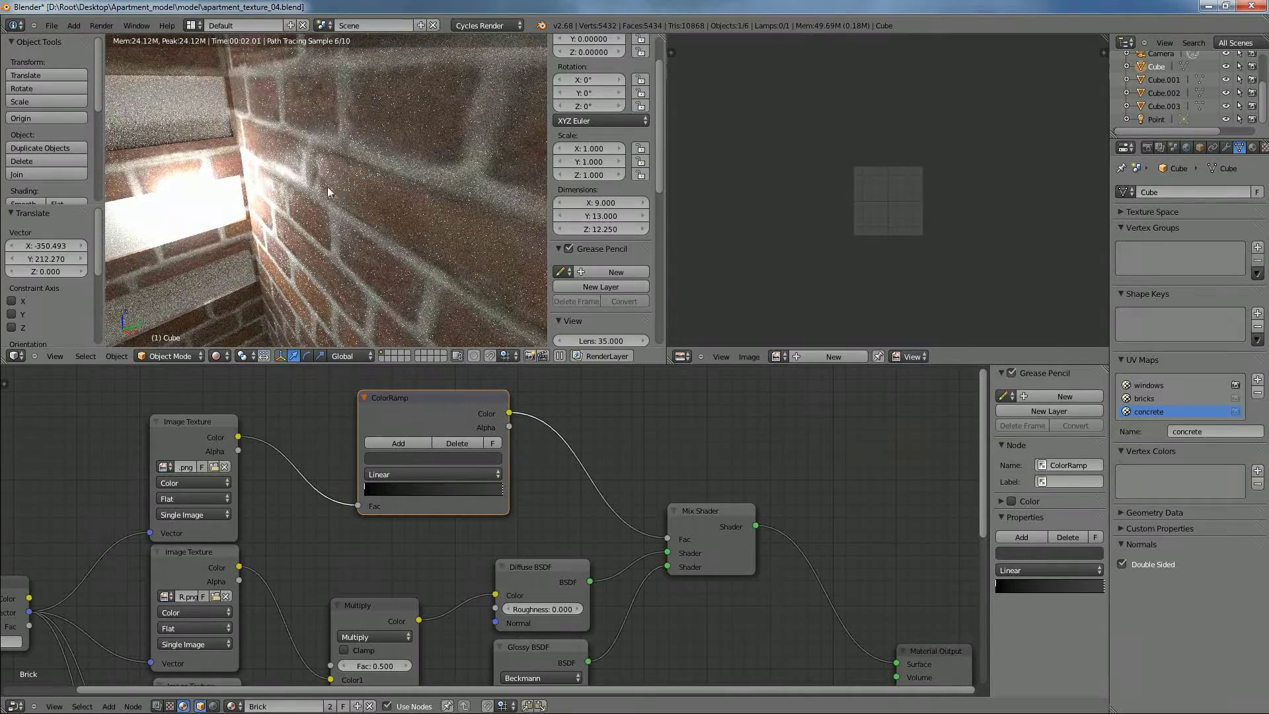
{"action": "middle_click_drag", "start_coordinate": [385, 231], "coordinate": [338, 232]}
{"action": "middle_click_drag", "start_coordinate": [566, 483], "coordinate": [525, 426]}
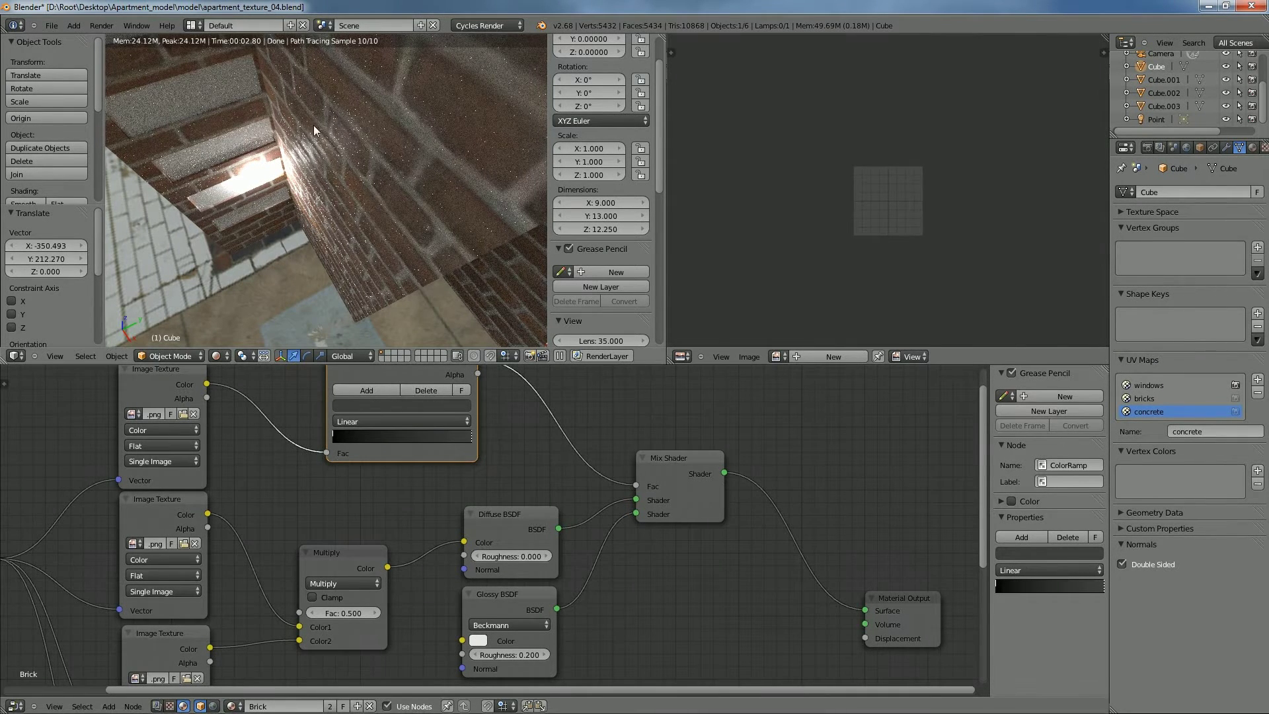
{"action": "middle_click_drag", "start_coordinate": [737, 524], "coordinate": [688, 453]}
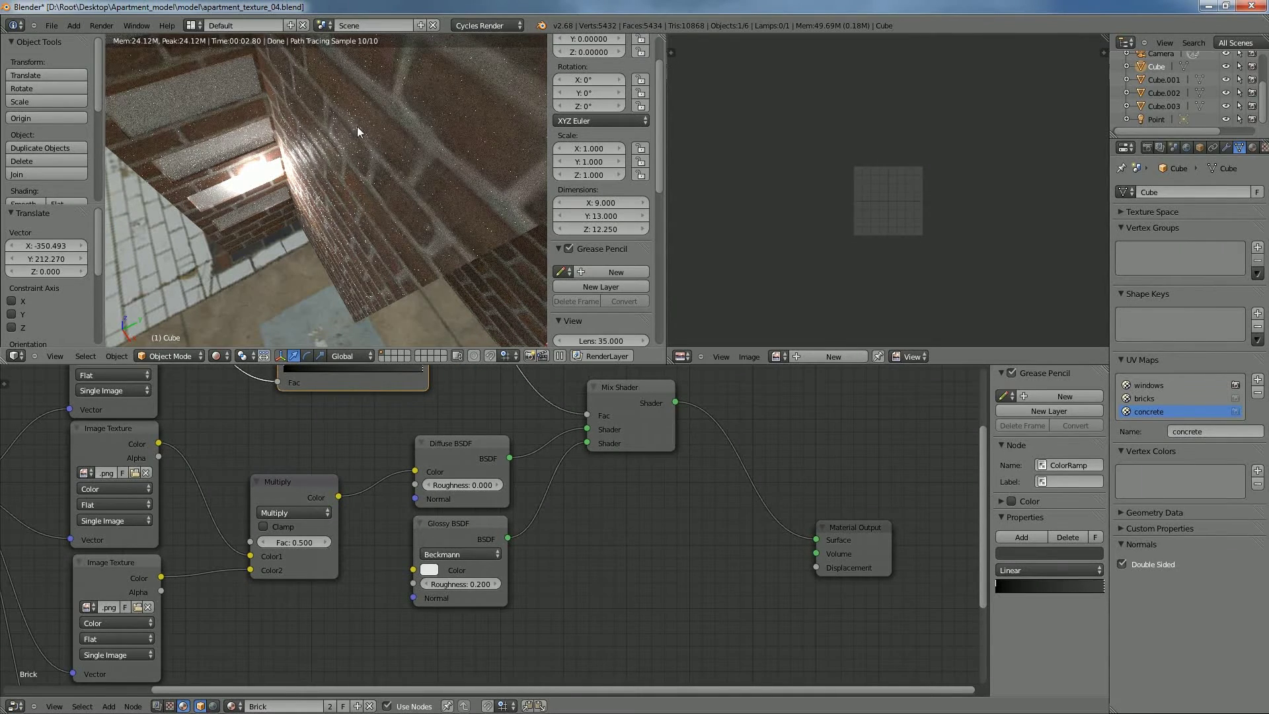
{"action": "scroll", "coordinate": [513, 413], "scroll_direction": "down", "scroll_amount": 2}
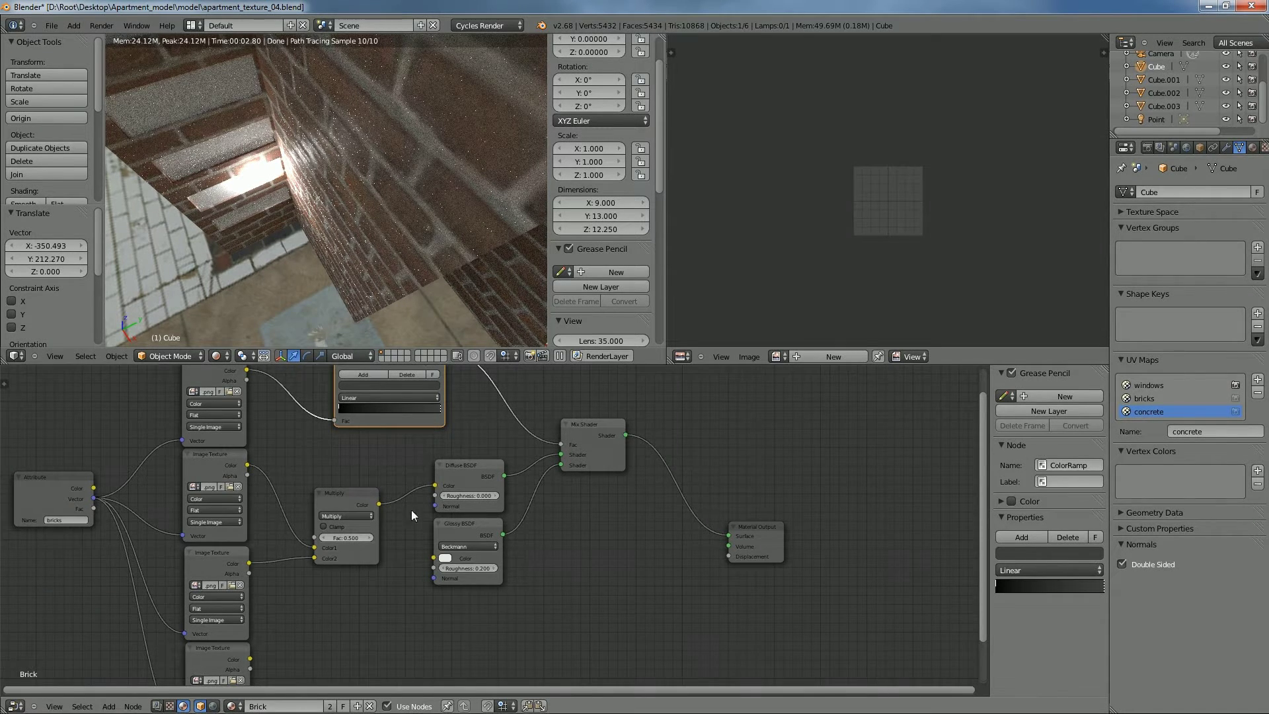
Add a Math node set to Multiply below the shader nodes in the Brick material
{"action": "middle_click_drag", "start_coordinate": [400, 317], "coordinate": [509, 199]}
{"action": "scroll", "coordinate": [489, 511], "scroll_direction": "down", "scroll_amount": 4}
{"action": "middle_click_drag", "start_coordinate": [482, 609], "coordinate": [475, 530]}
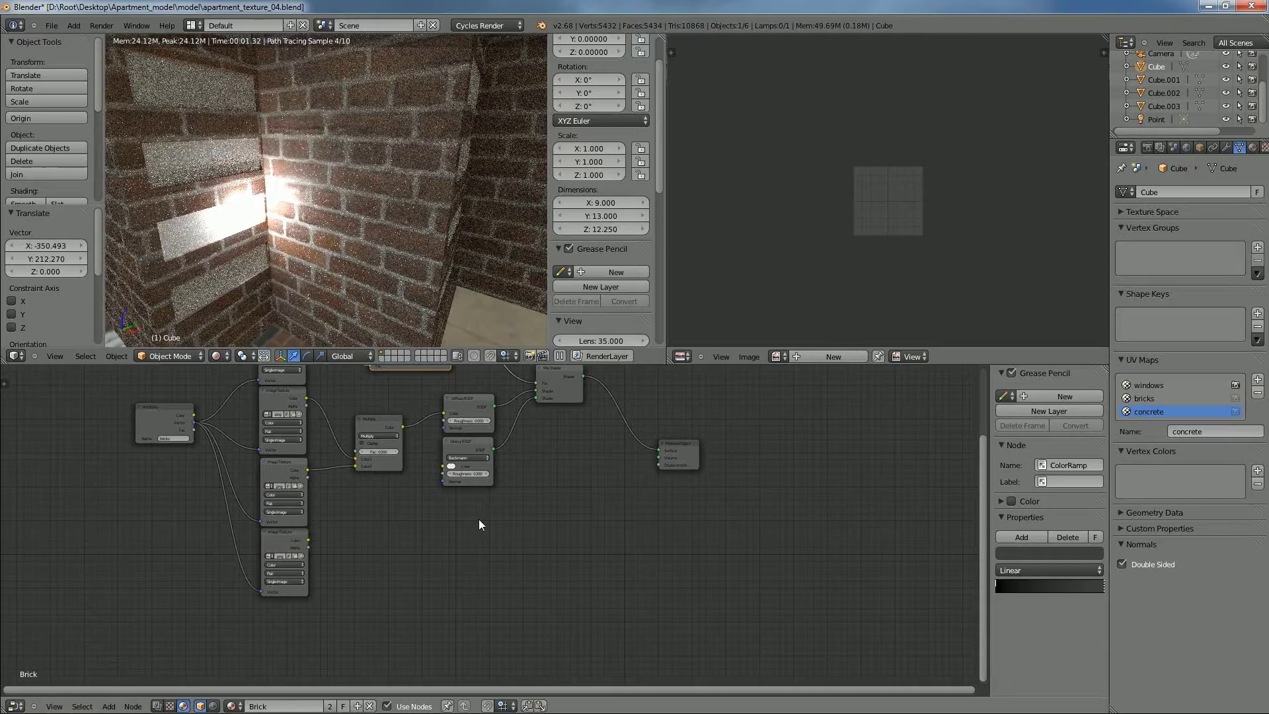
{"action": "key", "text": "shift+a"}
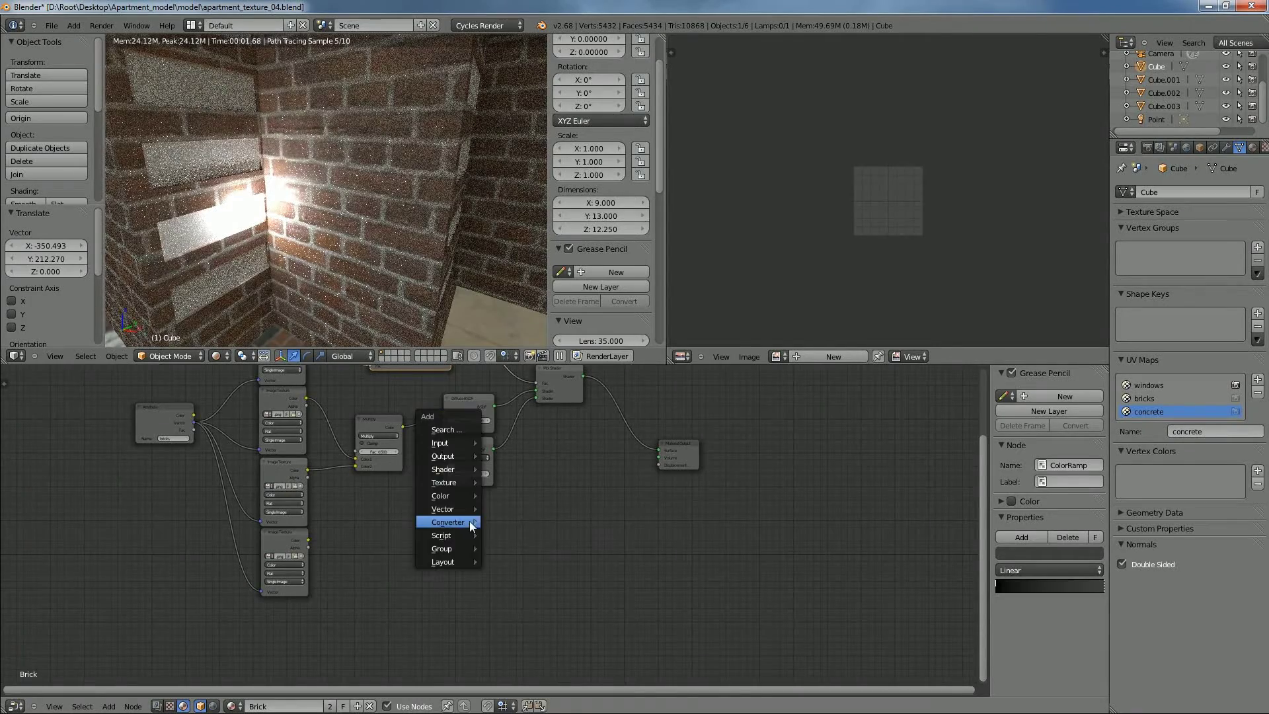
{"action": "left_click", "coordinate": [506, 521]}
{"action": "left_click", "coordinate": [468, 561]}
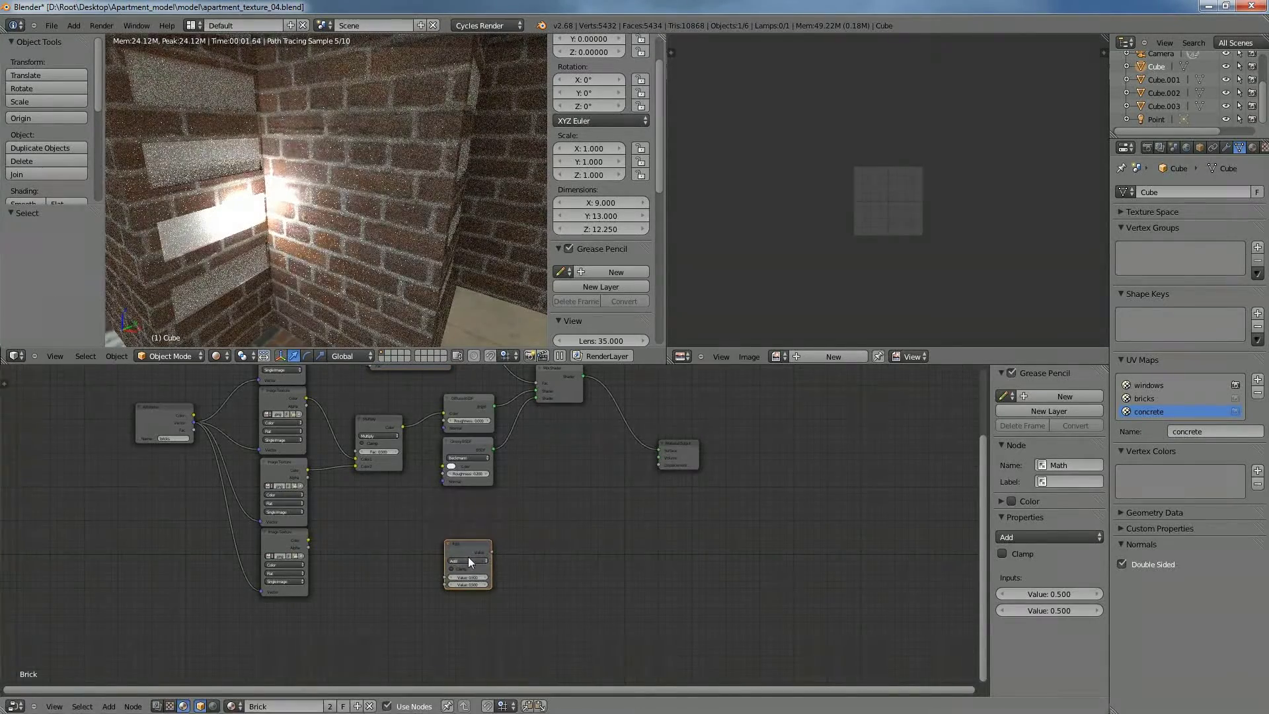
{"action": "left_click", "coordinate": [468, 539]}
Route the lowest Image Texture's Color through the Multiply node into the Material Output's Displacement and view the brick wall
{"action": "left_click_drag", "start_coordinate": [308, 540], "coordinate": [444, 575]}
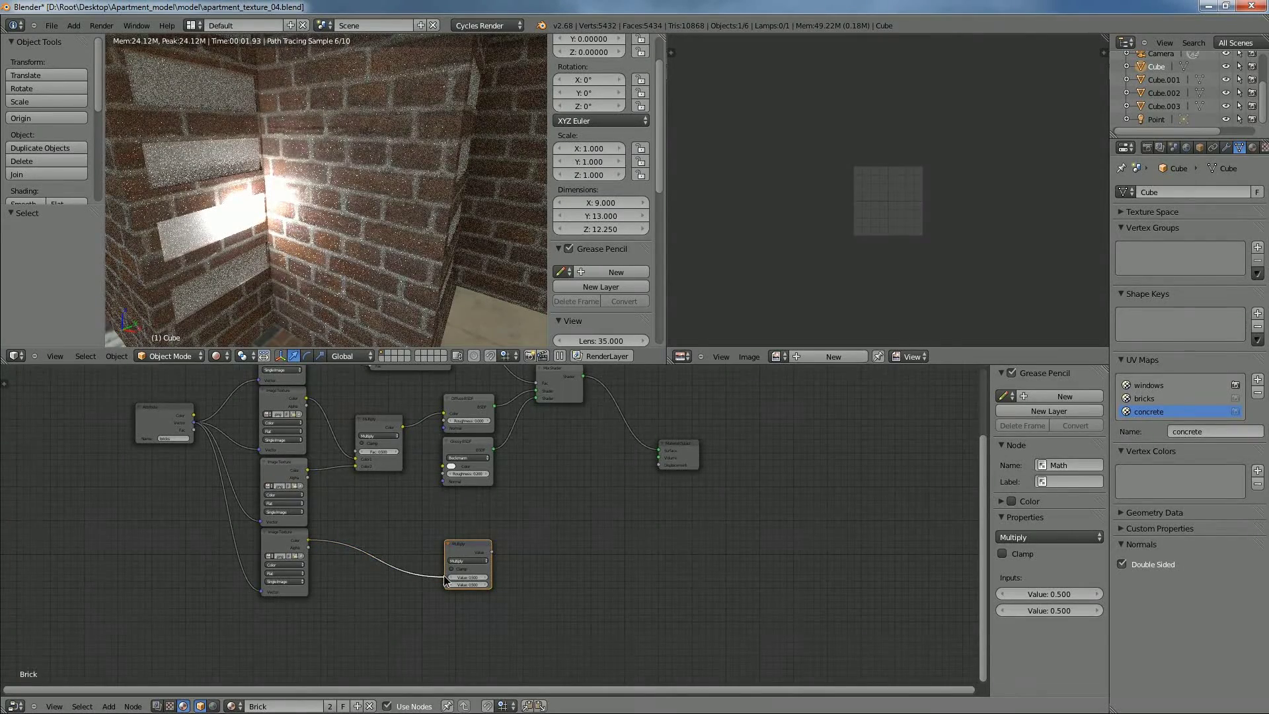
{"action": "left_click_drag", "start_coordinate": [474, 538], "coordinate": [659, 464]}
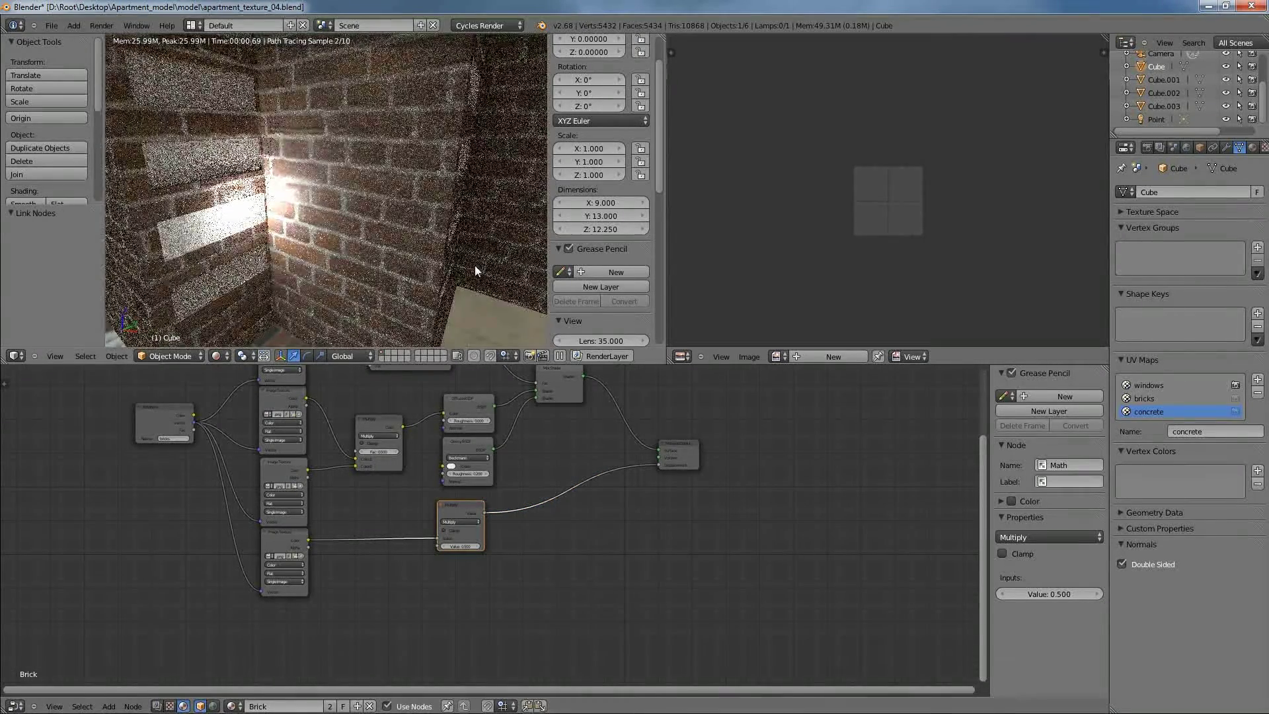
{"action": "scroll", "coordinate": [478, 271], "scroll_direction": "up", "scroll_amount": 3}
{"action": "scroll", "coordinate": [480, 274], "scroll_direction": "down", "scroll_amount": 3}
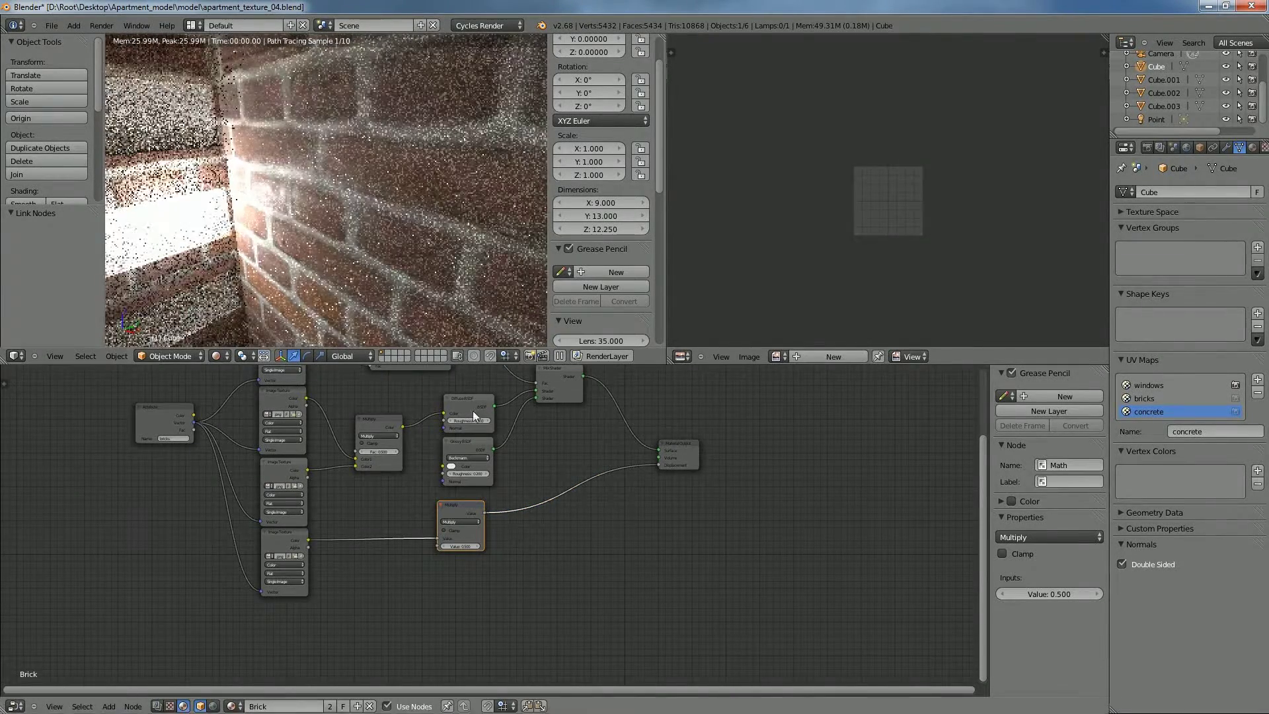
{"action": "scroll", "coordinate": [438, 516], "scroll_direction": "up", "scroll_amount": 4}
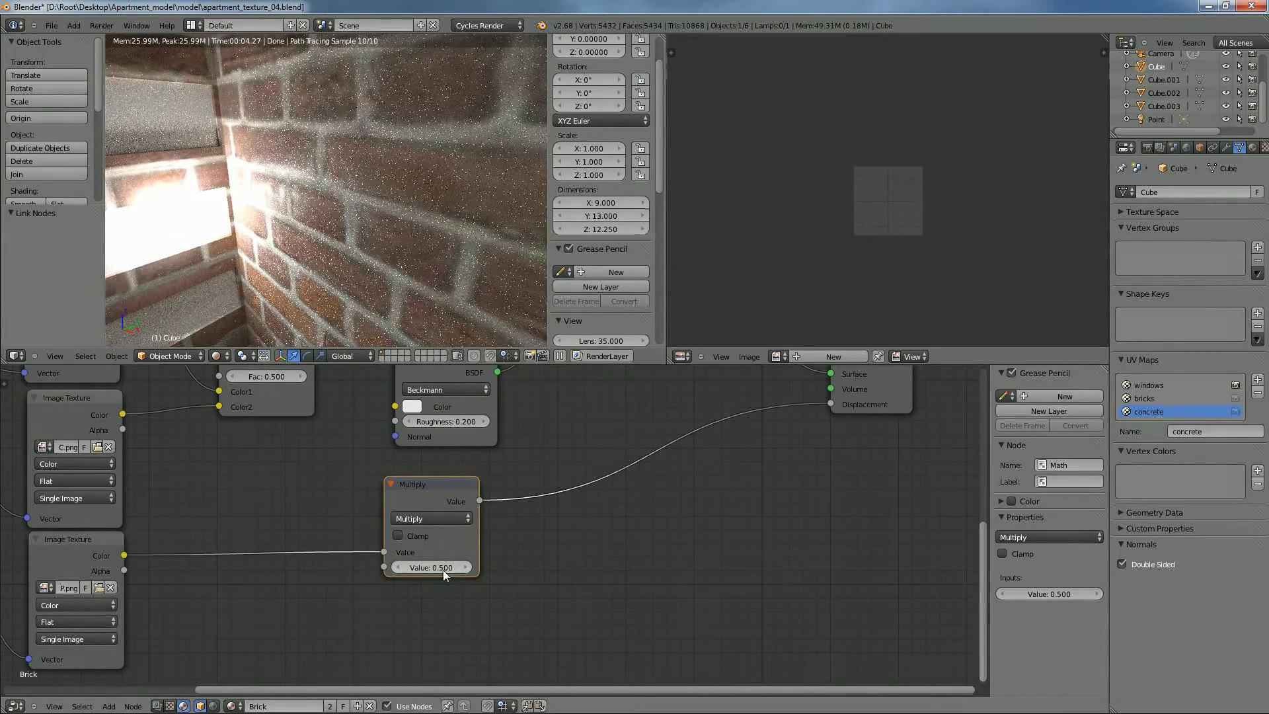
{"action": "scroll", "coordinate": [330, 273], "scroll_direction": "down", "scroll_amount": 5}
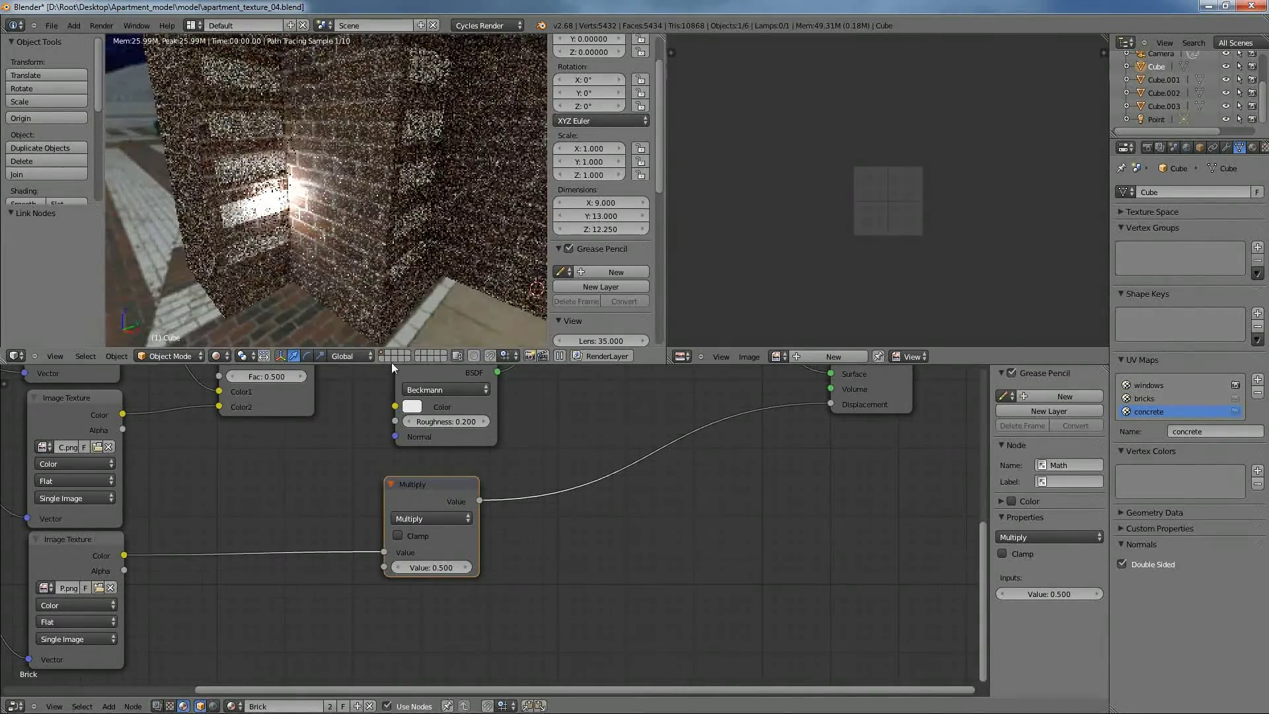
{"action": "middle_click_drag", "start_coordinate": [408, 248], "coordinate": [380, 305], "text": "shift"}
{"action": "scroll", "coordinate": [380, 305], "scroll_direction": "up", "scroll_amount": 3}
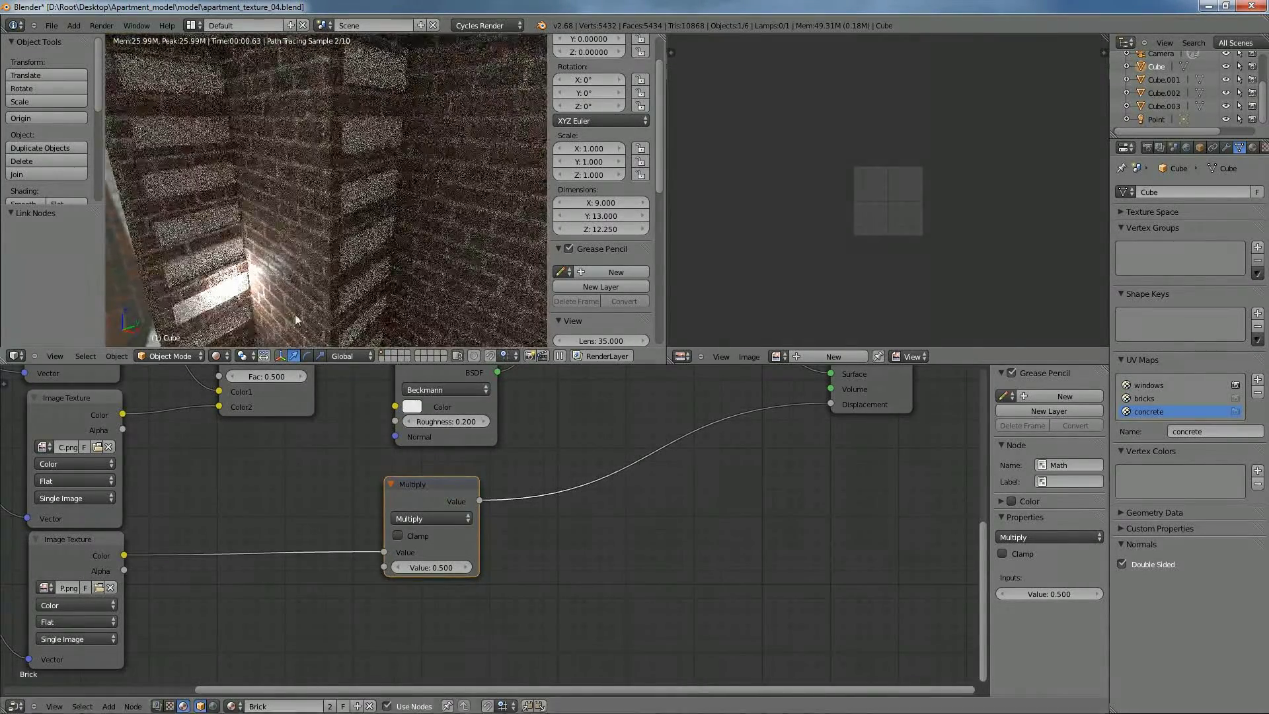
Select the Point lamp and move it out of the building's corner recess in solid shading
{"action": "left_click", "coordinate": [1156, 120]}
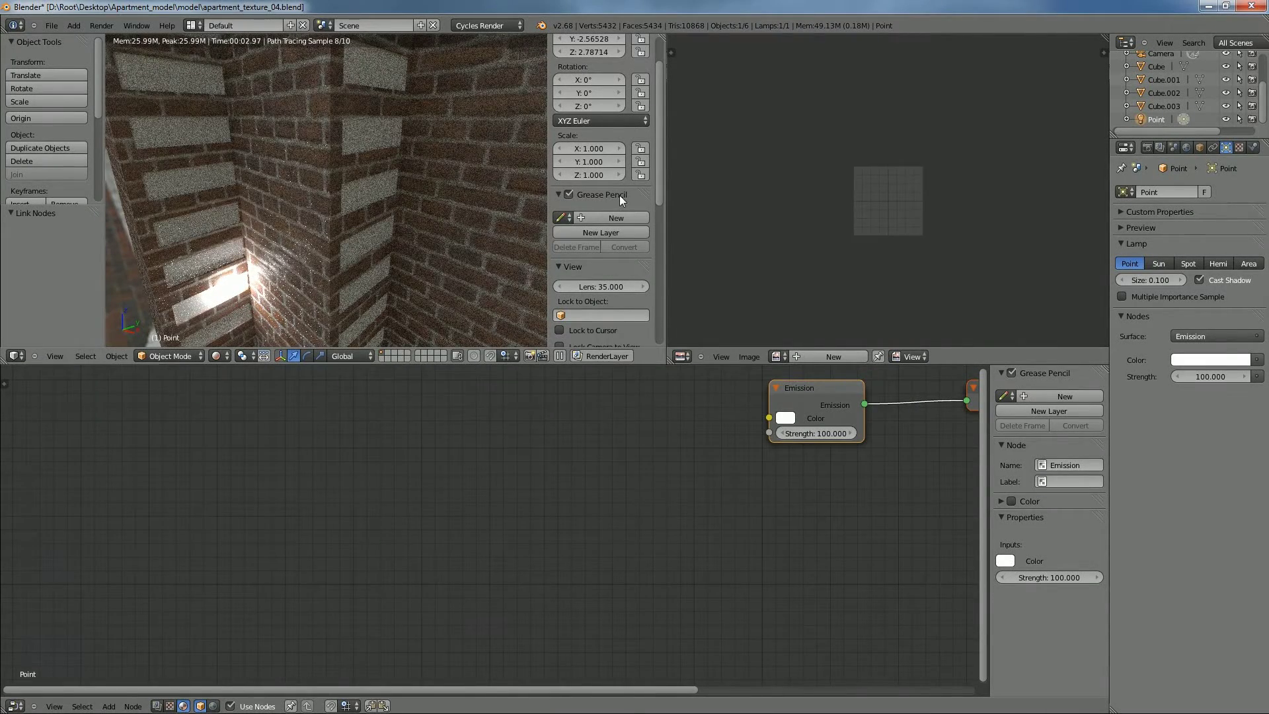
{"action": "scroll", "coordinate": [620, 195], "scroll_direction": "down", "scroll_amount": 5}
{"action": "key", "text": "shift+z"}
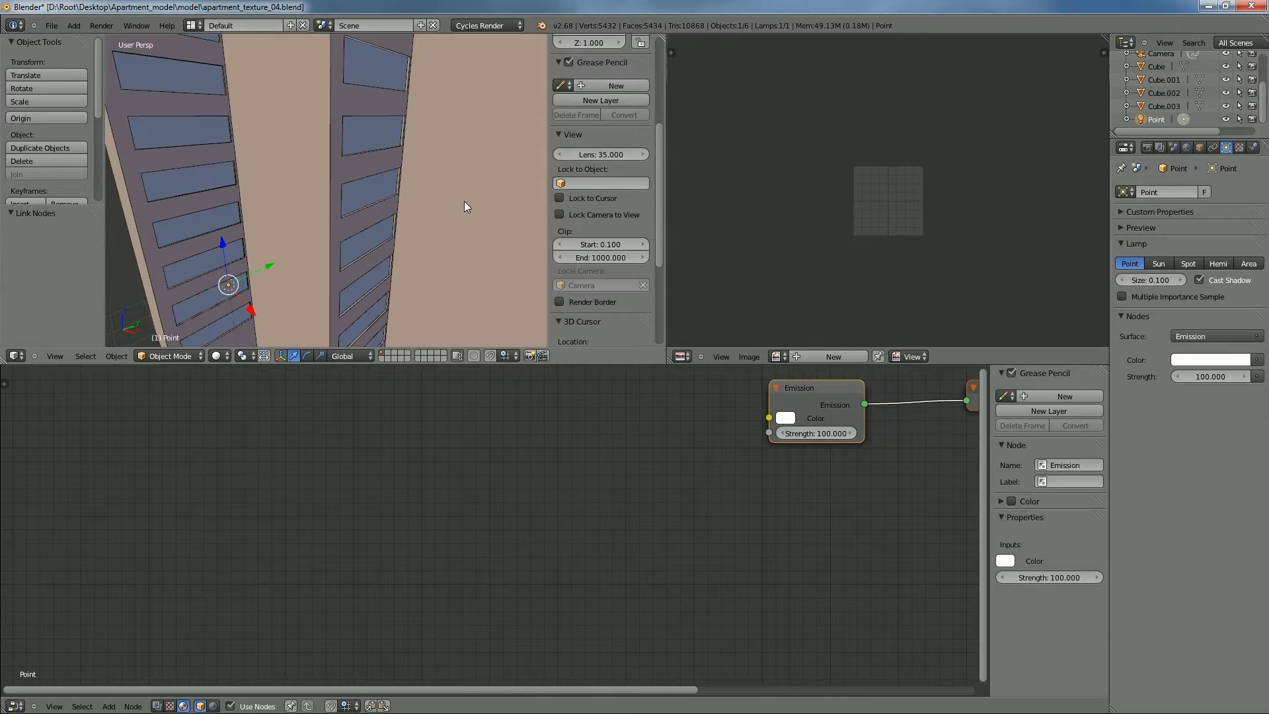
{"action": "scroll", "coordinate": [464, 201], "scroll_direction": "down", "scroll_amount": 7}
{"action": "middle_click_drag", "start_coordinate": [372, 156], "coordinate": [340, 230]}
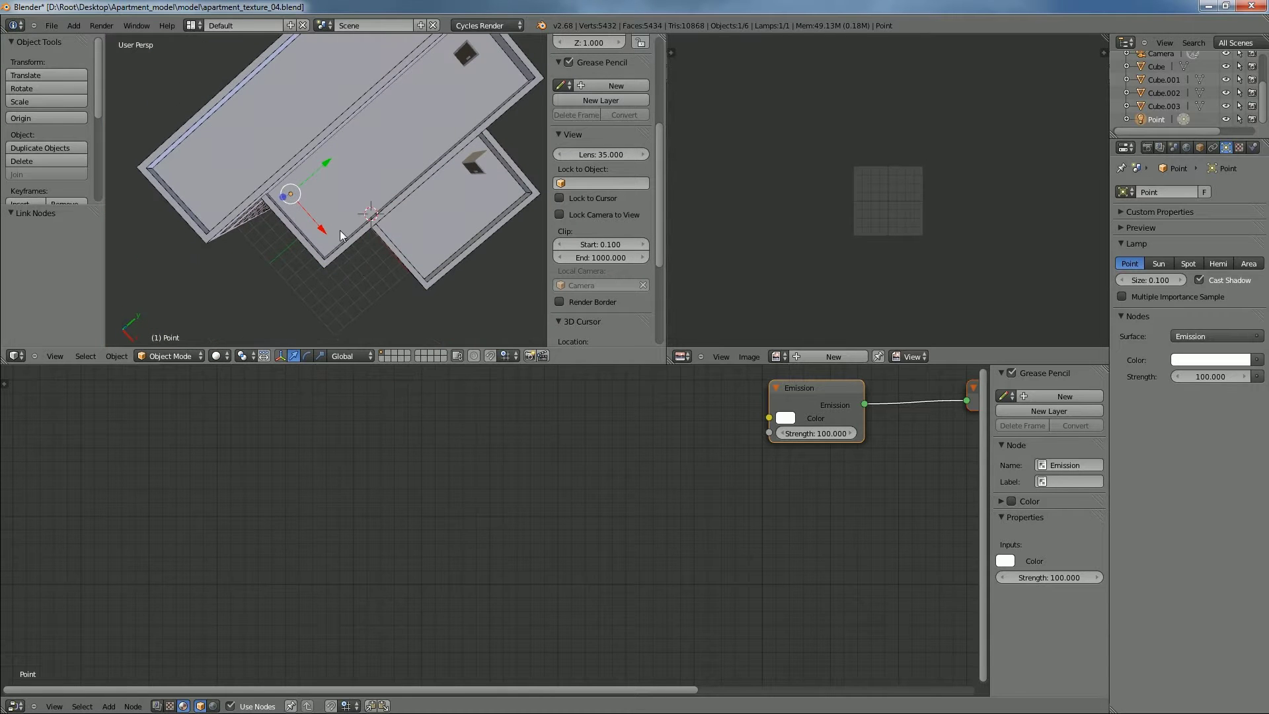
{"action": "key", "text": "g"}
{"action": "left_click", "coordinate": [328, 315]}
{"action": "middle_click_drag", "start_coordinate": [328, 316], "coordinate": [202, 193]}
{"action": "key", "text": "g"}
{"action": "left_click", "coordinate": [447, 127]}
Place the Point lamp in front of the windowed facade's upper floors, ending with a move of about X 1.668, Y 0.145, Z 1.179
{"action": "scroll", "coordinate": [331, 168], "scroll_direction": "down", "scroll_amount": 4}
{"action": "middle_click_drag", "start_coordinate": [330, 169], "coordinate": [485, 216]}
{"action": "key", "text": "g"}
{"action": "left_click", "coordinate": [380, 204]}
{"action": "middle_click_drag", "start_coordinate": [379, 205], "coordinate": [433, 189]}
{"action": "key", "text": "g"}
{"action": "left_click", "coordinate": [407, 237]}
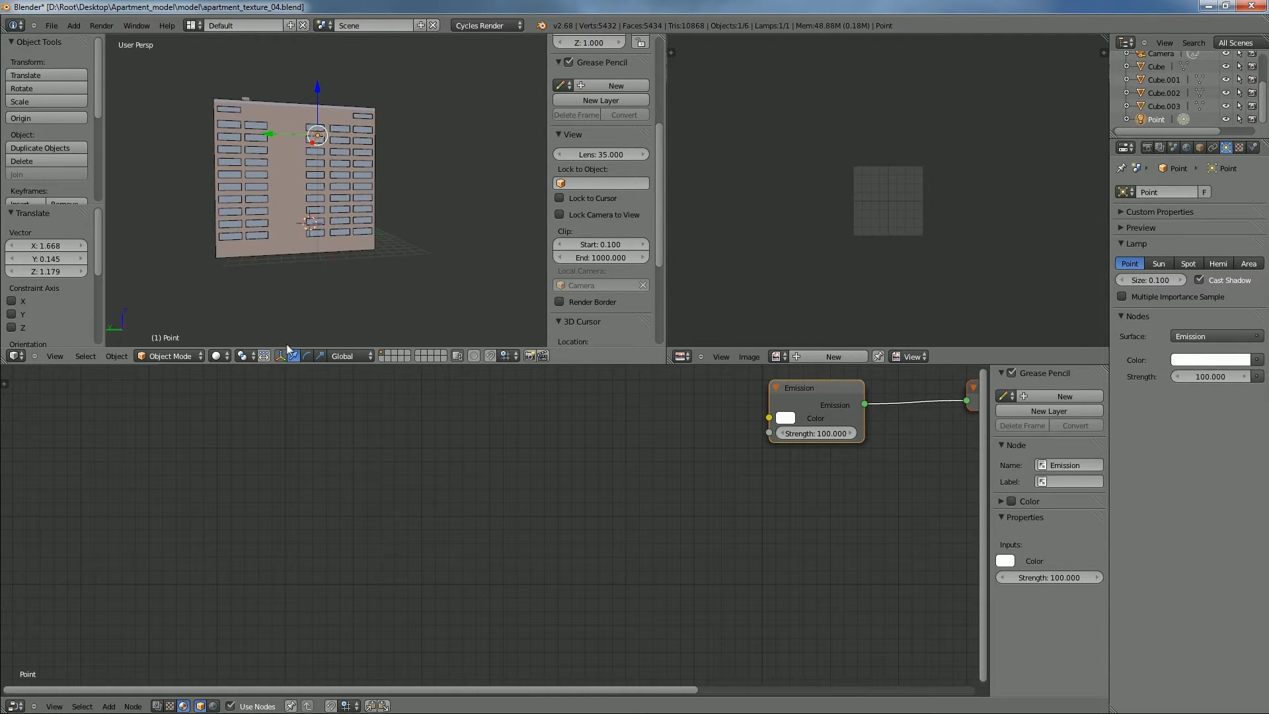
Show the building in rendered shading and set the Brick material's displacement Multiply value to 1.000
{"action": "left_click", "coordinate": [220, 356]}
{"action": "left_click", "coordinate": [233, 263]}
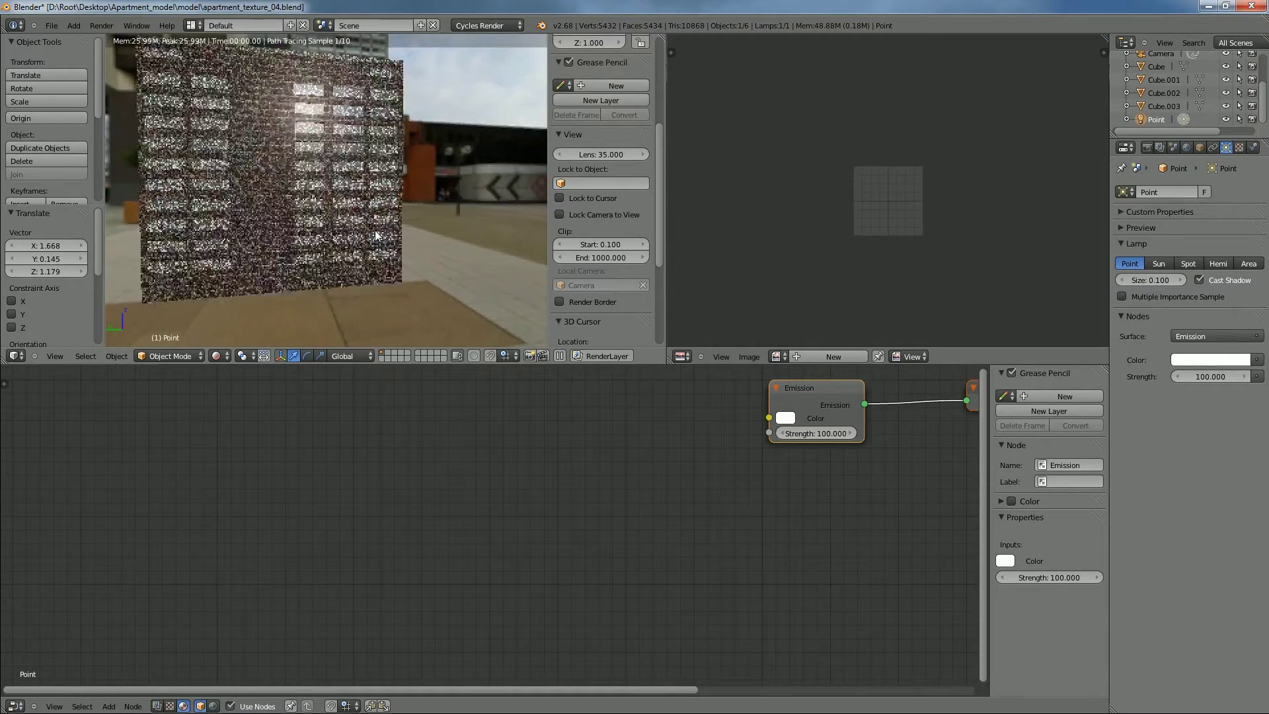
{"action": "scroll", "coordinate": [376, 235], "scroll_direction": "up", "scroll_amount": 8}
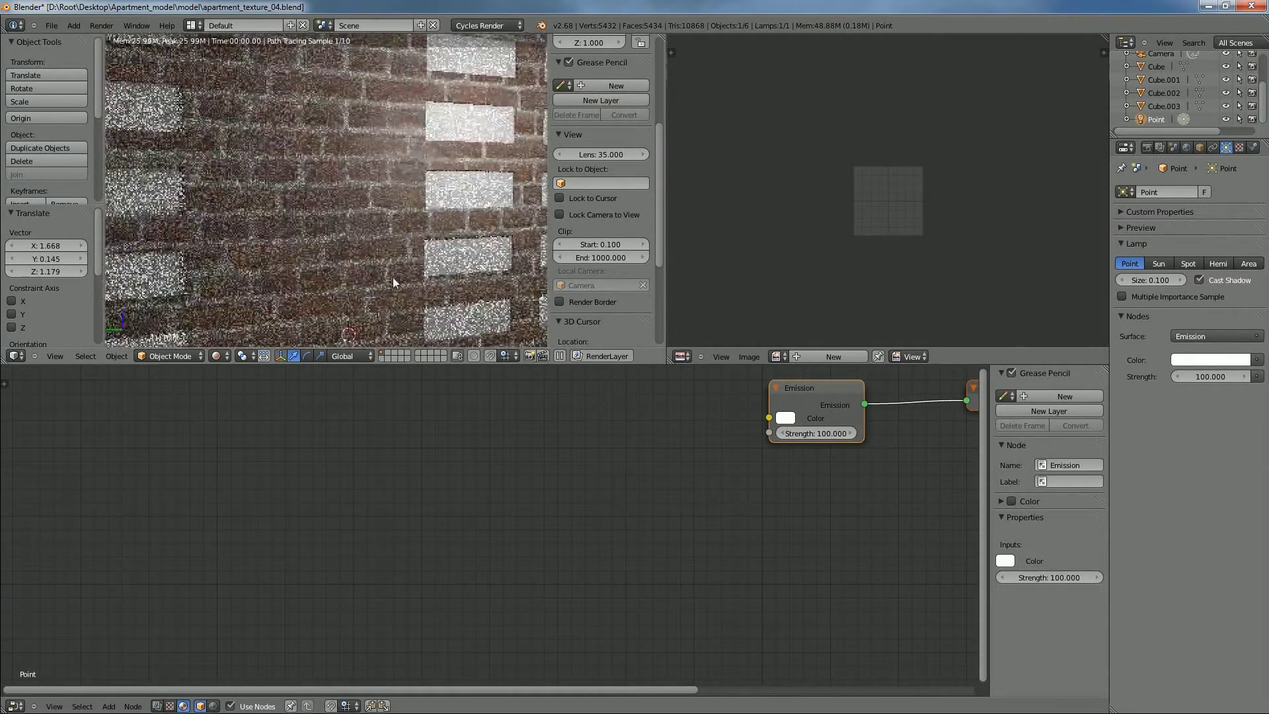
{"action": "right_click", "coordinate": [369, 217]}
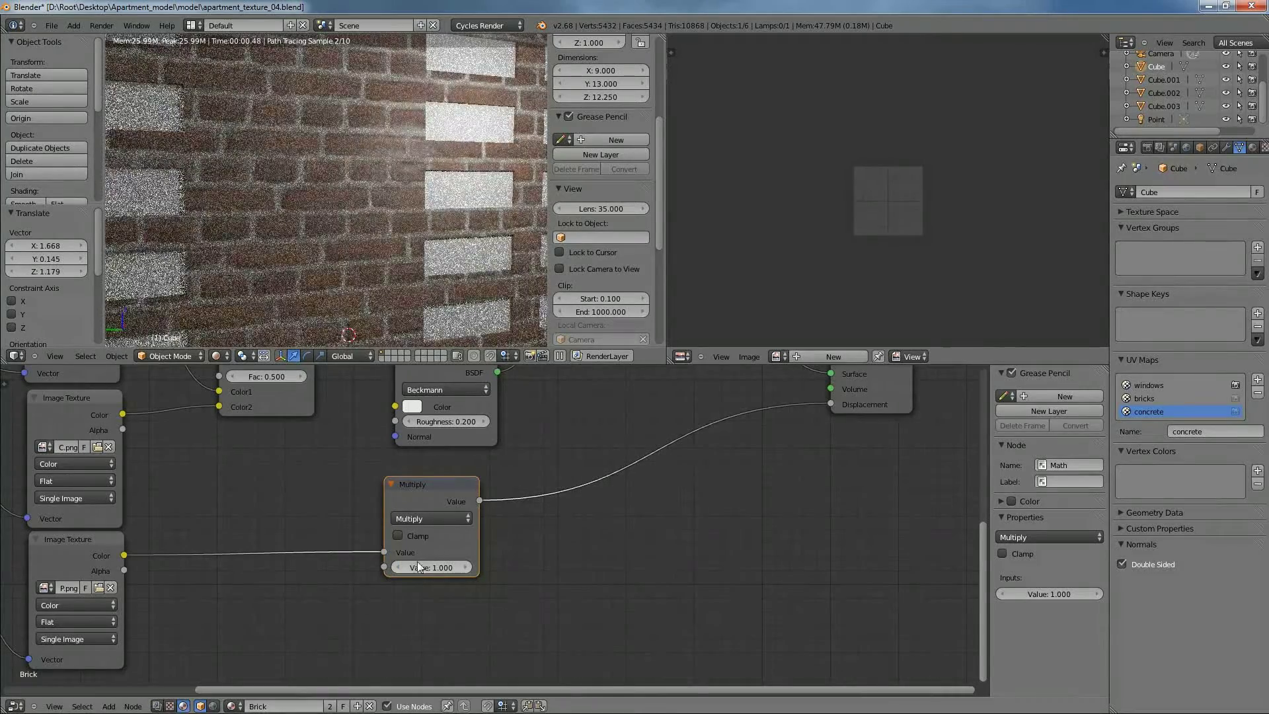
{"action": "middle_click_drag", "start_coordinate": [435, 197], "coordinate": [410, 261]}
{"action": "middle_click_drag", "start_coordinate": [279, 503], "coordinate": [303, 570]}
Return the viewport to solid shading and set the Point lamp's size to 0
{"action": "scroll", "coordinate": [418, 264], "scroll_direction": "down", "scroll_amount": 5}
{"action": "mouse_move", "coordinate": [421, 263]}
{"action": "middle_mouse_down"}
{"action": "mouse_move", "coordinate": [454, 198]}
{"action": "mouse_move", "coordinate": [451, 297]}
{"action": "middle_mouse_up"}
{"action": "scroll", "coordinate": [454, 198], "scroll_direction": "down", "scroll_amount": 6}
{"action": "scroll", "coordinate": [462, 221], "scroll_direction": "down", "scroll_amount": 2}
{"action": "key", "text": "z"}
{"action": "key", "text": "z"}
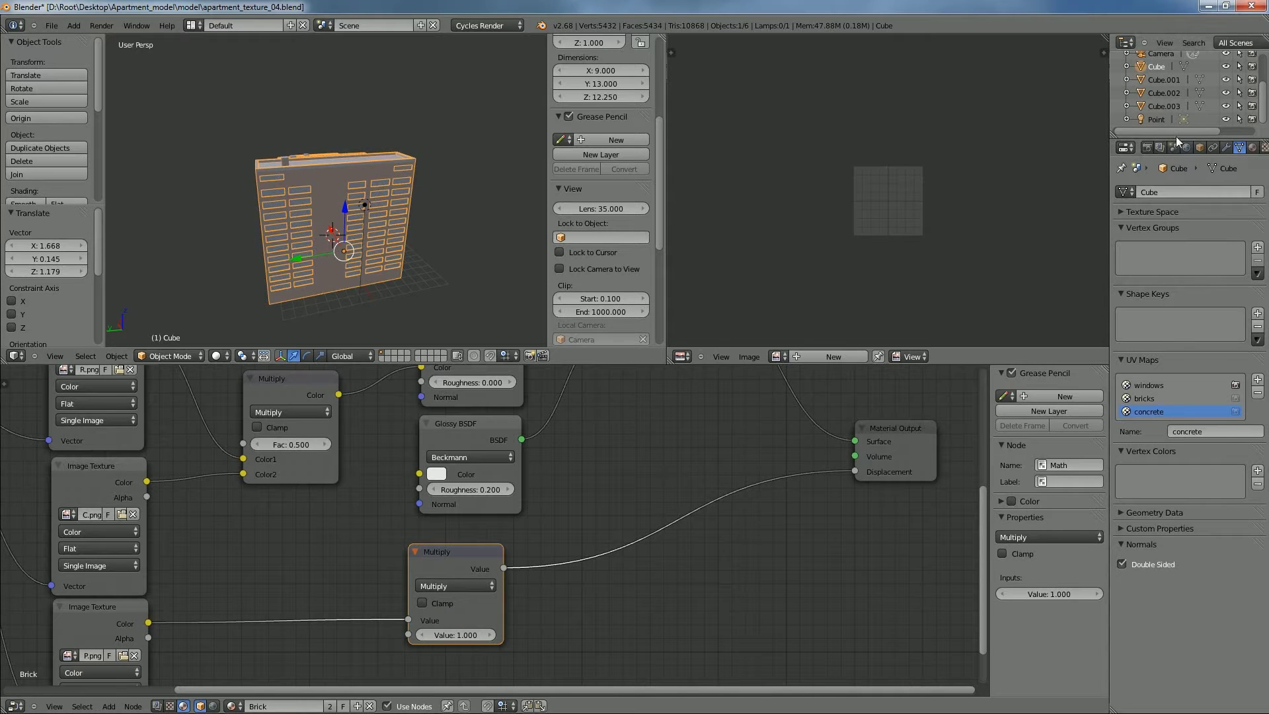
{"action": "left_click", "coordinate": [1152, 120]}
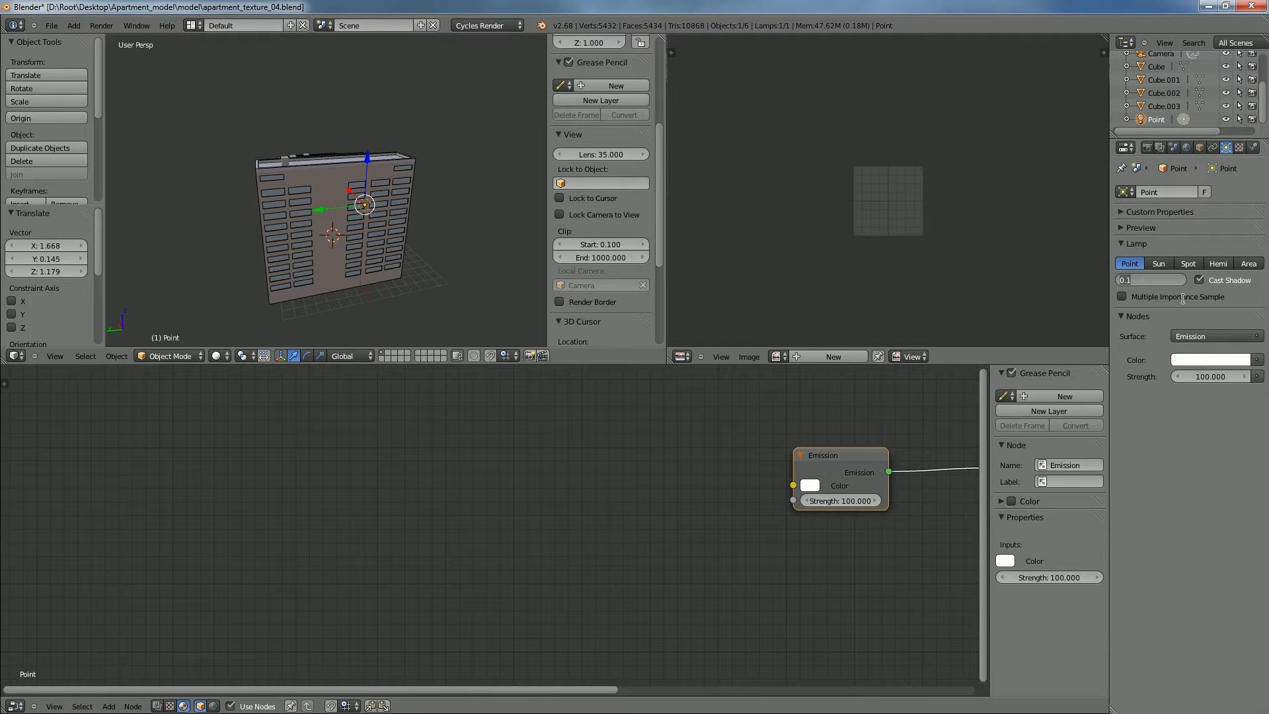
{"action": "key", "text": "Return"}
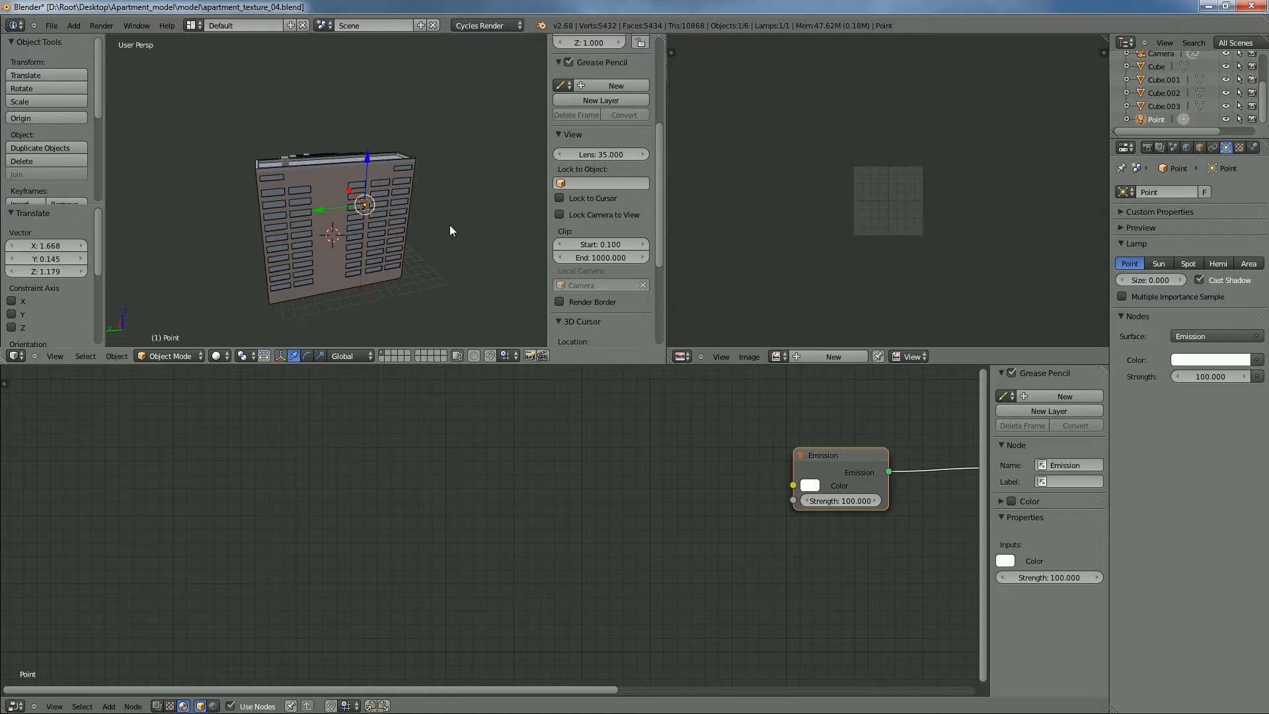
Frame the upper part of the windowed facade and switch the viewport to rendered shading
{"action": "scroll", "coordinate": [455, 236], "scroll_direction": "up", "scroll_amount": 3}
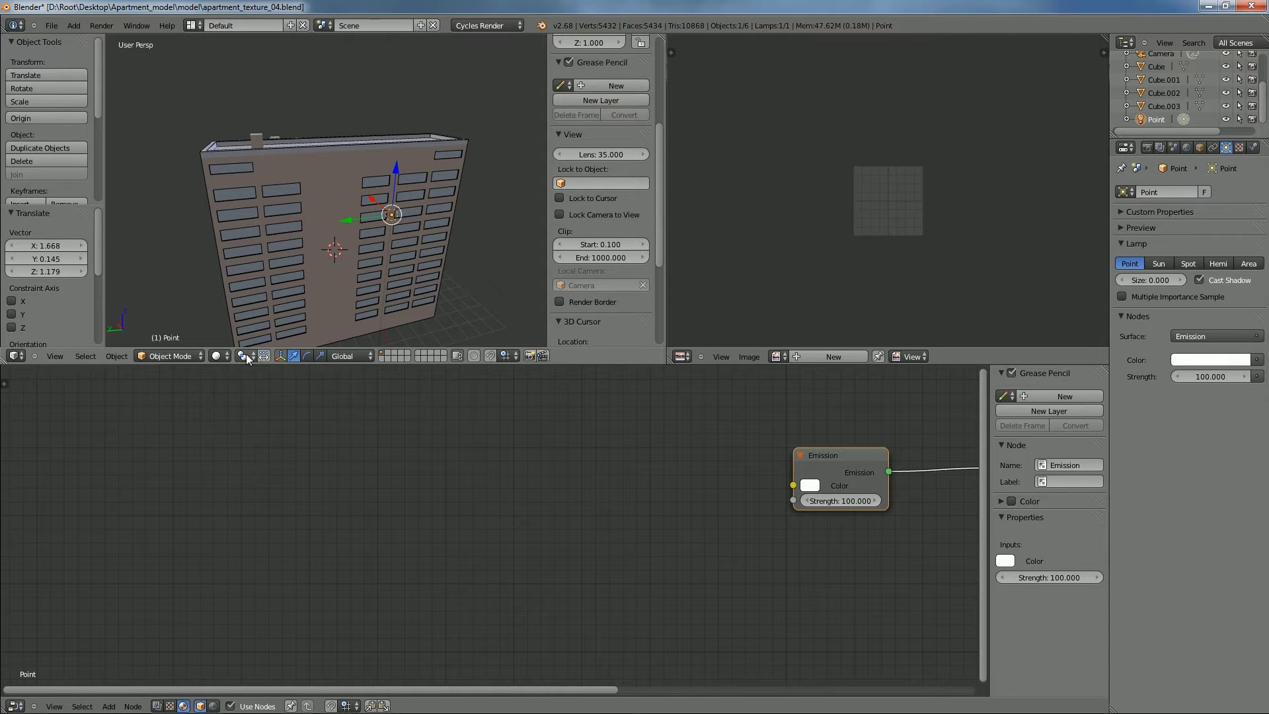
{"action": "left_click", "coordinate": [228, 357]}
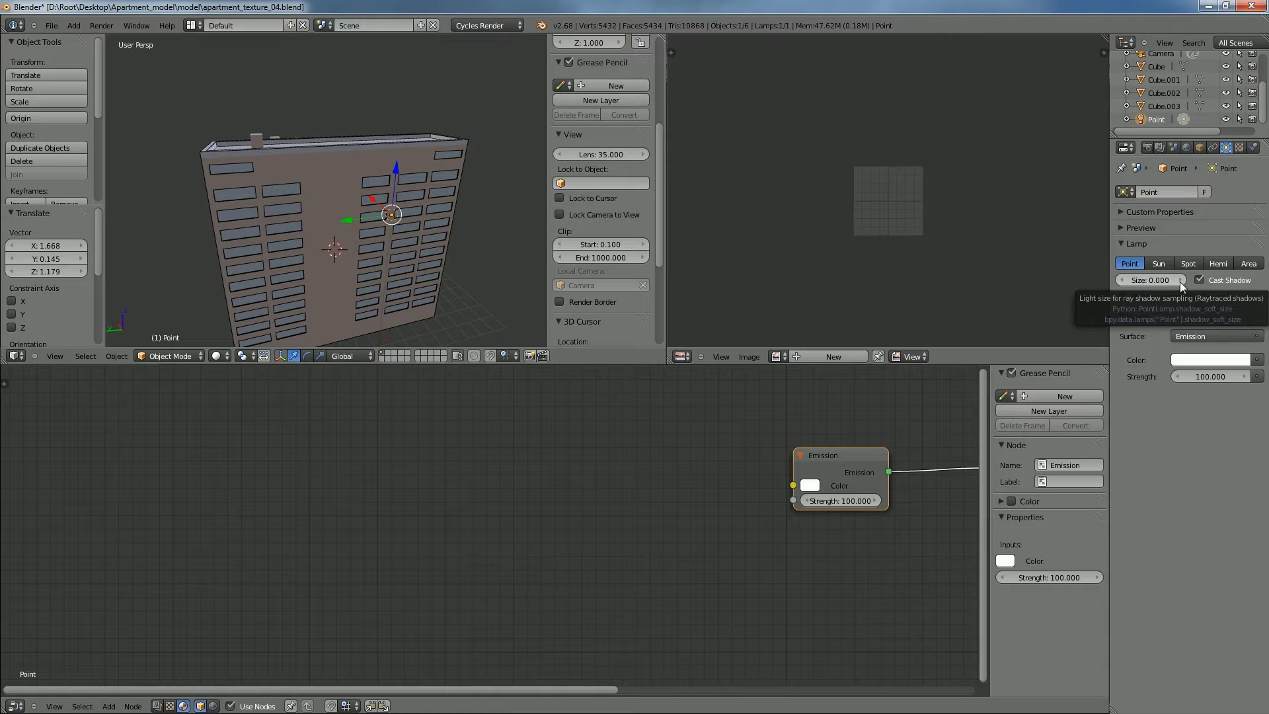
{"action": "scroll", "coordinate": [397, 186], "scroll_direction": "up", "scroll_amount": 3}
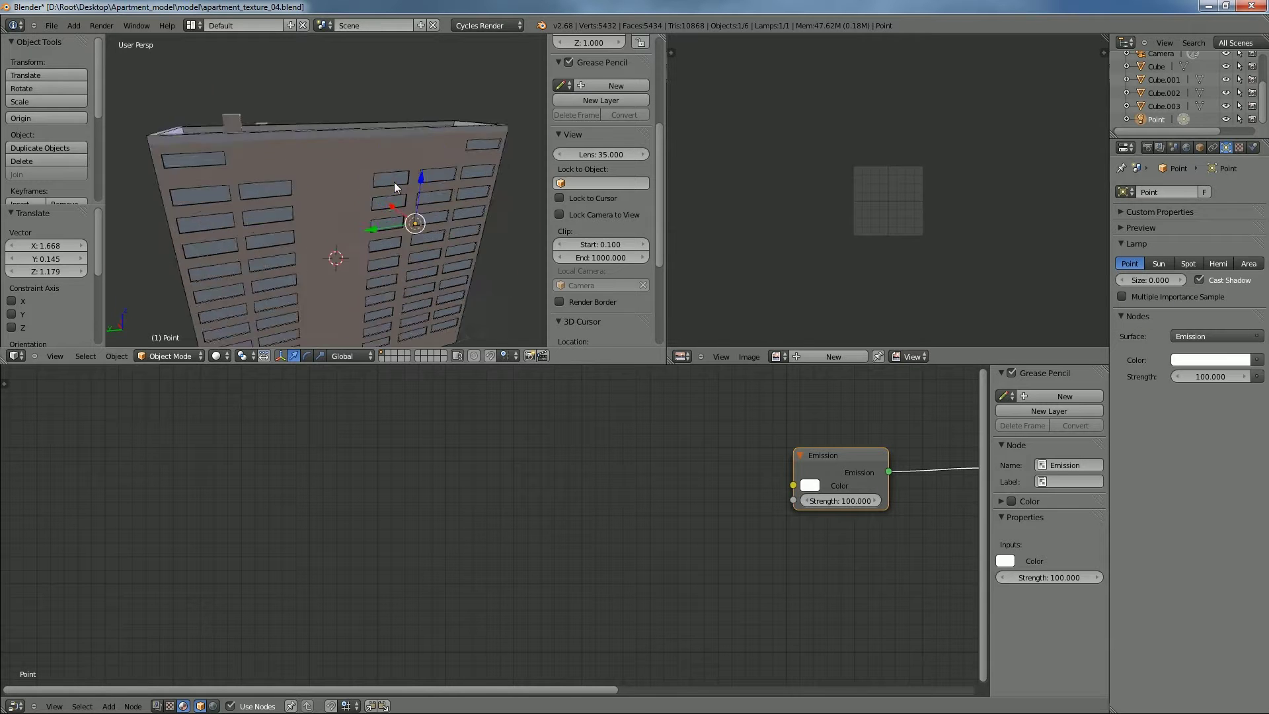
{"action": "scroll", "coordinate": [397, 186], "scroll_direction": "down", "scroll_amount": 2}
{"action": "middle_click_drag", "start_coordinate": [397, 186], "coordinate": [307, 208]}
{"action": "middle_click_drag", "start_coordinate": [226, 212], "coordinate": [363, 192]}
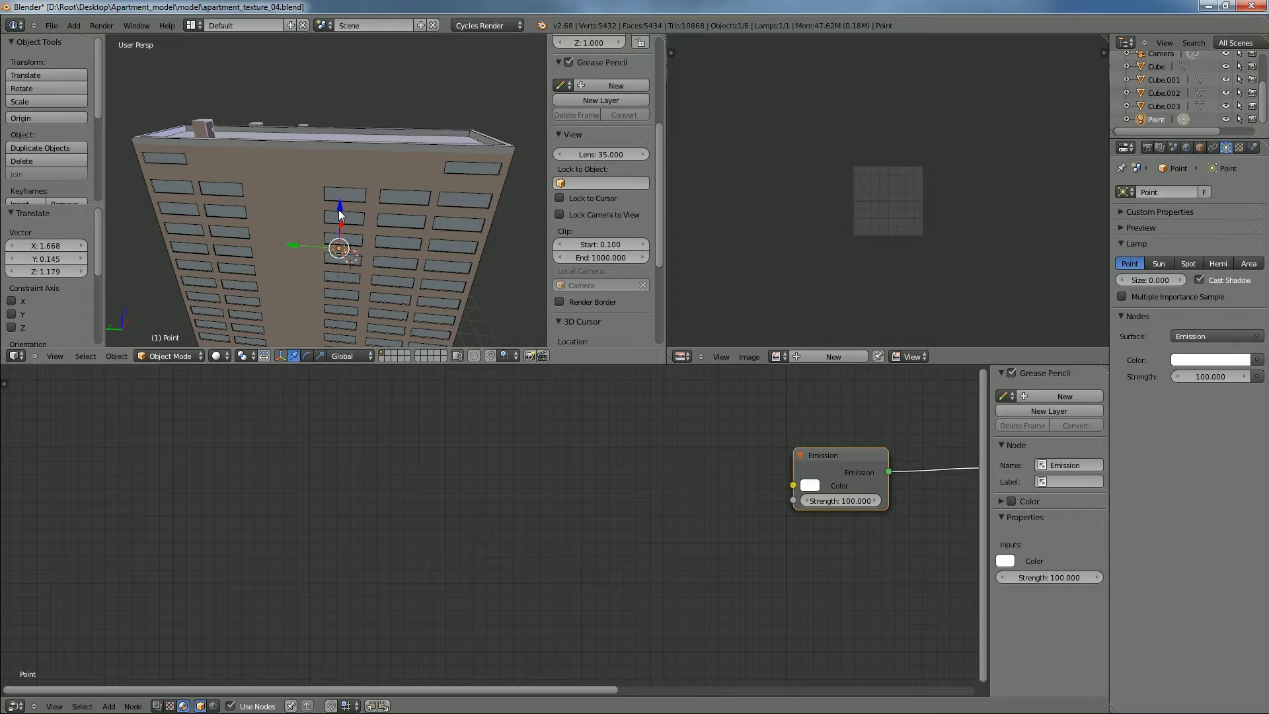
{"action": "scroll", "coordinate": [406, 238], "scroll_direction": "up", "scroll_amount": 2}
{"action": "mouse_move", "coordinate": [406, 243]}
{"action": "middle_mouse_down"}
{"action": "mouse_move", "coordinate": [460, 192]}
{"action": "mouse_move", "coordinate": [410, 232]}
{"action": "mouse_move", "coordinate": [423, 284]}
{"action": "mouse_move", "coordinate": [320, 240]}
{"action": "mouse_move", "coordinate": [278, 291]}
{"action": "middle_mouse_up"}
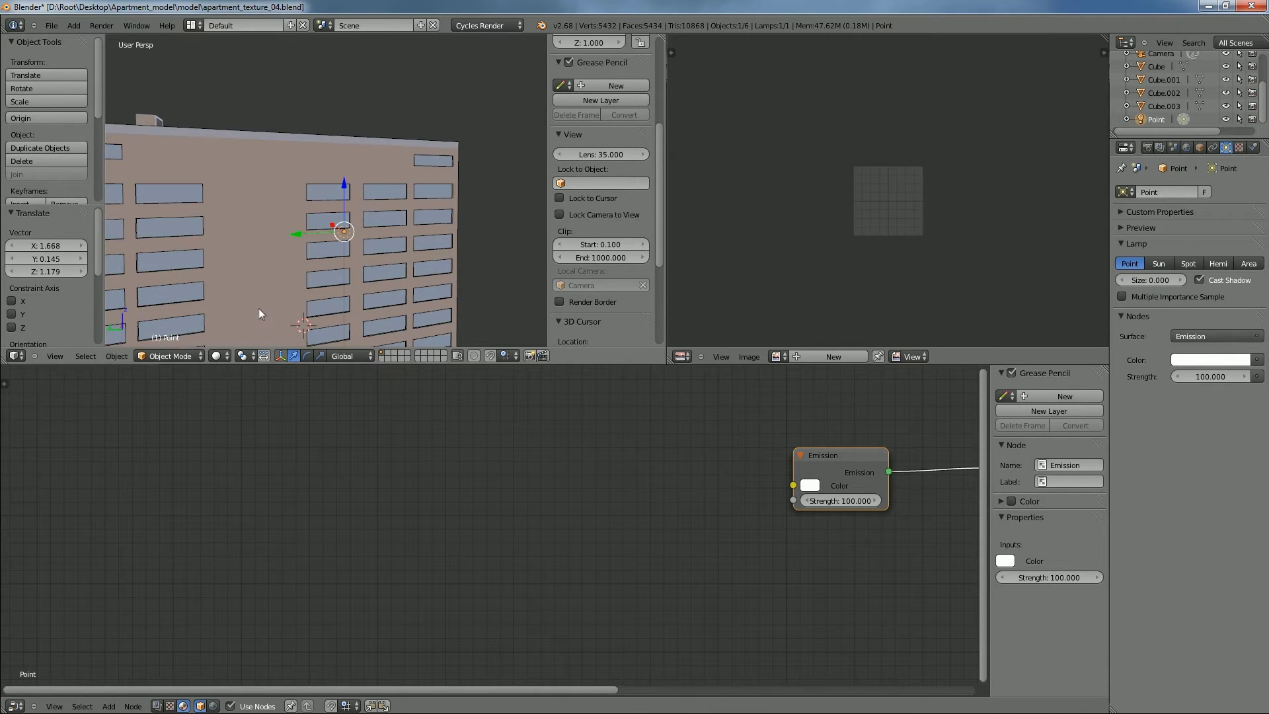
{"action": "left_click", "coordinate": [223, 357]}
{"action": "left_click", "coordinate": [241, 269]}
Examine the brick displacement on the lit facade up close and from several angles
{"action": "mouse_move", "coordinate": [360, 281]}
{"action": "middle_mouse_down"}
{"action": "mouse_move", "coordinate": [433, 250]}
{"action": "mouse_move", "coordinate": [435, 263]}
{"action": "middle_mouse_up"}
{"action": "scroll", "coordinate": [433, 250], "scroll_direction": "up", "scroll_amount": 3}
{"action": "middle_click_drag", "start_coordinate": [326, 261], "coordinate": [399, 300]}
{"action": "right_click", "coordinate": [374, 215]}
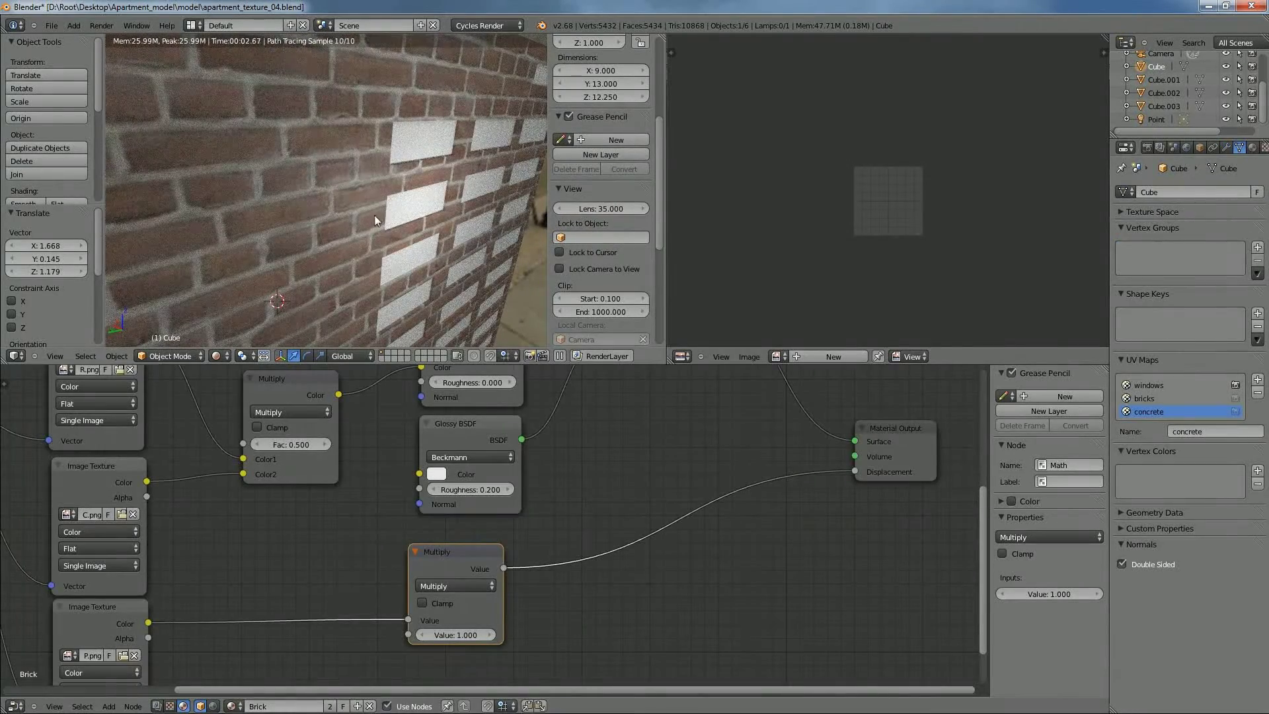
{"action": "middle_click_drag", "start_coordinate": [434, 237], "coordinate": [399, 216]}
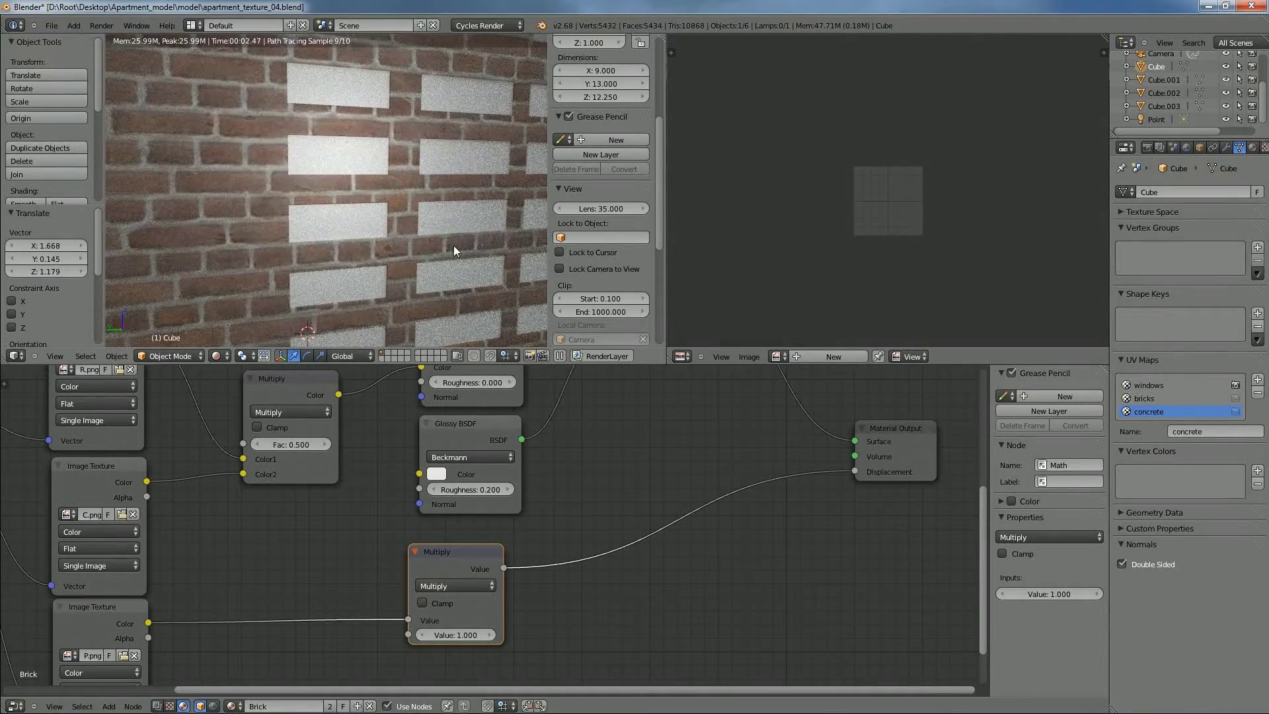
{"action": "scroll", "coordinate": [424, 245], "scroll_direction": "down", "scroll_amount": 4}
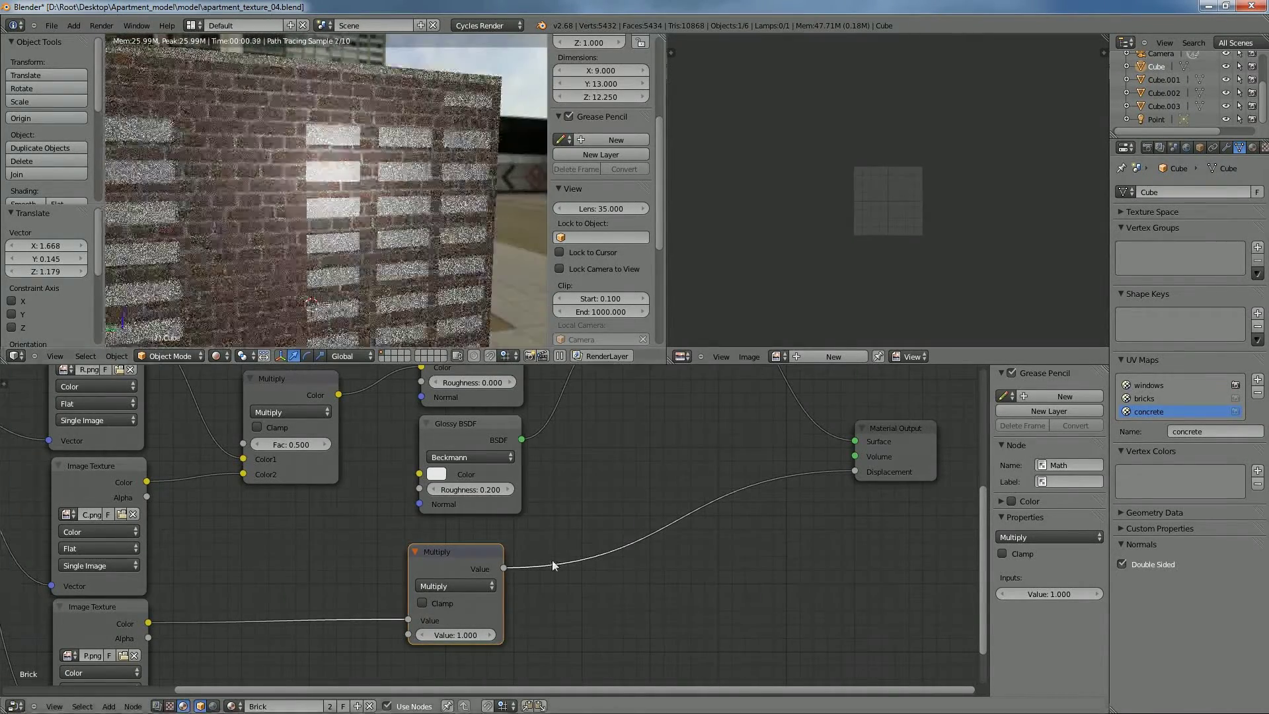
{"action": "middle_click_drag", "start_coordinate": [420, 193], "coordinate": [328, 200]}
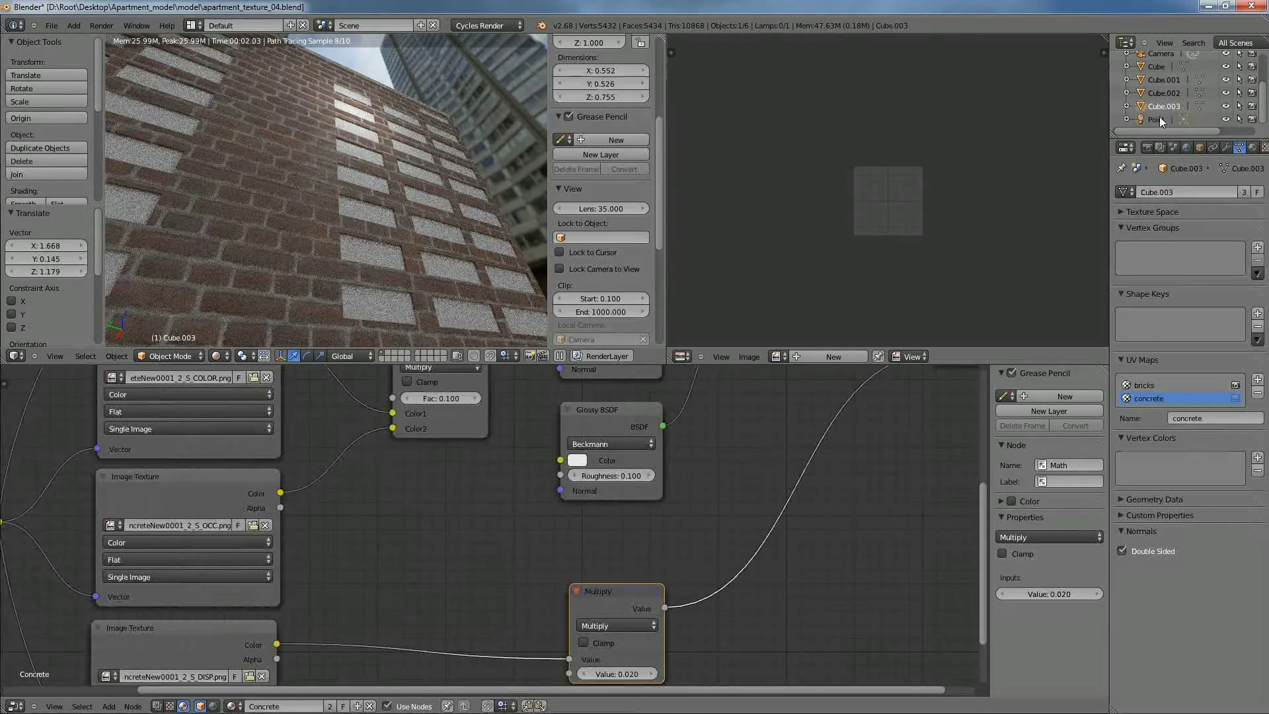
Move the Point lamp closer to the facade by about X 1.165, Y -0.407, Z 0.455
{"action": "left_click", "coordinate": [1156, 119]}
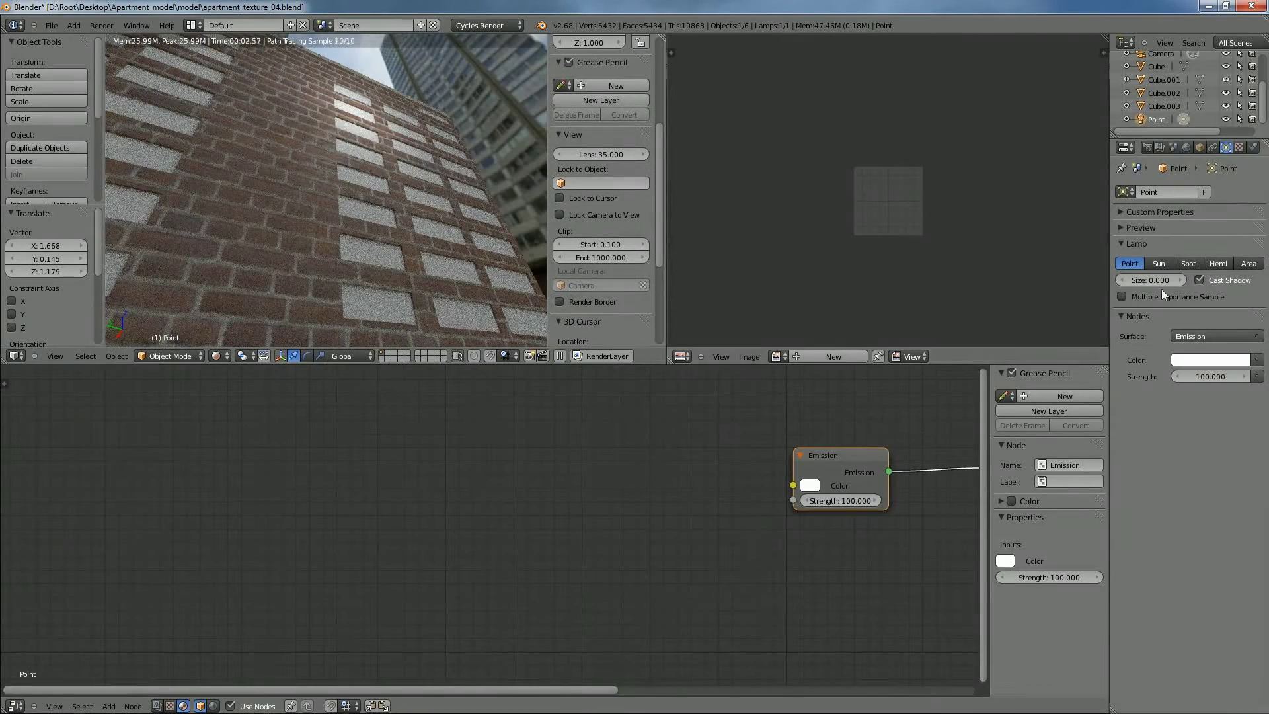
{"action": "key", "text": "z"}
{"action": "scroll", "coordinate": [403, 147], "scroll_direction": "down", "scroll_amount": 6}
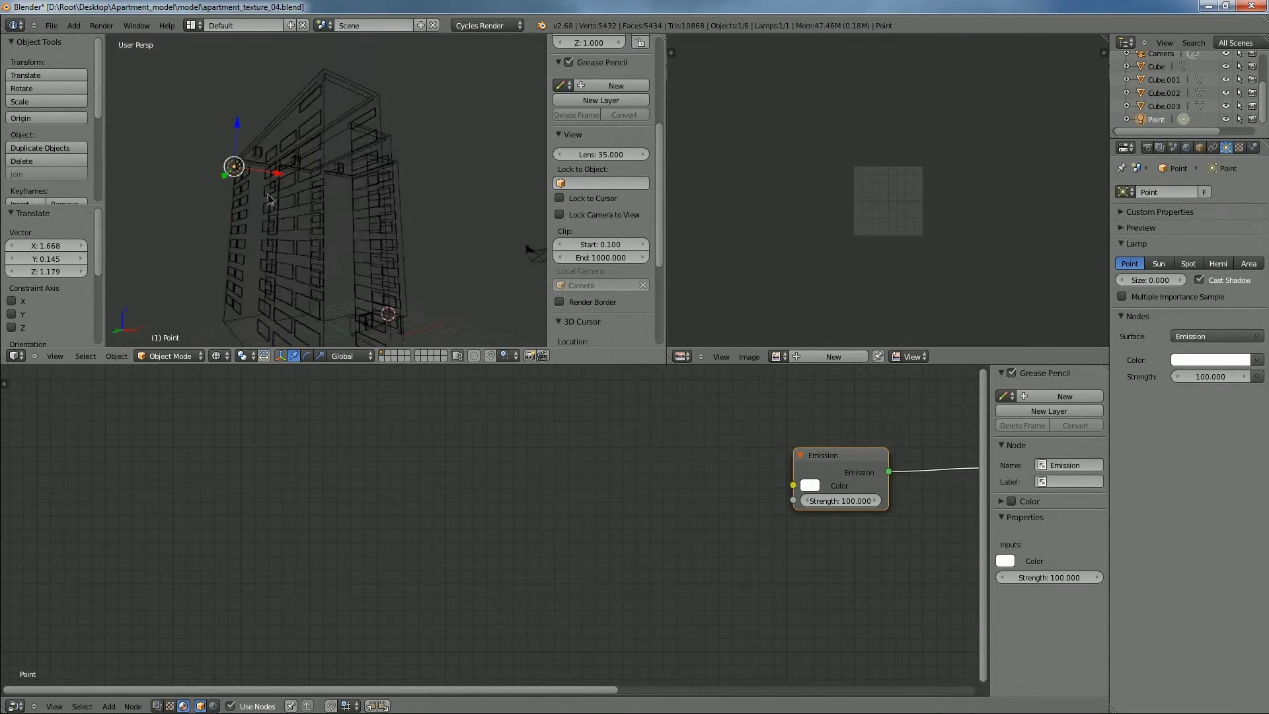
{"action": "key", "text": "g"}
{"action": "left_click", "coordinate": [269, 209]}
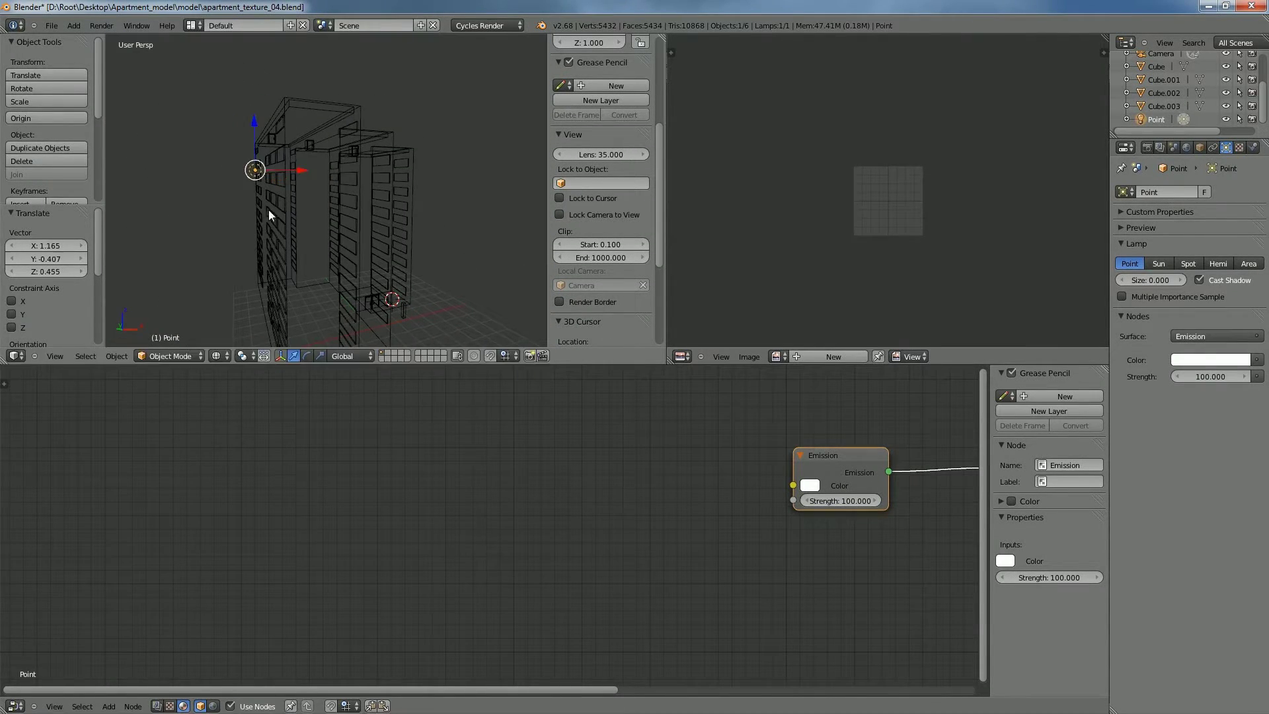
{"action": "key", "text": "z"}
{"action": "middle_click_drag", "start_coordinate": [209, 251], "coordinate": [283, 262]}
Switch the viewport to rendered shading and examine the brick relief around the repositioned lamp
{"action": "left_click", "coordinate": [218, 355]}
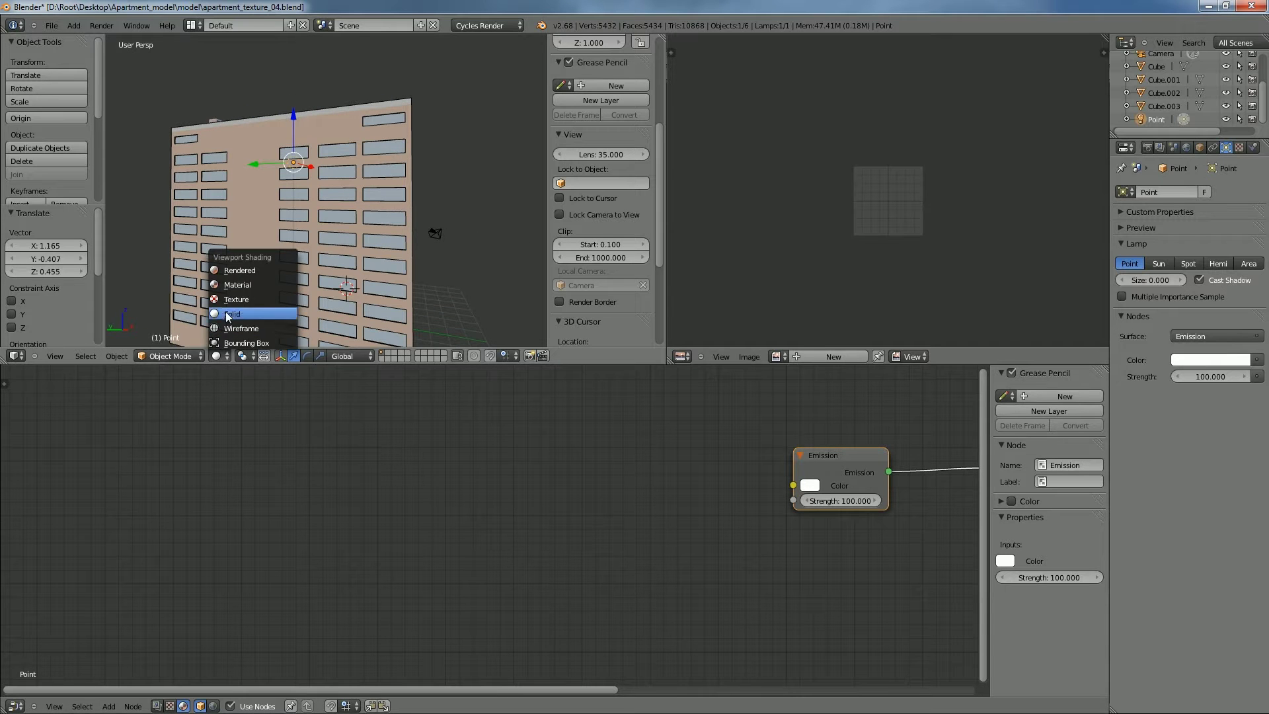
{"action": "left_click", "coordinate": [232, 285]}
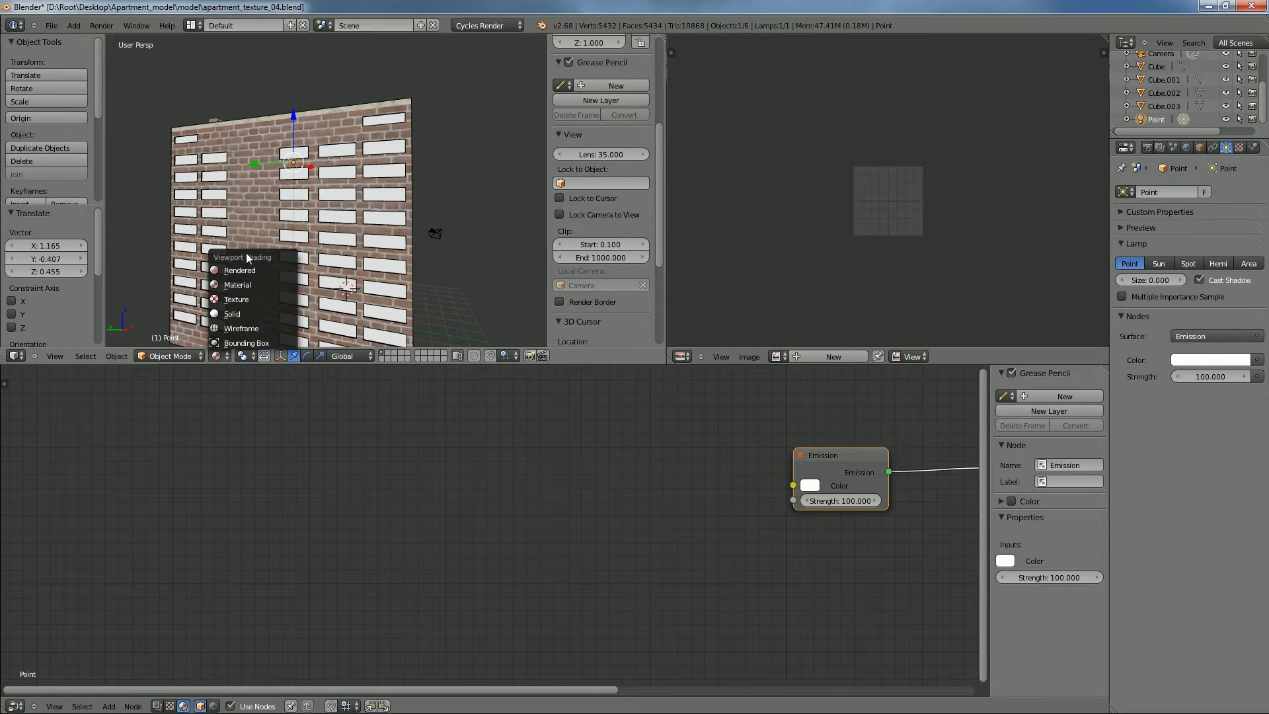
{"action": "left_click", "coordinate": [240, 271]}
{"action": "scroll", "coordinate": [395, 280], "scroll_direction": "up", "scroll_amount": 5}
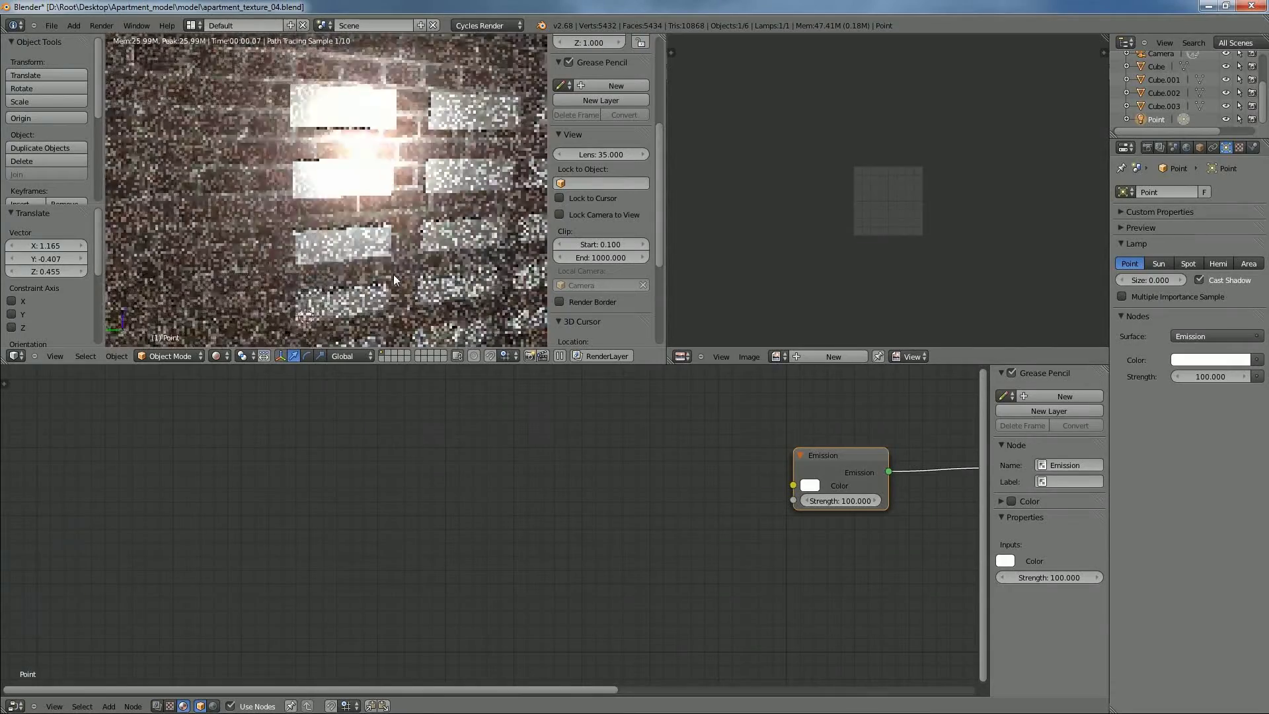
{"action": "scroll", "coordinate": [395, 279], "scroll_direction": "up", "scroll_amount": 4}
{"action": "scroll", "coordinate": [407, 289], "scroll_direction": "down", "scroll_amount": 10}
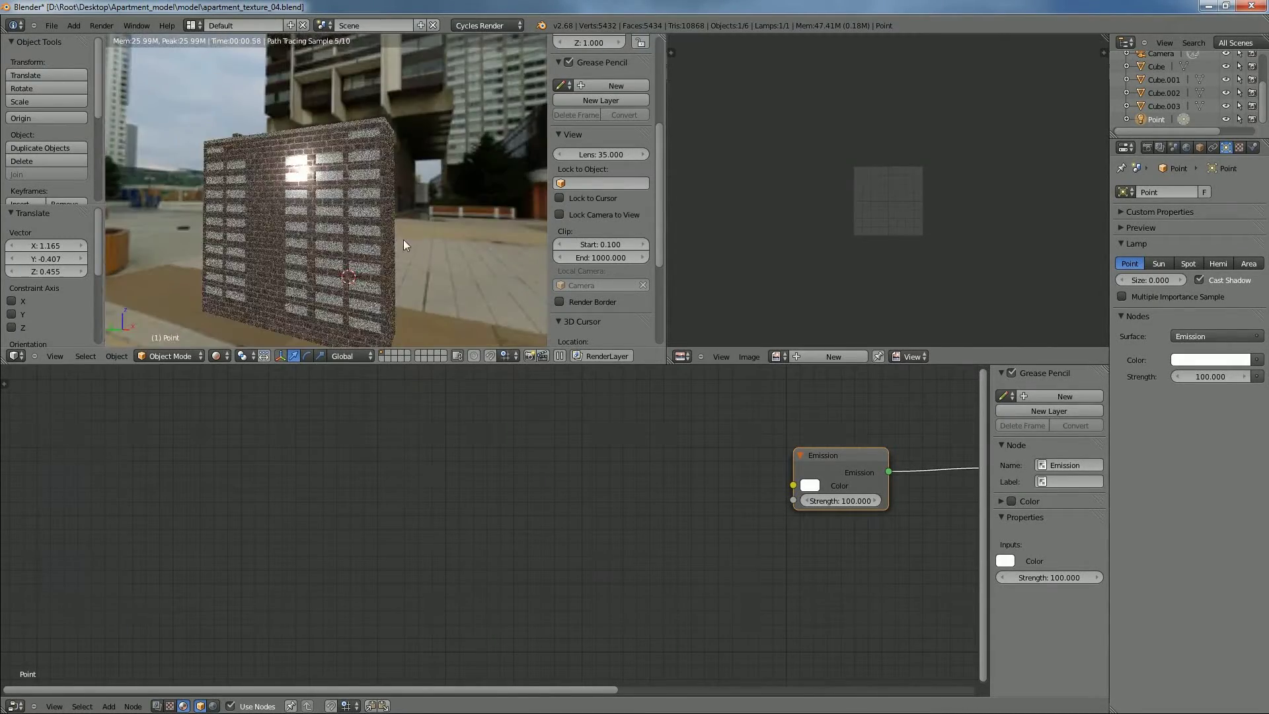
Select the apartment building and save the file over apartment_texture_04.blend
{"action": "middle_click_drag", "start_coordinate": [359, 238], "coordinate": [321, 161]}
{"action": "right_click", "coordinate": [321, 161]}
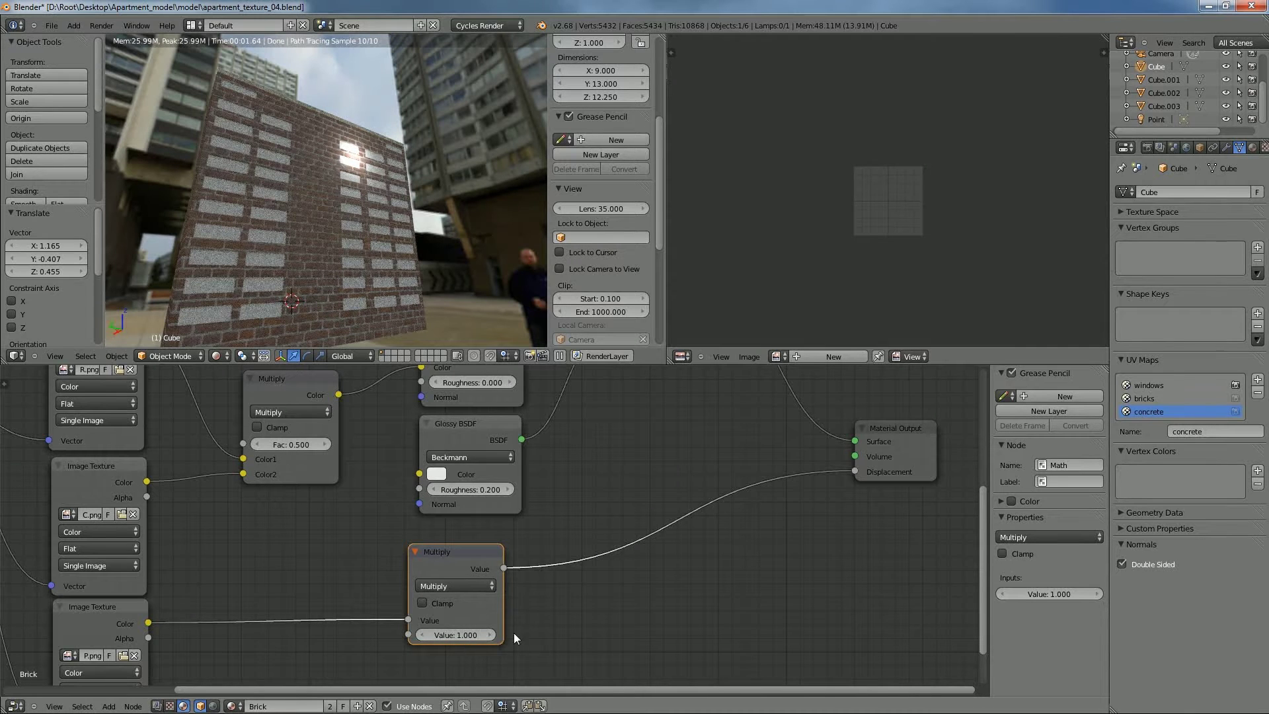
{"action": "key", "text": "ctrl+s"}
{"action": "left_click", "coordinate": [444, 279]}
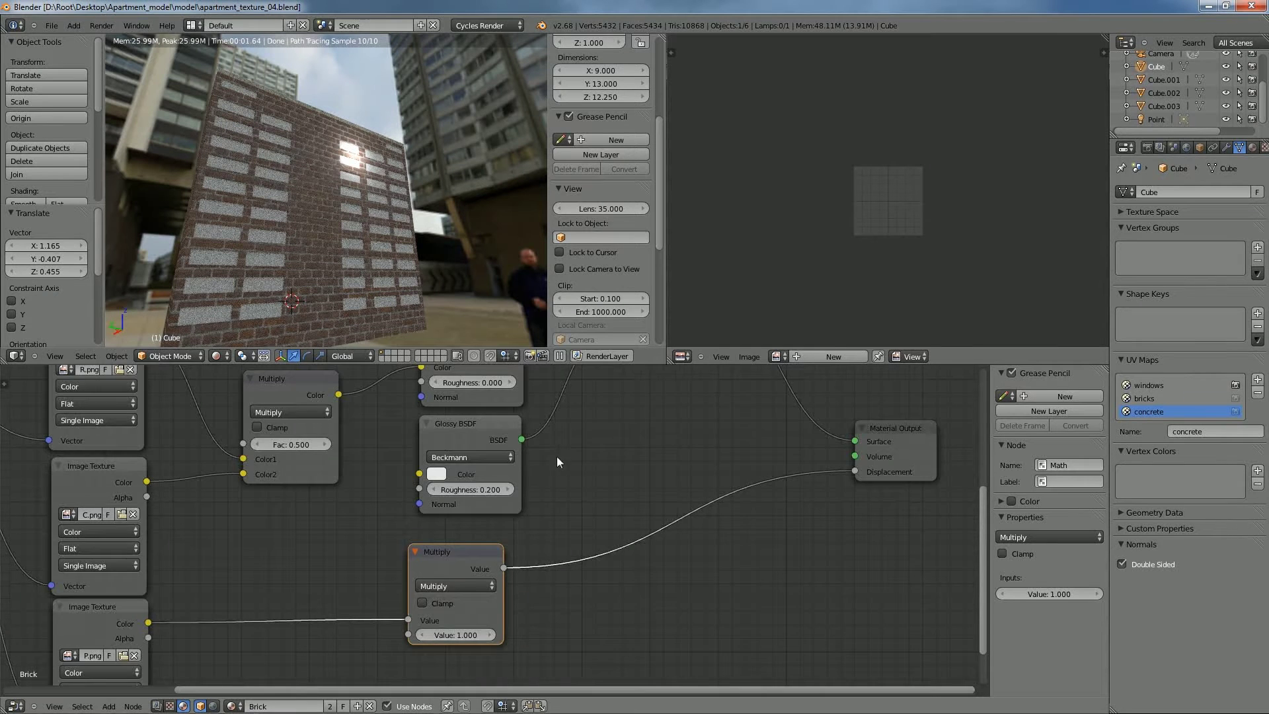
Move the Mix Shader, Diffuse BSDF and Glossy BSDF nodes away from the color Multiply node to free space for another node
{"action": "key", "text": "Home"}
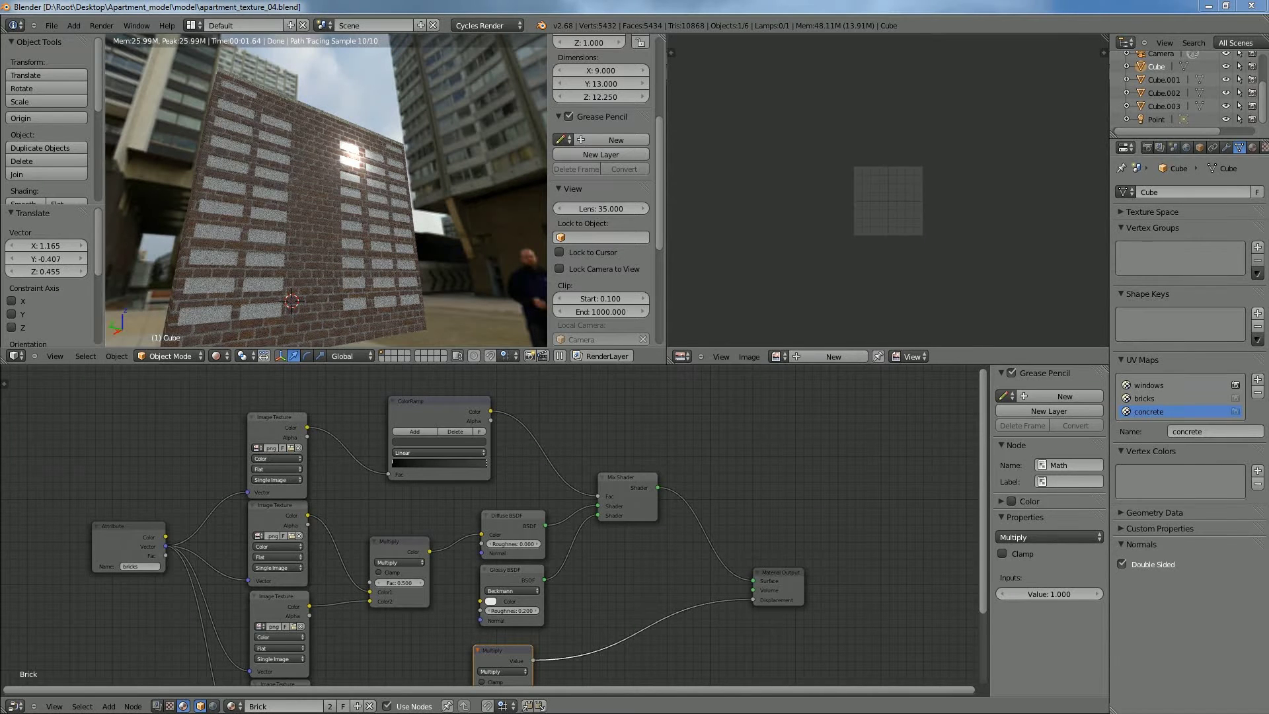
{"action": "middle_click_drag", "start_coordinate": [450, 513], "coordinate": [451, 457]}
{"action": "left_click_drag", "start_coordinate": [407, 488], "coordinate": [443, 498]}
{"action": "left_click_drag", "start_coordinate": [647, 429], "coordinate": [724, 426]}
{"action": "left_click_drag", "start_coordinate": [501, 468], "coordinate": [555, 442]}
{"action": "left_click_drag", "start_coordinate": [537, 517], "coordinate": [591, 488]}
{"action": "left_click_drag", "start_coordinate": [451, 502], "coordinate": [474, 487]}
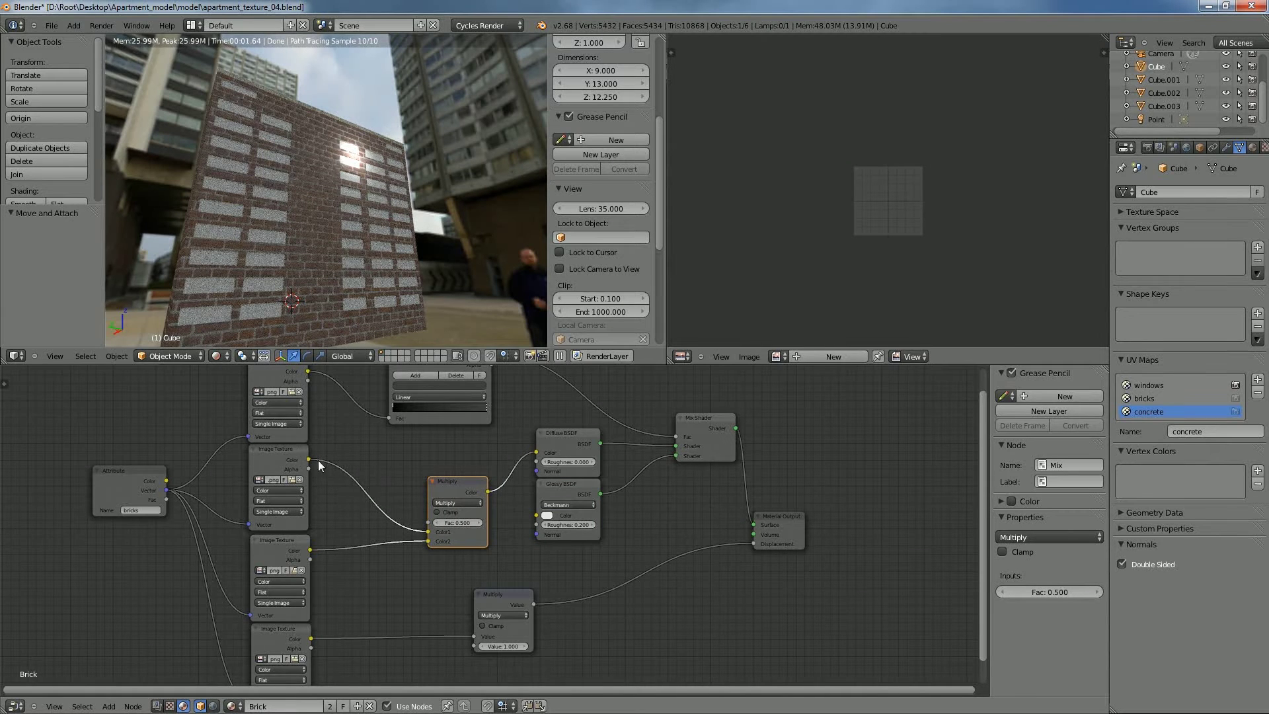
{"action": "mouse_move", "coordinate": [459, 482]}
{"action": "left_mouse_down"}
{"action": "mouse_move", "coordinate": [413, 486]}
{"action": "mouse_move", "coordinate": [456, 488]}
{"action": "left_mouse_up"}
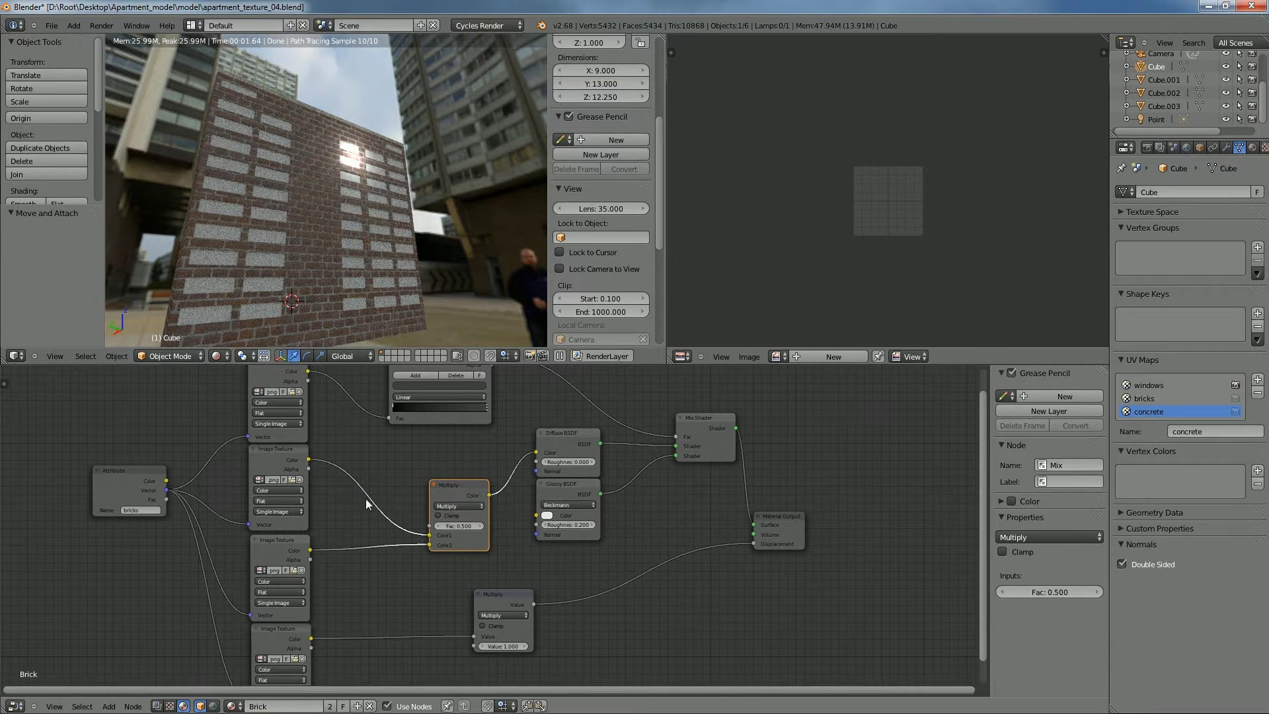
{"action": "key", "text": "ctrl+z"}
Insert an RGB Curves node between the color Multiply node and the Diffuse BSDF, and space the nodes apart
{"action": "key", "text": "shift+a"}
{"action": "mouse_move", "coordinate": [454, 438]}
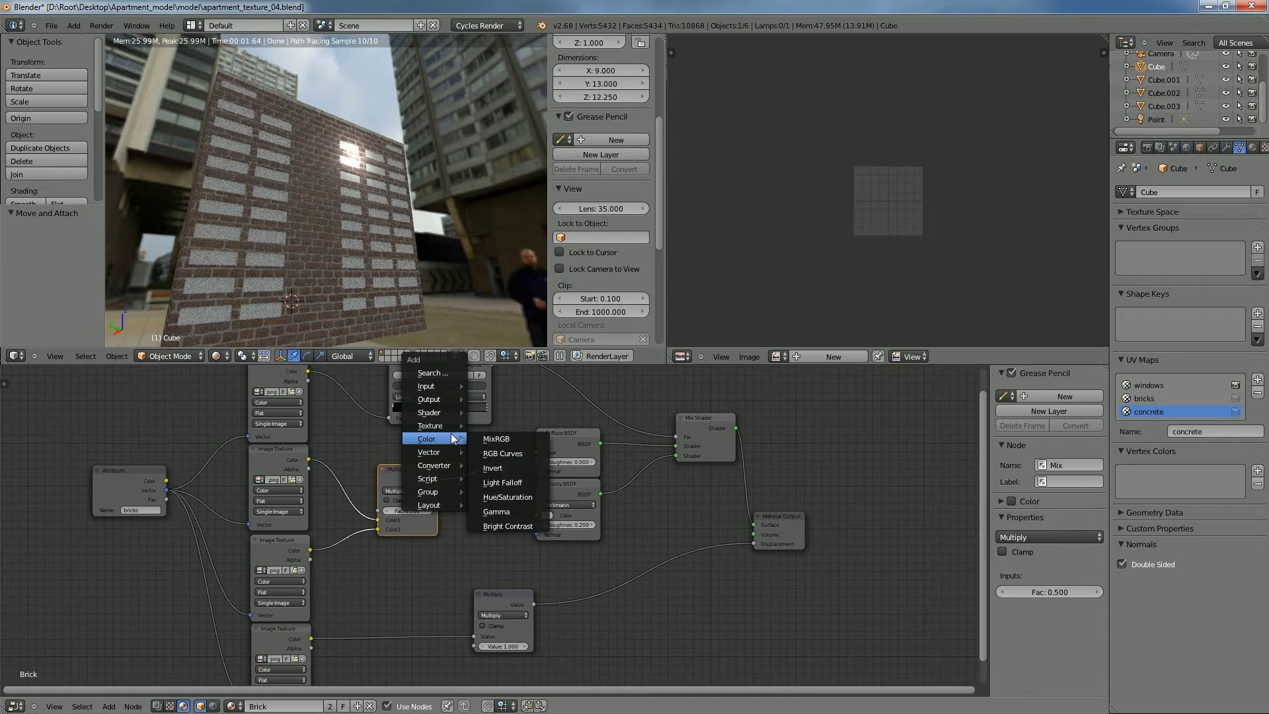
{"action": "left_click", "coordinate": [516, 456]}
{"action": "left_click", "coordinate": [509, 492]}
{"action": "left_click", "coordinate": [390, 478]}
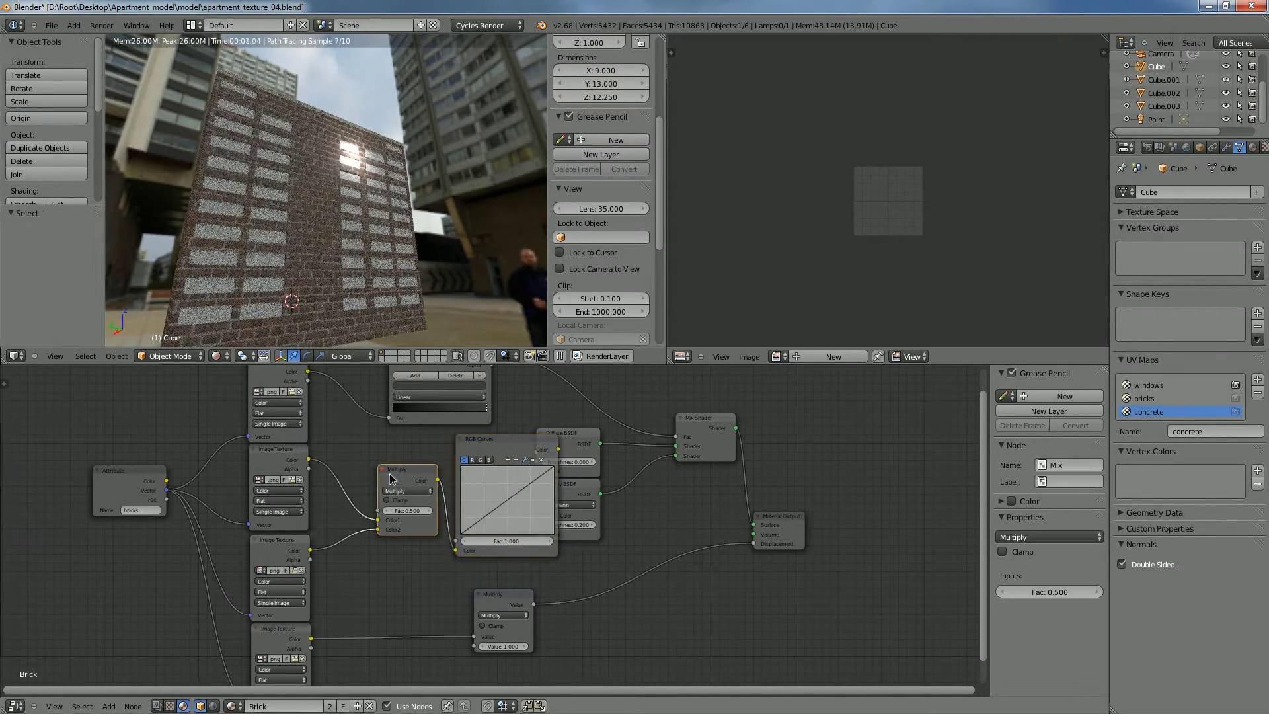
{"action": "left_click_drag", "start_coordinate": [390, 478], "coordinate": [347, 478]}
{"action": "left_click_drag", "start_coordinate": [501, 442], "coordinate": [464, 442]}
In RGB Curves, raise the red curve's midpoint to about X 0.48, Y 0.58 and lower the blue curve's to about X 0.52, Y 0.48
{"action": "scroll", "coordinate": [492, 486], "scroll_direction": "up", "scroll_amount": 2}
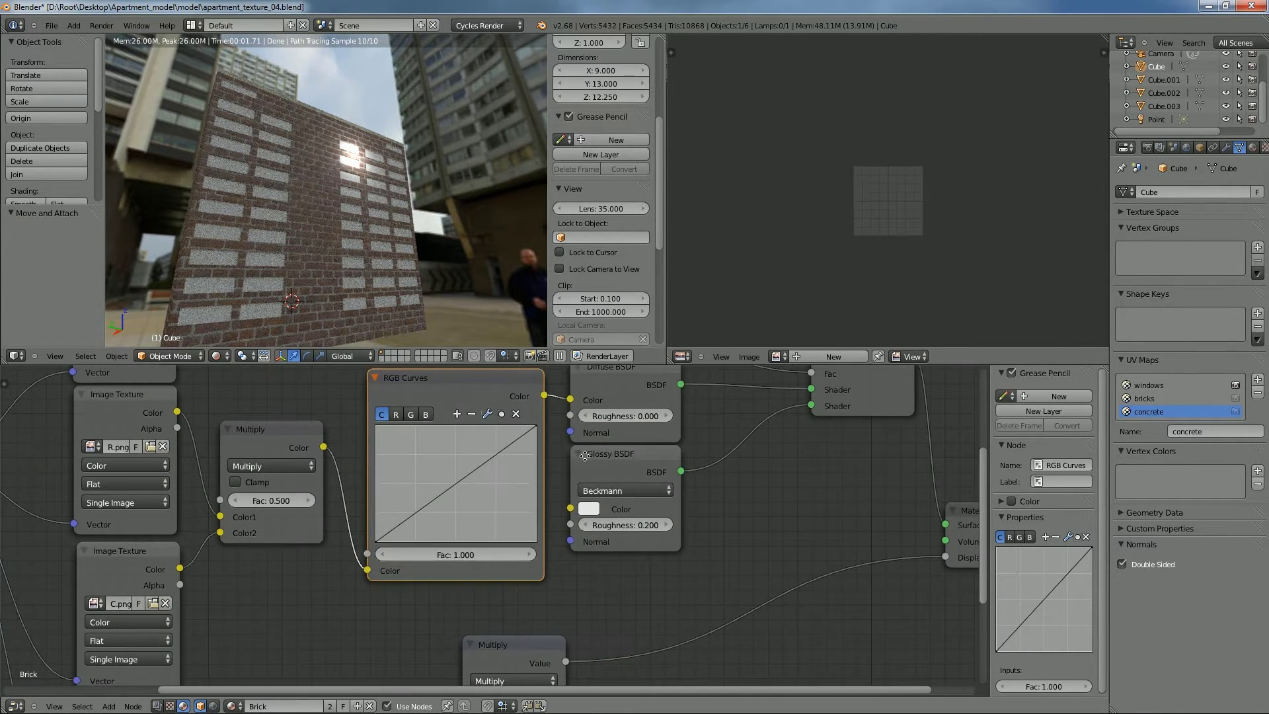
{"action": "scroll", "coordinate": [365, 263], "scroll_direction": "up", "scroll_amount": 2}
{"action": "left_click", "coordinate": [392, 424]}
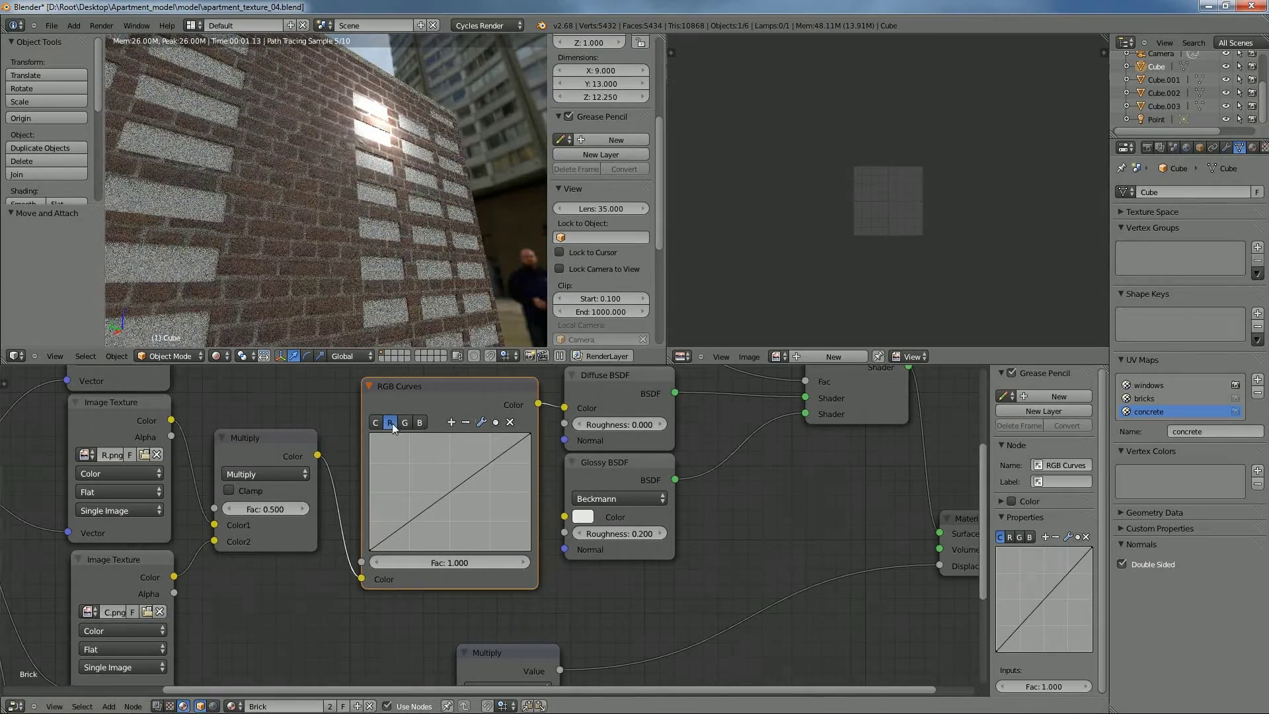
{"action": "left_click_drag", "start_coordinate": [447, 490], "coordinate": [446, 483]}
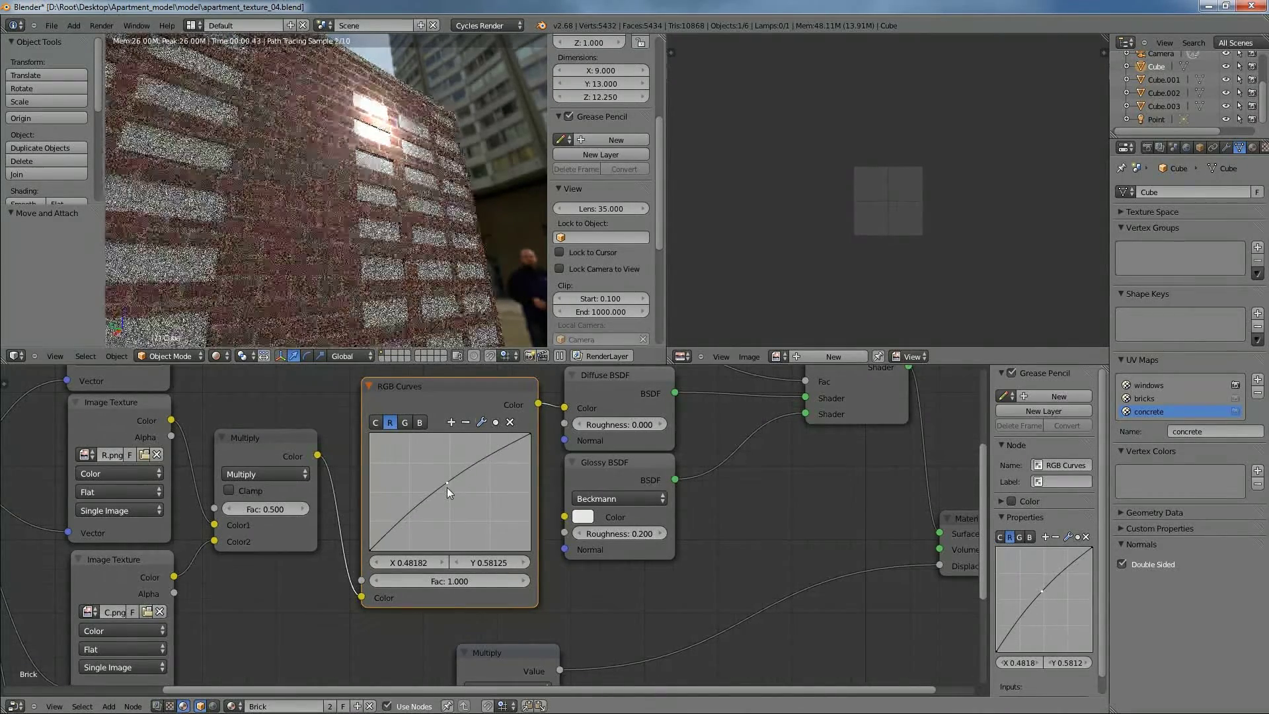
{"action": "left_click", "coordinate": [404, 423]}
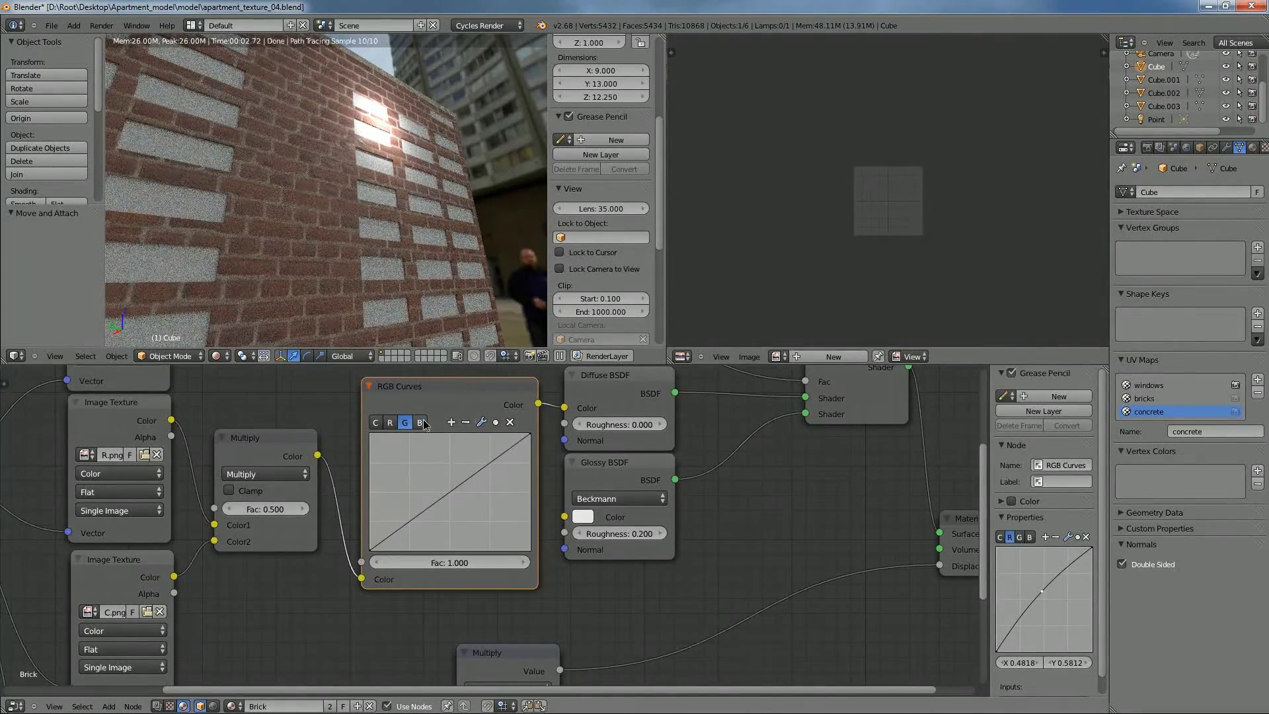
{"action": "left_click_drag", "start_coordinate": [450, 493], "coordinate": [454, 494]}
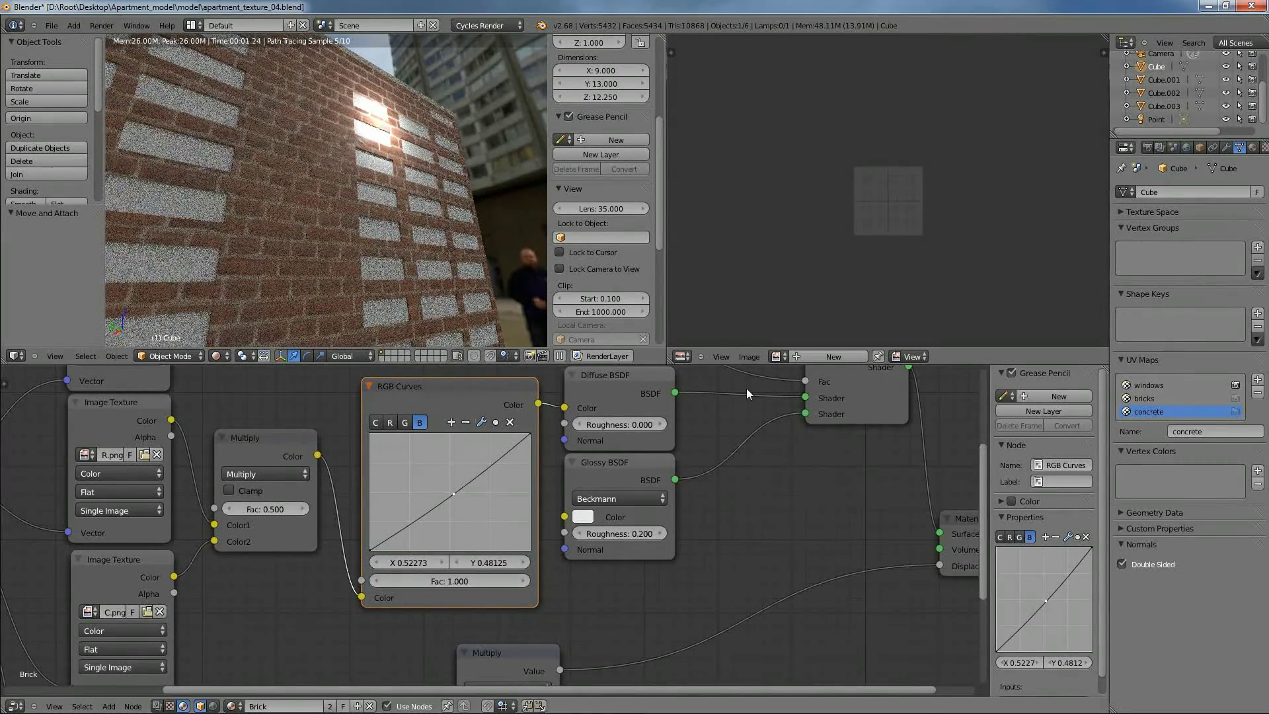
Make the 3D viewport taller and view the whole recoloured building from several sides
{"action": "middle_click_drag", "start_coordinate": [464, 234], "coordinate": [367, 228]}
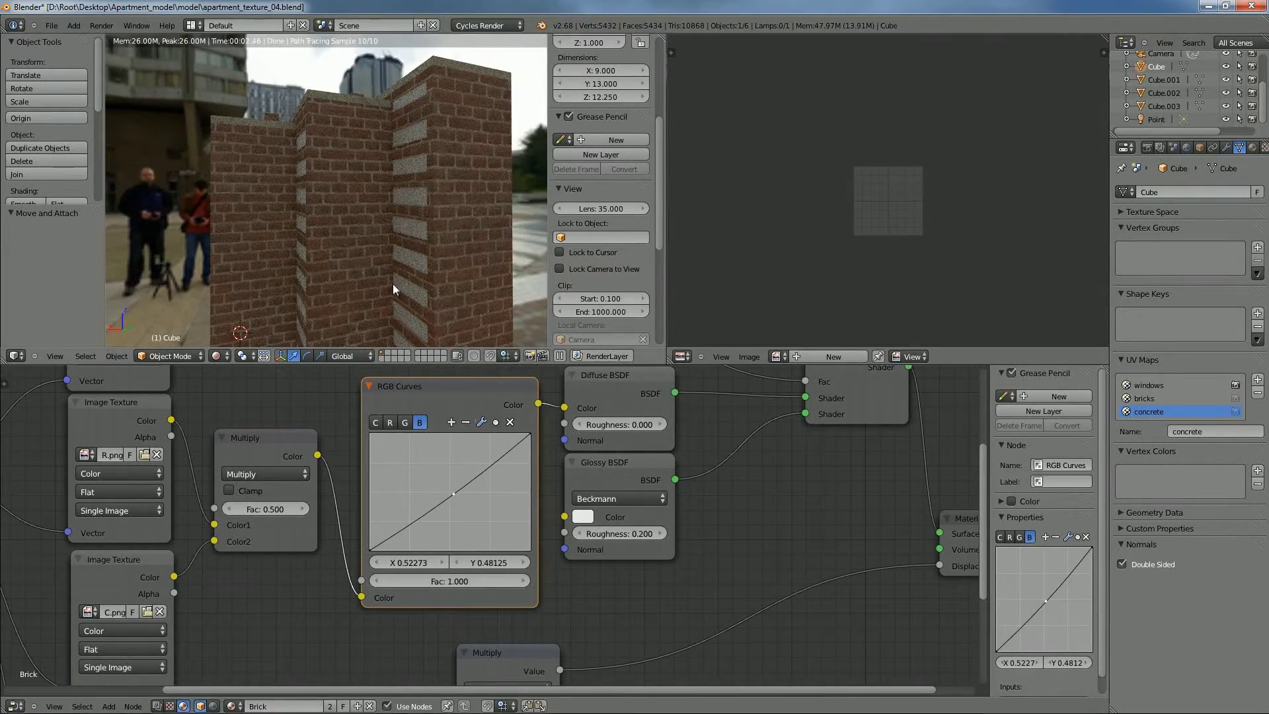
{"action": "scroll", "coordinate": [398, 287], "scroll_direction": "down", "scroll_amount": 5}
{"action": "middle_click_drag", "start_coordinate": [244, 250], "coordinate": [436, 286]}
{"action": "left_click_drag", "start_coordinate": [415, 365], "coordinate": [411, 491]}
{"action": "scroll", "coordinate": [397, 328], "scroll_direction": "up", "scroll_amount": 5}
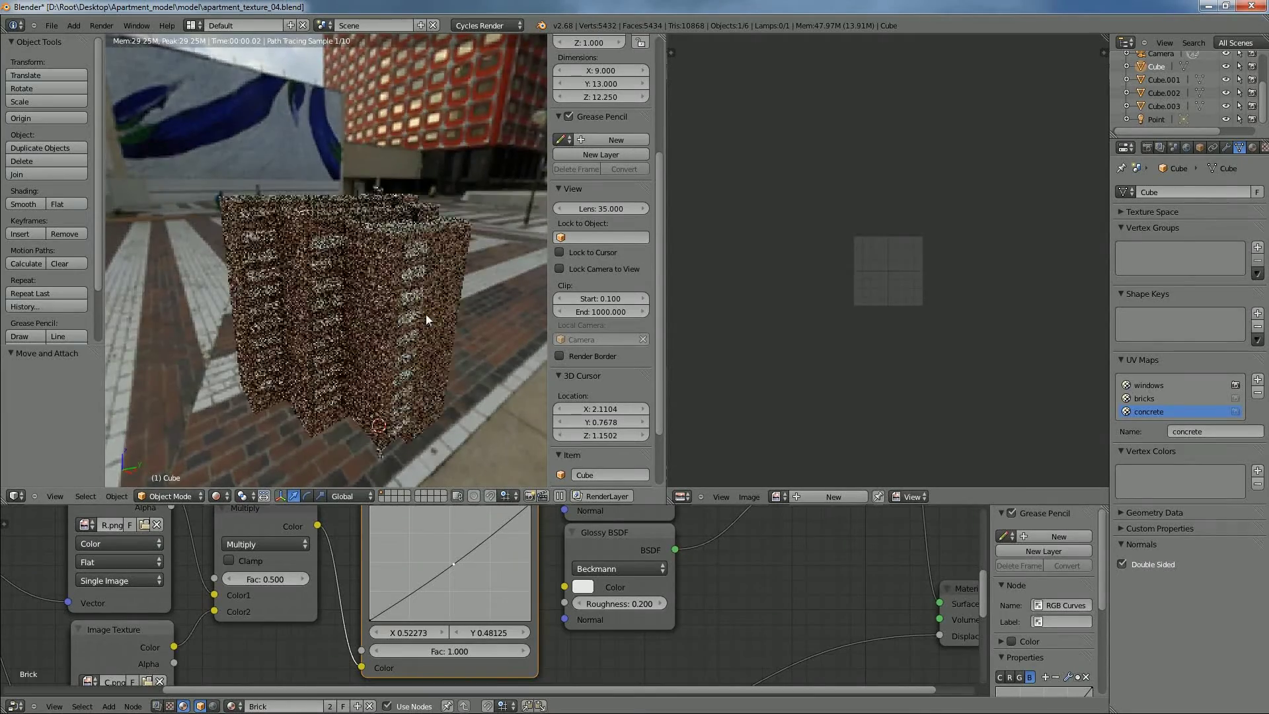
Examine the brick size and color up close along the building's base and around its lowest windows
{"action": "scroll", "coordinate": [443, 310], "scroll_direction": "up", "scroll_amount": 4}
{"action": "middle_click_drag", "start_coordinate": [472, 312], "coordinate": [399, 249], "text": "shift"}
{"action": "scroll", "coordinate": [398, 248], "scroll_direction": "down", "scroll_amount": 5}
{"action": "middle_click_drag", "start_coordinate": [427, 316], "coordinate": [415, 242]}
{"action": "scroll", "coordinate": [422, 304], "scroll_direction": "down", "scroll_amount": 2}
{"action": "middle_click_drag", "start_coordinate": [423, 316], "coordinate": [379, 323]}
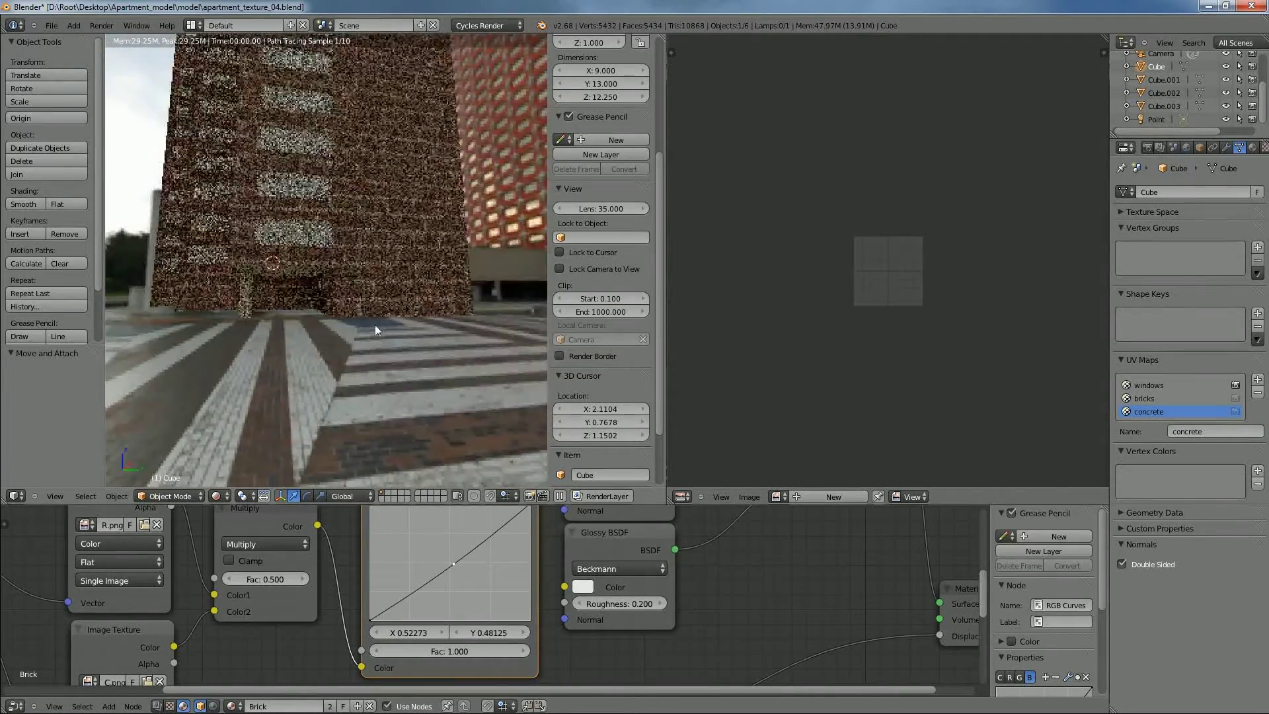
{"action": "scroll", "coordinate": [369, 335], "scroll_direction": "up", "scroll_amount": 7}
{"action": "scroll", "coordinate": [409, 374], "scroll_direction": "down", "scroll_amount": 5}
{"action": "middle_click_drag", "start_coordinate": [410, 377], "coordinate": [407, 336], "text": "shift"}
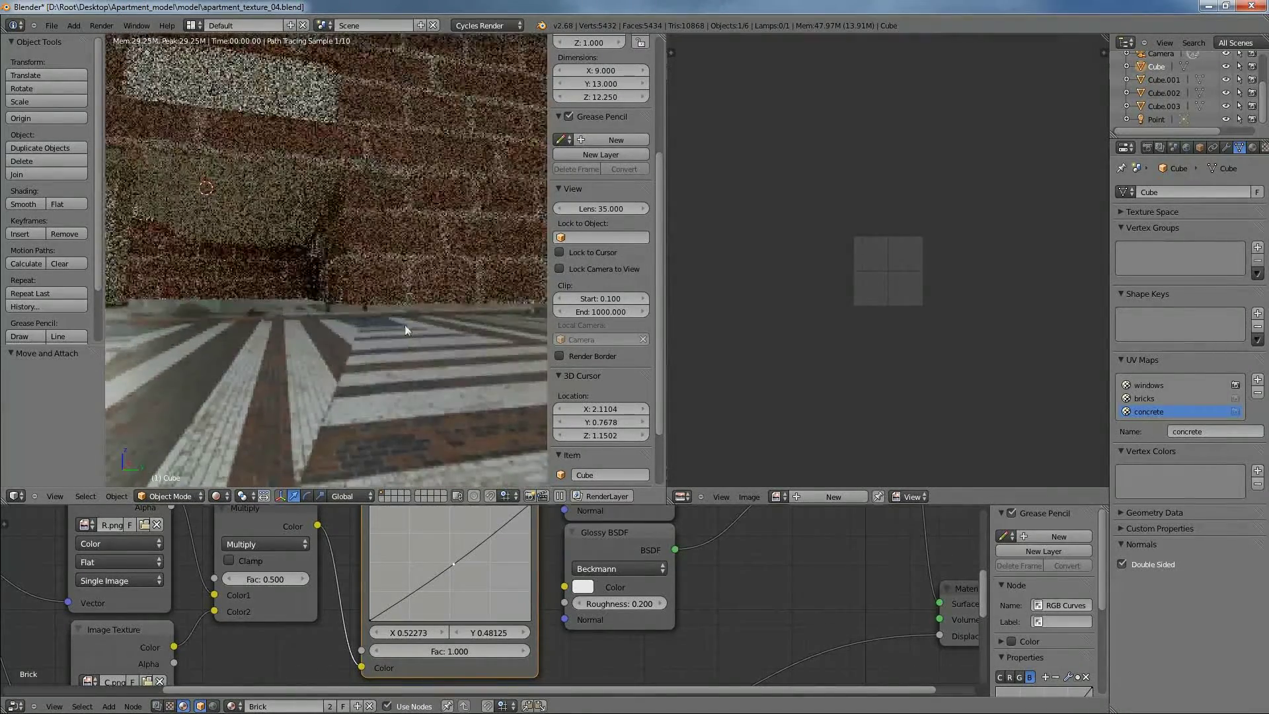
{"action": "scroll", "coordinate": [395, 338], "scroll_direction": "up", "scroll_amount": 4}
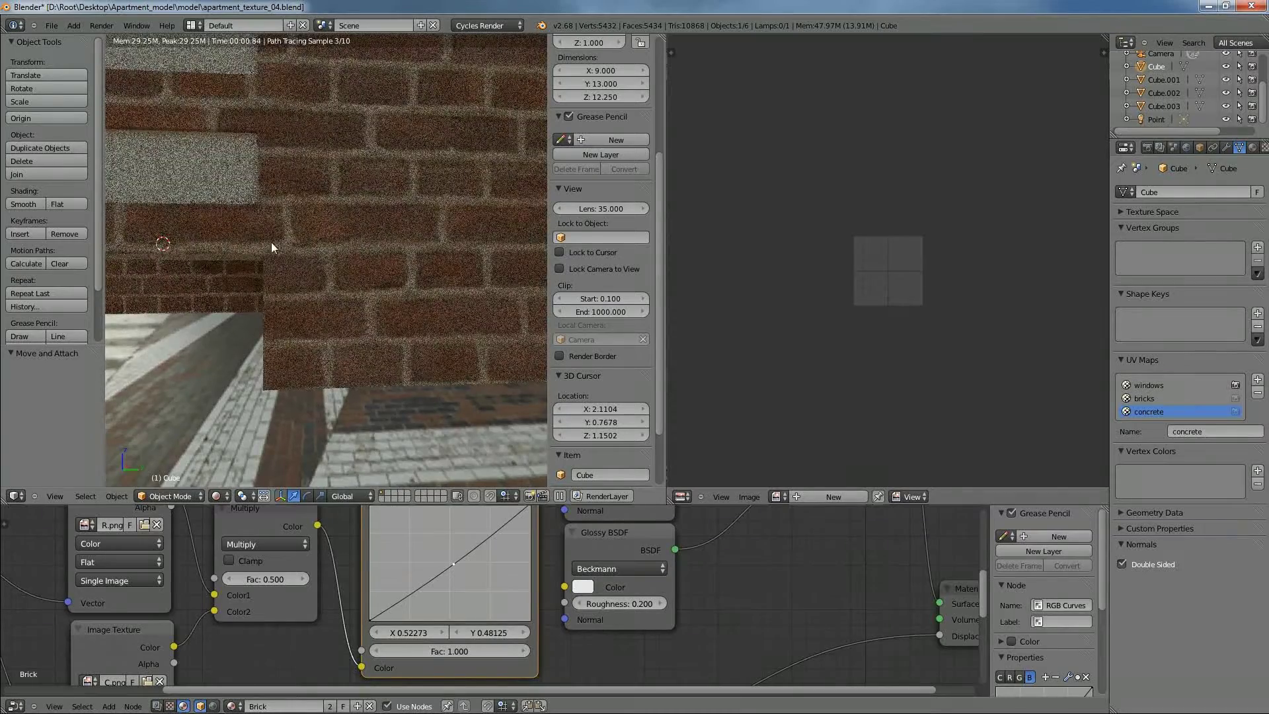
{"action": "scroll", "coordinate": [319, 270], "scroll_direction": "up", "scroll_amount": 3}
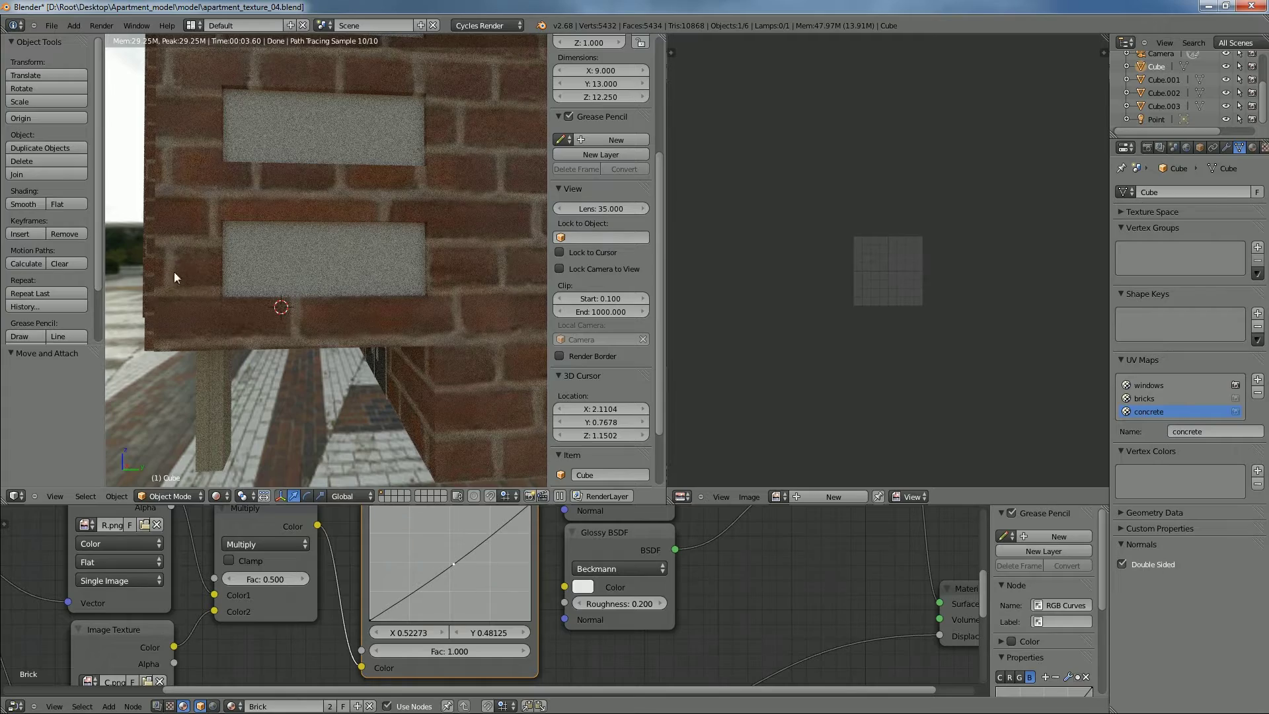
{"action": "scroll", "coordinate": [156, 225], "scroll_direction": "down", "scroll_amount": 6}
{"action": "middle_click_drag", "start_coordinate": [209, 236], "coordinate": [388, 271]}
Open the building mesh in Edit Mode with the bricks UV map active and the viewport in solid shading
{"action": "key", "text": "Tab"}
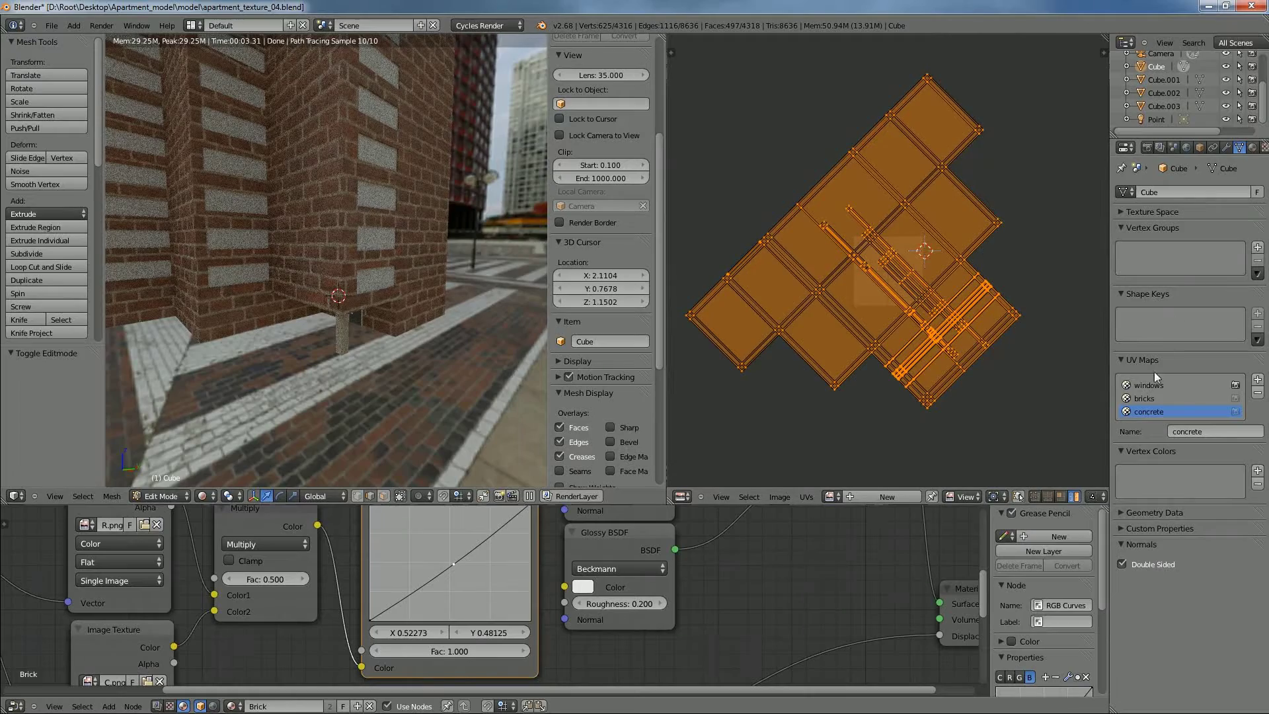
{"action": "left_click", "coordinate": [1151, 398]}
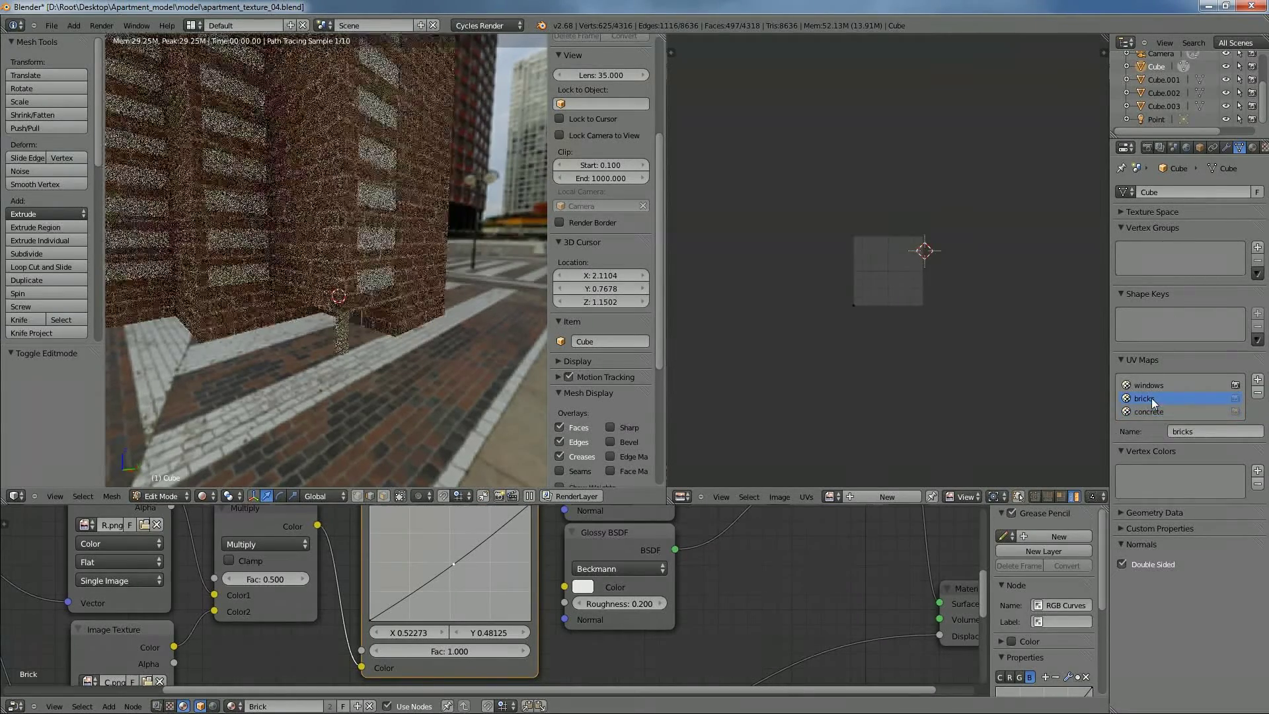
{"action": "key", "text": "shift+z"}
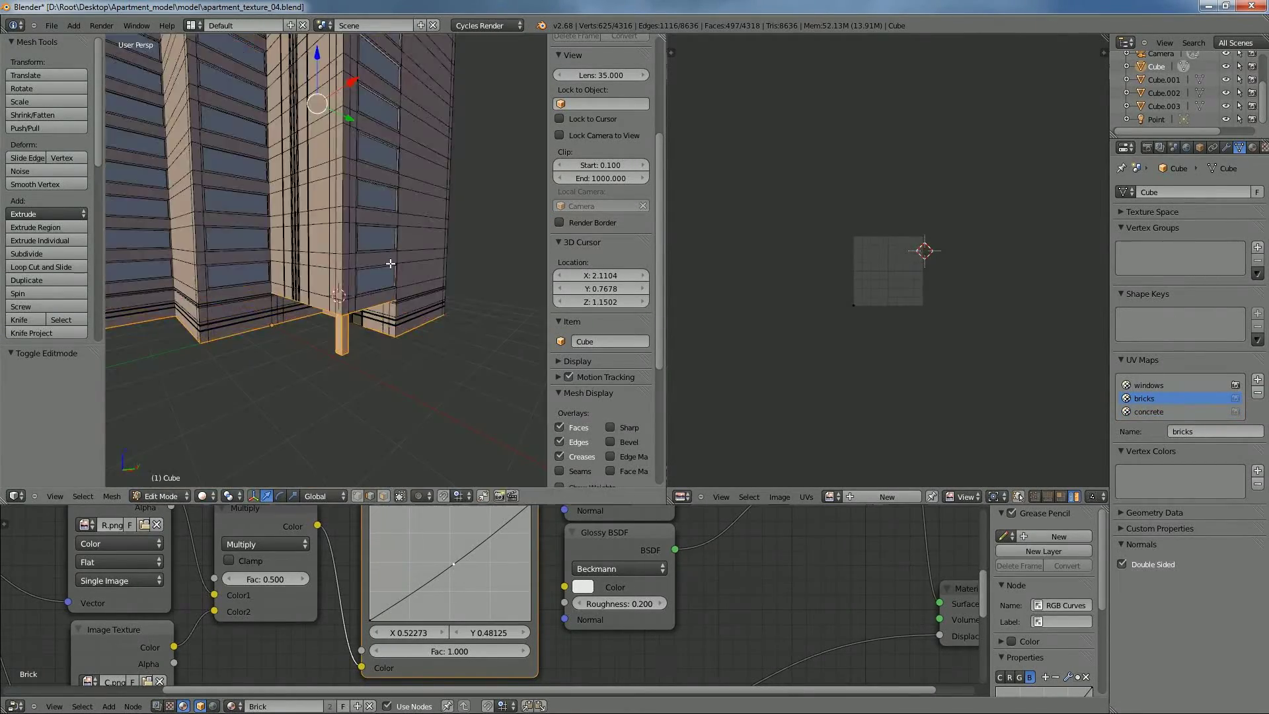
{"action": "scroll", "coordinate": [388, 264], "scroll_direction": "down", "scroll_amount": 6}
Clear the mesh selection and select all faces assigned to the Brick material, keeping the bricks UV map active
{"action": "key", "text": "a"}
{"action": "middle_click_drag", "start_coordinate": [390, 252], "coordinate": [357, 319]}
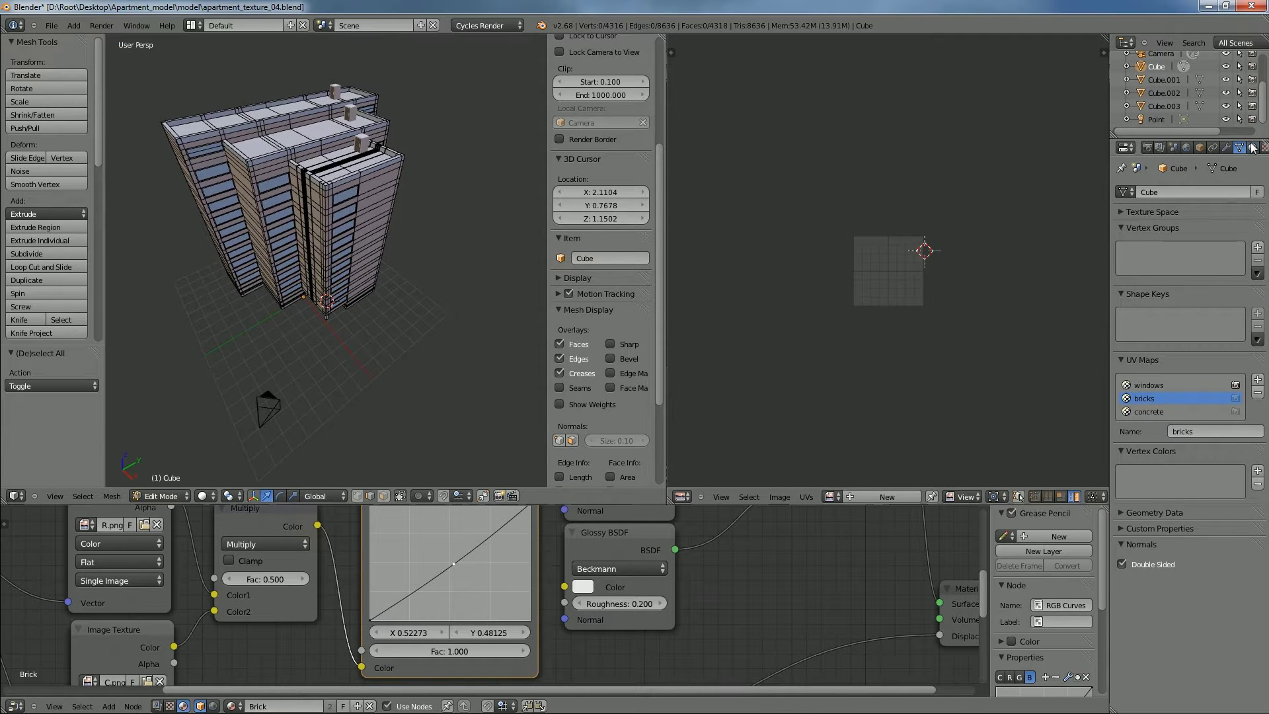
{"action": "left_click", "coordinate": [1253, 147]}
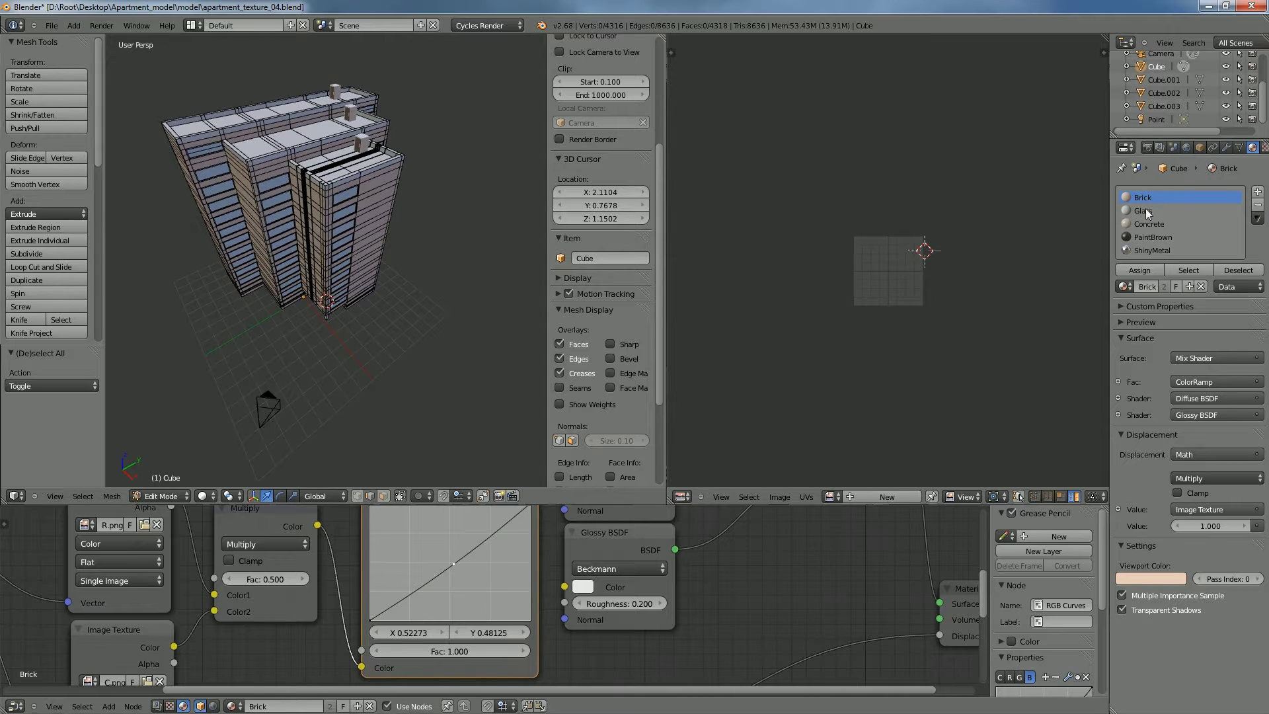
{"action": "left_click", "coordinate": [1190, 270]}
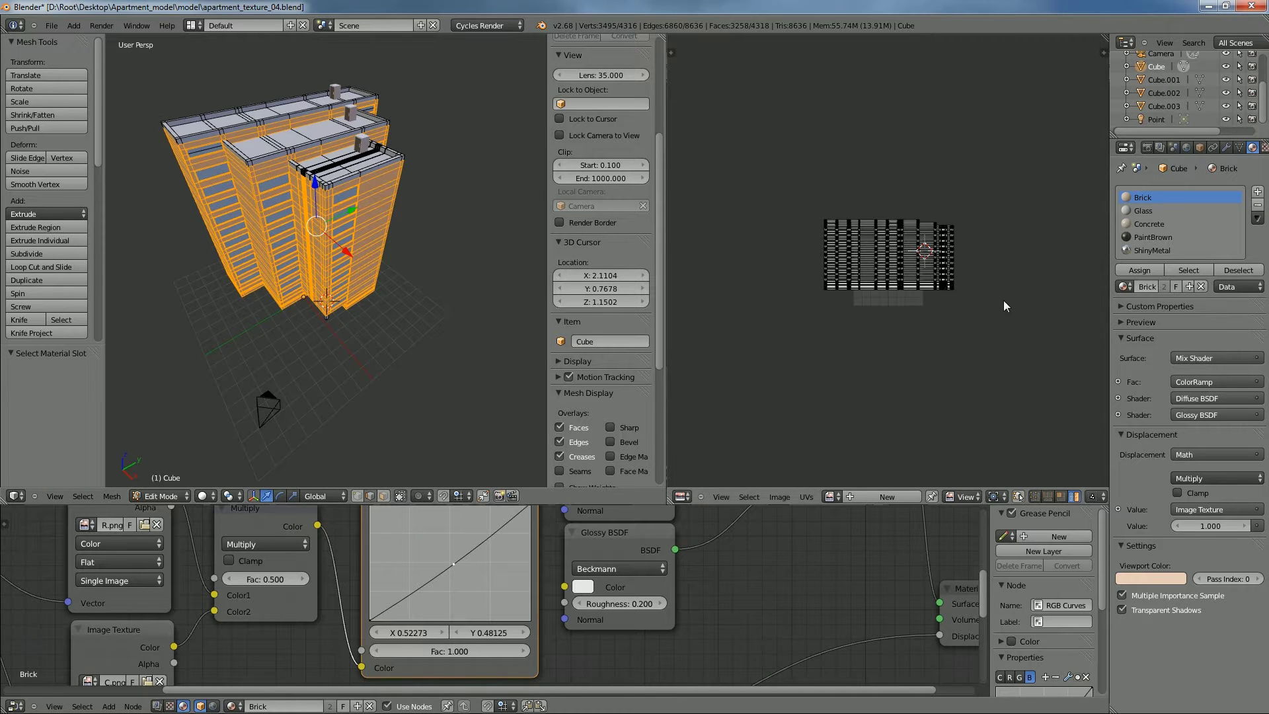
{"action": "left_click", "coordinate": [1239, 147]}
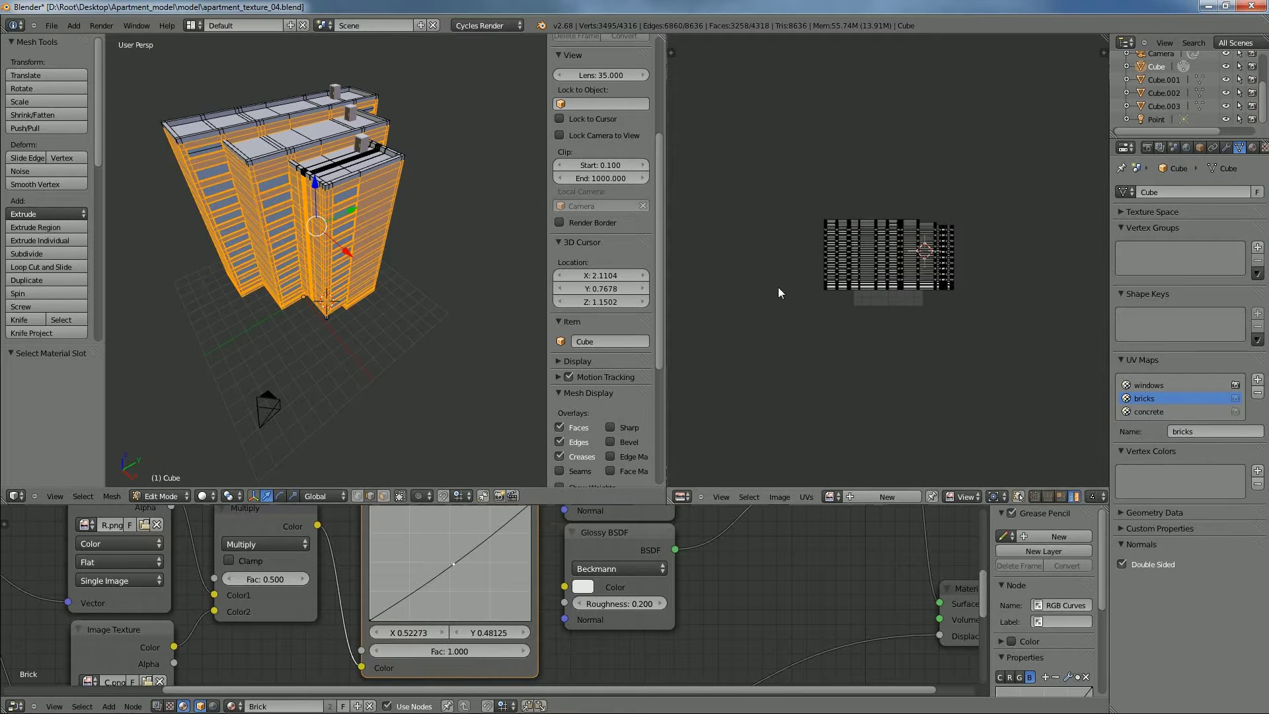
Select all the brick faces' UVs and scale them up uniformly by about 9.798
{"action": "middle_click_drag", "start_coordinate": [434, 277], "coordinate": [378, 224]}
{"action": "key", "text": "a"}
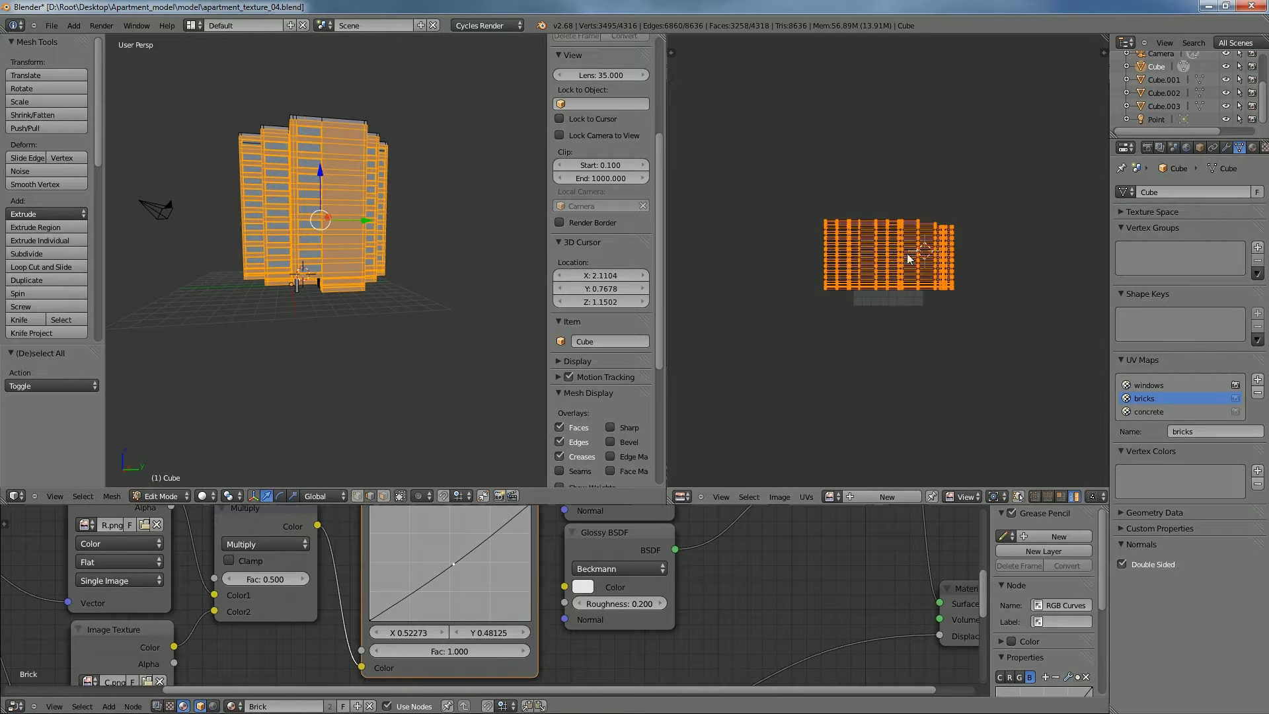
{"action": "key", "text": "s"}
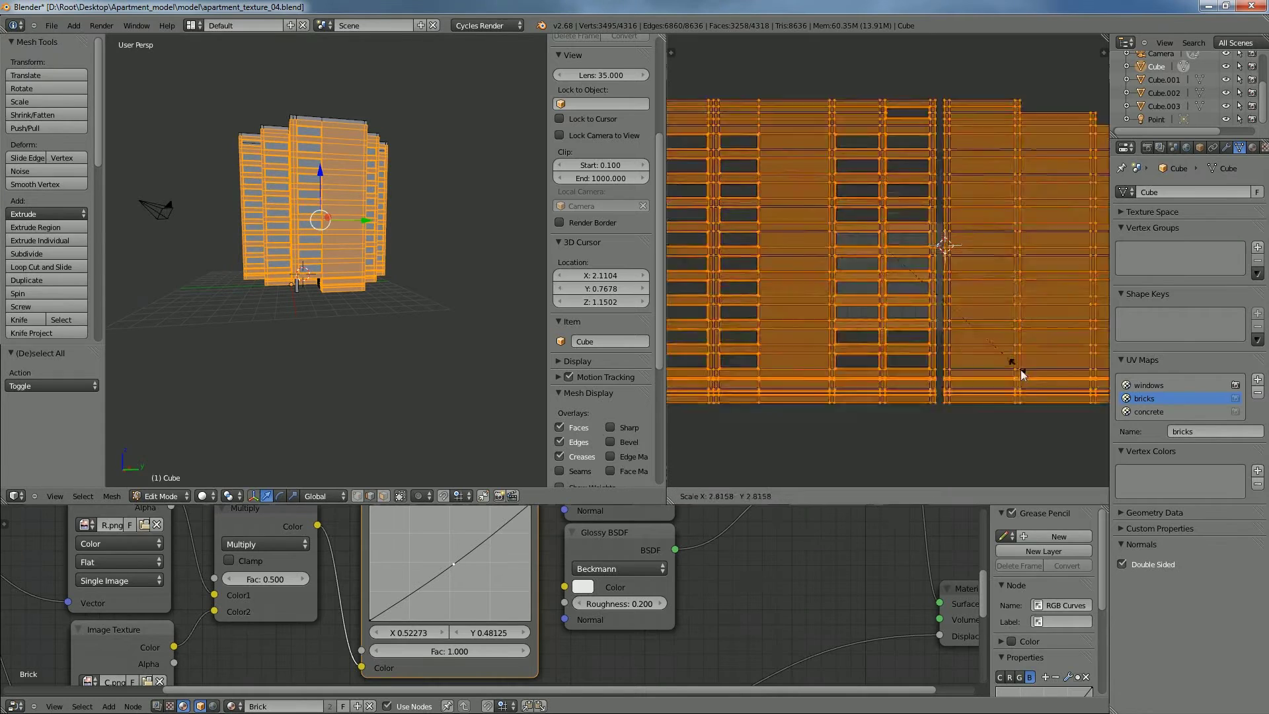
{"action": "left_click", "coordinate": [842, 180]}
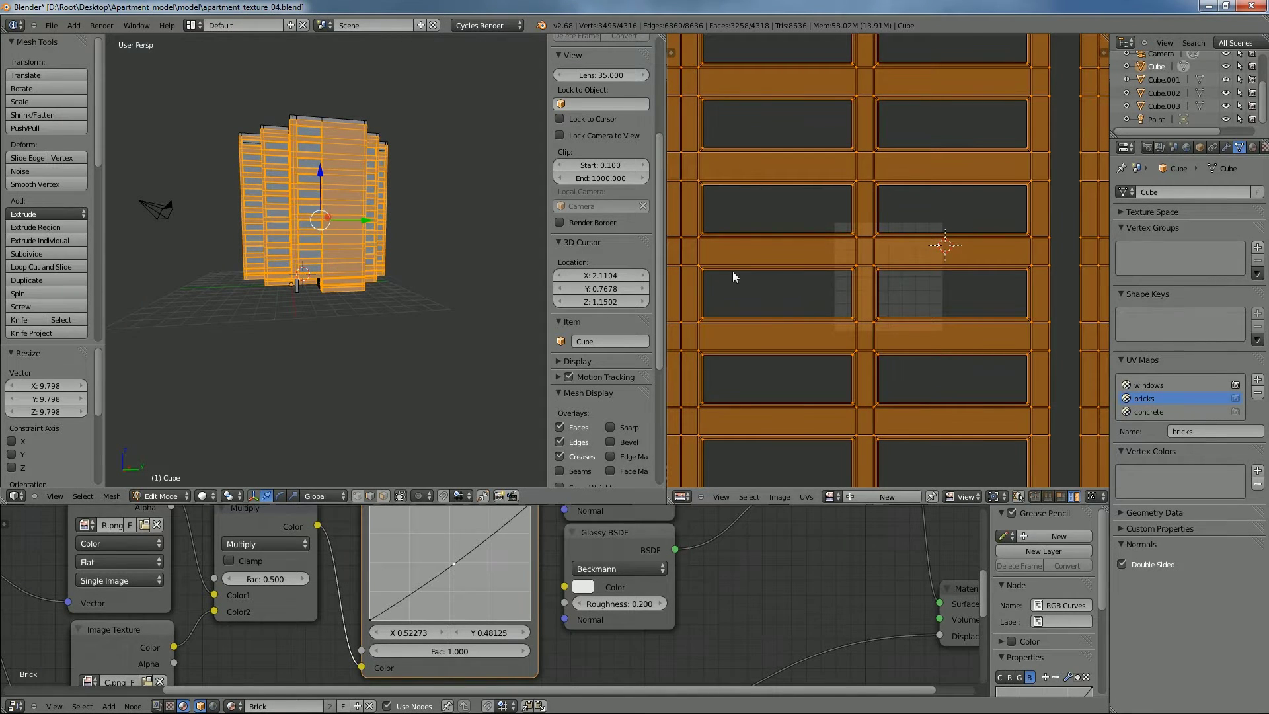
Return the building to Object Mode and switch the viewport to Rendered shading
{"action": "left_click", "coordinate": [229, 497]}
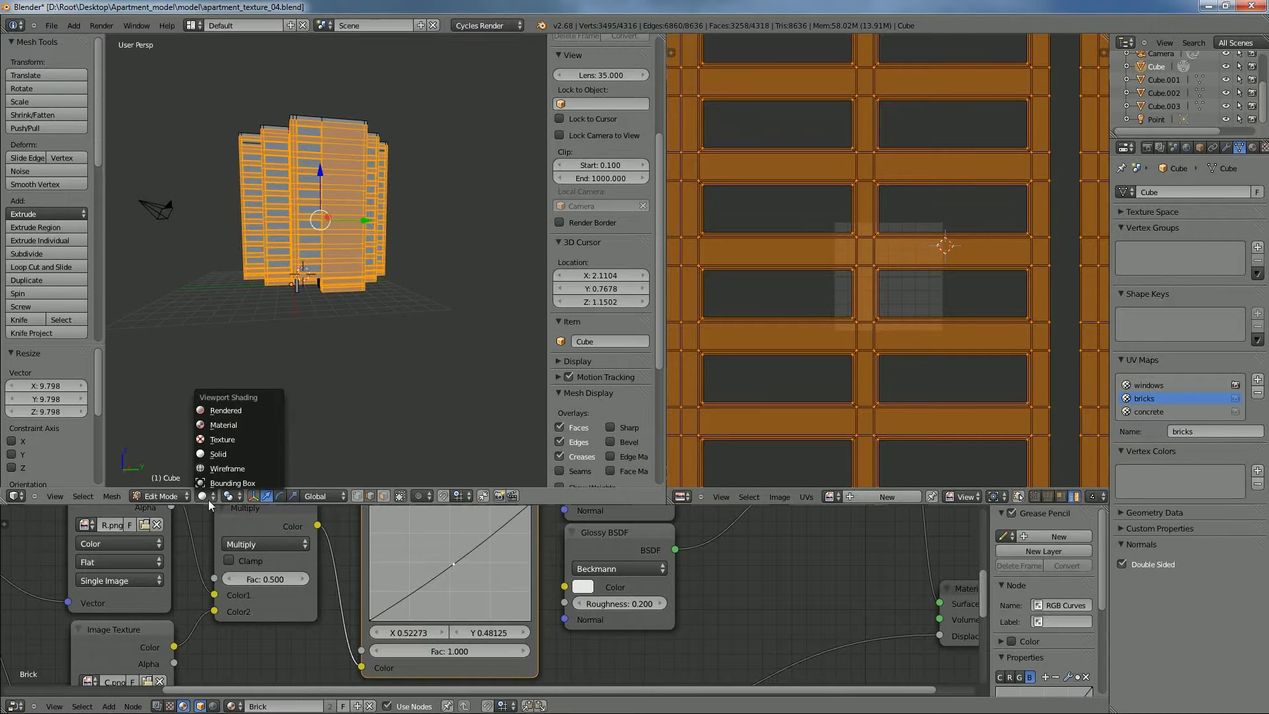
{"action": "left_click", "coordinate": [169, 498]}
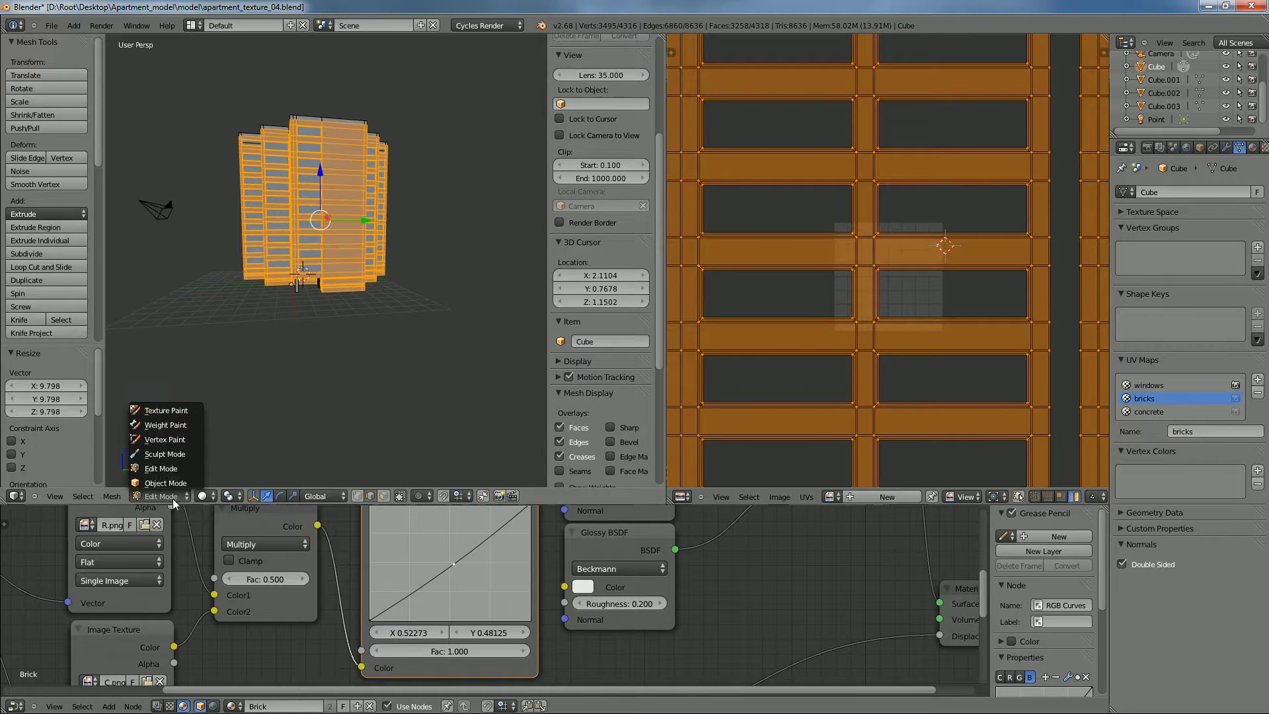
{"action": "left_click", "coordinate": [165, 483]}
{"action": "left_click", "coordinate": [217, 497]}
{"action": "left_click", "coordinate": [228, 409]}
Examine the rescaled brick pattern up close around the windows, the building's base and the entrance doors
{"action": "scroll", "coordinate": [400, 335], "scroll_direction": "up", "scroll_amount": 13}
{"action": "scroll", "coordinate": [403, 335], "scroll_direction": "down", "scroll_amount": 3}
{"action": "scroll", "coordinate": [403, 335], "scroll_direction": "down", "scroll_amount": 5}
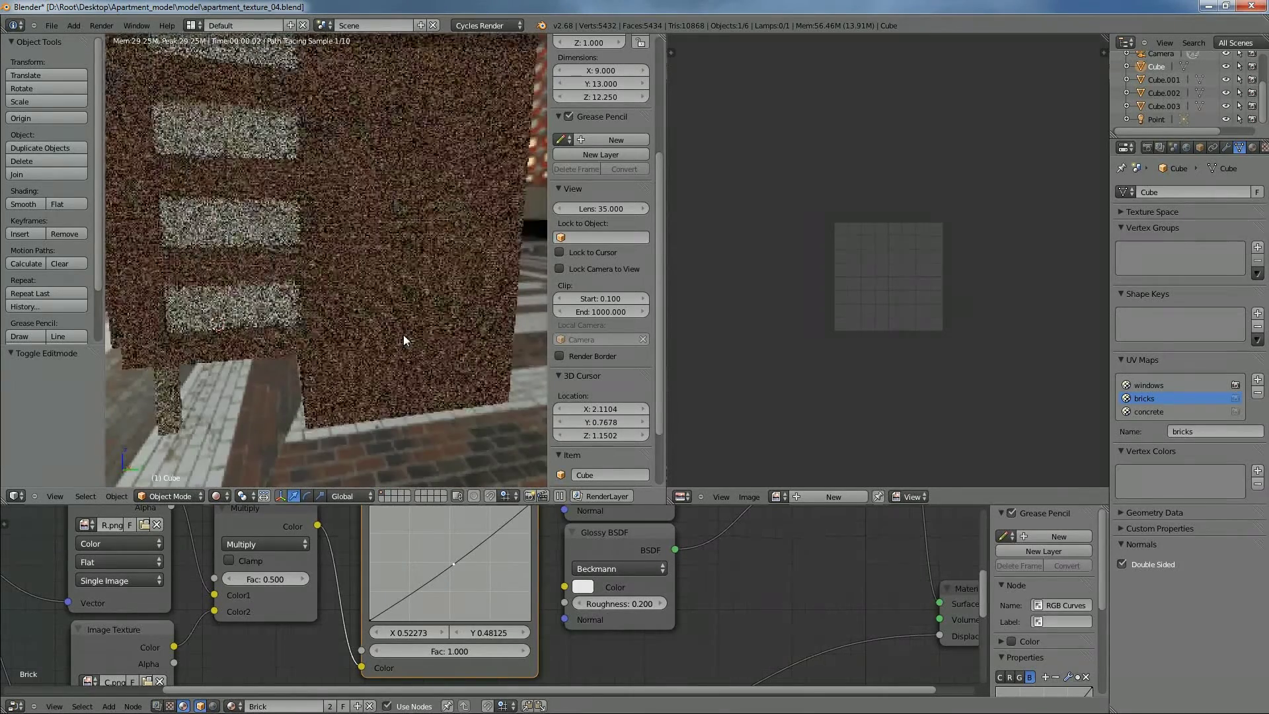
{"action": "scroll", "coordinate": [404, 333], "scroll_direction": "up", "scroll_amount": 3}
{"action": "scroll", "coordinate": [332, 294], "scroll_direction": "up", "scroll_amount": 2}
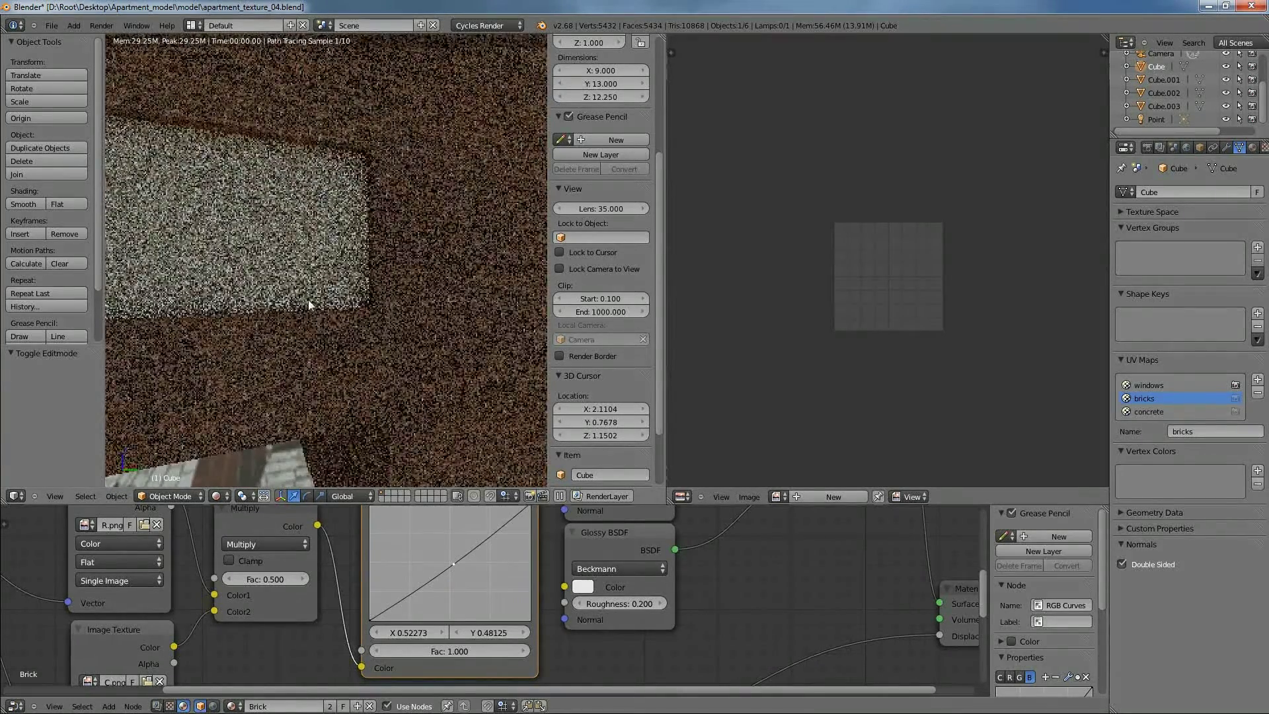
{"action": "middle_click_drag", "start_coordinate": [232, 335], "coordinate": [316, 340]}
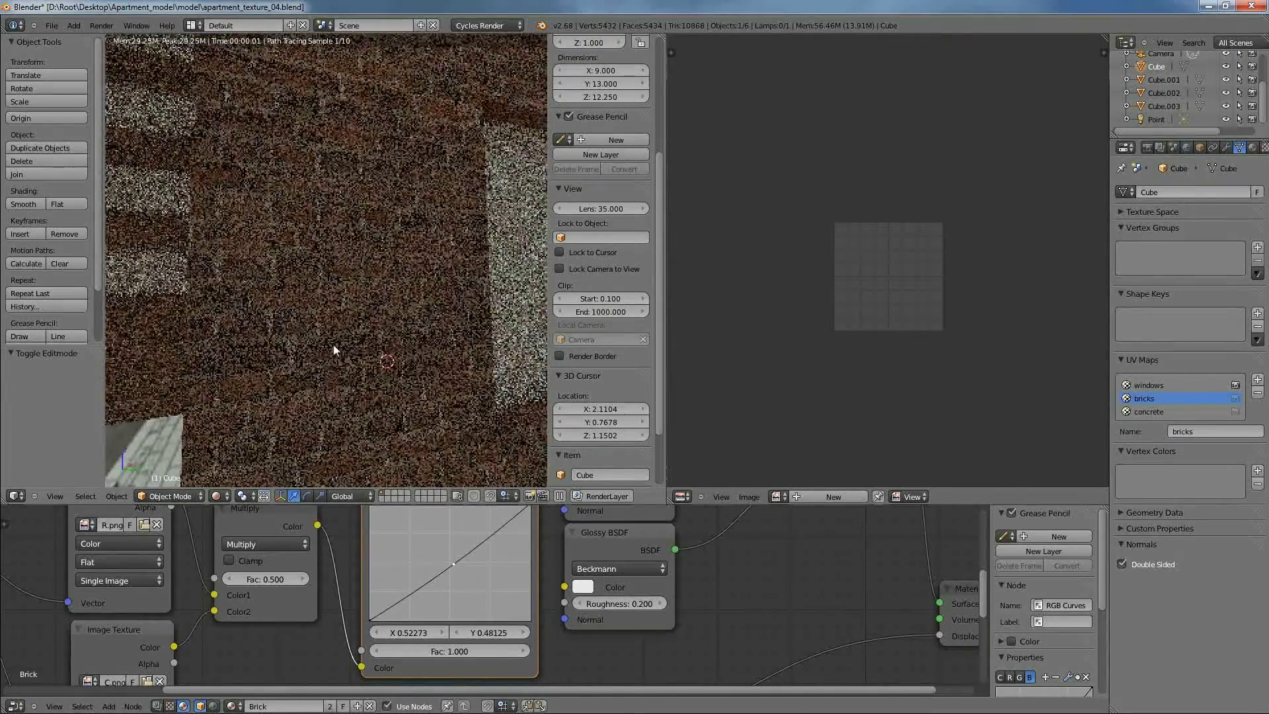
{"action": "scroll", "coordinate": [333, 345], "scroll_direction": "down", "scroll_amount": 4}
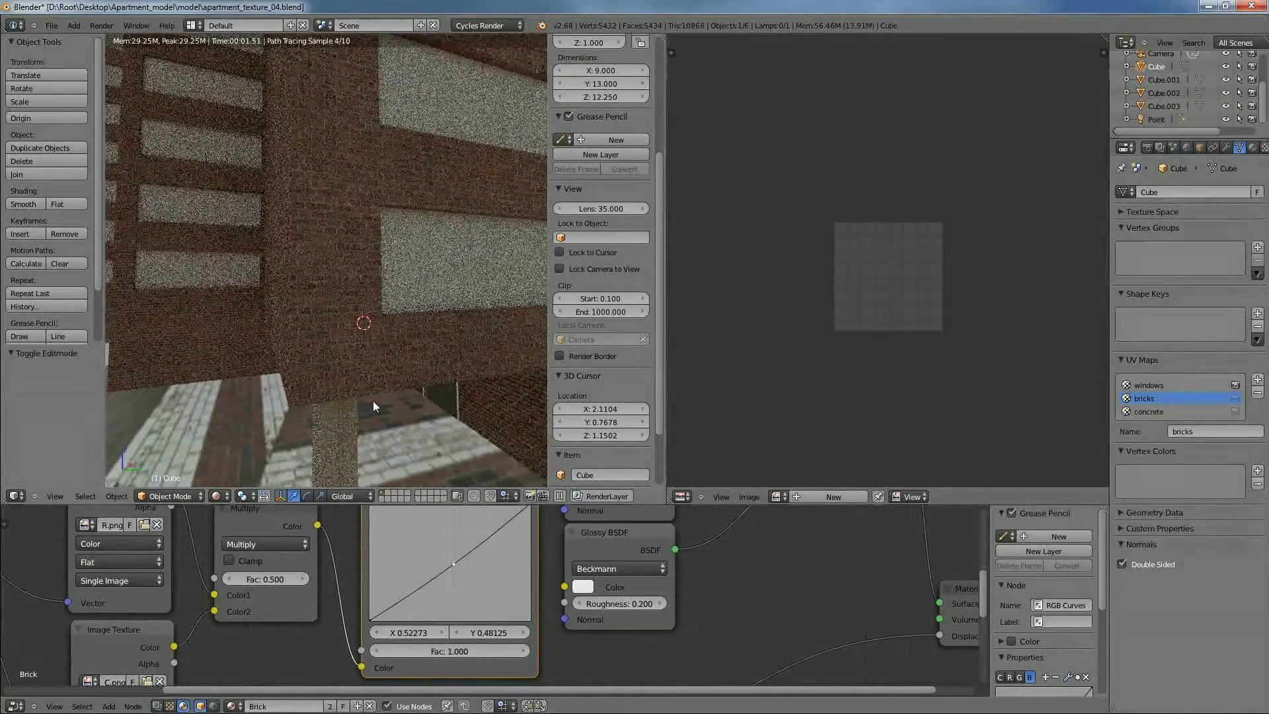
{"action": "middle_click_drag", "start_coordinate": [394, 391], "coordinate": [452, 348]}
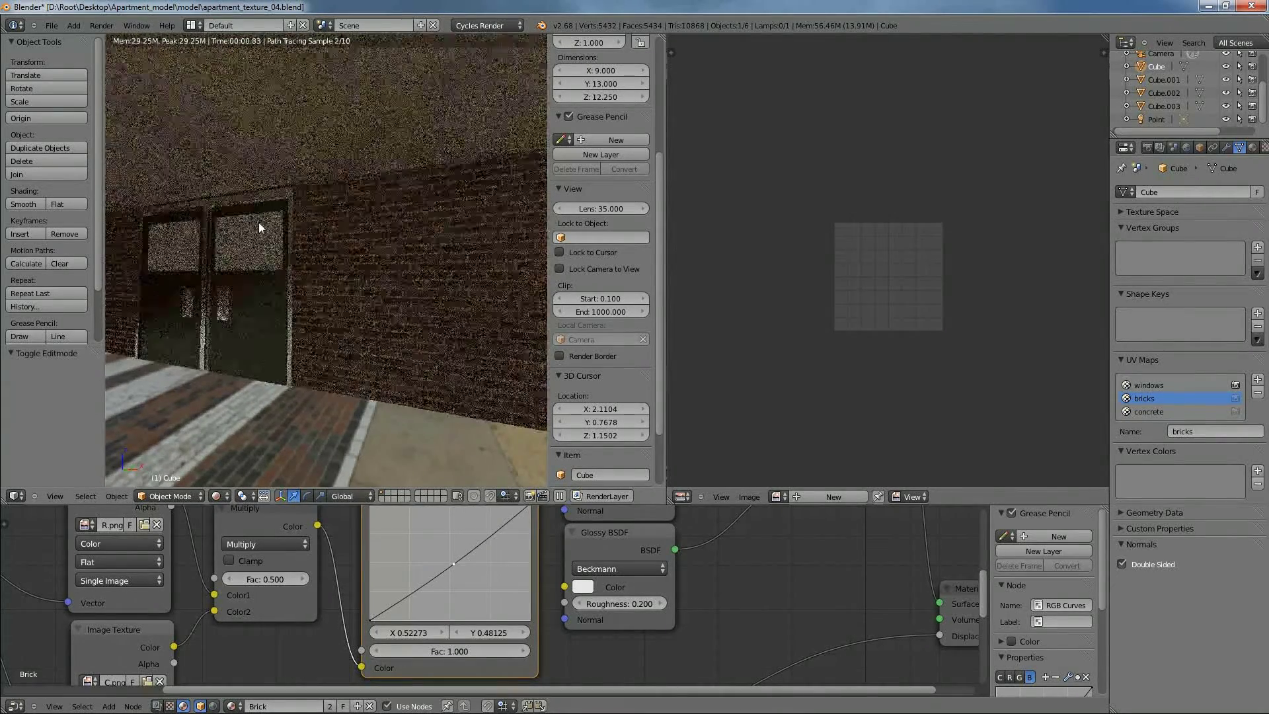
Examine the rescaled brick pattern beside the entrance doors and along the walls between the windows
{"action": "scroll", "coordinate": [273, 347], "scroll_direction": "up", "scroll_amount": 3}
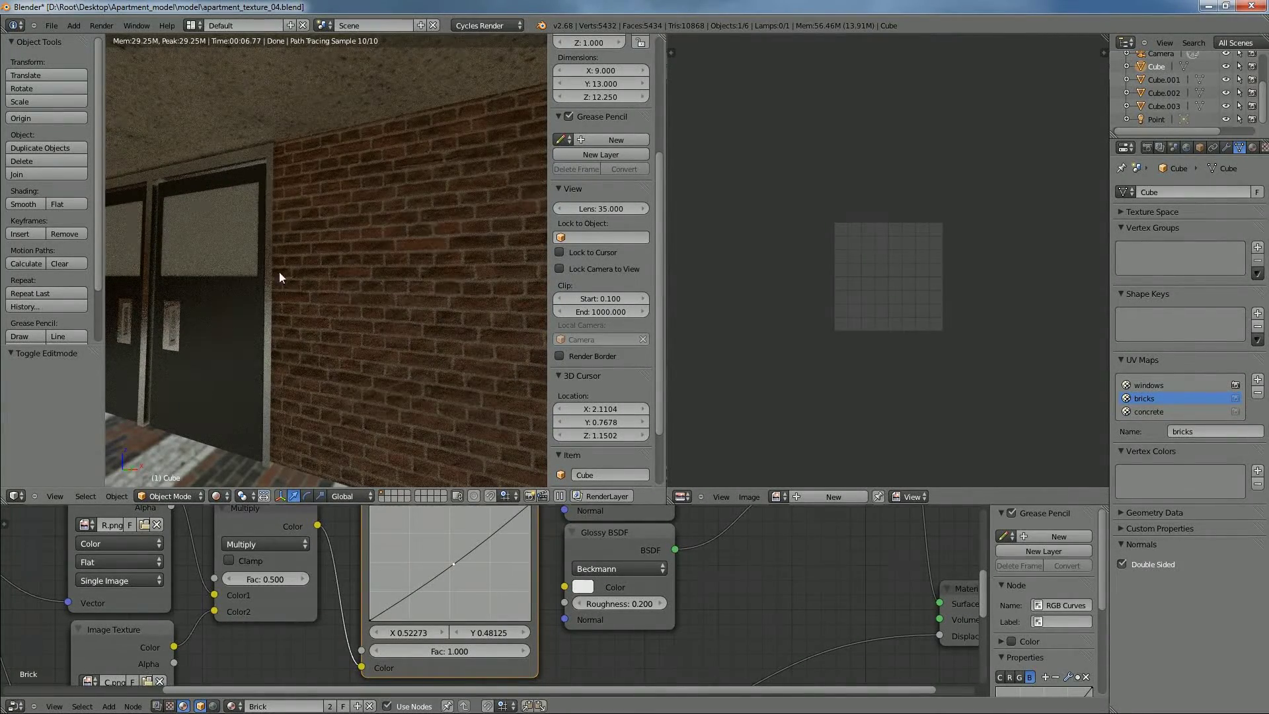
{"action": "scroll", "coordinate": [288, 279], "scroll_direction": "down", "scroll_amount": 3}
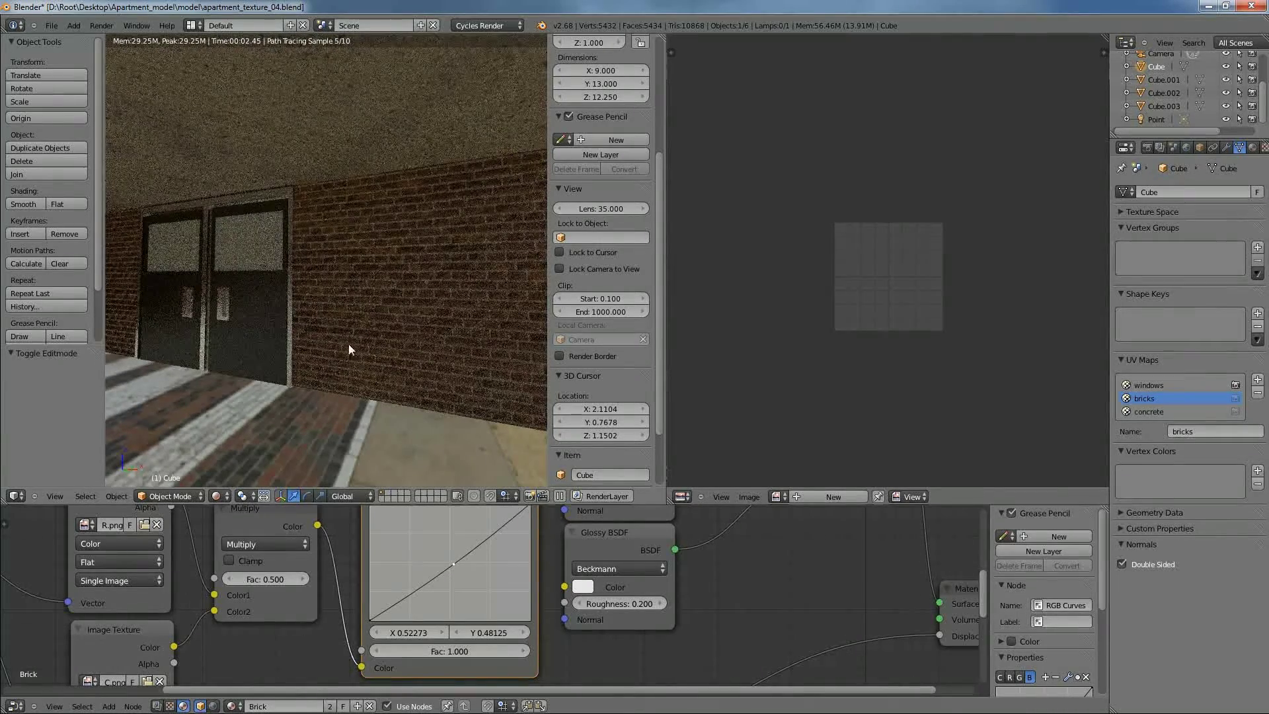
{"action": "scroll", "coordinate": [475, 281], "scroll_direction": "down", "scroll_amount": 5}
{"action": "middle_click_drag", "start_coordinate": [300, 282], "coordinate": [246, 206]}
{"action": "scroll", "coordinate": [386, 304], "scroll_direction": "down", "scroll_amount": 3}
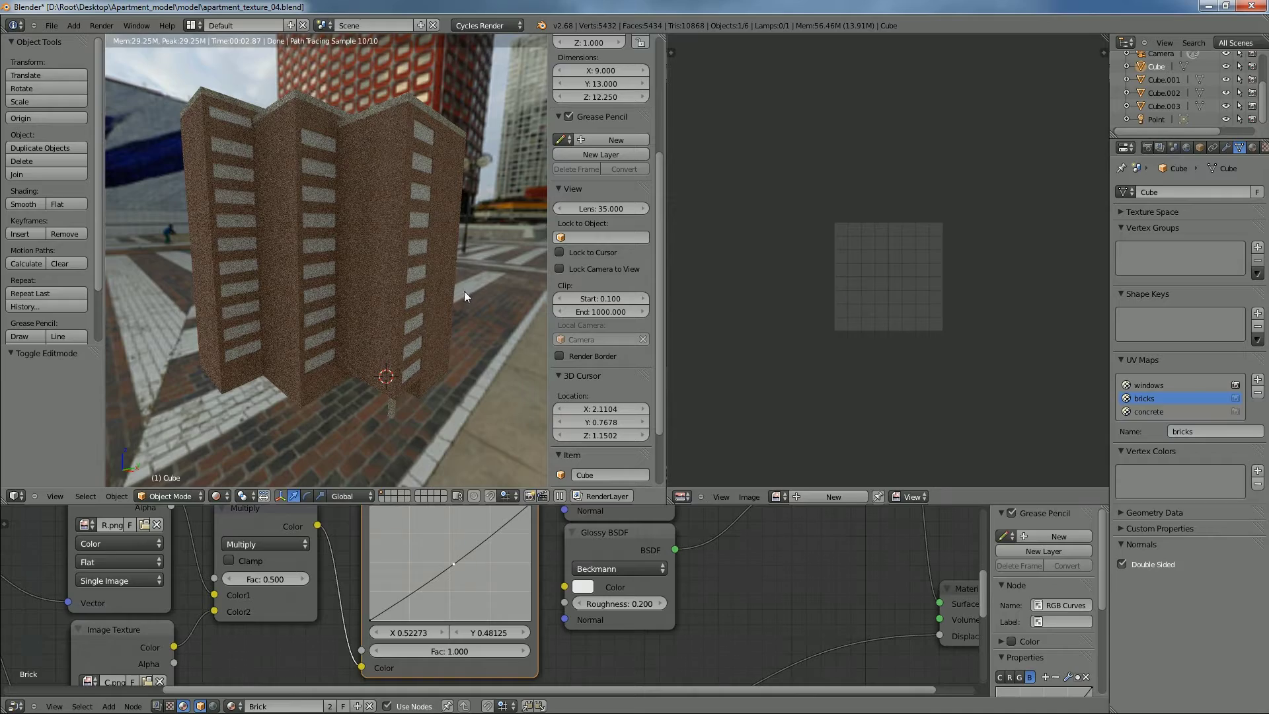
{"action": "middle_click_drag", "start_coordinate": [428, 301], "coordinate": [358, 300]}
{"action": "scroll", "coordinate": [434, 317], "scroll_direction": "up", "scroll_amount": 5}
{"action": "middle_click_drag", "start_coordinate": [434, 317], "coordinate": [170, 141]}
{"action": "scroll", "coordinate": [371, 283], "scroll_direction": "up", "scroll_amount": 3}
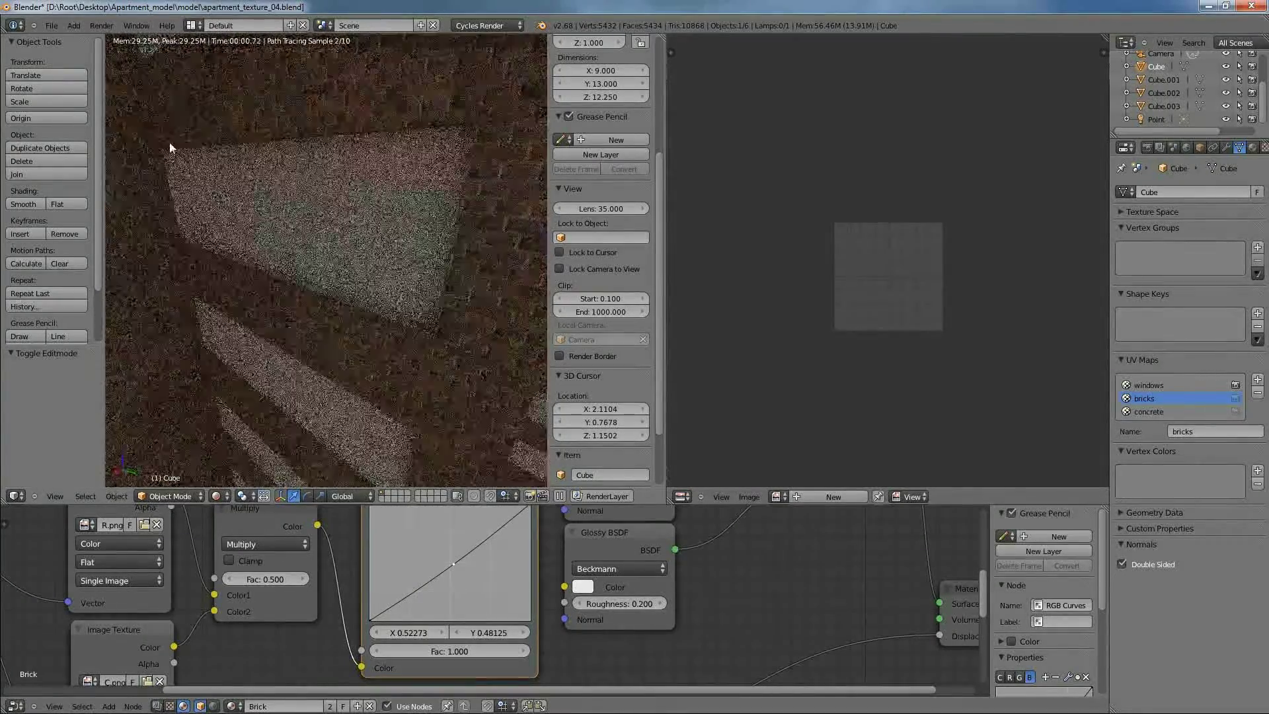
{"action": "middle_click_drag", "start_coordinate": [333, 365], "coordinate": [338, 370]}
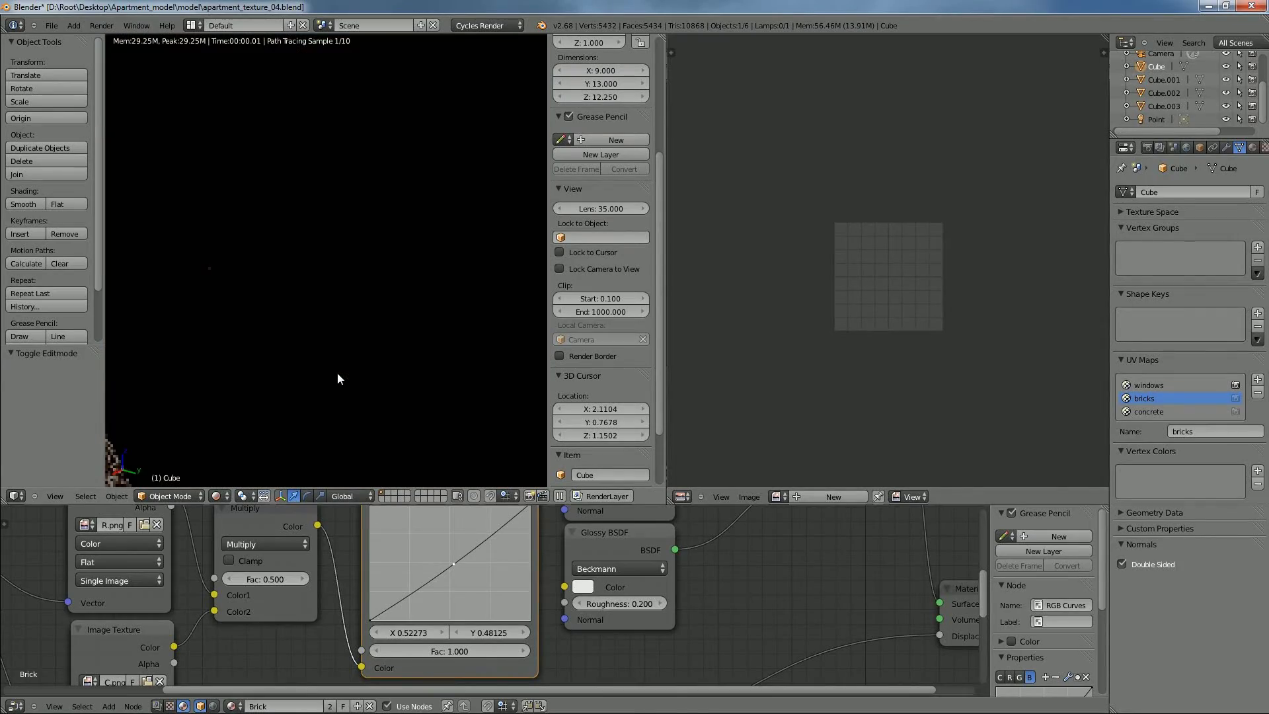
{"action": "scroll", "coordinate": [362, 383], "scroll_direction": "up", "scroll_amount": 5}
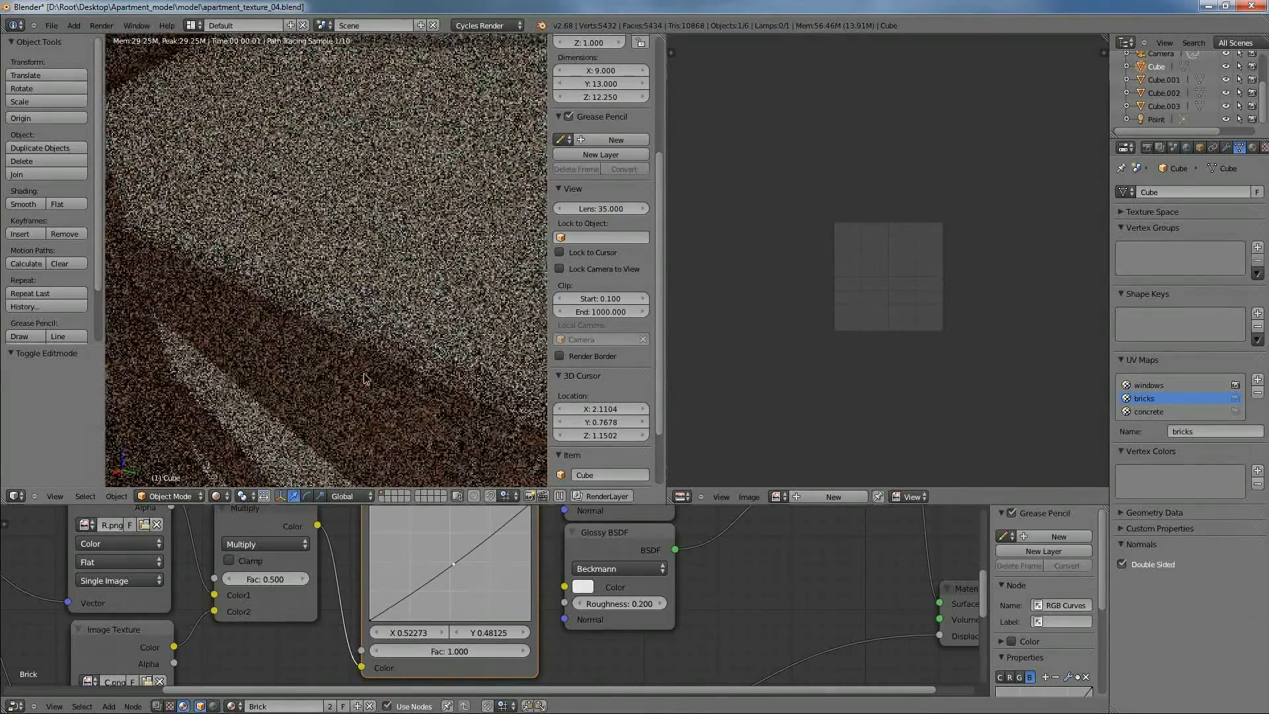
{"action": "middle_click_drag", "start_coordinate": [398, 372], "coordinate": [304, 354]}
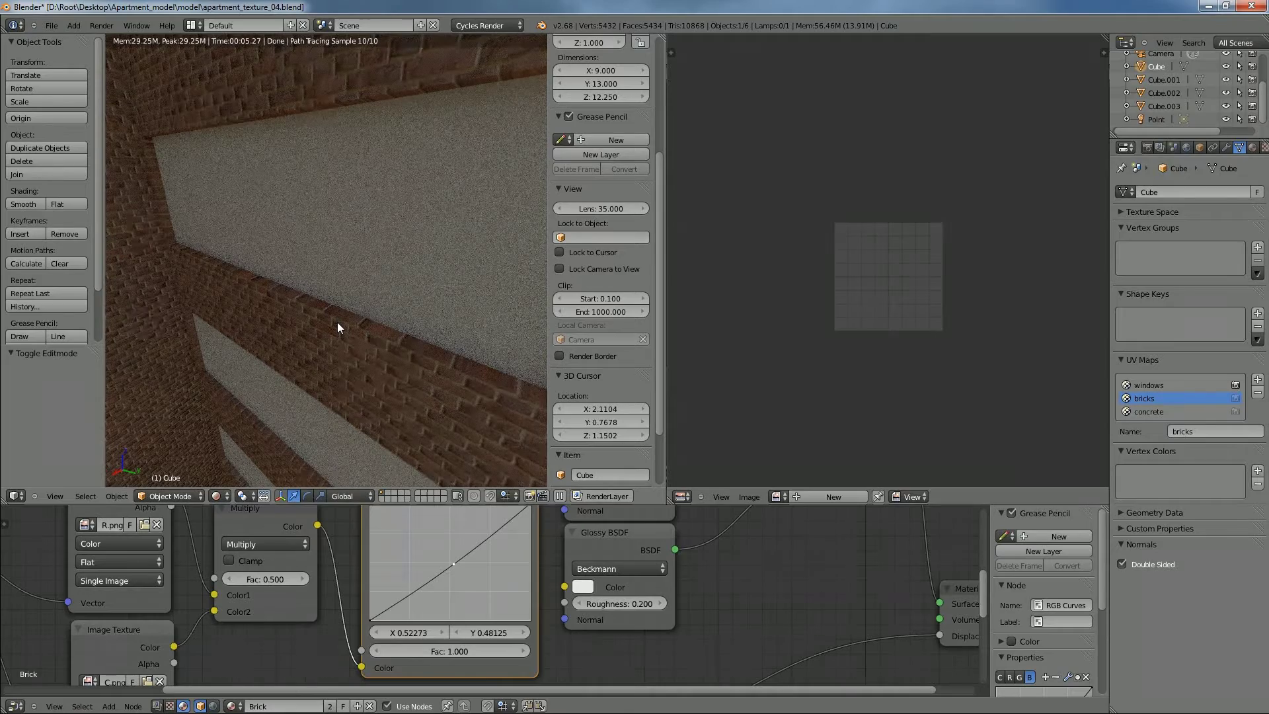
{"action": "scroll", "coordinate": [392, 370], "scroll_direction": "up", "scroll_amount": 3}
{"action": "middle_click_drag", "start_coordinate": [388, 371], "coordinate": [383, 276]}
{"action": "scroll", "coordinate": [383, 277], "scroll_direction": "down", "scroll_amount": 4}
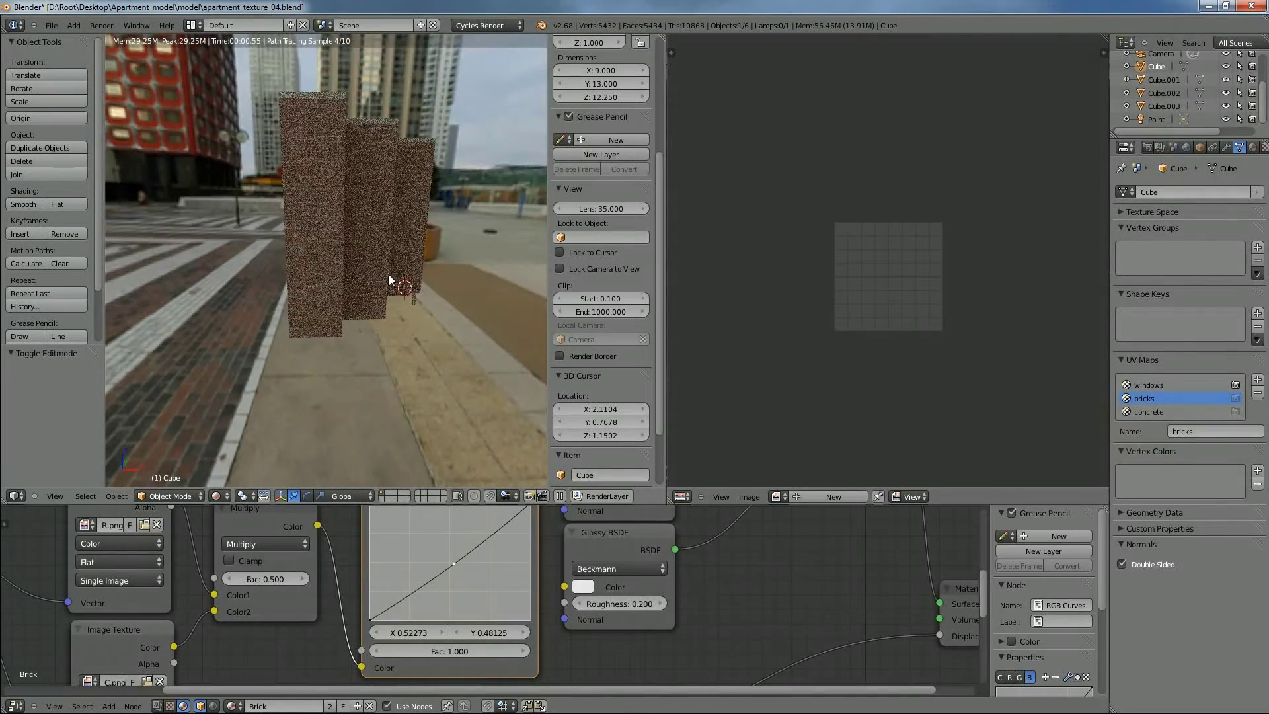
Save the scene over the existing apartment_texture_04.blend
{"action": "scroll", "coordinate": [388, 275], "scroll_direction": "down", "scroll_amount": 3}
{"action": "middle_click_drag", "start_coordinate": [404, 288], "coordinate": [348, 280]}
{"action": "scroll", "coordinate": [348, 280], "scroll_direction": "up", "scroll_amount": 5}
{"action": "middle_click_drag", "start_coordinate": [464, 302], "coordinate": [435, 316]}
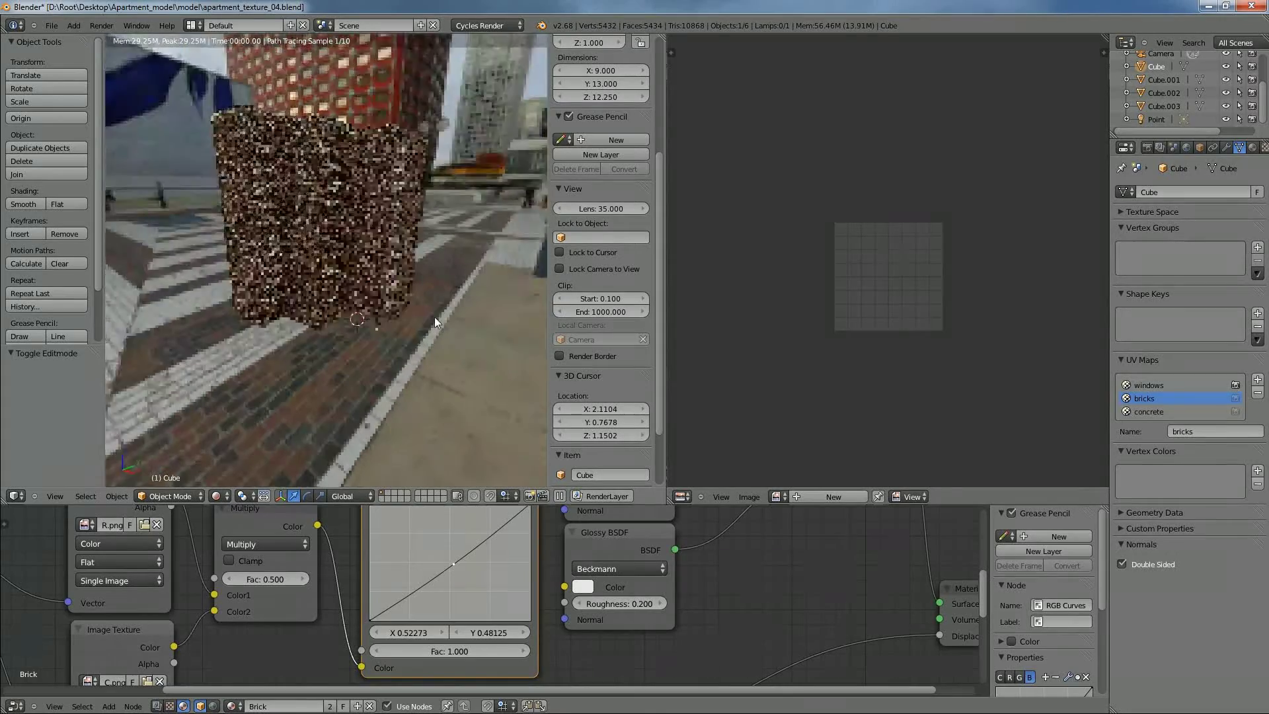
{"action": "scroll", "coordinate": [434, 316], "scroll_direction": "down", "scroll_amount": 2}
{"action": "scroll", "coordinate": [423, 309], "scroll_direction": "up", "scroll_amount": 8}
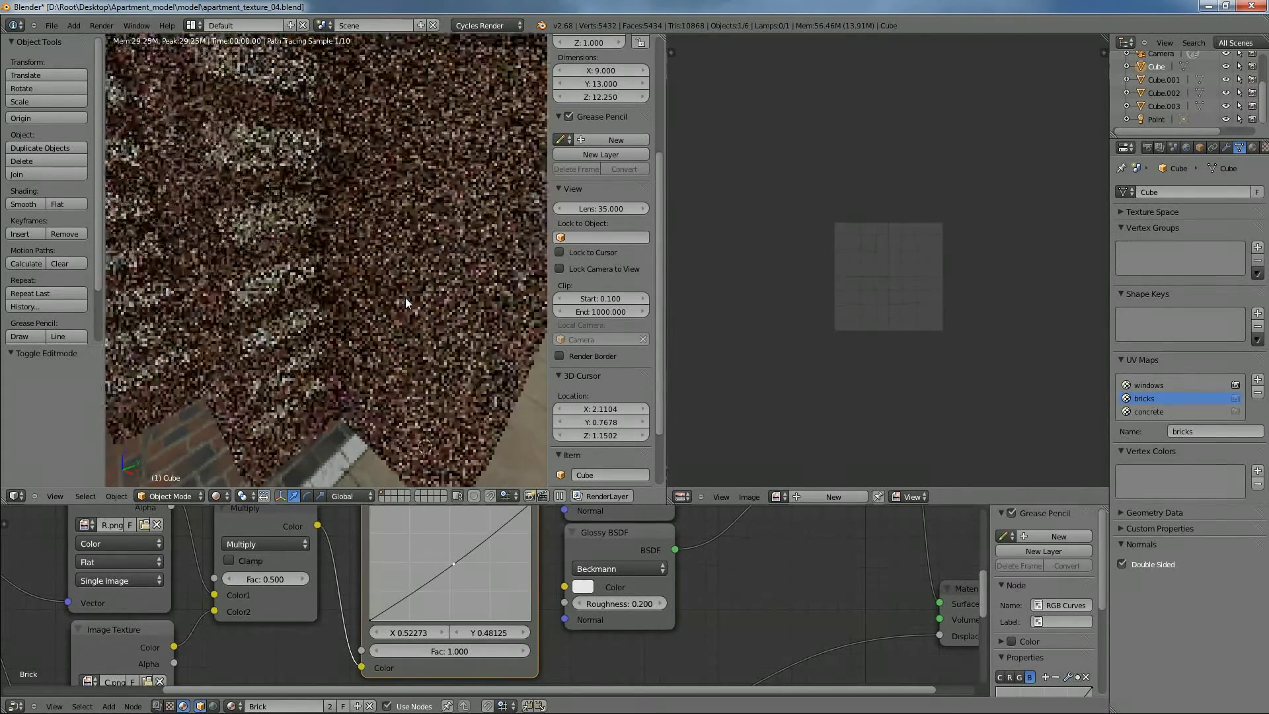
{"action": "middle_click_drag", "start_coordinate": [298, 284], "coordinate": [395, 316]}
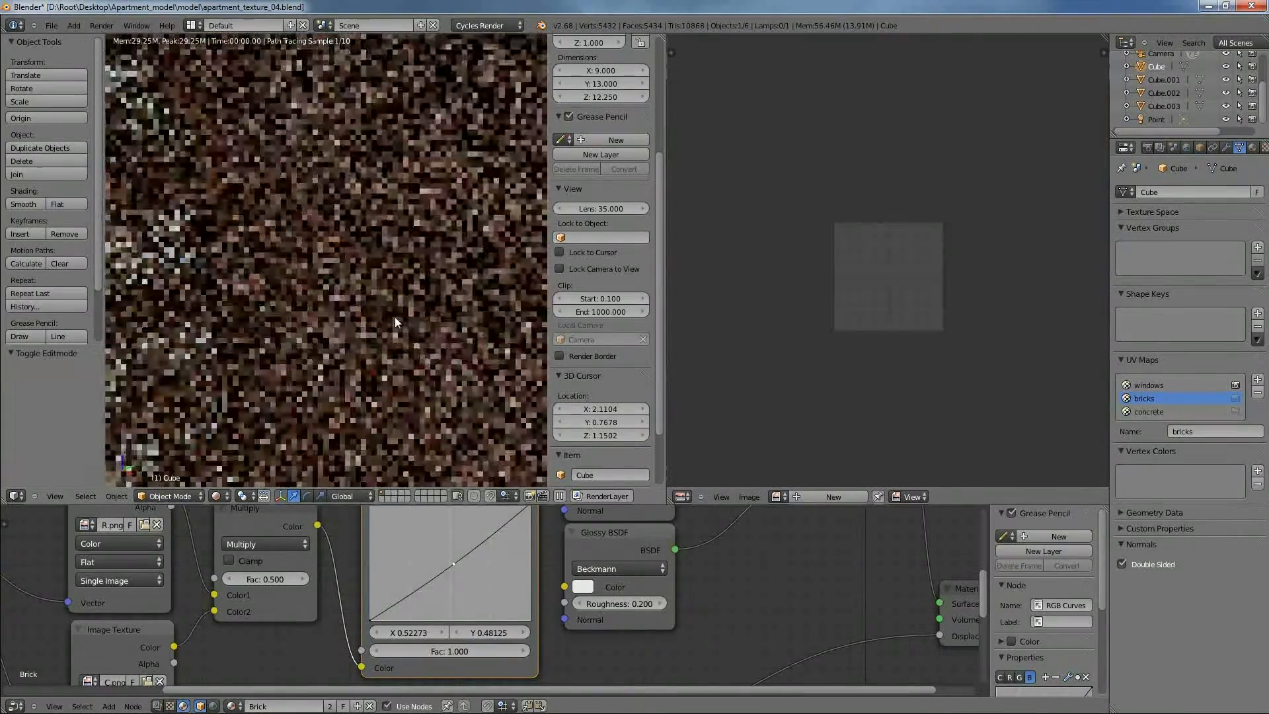
{"action": "scroll", "coordinate": [317, 280], "scroll_direction": "down", "scroll_amount": 6}
{"action": "middle_click_drag", "start_coordinate": [479, 301], "coordinate": [416, 319]}
{"action": "key", "text": "ctrl+s"}
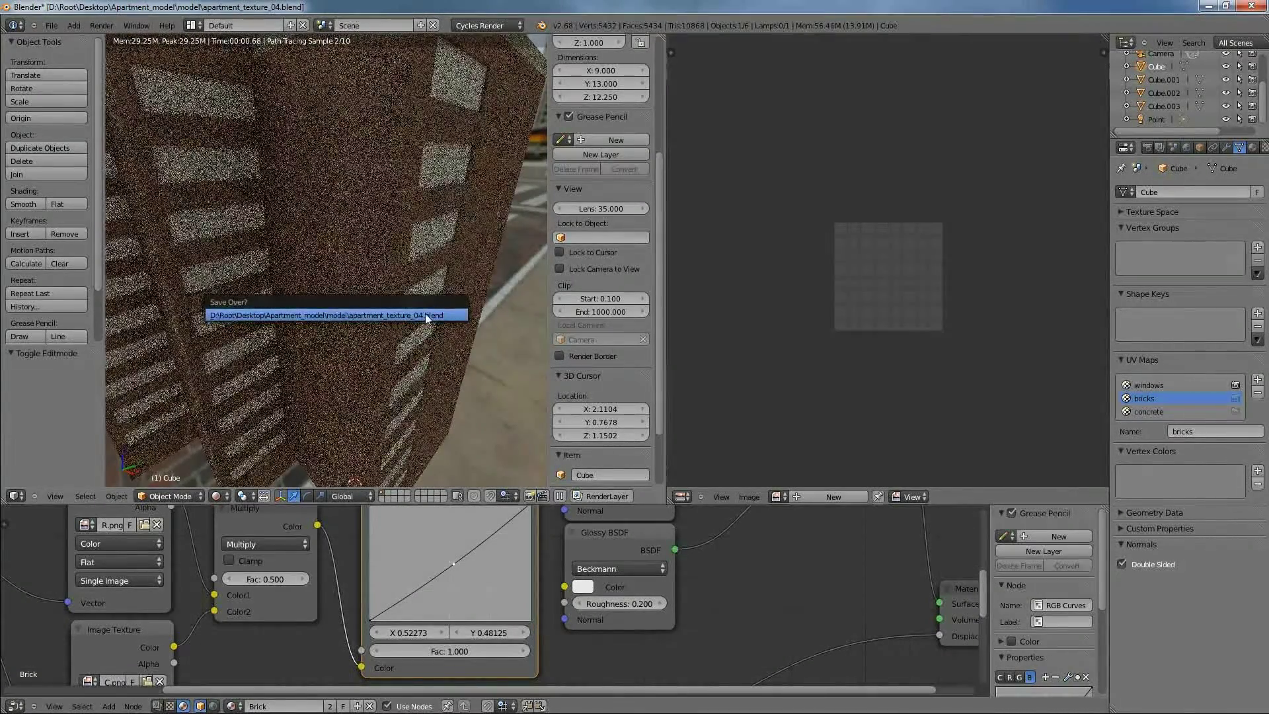
{"action": "left_click", "coordinate": [426, 314]}
Inspect the brick rows directly beneath an upper window up close in the rendered view
{"action": "scroll", "coordinate": [419, 299], "scroll_direction": "down", "scroll_amount": 6}
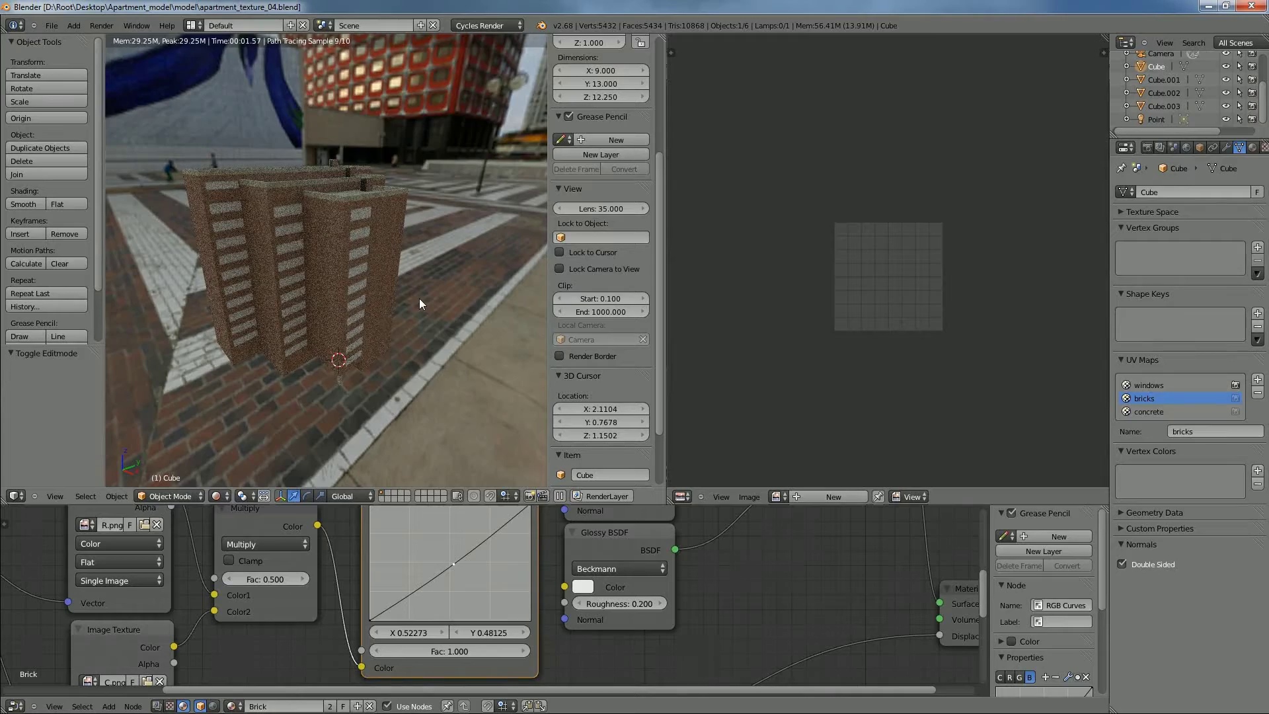
{"action": "scroll", "coordinate": [371, 271], "scroll_direction": "up", "scroll_amount": 2}
{"action": "middle_click_drag", "start_coordinate": [424, 299], "coordinate": [408, 271]}
{"action": "scroll", "coordinate": [399, 308], "scroll_direction": "up", "scroll_amount": 4}
{"action": "scroll", "coordinate": [398, 308], "scroll_direction": "up", "scroll_amount": 3}
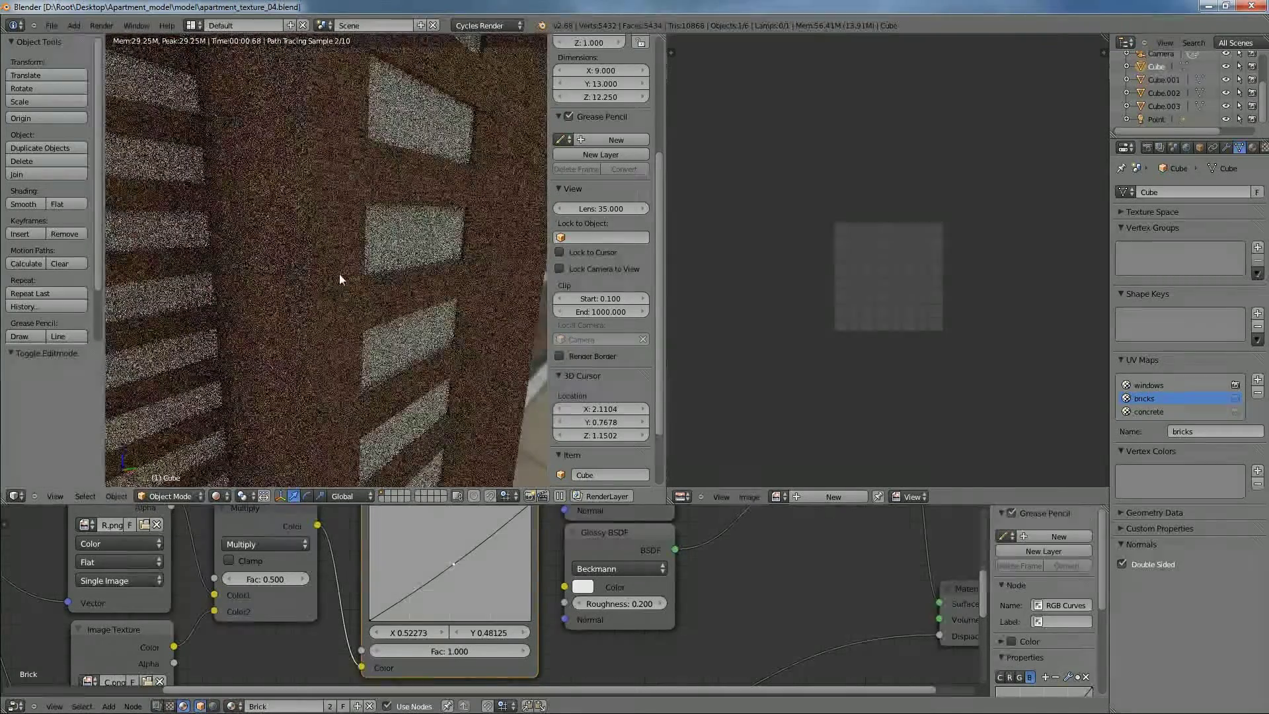
{"action": "middle_click_drag", "start_coordinate": [407, 223], "coordinate": [284, 328]}
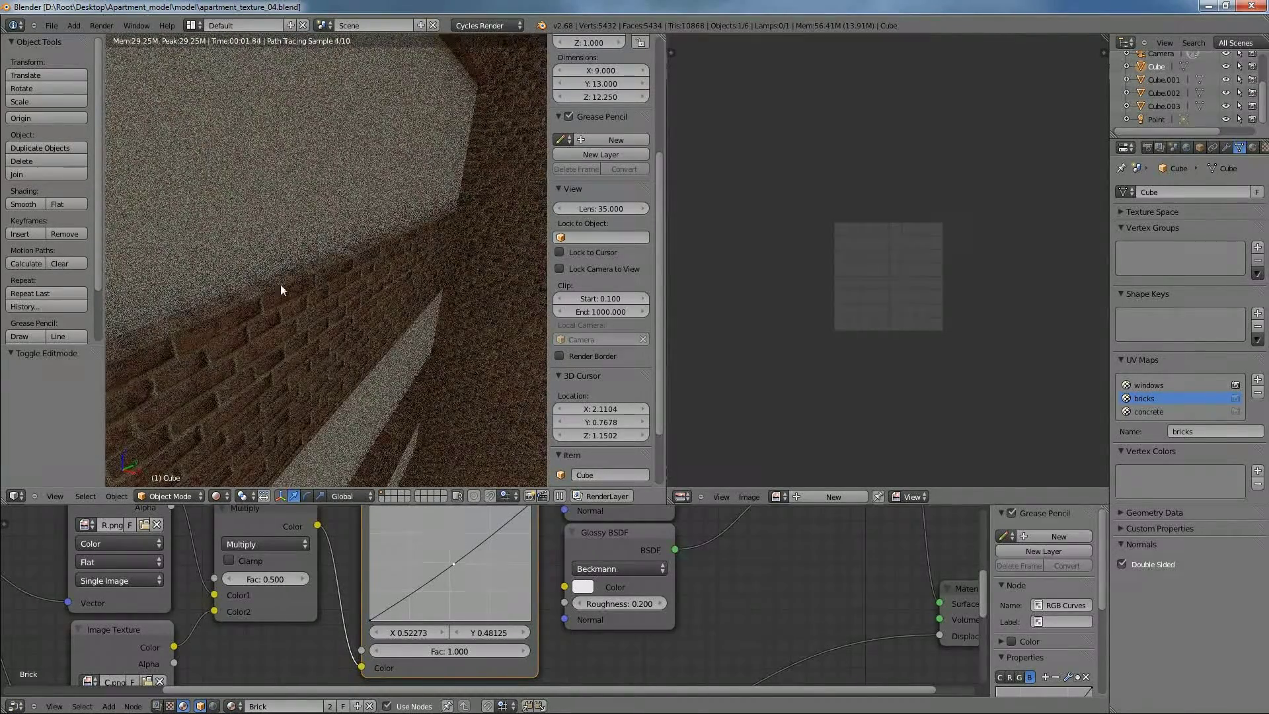
{"action": "middle_click_drag", "start_coordinate": [156, 326], "coordinate": [390, 323]}
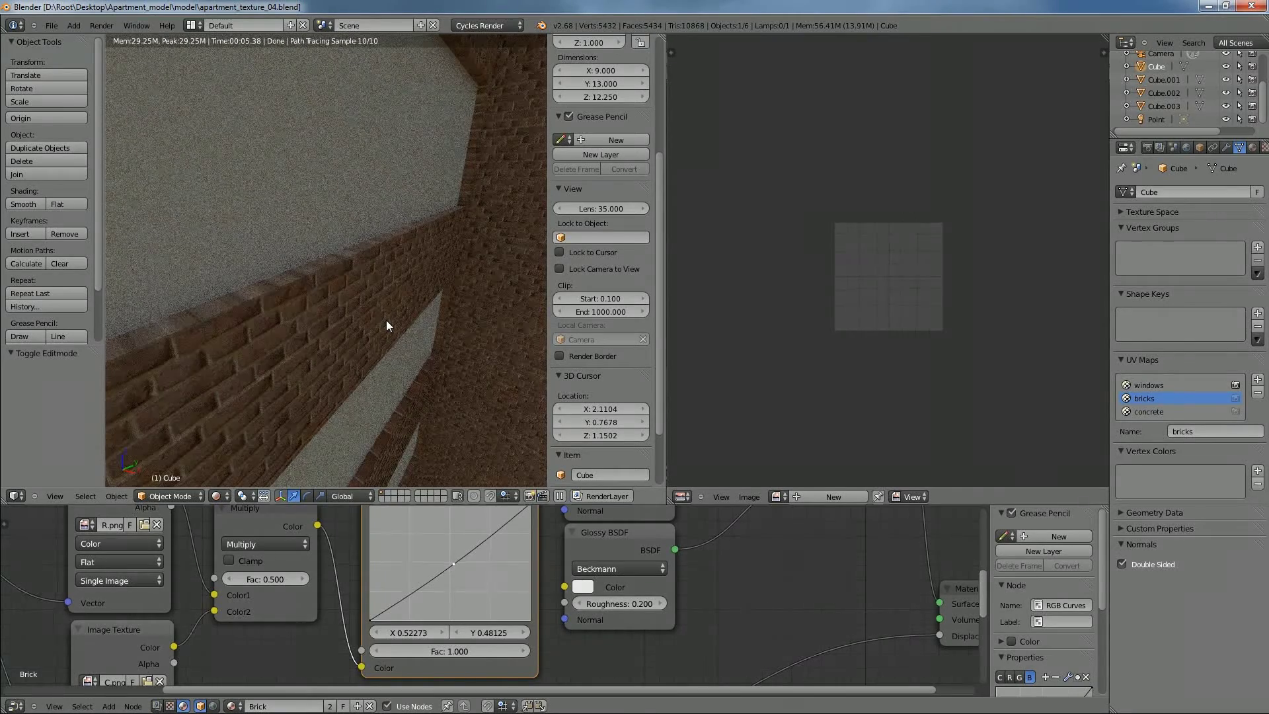
Bring the whole building back into view and save over the current blend file again
{"action": "scroll", "coordinate": [386, 320], "scroll_direction": "down", "scroll_amount": 12}
{"action": "middle_click_drag", "start_coordinate": [418, 288], "coordinate": [368, 304]}
{"action": "key", "text": "ctrl+s"}
{"action": "left_click", "coordinate": [360, 288]}
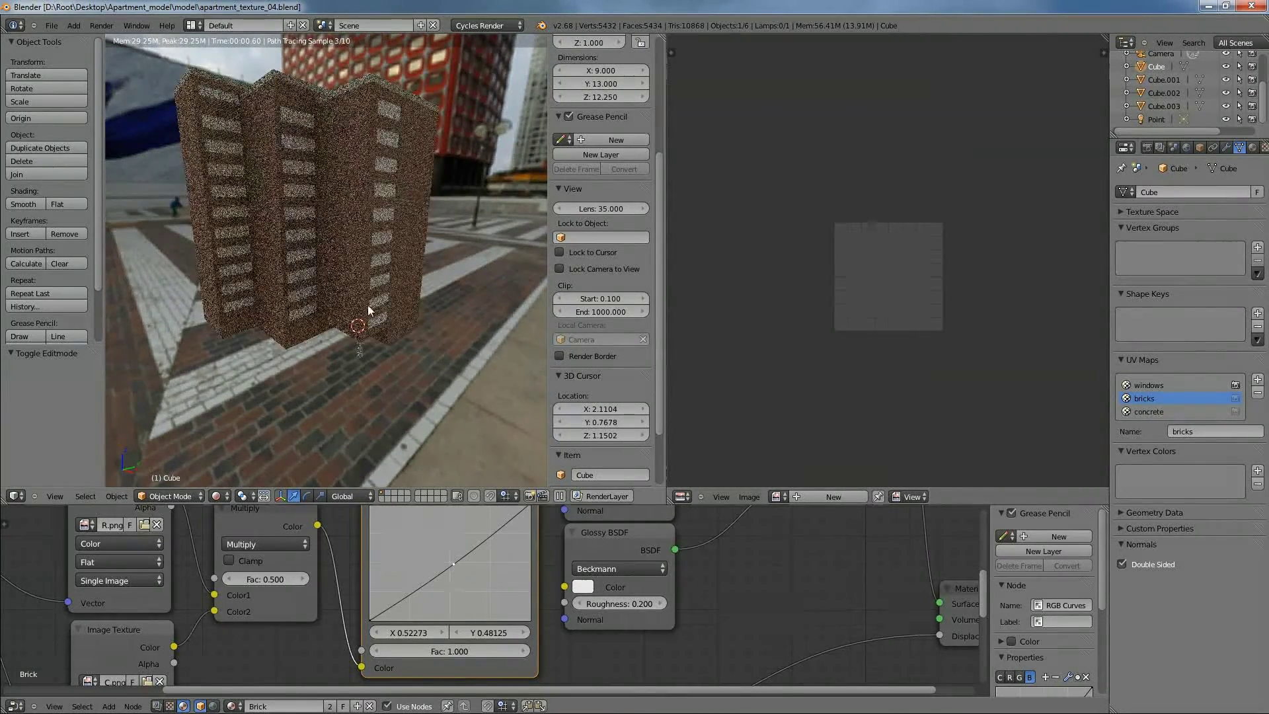
Bring up the building's Glass material and look over its window faces
{"action": "left_click", "coordinate": [1253, 146]}
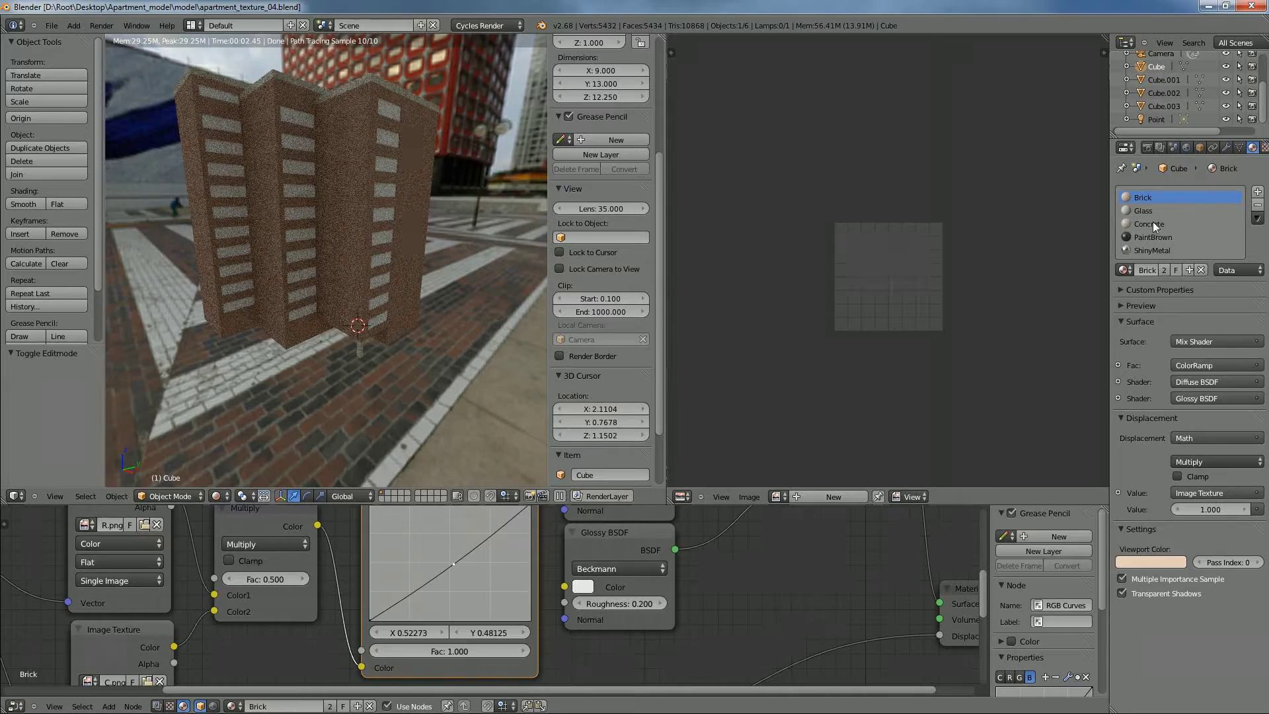
{"action": "left_click", "coordinate": [1147, 211]}
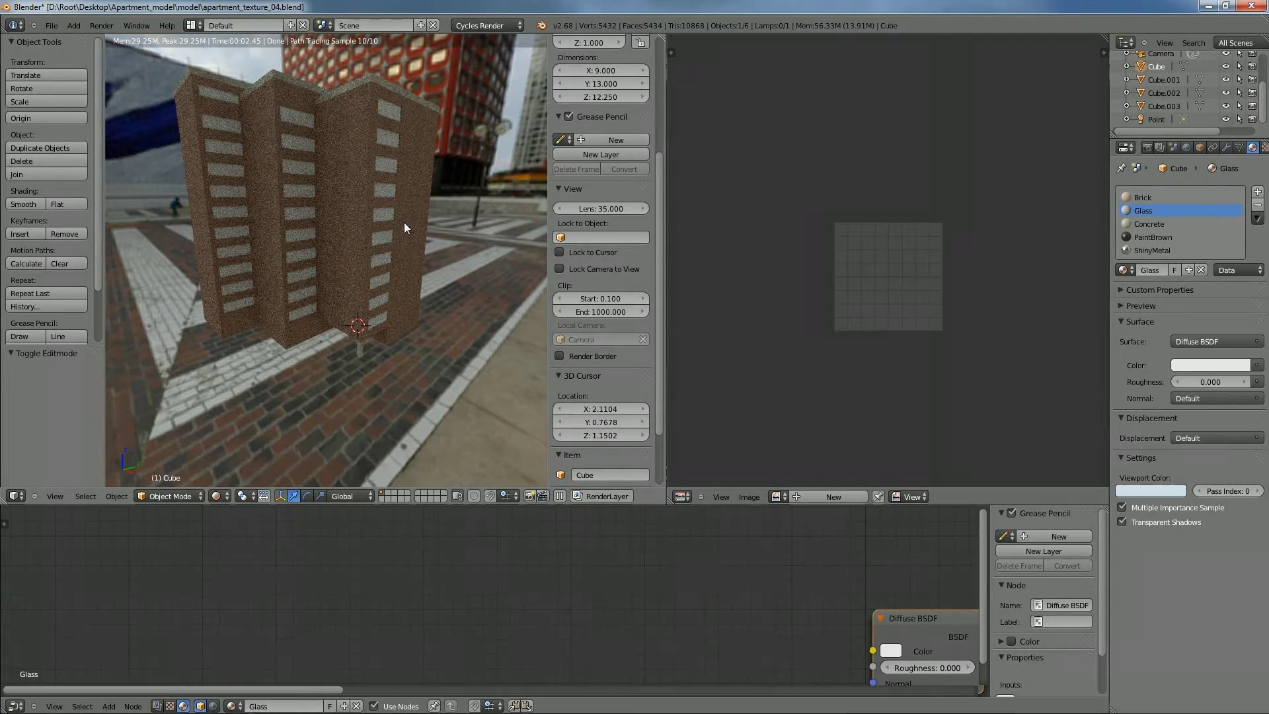
{"action": "middle_click_drag", "start_coordinate": [405, 150], "coordinate": [338, 245]}
{"action": "scroll", "coordinate": [345, 208], "scroll_direction": "up", "scroll_amount": 5}
{"action": "scroll", "coordinate": [323, 259], "scroll_direction": "up", "scroll_amount": 3}
{"action": "scroll", "coordinate": [334, 246], "scroll_direction": "down", "scroll_amount": 3}
{"action": "scroll", "coordinate": [335, 250], "scroll_direction": "up", "scroll_amount": 3}
{"action": "scroll", "coordinate": [338, 246], "scroll_direction": "down", "scroll_amount": 4}
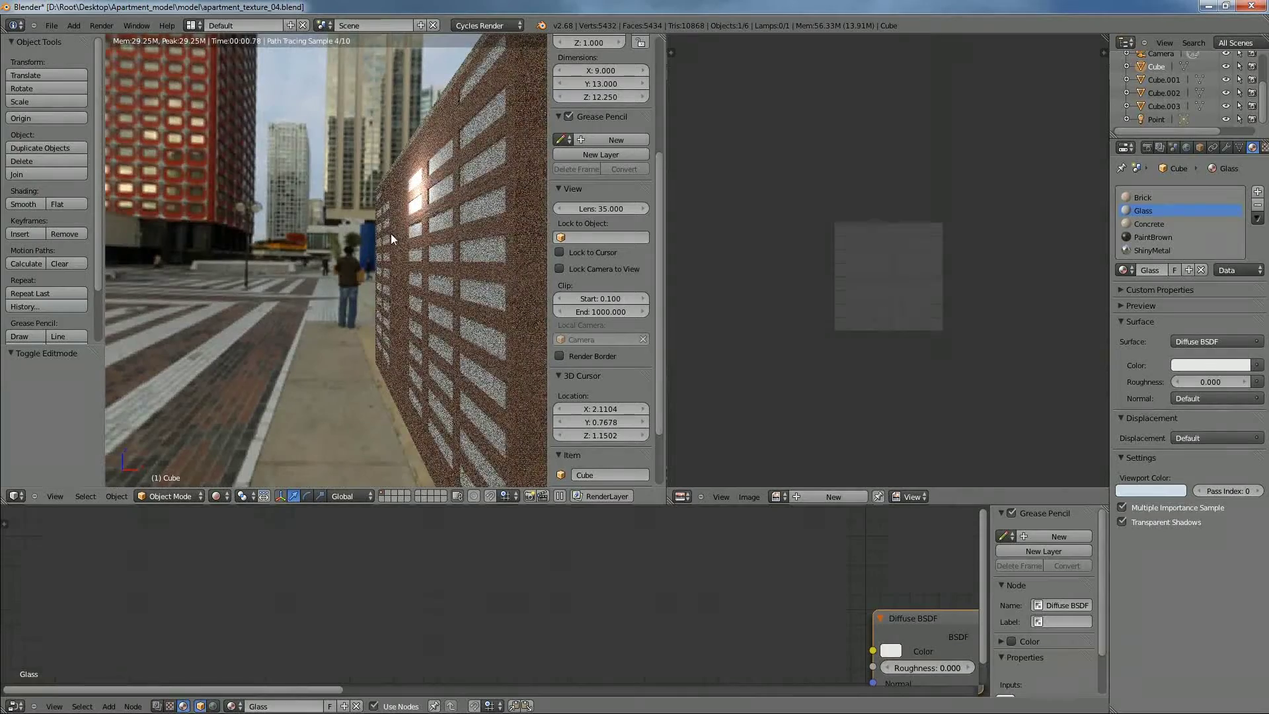
Select the brick rooftop block in the right side view and enter Edit Mode on its mesh
{"action": "key", "text": "KP_1"}
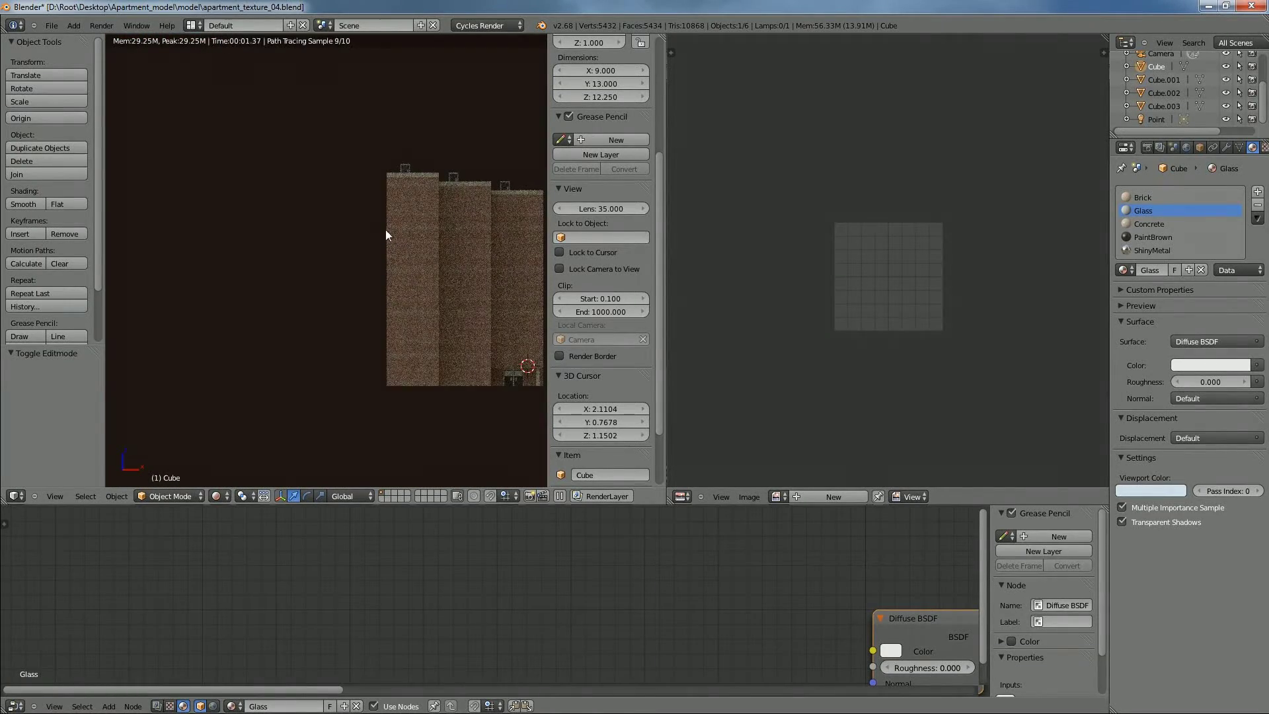
{"action": "key", "text": "KP_3"}
{"action": "scroll", "coordinate": [351, 196], "scroll_direction": "up", "scroll_amount": 6}
{"action": "middle_click_drag", "start_coordinate": [390, 132], "coordinate": [335, 303], "text": "shift"}
{"action": "scroll", "coordinate": [335, 303], "scroll_direction": "up", "scroll_amount": 4}
{"action": "middle_click_drag", "start_coordinate": [375, 150], "coordinate": [366, 265], "text": "shift"}
{"action": "scroll", "coordinate": [367, 264], "scroll_direction": "up", "scroll_amount": 5}
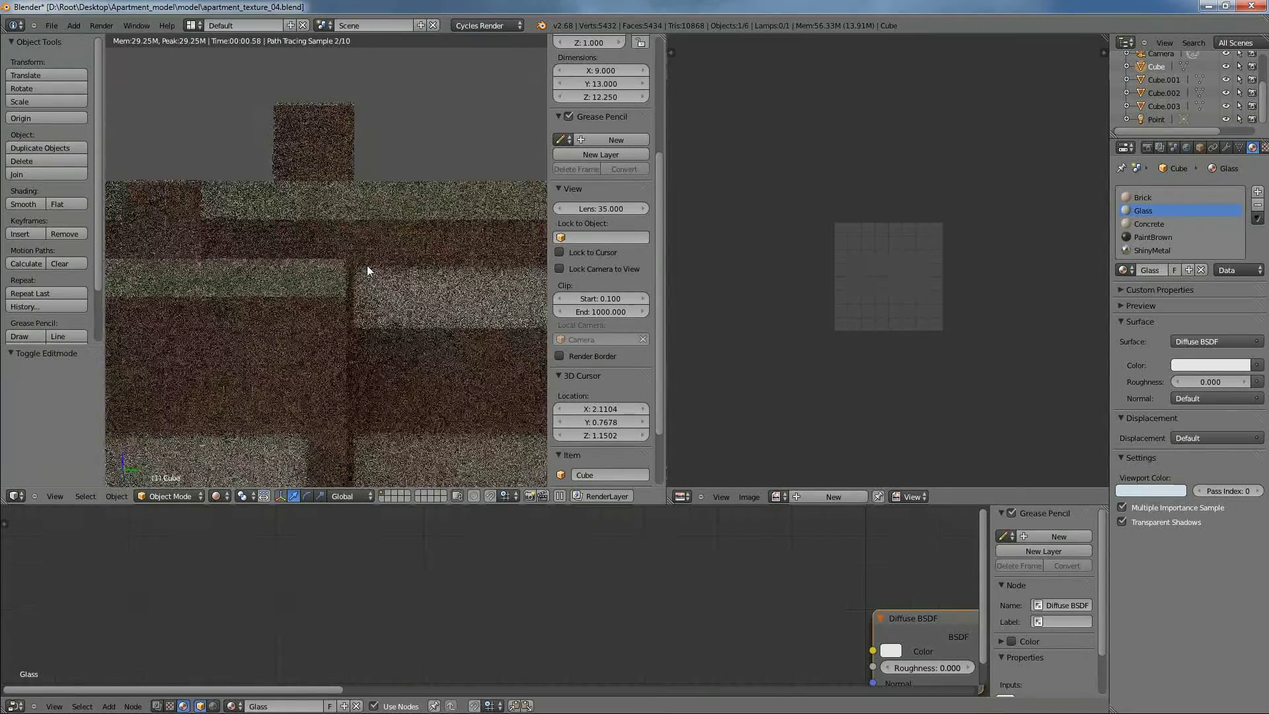
{"action": "middle_click_drag", "start_coordinate": [358, 172], "coordinate": [360, 277], "text": "shift"}
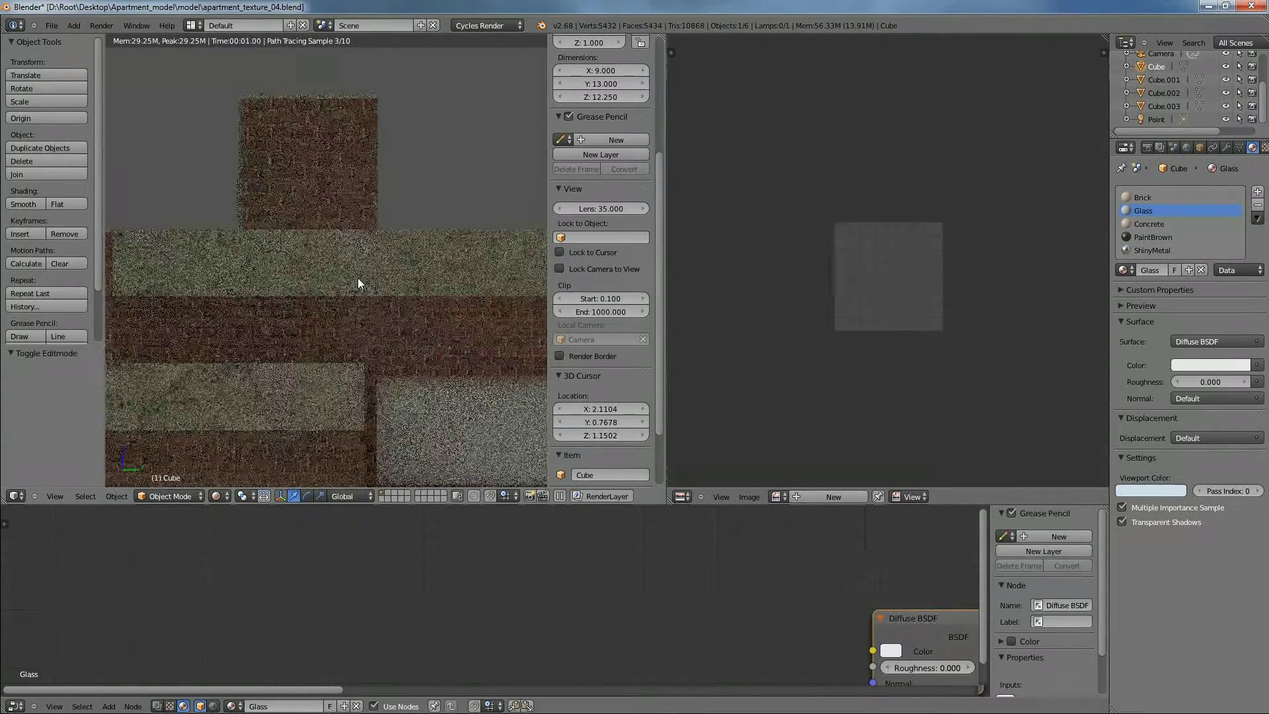
{"action": "right_click", "coordinate": [315, 139]}
{"action": "key", "text": "Tab"}
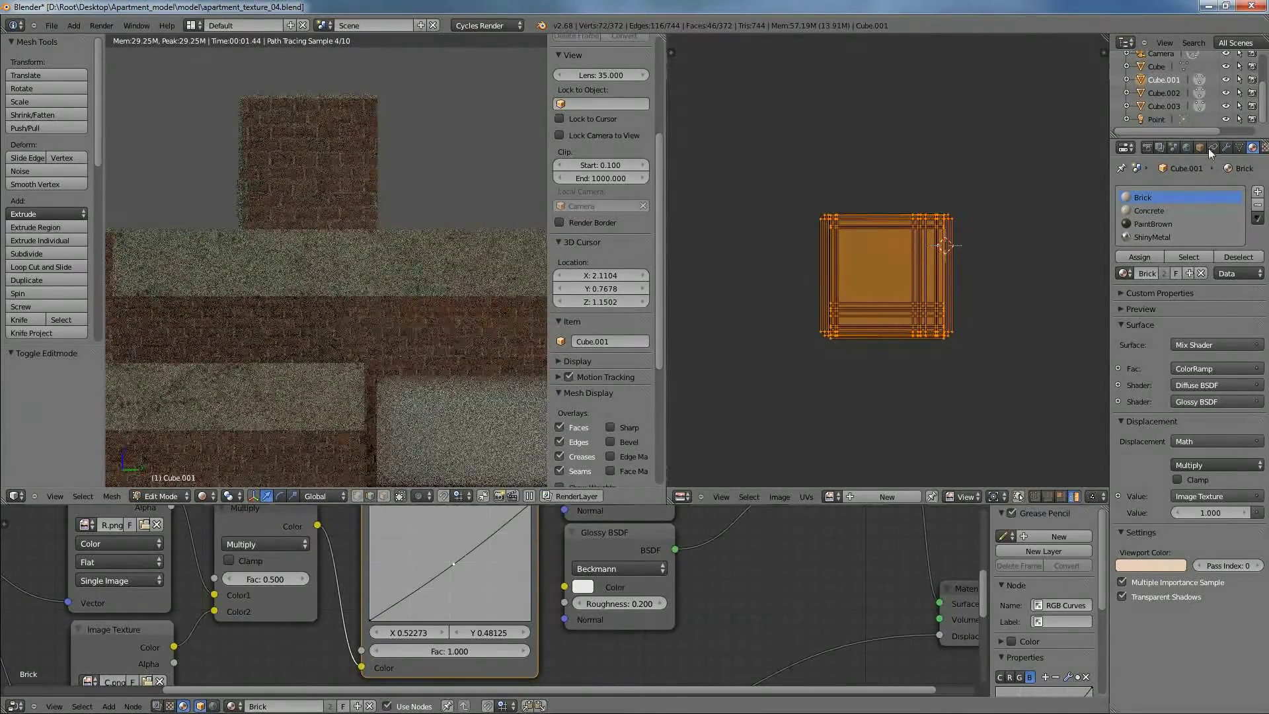
Check the rooftop block's active UV map, clear the mesh selection and select all Brick faces in wireframe shading
{"action": "left_click", "coordinate": [1241, 148]}
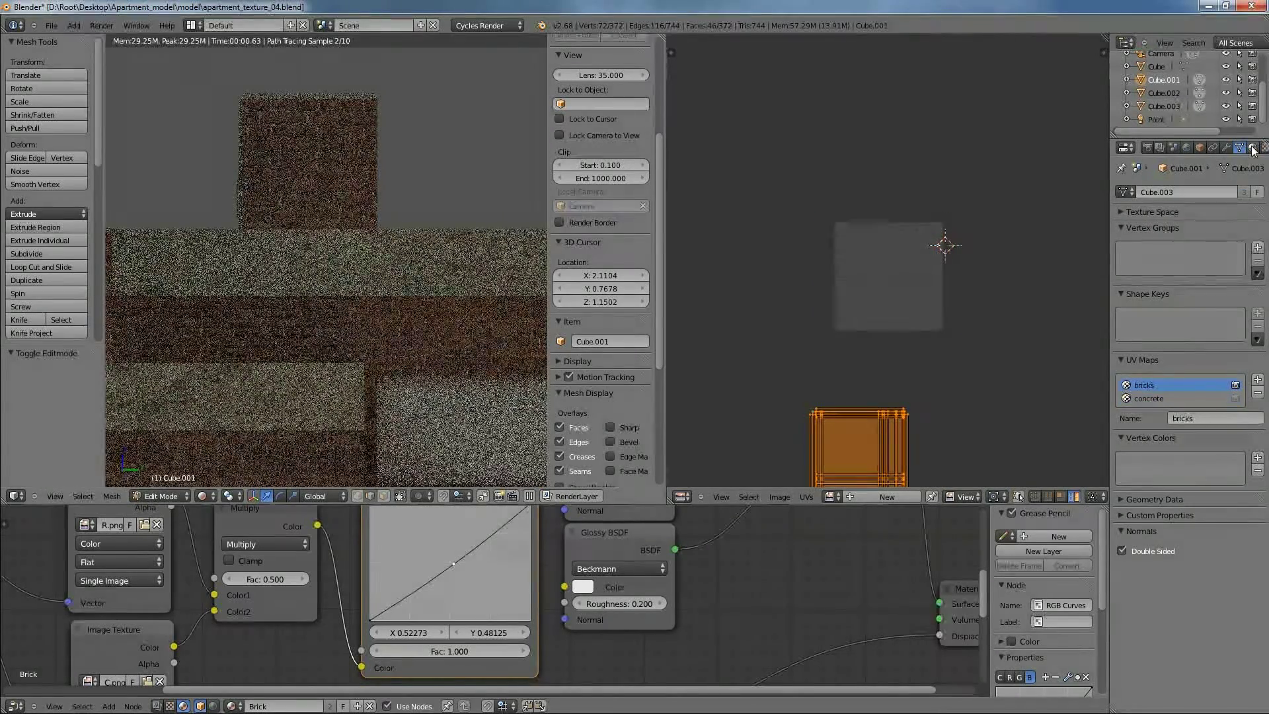
{"action": "left_click", "coordinate": [1253, 148]}
{"action": "key", "text": "a"}
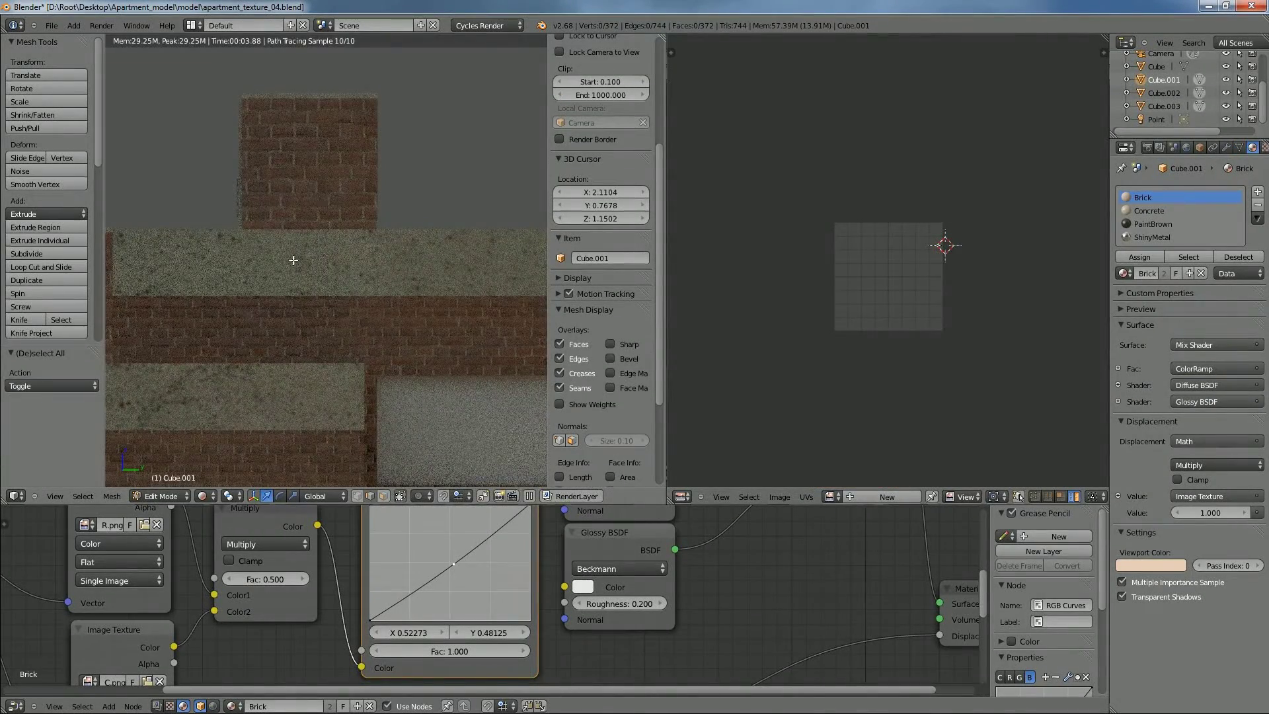
{"action": "key", "text": "z"}
{"action": "scroll", "coordinate": [319, 246], "scroll_direction": "down", "scroll_amount": 6}
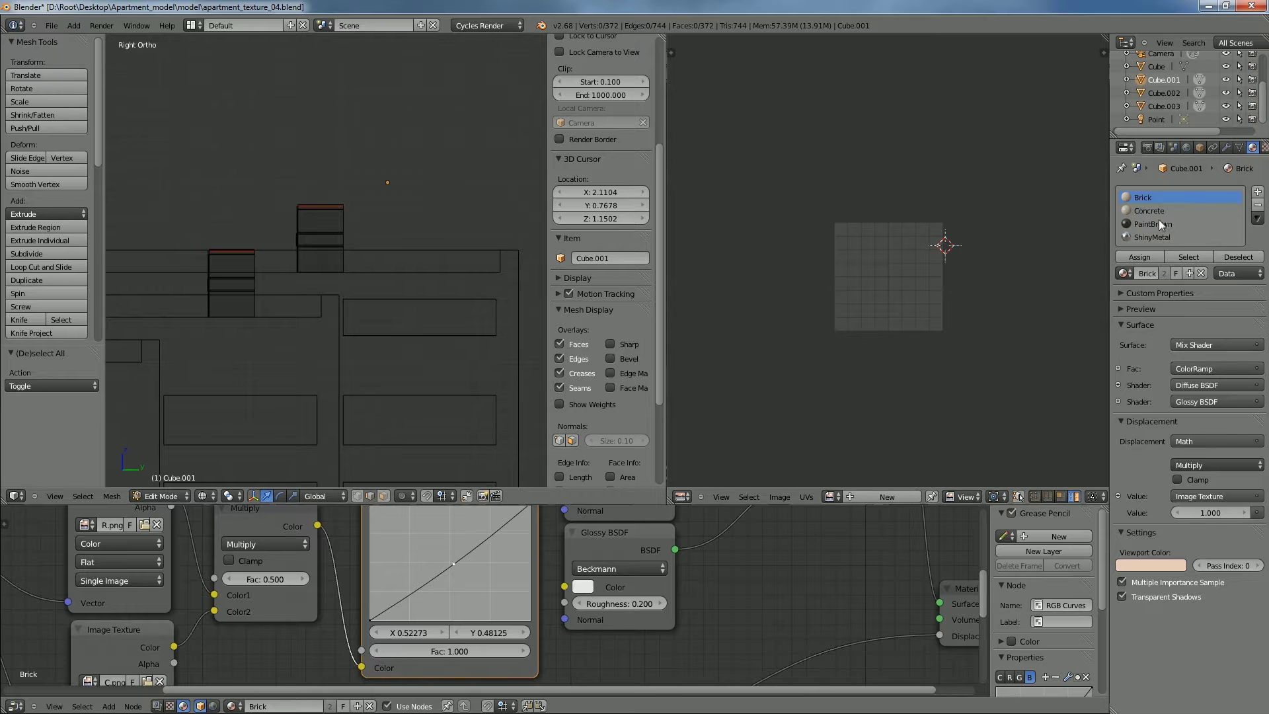
{"action": "left_click", "coordinate": [1189, 257]}
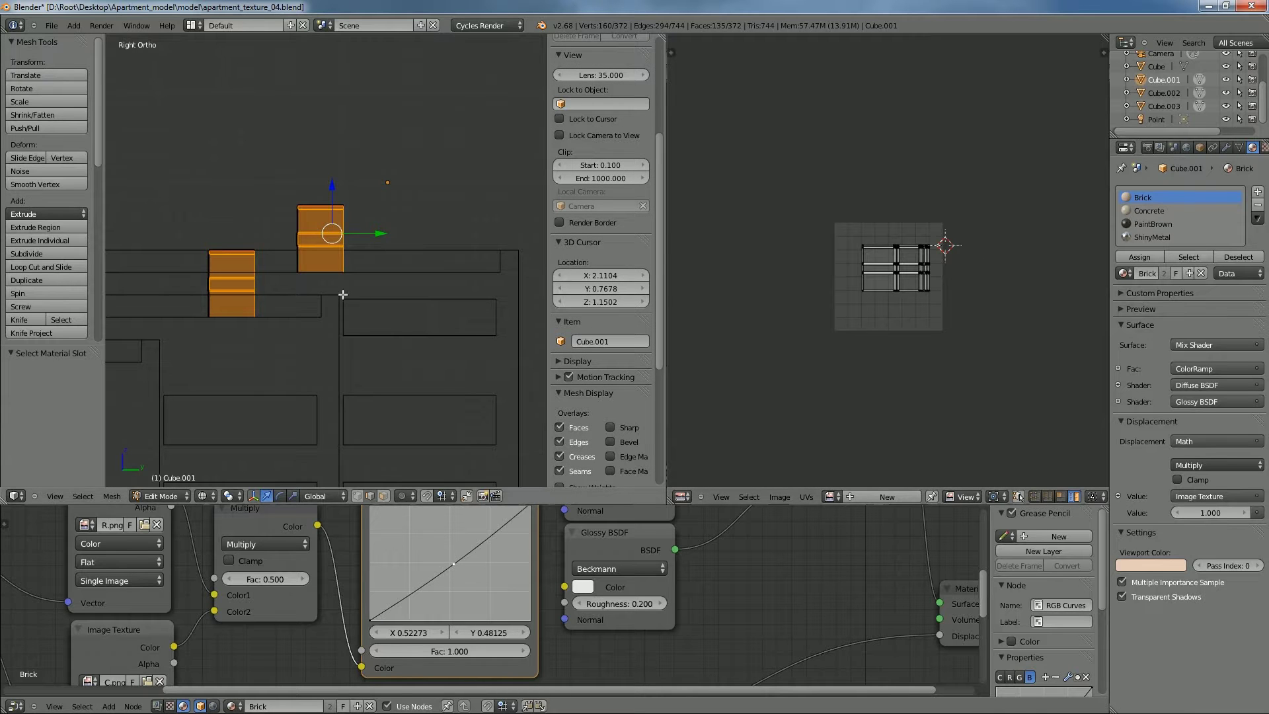
Scale all of the rooftop block's brick UVs up uniformly by about 1.26 and return to Object Mode
{"action": "scroll", "coordinate": [365, 251], "scroll_direction": "up", "scroll_amount": 6}
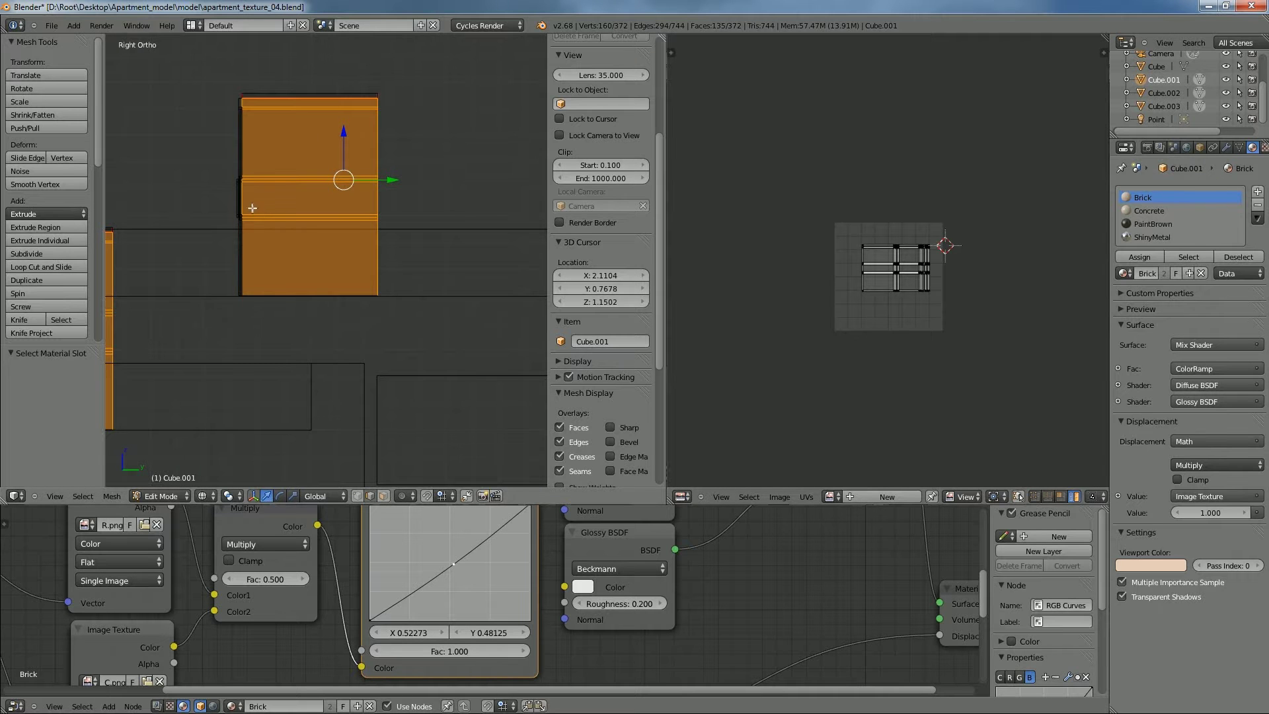
{"action": "key", "text": "Tab"}
{"action": "key", "text": "Tab"}
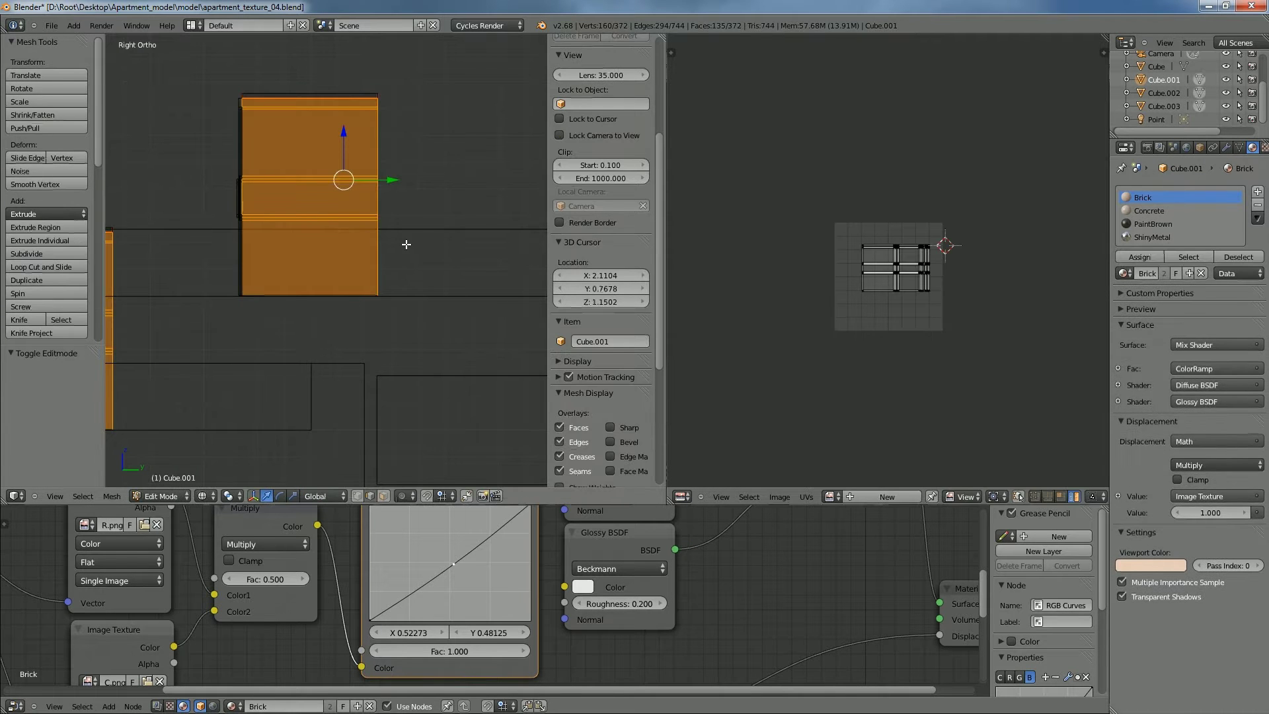
{"action": "key", "text": "a"}
{"action": "key", "text": "s"}
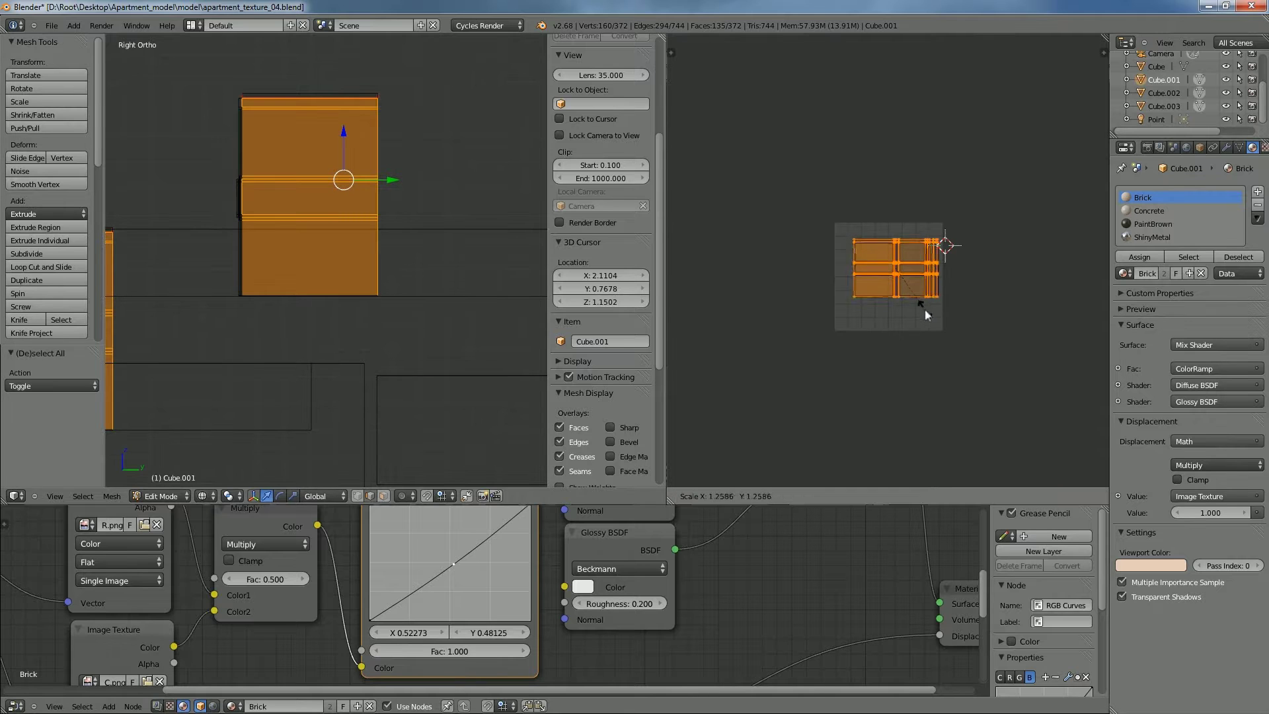
{"action": "left_click", "coordinate": [923, 316]}
{"action": "key", "text": "Tab"}
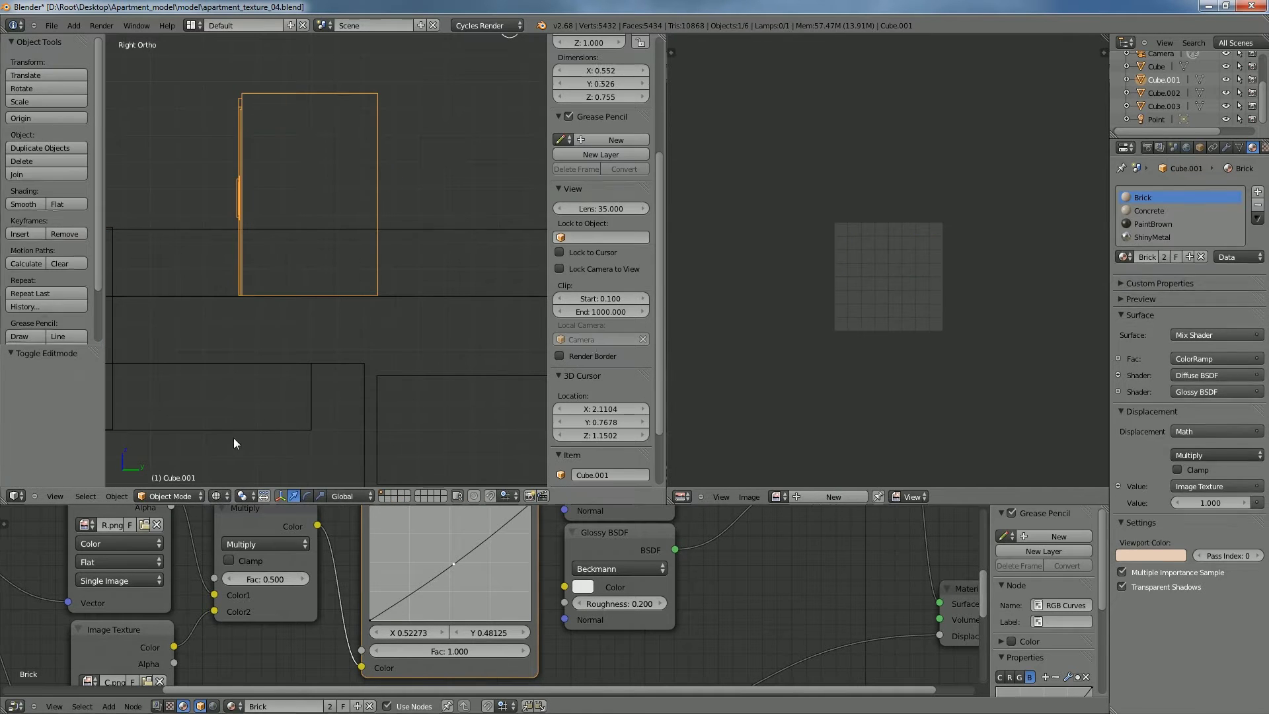
Switch the viewport to Rendered shading and review the rooftop blocks and building in perspective view
{"action": "left_click", "coordinate": [209, 496]}
{"action": "left_click", "coordinate": [236, 409]}
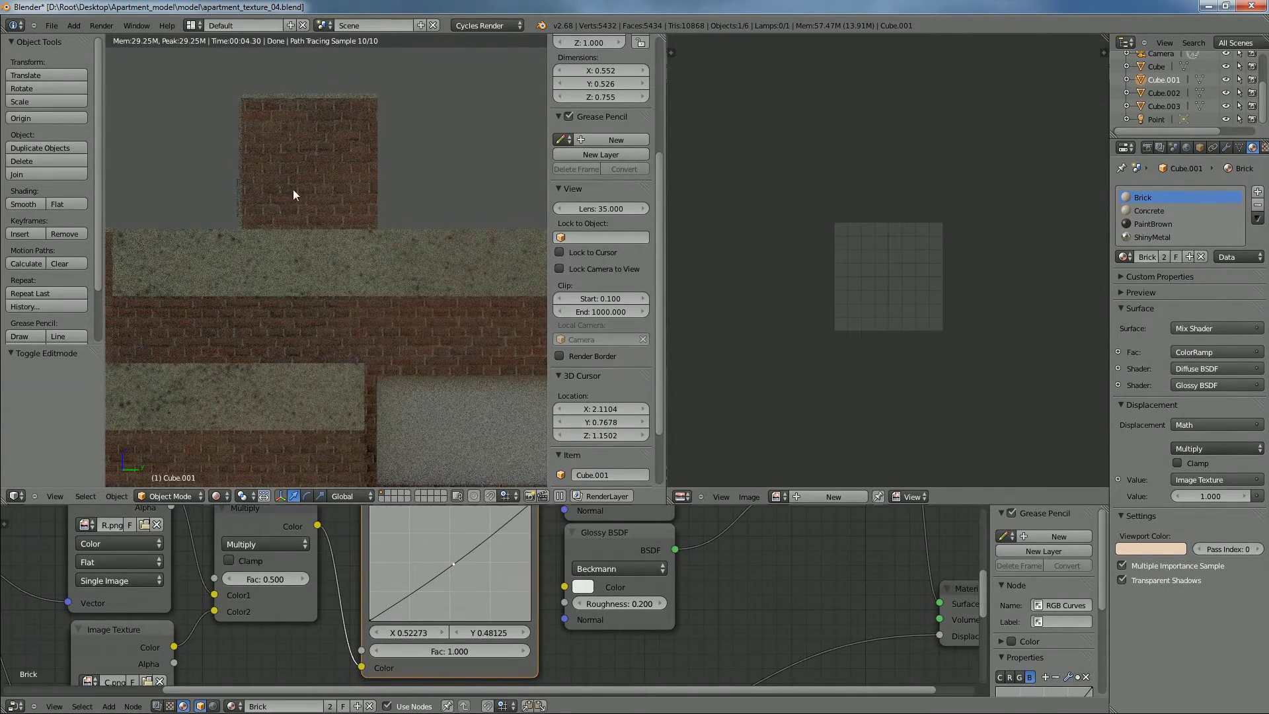
{"action": "scroll", "coordinate": [387, 323], "scroll_direction": "down", "scroll_amount": 9}
{"action": "middle_click_drag", "start_coordinate": [391, 292], "coordinate": [279, 262]}
{"action": "scroll", "coordinate": [354, 292], "scroll_direction": "down", "scroll_amount": 2}
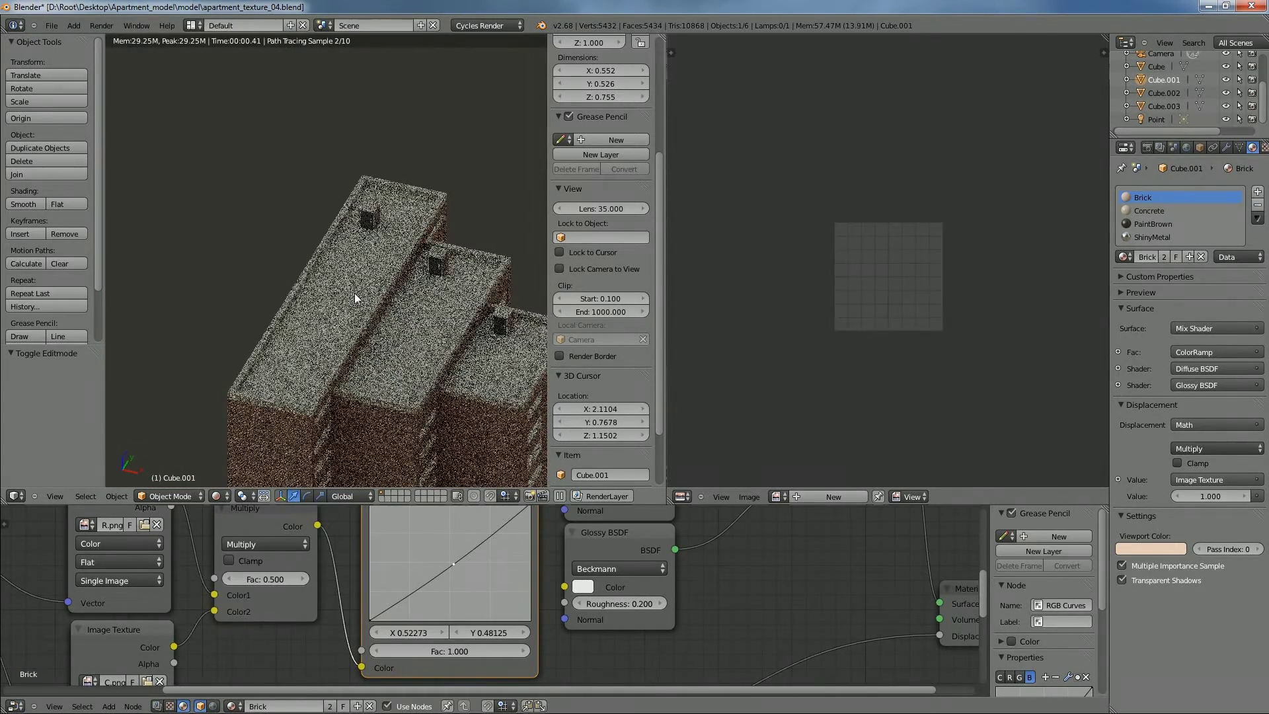
{"action": "key", "text": "KP_5"}
{"action": "middle_click_drag", "start_coordinate": [469, 376], "coordinate": [327, 332]}
{"action": "scroll", "coordinate": [471, 360], "scroll_direction": "down", "scroll_amount": 3}
{"action": "middle_click_drag", "start_coordinate": [369, 287], "coordinate": [417, 326]}
Save the scene as a new incremented file named apartment_texture_05.blend
{"action": "key", "text": "ctrl+shift+s"}
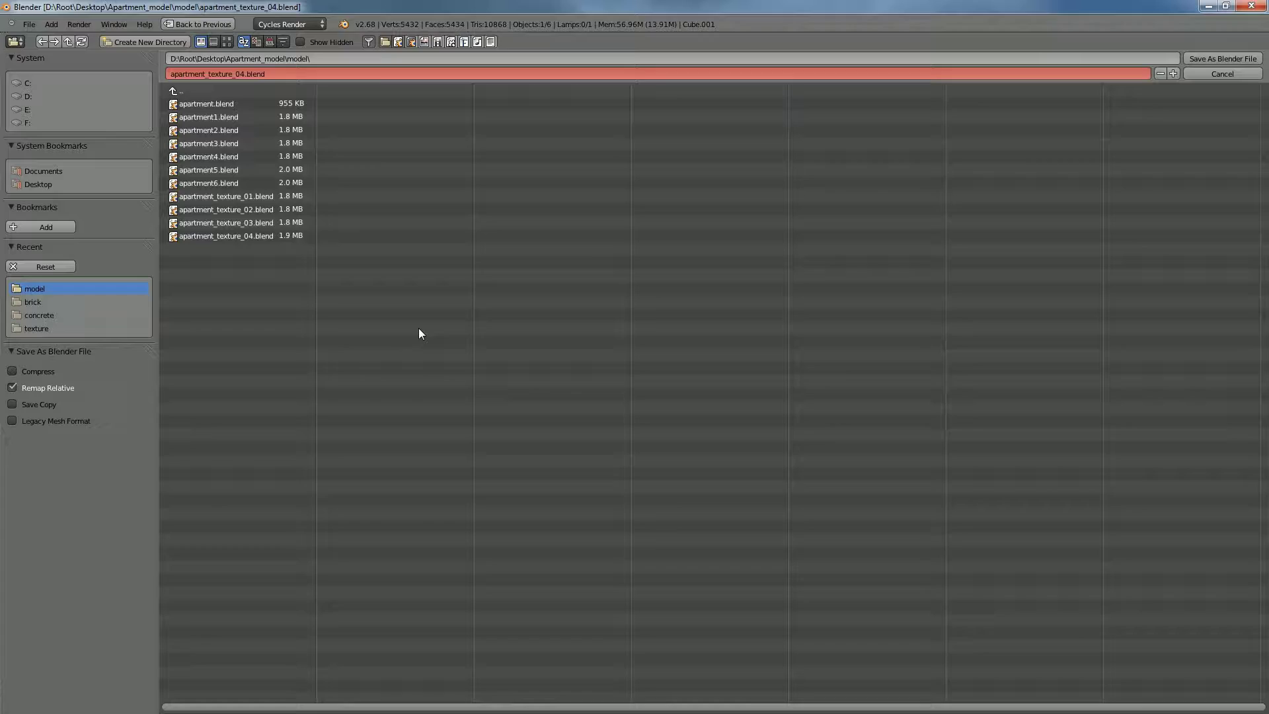
{"action": "key", "text": "KP_Add"}
{"action": "key", "text": "Return"}
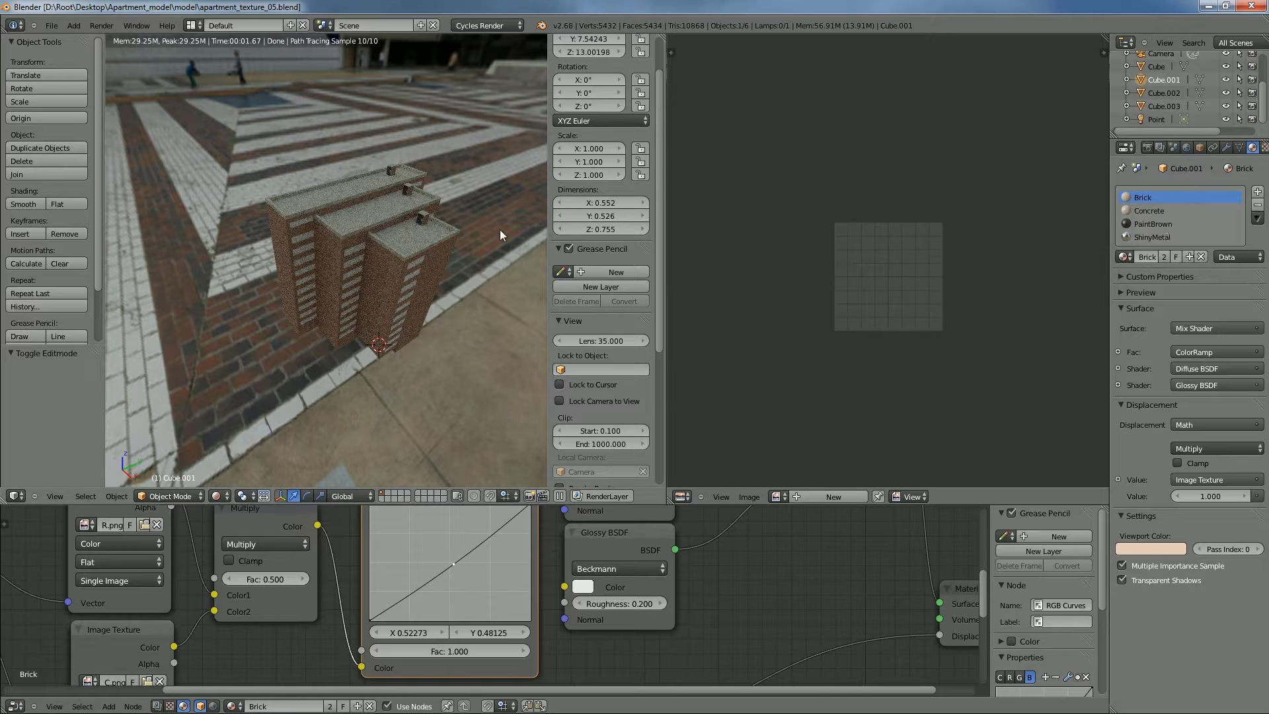
Select the main building, bring its Glass material nodes into view with the windows facing the viewport, and enlarge the node editor
{"action": "right_click", "coordinate": [426, 252]}
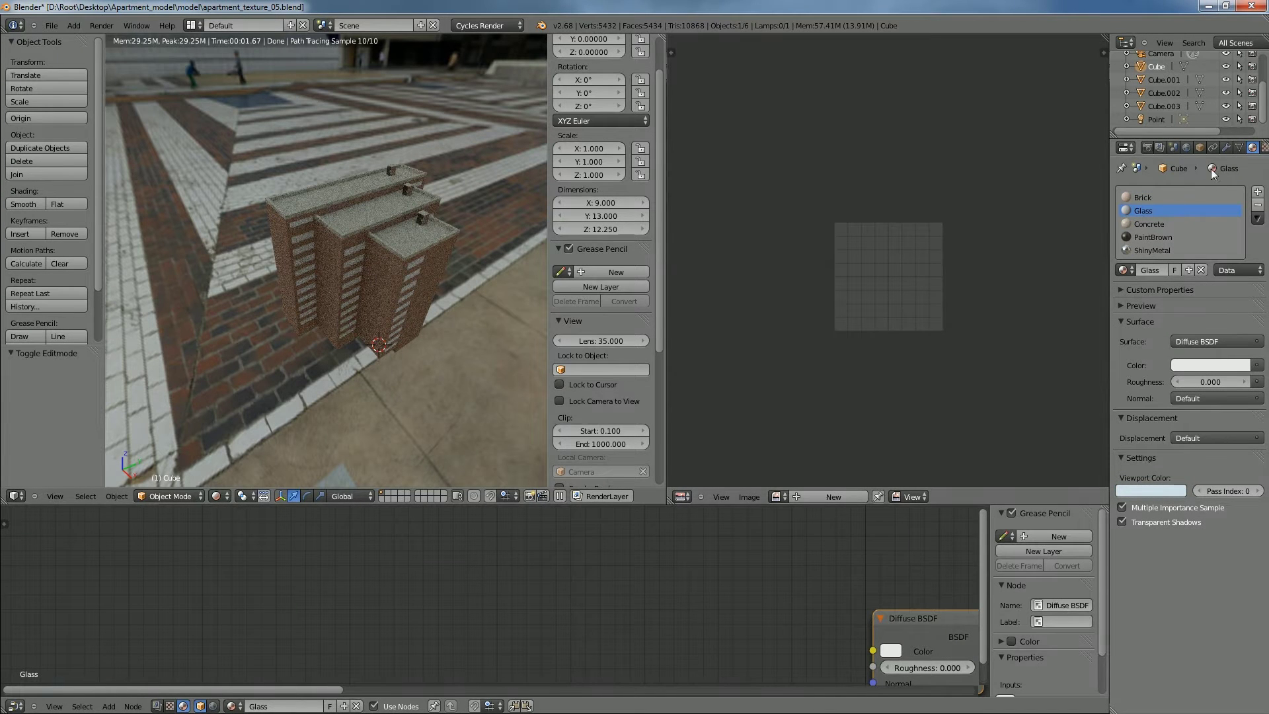
{"action": "key", "text": "Home"}
{"action": "scroll", "coordinate": [787, 597], "scroll_direction": "down", "scroll_amount": 2}
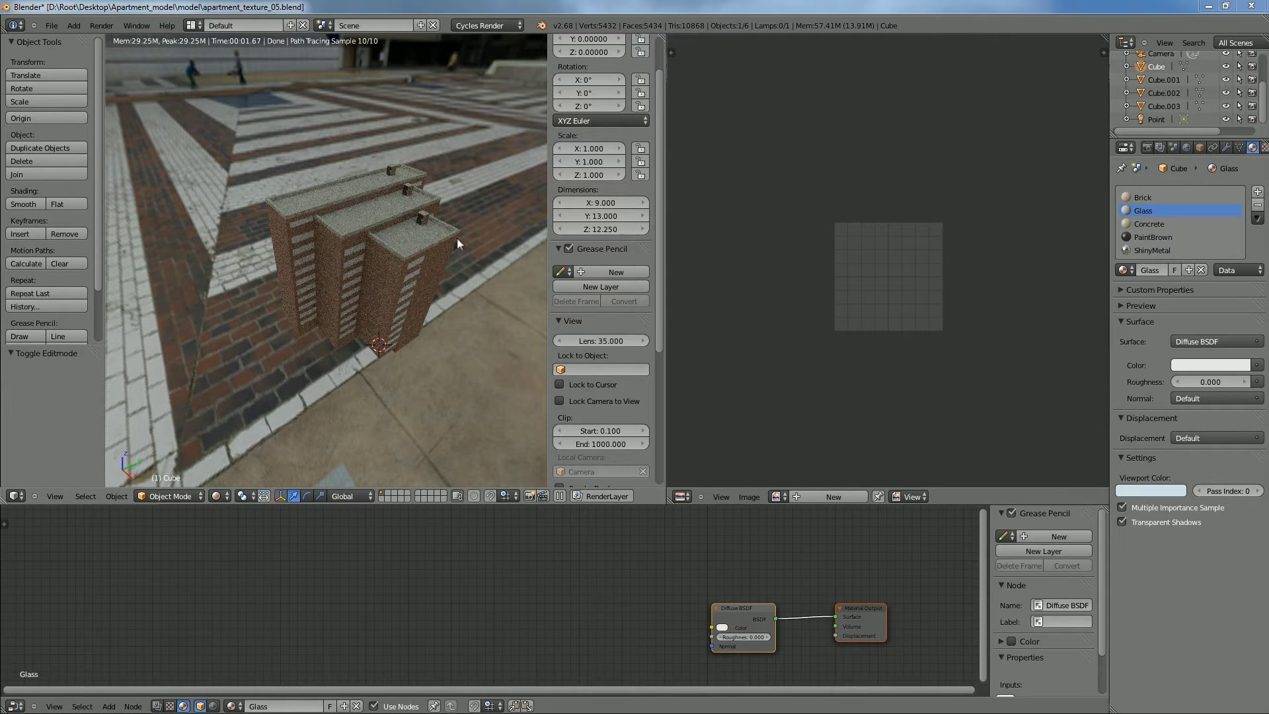
{"action": "middle_click_drag", "start_coordinate": [458, 238], "coordinate": [368, 264]}
{"action": "scroll", "coordinate": [377, 258], "scroll_direction": "up", "scroll_amount": 5}
{"action": "scroll", "coordinate": [396, 258], "scroll_direction": "down", "scroll_amount": 5}
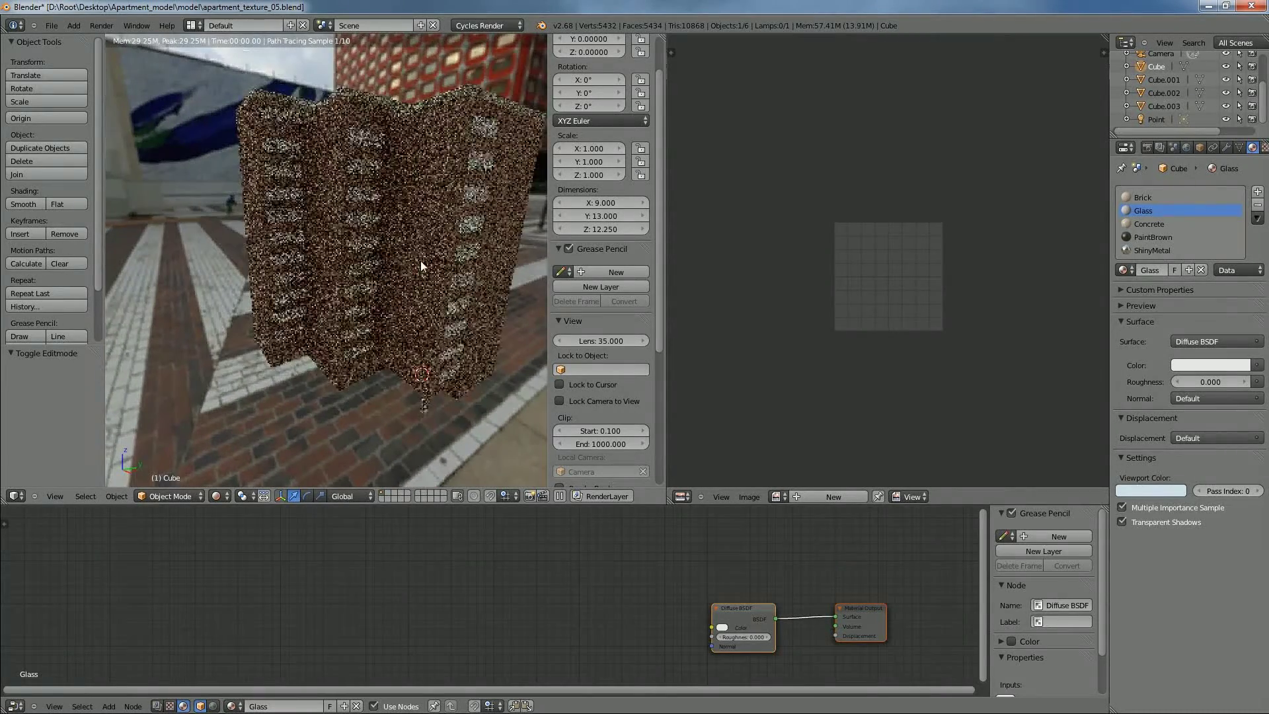
{"action": "middle_click_drag", "start_coordinate": [422, 261], "coordinate": [370, 258]}
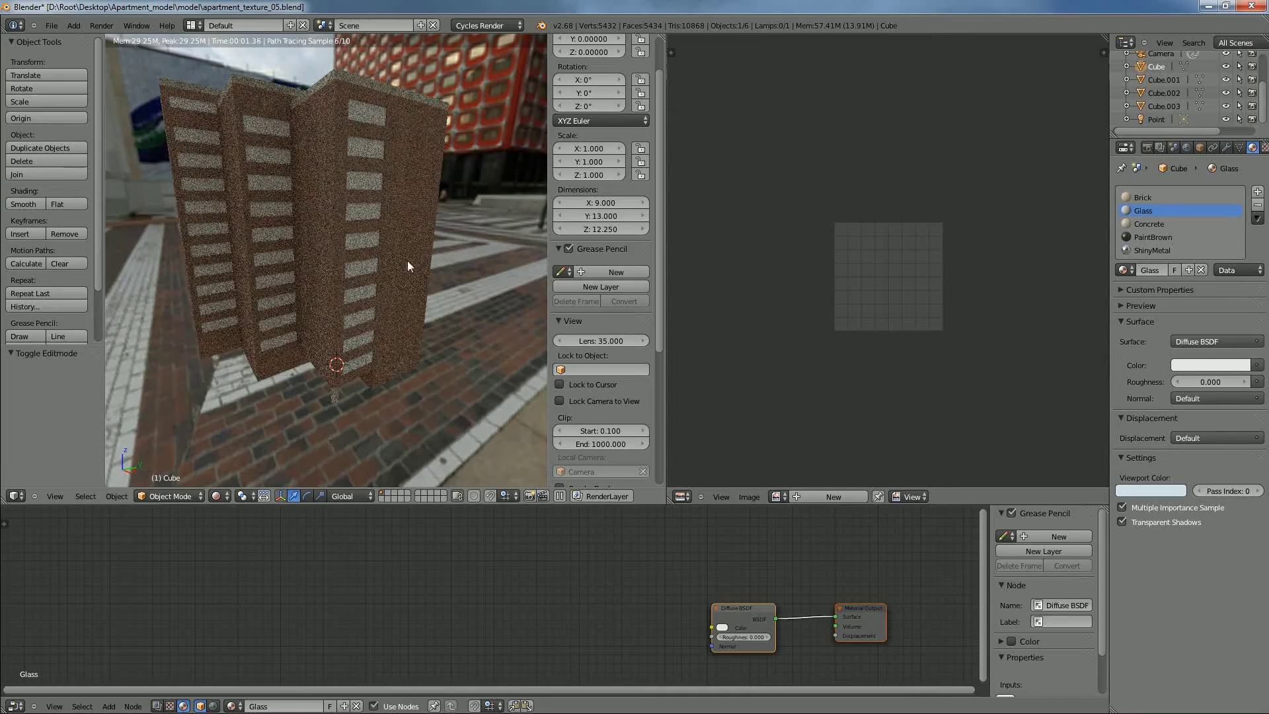
{"action": "mouse_move", "coordinate": [392, 251]}
{"action": "middle_mouse_down"}
{"action": "mouse_move", "coordinate": [379, 256]}
{"action": "mouse_move", "coordinate": [404, 248]}
{"action": "middle_mouse_up"}
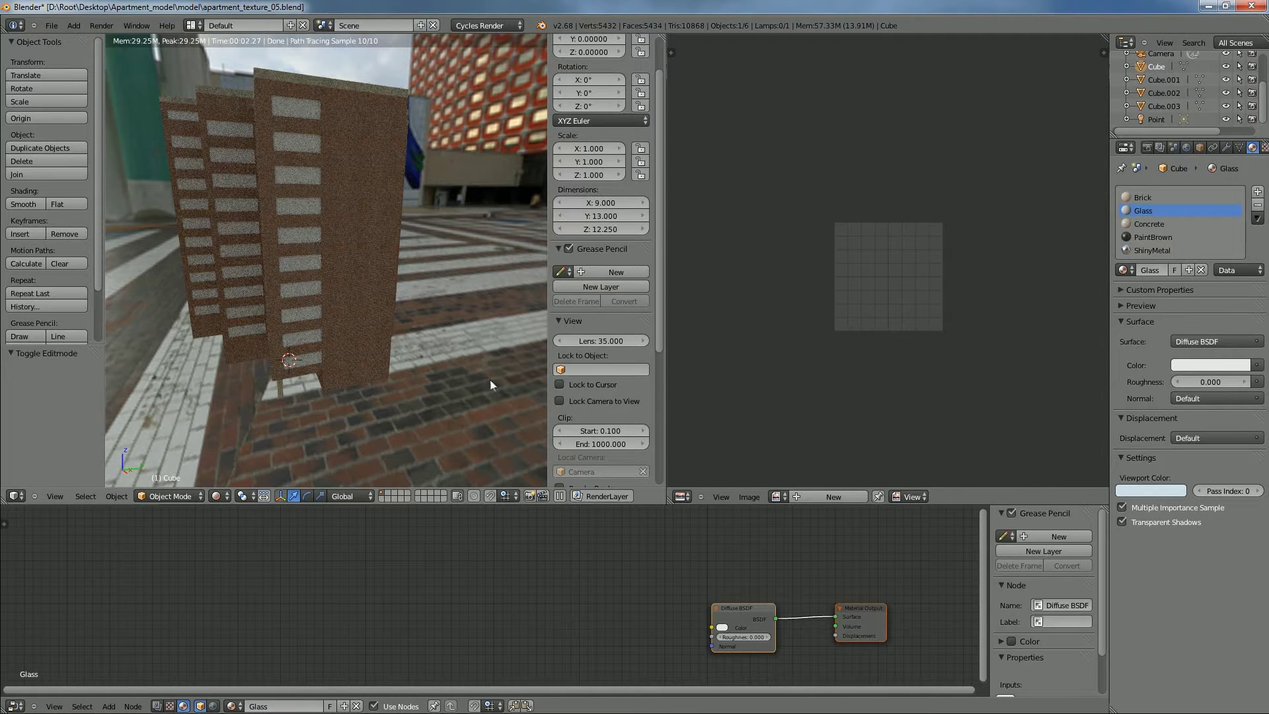
{"action": "left_click_drag", "start_coordinate": [690, 505], "coordinate": [690, 406]}
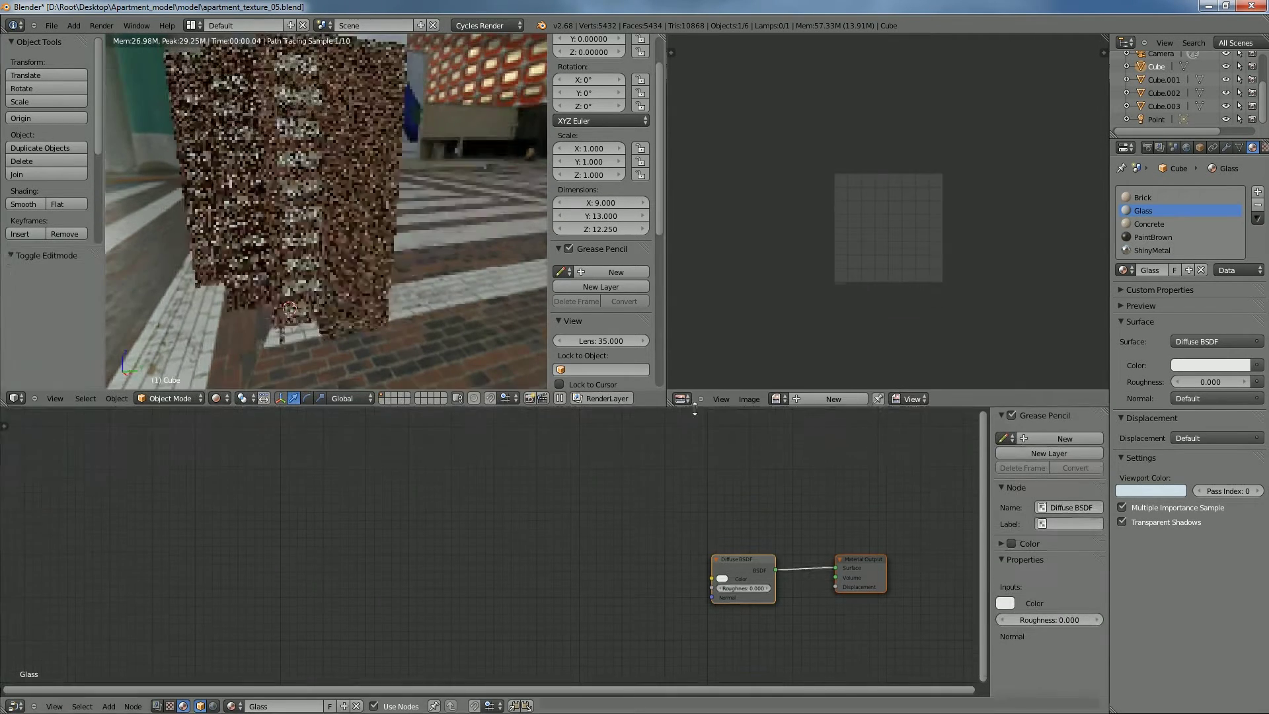
{"action": "middle_click_drag", "start_coordinate": [739, 530], "coordinate": [627, 511]}
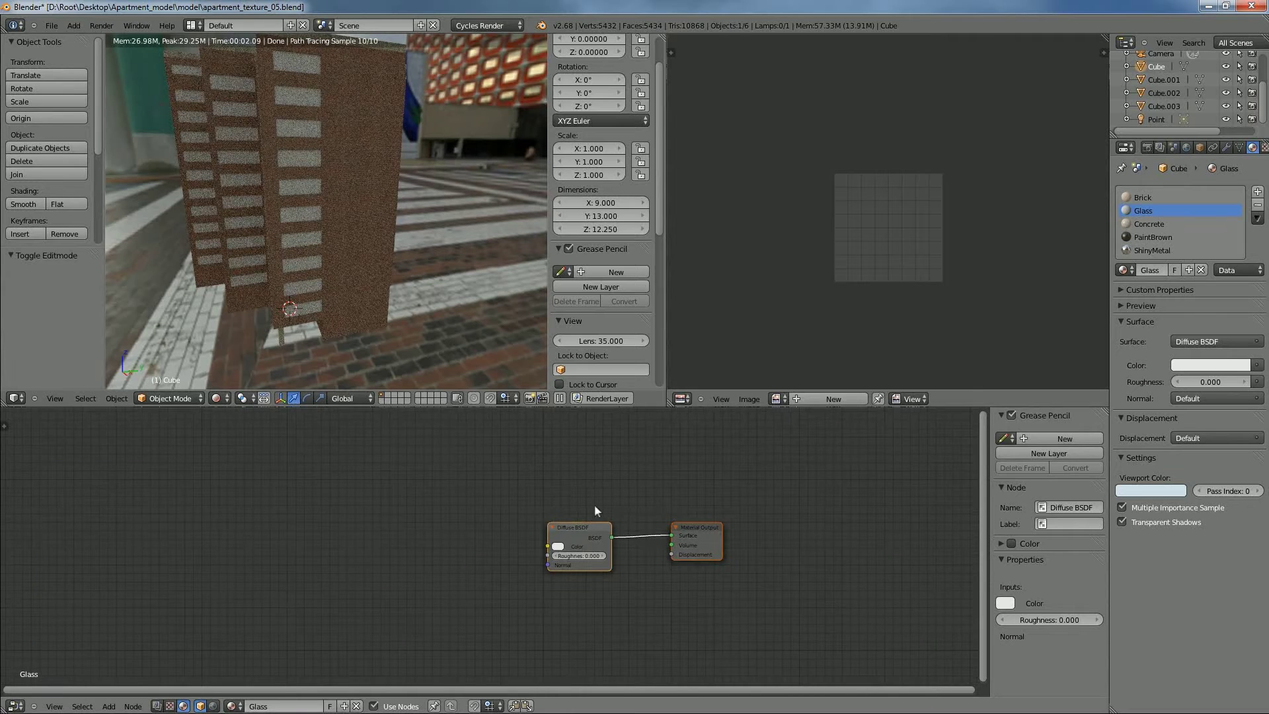
Add an Attribute node to the Glass material, well before the Diffuse BSDF, and set its name to the windows UV map
{"action": "key", "text": "shift+a"}
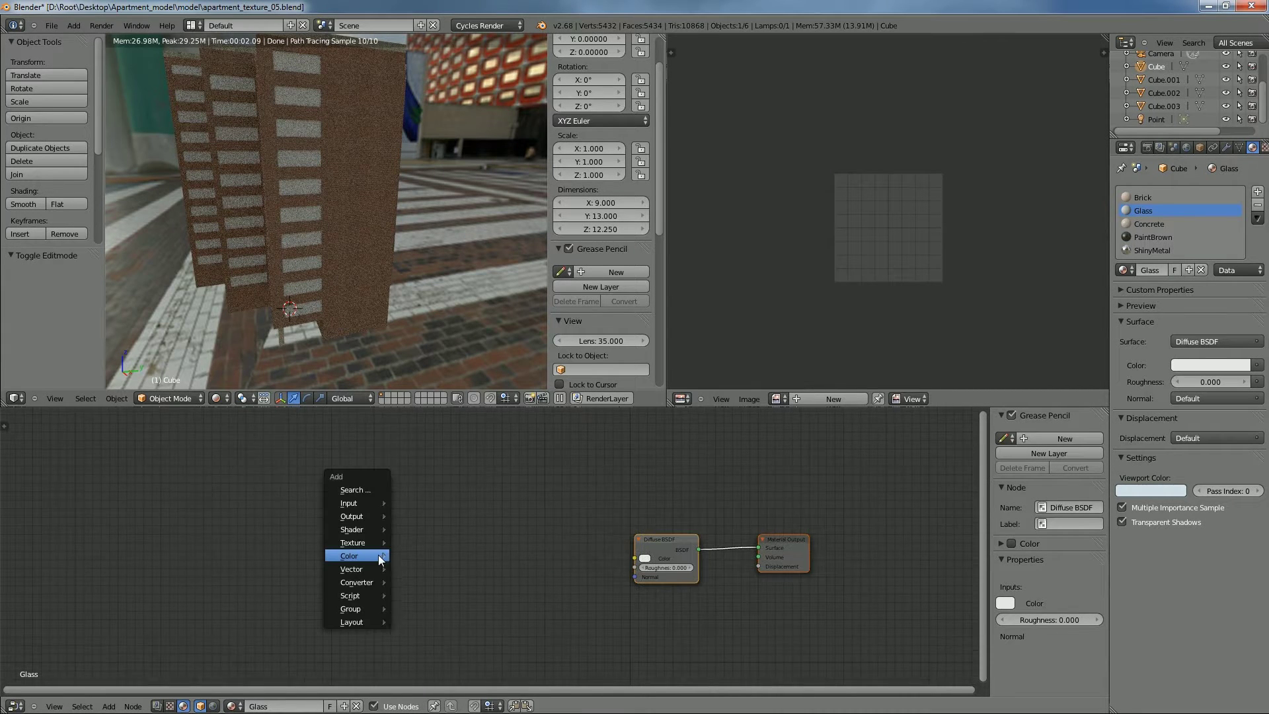
{"action": "mouse_move", "coordinate": [364, 508]}
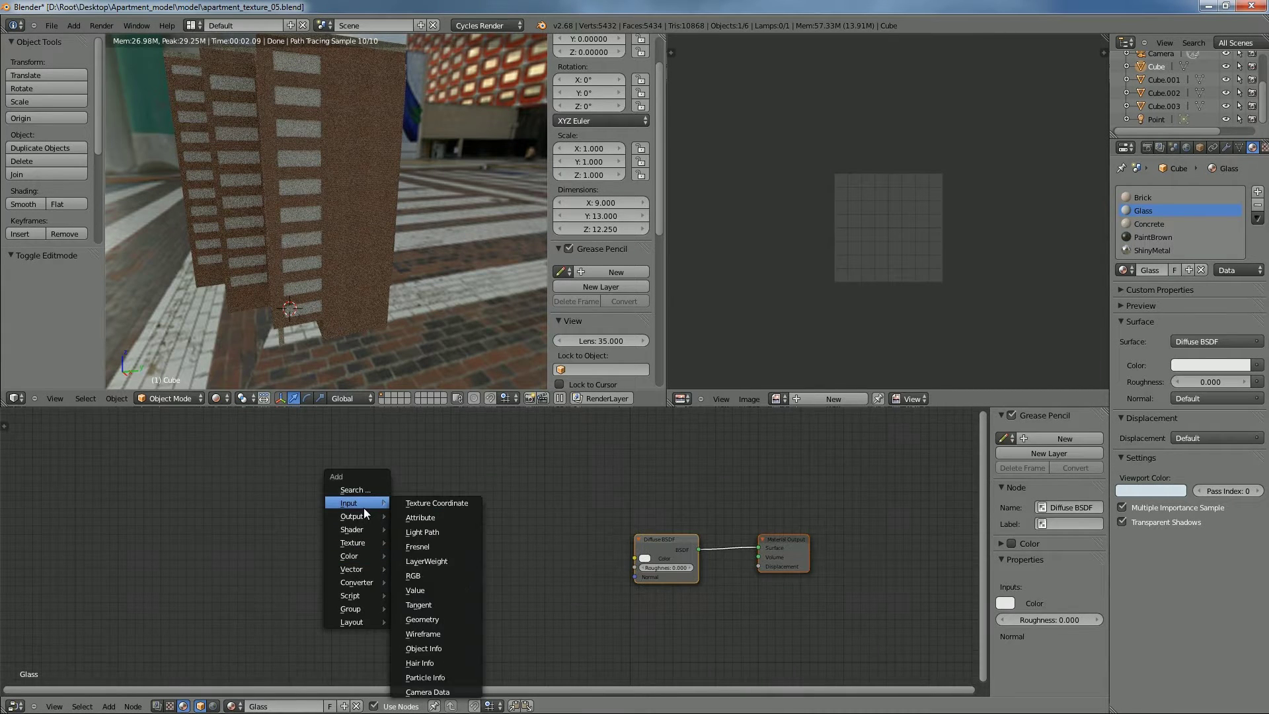
{"action": "left_click", "coordinate": [421, 517]}
{"action": "left_click", "coordinate": [201, 522]}
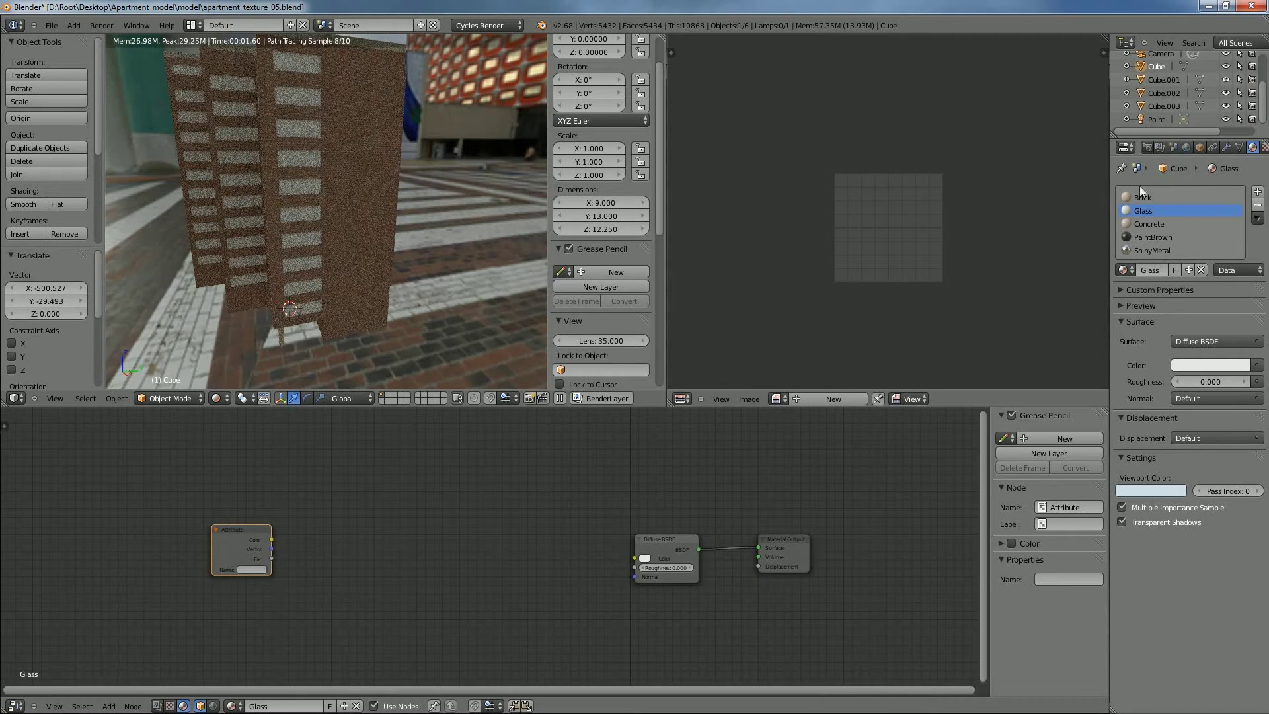
{"action": "left_click", "coordinate": [1239, 147]}
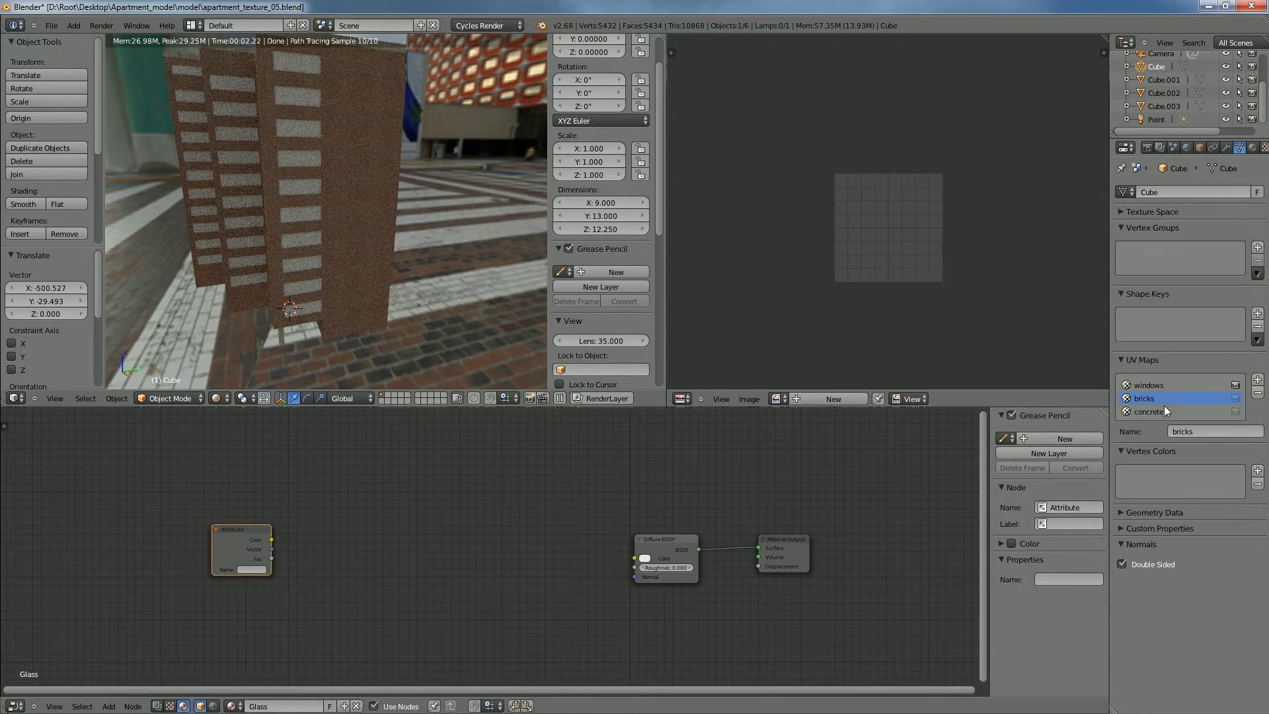
{"action": "left_click", "coordinate": [251, 570]}
{"action": "type", "text": "windows"}
{"action": "key", "text": "Return"}
{"action": "left_click_drag", "start_coordinate": [249, 533], "coordinate": [220, 533]}
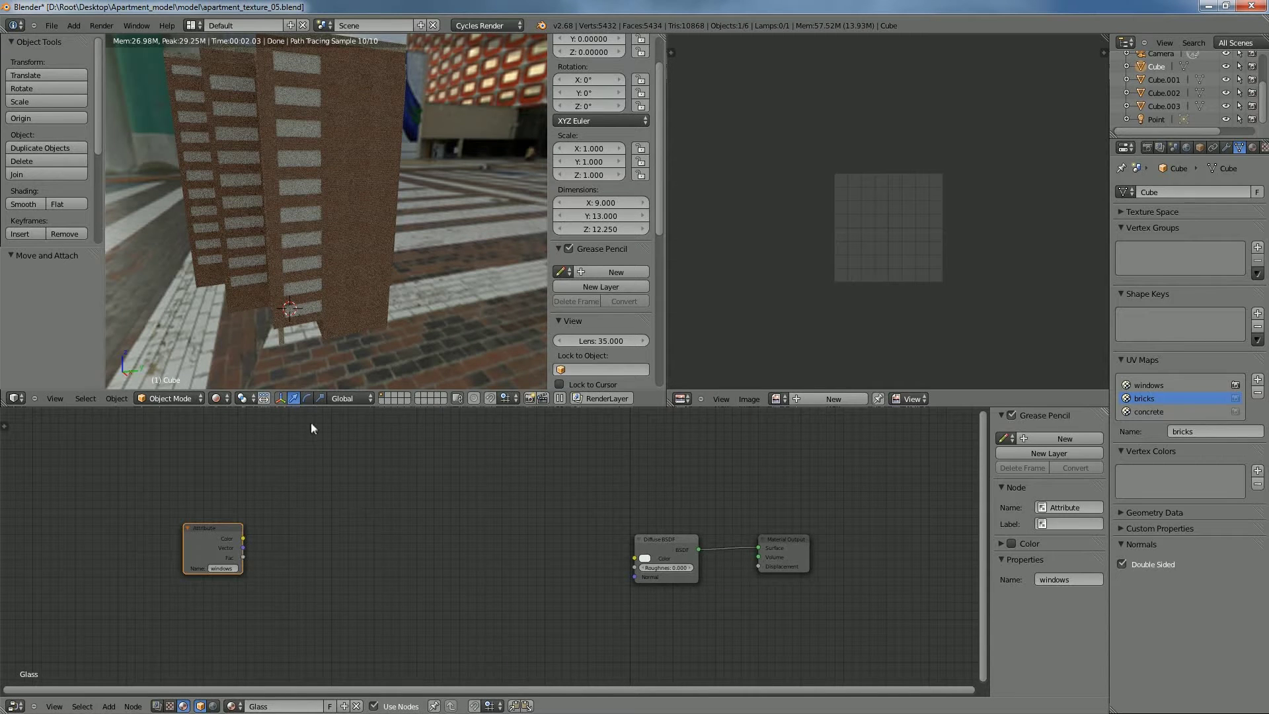
Add an Image Texture node to the Glass material and place it just after the Attribute node
{"action": "key", "text": "shift+a"}
{"action": "mouse_move", "coordinate": [312, 481]}
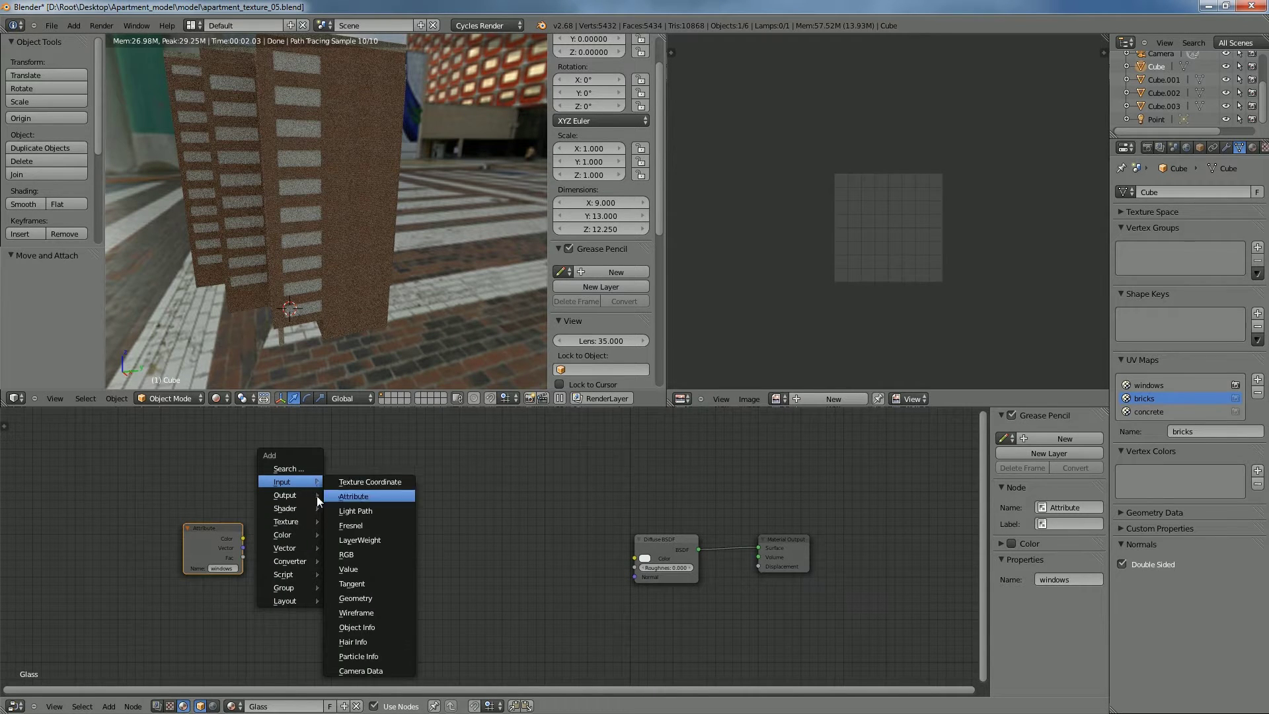
{"action": "mouse_move", "coordinate": [291, 522]}
{"action": "left_click", "coordinate": [351, 522]}
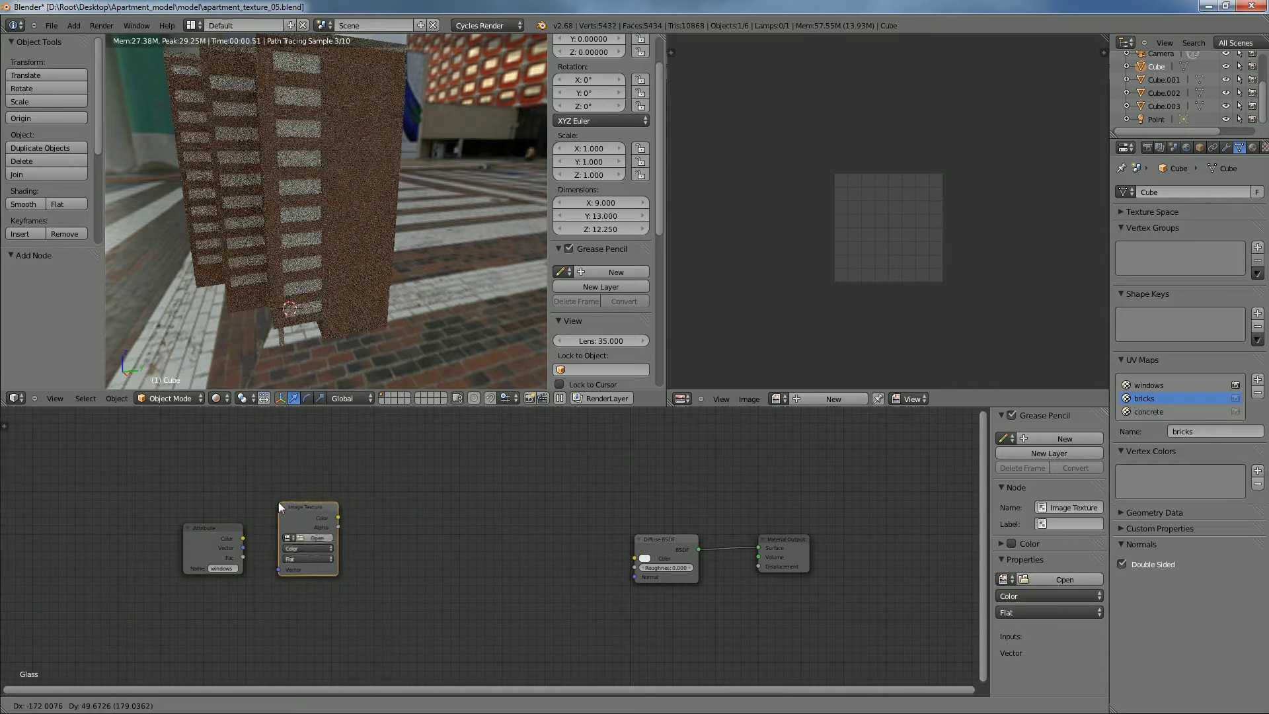
{"action": "left_click", "coordinate": [279, 502]}
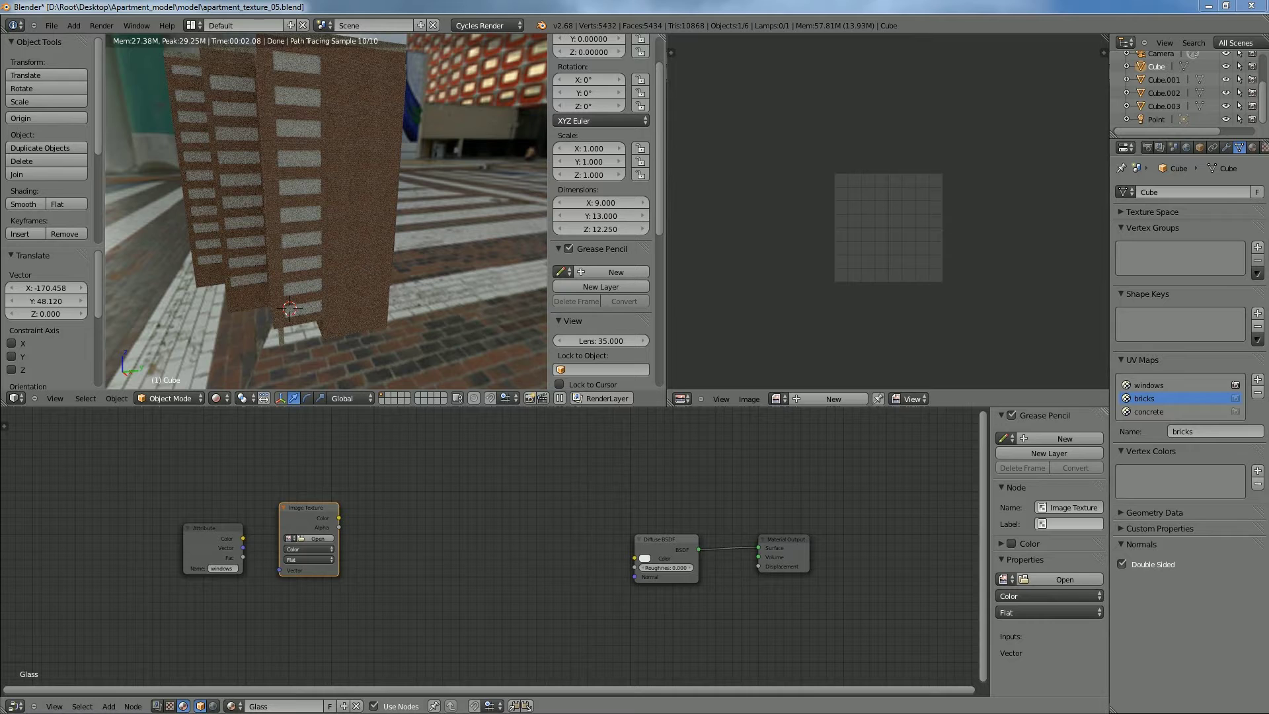
{"action": "mouse_move", "coordinate": [316, 523]}
{"action": "left_mouse_down"}
{"action": "mouse_move", "coordinate": [308, 533]}
{"action": "mouse_move", "coordinate": [307, 521]}
{"action": "left_mouse_up"}
Duplicate the Image Texture node three times and stack the four nodes in a column
{"action": "key", "text": "shift+d"}
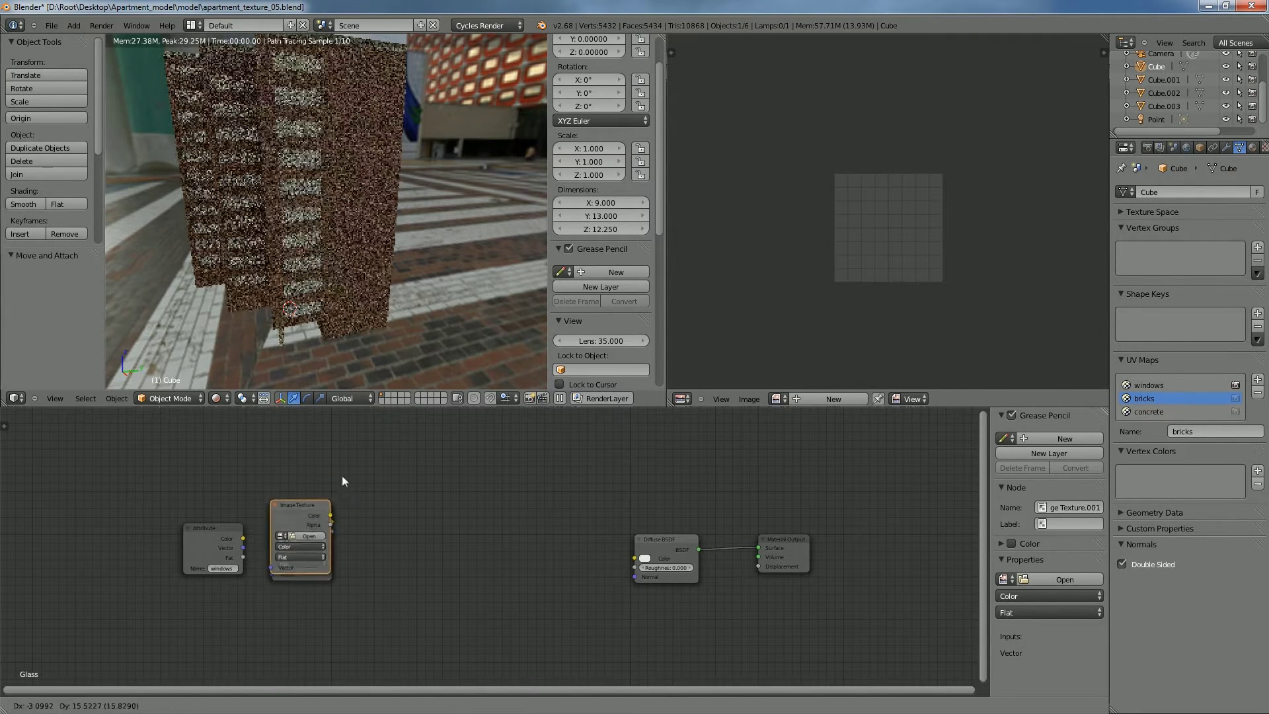
{"action": "left_click", "coordinate": [347, 701]}
{"action": "scroll", "coordinate": [440, 509], "scroll_direction": "down", "scroll_amount": 2}
{"action": "key", "text": "shift+d"}
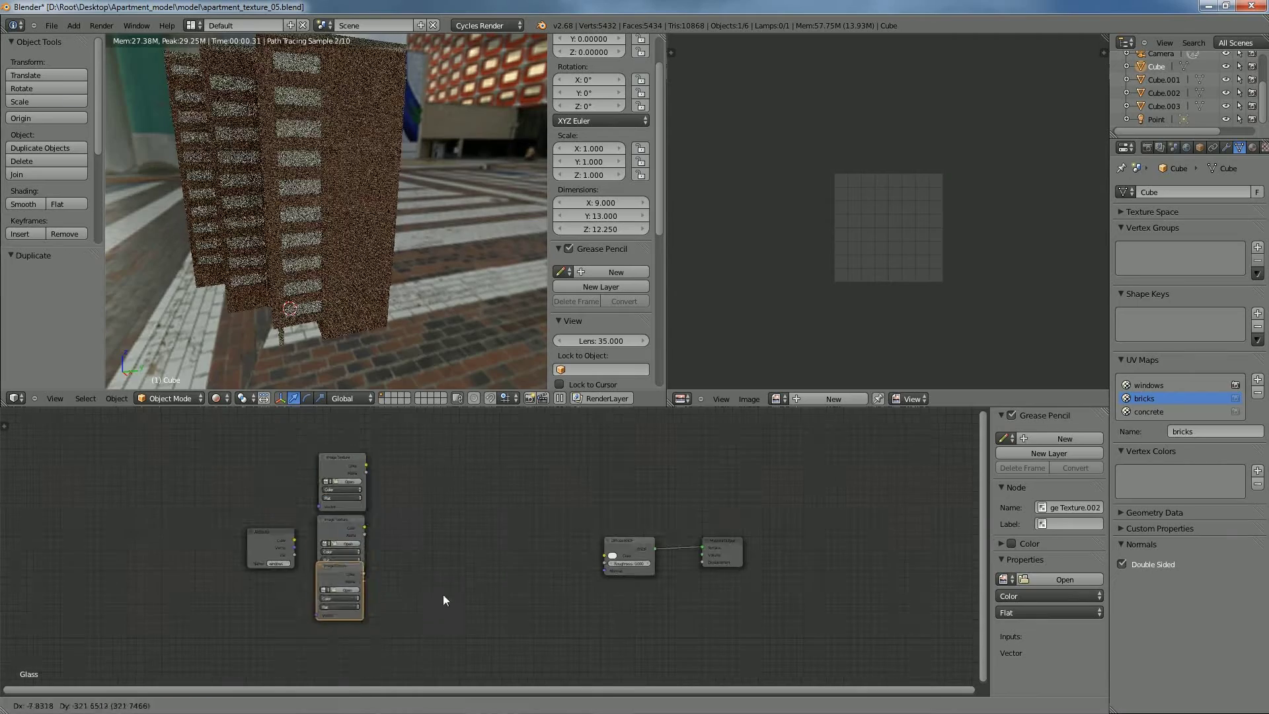
{"action": "left_click", "coordinate": [445, 597]}
{"action": "key", "text": "shift+d"}
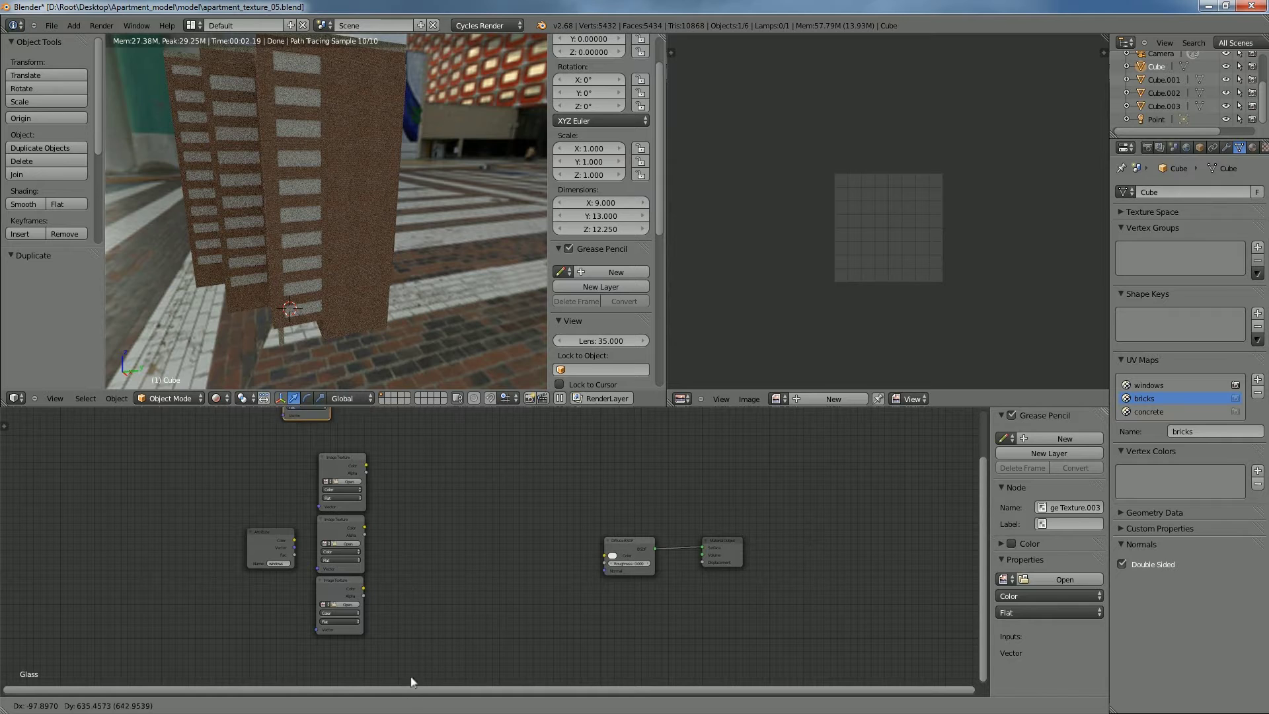
{"action": "left_click", "coordinate": [446, 674]}
Connect the Attribute node's Vector output to the Vector input of all four Image Texture nodes
{"action": "scroll", "coordinate": [443, 661], "scroll_direction": "up", "scroll_amount": 2}
{"action": "left_click_drag", "start_coordinate": [253, 521], "coordinate": [280, 624]}
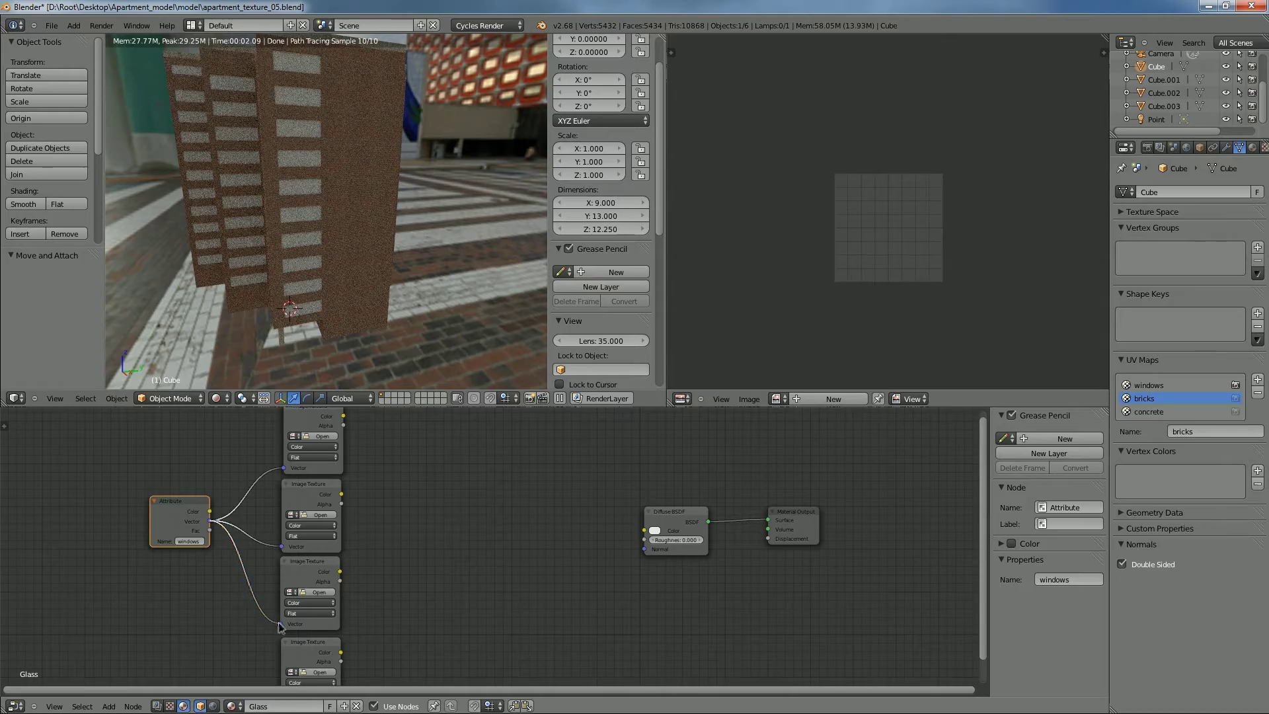
{"action": "middle_click_drag", "start_coordinate": [280, 623], "coordinate": [301, 549]}
{"action": "left_click_drag", "start_coordinate": [233, 453], "coordinate": [302, 628]}
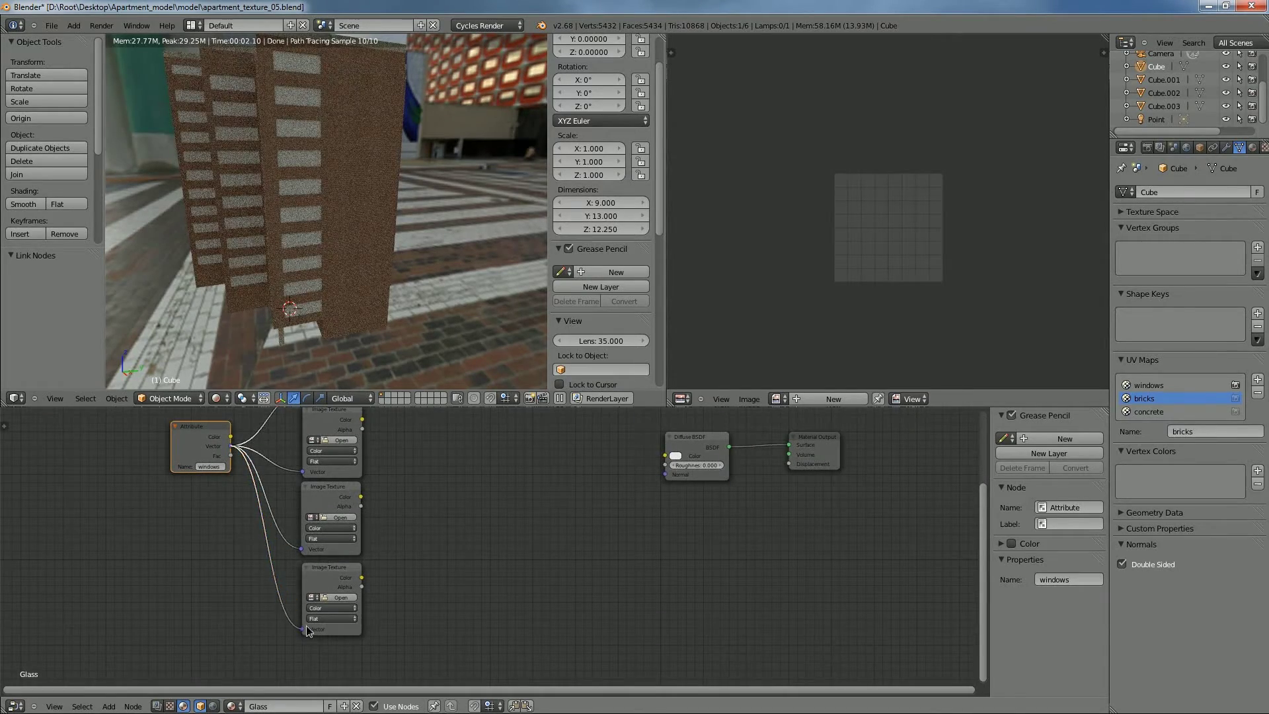
{"action": "middle_click_drag", "start_coordinate": [467, 530], "coordinate": [329, 575]}
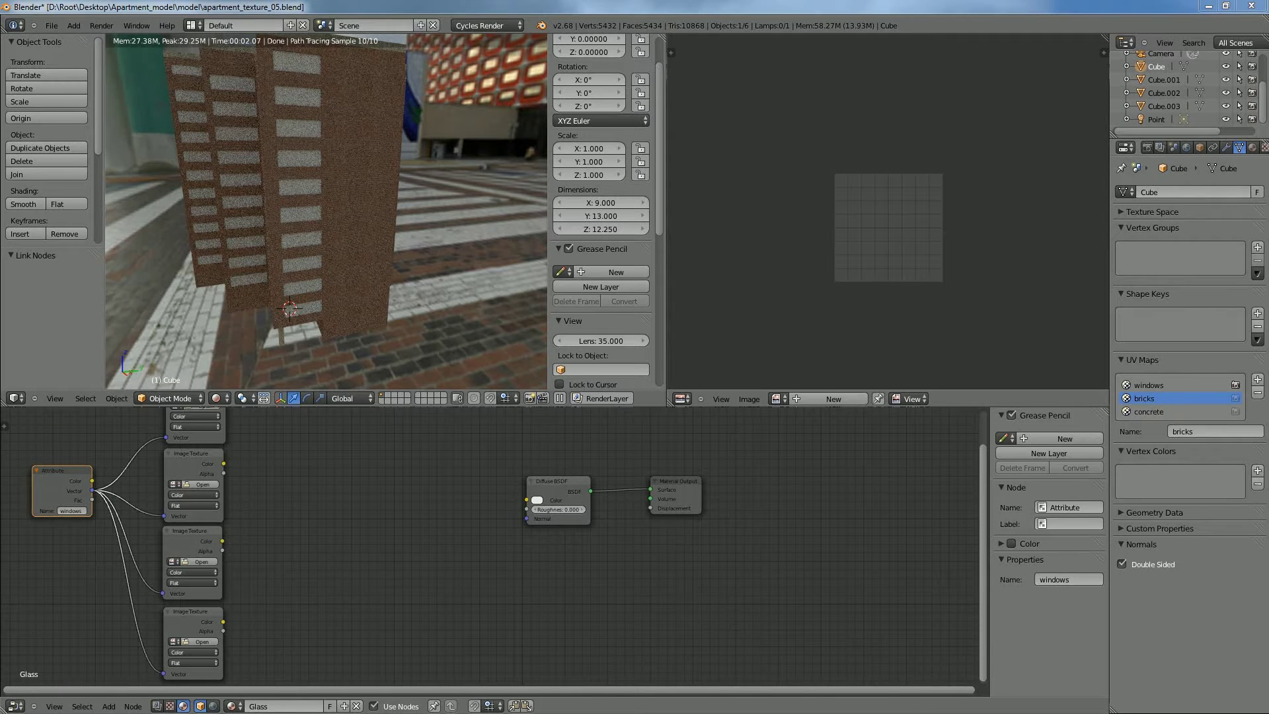
{"action": "middle_click_drag", "start_coordinate": [260, 473], "coordinate": [478, 497]}
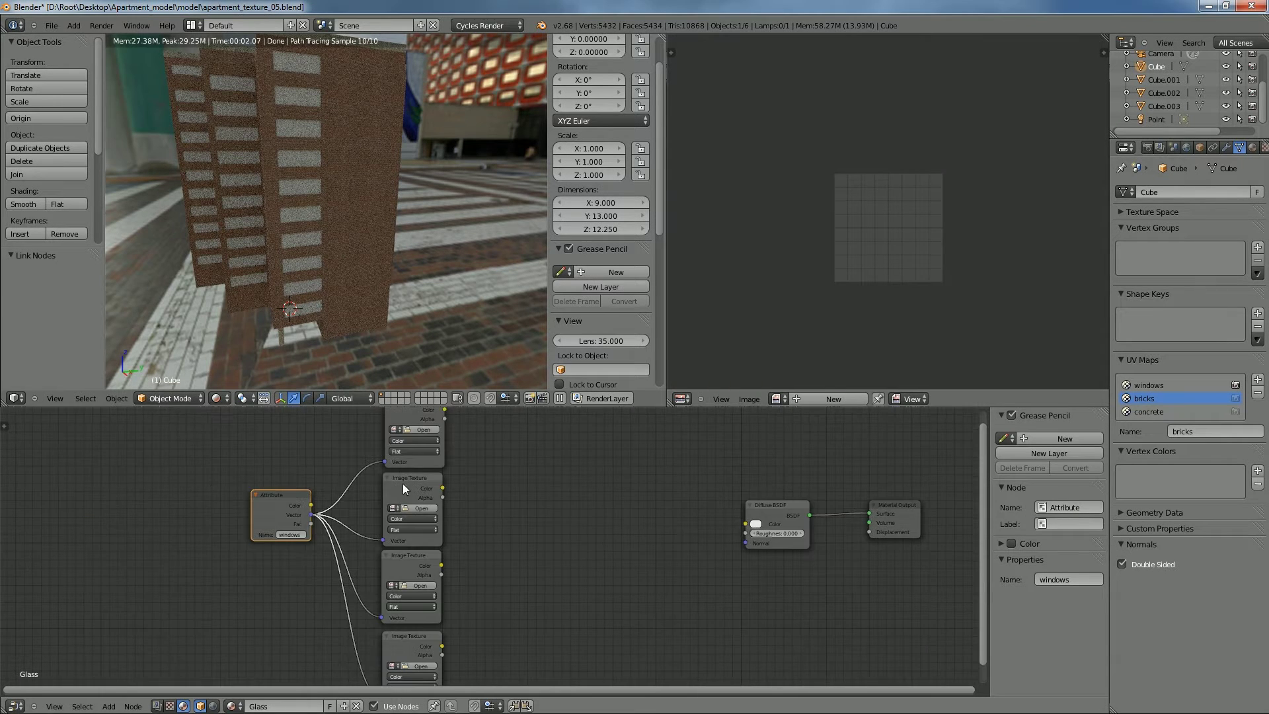
Load window_diffuse.jpg from the texture\windows folder into the uppermost Image Texture node
{"action": "left_click", "coordinate": [409, 430]}
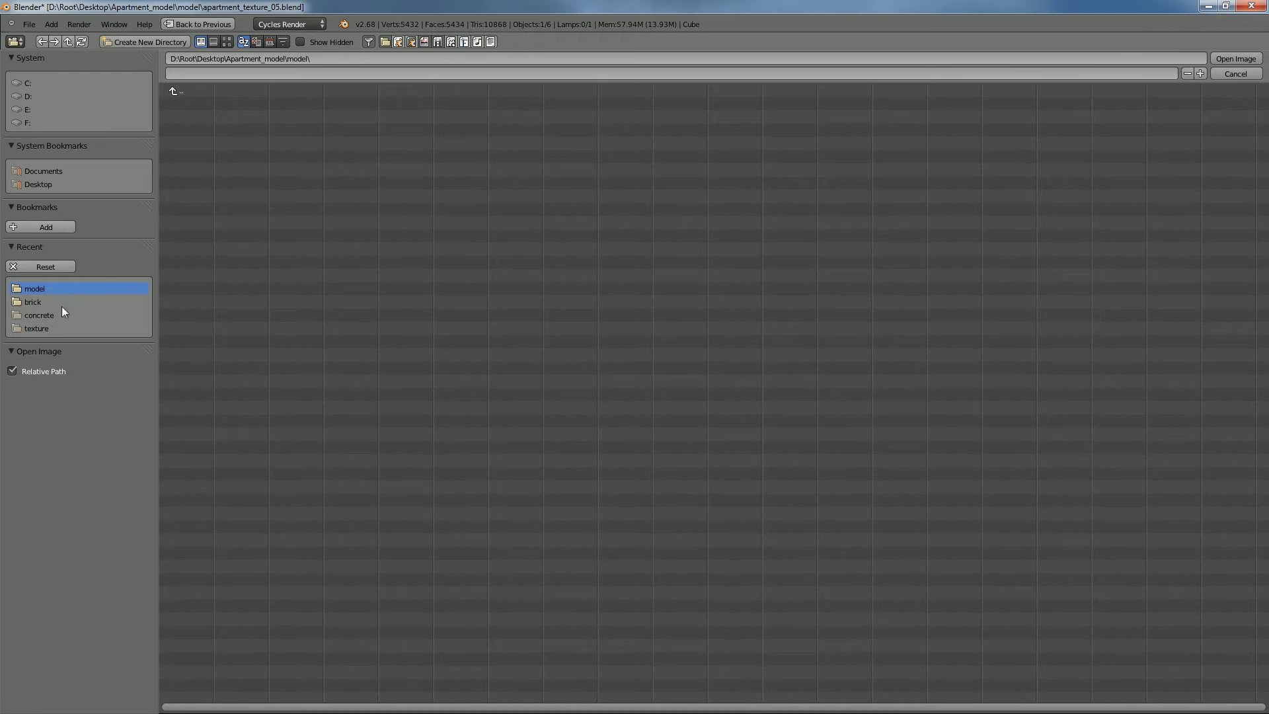
{"action": "left_click", "coordinate": [183, 91]}
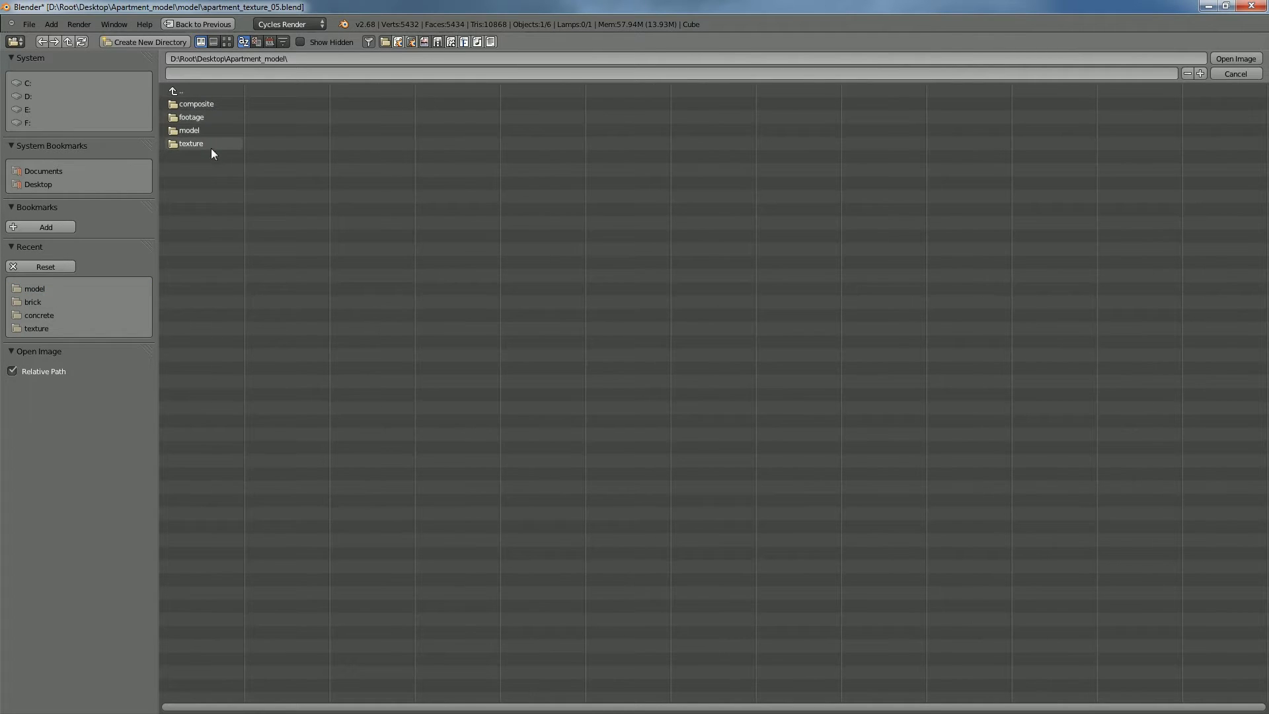
{"action": "left_click", "coordinate": [208, 143]}
{"action": "left_click", "coordinate": [209, 137]}
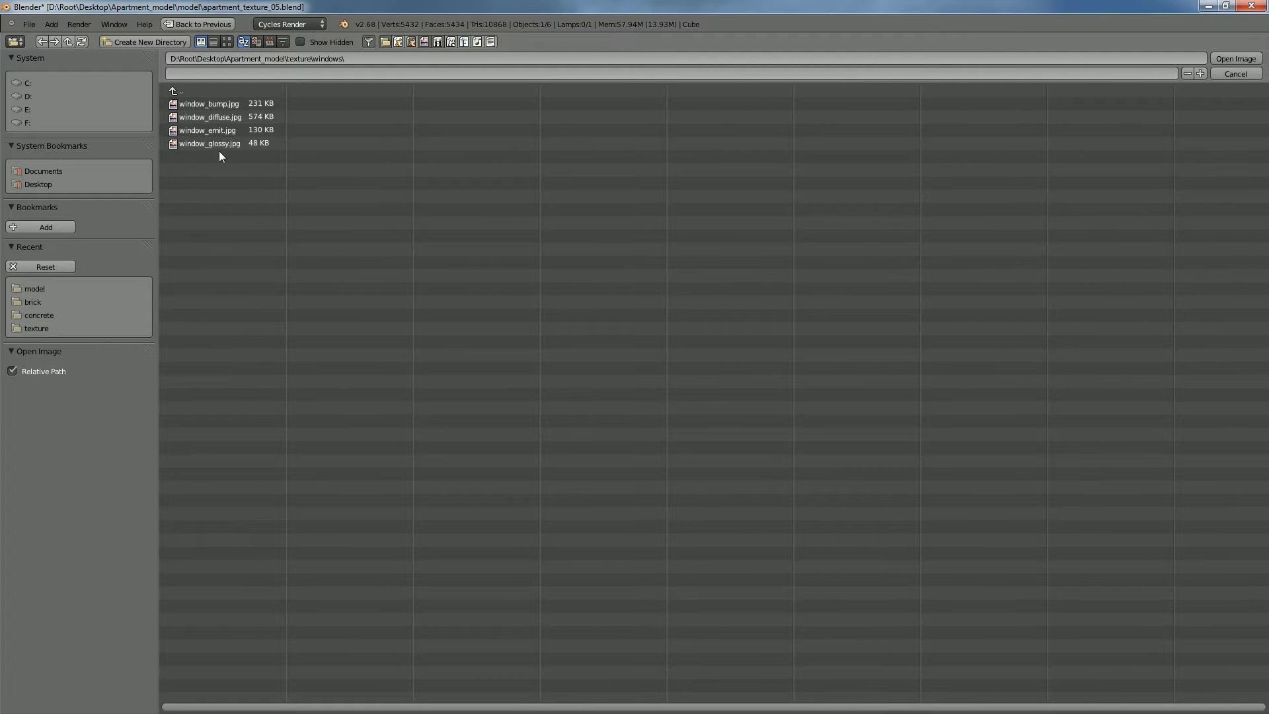
{"action": "double_click", "coordinate": [235, 117]}
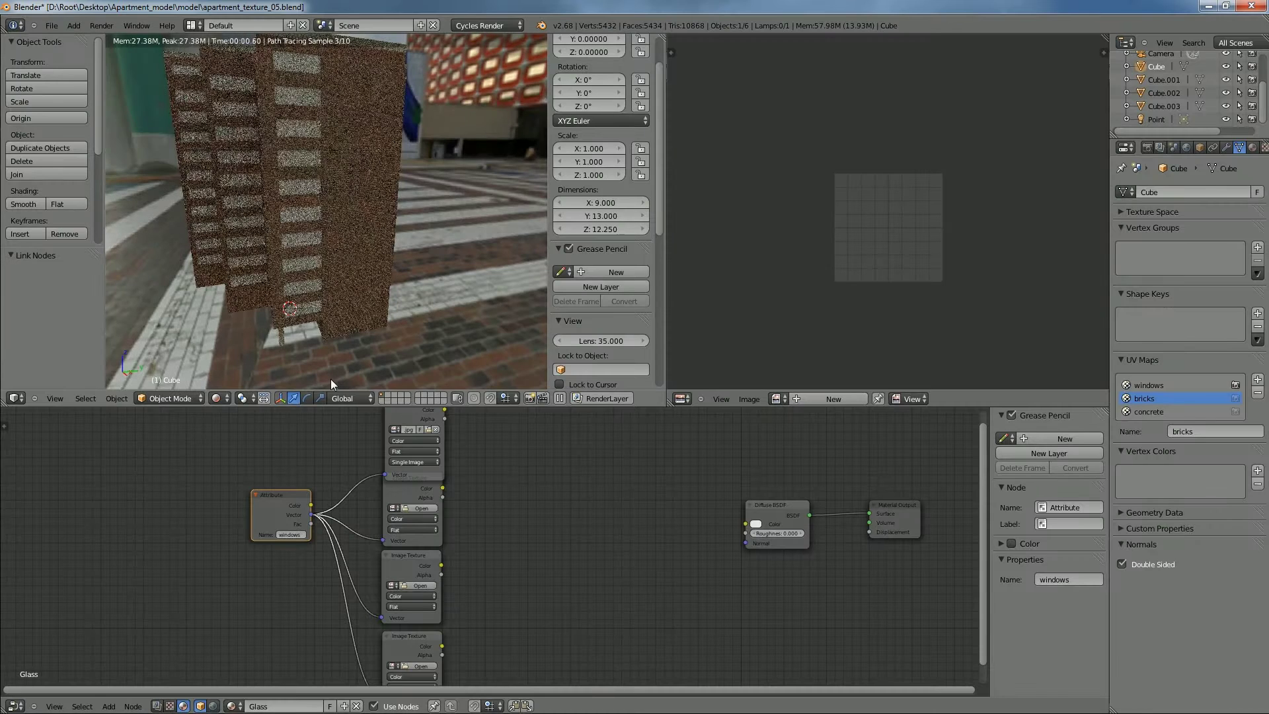
Swap the window_diffuse.jpg node with the empty Image Texture node beneath it, so the empty node heads the column
{"action": "middle_click_drag", "start_coordinate": [466, 484], "coordinate": [456, 538]}
{"action": "left_click_drag", "start_coordinate": [427, 473], "coordinate": [519, 563]}
{"action": "left_click_drag", "start_coordinate": [410, 549], "coordinate": [417, 454]}
{"action": "left_click_drag", "start_coordinate": [506, 560], "coordinate": [410, 537]}
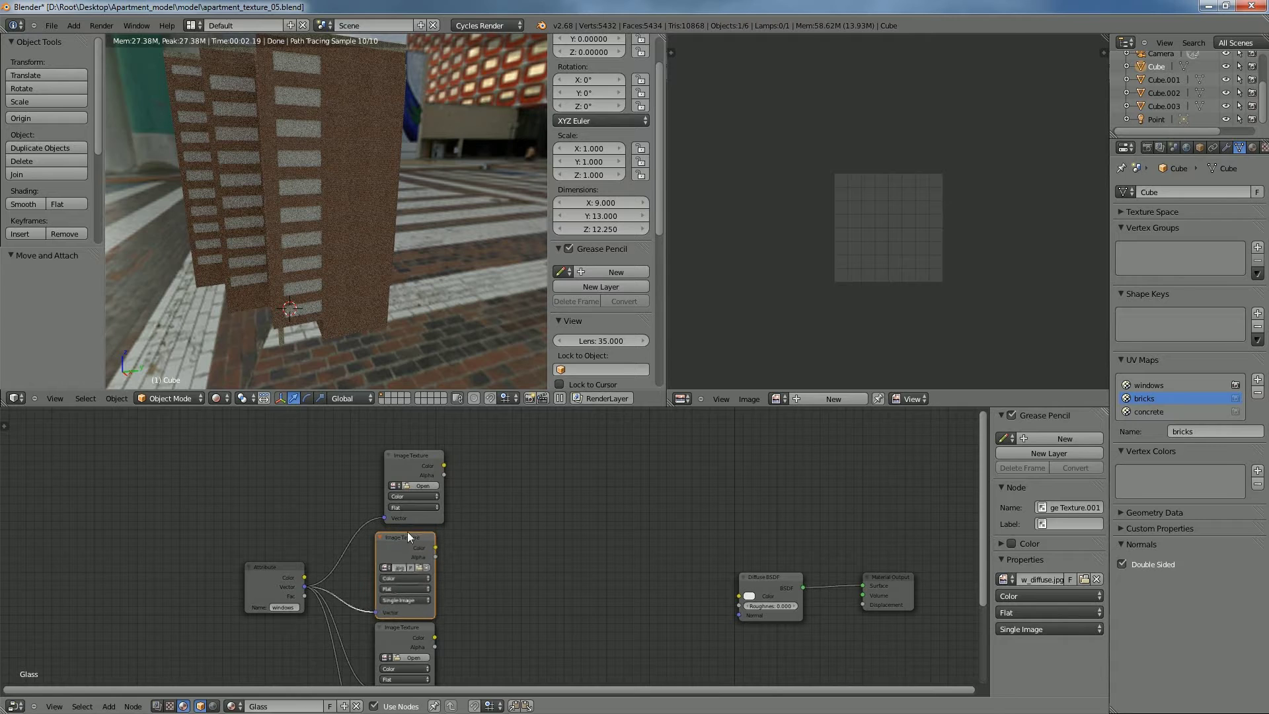
{"action": "left_click_drag", "start_coordinate": [416, 457], "coordinate": [406, 460]}
Load window_emit.jpg into the uppermost Image Texture node and move that node well above the other textures
{"action": "left_click", "coordinate": [407, 491]}
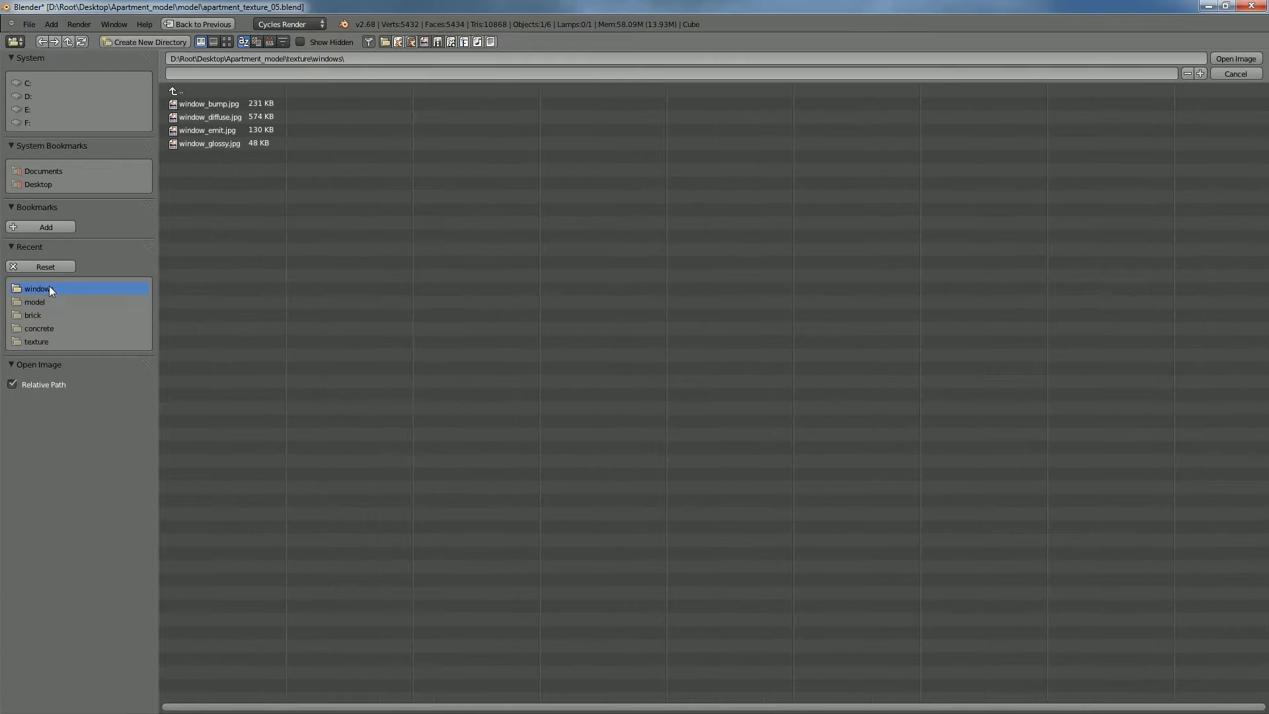
{"action": "double_click", "coordinate": [220, 131]}
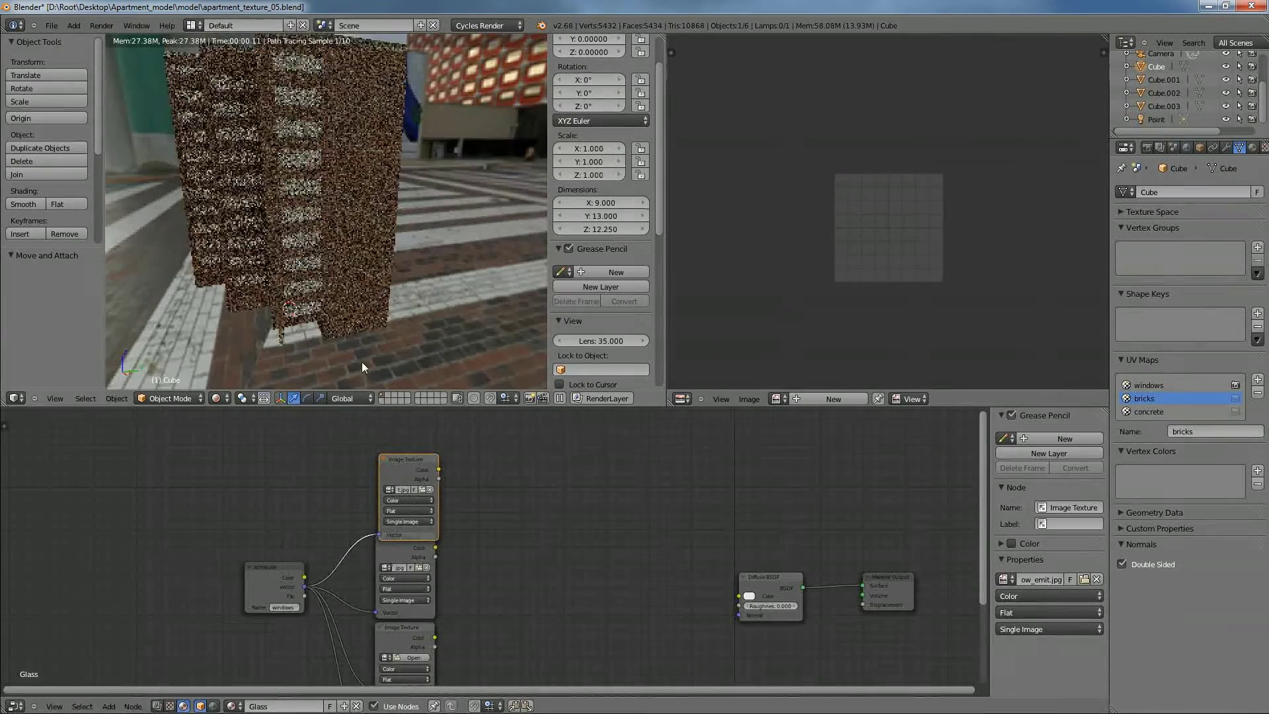
{"action": "key", "text": "g"}
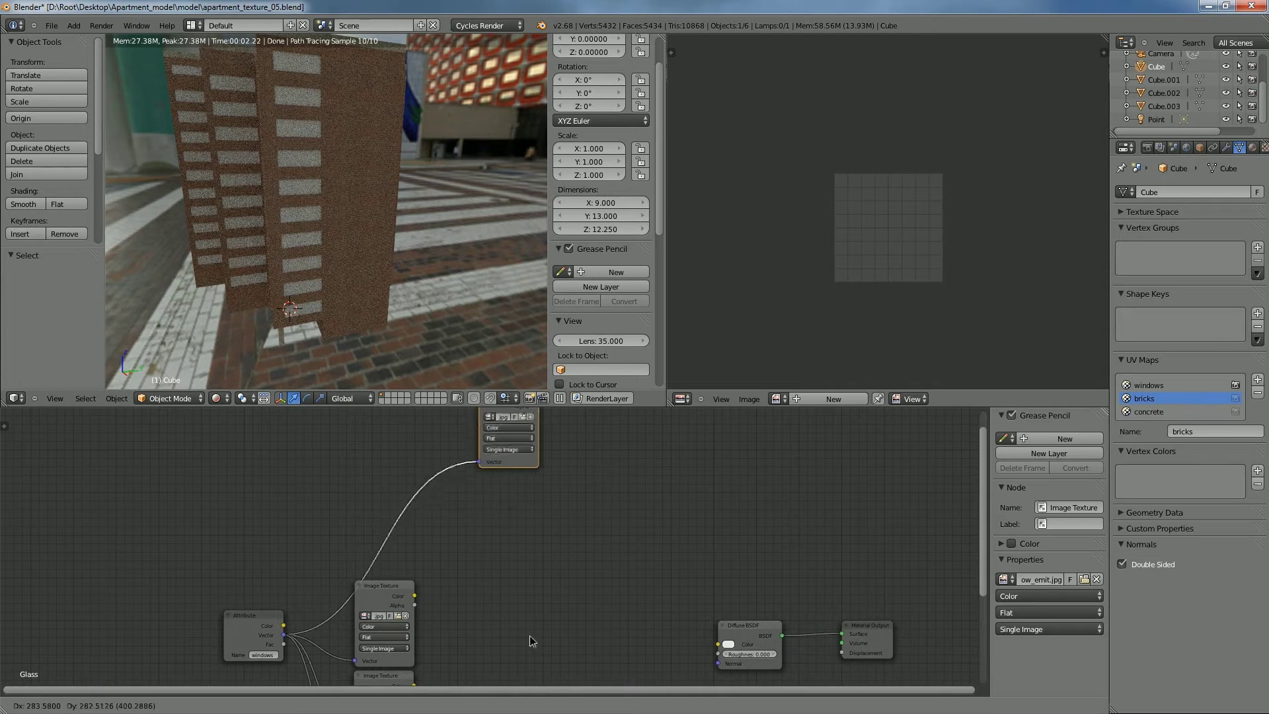
{"action": "left_click", "coordinate": [398, 655]}
{"action": "middle_click_drag", "start_coordinate": [482, 630], "coordinate": [444, 667]}
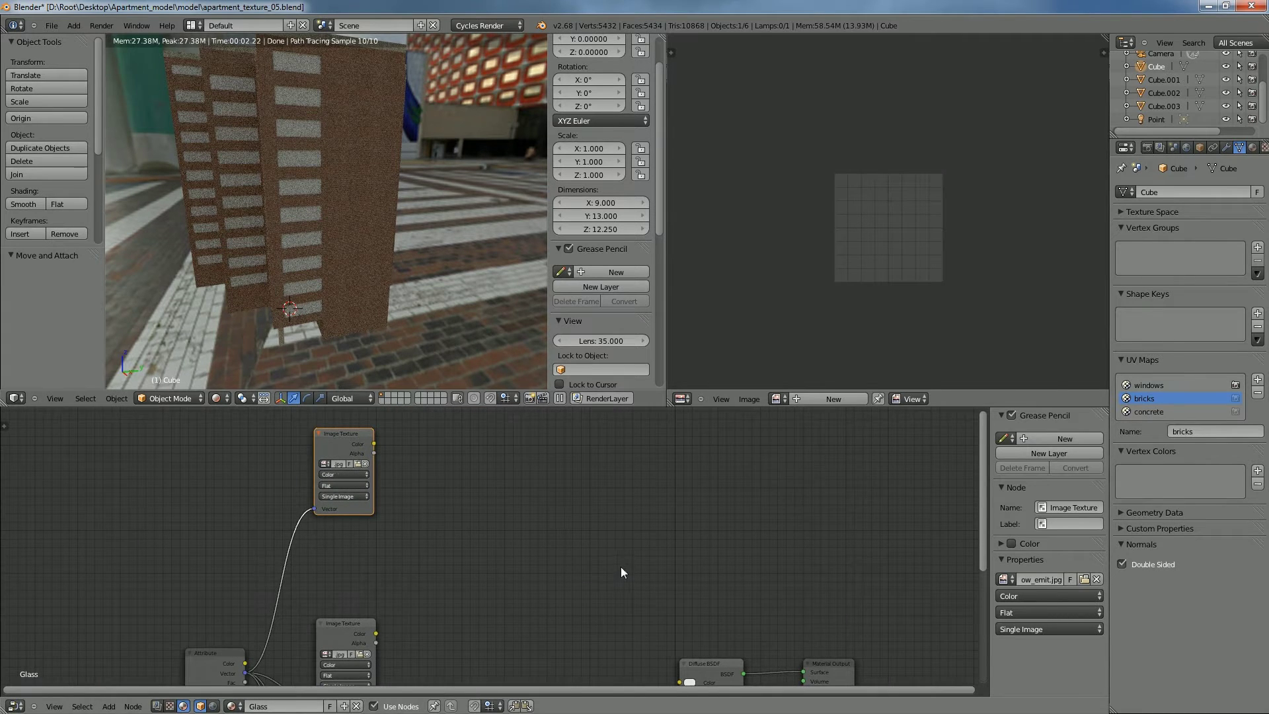
{"action": "scroll", "coordinate": [598, 512], "scroll_direction": "down", "scroll_amount": 2}
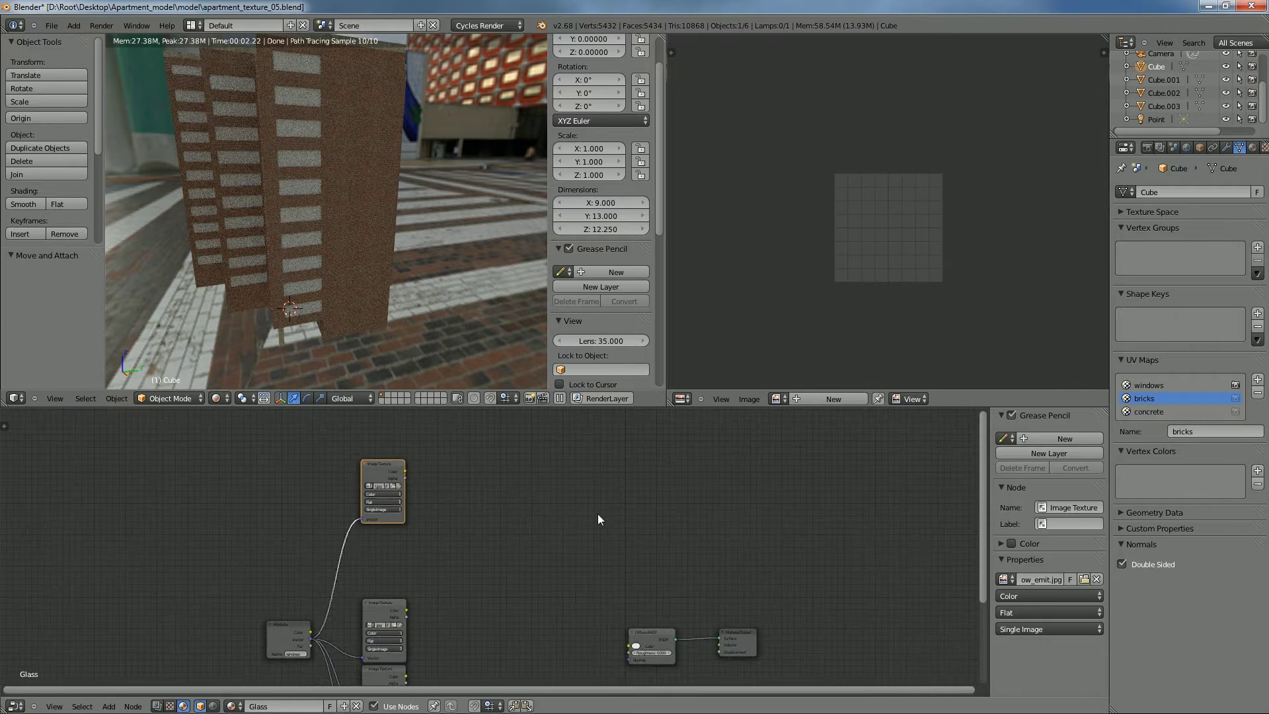
{"action": "middle_click_drag", "start_coordinate": [501, 561], "coordinate": [537, 481]}
{"action": "scroll", "coordinate": [529, 505], "scroll_direction": "up", "scroll_amount": 5}
{"action": "scroll", "coordinate": [513, 503], "scroll_direction": "up", "scroll_amount": 2}
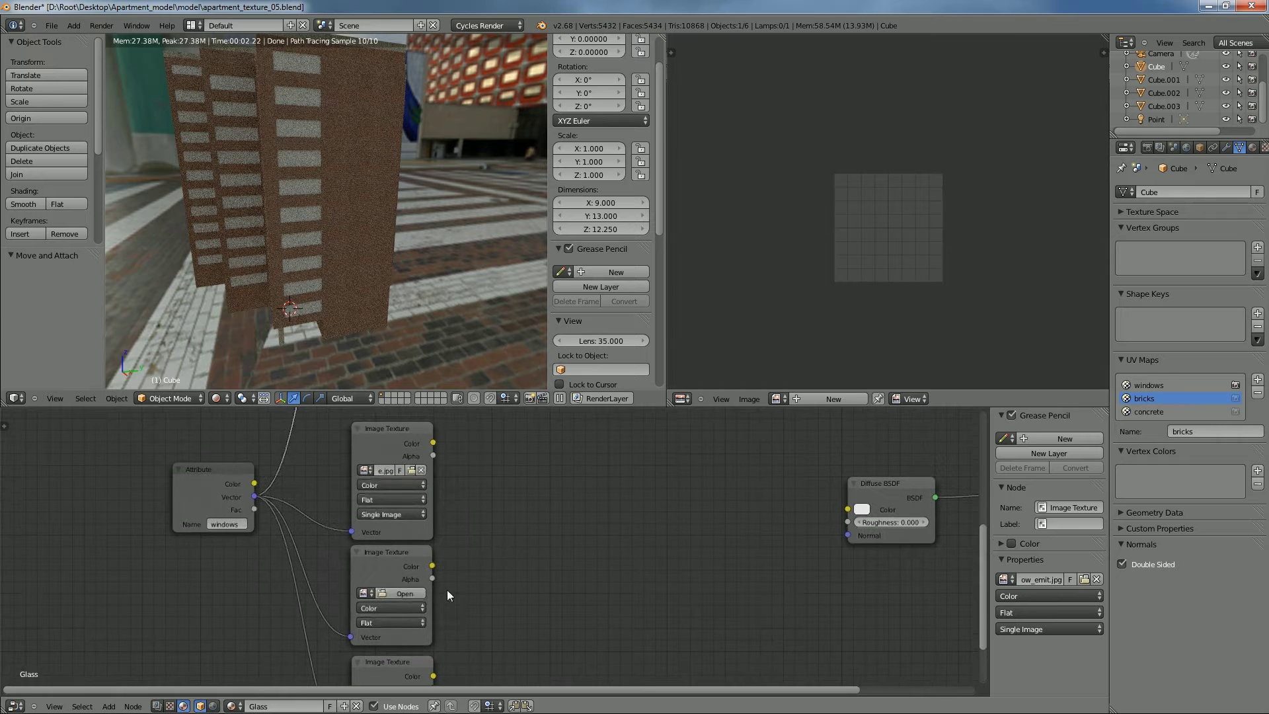
Load window_glossy.jpg from the texture\windows folder into the Image Texture node below the window_diffuse.jpg node
{"action": "left_click", "coordinate": [403, 594]}
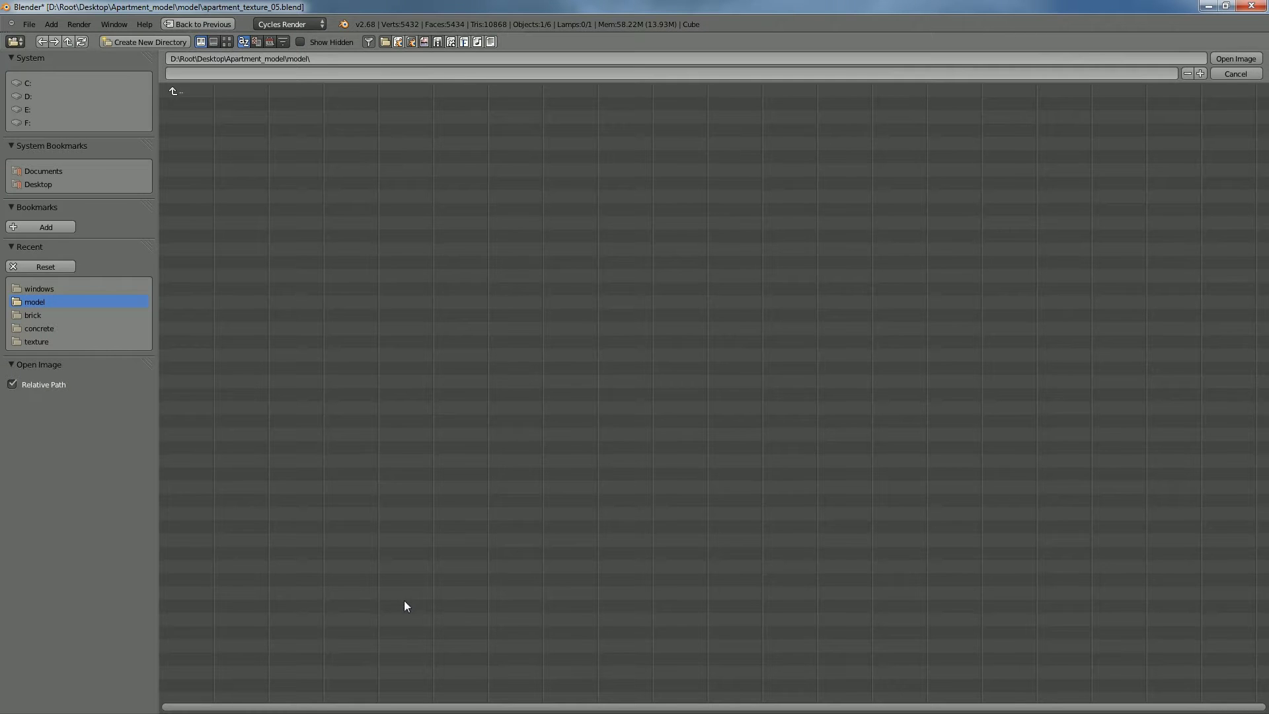
{"action": "left_click", "coordinate": [53, 288]}
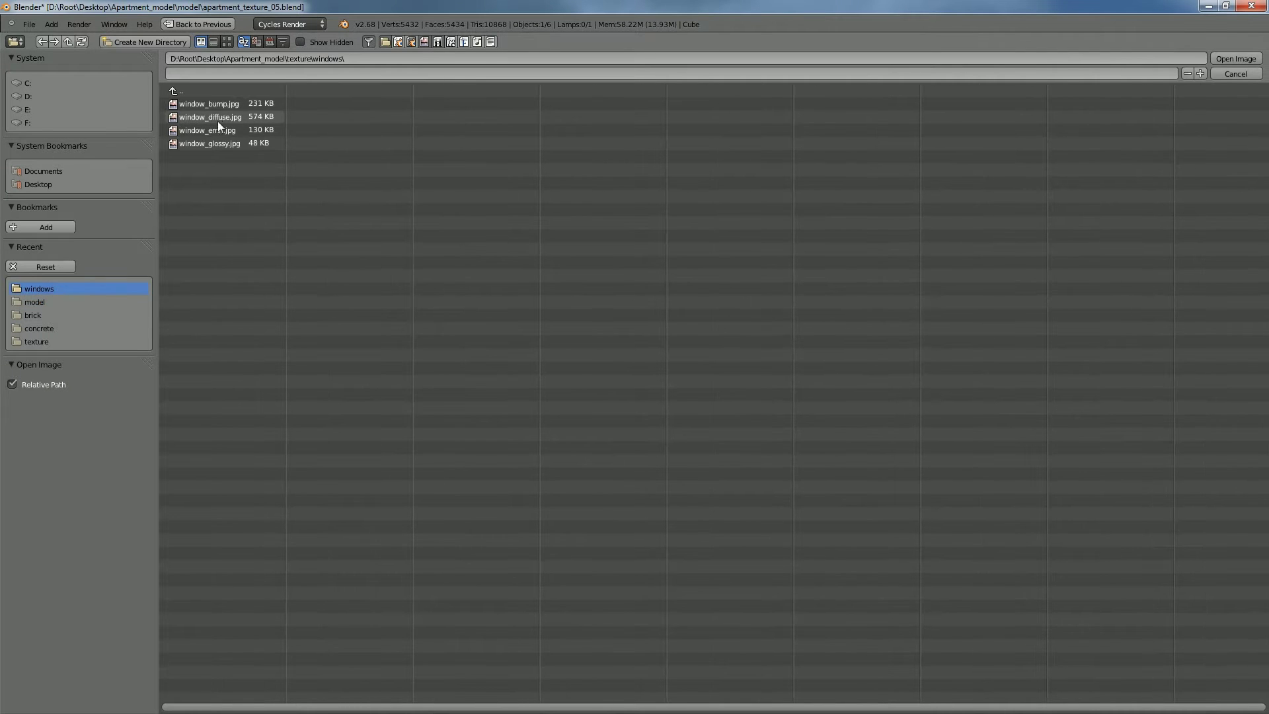
{"action": "double_click", "coordinate": [219, 145]}
Load window_bump.jpg from the windows folder into the lowest Image Texture node and align that node beneath the others
{"action": "middle_click_drag", "start_coordinate": [405, 680], "coordinate": [375, 544]}
{"action": "left_click_drag", "start_coordinate": [357, 548], "coordinate": [356, 572]}
{"action": "left_click", "coordinate": [367, 591]}
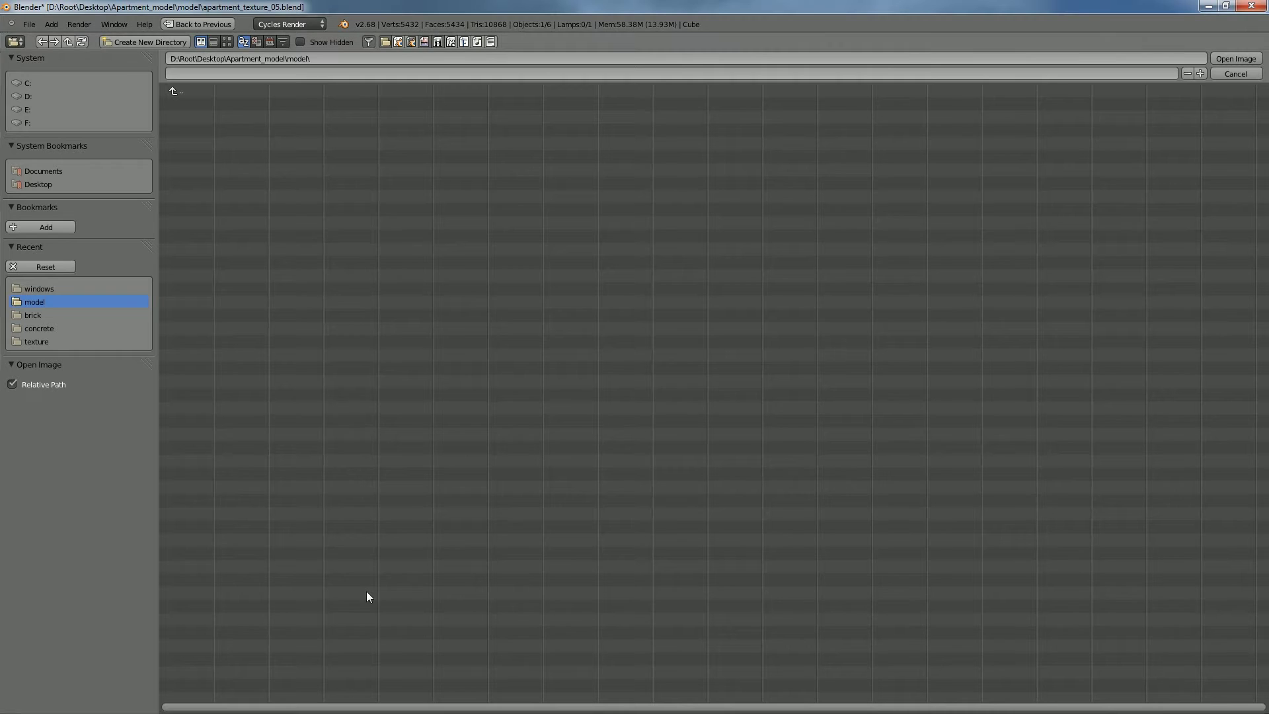
{"action": "left_click", "coordinate": [45, 289]}
{"action": "left_click", "coordinate": [219, 104]}
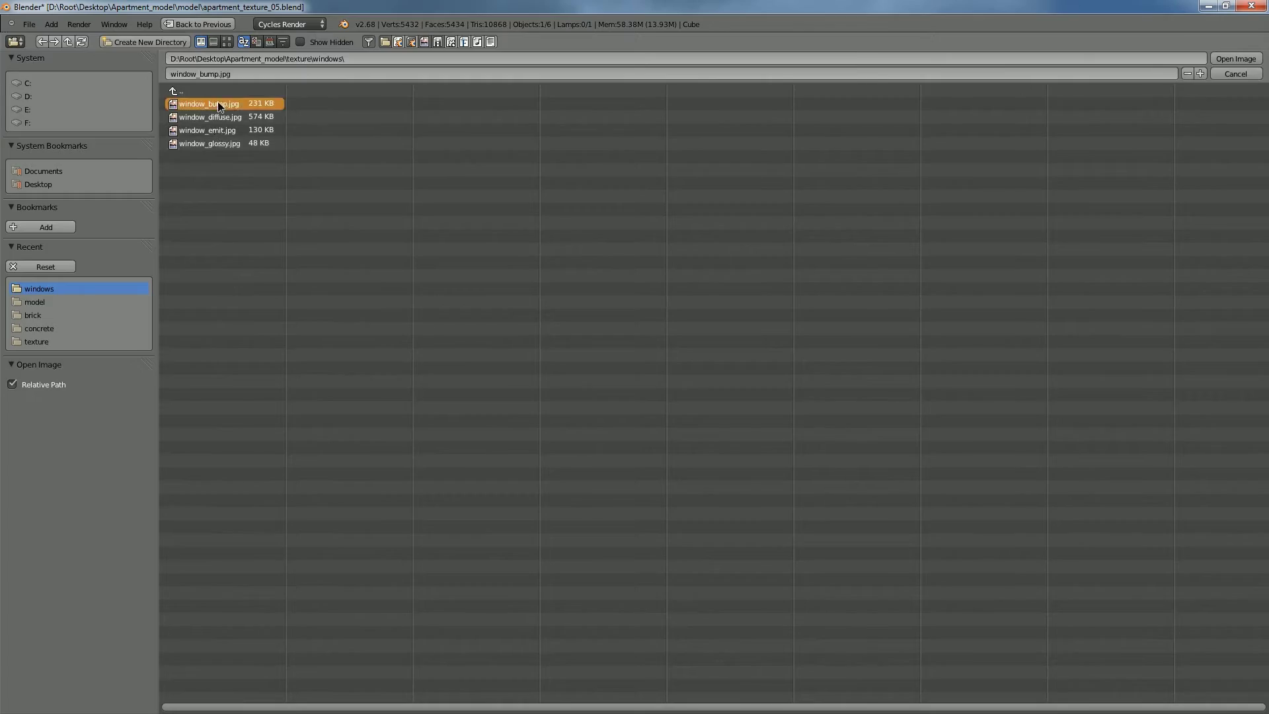
{"action": "double_click", "coordinate": [219, 104]}
{"action": "scroll", "coordinate": [492, 481], "scroll_direction": "down", "scroll_amount": 2}
{"action": "middle_click_drag", "start_coordinate": [410, 570], "coordinate": [346, 619]}
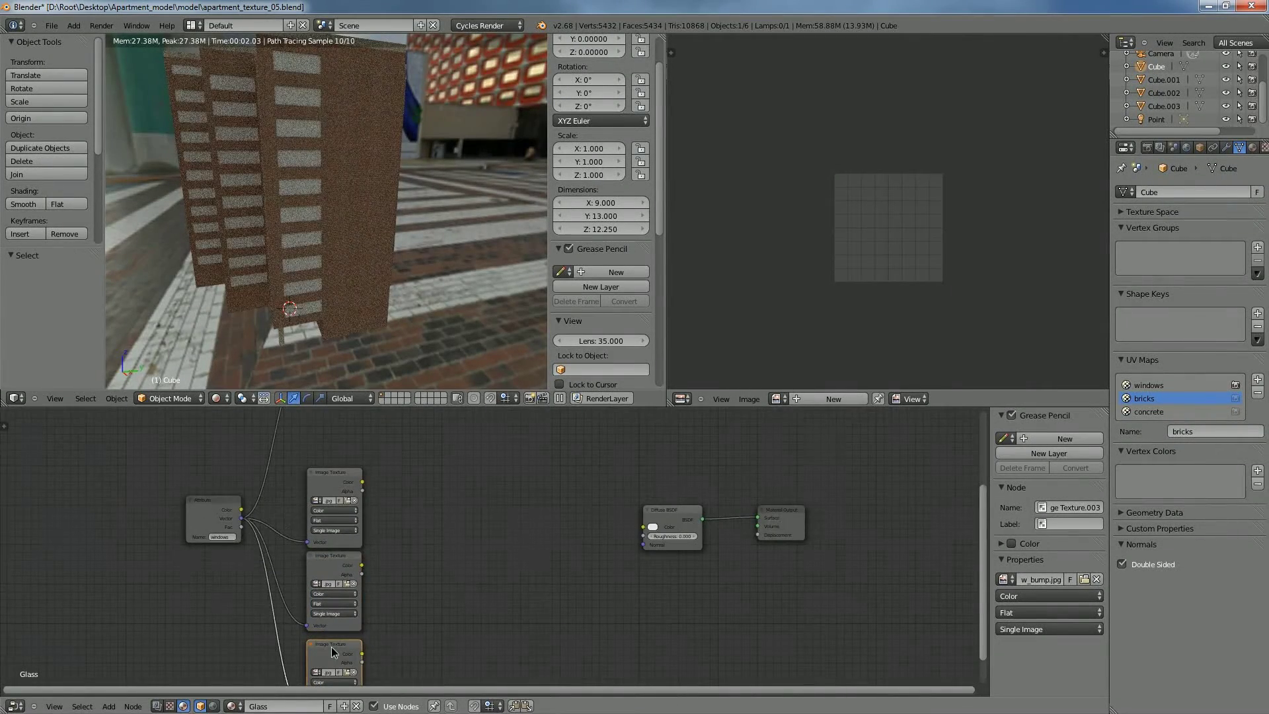
{"action": "left_click_drag", "start_coordinate": [332, 653], "coordinate": [330, 651]}
Move the Material Output and Diffuse BSDF nodes farther away from the Image Texture column
{"action": "middle_click_drag", "start_coordinate": [329, 164], "coordinate": [401, 173]}
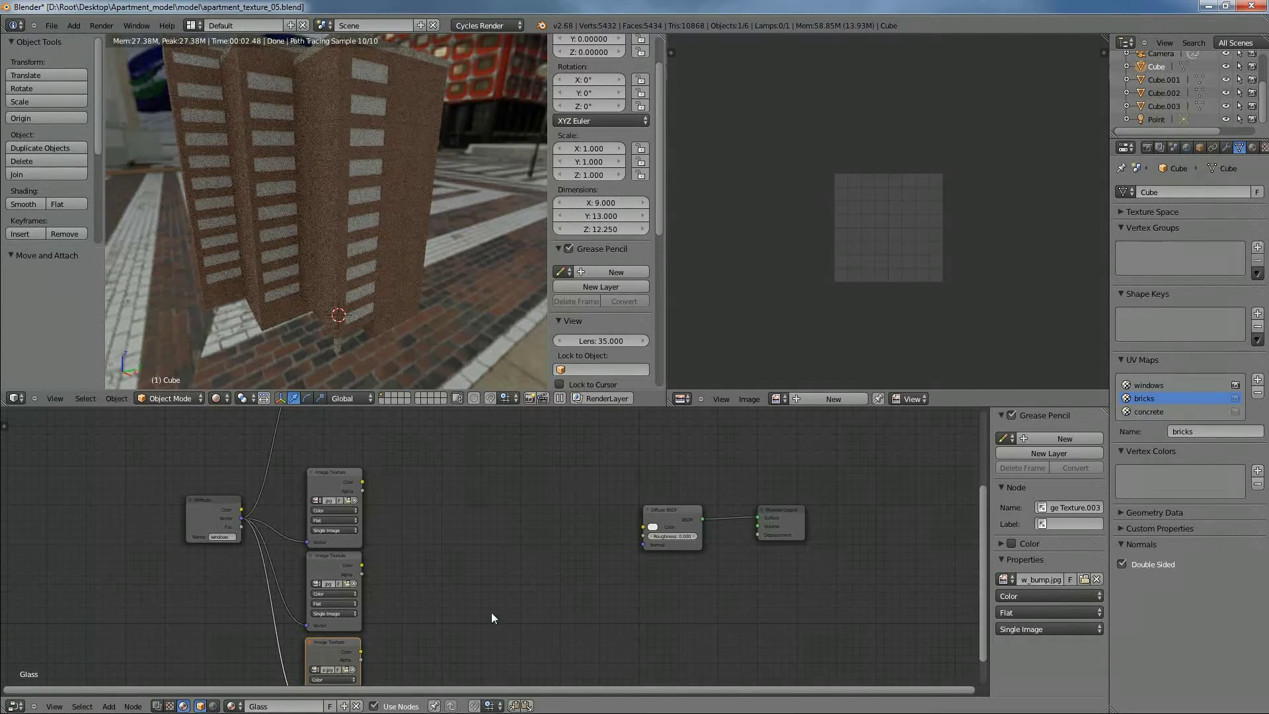
{"action": "left_click_drag", "start_coordinate": [778, 517], "coordinate": [903, 531]}
{"action": "left_click_drag", "start_coordinate": [681, 510], "coordinate": [794, 527]}
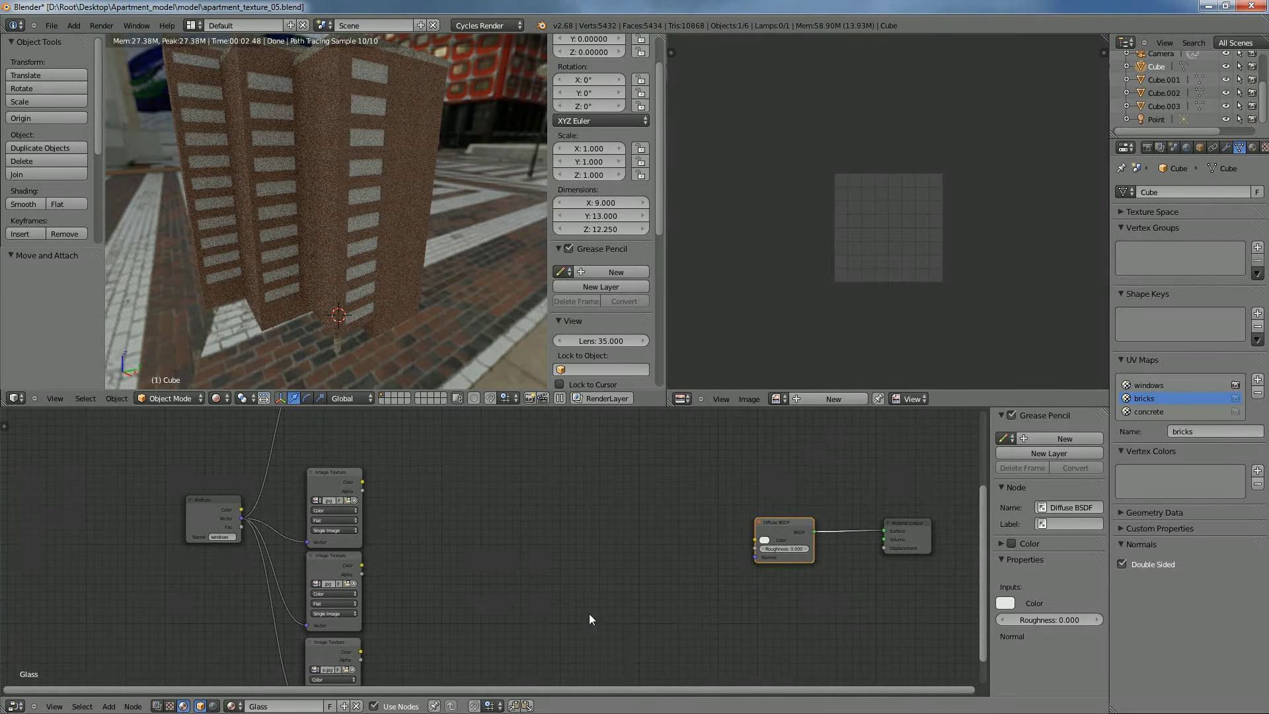
Add an Emission shader node and place it beside the window_emit.jpg texture node
{"action": "middle_click_drag", "start_coordinate": [615, 624], "coordinate": [663, 588]}
{"action": "scroll", "coordinate": [582, 546], "scroll_direction": "up", "scroll_amount": 3}
{"action": "middle_click_drag", "start_coordinate": [555, 507], "coordinate": [555, 635]}
{"action": "scroll", "coordinate": [544, 557], "scroll_direction": "down", "scroll_amount": 1}
{"action": "scroll", "coordinate": [543, 558], "scroll_direction": "down", "scroll_amount": 2}
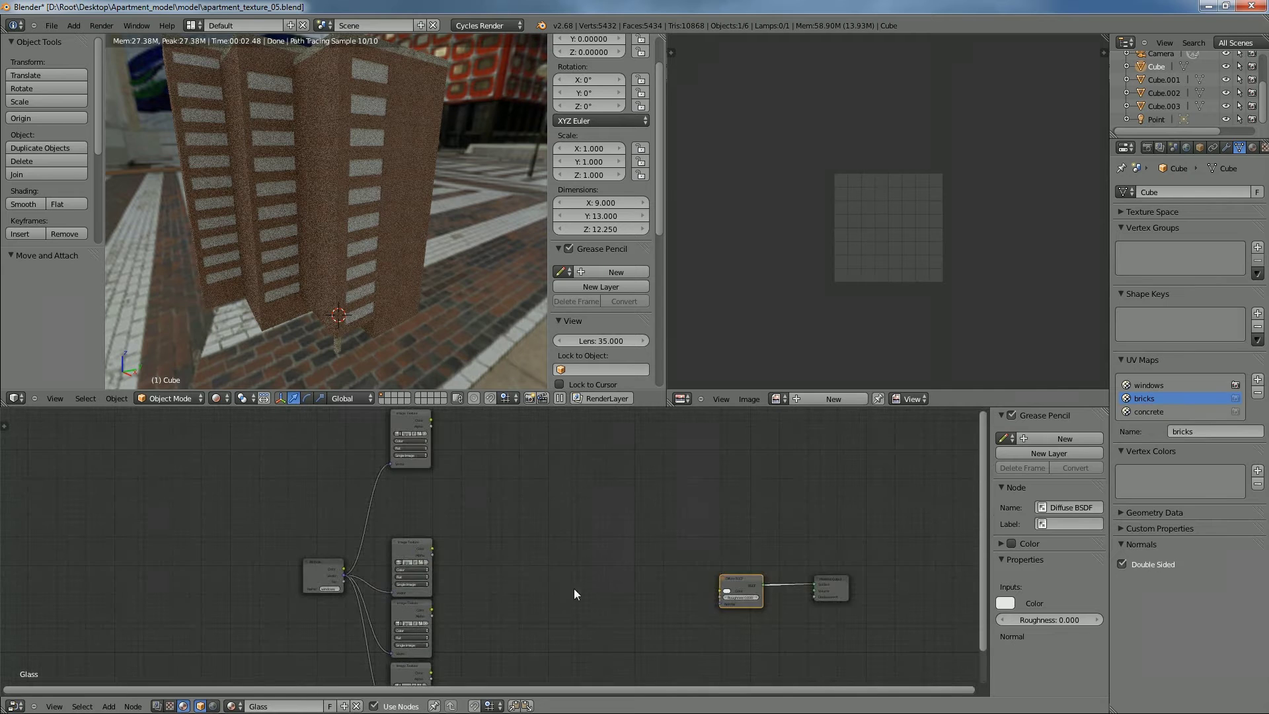
{"action": "middle_click_drag", "start_coordinate": [574, 589], "coordinate": [577, 535]}
{"action": "key", "text": "shift+a"}
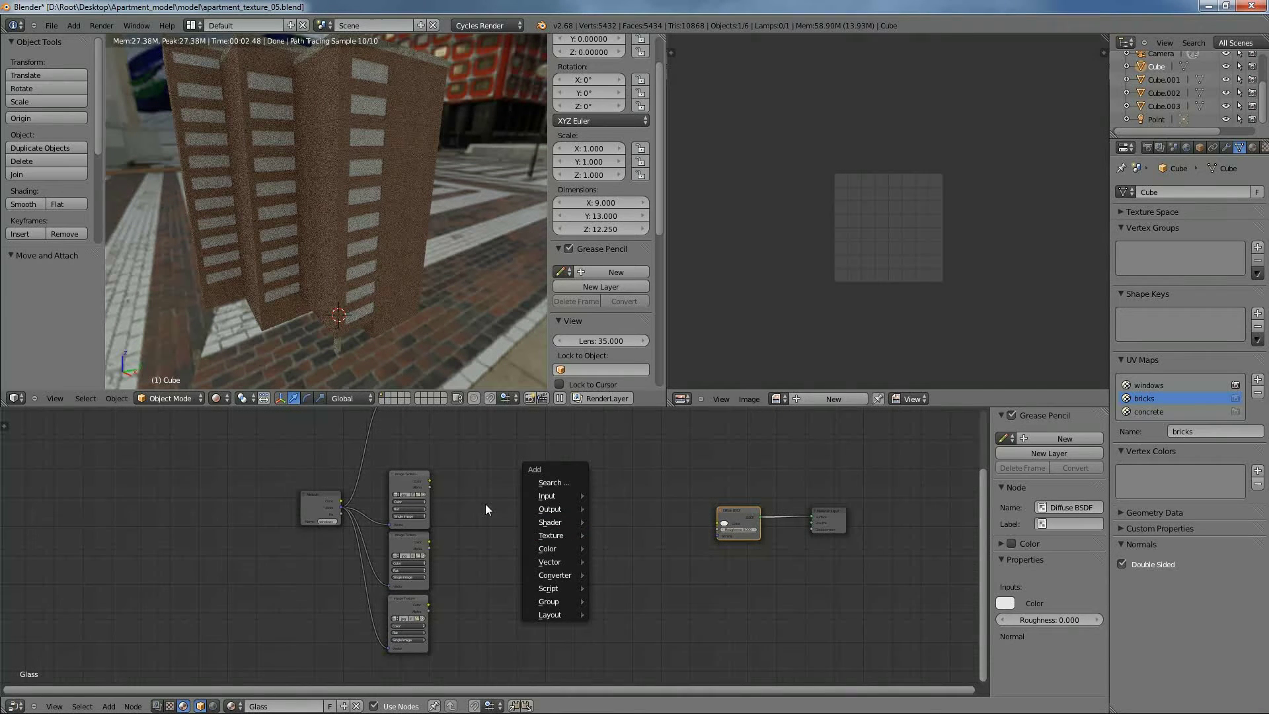
{"action": "mouse_move", "coordinate": [561, 575]}
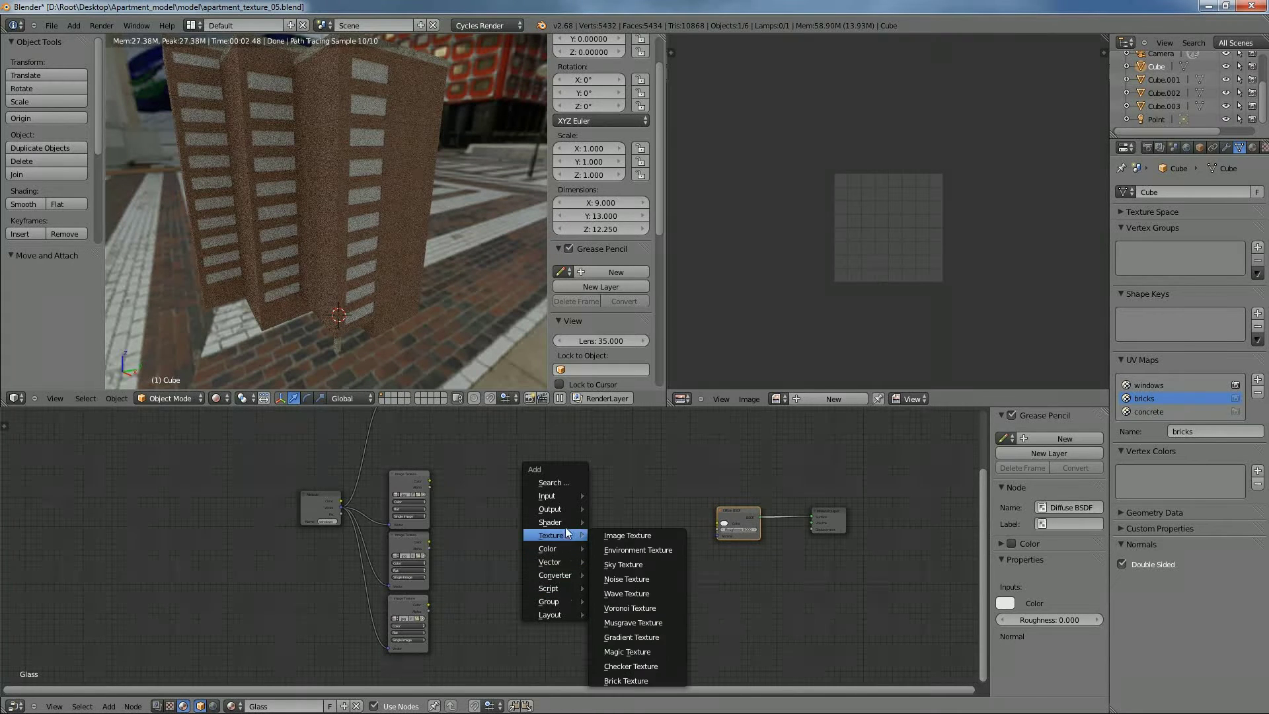
{"action": "mouse_move", "coordinate": [566, 522]}
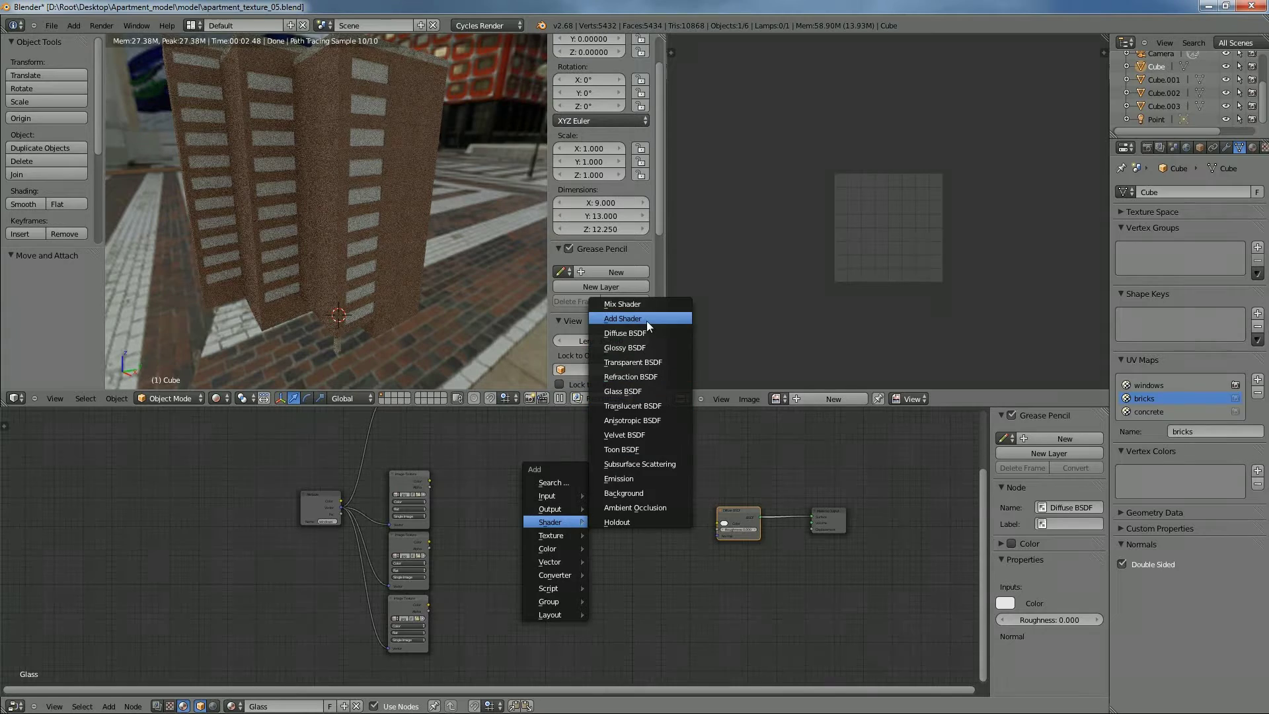
{"action": "left_click", "coordinate": [645, 478]}
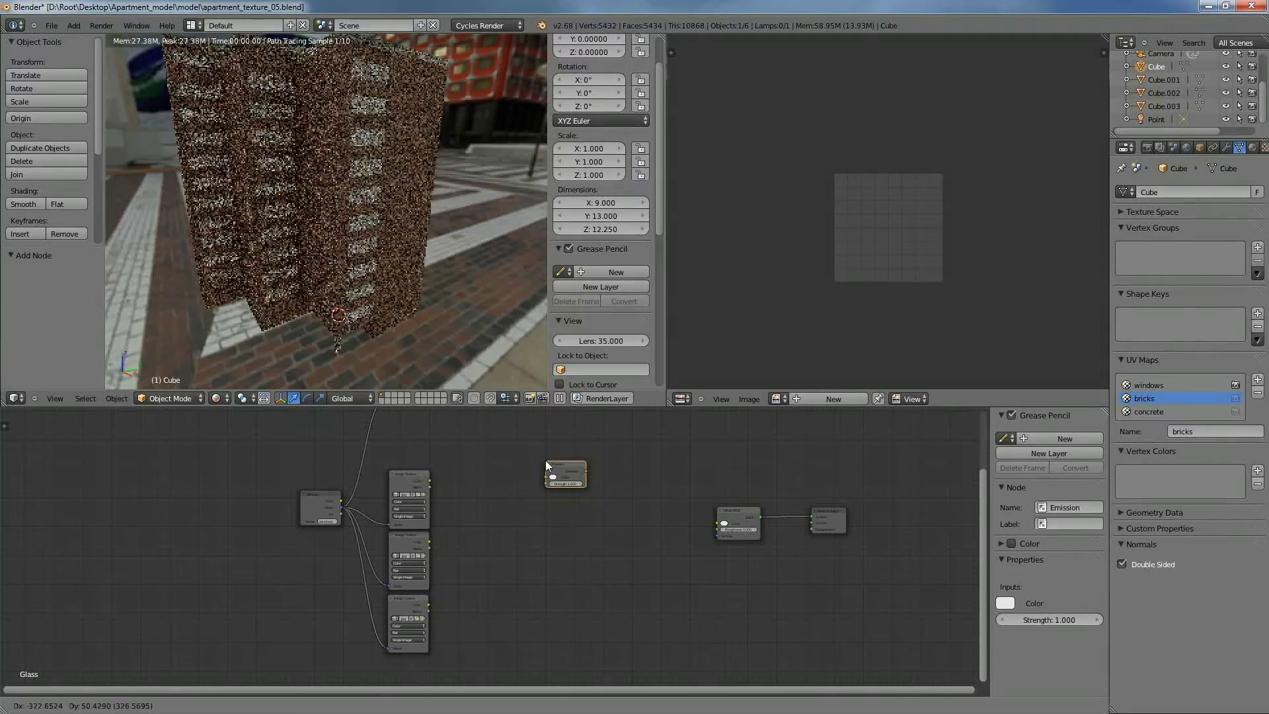
{"action": "left_click", "coordinate": [546, 462]}
{"action": "middle_click_drag", "start_coordinate": [686, 486], "coordinate": [799, 607]}
{"action": "left_click_drag", "start_coordinate": [674, 583], "coordinate": [590, 460]}
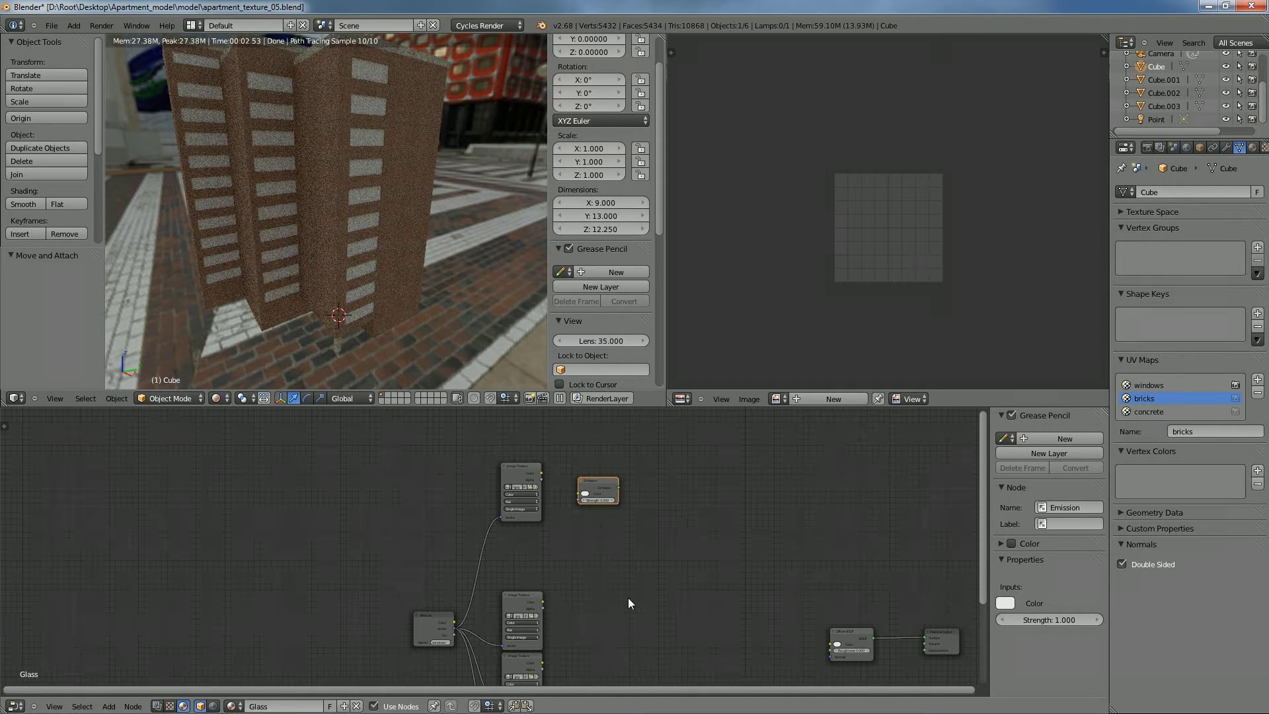
{"action": "left_click_drag", "start_coordinate": [601, 484], "coordinate": [560, 510]}
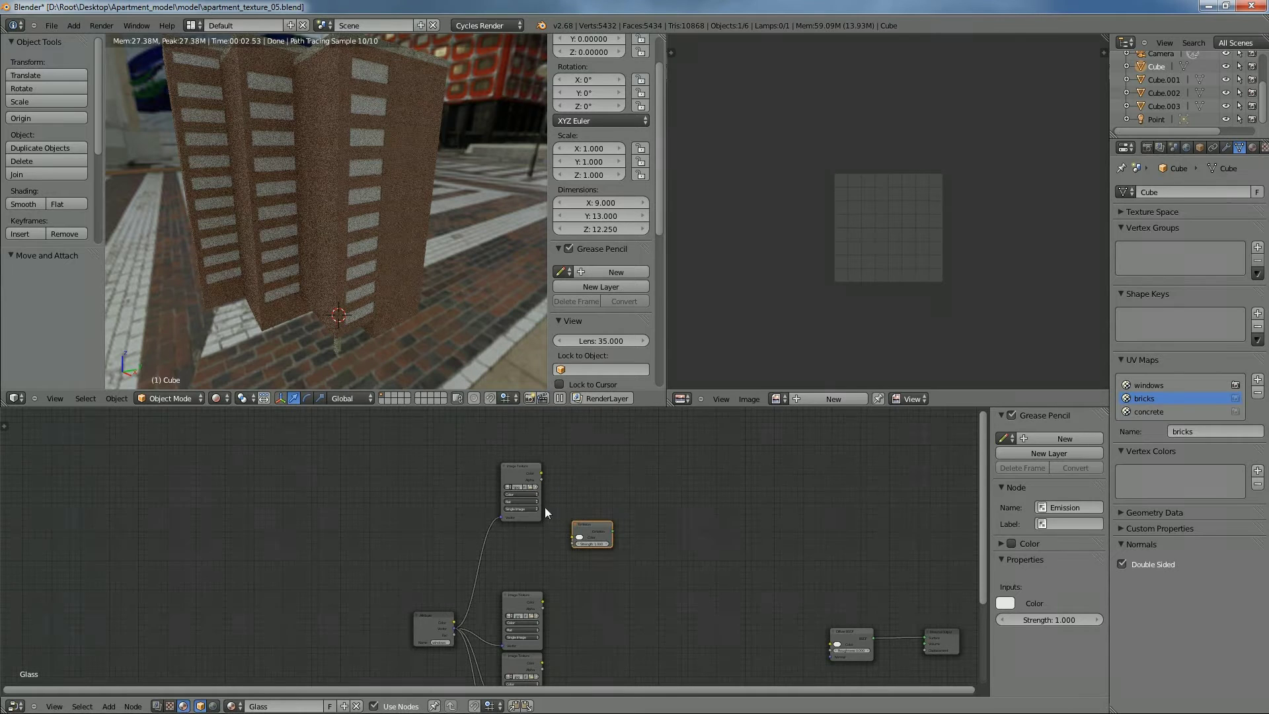
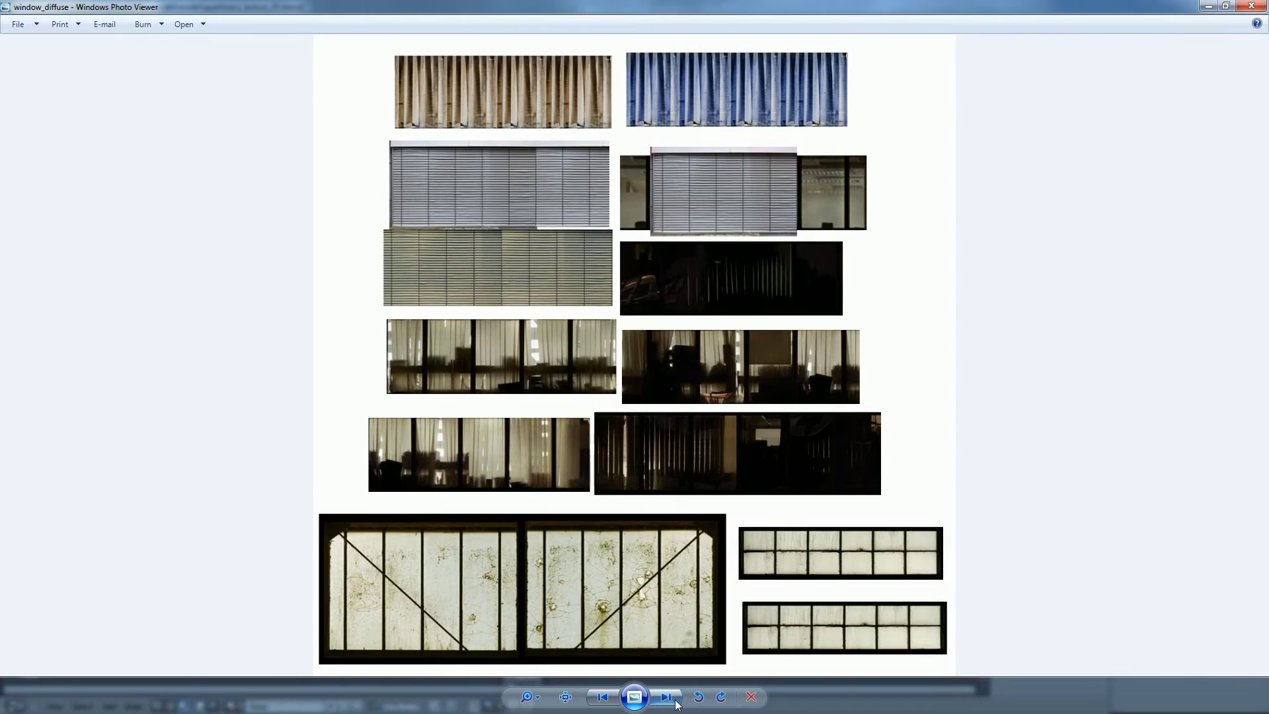
Compare the window_emit and window_diffuse images in Windows Photo Viewer, checking which windows light up, then return to Blender
{"action": "left_click", "coordinate": [674, 701]}
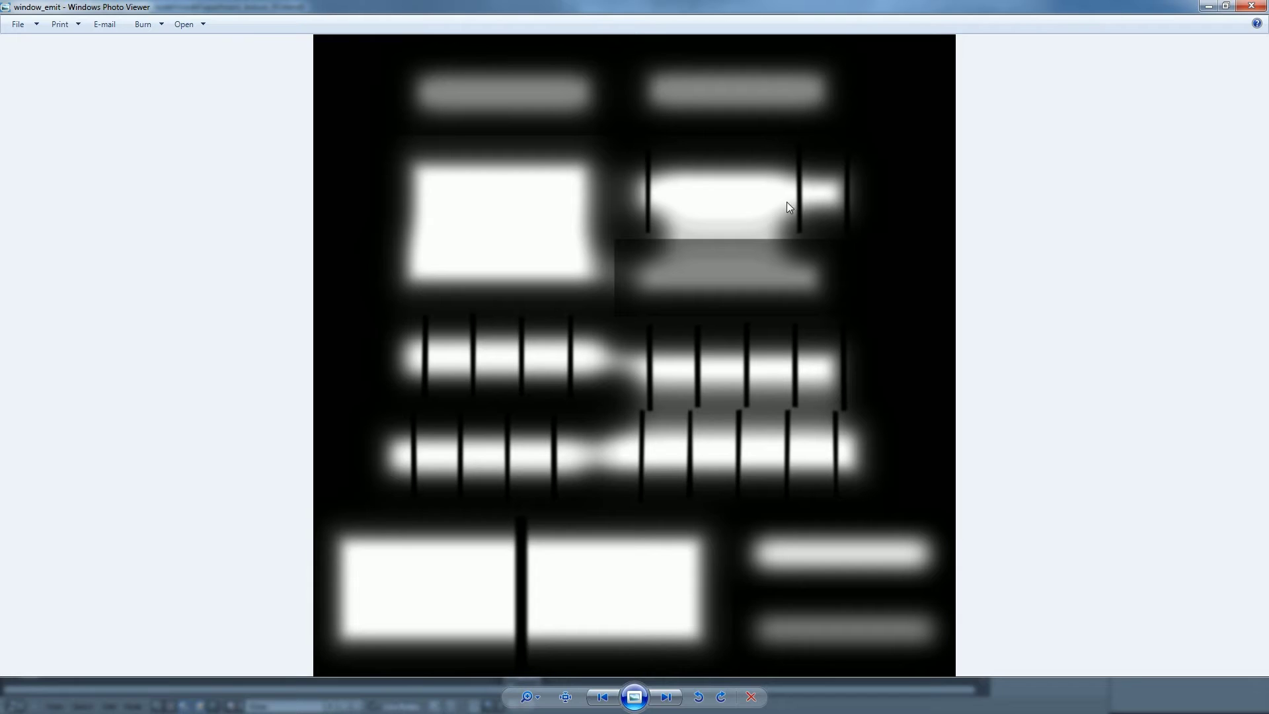
{"action": "left_click_drag", "start_coordinate": [668, 5], "coordinate": [621, 122]}
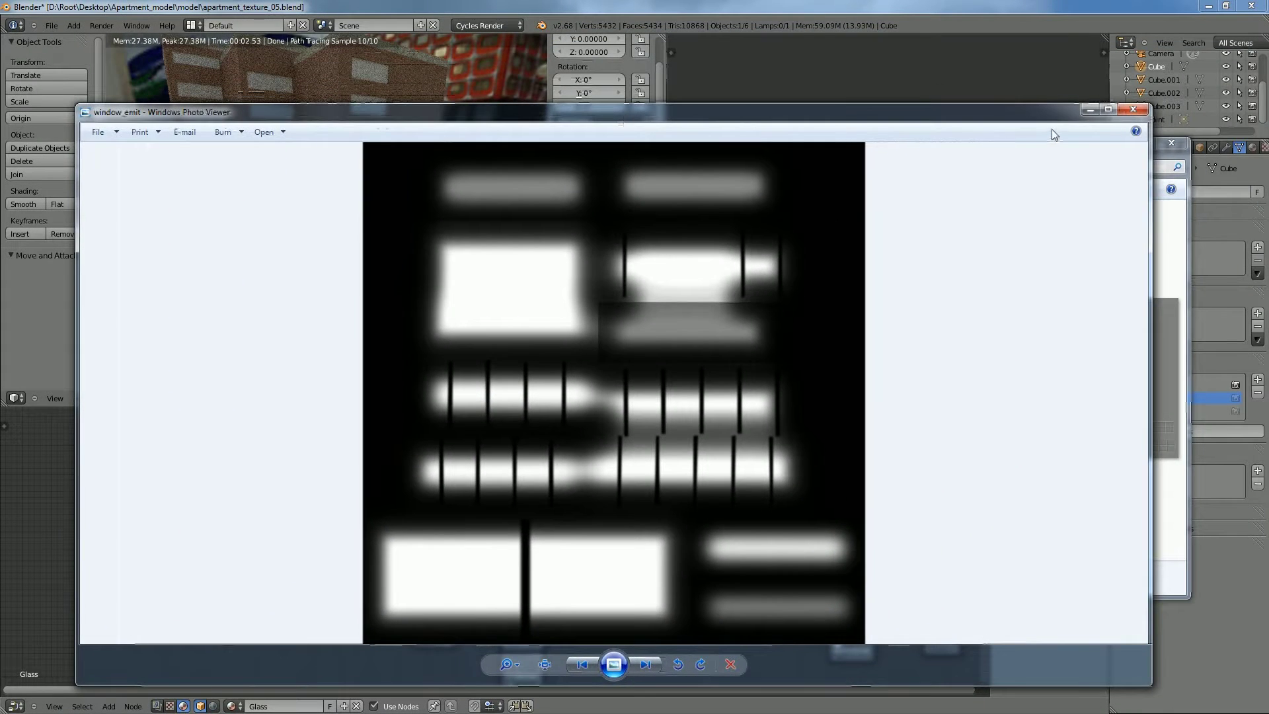
{"action": "left_click", "coordinate": [1090, 111]}
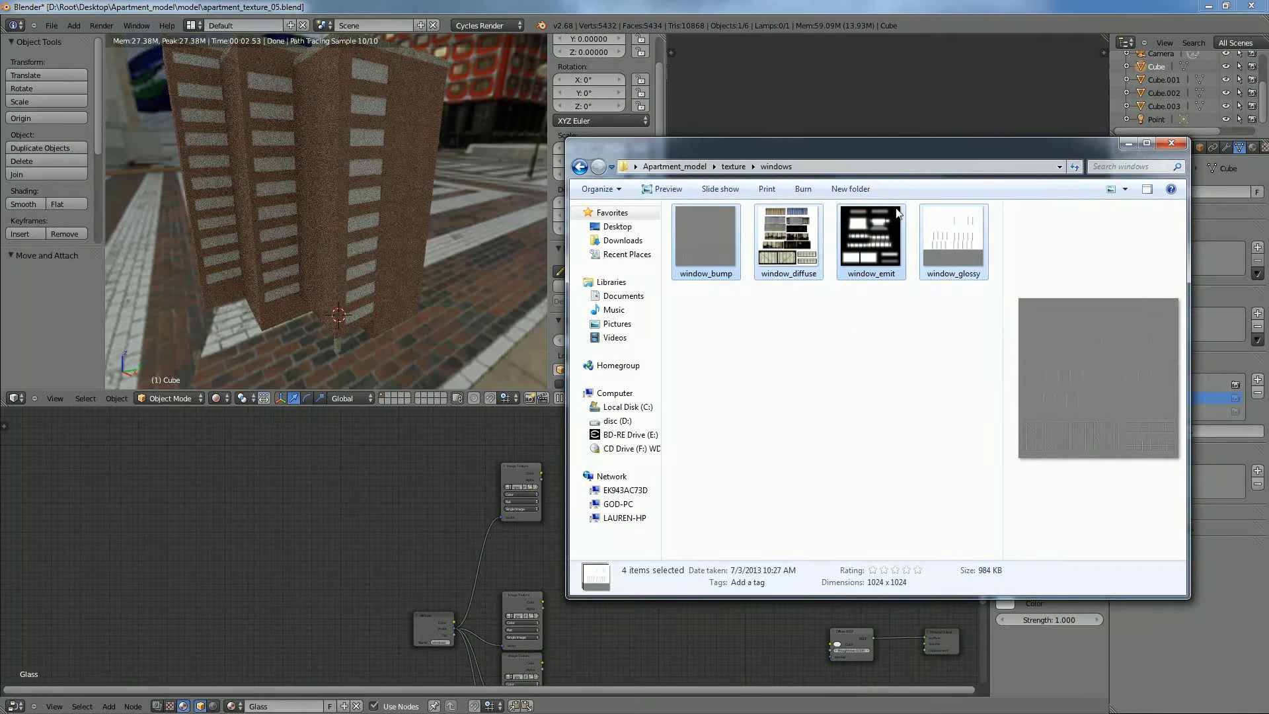
{"action": "left_click_drag", "start_coordinate": [776, 150], "coordinate": [966, 213]}
{"action": "double_click", "coordinate": [890, 297]}
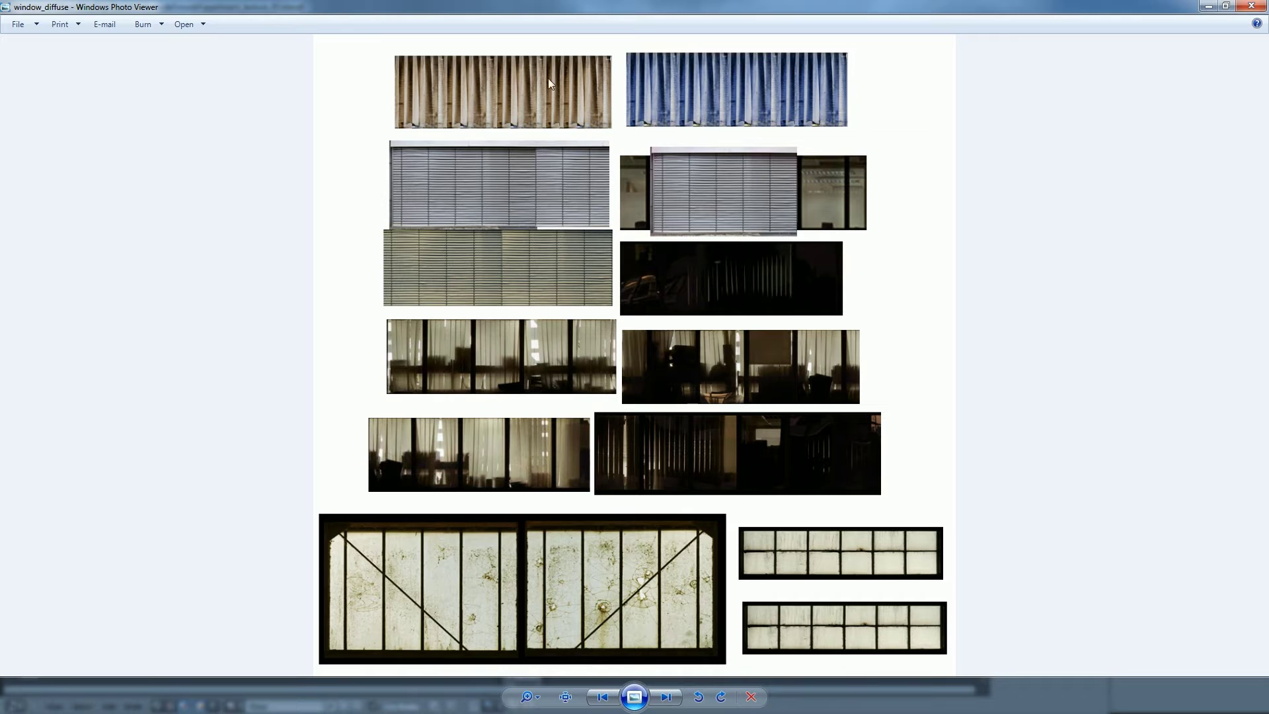
{"action": "double_click", "coordinate": [975, 6]}
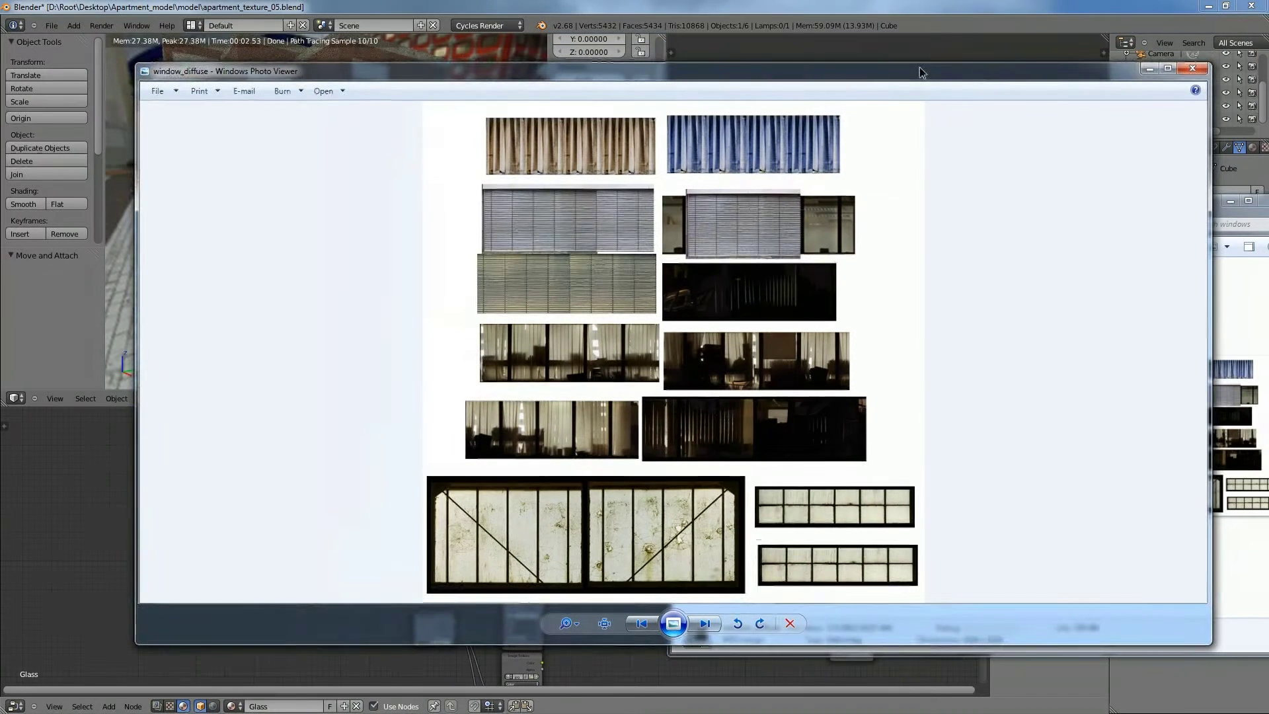
{"action": "left_click", "coordinate": [1156, 69]}
{"action": "left_click_drag", "start_coordinate": [1131, 206], "coordinate": [1268, 149]}
Connect the window_diffuse.jpg texture's Color output to the Emission node's Color input
{"action": "middle_click_drag", "start_coordinate": [650, 537], "coordinate": [624, 509]}
{"action": "scroll", "coordinate": [625, 509], "scroll_direction": "up", "scroll_amount": 2}
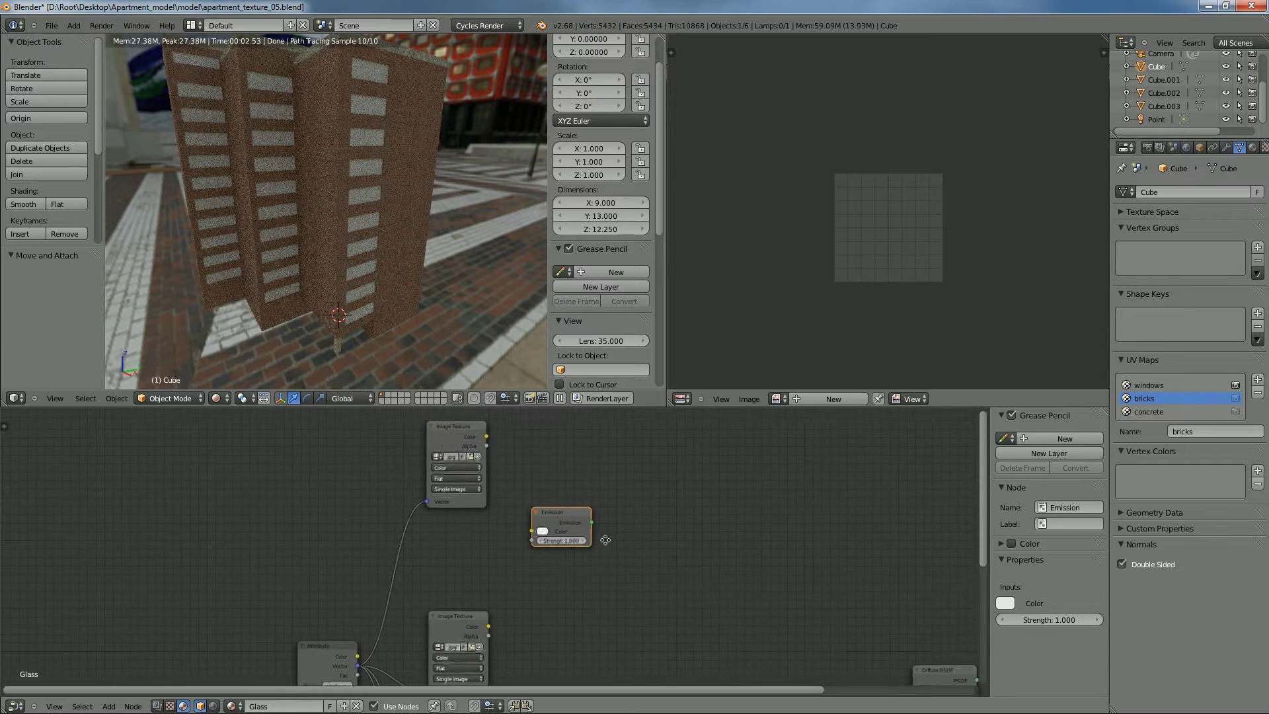
{"action": "middle_click_drag", "start_coordinate": [486, 633], "coordinate": [467, 590]}
{"action": "left_click_drag", "start_coordinate": [466, 589], "coordinate": [644, 455]}
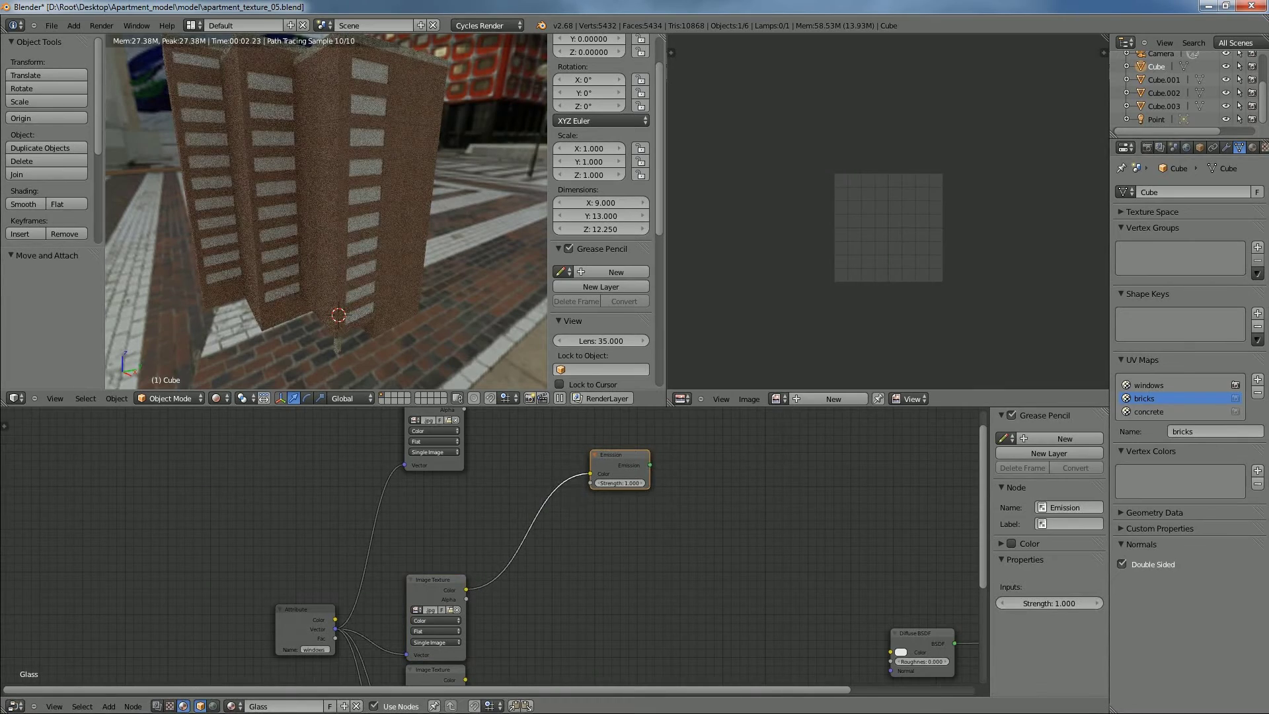
Add a Glossy BSDF node below the Emission node and position it beside the diffuse and glossy texture nodes
{"action": "middle_click_drag", "start_coordinate": [718, 554], "coordinate": [746, 529]}
{"action": "key", "text": "shift+a"}
{"action": "mouse_move", "coordinate": [746, 529]}
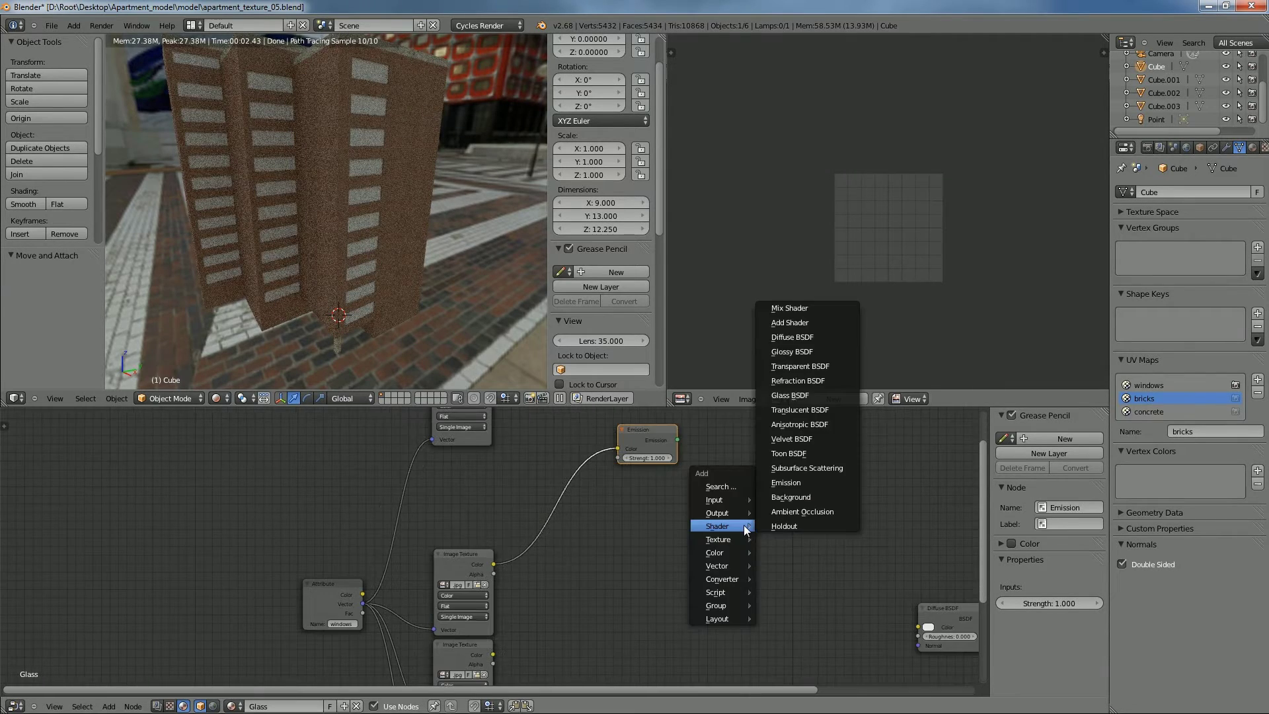
{"action": "left_click", "coordinate": [792, 351]}
{"action": "left_click", "coordinate": [617, 522]}
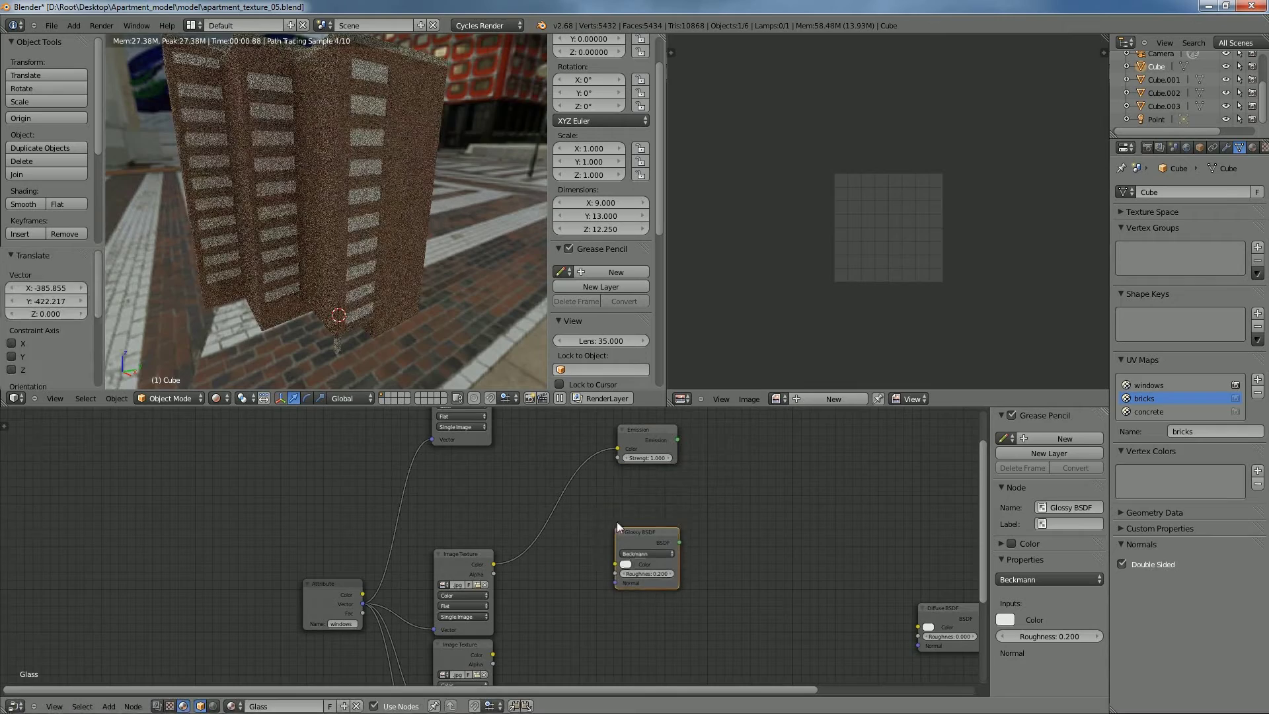
{"action": "scroll", "coordinate": [486, 577], "scroll_direction": "down", "scroll_amount": 2}
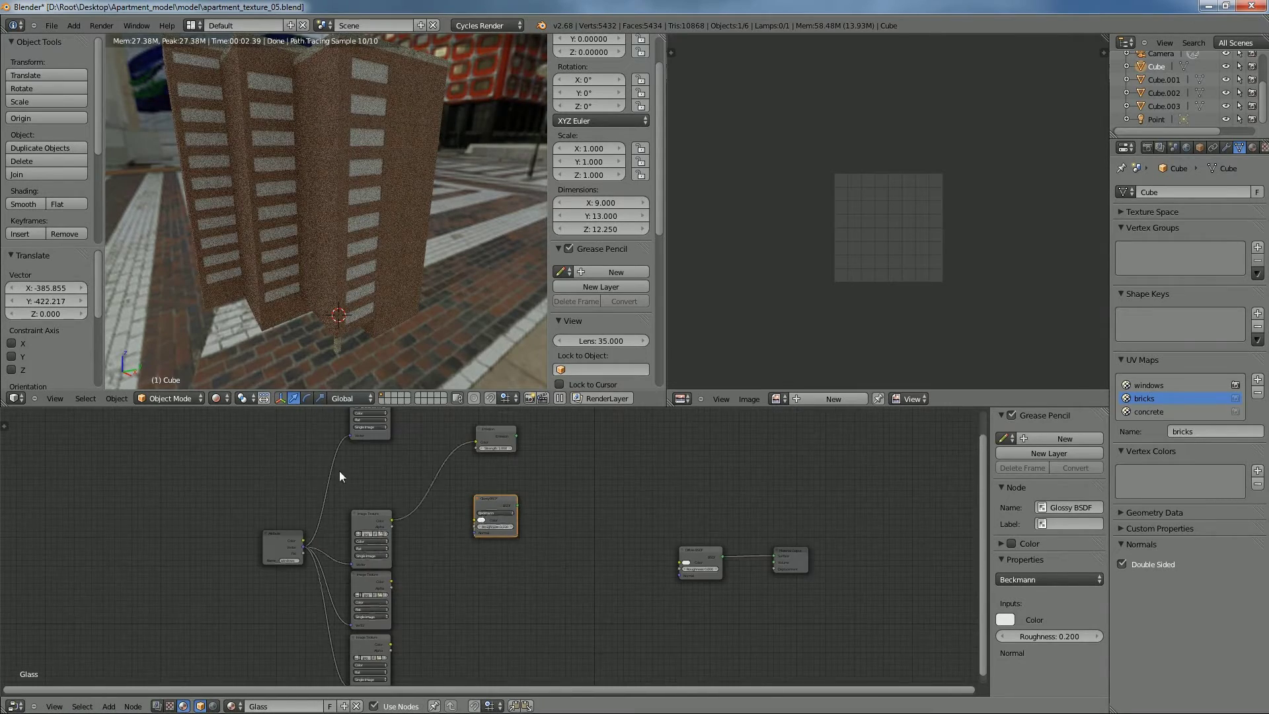
{"action": "middle_click_drag", "start_coordinate": [602, 530], "coordinate": [613, 469]}
{"action": "left_click_drag", "start_coordinate": [495, 442], "coordinate": [470, 453]}
{"action": "middle_click_drag", "start_coordinate": [521, 447], "coordinate": [587, 443]}
{"action": "mouse_move", "coordinate": [547, 456]}
{"action": "left_mouse_down"}
{"action": "mouse_move", "coordinate": [533, 476]}
{"action": "mouse_move", "coordinate": [541, 464]}
{"action": "left_mouse_up"}
{"action": "middle_click_drag", "start_coordinate": [675, 497], "coordinate": [724, 482]}
{"action": "left_click_drag", "start_coordinate": [593, 452], "coordinate": [594, 473]}
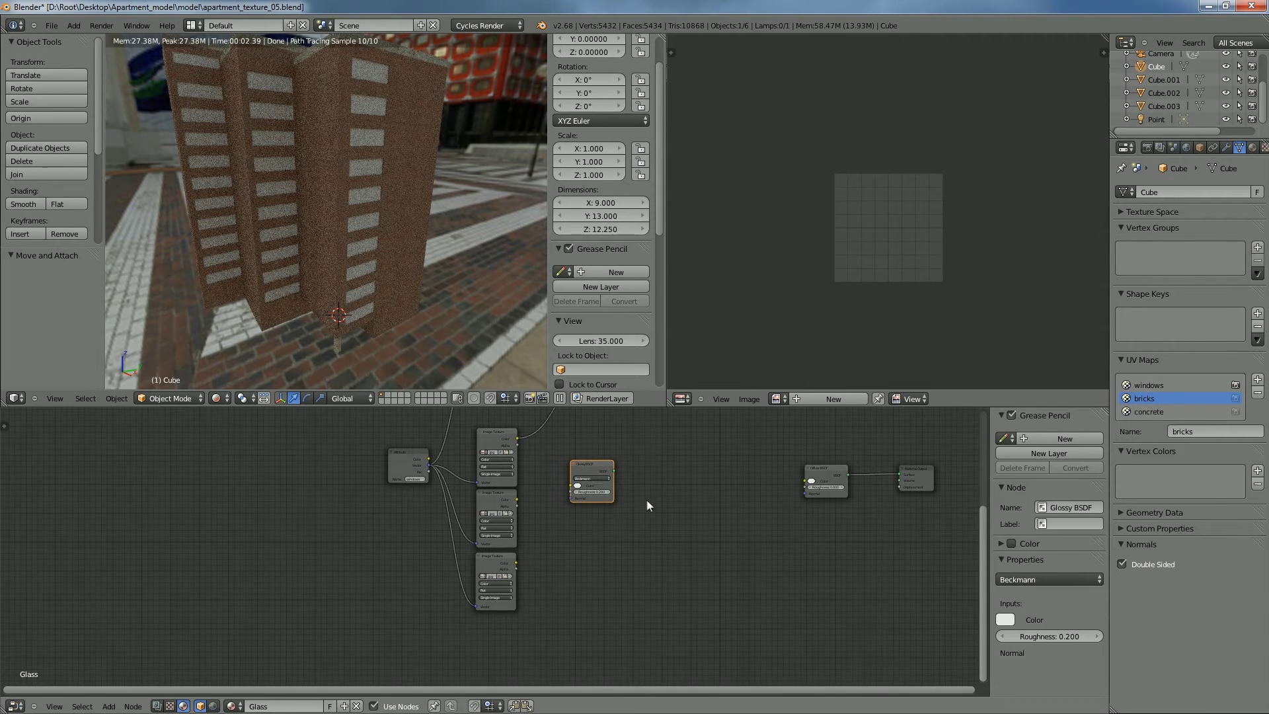
Add a second Diffuse BSDF node and stack it directly above the Glossy BSDF
{"action": "key", "text": "shift+a"}
{"action": "mouse_move", "coordinate": [597, 522]}
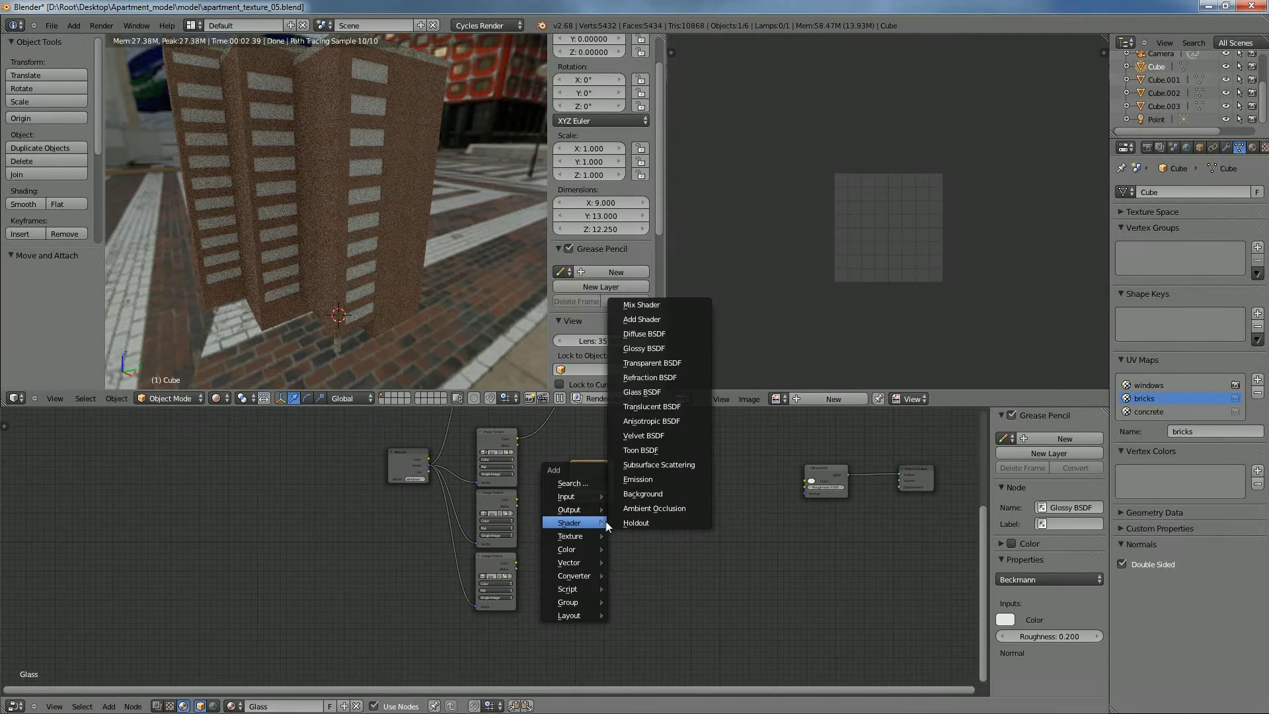
{"action": "left_click", "coordinate": [647, 344]}
{"action": "left_click", "coordinate": [728, 500]}
{"action": "left_click_drag", "start_coordinate": [645, 546], "coordinate": [647, 480]}
{"action": "left_click_drag", "start_coordinate": [655, 550], "coordinate": [652, 511]}
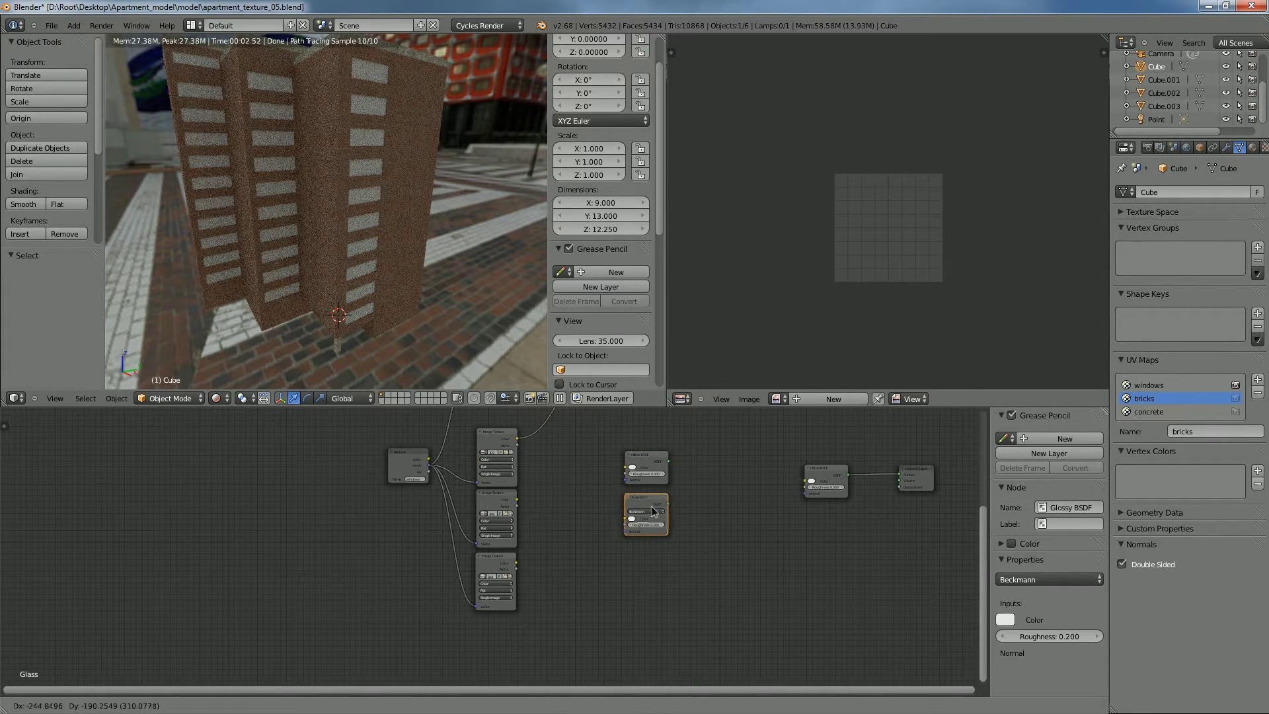
{"action": "left_click", "coordinate": [652, 511]}
Connect the window_diffuse.jpg texture's Color output to the Color input of the new Diffuse BSDF
{"action": "scroll", "coordinate": [699, 487], "scroll_direction": "up", "scroll_amount": 3}
{"action": "left_click_drag", "start_coordinate": [652, 480], "coordinate": [653, 485]}
{"action": "left_click_drag", "start_coordinate": [455, 449], "coordinate": [493, 452]}
{"action": "left_click_drag", "start_coordinate": [572, 476], "coordinate": [615, 493]}
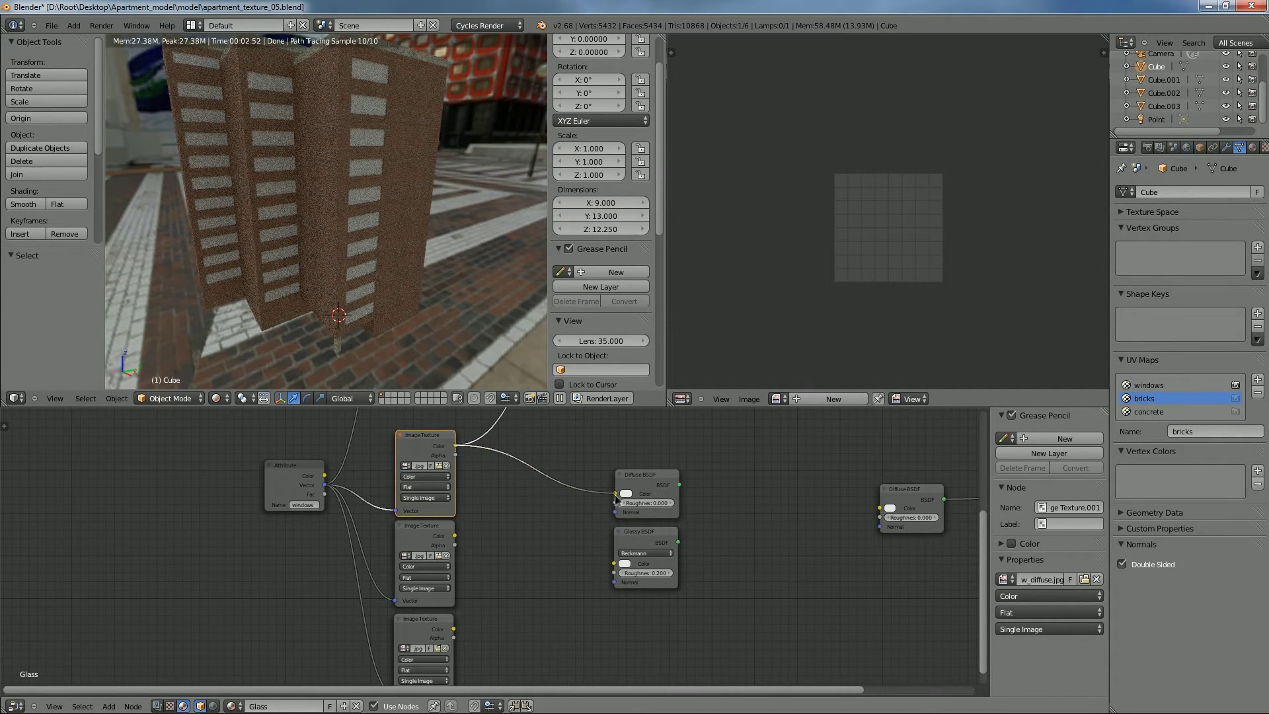
Delete the original Diffuse BSDF attached to the Material Output and move the output node closer to the remaining shaders
{"action": "middle_click_drag", "start_coordinate": [614, 548], "coordinate": [676, 518]}
{"action": "key", "text": "shift+a"}
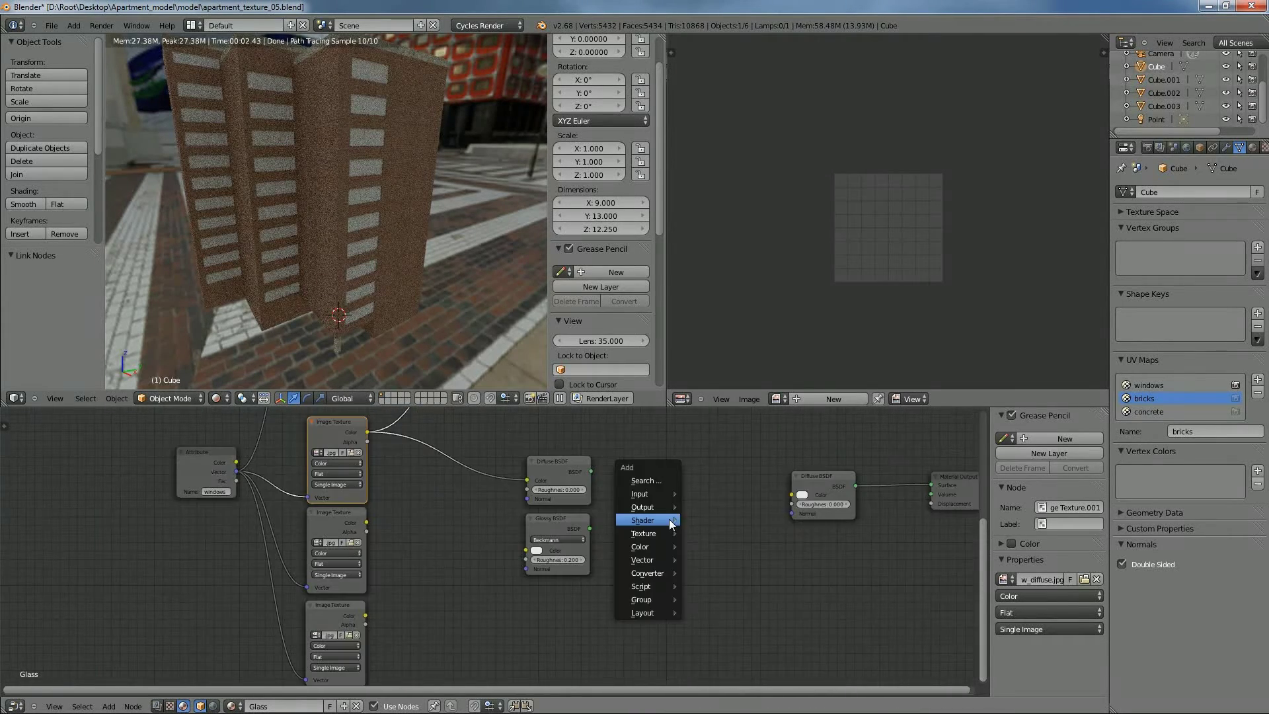
{"action": "mouse_move", "coordinate": [671, 523]}
{"action": "key", "text": "Escape"}
{"action": "left_click", "coordinate": [811, 471]}
{"action": "key", "text": "Delete"}
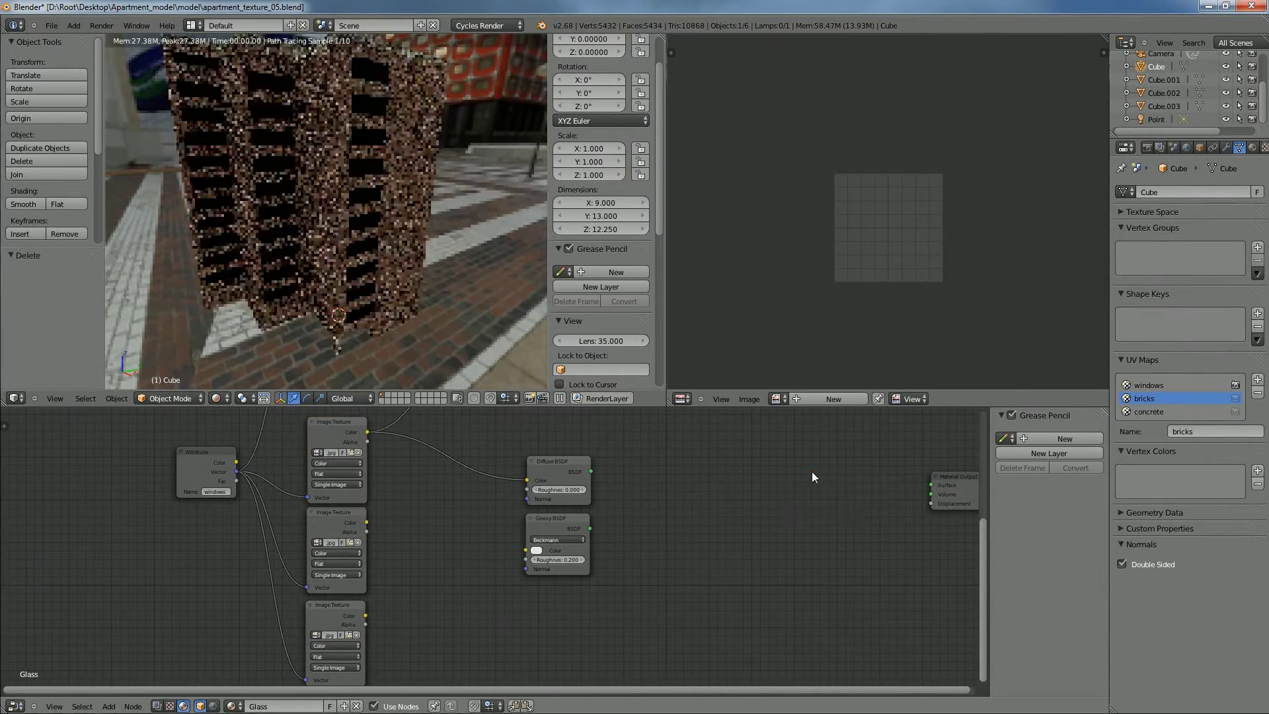
{"action": "left_click_drag", "start_coordinate": [940, 483], "coordinate": [691, 505]}
Add a Mix Shader beside the Diffuse and Glossy BSDFs and move the Material Output farther away from it
{"action": "key", "text": "shift+a"}
{"action": "mouse_move", "coordinate": [650, 504]}
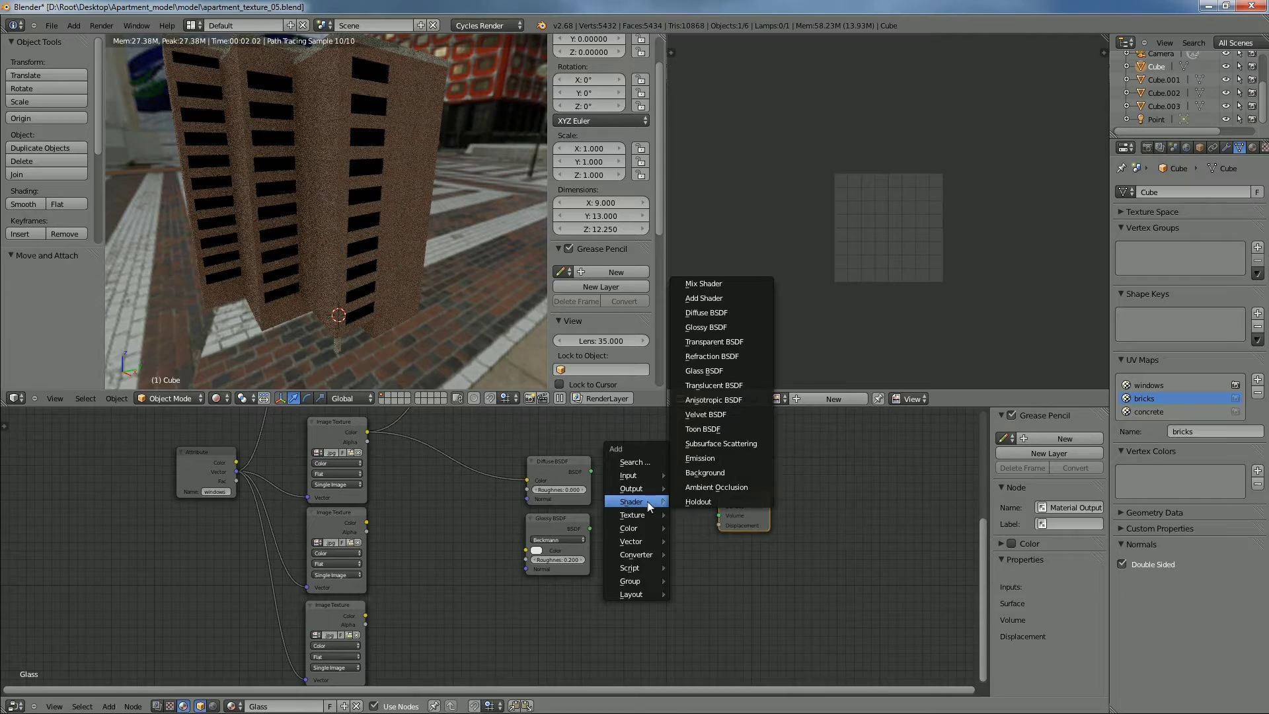
{"action": "left_click", "coordinate": [703, 285]}
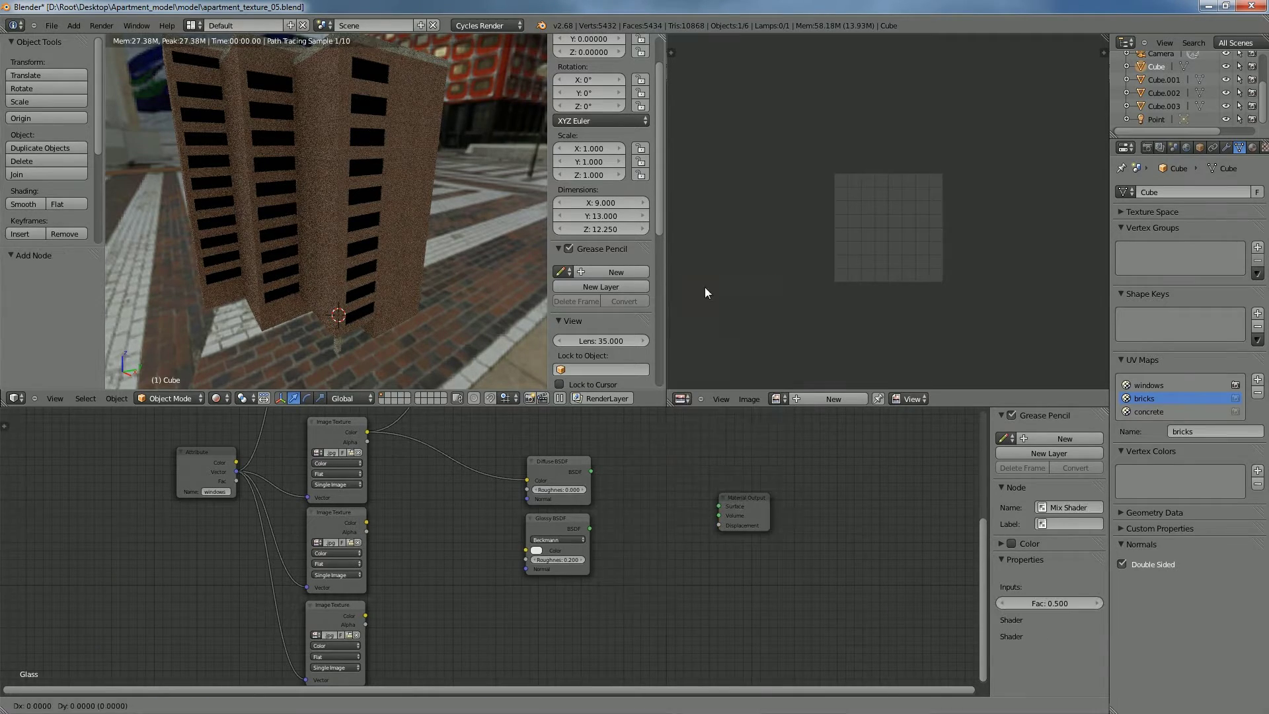
{"action": "left_click", "coordinate": [620, 500]}
{"action": "left_click_drag", "start_coordinate": [750, 502], "coordinate": [908, 496]}
Connect the Diffuse and Glossy BSDFs to the Mix Shader, link its output to Surface, and inspect the rendered windows up close
{"action": "left_click_drag", "start_coordinate": [579, 480], "coordinate": [568, 522]}
{"action": "left_click_drag", "start_coordinate": [681, 507], "coordinate": [877, 501]}
{"action": "scroll", "coordinate": [406, 279], "scroll_direction": "up", "scroll_amount": 2}
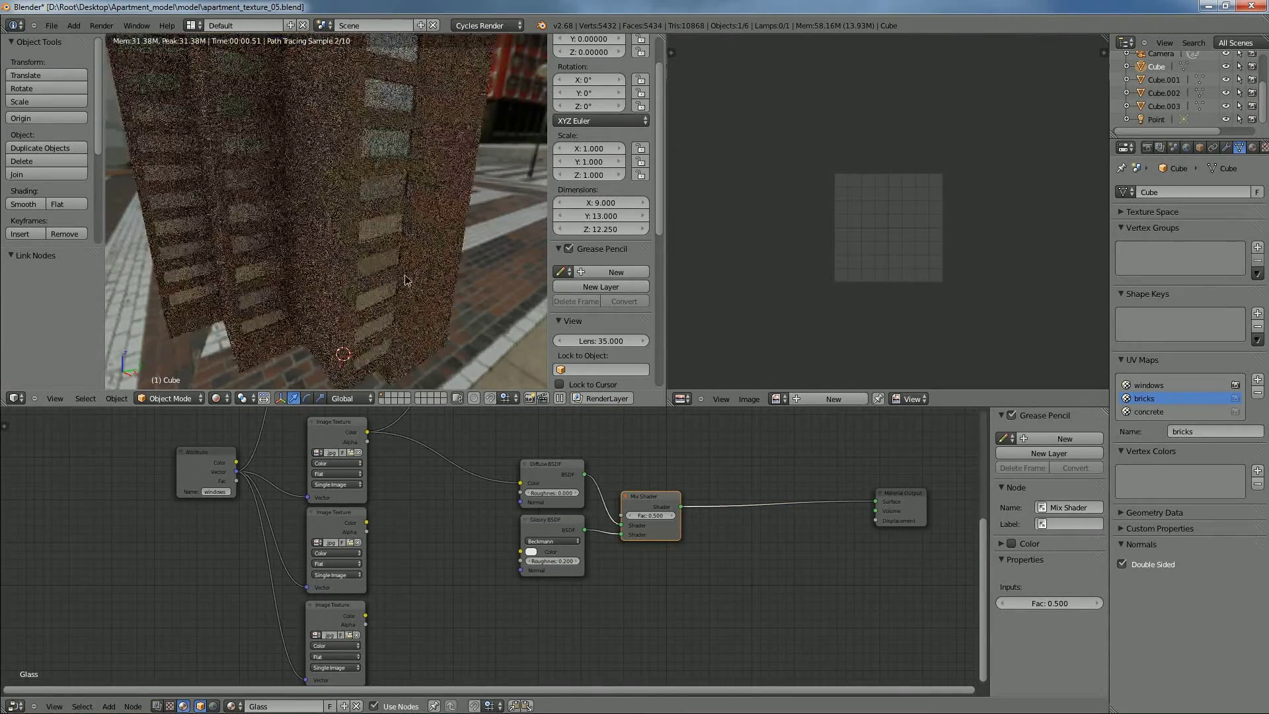
{"action": "scroll", "coordinate": [393, 287], "scroll_direction": "down", "scroll_amount": 5}
{"action": "scroll", "coordinate": [384, 330], "scroll_direction": "up", "scroll_amount": 2}
{"action": "middle_click_drag", "start_coordinate": [394, 318], "coordinate": [449, 289]}
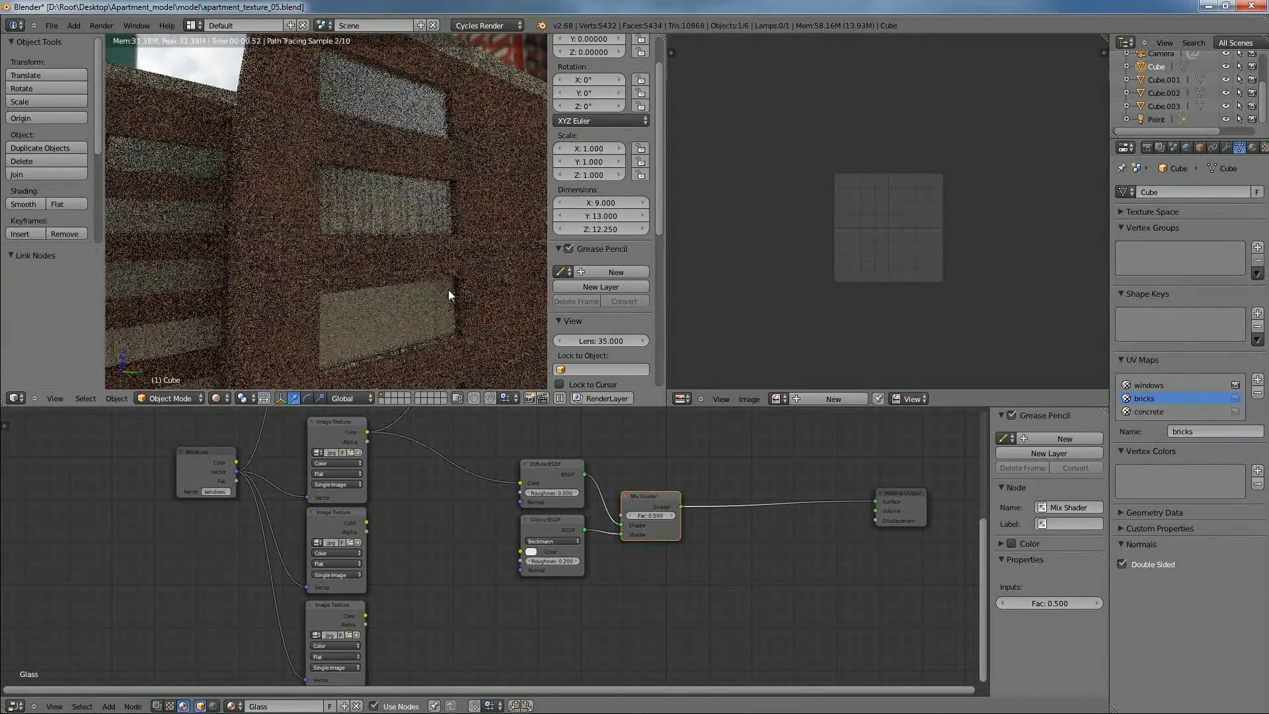
Set the Glossy BSDF's roughness to 0.100 and inspect the rendered windows
{"action": "scroll", "coordinate": [507, 343], "scroll_direction": "down", "scroll_amount": 5}
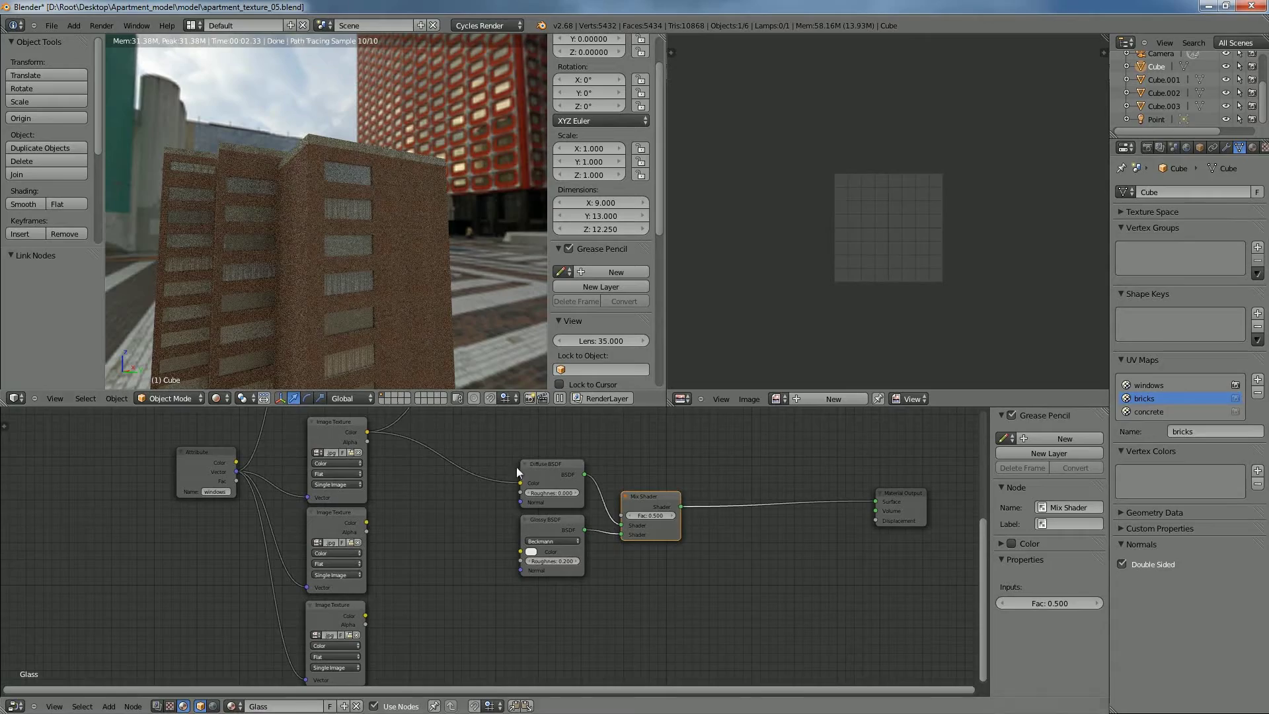
{"action": "middle_click_drag", "start_coordinate": [394, 267], "coordinate": [431, 215]}
{"action": "left_click", "coordinate": [529, 561]}
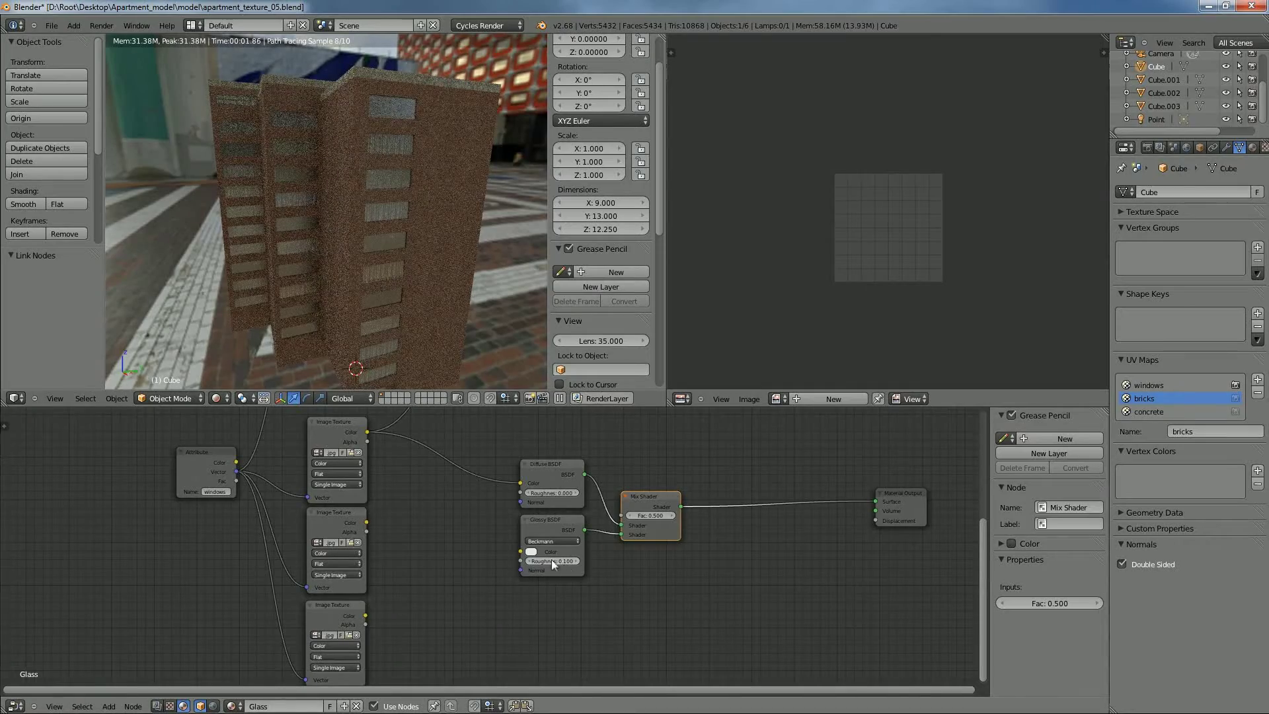
{"action": "scroll", "coordinate": [468, 308], "scroll_direction": "up", "scroll_amount": 4}
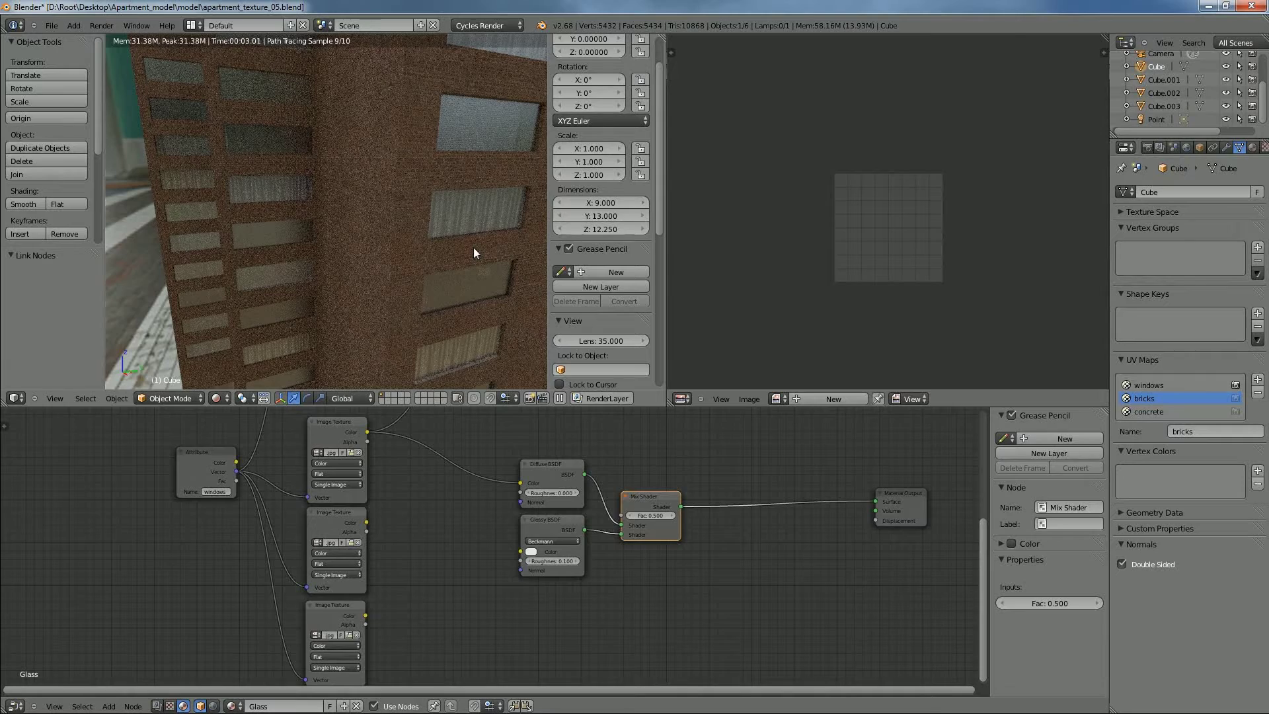
Lower the Glossy BSDF's roughness to 0.01 and check the window reflections up close and from a distance
{"action": "left_click", "coordinate": [561, 560]}
{"action": "type", "text": "0.1"}
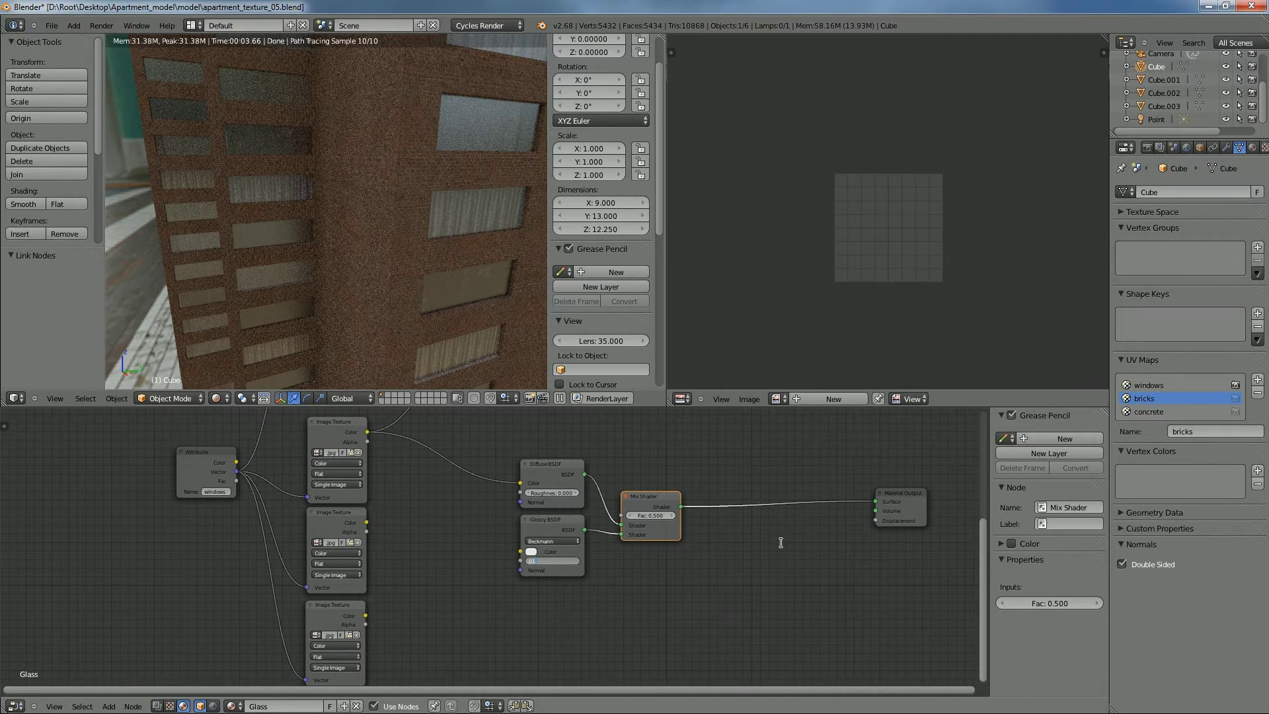
{"action": "key", "text": "Return"}
{"action": "scroll", "coordinate": [490, 153], "scroll_direction": "up", "scroll_amount": 4}
{"action": "middle_click_drag", "start_coordinate": [459, 193], "coordinate": [429, 153]}
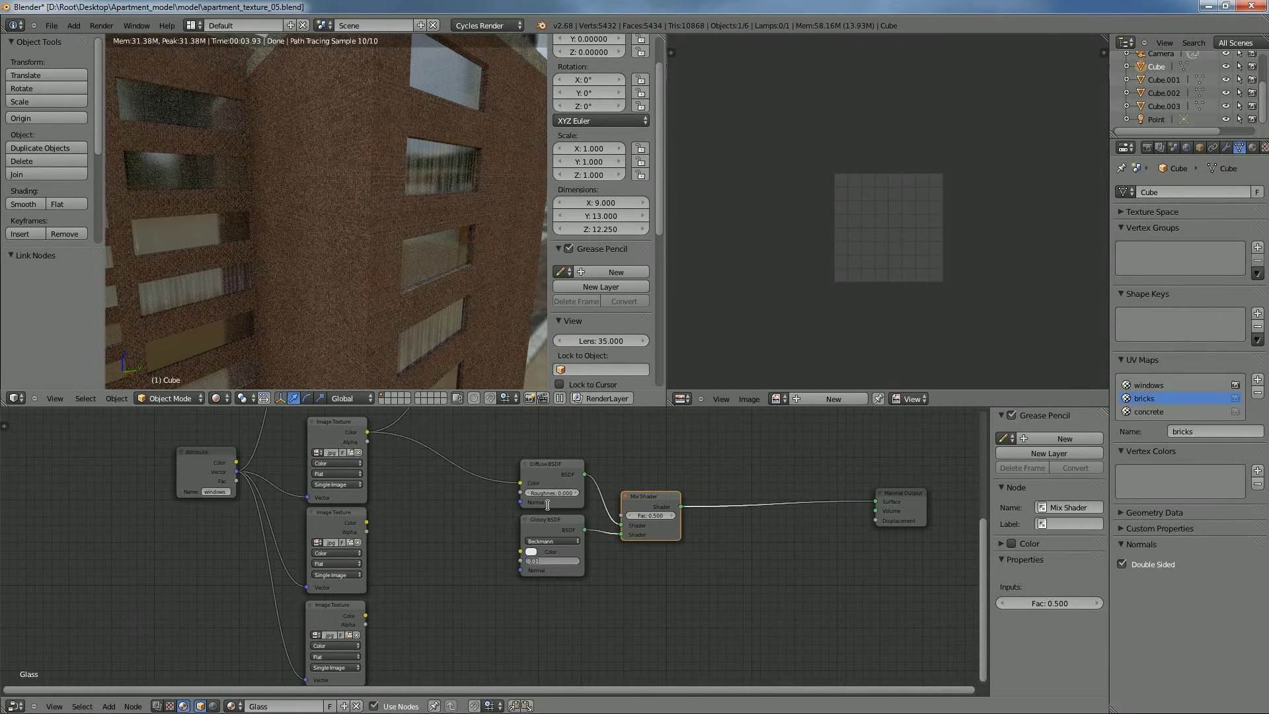
{"action": "scroll", "coordinate": [466, 268], "scroll_direction": "down", "scroll_amount": 8}
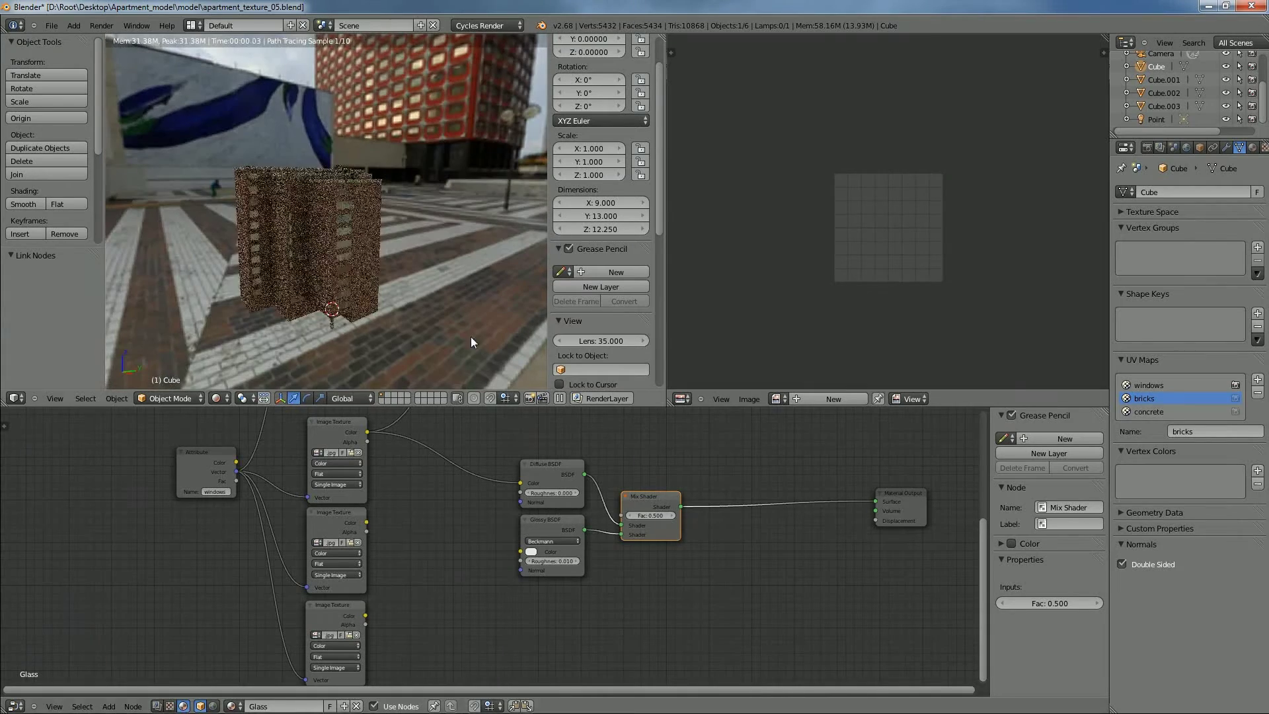
Set the Glossy BSDF's roughness to 0.002 and check the windows up close
{"action": "left_click", "coordinate": [552, 563]}
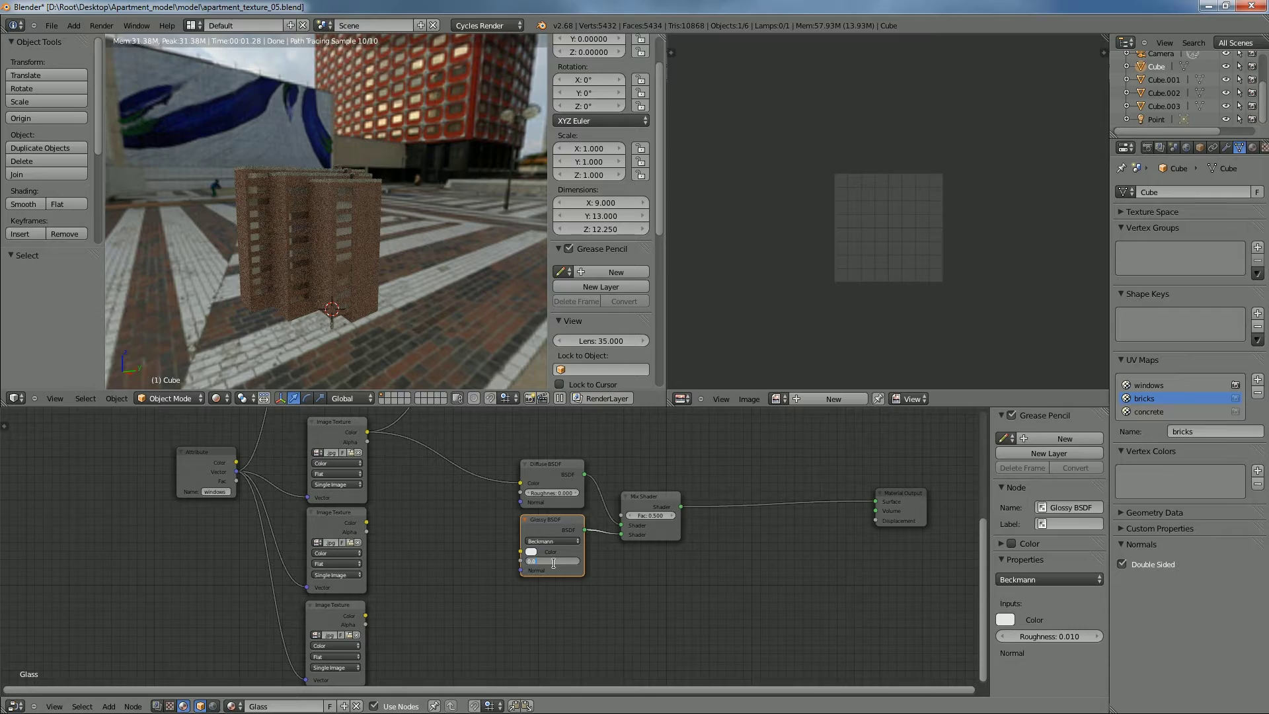
{"action": "type", "text": "0.002"}
{"action": "key", "text": "Return"}
{"action": "scroll", "coordinate": [399, 293], "scroll_direction": "up", "scroll_amount": 3}
{"action": "scroll", "coordinate": [405, 292], "scroll_direction": "up", "scroll_amount": 5}
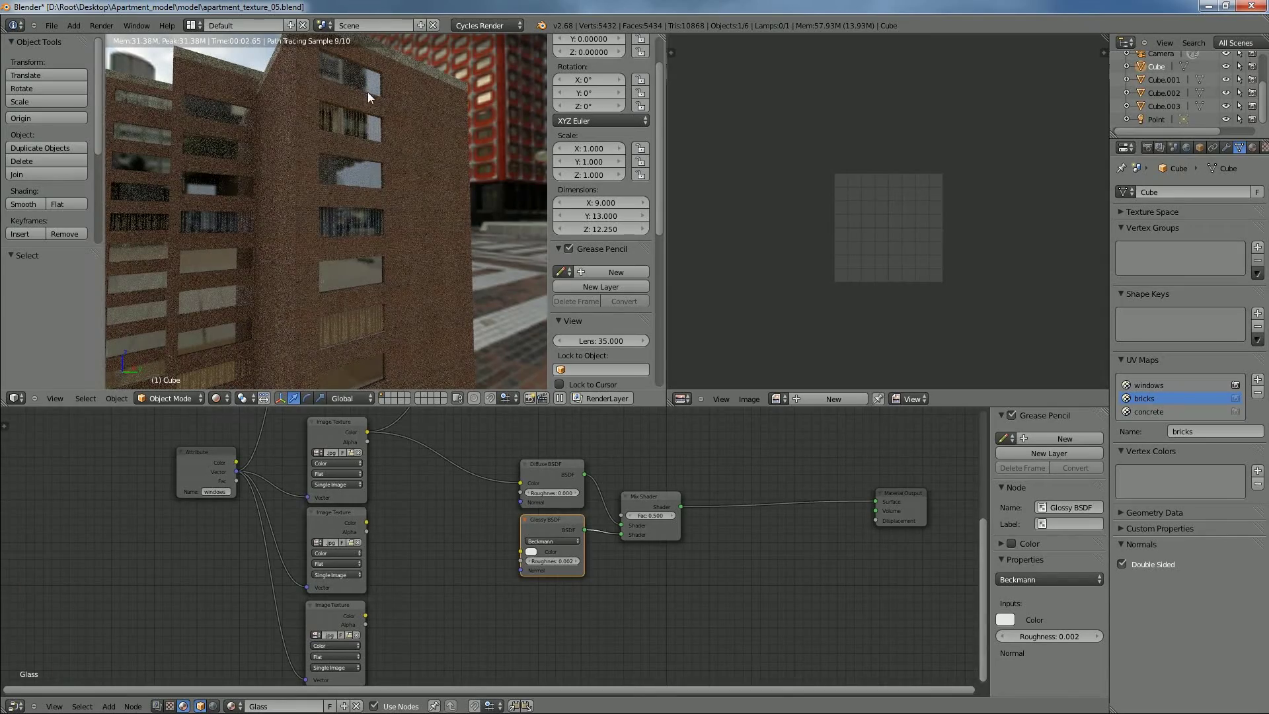
{"action": "scroll", "coordinate": [371, 208], "scroll_direction": "down", "scroll_amount": 4}
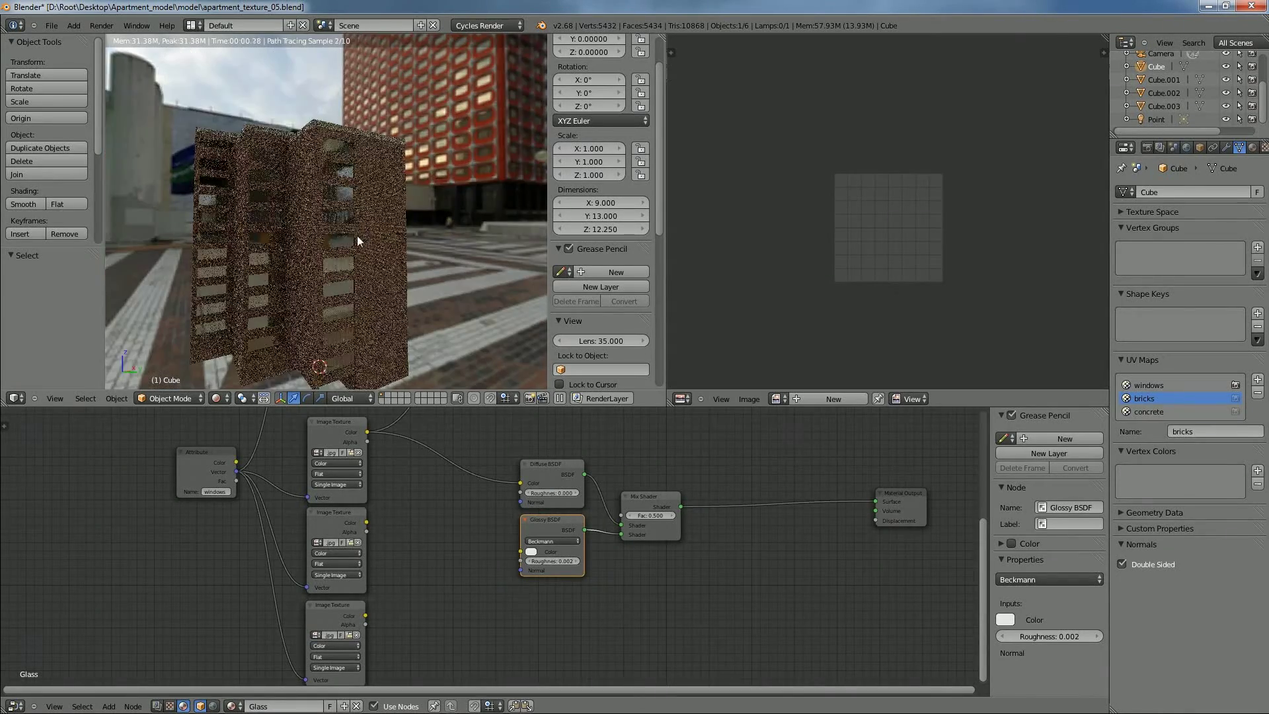
Examine the window reflections on the building from several angles and distances
{"action": "middle_click_drag", "start_coordinate": [383, 279], "coordinate": [372, 244]}
{"action": "scroll", "coordinate": [370, 275], "scroll_direction": "down", "scroll_amount": 4}
{"action": "middle_click_drag", "start_coordinate": [371, 243], "coordinate": [373, 234]}
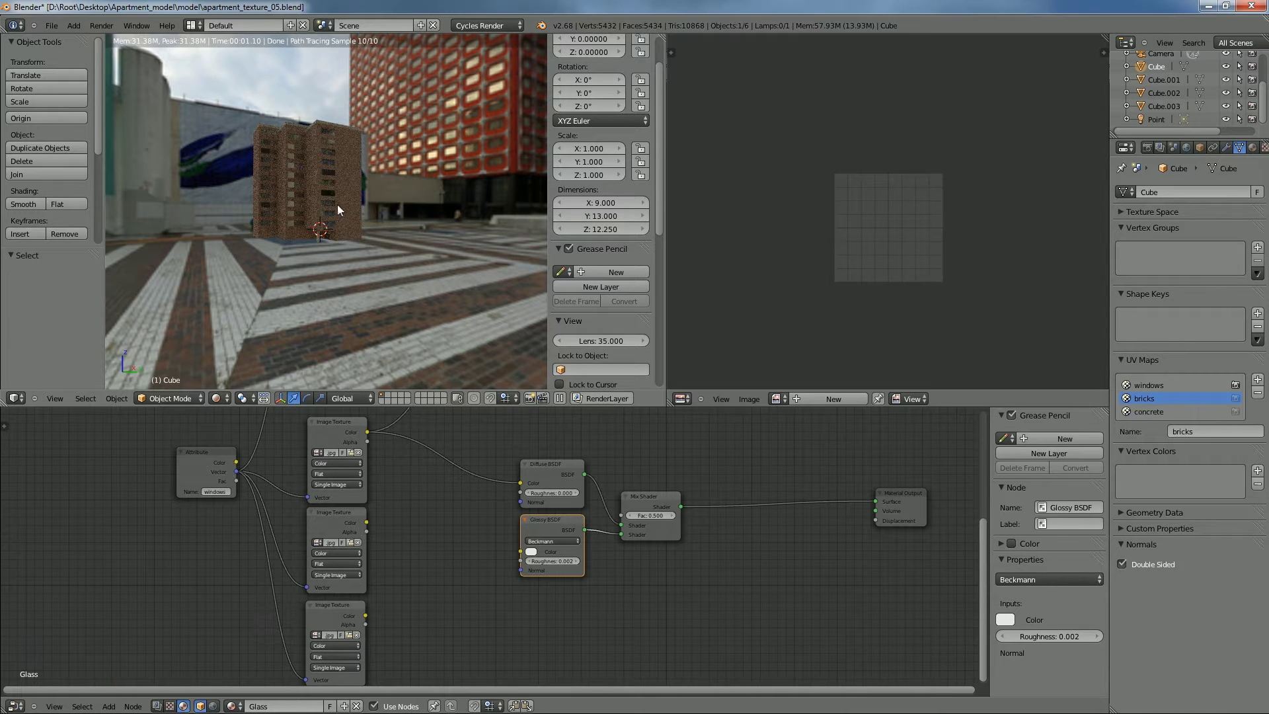
{"action": "scroll", "coordinate": [337, 205], "scroll_direction": "up", "scroll_amount": 2}
{"action": "scroll", "coordinate": [336, 205], "scroll_direction": "up", "scroll_amount": 4}
{"action": "middle_click_drag", "start_coordinate": [338, 163], "coordinate": [360, 225], "text": "shift"}
{"action": "scroll", "coordinate": [419, 156], "scroll_direction": "up", "scroll_amount": 5}
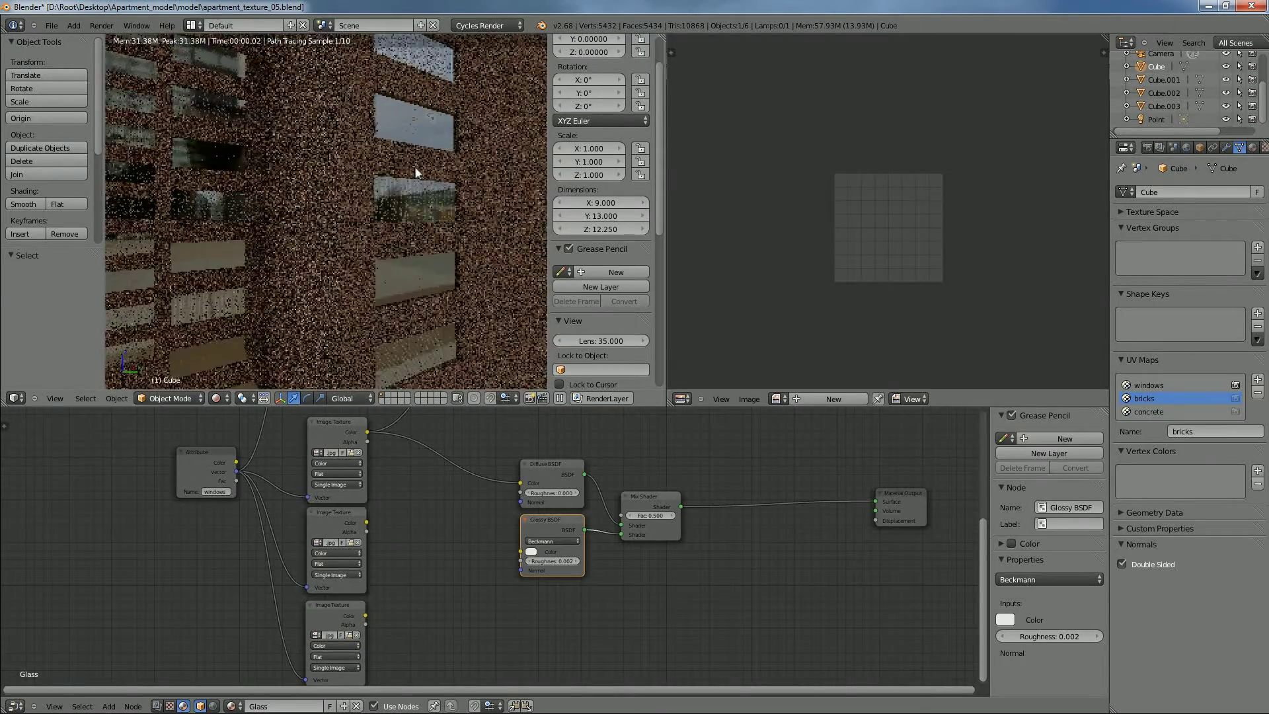
{"action": "scroll", "coordinate": [414, 172], "scroll_direction": "down", "scroll_amount": 2}
{"action": "middle_click_drag", "start_coordinate": [380, 191], "coordinate": [329, 252]}
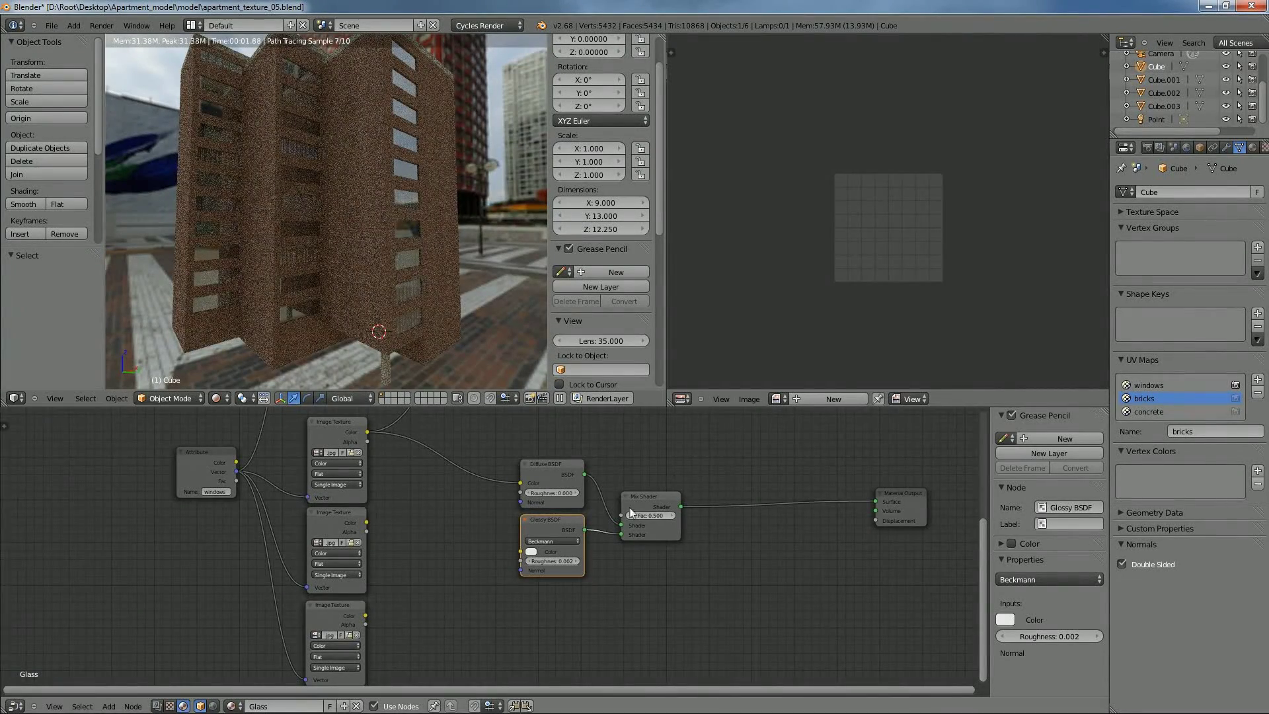
Rearrange the Mix Shader, Diffuse BSDF, Glossy BSDF and window_glossy.jpg texture nodes to leave free space above the Diffuse BSDF
{"action": "left_click_drag", "start_coordinate": [652, 501], "coordinate": [681, 447]}
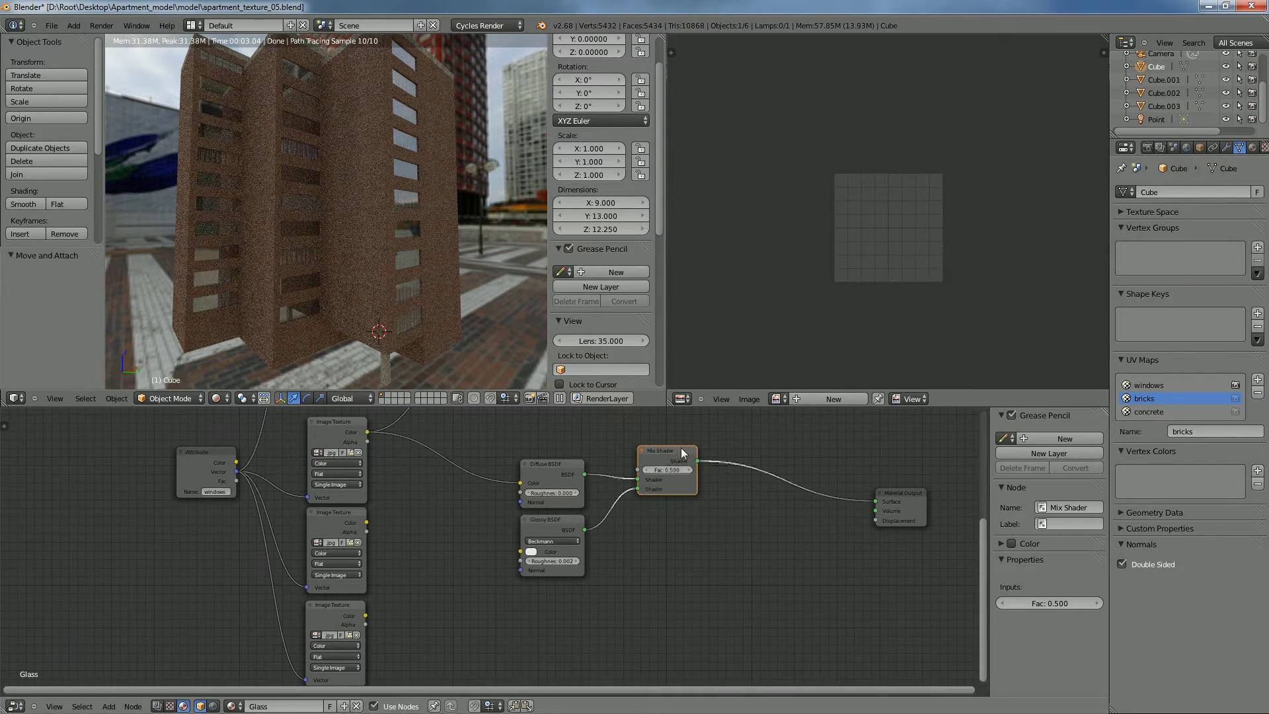
{"action": "left_click", "coordinate": [336, 521]}
{"action": "scroll", "coordinate": [373, 528], "scroll_direction": "up", "scroll_amount": 4}
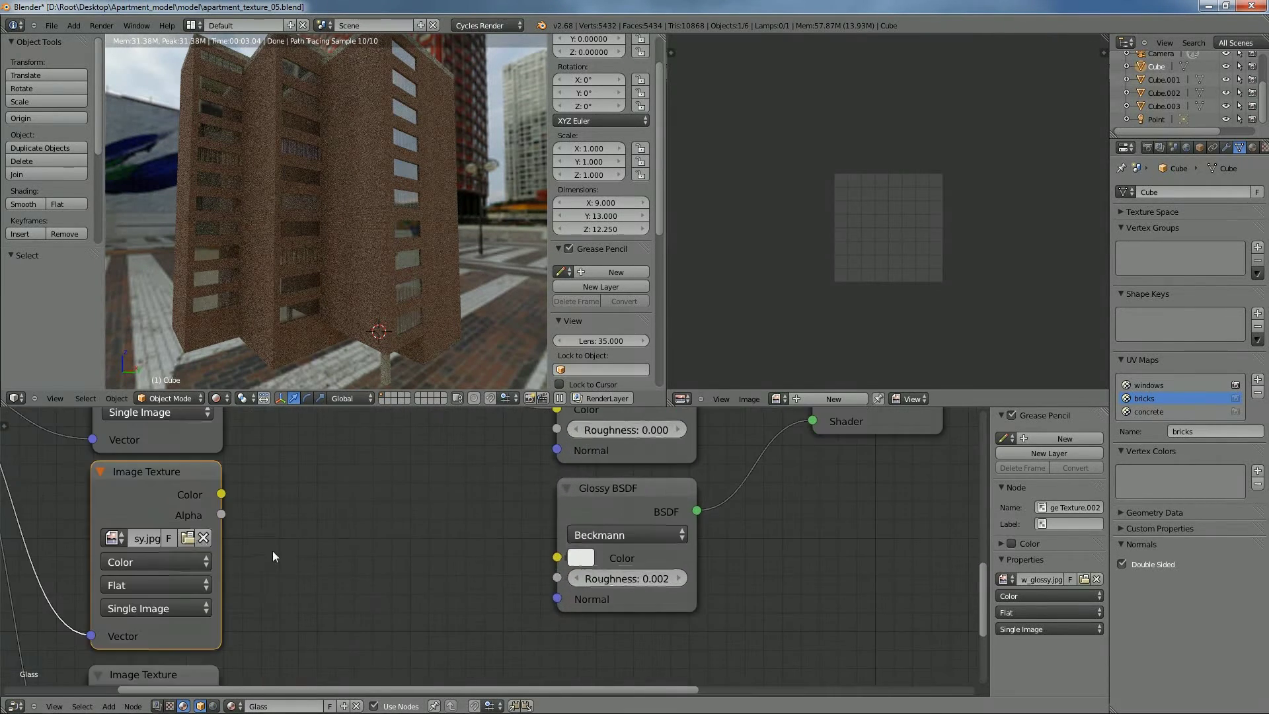
{"action": "middle_click_drag", "start_coordinate": [273, 556], "coordinate": [338, 551]}
{"action": "scroll", "coordinate": [246, 537], "scroll_direction": "down", "scroll_amount": 3}
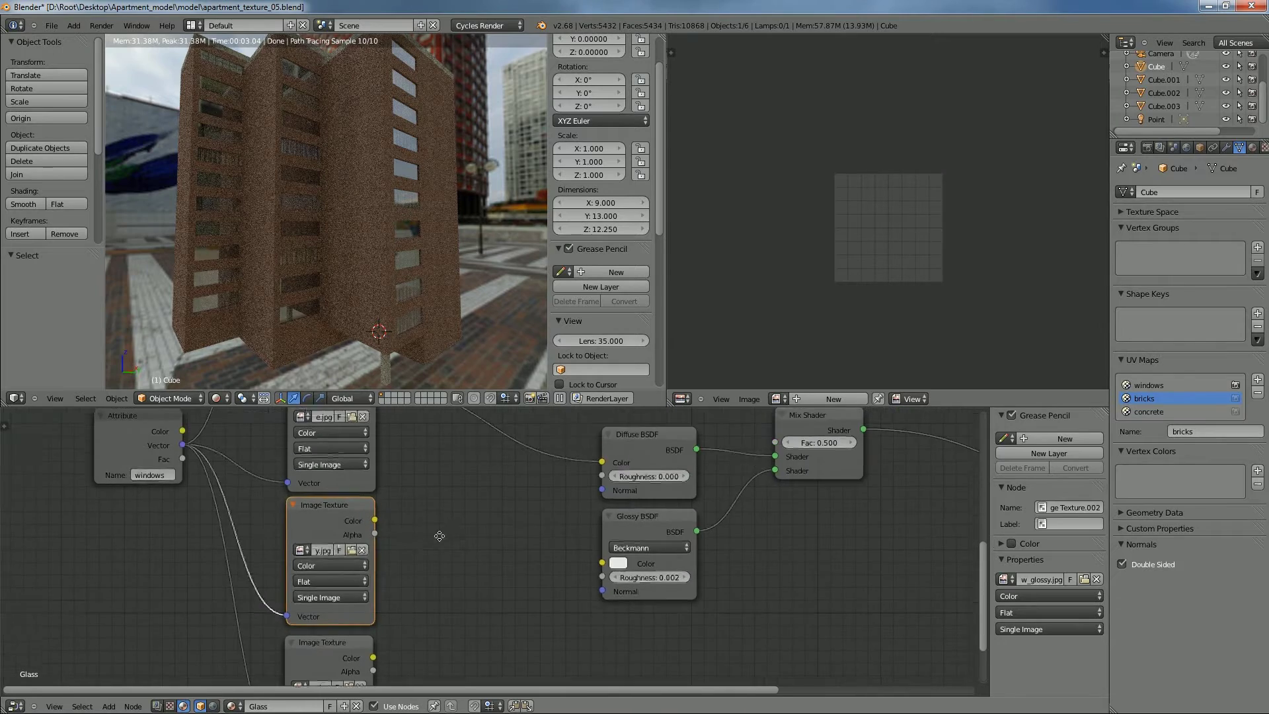
{"action": "left_click_drag", "start_coordinate": [631, 506], "coordinate": [651, 555]}
{"action": "left_click_drag", "start_coordinate": [533, 582], "coordinate": [524, 616]}
{"action": "left_click_drag", "start_coordinate": [526, 547], "coordinate": [519, 585]}
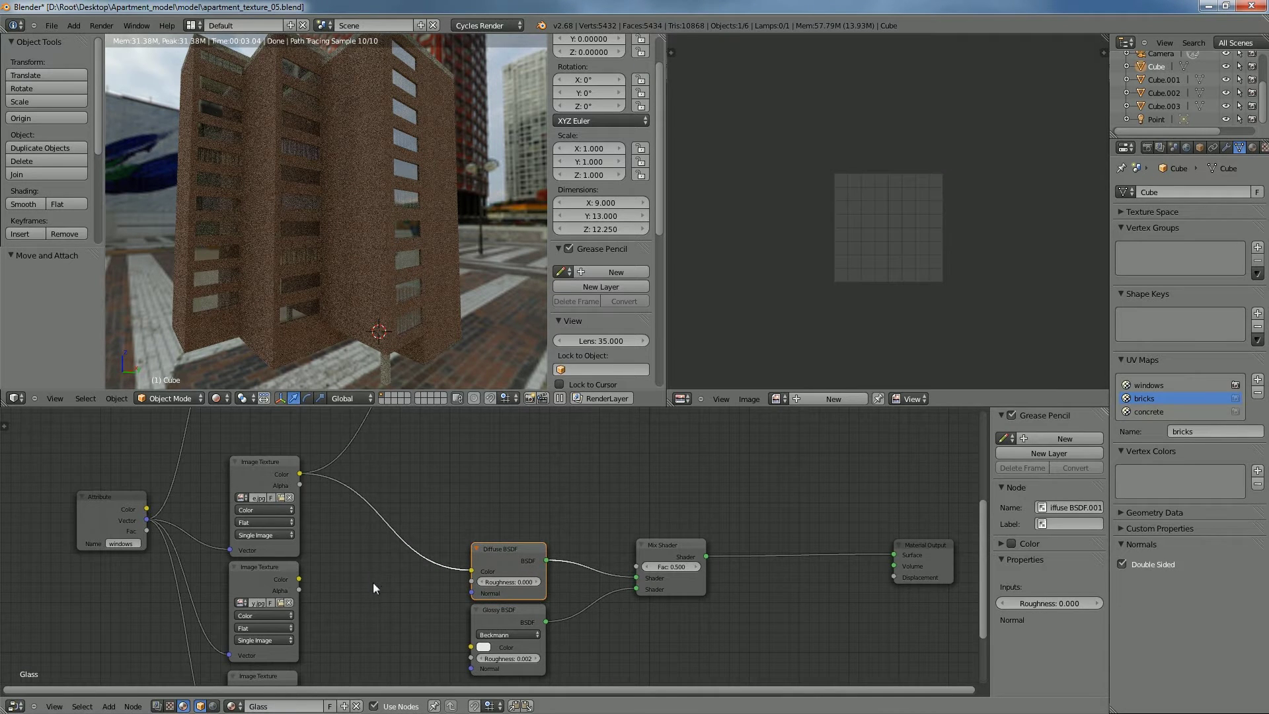
{"action": "mouse_move", "coordinate": [268, 568]}
{"action": "left_mouse_down"}
{"action": "mouse_move", "coordinate": [263, 463]}
{"action": "mouse_move", "coordinate": [261, 569]}
{"action": "left_mouse_up"}
Add a ColorRamp above the Diffuse BSDF and wire it between the window_glossy.jpg texture's Color and the Mix Shader's Fac
{"action": "key", "text": "shift+a"}
{"action": "mouse_move", "coordinate": [356, 581]}
{"action": "mouse_move", "coordinate": [347, 632]}
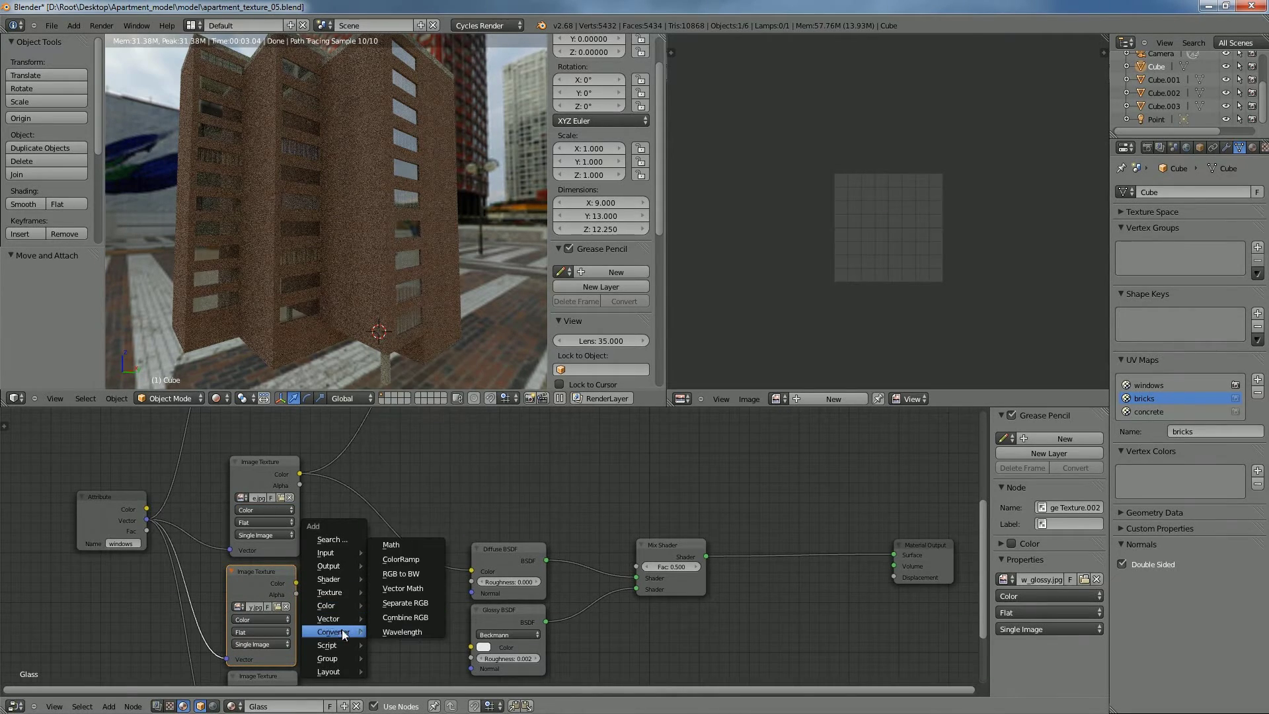
{"action": "left_click", "coordinate": [383, 560]}
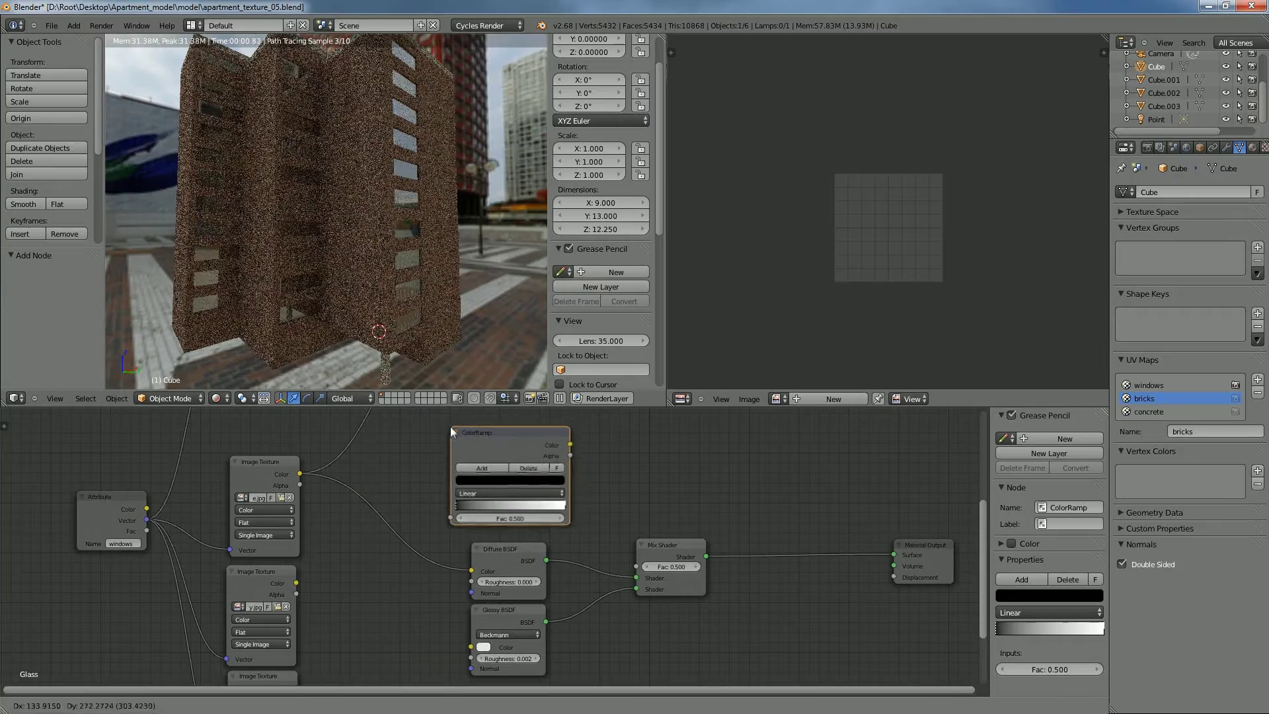
{"action": "left_click", "coordinate": [447, 438]}
{"action": "left_click_drag", "start_coordinate": [296, 583], "coordinate": [454, 525]}
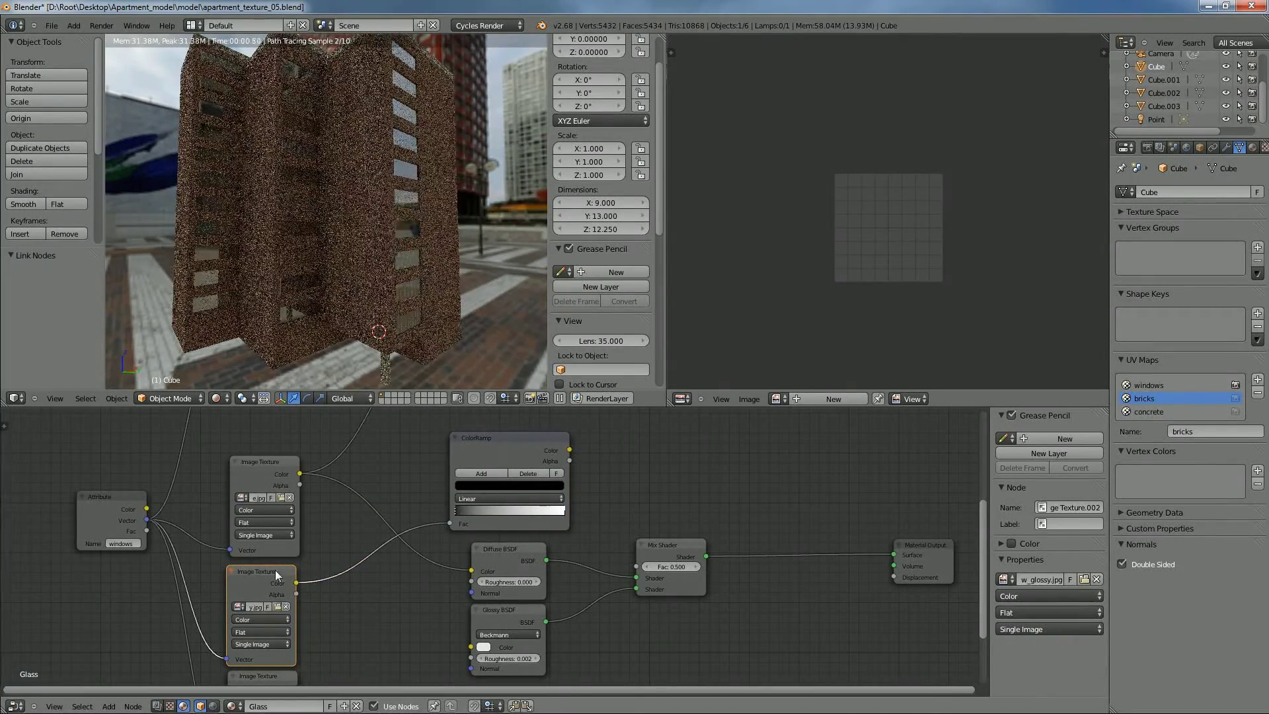
{"action": "left_click_drag", "start_coordinate": [569, 450], "coordinate": [639, 566]}
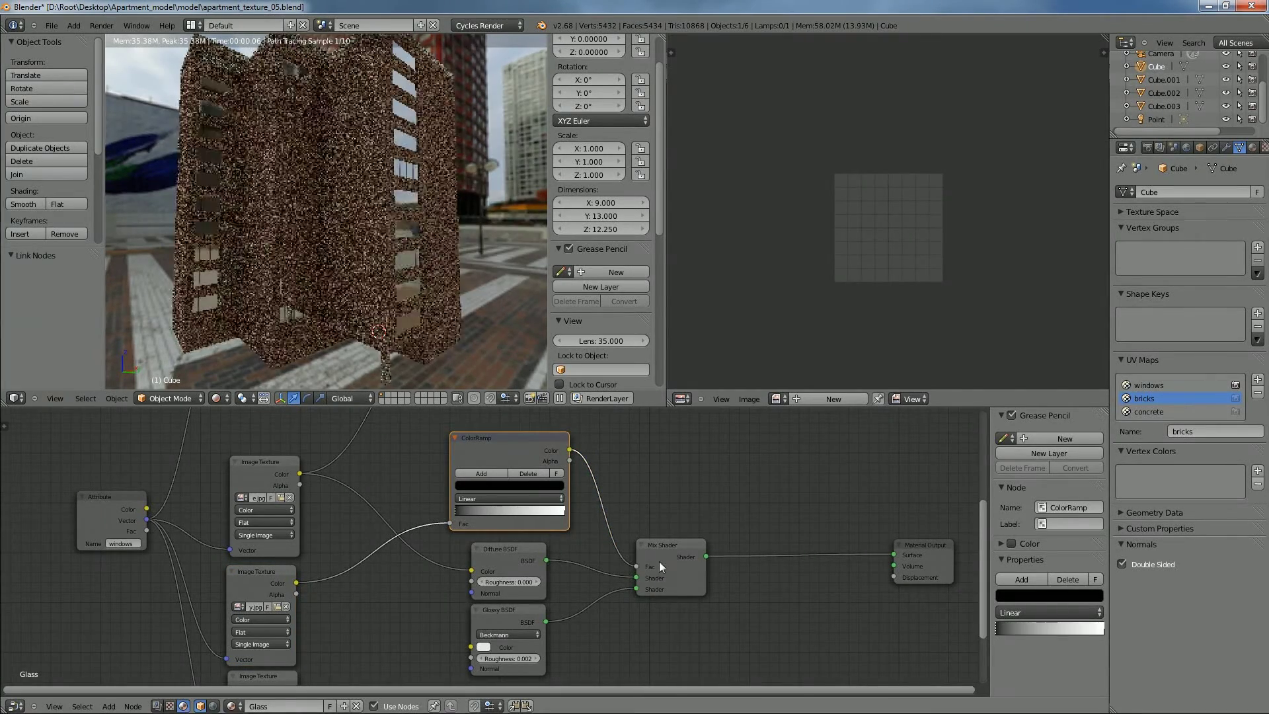
Darken the ColorRamp's white stop to a dark grey and inspect the window reflections on the building
{"action": "left_click", "coordinate": [564, 511]}
{"action": "left_click", "coordinate": [529, 485]}
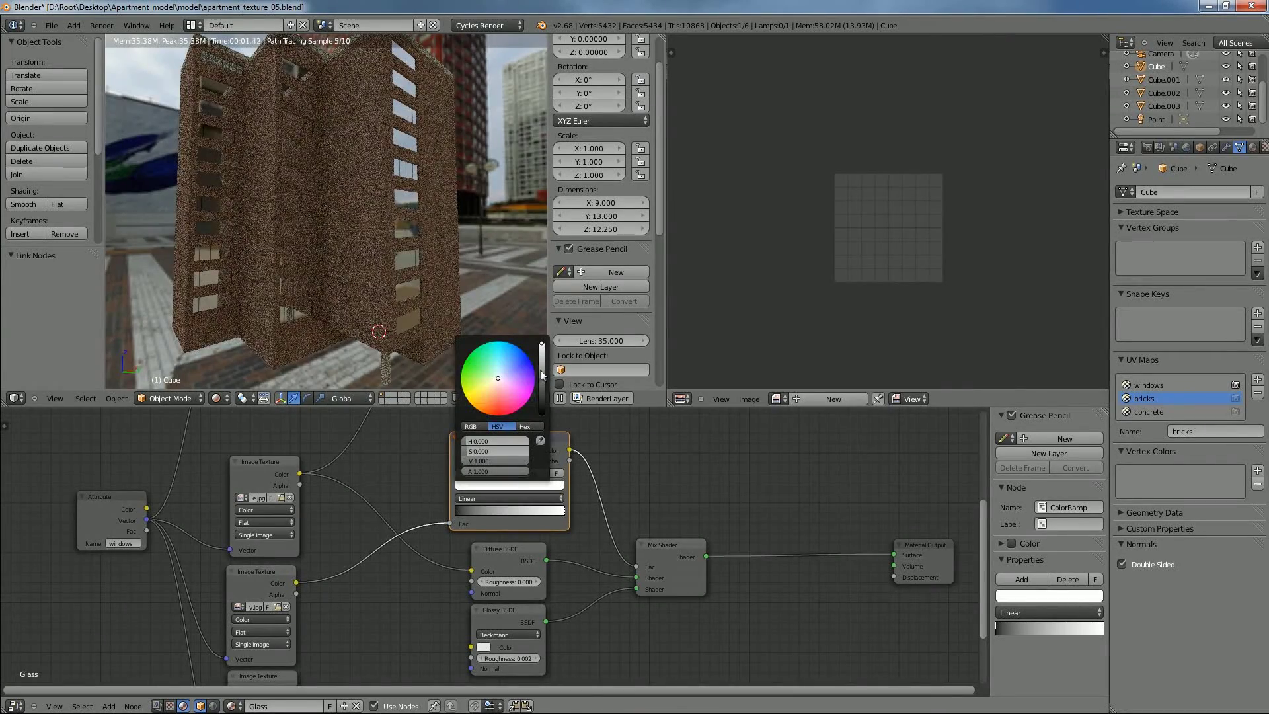
{"action": "left_click", "coordinate": [542, 374]}
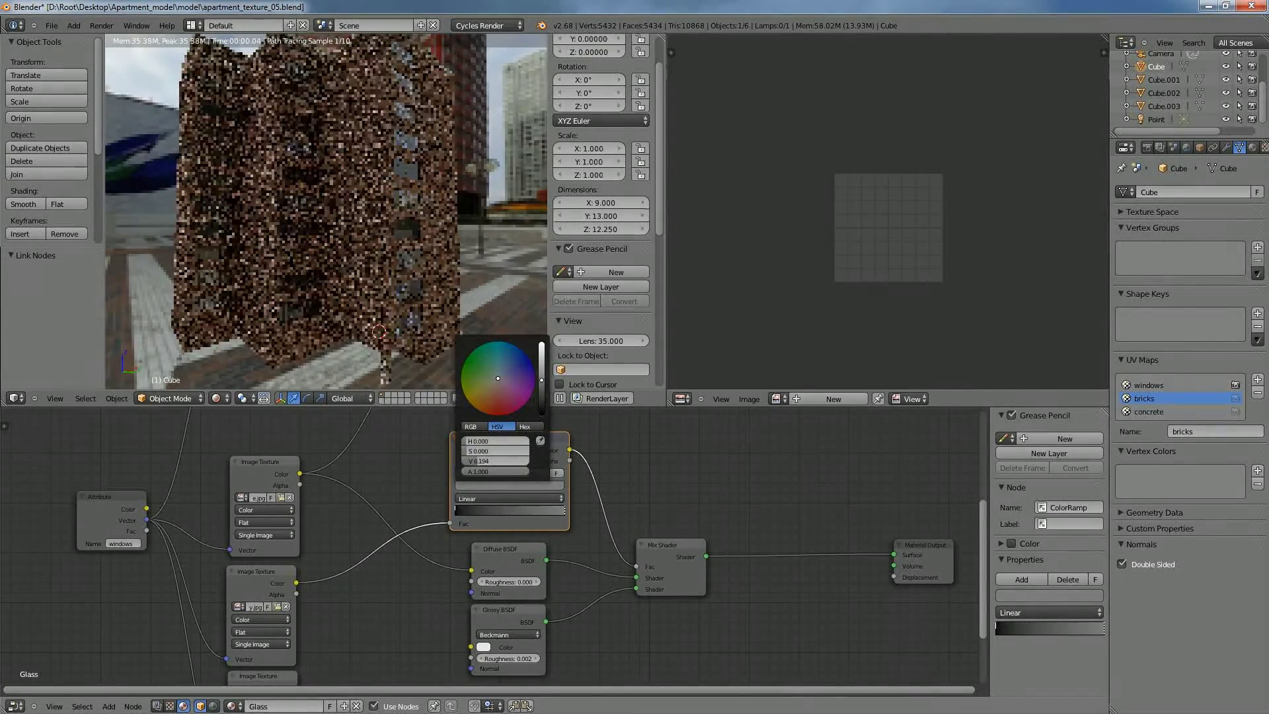
{"action": "scroll", "coordinate": [498, 291], "scroll_direction": "up", "scroll_amount": 2}
{"action": "scroll", "coordinate": [499, 291], "scroll_direction": "up", "scroll_amount": 5}
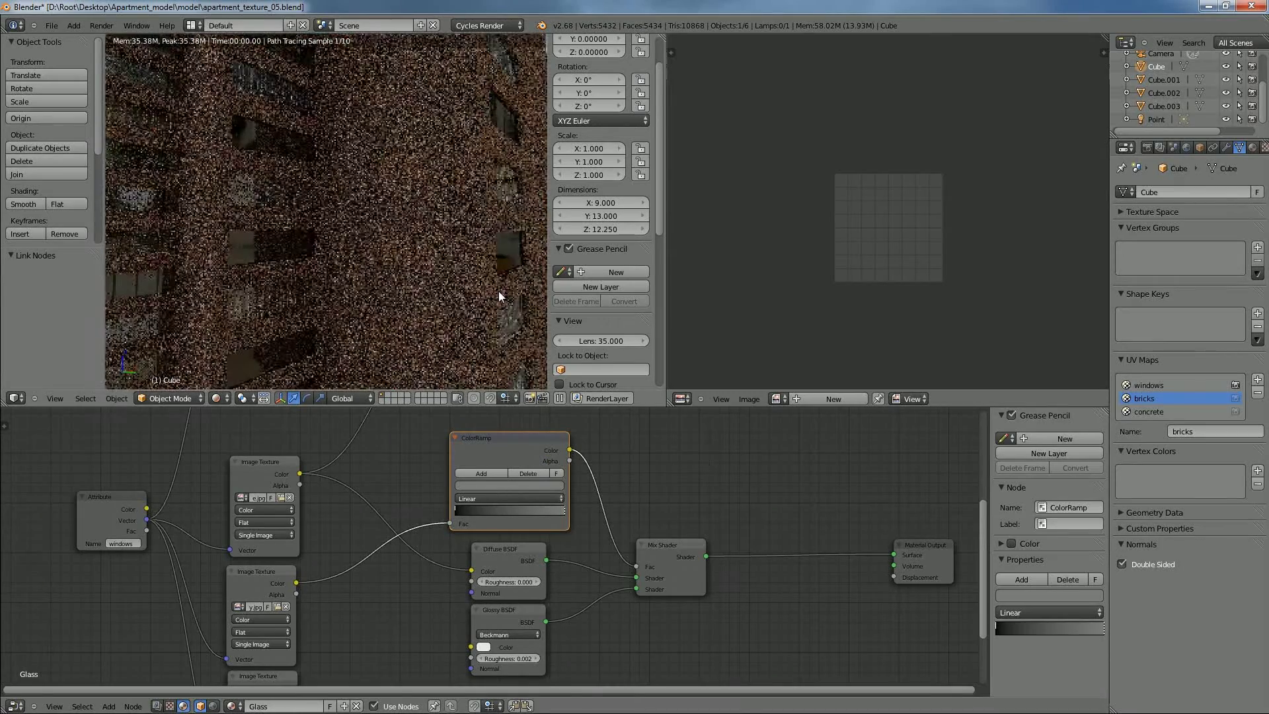
{"action": "scroll", "coordinate": [463, 294], "scroll_direction": "down", "scroll_amount": 3}
{"action": "mouse_move", "coordinate": [459, 284]}
{"action": "middle_mouse_down"}
{"action": "mouse_move", "coordinate": [396, 248]}
{"action": "mouse_move", "coordinate": [390, 320]}
{"action": "mouse_move", "coordinate": [377, 264]}
{"action": "mouse_move", "coordinate": [297, 148]}
{"action": "mouse_move", "coordinate": [453, 309]}
{"action": "middle_mouse_up"}
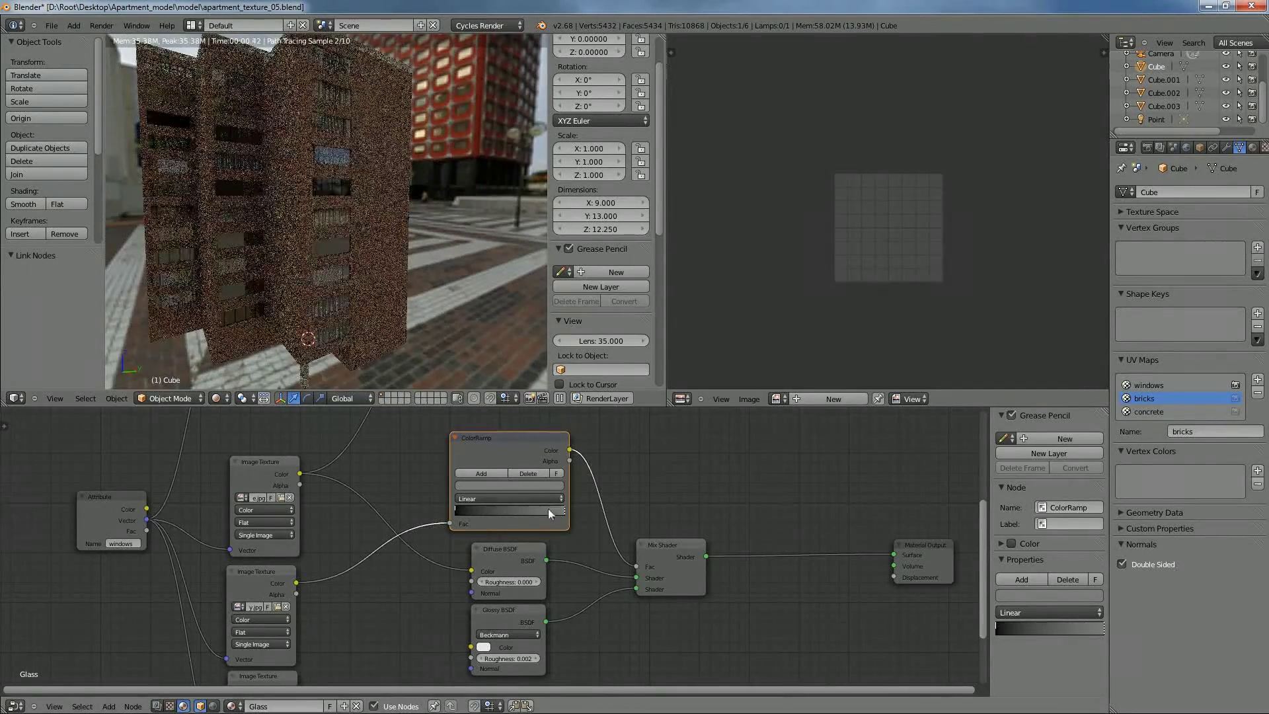
{"action": "mouse_move", "coordinate": [299, 228]}
{"action": "middle_mouse_down"}
{"action": "mouse_move", "coordinate": [411, 231]}
{"action": "mouse_move", "coordinate": [345, 245]}
{"action": "mouse_move", "coordinate": [554, 273]}
{"action": "mouse_move", "coordinate": [316, 107]}
{"action": "middle_mouse_up"}
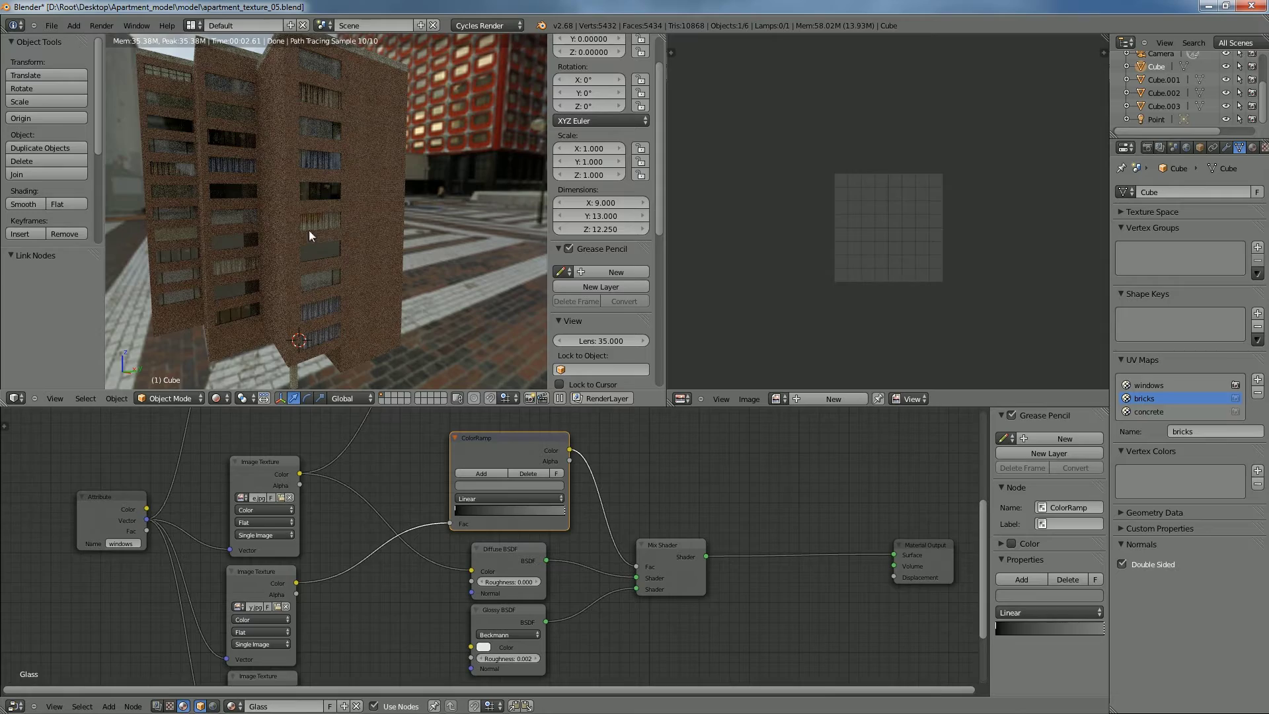
Brighten the ColorRamp's grey end stop slightly and check the windows from different angles
{"action": "left_click", "coordinate": [555, 486]}
{"action": "left_click_drag", "start_coordinate": [542, 380], "coordinate": [543, 367]}
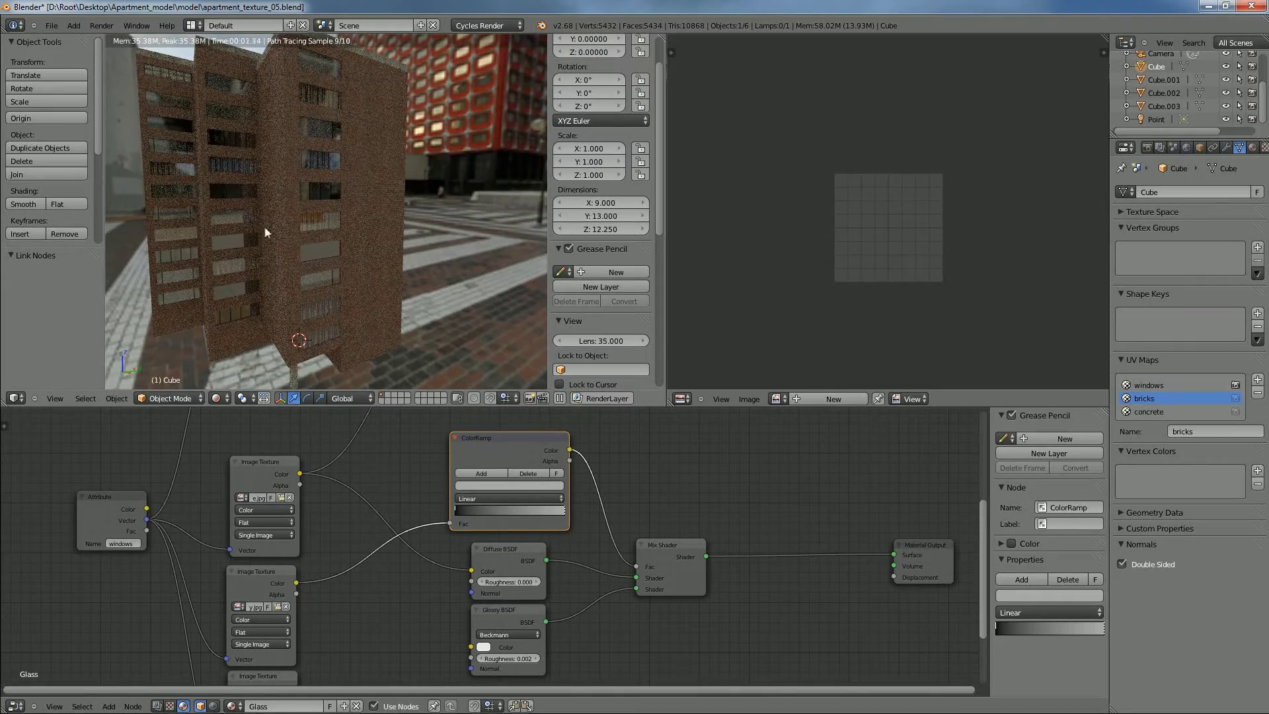
{"action": "middle_click_drag", "start_coordinate": [264, 232], "coordinate": [410, 278]}
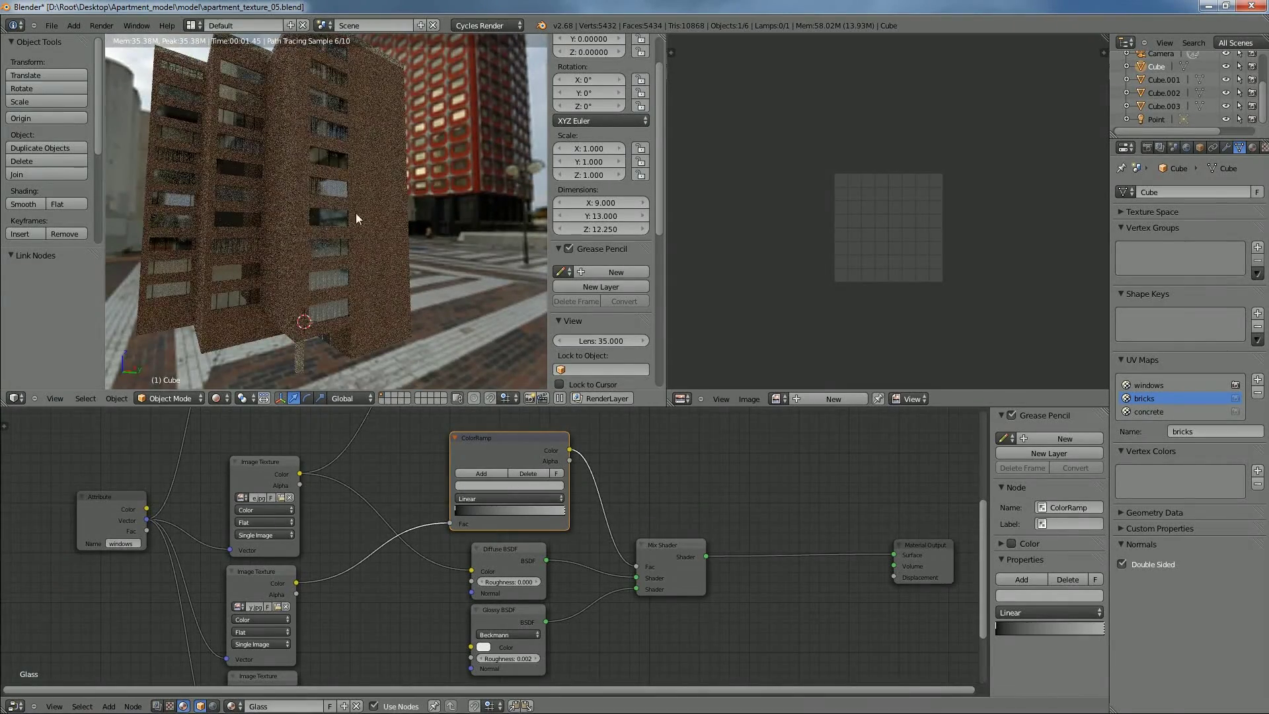
{"action": "scroll", "coordinate": [369, 227], "scroll_direction": "up", "scroll_amount": 2}
{"action": "scroll", "coordinate": [362, 222], "scroll_direction": "down", "scroll_amount": 4}
{"action": "middle_click_drag", "start_coordinate": [368, 216], "coordinate": [205, 225]}
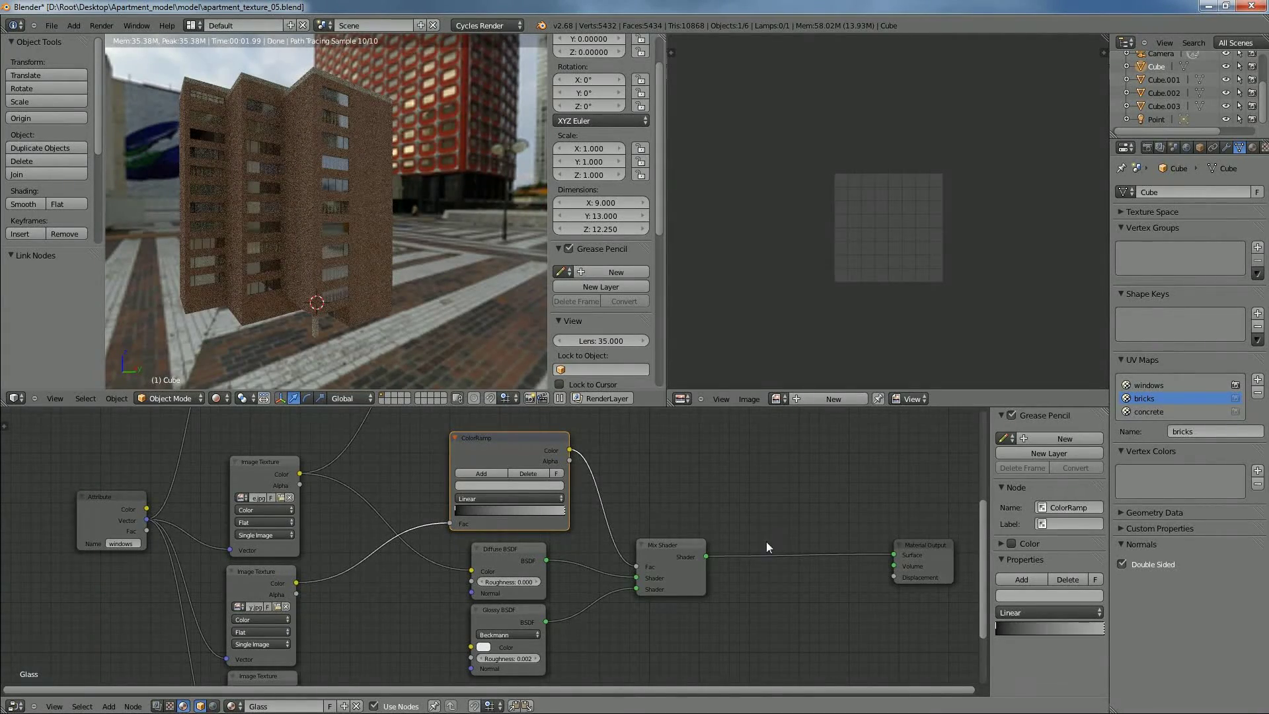
Add a Math node below the Glossy BSDF
{"action": "middle_click_drag", "start_coordinate": [789, 539], "coordinate": [752, 499]}
{"action": "middle_click_drag", "start_coordinate": [734, 557], "coordinate": [795, 486]}
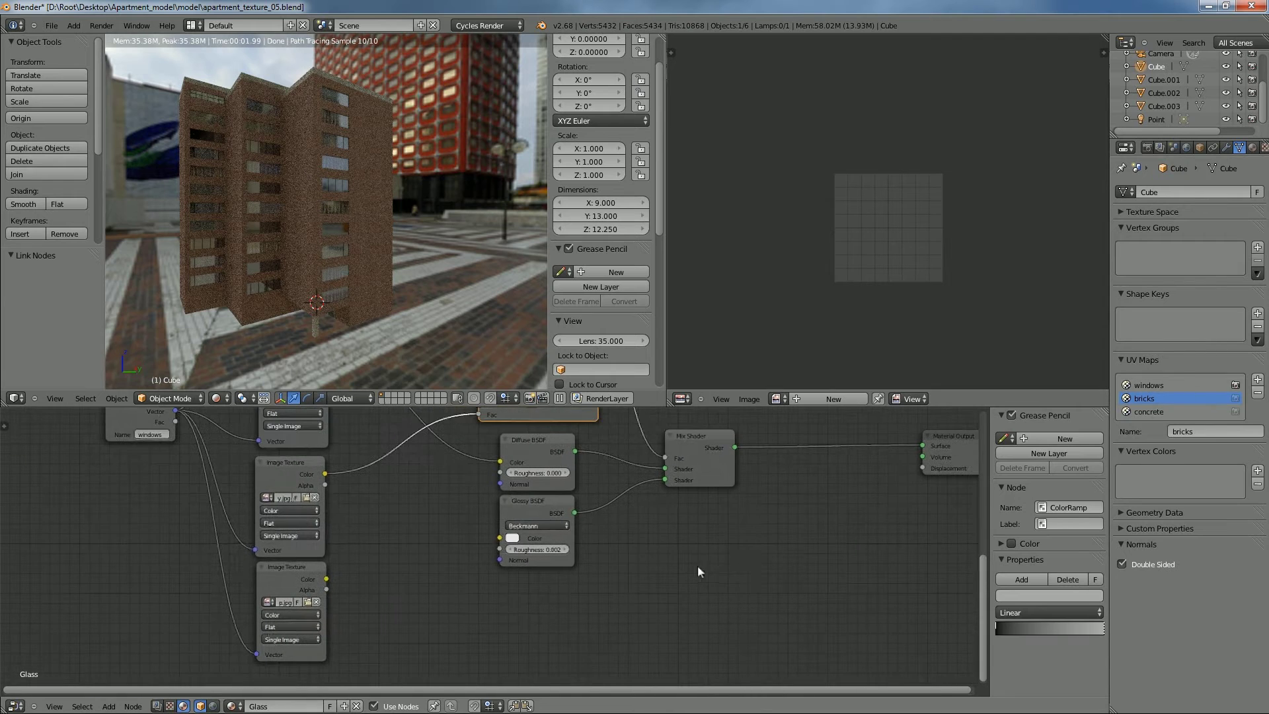
{"action": "key", "text": "shift+a"}
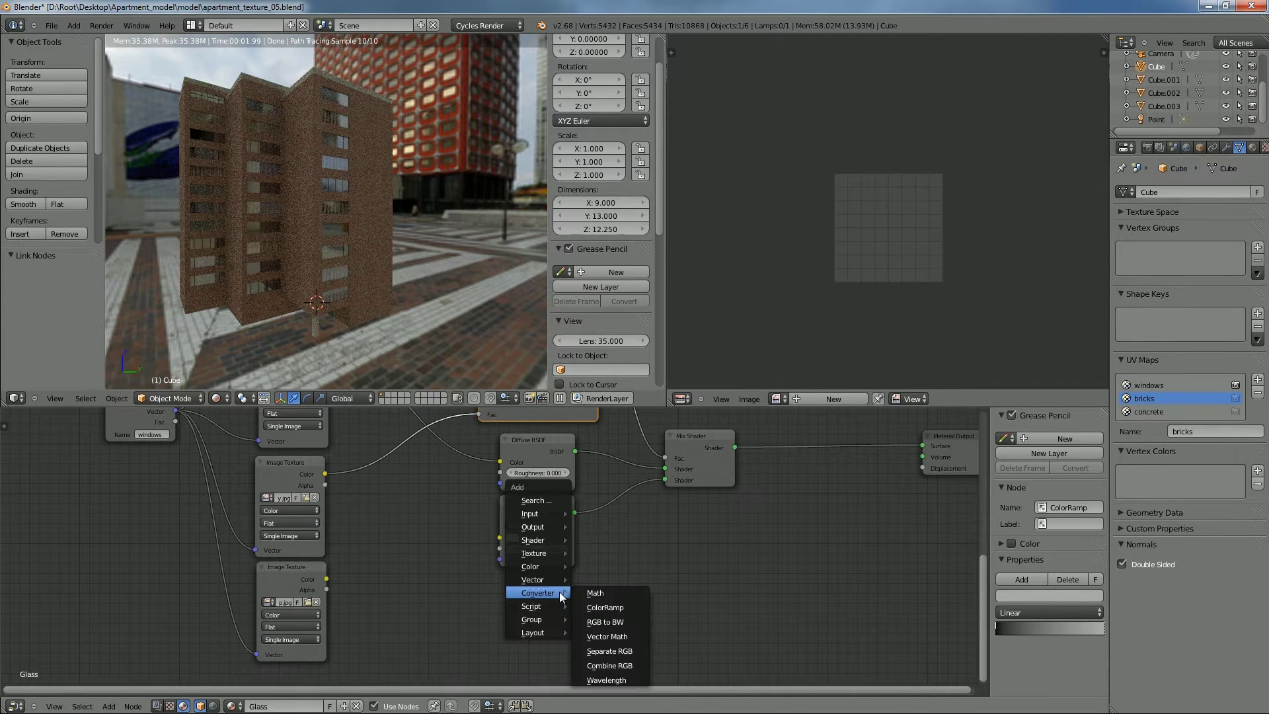
{"action": "mouse_move", "coordinate": [548, 548]}
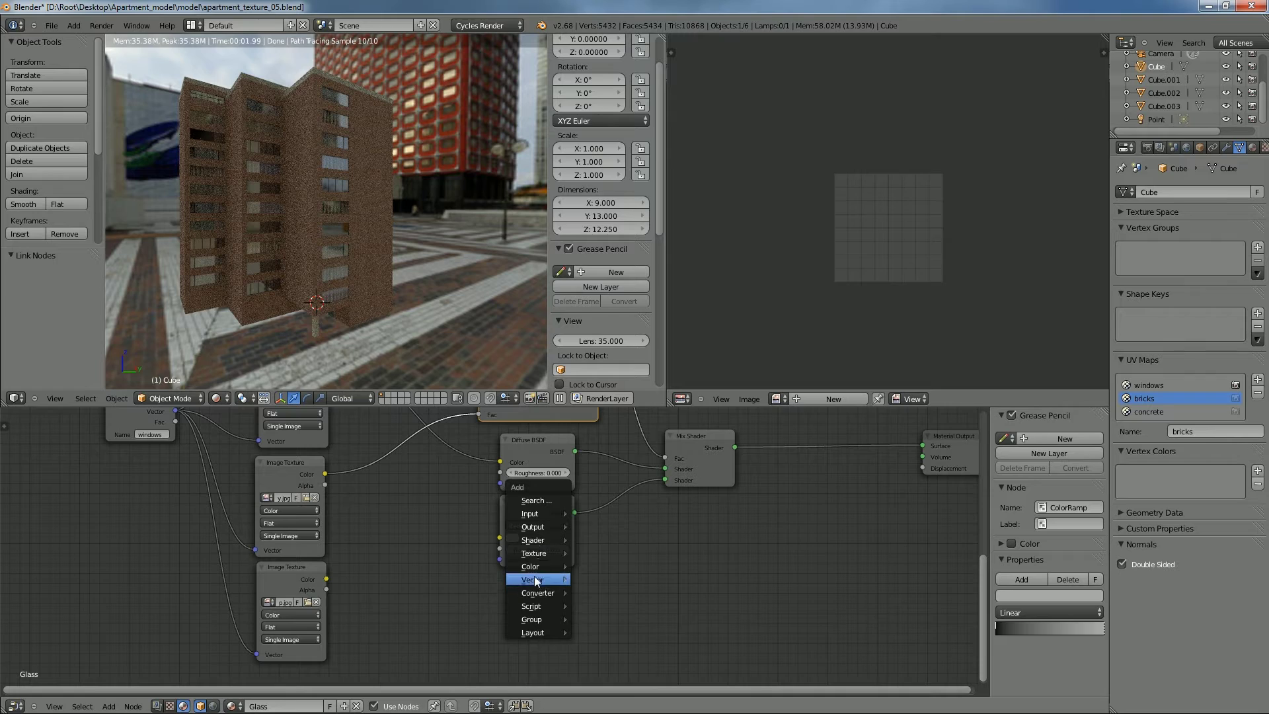
{"action": "mouse_move", "coordinate": [539, 594]}
{"action": "left_click", "coordinate": [599, 593]}
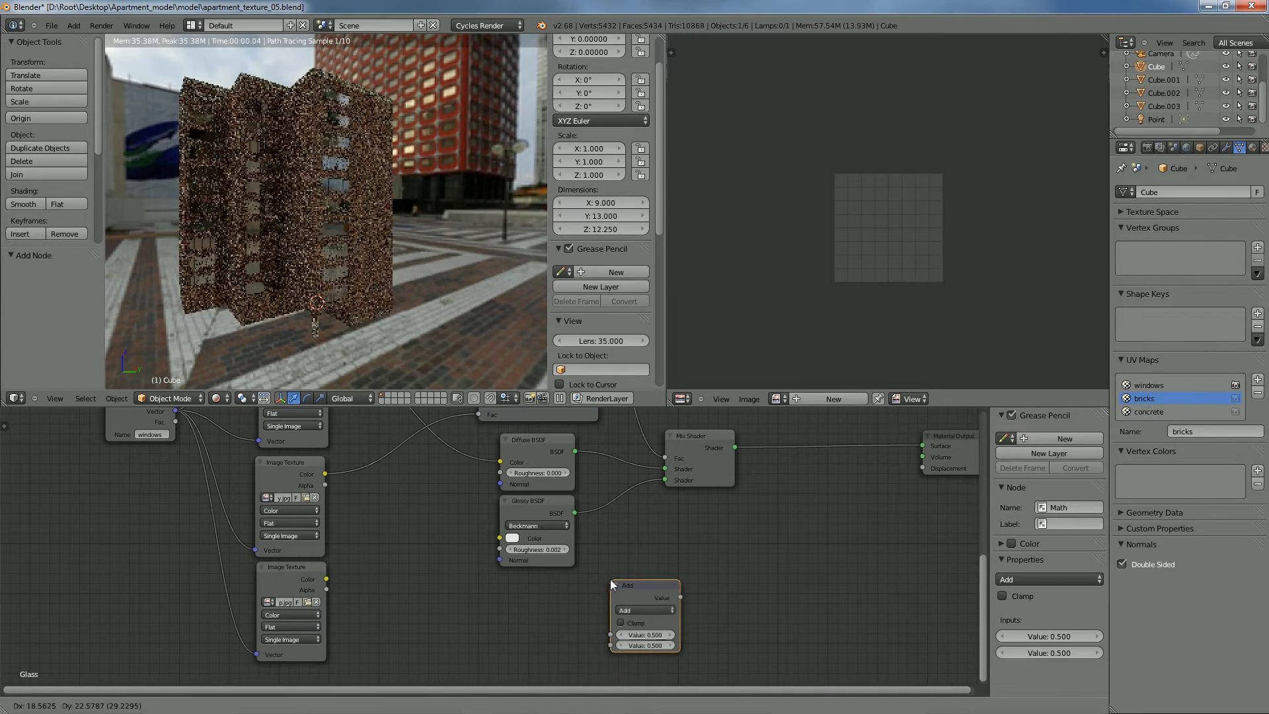
{"action": "left_click", "coordinate": [631, 605]}
Connect the lowest image texture's Color to the Math node's first Value and the node's output to the Material Output's Displacement
{"action": "left_click_drag", "start_coordinate": [327, 579], "coordinate": [615, 634]}
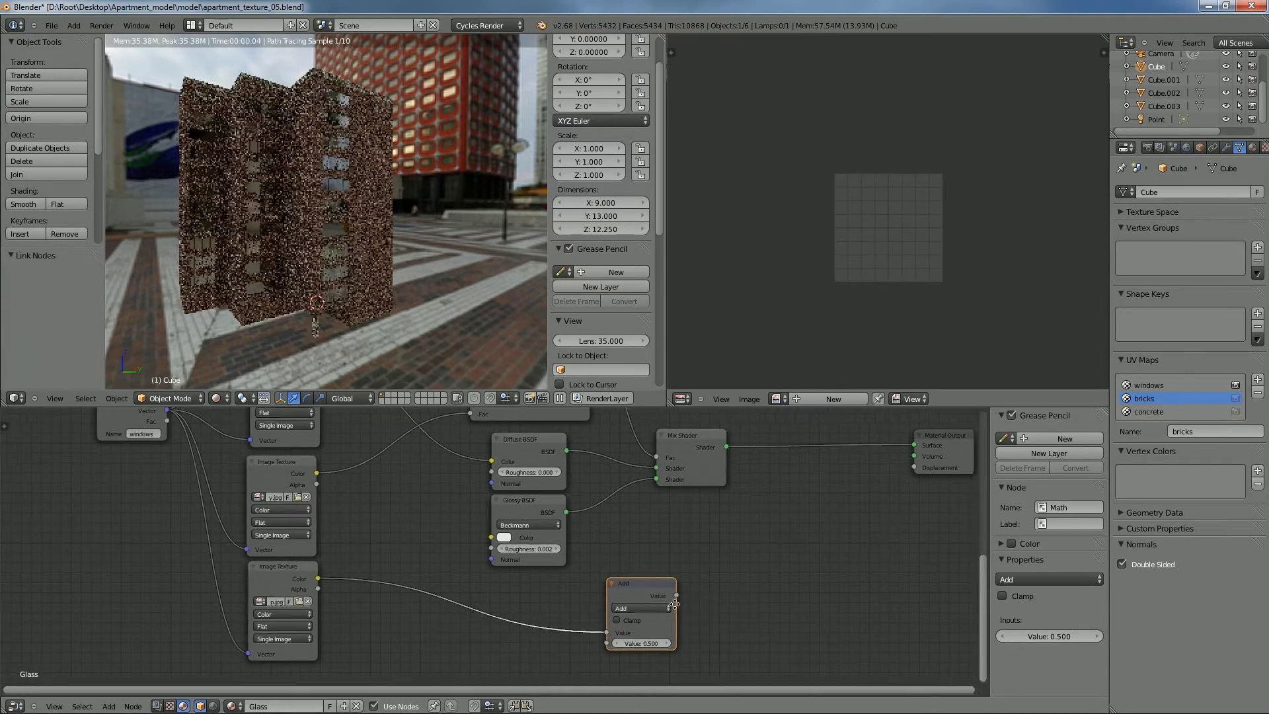
{"action": "middle_click_drag", "start_coordinate": [725, 609], "coordinate": [503, 616]}
{"action": "left_click_drag", "start_coordinate": [463, 603], "coordinate": [701, 474]}
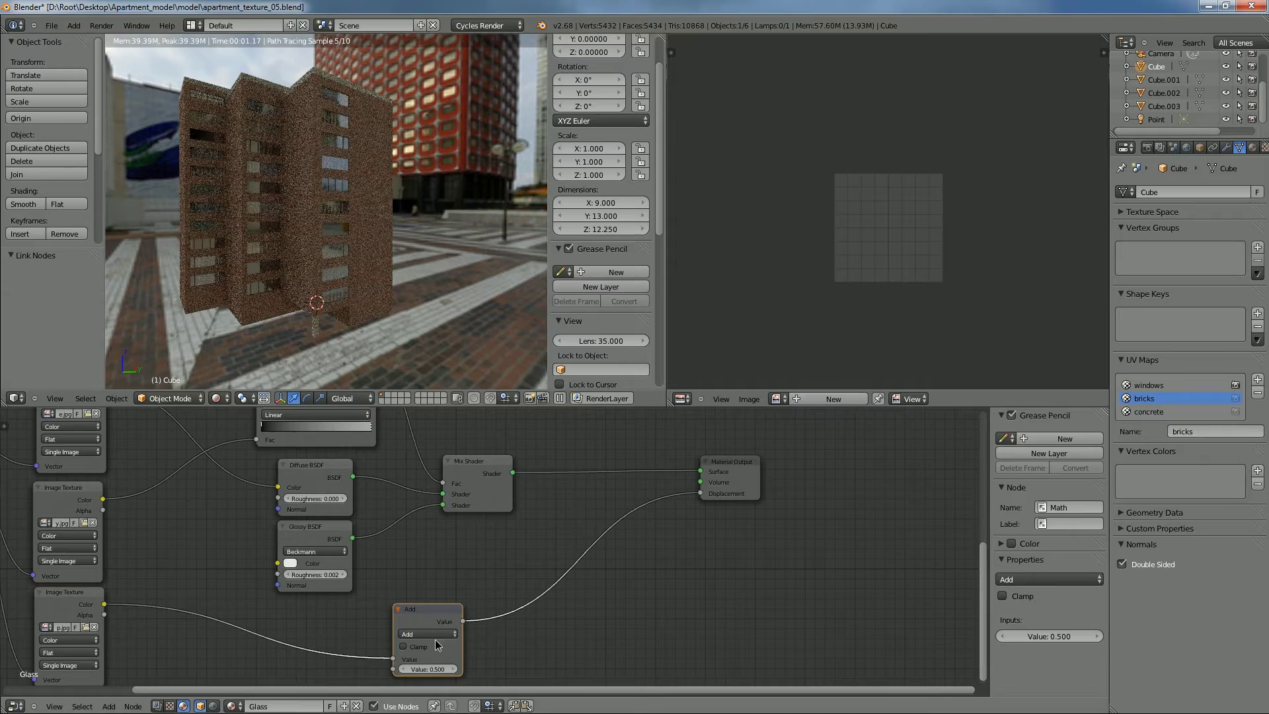
Switch the Math node's operation to Multiply and inspect the displaced window surfaces up close
{"action": "left_click", "coordinate": [431, 635]}
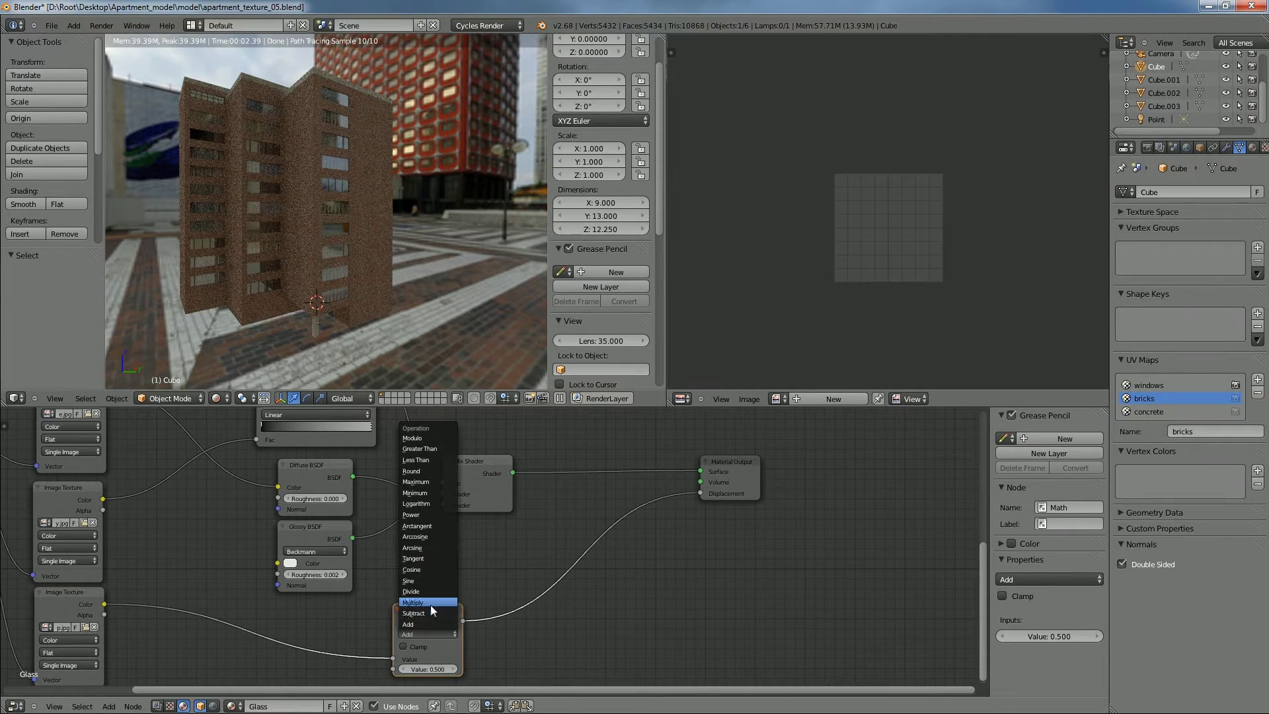
{"action": "left_click", "coordinate": [433, 603]}
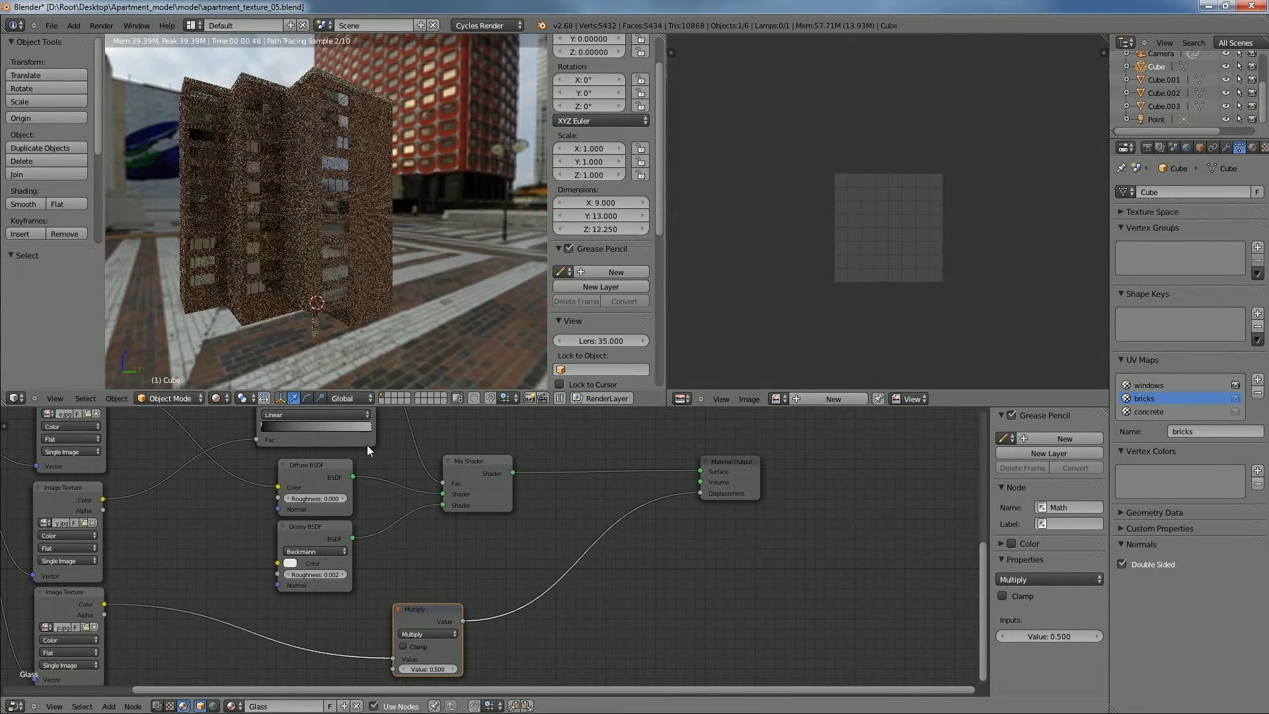
{"action": "scroll", "coordinate": [441, 287], "scroll_direction": "up", "scroll_amount": 5}
{"action": "scroll", "coordinate": [452, 305], "scroll_direction": "up", "scroll_amount": 4}
{"action": "scroll", "coordinate": [433, 151], "scroll_direction": "down", "scroll_amount": 5}
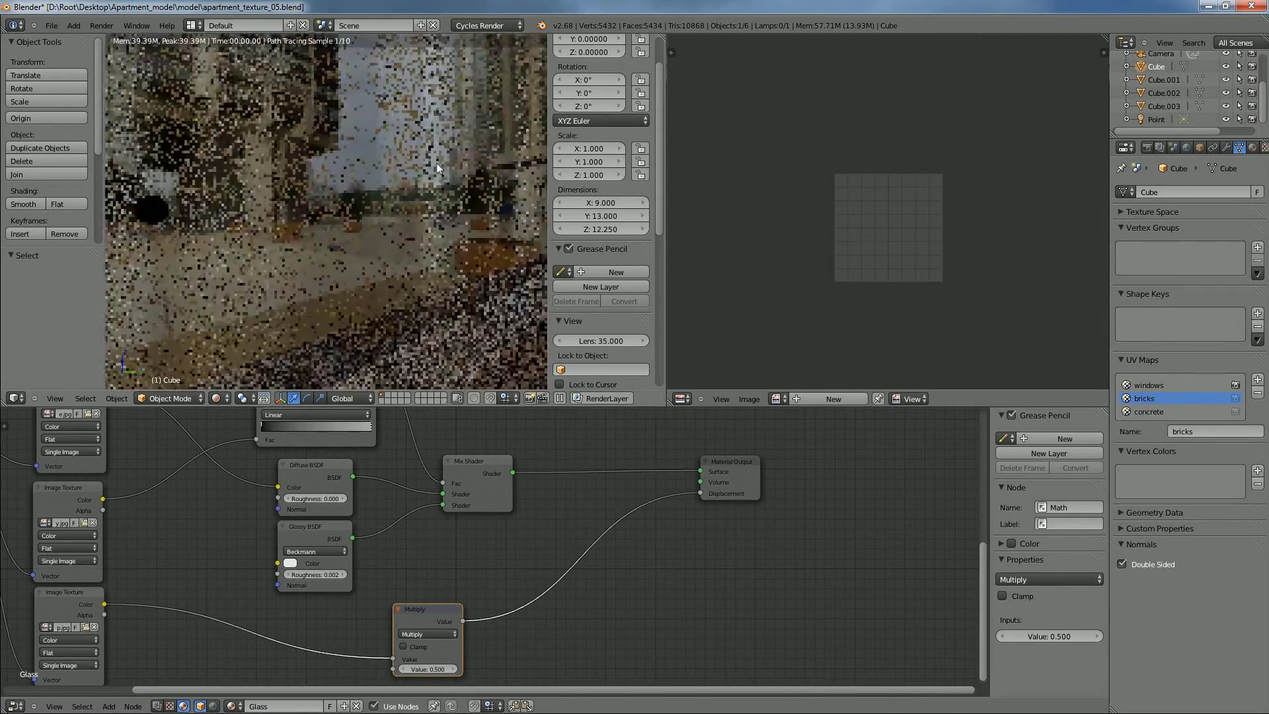
{"action": "middle_click_drag", "start_coordinate": [434, 167], "coordinate": [415, 231]}
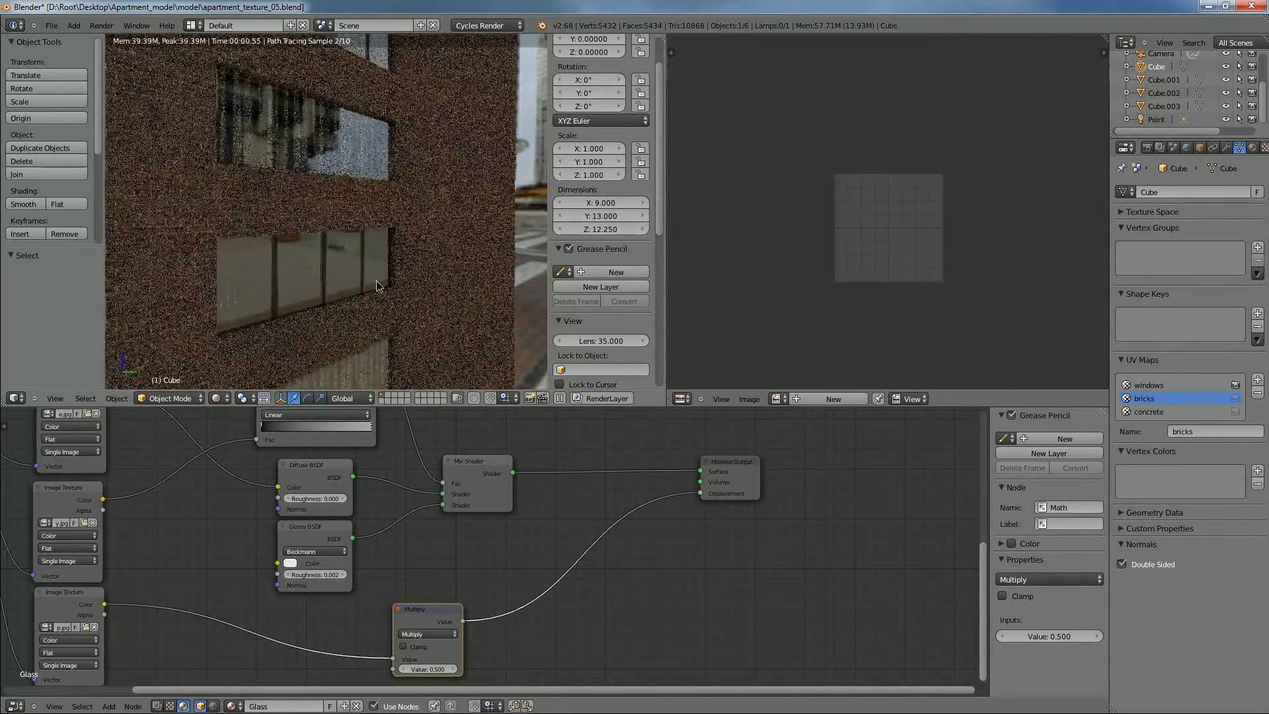
{"action": "scroll", "coordinate": [390, 272], "scroll_direction": "up", "scroll_amount": 4}
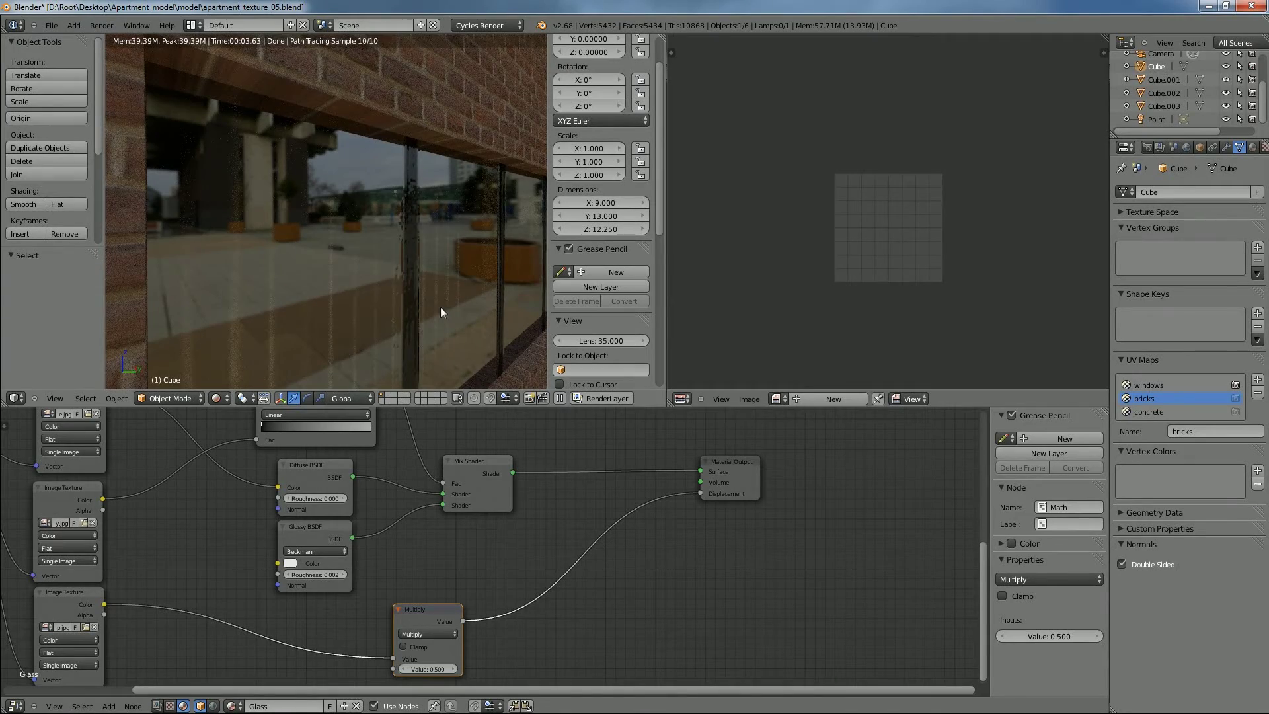
Examine the window reflections and curtains on the building's facades from several angles and distances
{"action": "scroll", "coordinate": [439, 302], "scroll_direction": "down", "scroll_amount": 4}
{"action": "scroll", "coordinate": [427, 290], "scroll_direction": "down", "scroll_amount": 2}
{"action": "scroll", "coordinate": [413, 296], "scroll_direction": "down", "scroll_amount": 4}
{"action": "middle_click_drag", "start_coordinate": [387, 229], "coordinate": [312, 226]}
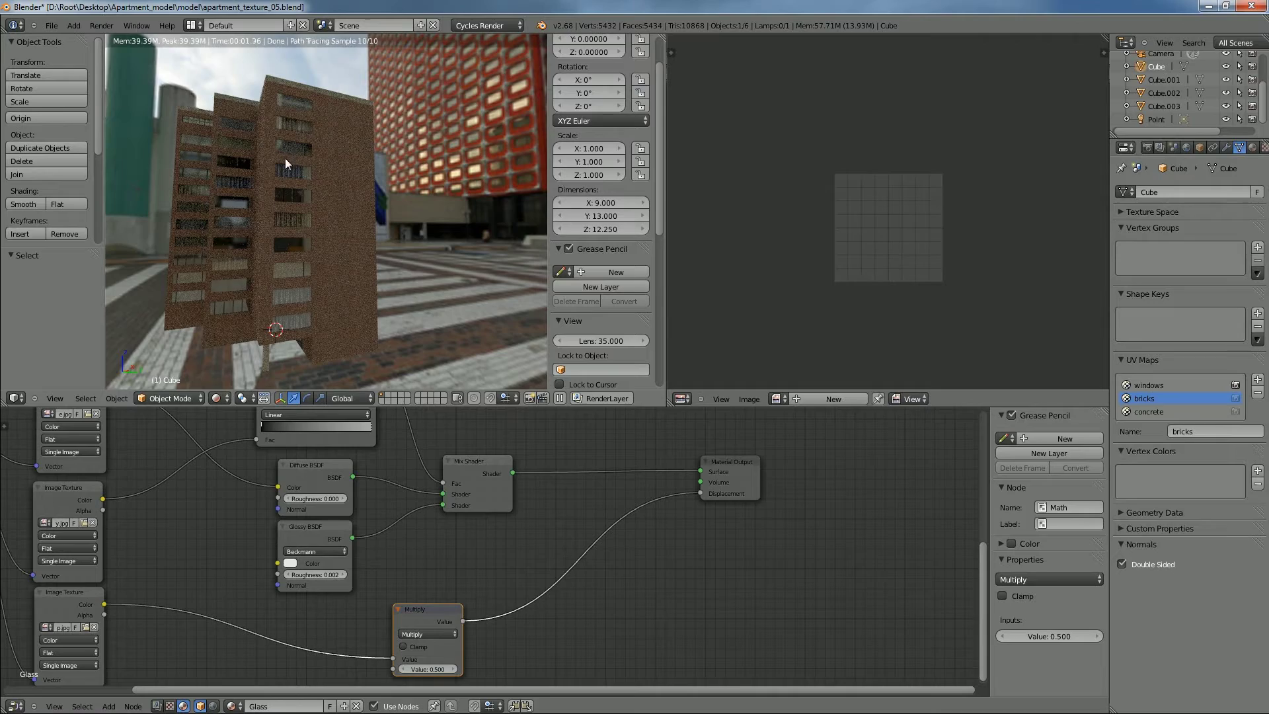
{"action": "middle_click_drag", "start_coordinate": [300, 323], "coordinate": [373, 308]}
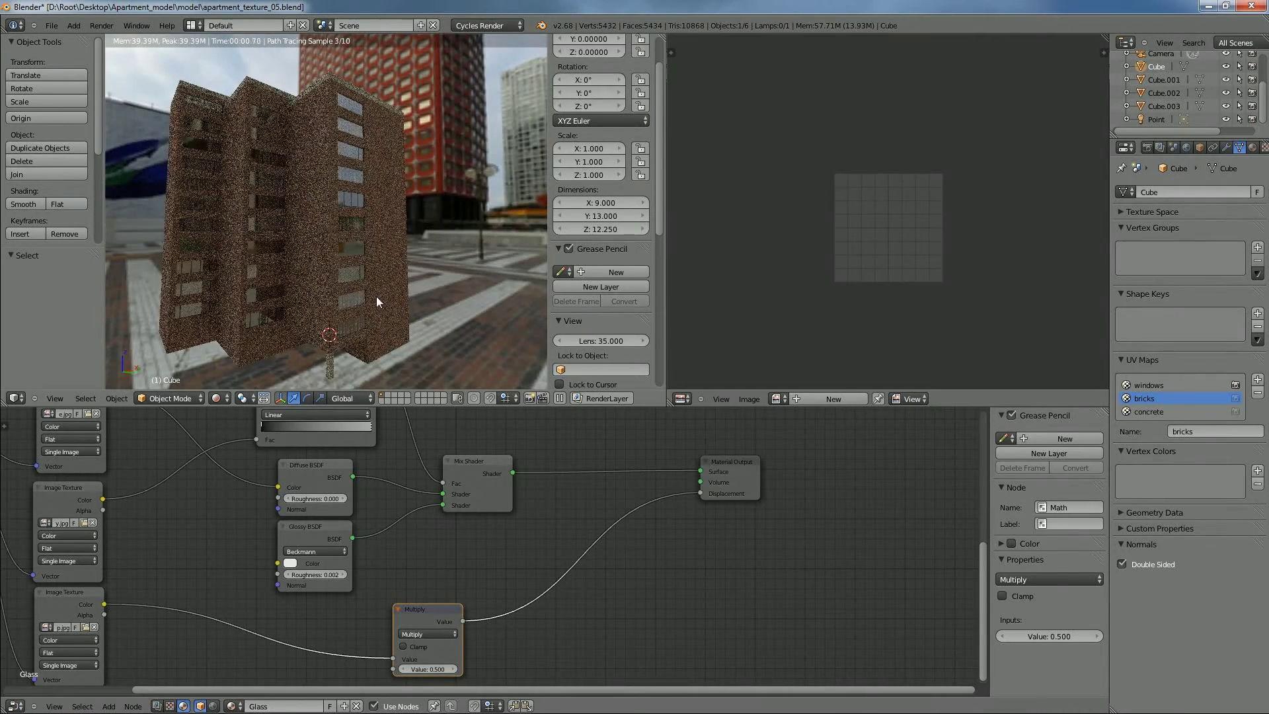
{"action": "scroll", "coordinate": [397, 184], "scroll_direction": "up", "scroll_amount": 5}
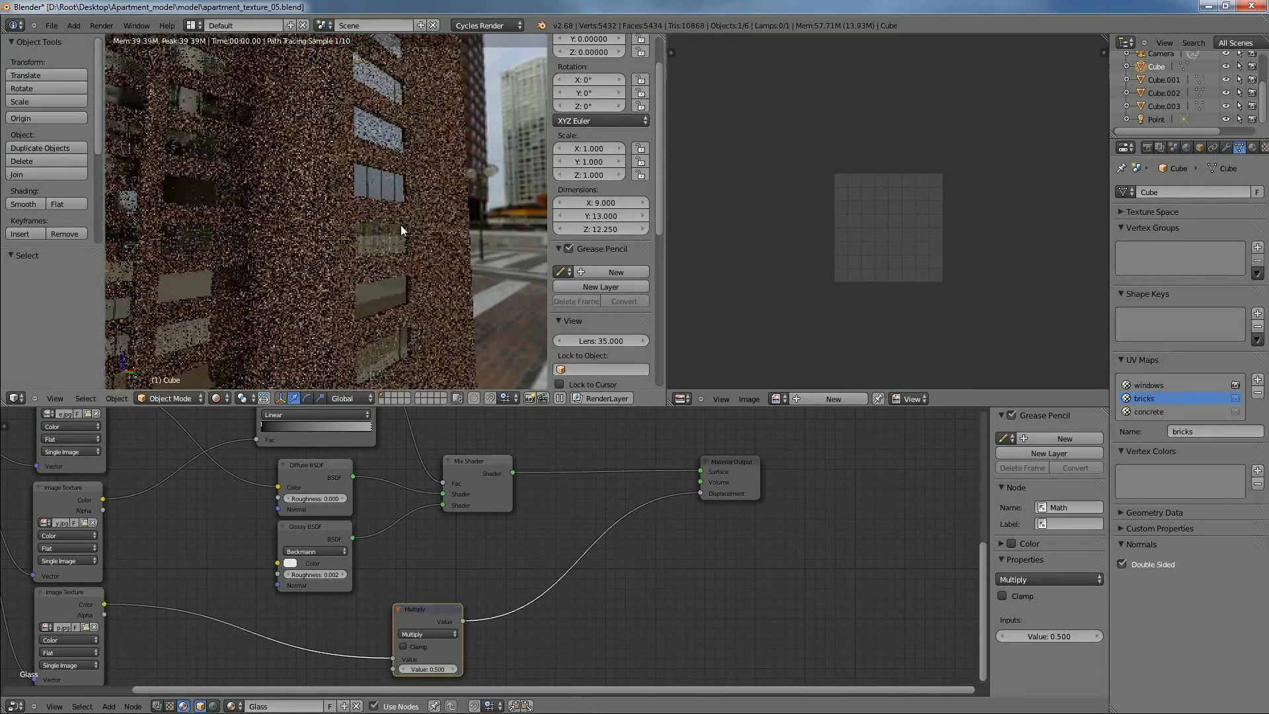
{"action": "scroll", "coordinate": [466, 318], "scroll_direction": "down", "scroll_amount": 4}
{"action": "middle_click_drag", "start_coordinate": [466, 317], "coordinate": [400, 303]}
{"action": "middle_click_drag", "start_coordinate": [301, 228], "coordinate": [475, 243]}
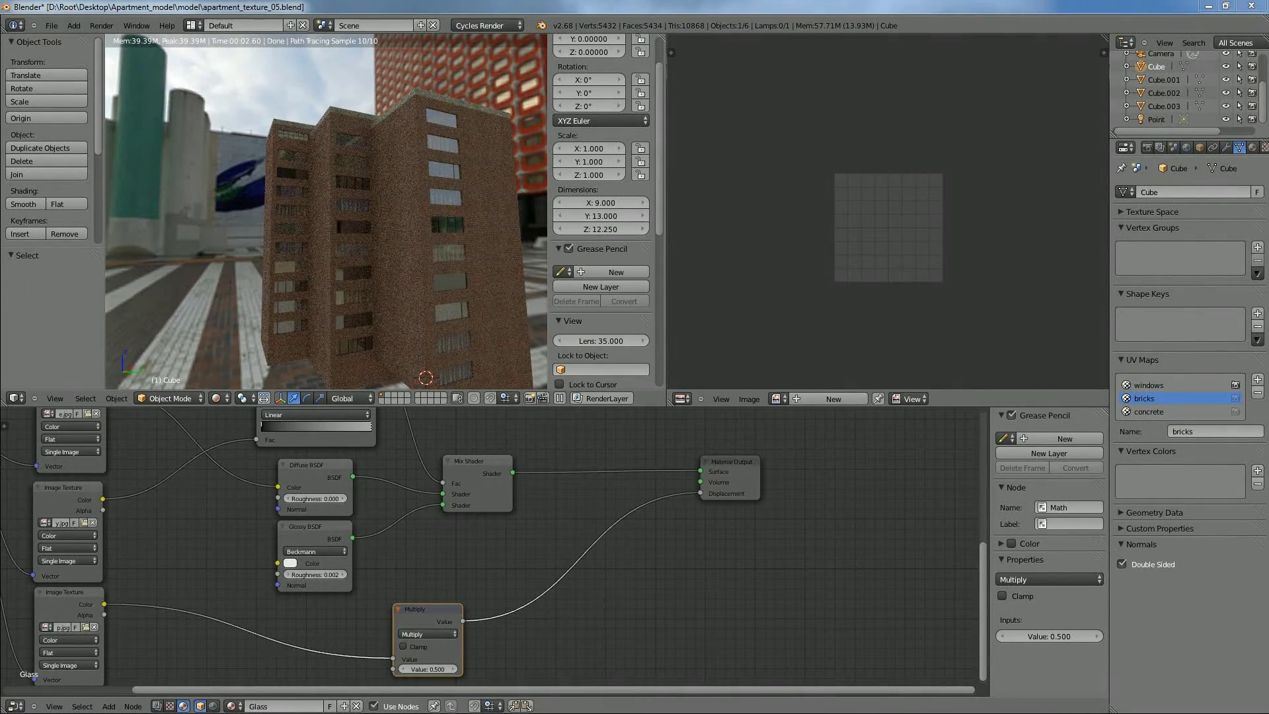
{"action": "middle_click_drag", "start_coordinate": [610, 553], "coordinate": [711, 640]}
{"action": "middle_click_drag", "start_coordinate": [481, 272], "coordinate": [502, 305]}
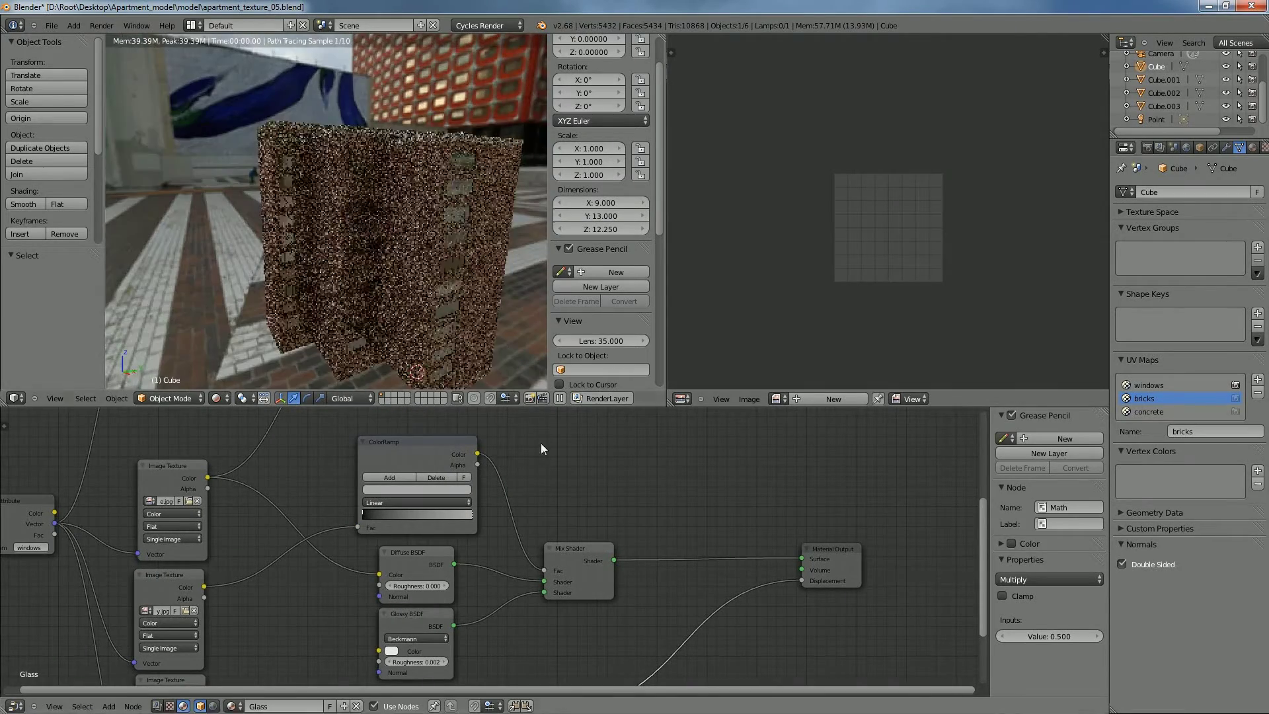
Reposition the Emission node and the emit image texture node in the free space above the Glass node setup
{"action": "scroll", "coordinate": [589, 474], "scroll_direction": "down", "scroll_amount": 3}
{"action": "middle_click_drag", "start_coordinate": [590, 474], "coordinate": [590, 579]}
{"action": "middle_click_drag", "start_coordinate": [548, 496], "coordinate": [539, 570]}
{"action": "left_click_drag", "start_coordinate": [464, 554], "coordinate": [407, 565]}
{"action": "left_click_drag", "start_coordinate": [298, 491], "coordinate": [311, 468]}
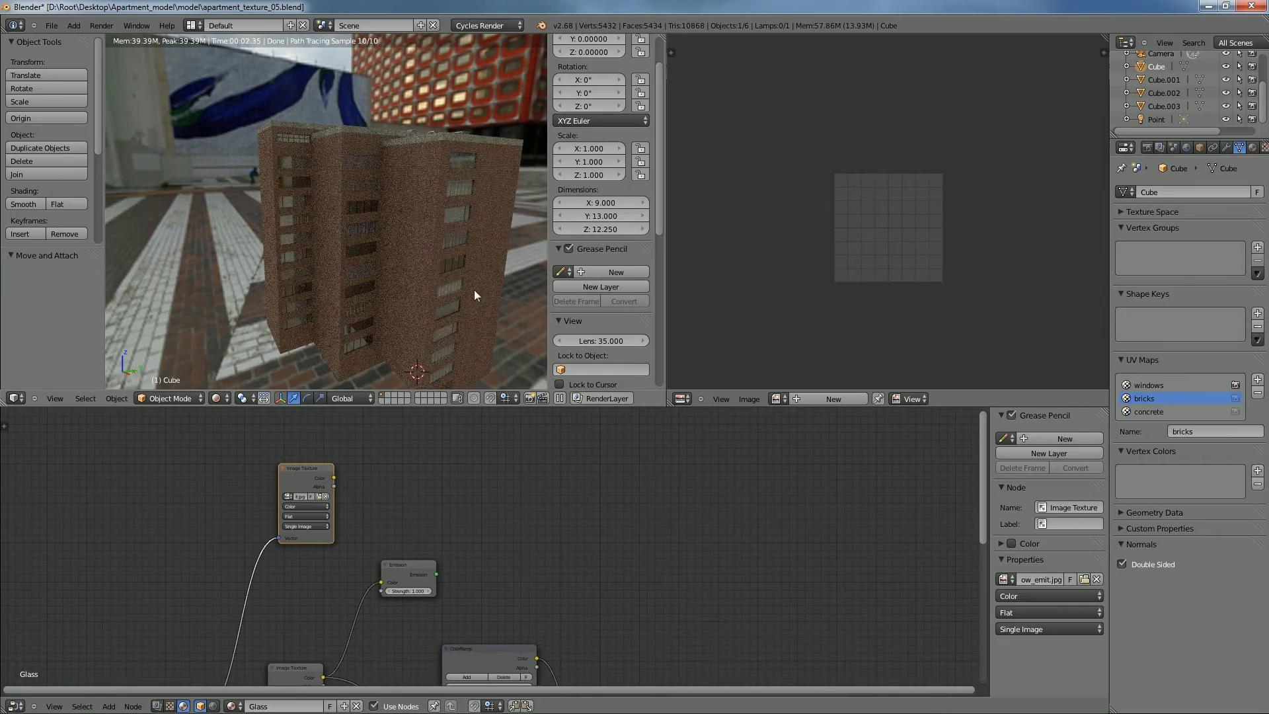
{"action": "scroll", "coordinate": [474, 292], "scroll_direction": "up", "scroll_amount": 5}
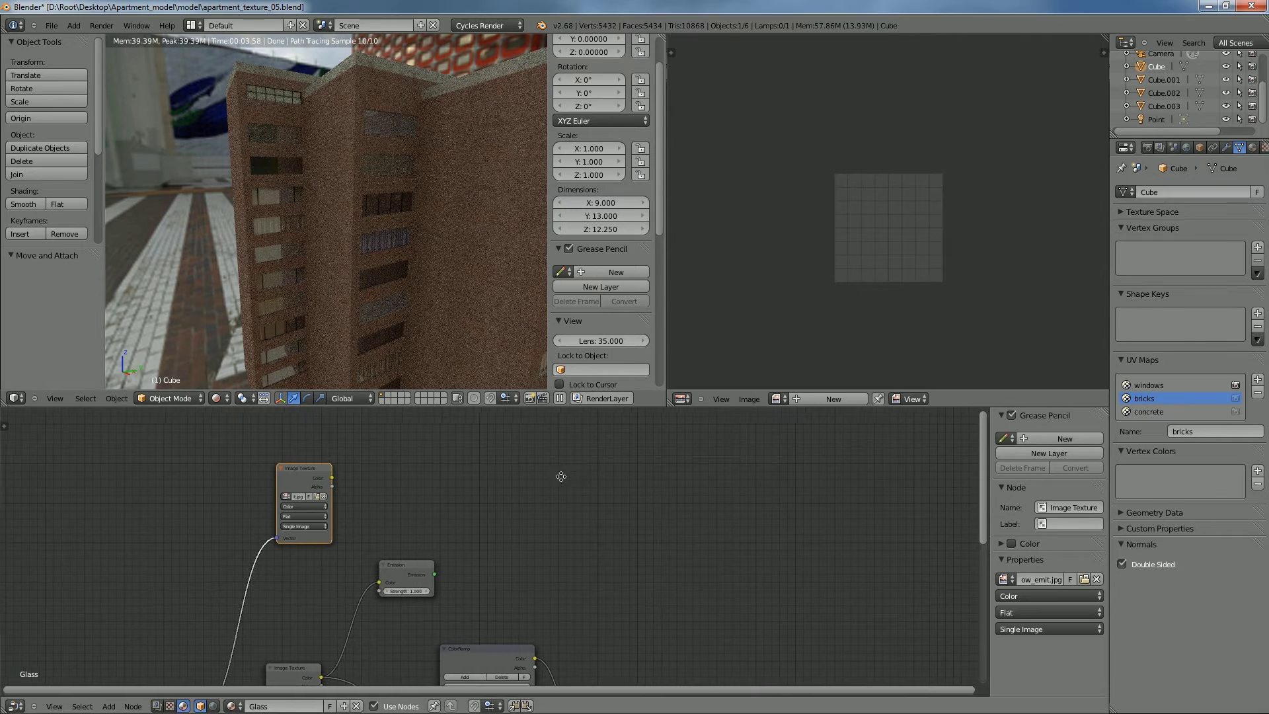
{"action": "middle_click_drag", "start_coordinate": [558, 476], "coordinate": [507, 480]}
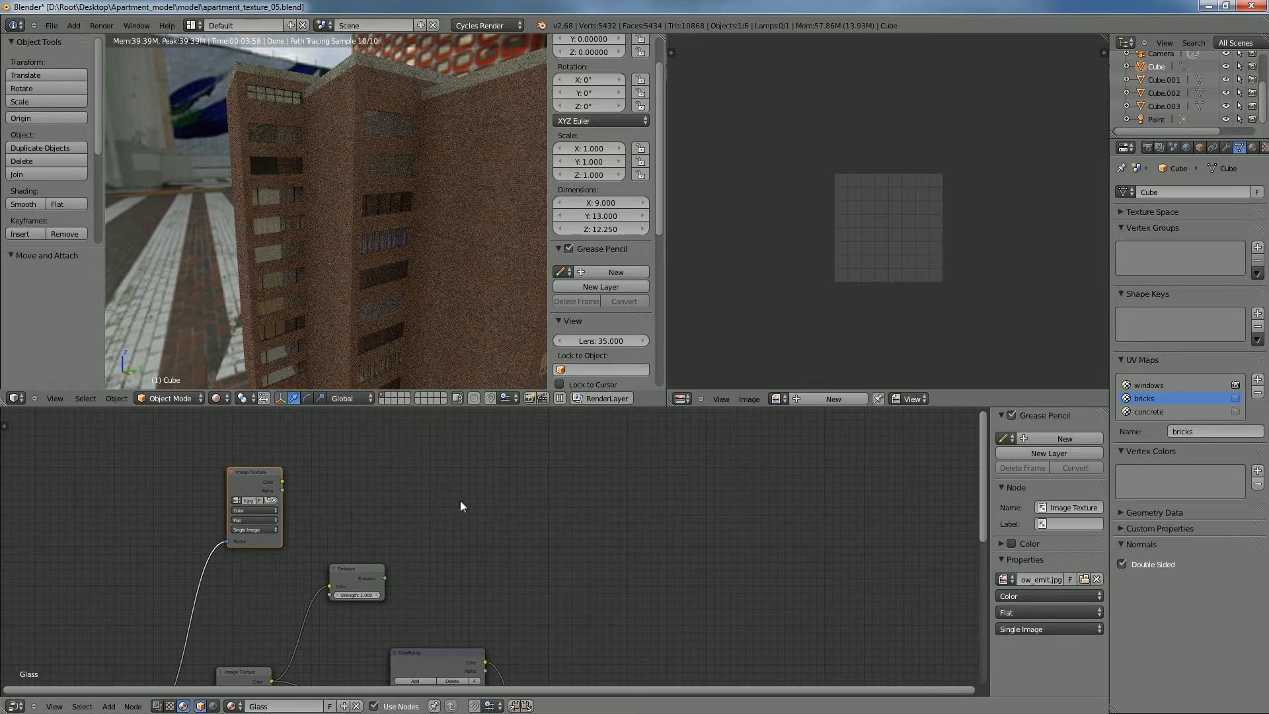
{"action": "scroll", "coordinate": [456, 503], "scroll_direction": "up", "scroll_amount": 1}
{"action": "scroll", "coordinate": [455, 502], "scroll_direction": "down", "scroll_amount": 1}
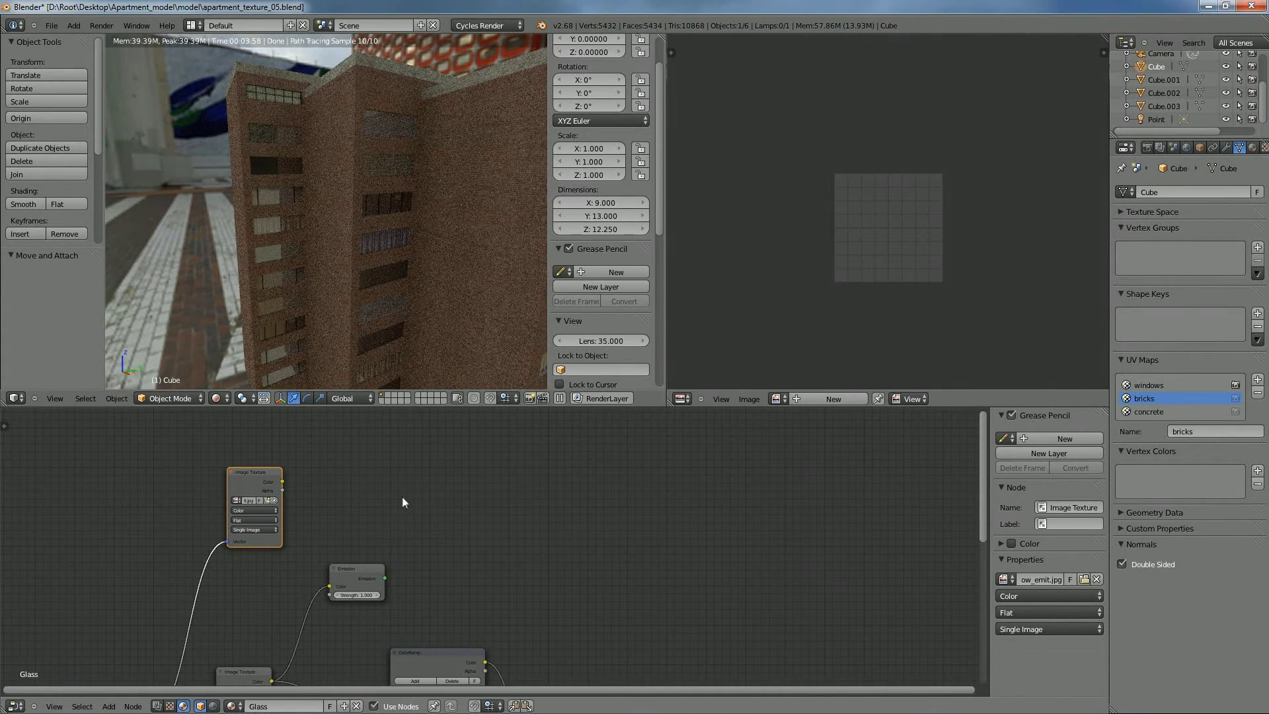
{"action": "mouse_move", "coordinate": [417, 502]}
{"action": "middle_mouse_down"}
{"action": "mouse_move", "coordinate": [430, 485]}
{"action": "mouse_move", "coordinate": [399, 488]}
{"action": "middle_mouse_up"}
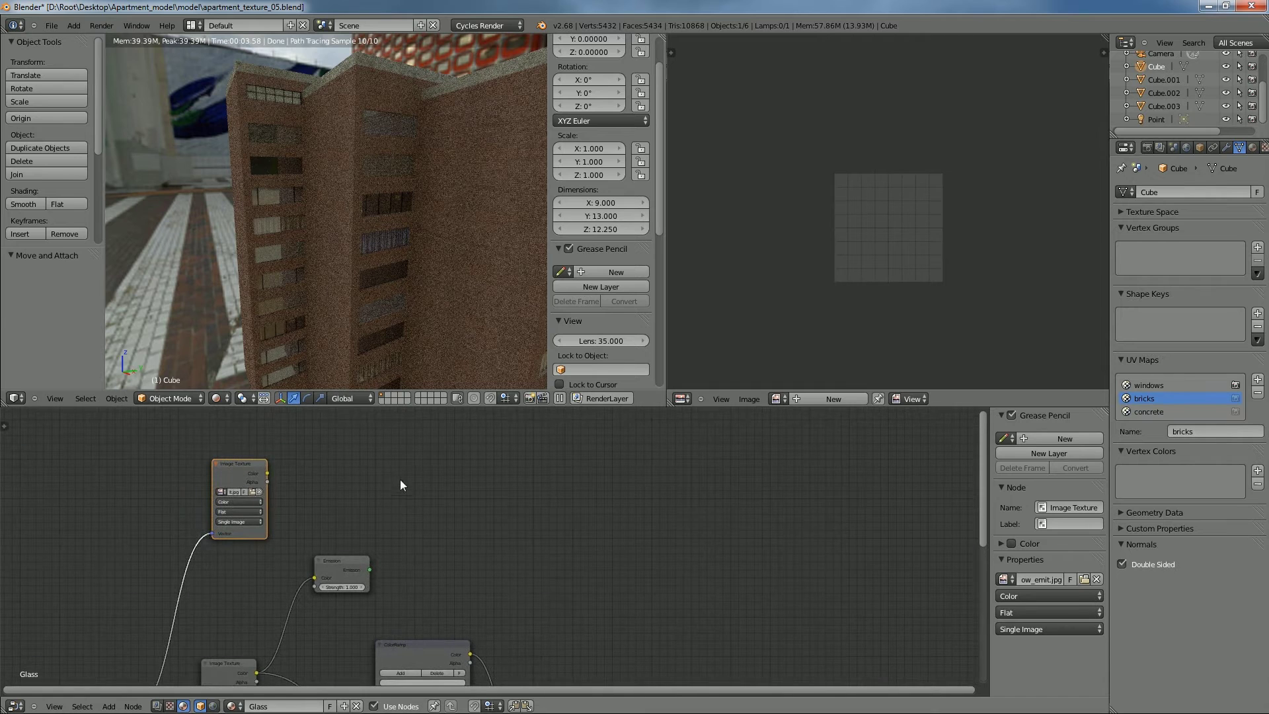
{"action": "left_click_drag", "start_coordinate": [352, 565], "coordinate": [345, 577]}
Add a Glossy BSDF and place it directly below the Emission node, moving the Emission node up to make room
{"action": "middle_click_drag", "start_coordinate": [442, 545], "coordinate": [531, 540]}
{"action": "key", "text": "shift+a"}
{"action": "mouse_move", "coordinate": [532, 541]}
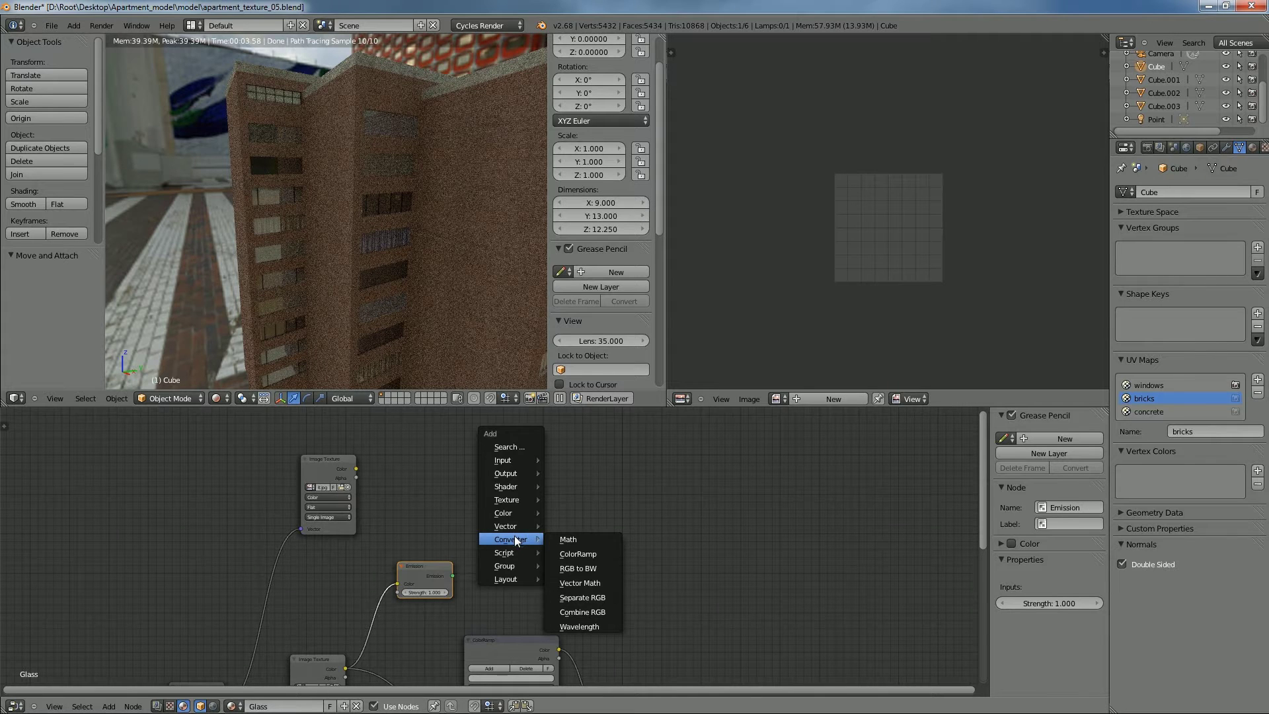
{"action": "mouse_move", "coordinate": [516, 485]}
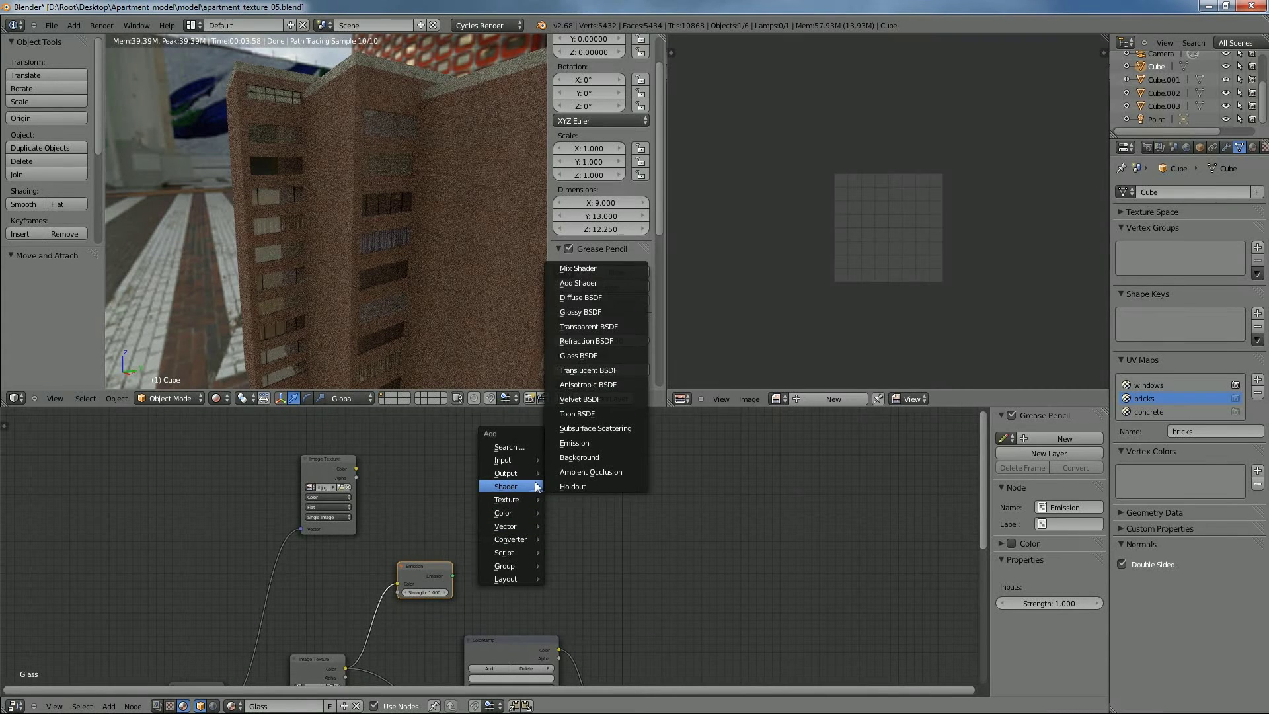
{"action": "left_click", "coordinate": [580, 312]}
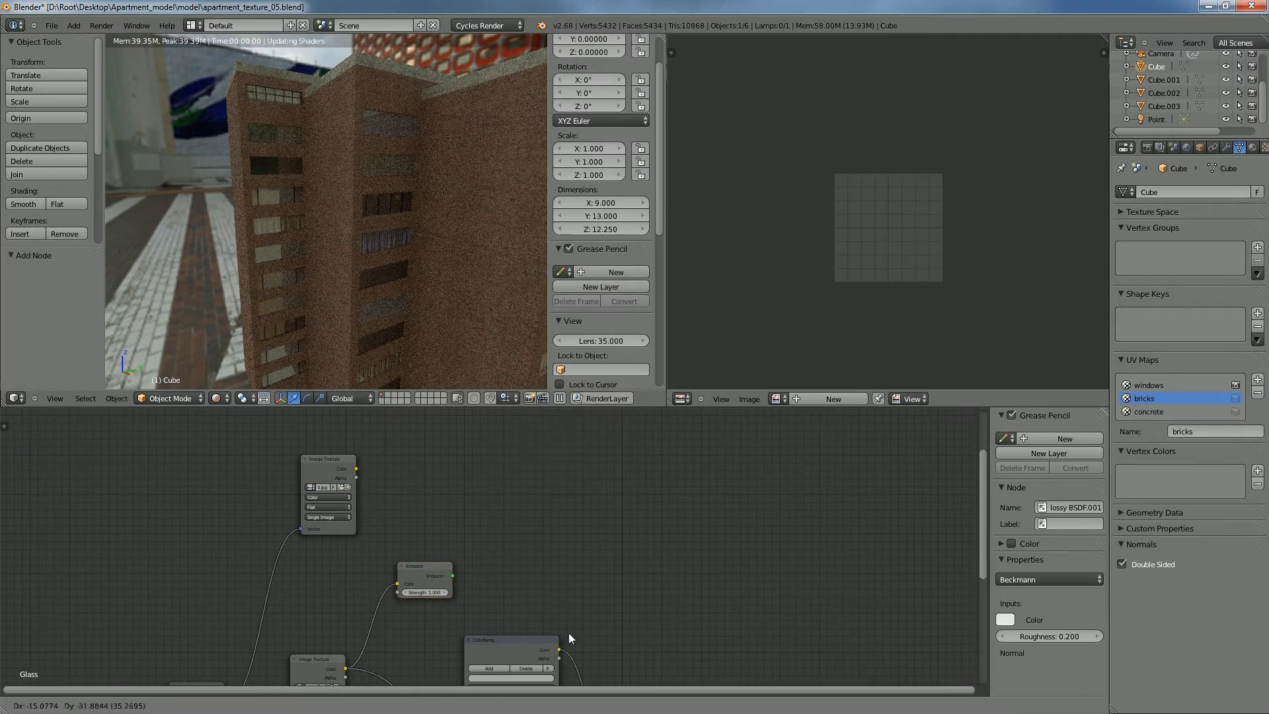
{"action": "left_click", "coordinate": [487, 524]}
{"action": "left_click_drag", "start_coordinate": [423, 565], "coordinate": [429, 507]}
{"action": "left_click_drag", "start_coordinate": [505, 521], "coordinate": [426, 556]}
{"action": "middle_click_drag", "start_coordinate": [474, 553], "coordinate": [693, 470]}
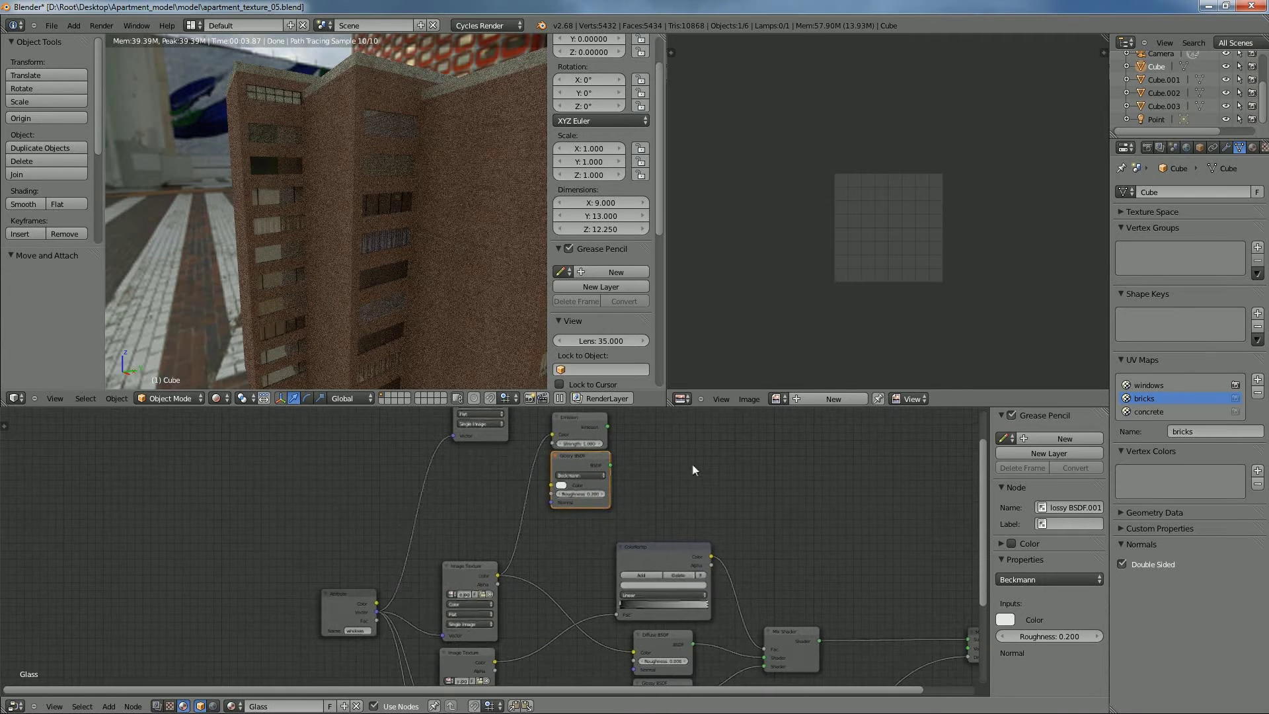
{"action": "left_click_drag", "start_coordinate": [497, 573], "coordinate": [566, 549]}
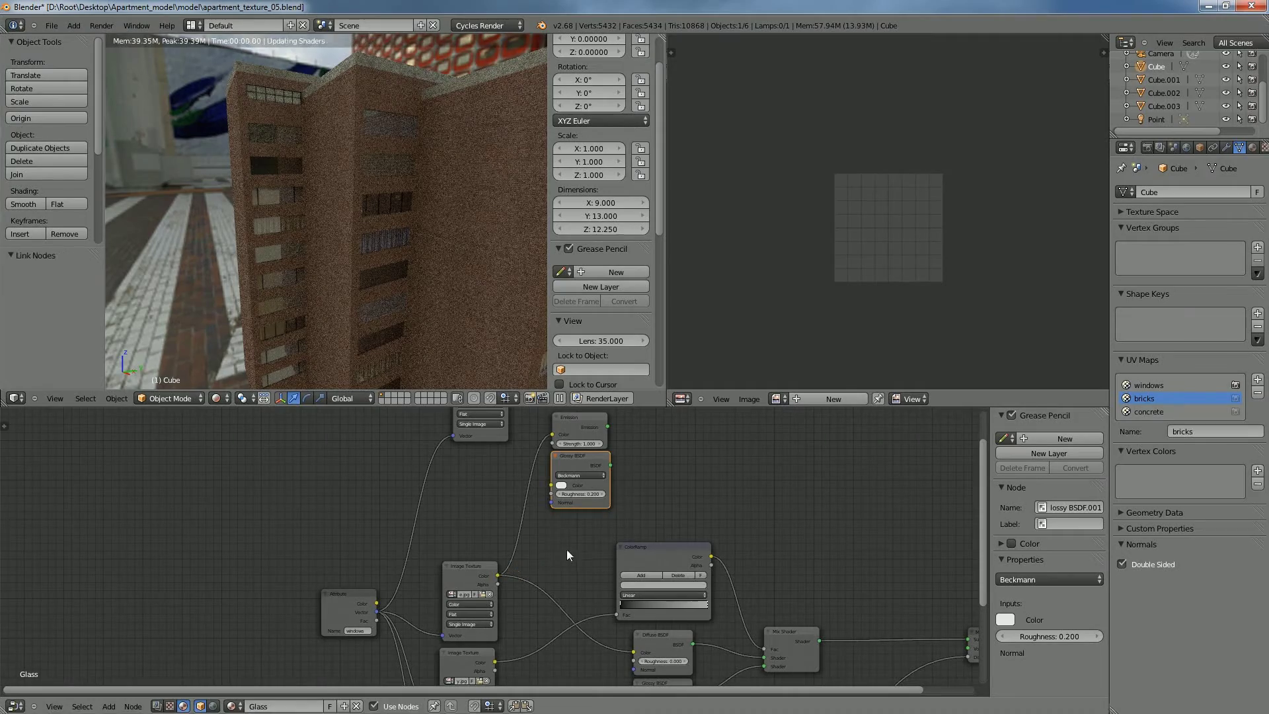
Add a Mix Shader and connect the Emission and the new Glossy BSDF to its first and second Shader inputs
{"action": "middle_click_drag", "start_coordinate": [748, 463], "coordinate": [644, 513]}
{"action": "key", "text": "shift+a"}
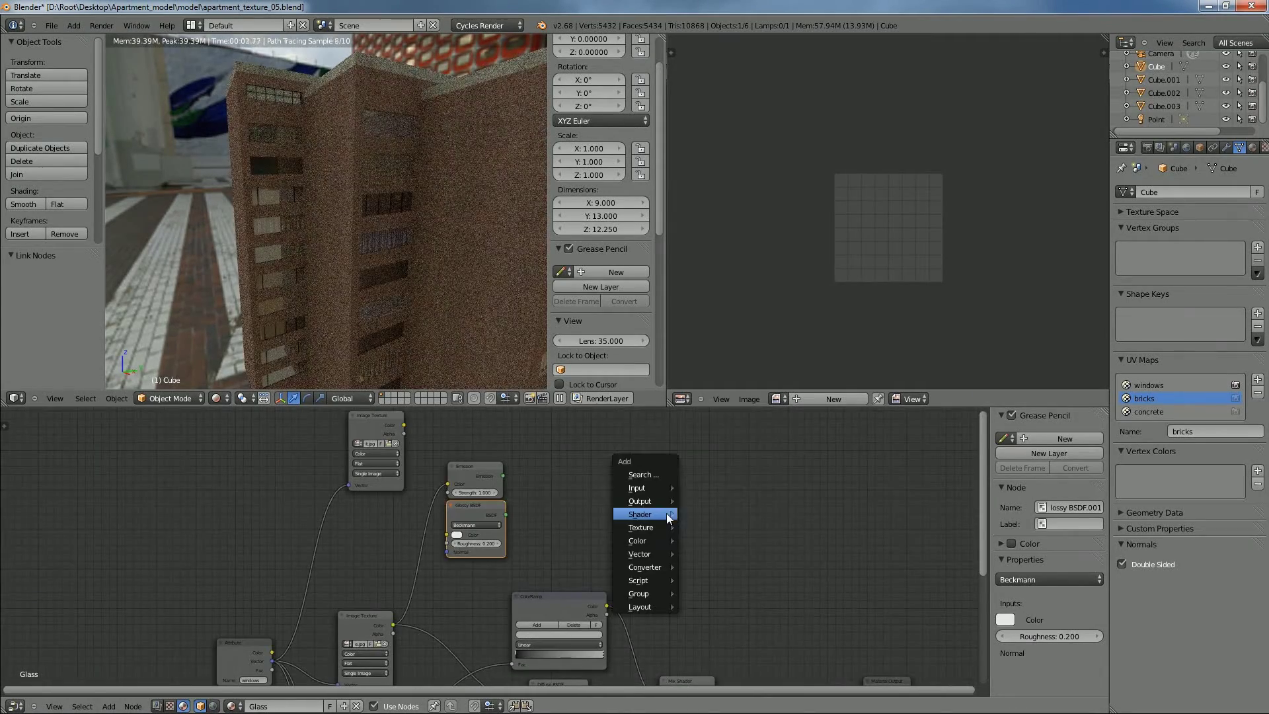
{"action": "mouse_move", "coordinate": [644, 513]}
{"action": "left_click", "coordinate": [707, 304]}
{"action": "left_click", "coordinate": [630, 470]}
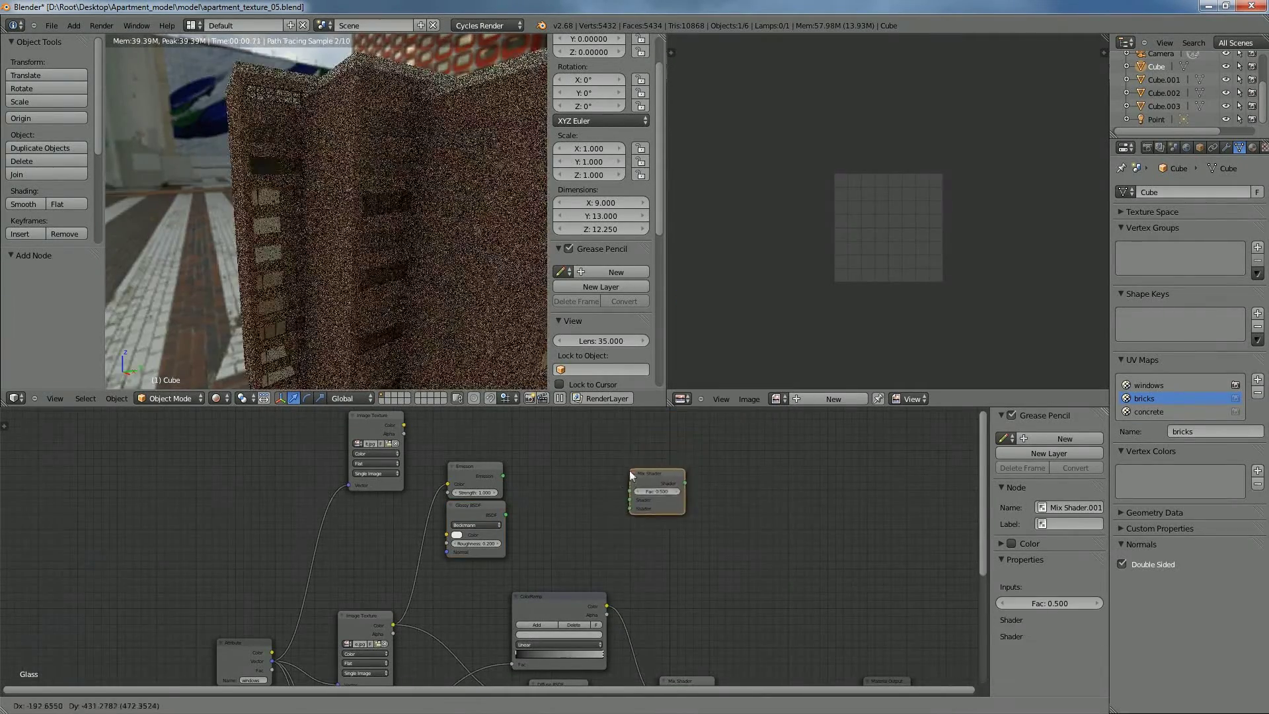
{"action": "left_click_drag", "start_coordinate": [504, 476], "coordinate": [631, 508]}
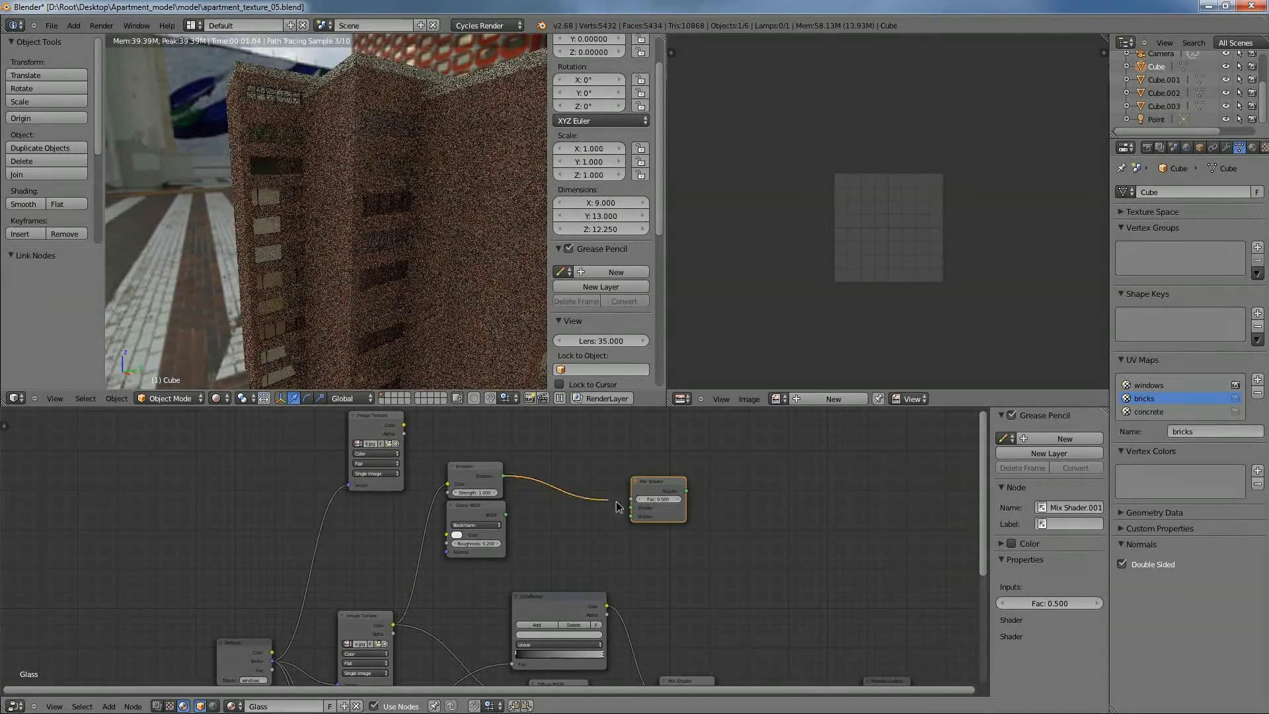
{"action": "left_click_drag", "start_coordinate": [506, 514], "coordinate": [630, 517]}
Move the Material Output node up and away from the lower Mix Shader
{"action": "scroll", "coordinate": [688, 548], "scroll_direction": "down", "scroll_amount": 2}
{"action": "middle_click_drag", "start_coordinate": [797, 533], "coordinate": [657, 477]}
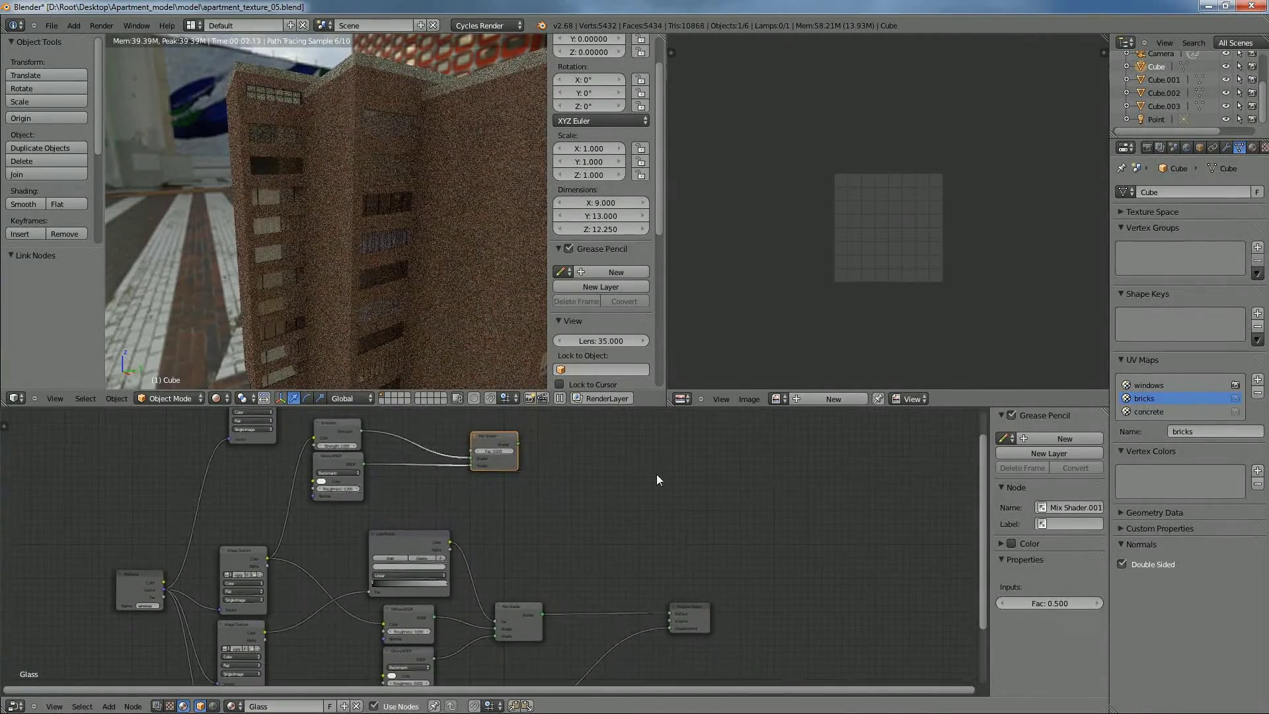
{"action": "left_click_drag", "start_coordinate": [688, 614], "coordinate": [718, 565]}
{"action": "key", "text": "g"}
{"action": "left_click", "coordinate": [627, 546]}
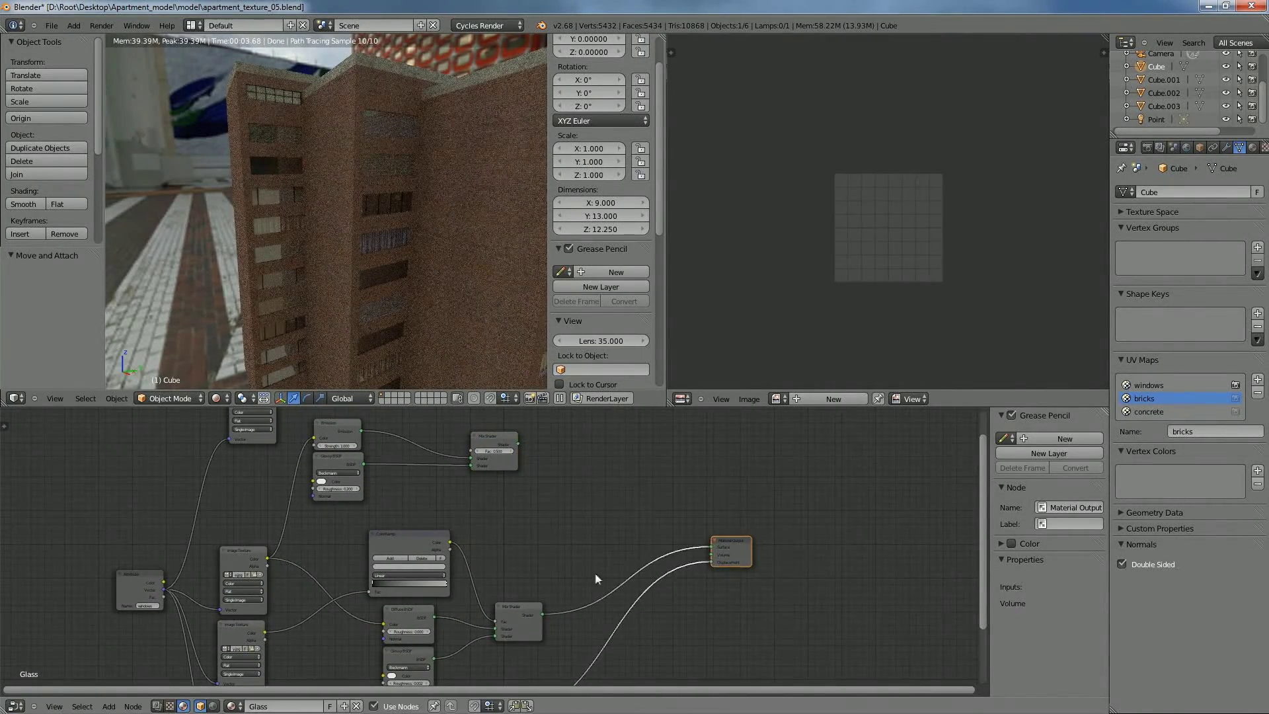
Cut the lower Mix Shader's link to the Material Output, connect the new Mix Shader to Surface instead, and inspect the windows
{"action": "right_click_drag", "start_coordinate": [607, 570], "coordinate": [605, 589], "text": "ctrl"}
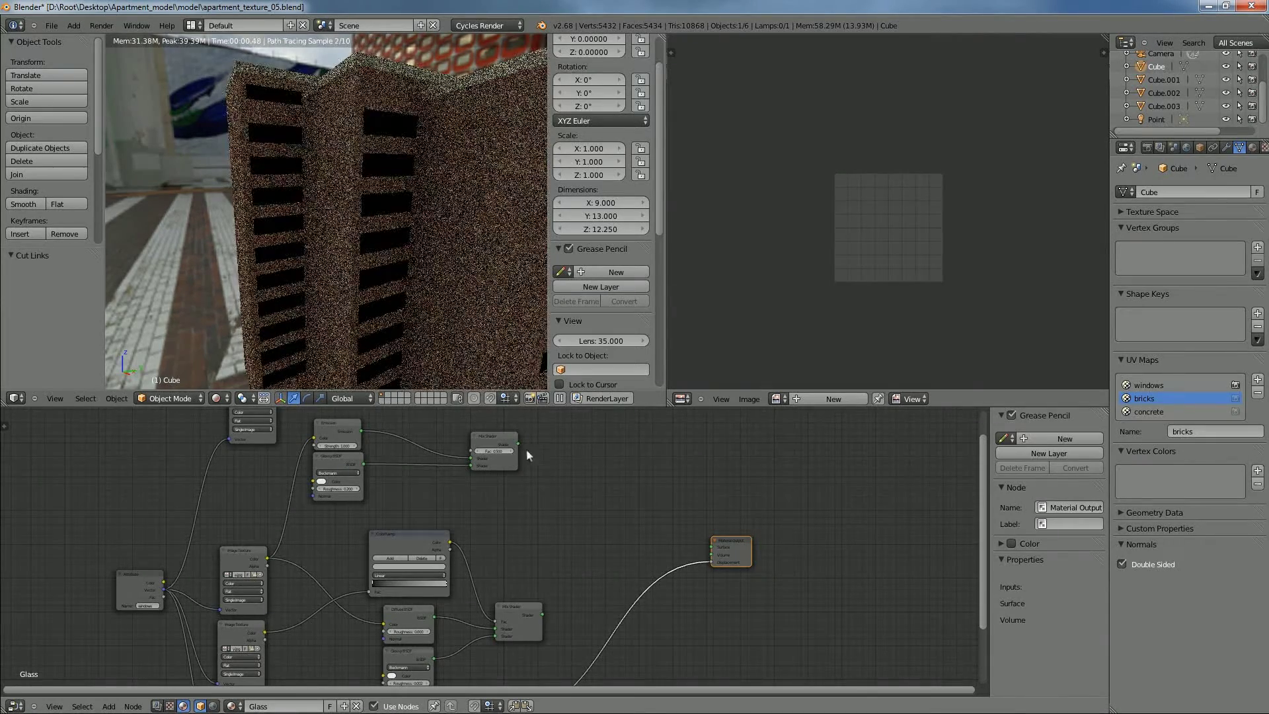
{"action": "left_click_drag", "start_coordinate": [696, 554], "coordinate": [710, 548]}
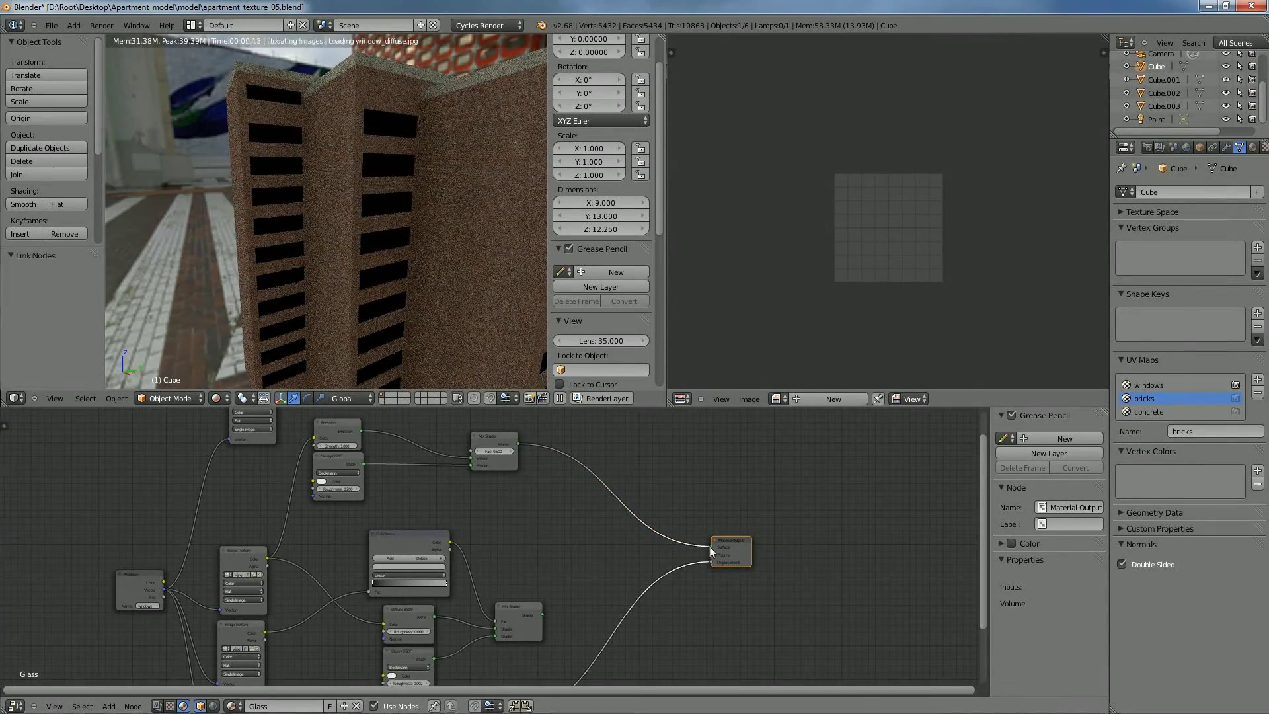
{"action": "scroll", "coordinate": [428, 206], "scroll_direction": "up", "scroll_amount": 2}
{"action": "middle_click_drag", "start_coordinate": [467, 218], "coordinate": [431, 280], "text": "shift"}
{"action": "scroll", "coordinate": [430, 280], "scroll_direction": "up", "scroll_amount": 4}
{"action": "scroll", "coordinate": [312, 580], "scroll_direction": "up", "scroll_amount": 2}
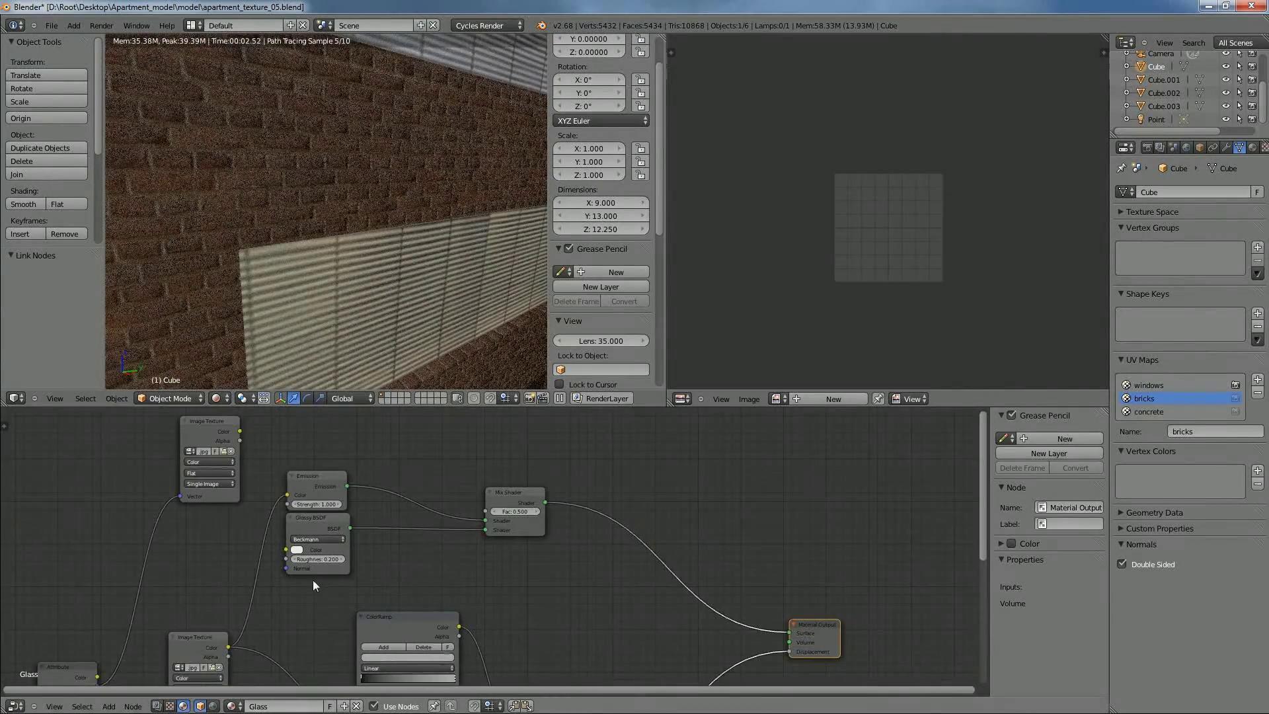
{"action": "scroll", "coordinate": [390, 280], "scroll_direction": "up", "scroll_amount": 5}
{"action": "scroll", "coordinate": [390, 281], "scroll_direction": "down", "scroll_amount": 6}
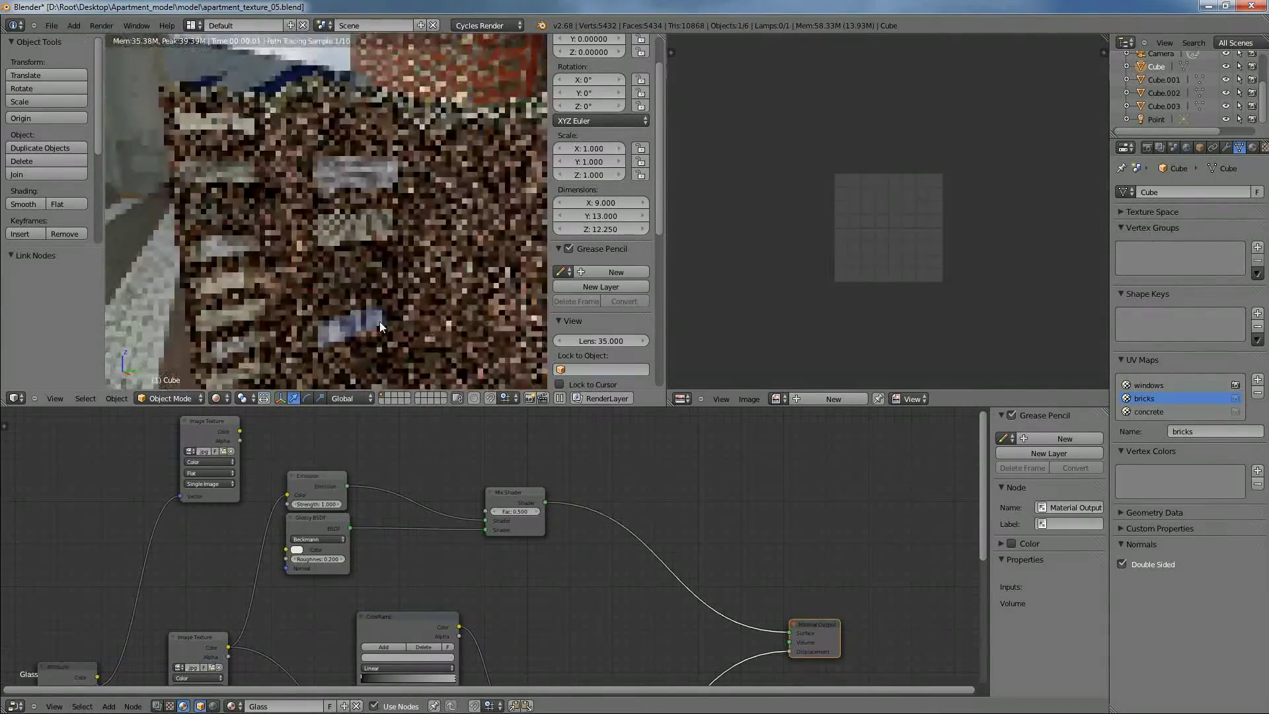
Set the new Mix Shader's Fac to 0 and check the windows from different angles
{"action": "left_click", "coordinate": [517, 511]}
{"action": "type", "text": "0"}
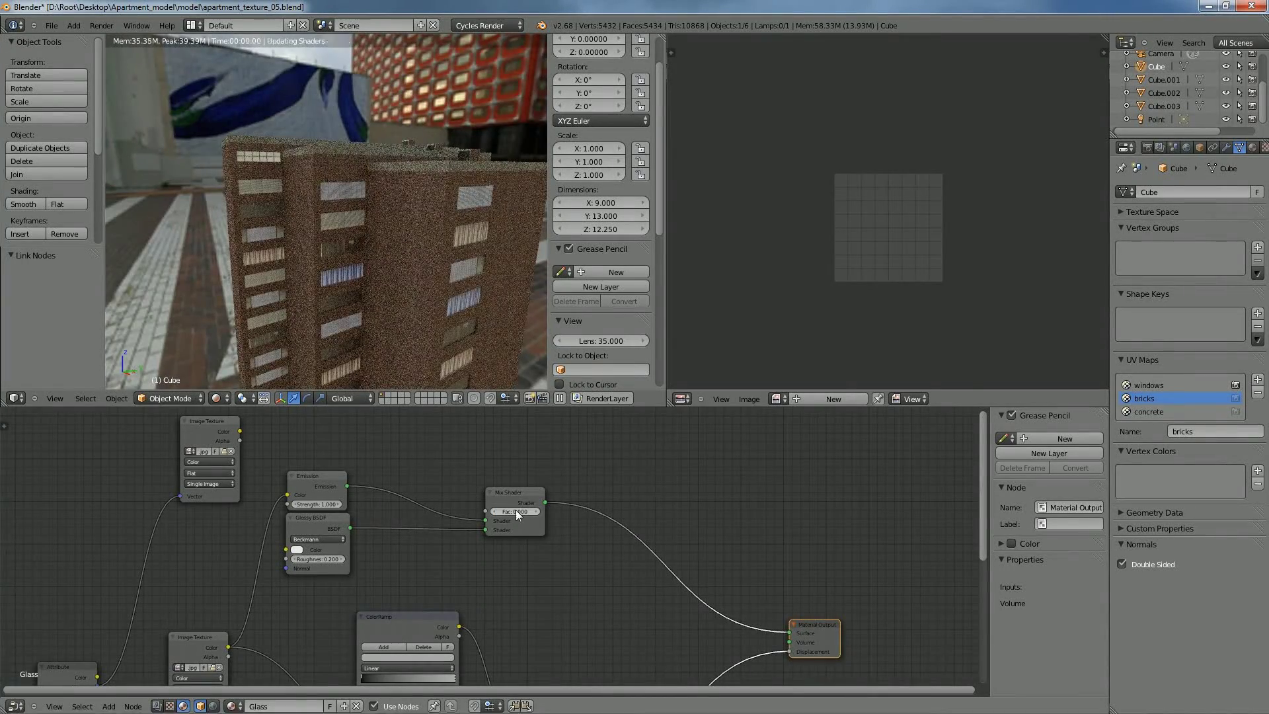
{"action": "key", "text": "Return"}
{"action": "scroll", "coordinate": [366, 260], "scroll_direction": "up", "scroll_amount": 6}
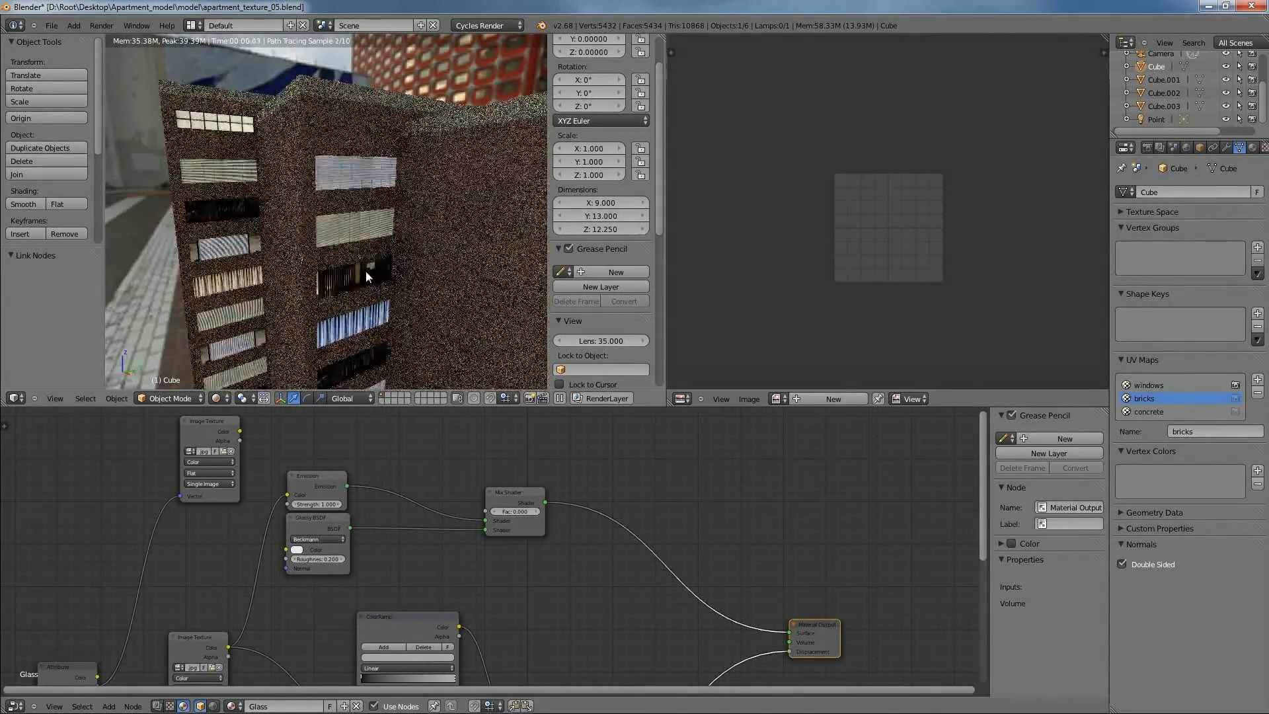
{"action": "scroll", "coordinate": [295, 229], "scroll_direction": "down", "scroll_amount": 6}
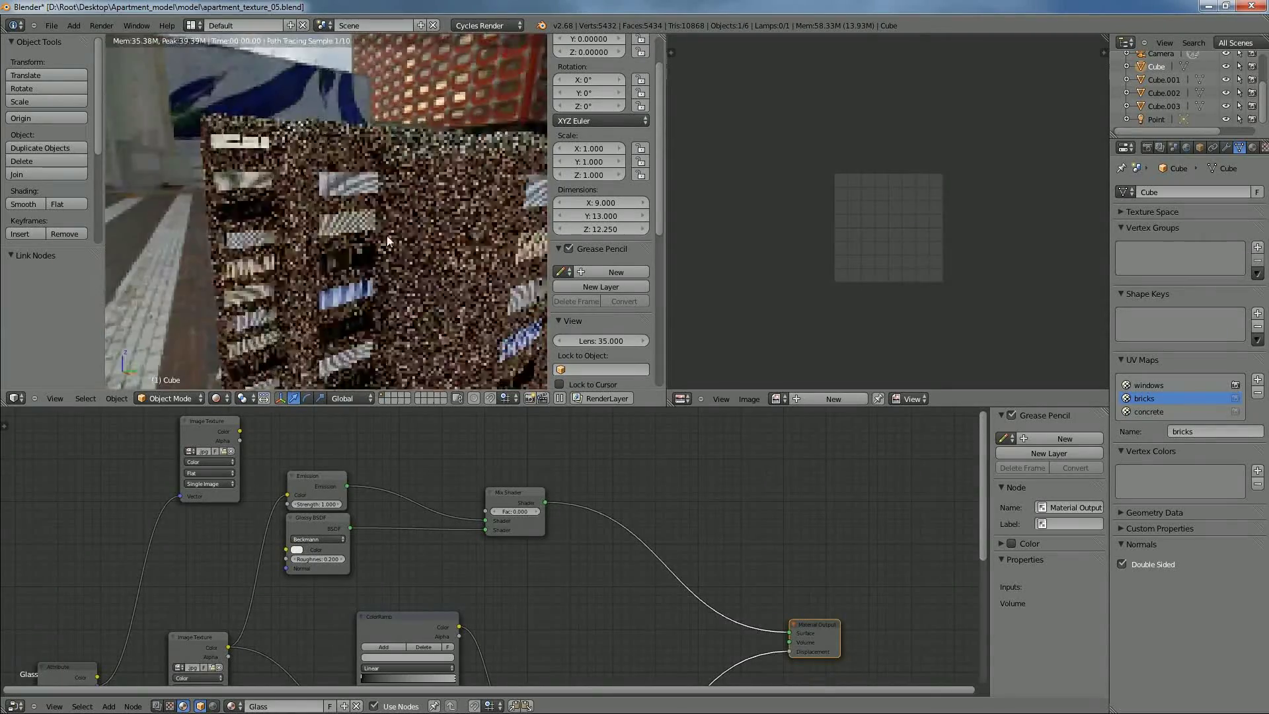
{"action": "middle_click_drag", "start_coordinate": [489, 317], "coordinate": [461, 270]}
{"action": "scroll", "coordinate": [461, 269], "scroll_direction": "up", "scroll_amount": 4}
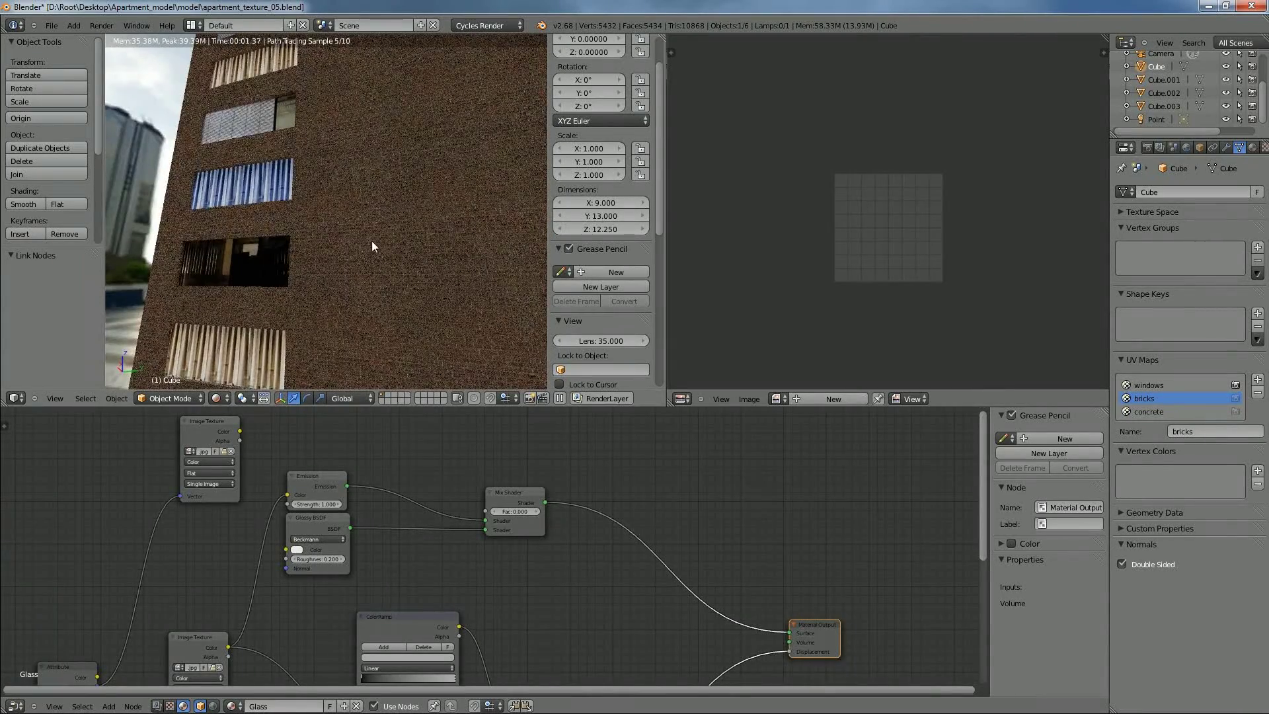
{"action": "scroll", "coordinate": [371, 246], "scroll_direction": "down", "scroll_amount": 5}
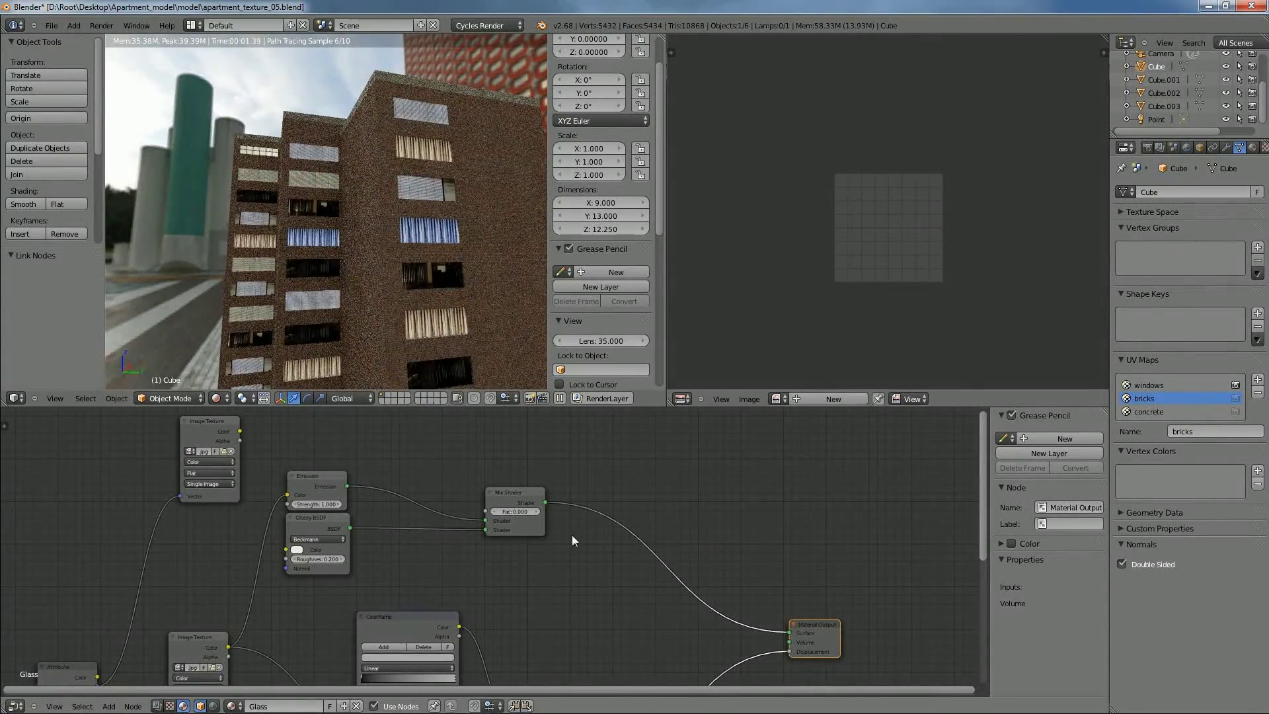
{"action": "middle_click_drag", "start_coordinate": [565, 535], "coordinate": [565, 546]}
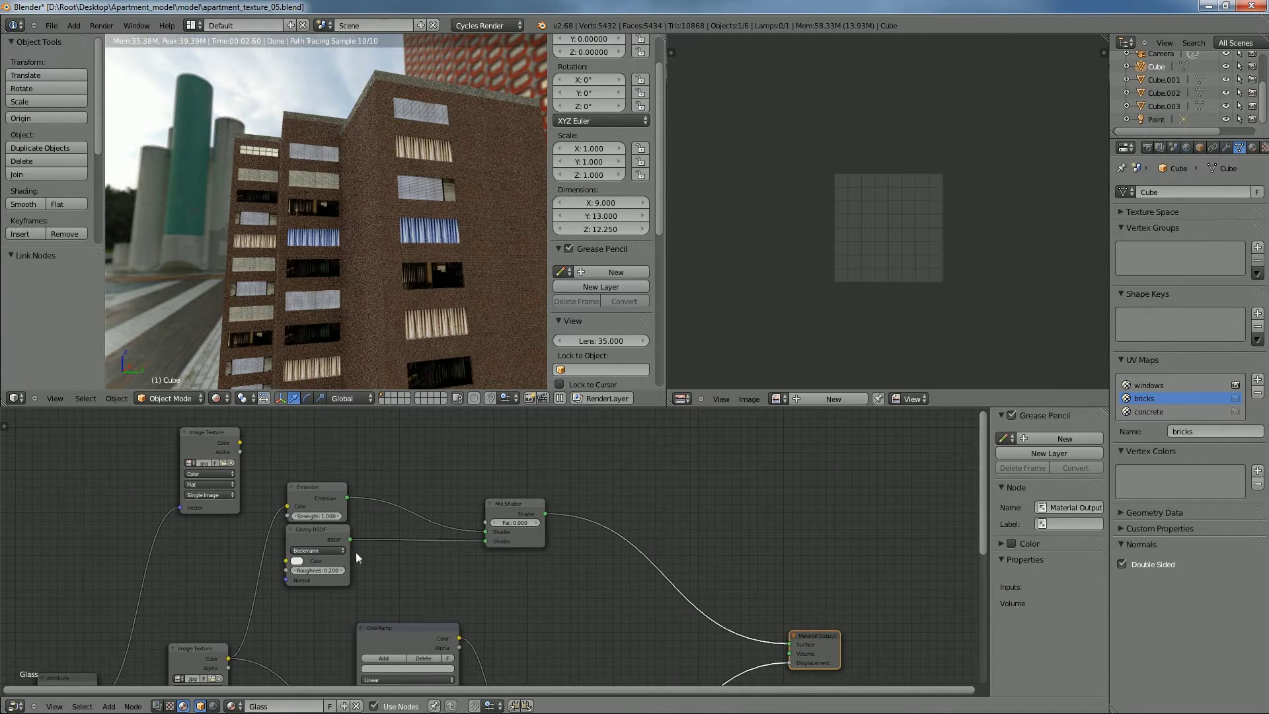
Set the roughness of the upper Glossy BSDF to 0.002 so it matches the lower Glossy BSDF
{"action": "middle_click_drag", "start_coordinate": [446, 564], "coordinate": [469, 400]}
{"action": "middle_click_drag", "start_coordinate": [418, 594], "coordinate": [462, 620]}
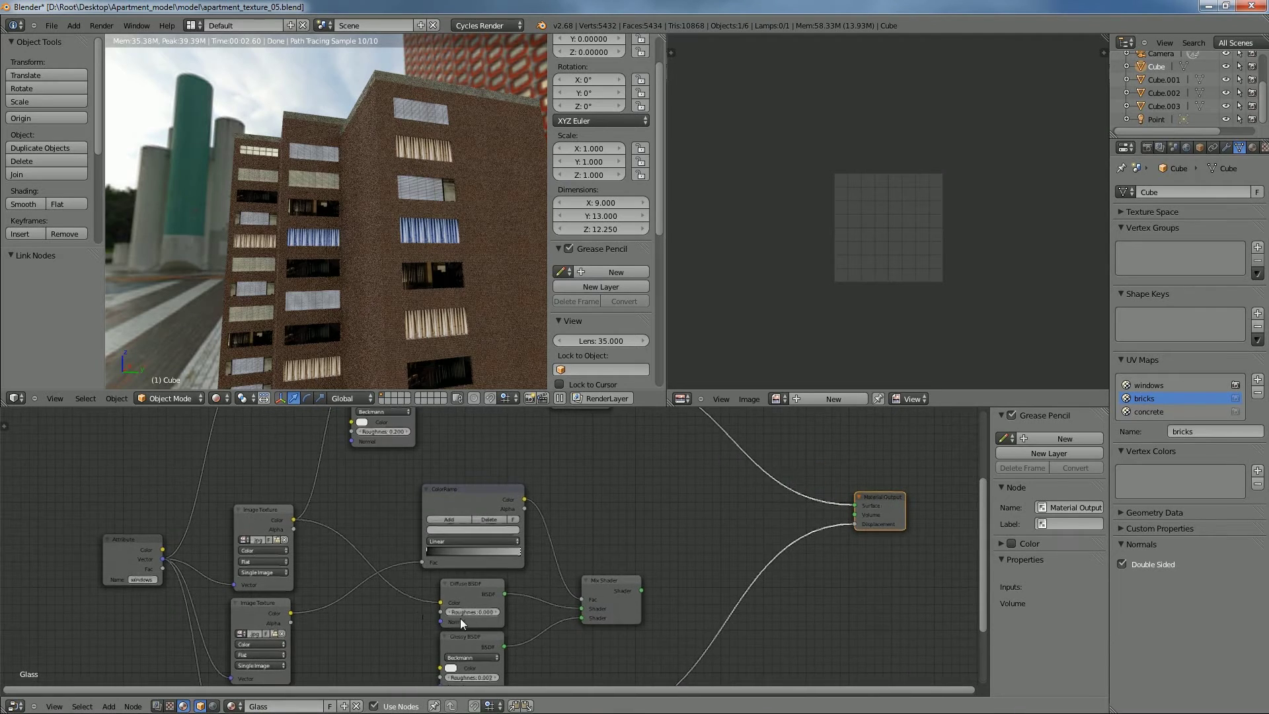
{"action": "middle_click_drag", "start_coordinate": [417, 492], "coordinate": [473, 605]}
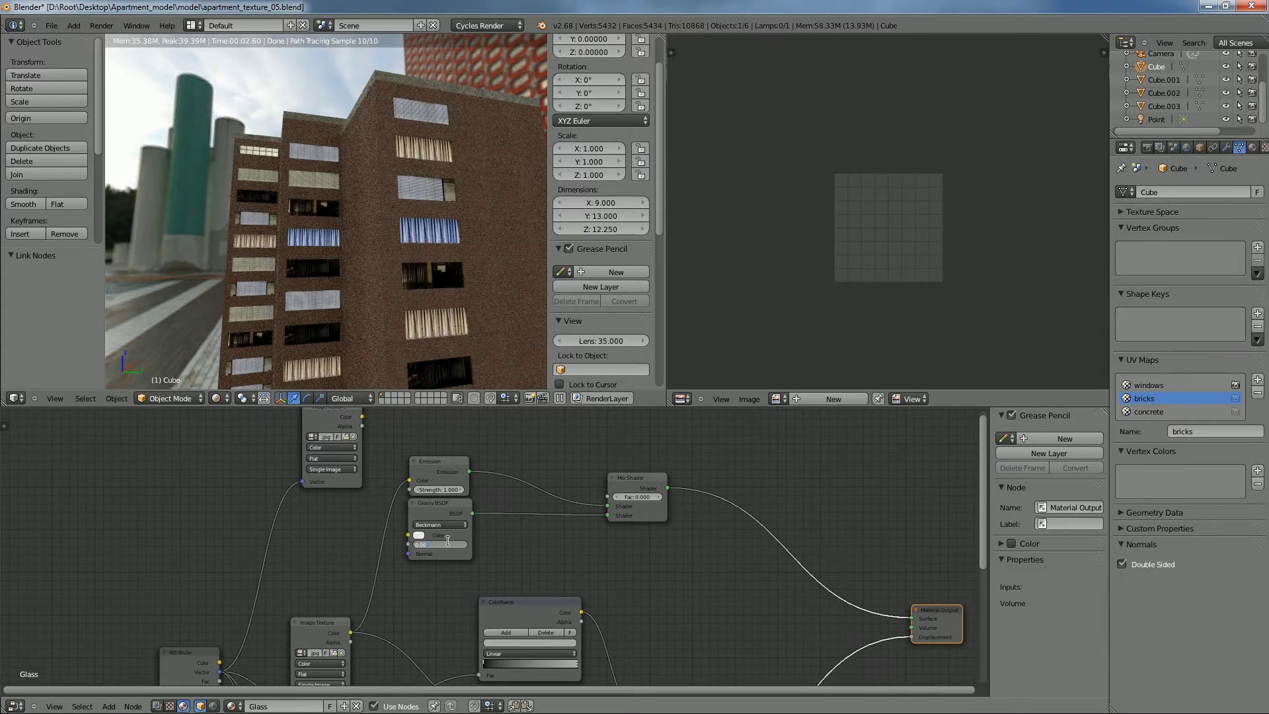
{"action": "key", "text": "Return"}
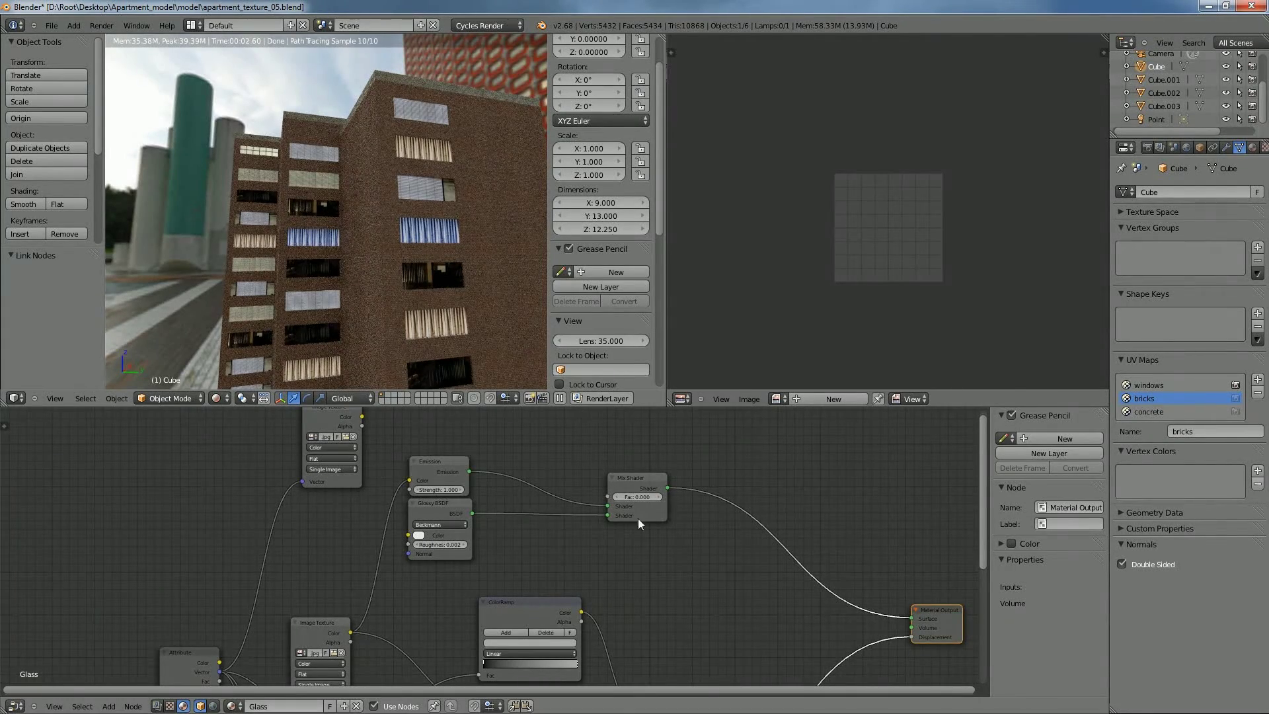
Move the ColorRamp node up and connect its Color output to the Fac input of the upper Mix Shader, checking the windows
{"action": "scroll", "coordinate": [456, 491], "scroll_direction": "down", "scroll_amount": 5}
{"action": "scroll", "coordinate": [532, 512], "scroll_direction": "up", "scroll_amount": 6}
{"action": "middle_click_drag", "start_coordinate": [588, 518], "coordinate": [516, 575]}
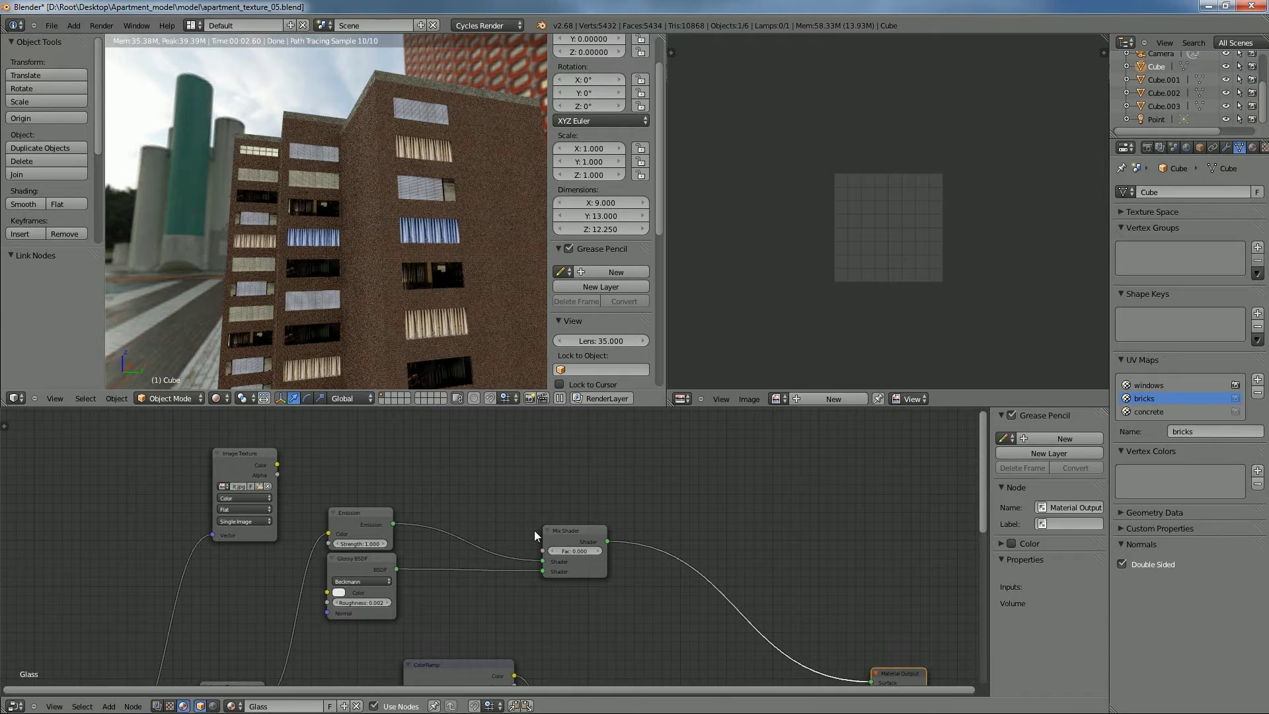
{"action": "mouse_move", "coordinate": [517, 560]}
{"action": "middle_mouse_down"}
{"action": "mouse_move", "coordinate": [627, 478]}
{"action": "mouse_move", "coordinate": [548, 542]}
{"action": "middle_mouse_up"}
{"action": "scroll", "coordinate": [548, 548], "scroll_direction": "down", "scroll_amount": 1}
{"action": "scroll", "coordinate": [549, 552], "scroll_direction": "down", "scroll_amount": 1}
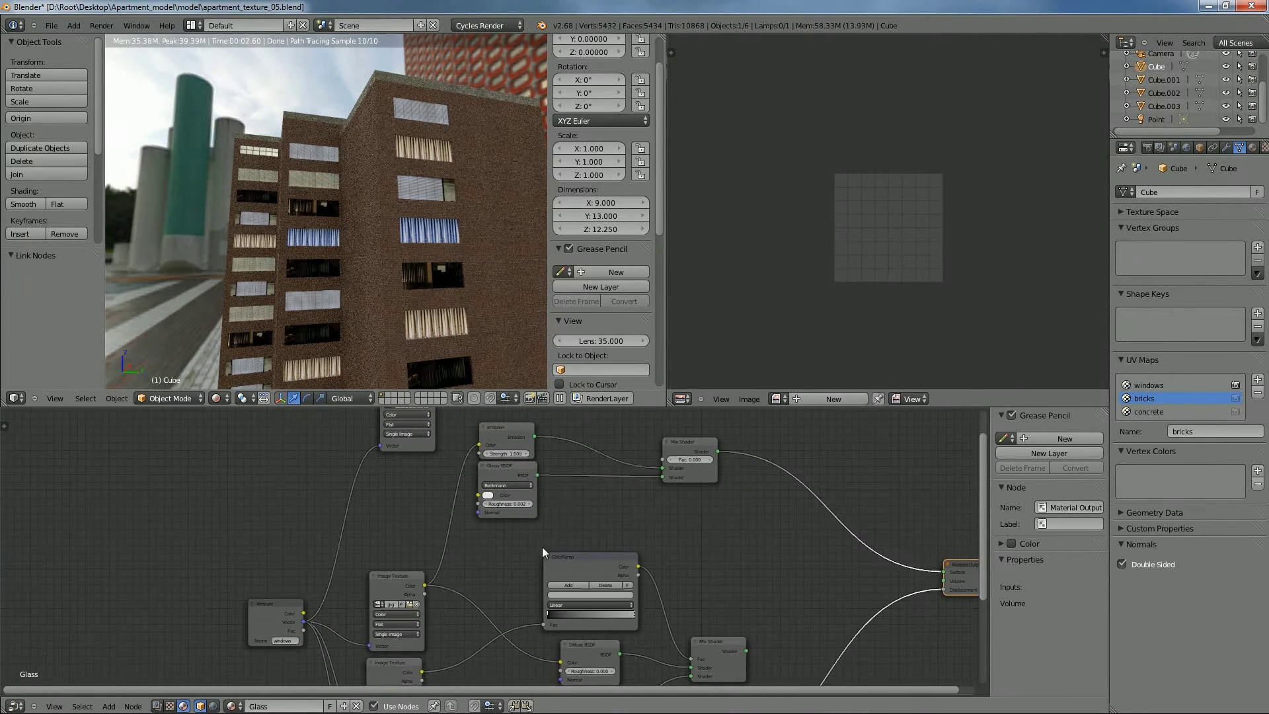
{"action": "middle_click_drag", "start_coordinate": [434, 661], "coordinate": [281, 620]}
{"action": "middle_click_drag", "start_coordinate": [538, 519], "coordinate": [516, 612]}
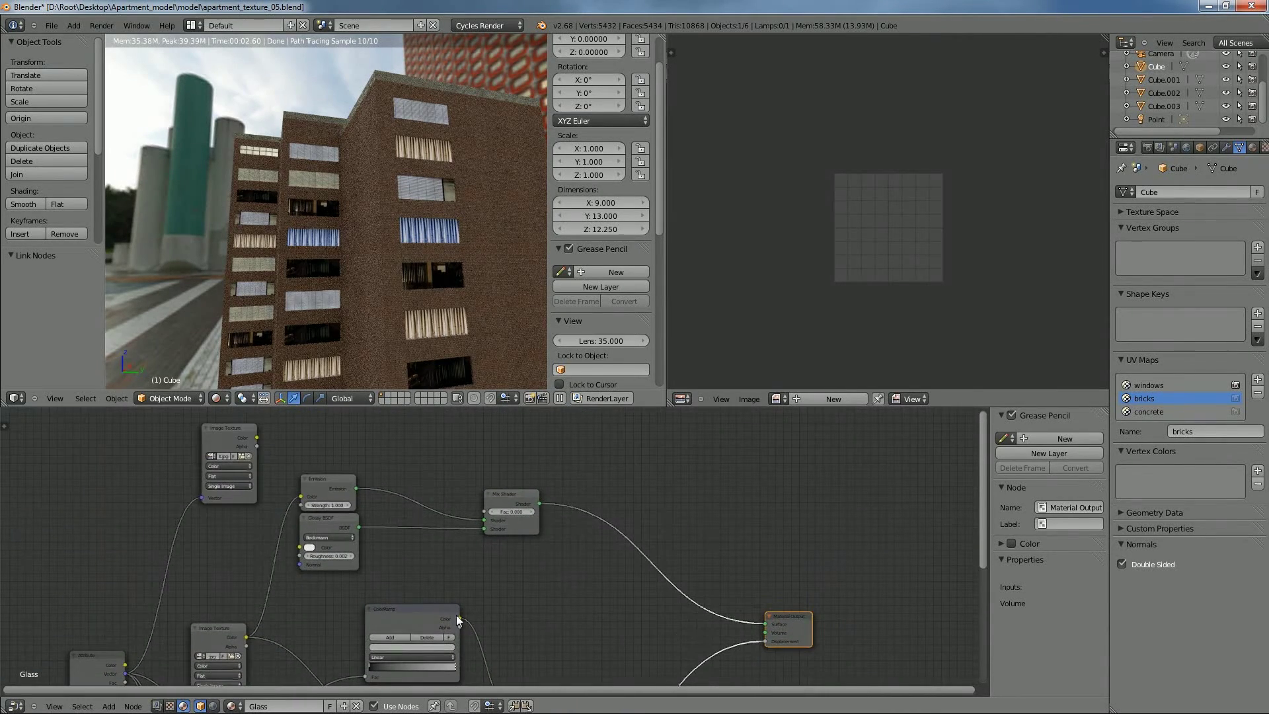
{"action": "left_click_drag", "start_coordinate": [438, 617], "coordinate": [486, 520]}
{"action": "left_click_drag", "start_coordinate": [486, 516], "coordinate": [485, 512]}
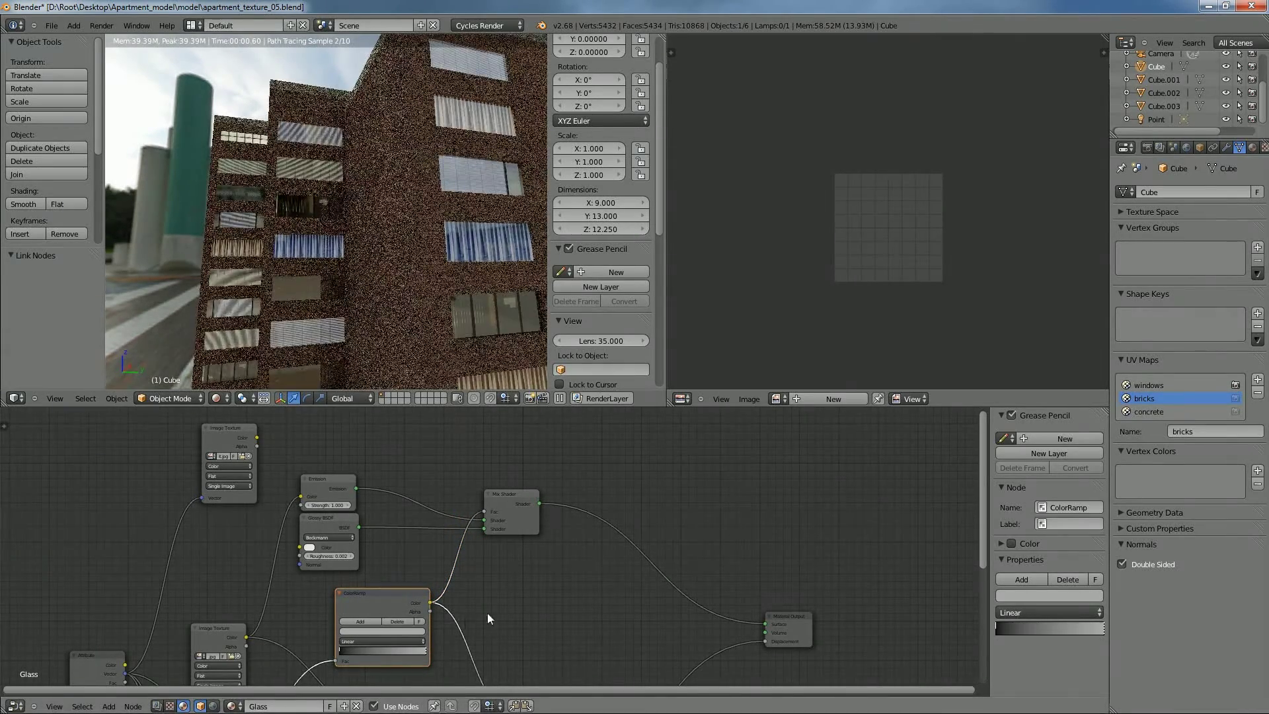
{"action": "middle_click_drag", "start_coordinate": [462, 618], "coordinate": [417, 552]}
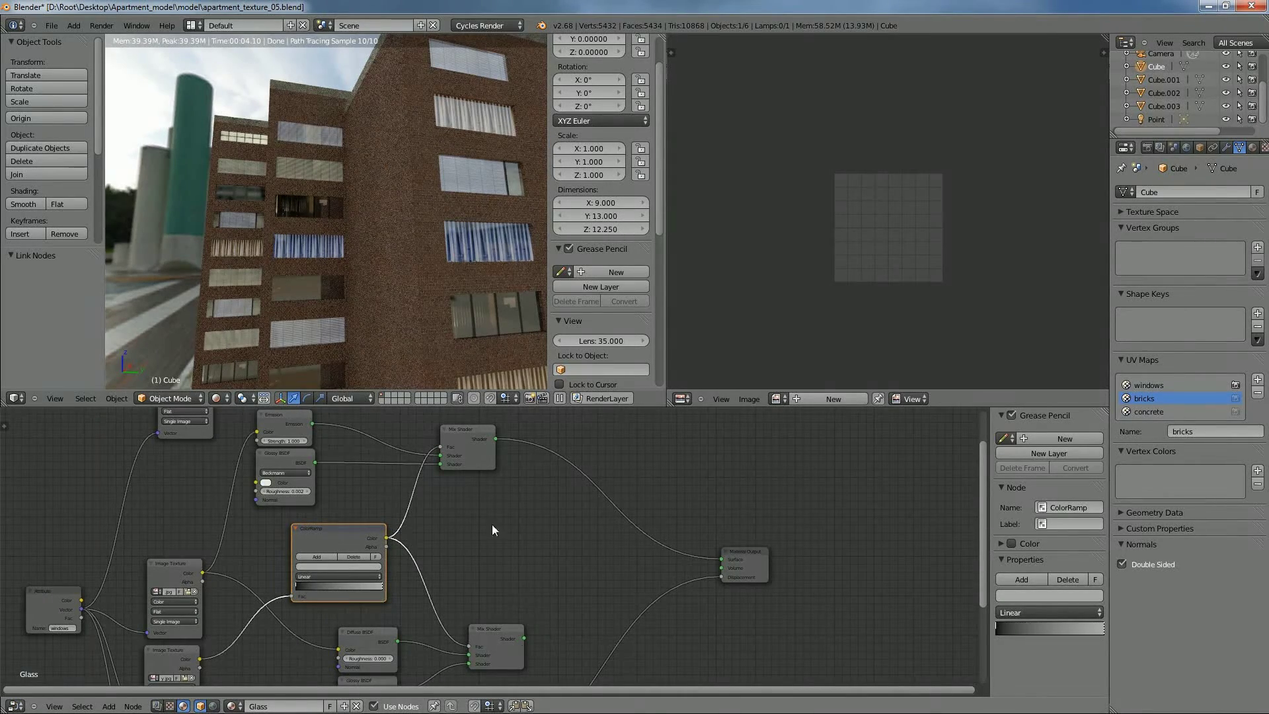
{"action": "middle_click_drag", "start_coordinate": [447, 267], "coordinate": [357, 251]}
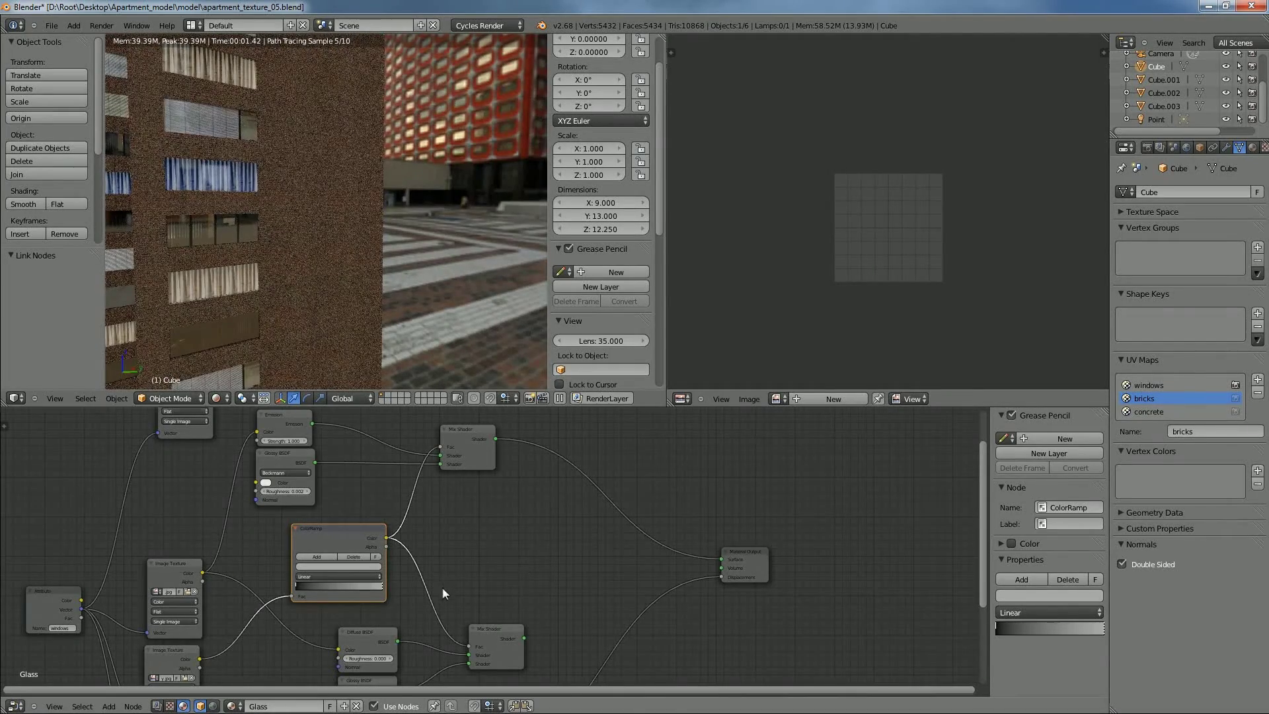
Move the unconnected emission-map Image Texture node further up, above the Emission node
{"action": "scroll", "coordinate": [442, 593], "scroll_direction": "down", "scroll_amount": 4}
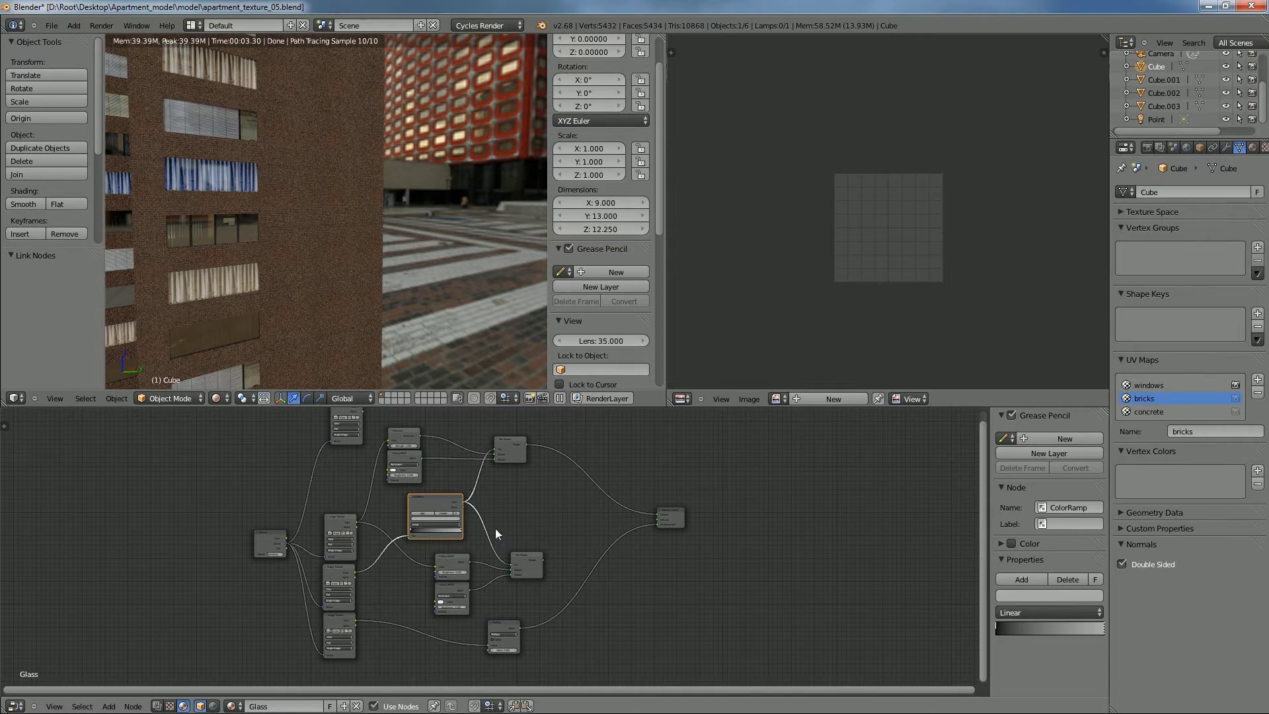
{"action": "middle_click_drag", "start_coordinate": [597, 481], "coordinate": [409, 560]}
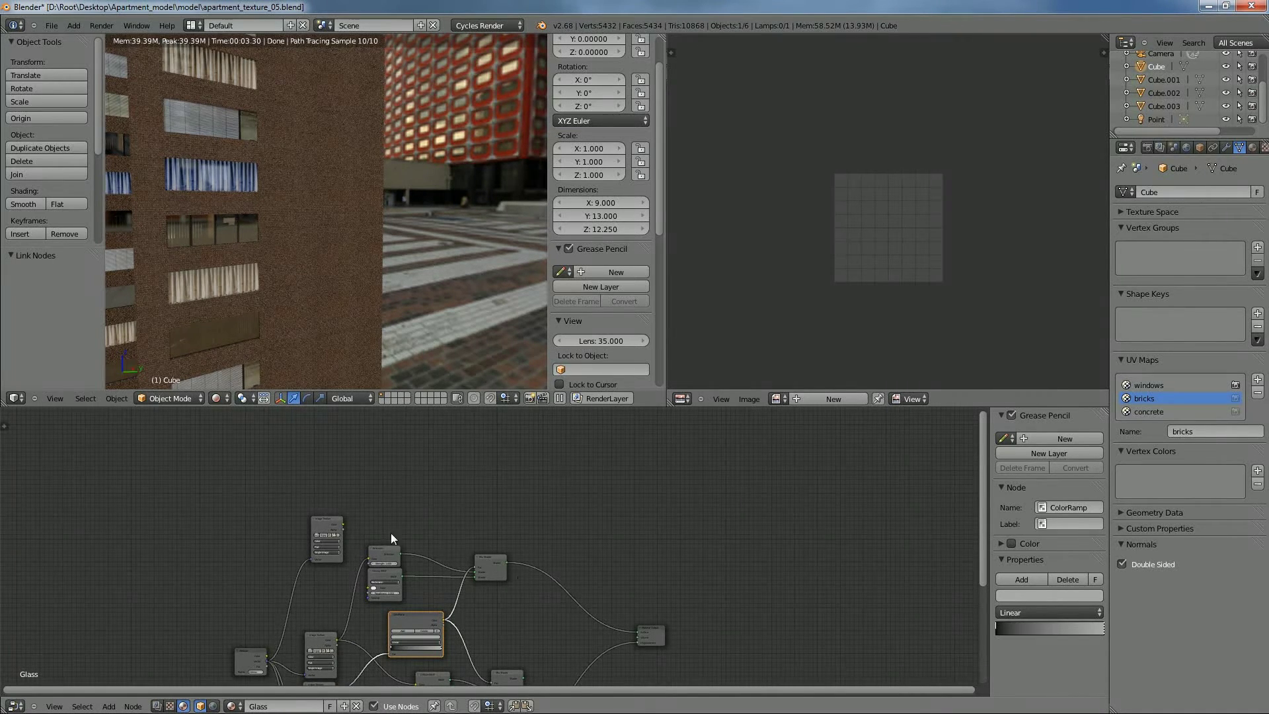
{"action": "middle_click_drag", "start_coordinate": [522, 580], "coordinate": [453, 483]}
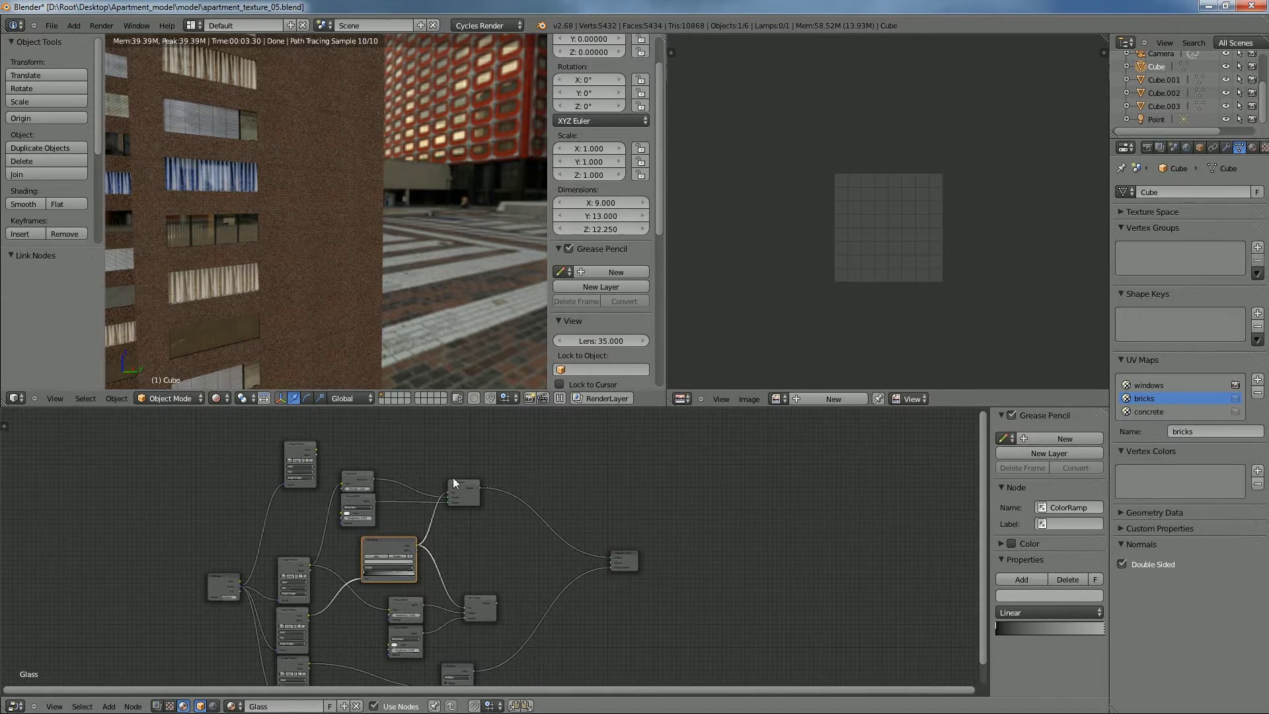
{"action": "middle_click_drag", "start_coordinate": [529, 464], "coordinate": [476, 483]}
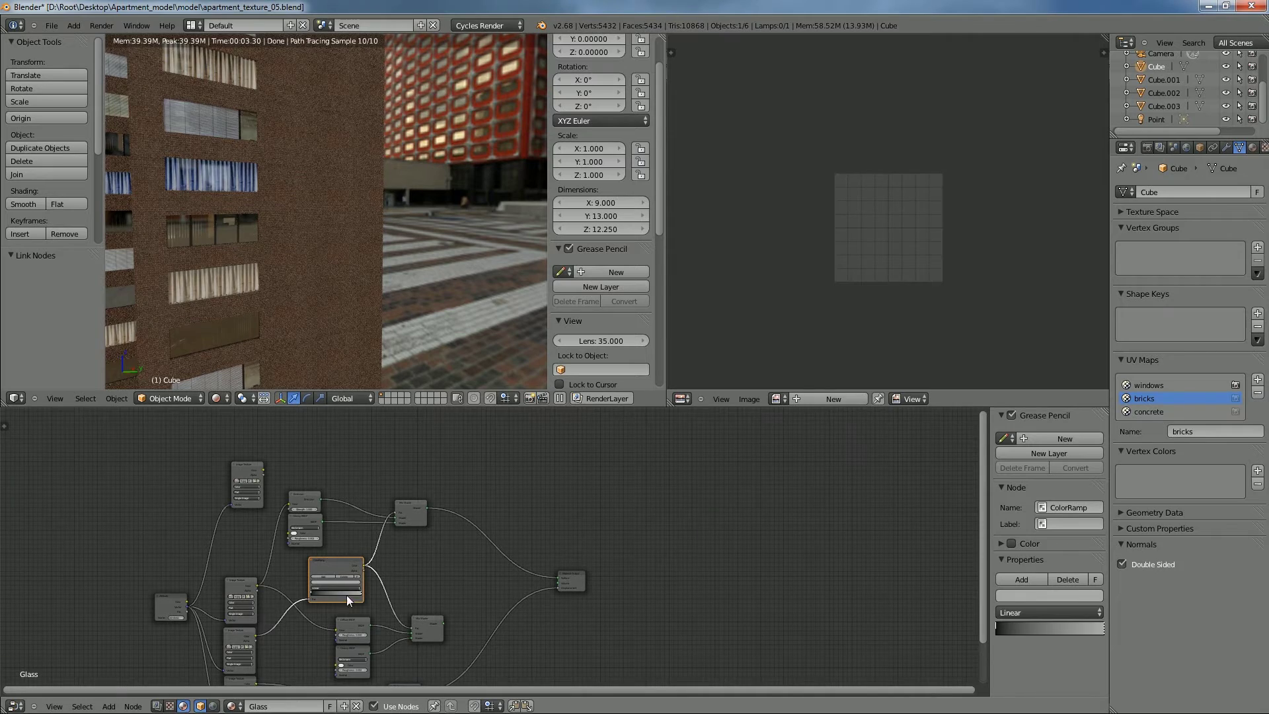
{"action": "scroll", "coordinate": [529, 486], "scroll_direction": "up", "scroll_amount": 6}
{"action": "middle_click_drag", "start_coordinate": [457, 458], "coordinate": [688, 538]}
{"action": "left_click", "coordinate": [332, 507]}
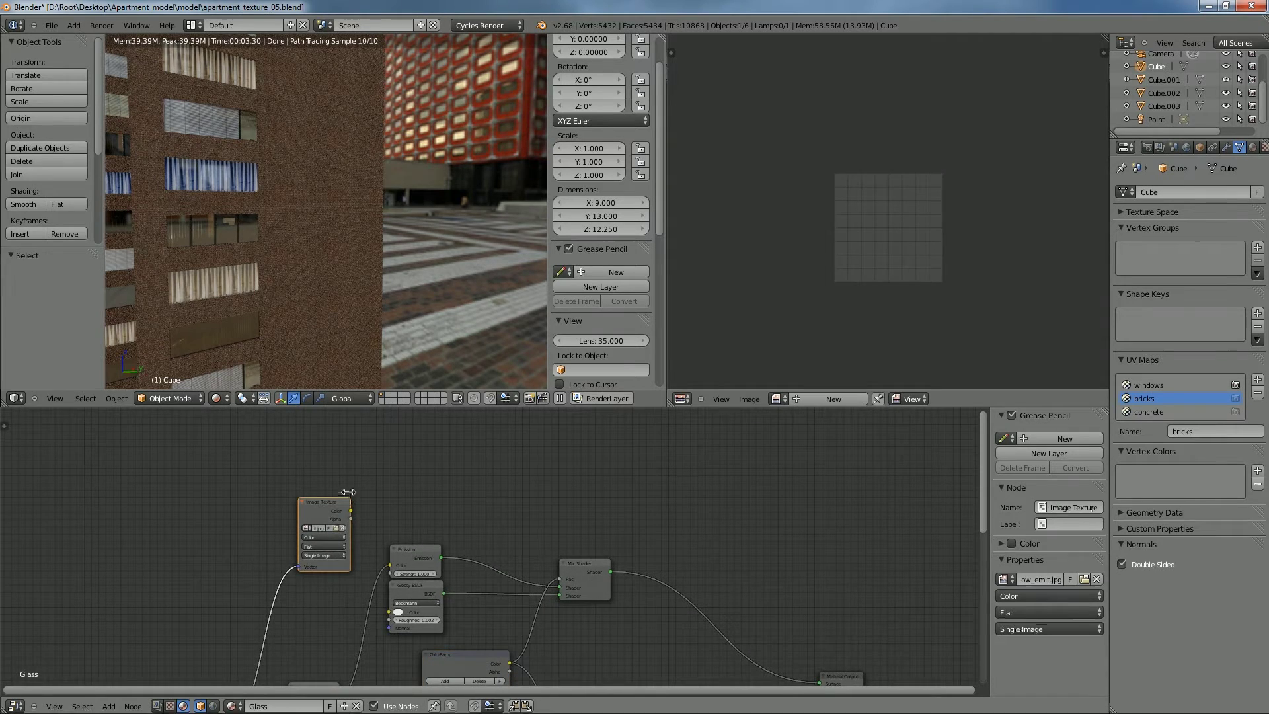
{"action": "left_click_drag", "start_coordinate": [335, 505], "coordinate": [334, 482]}
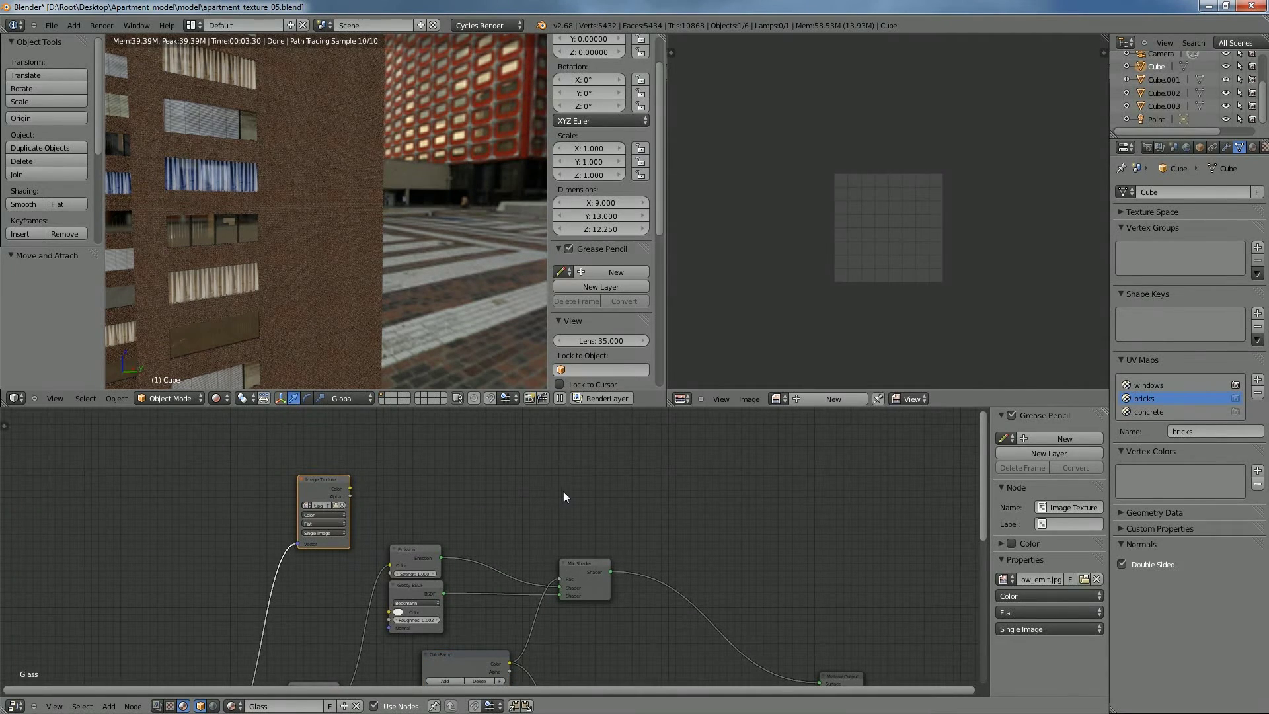
Insert a Mix Shader between the upper Mix Shader and the Material Output, and connect the lower Mix Shader to its second Shader input
{"action": "middle_click_drag", "start_coordinate": [572, 504], "coordinate": [533, 521]}
{"action": "middle_click_drag", "start_coordinate": [742, 575], "coordinate": [700, 529]}
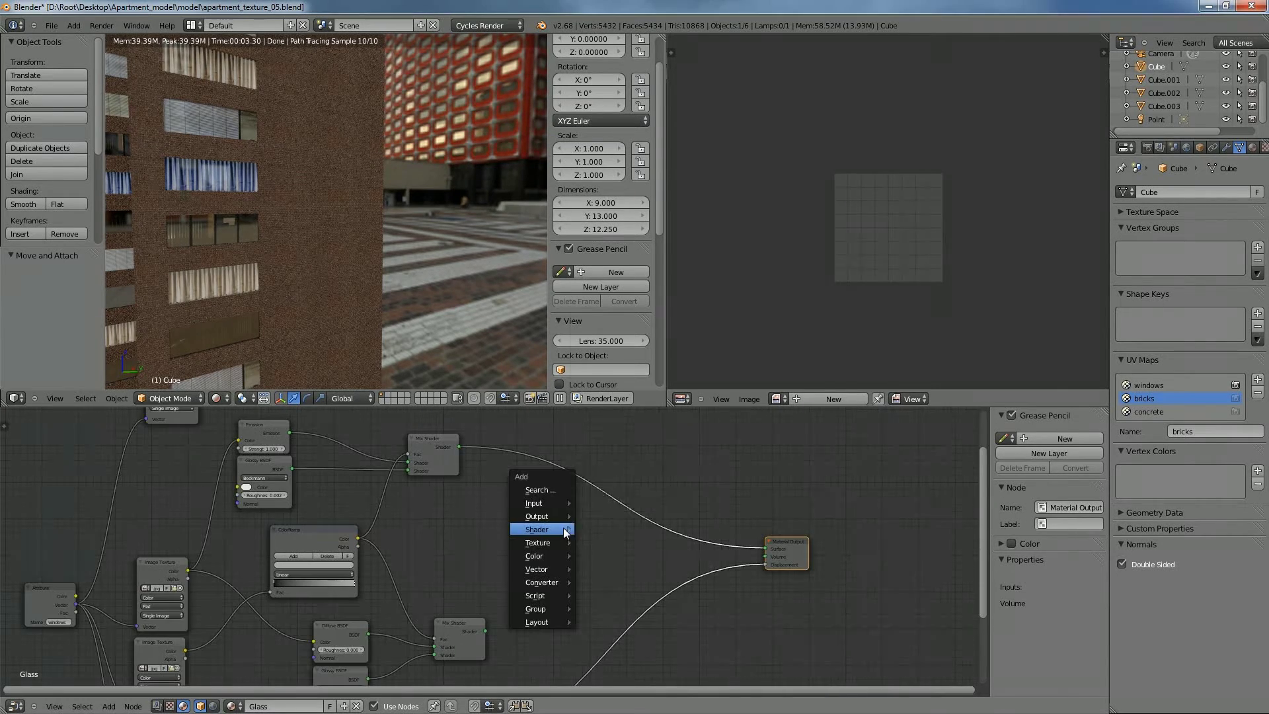
{"action": "mouse_move", "coordinate": [567, 529]}
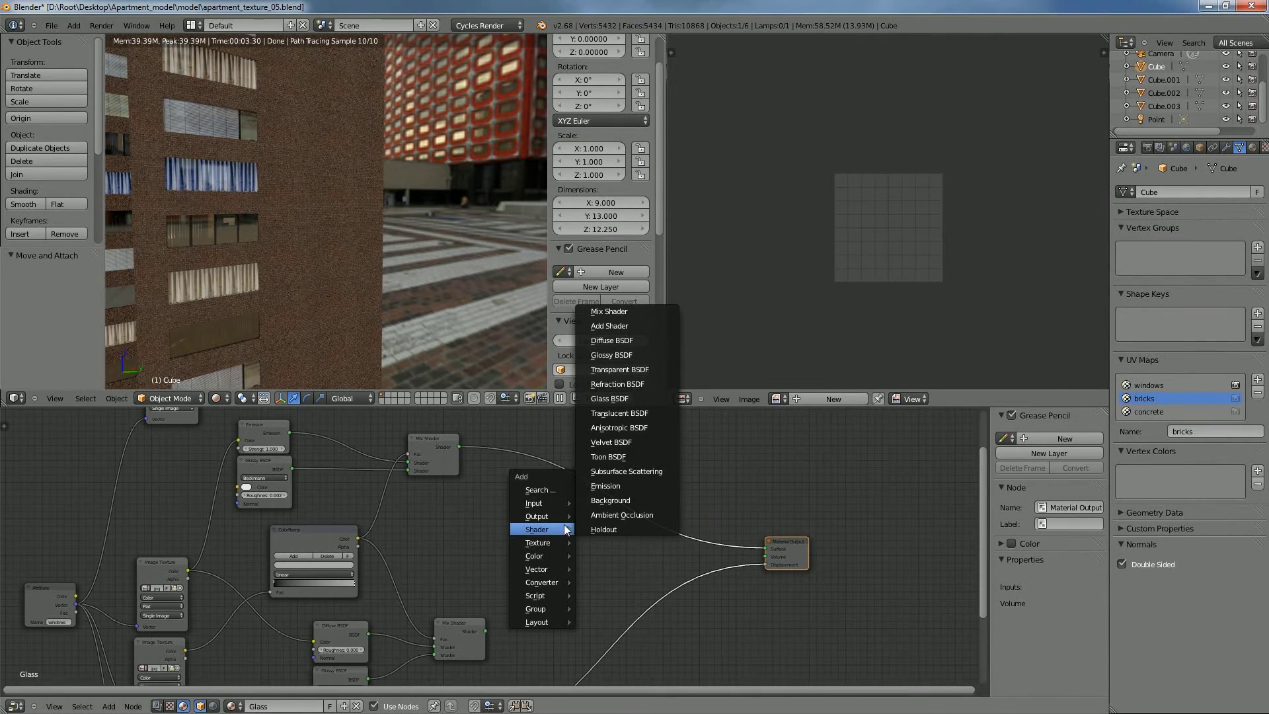
{"action": "left_click", "coordinate": [611, 312]}
{"action": "left_click", "coordinate": [612, 508]}
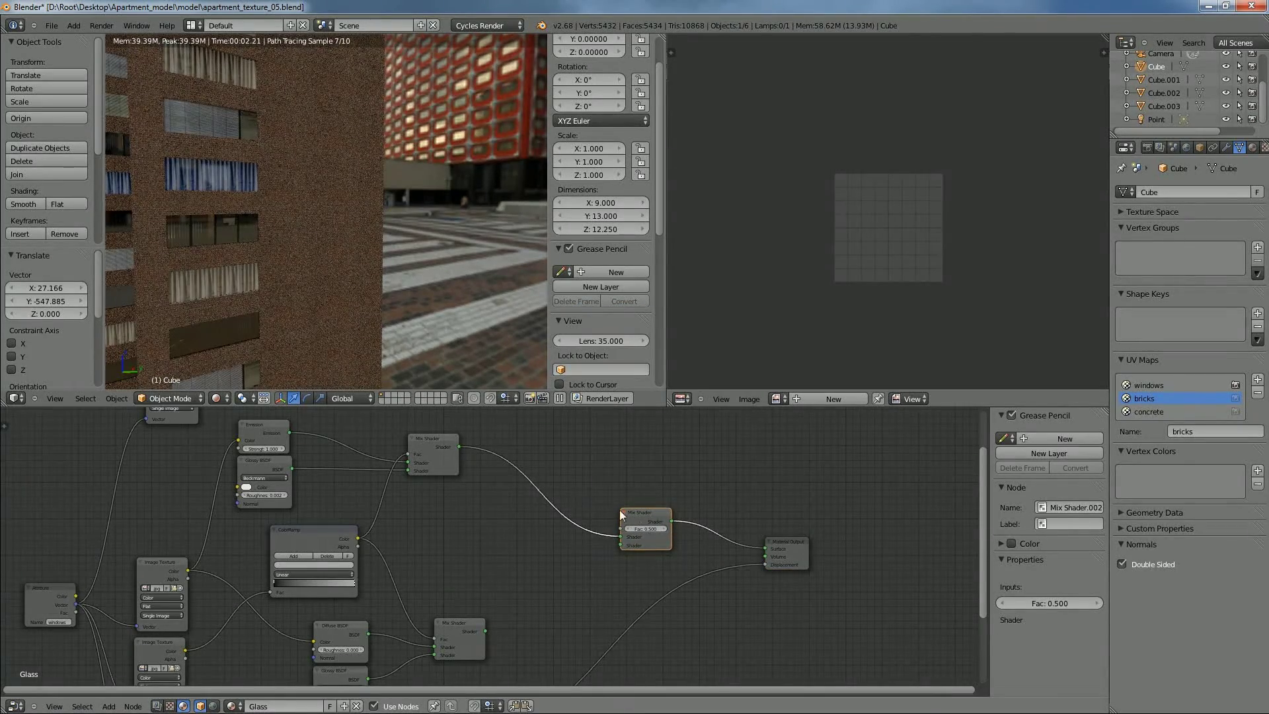
{"action": "left_click_drag", "start_coordinate": [486, 631], "coordinate": [622, 546]}
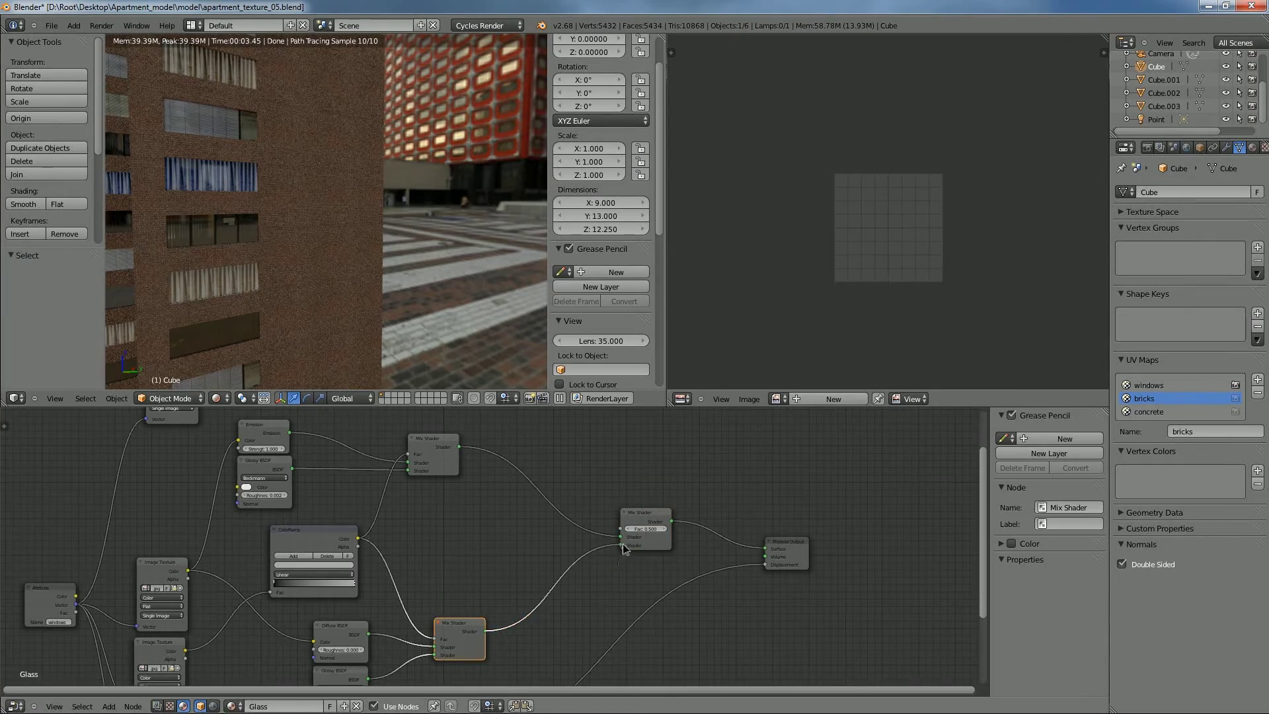
Rearrange the three Mix Shader nodes, bringing the final one closer to the two that feed it
{"action": "middle_click_drag", "start_coordinate": [521, 476], "coordinate": [557, 523]}
{"action": "left_click_drag", "start_coordinate": [681, 561], "coordinate": [597, 558]}
{"action": "scroll", "coordinate": [539, 603], "scroll_direction": "down", "scroll_amount": 2}
{"action": "middle_click_drag", "start_coordinate": [537, 606], "coordinate": [585, 563]}
{"action": "left_click_drag", "start_coordinate": [544, 614], "coordinate": [525, 614]}
{"action": "middle_click_drag", "start_coordinate": [656, 559], "coordinate": [607, 573]}
{"action": "scroll", "coordinate": [606, 574], "scroll_direction": "up", "scroll_amount": 1}
{"action": "left_click_drag", "start_coordinate": [492, 469], "coordinate": [498, 479]}
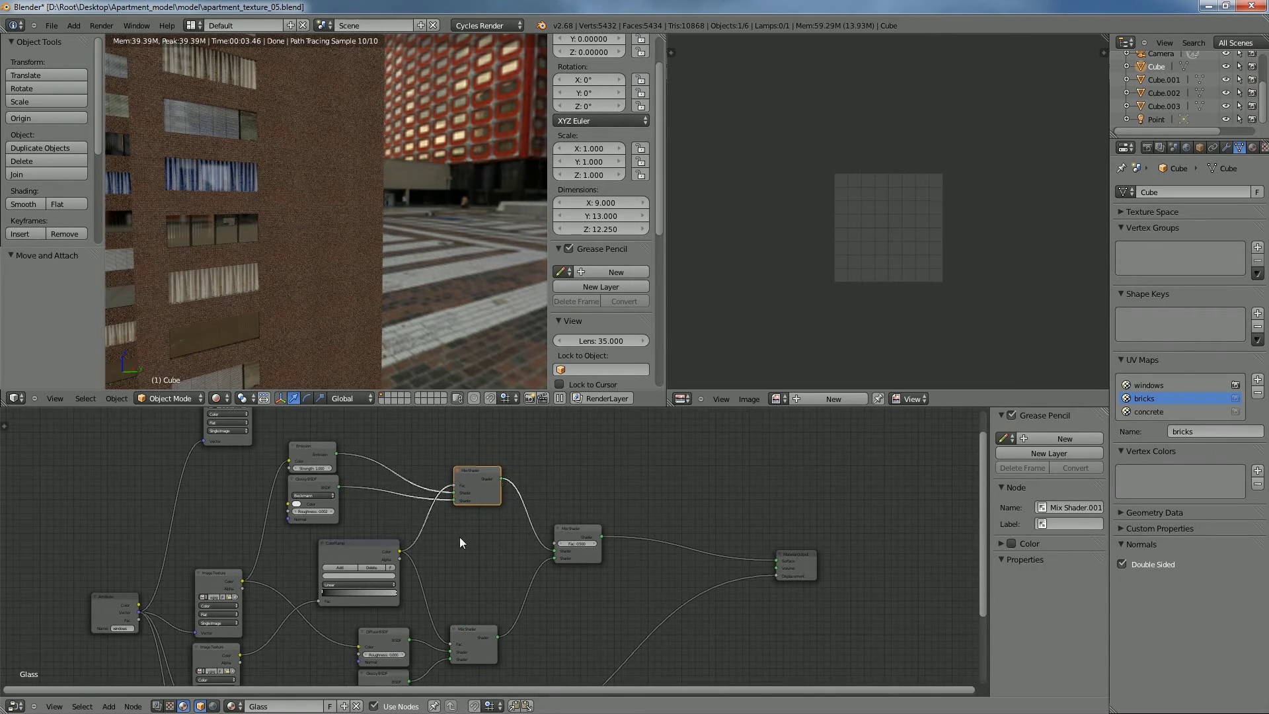
Frame the whole building, then reposition the Material Output and move the final Mix Shader closer to it
{"action": "scroll", "coordinate": [488, 263], "scroll_direction": "down", "scroll_amount": 6}
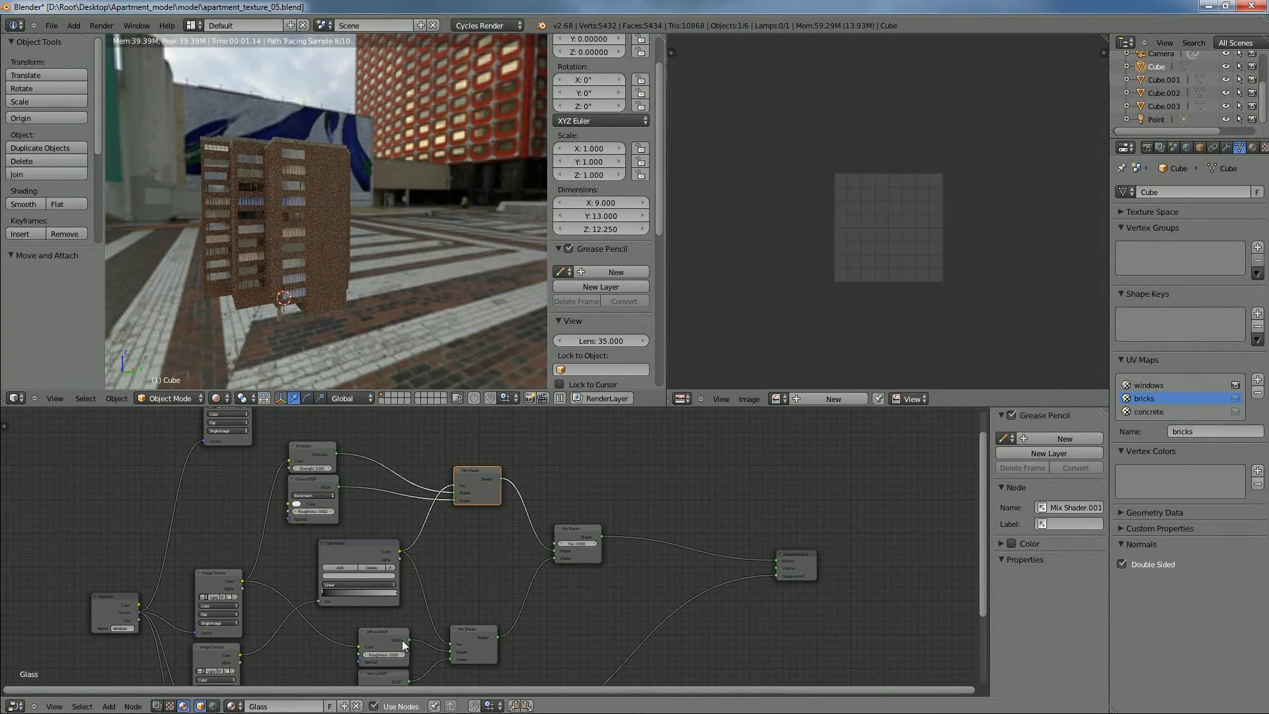
{"action": "middle_click_drag", "start_coordinate": [495, 450], "coordinate": [550, 529]}
{"action": "scroll", "coordinate": [322, 310], "scroll_direction": "up", "scroll_amount": 5}
{"action": "middle_click_drag", "start_coordinate": [323, 310], "coordinate": [470, 313], "text": "shift"}
{"action": "middle_click_drag", "start_coordinate": [666, 577], "coordinate": [690, 565]}
{"action": "left_click_drag", "start_coordinate": [871, 620], "coordinate": [834, 593]}
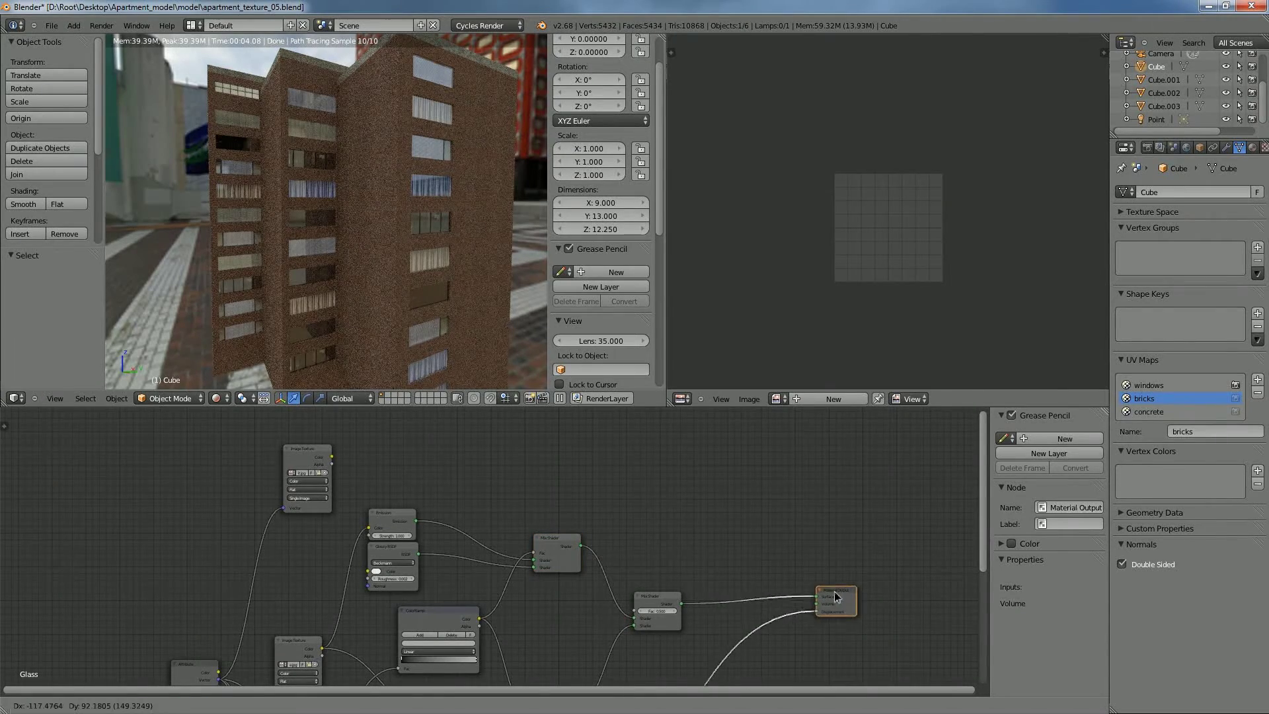
{"action": "left_click_drag", "start_coordinate": [672, 598], "coordinate": [760, 580]}
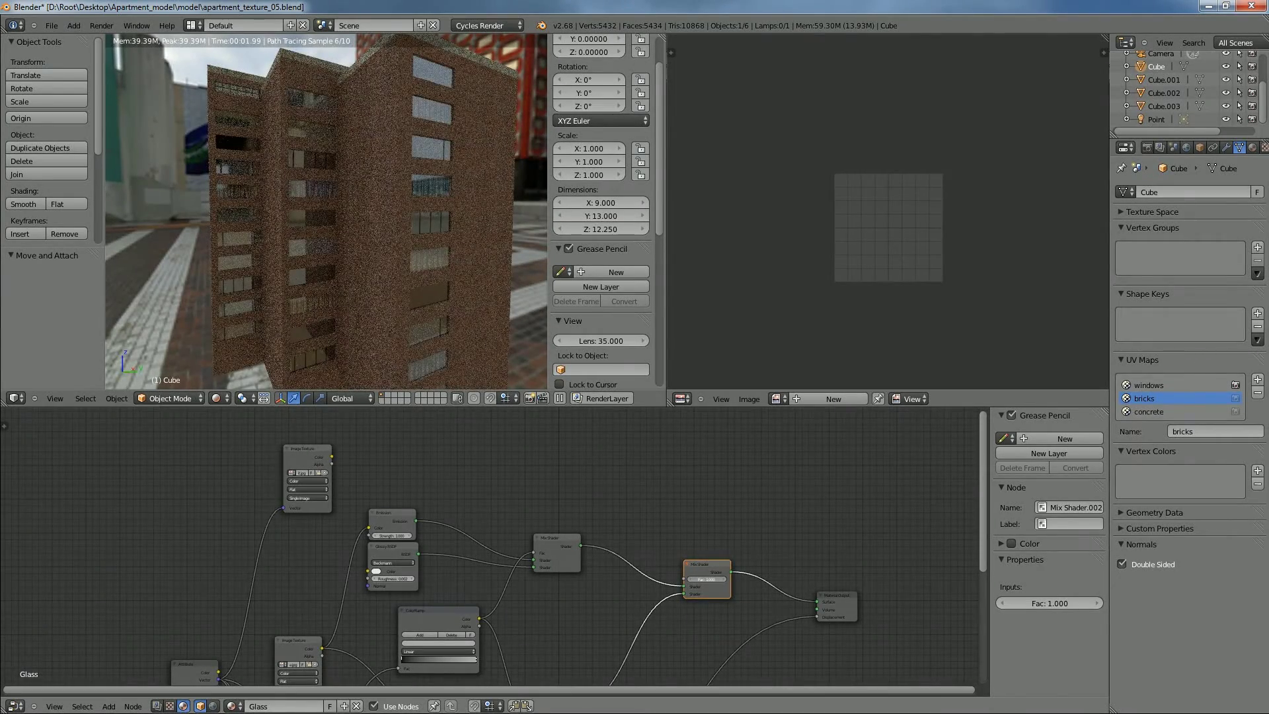
Compare the window shading with the final Mix Shader's Fac at 1, 0 and 0.5
{"action": "left_click_drag", "start_coordinate": [760, 580], "coordinate": [704, 577]}
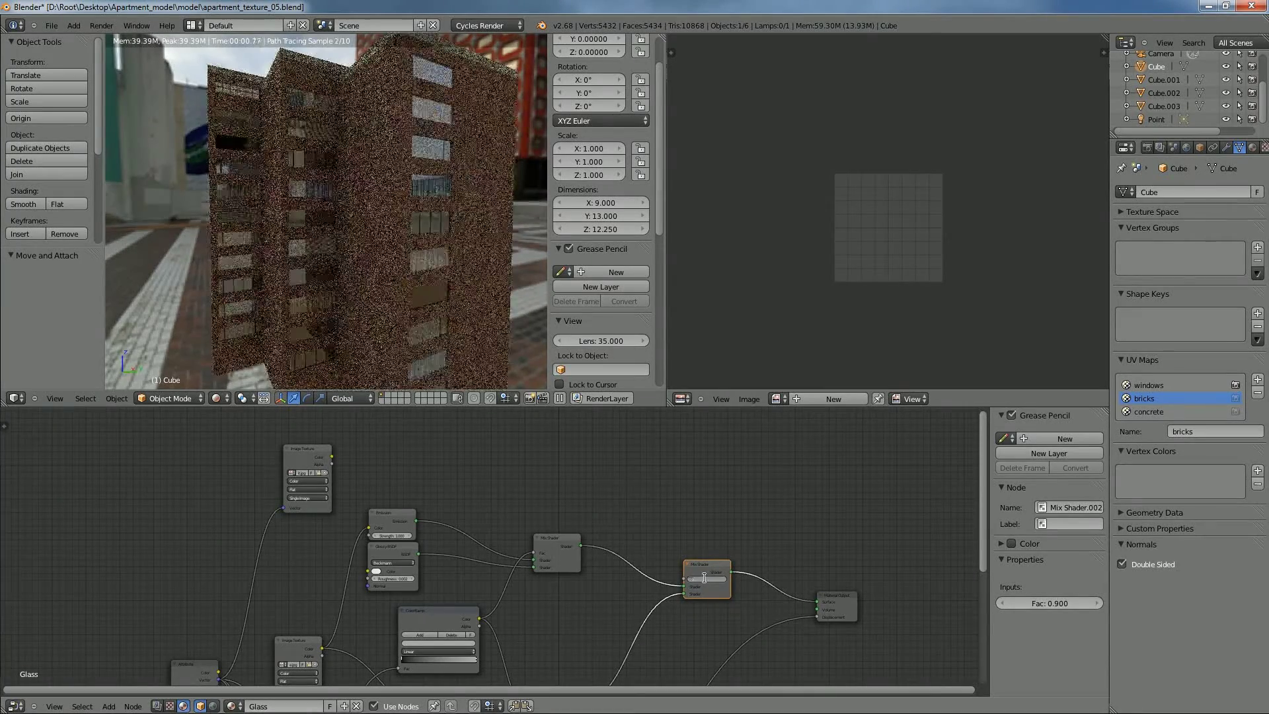
{"action": "type", "text": "0"}
{"action": "key", "text": "Return"}
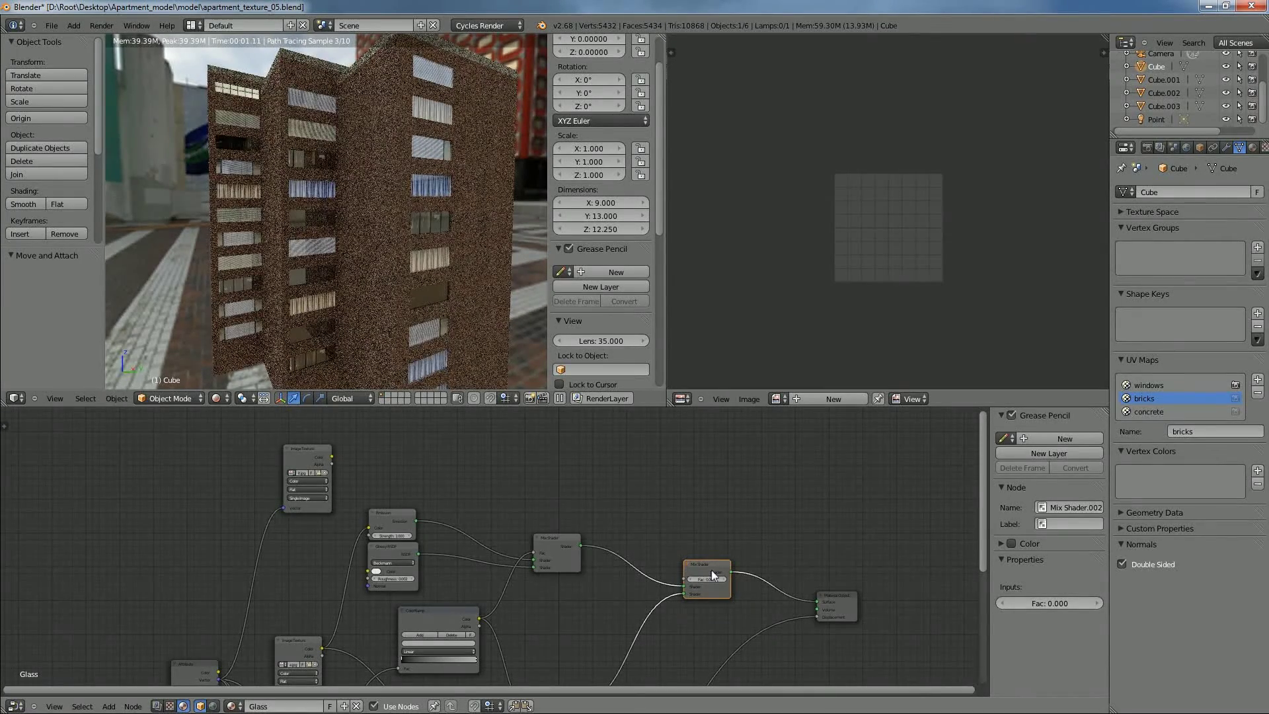
{"action": "double_click", "coordinate": [707, 579]}
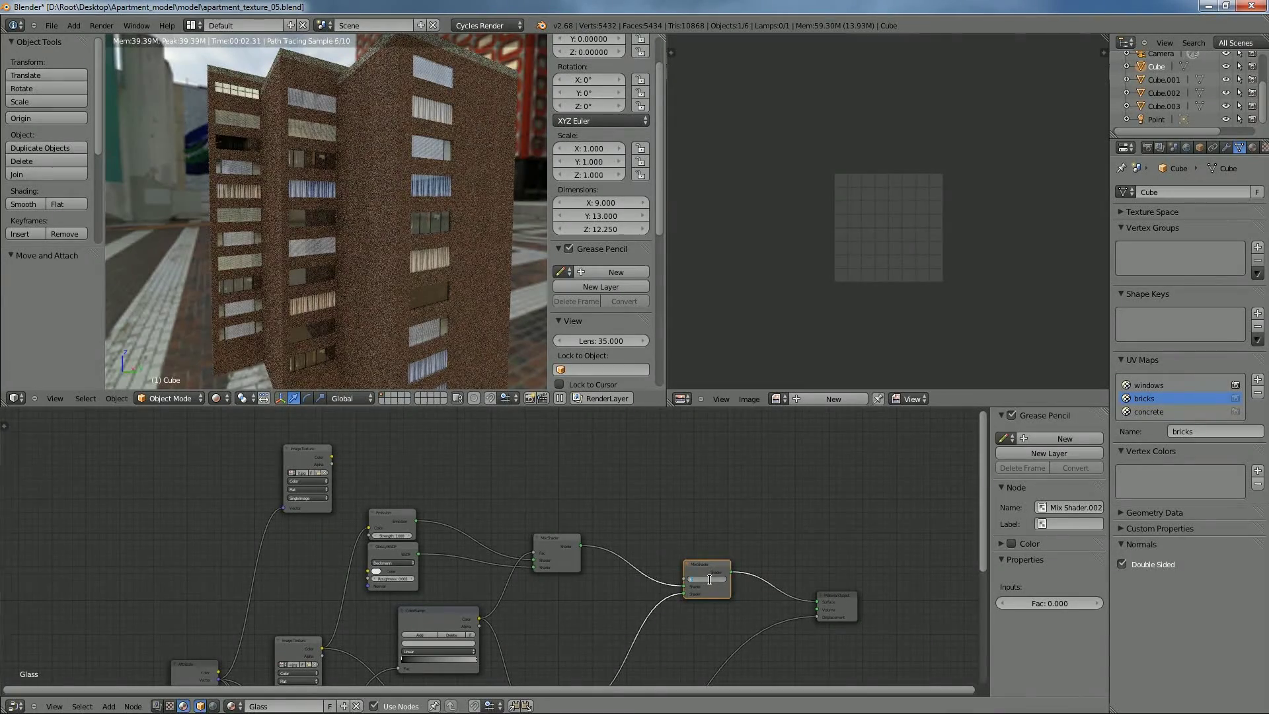
{"action": "type", "text": ".5"}
{"action": "key", "text": "Return"}
Connect the emission-map Image Texture's Color output to the final Mix Shader's Fac, shift the texture node up, and inspect the windows closely
{"action": "left_click_drag", "start_coordinate": [331, 456], "coordinate": [685, 580]}
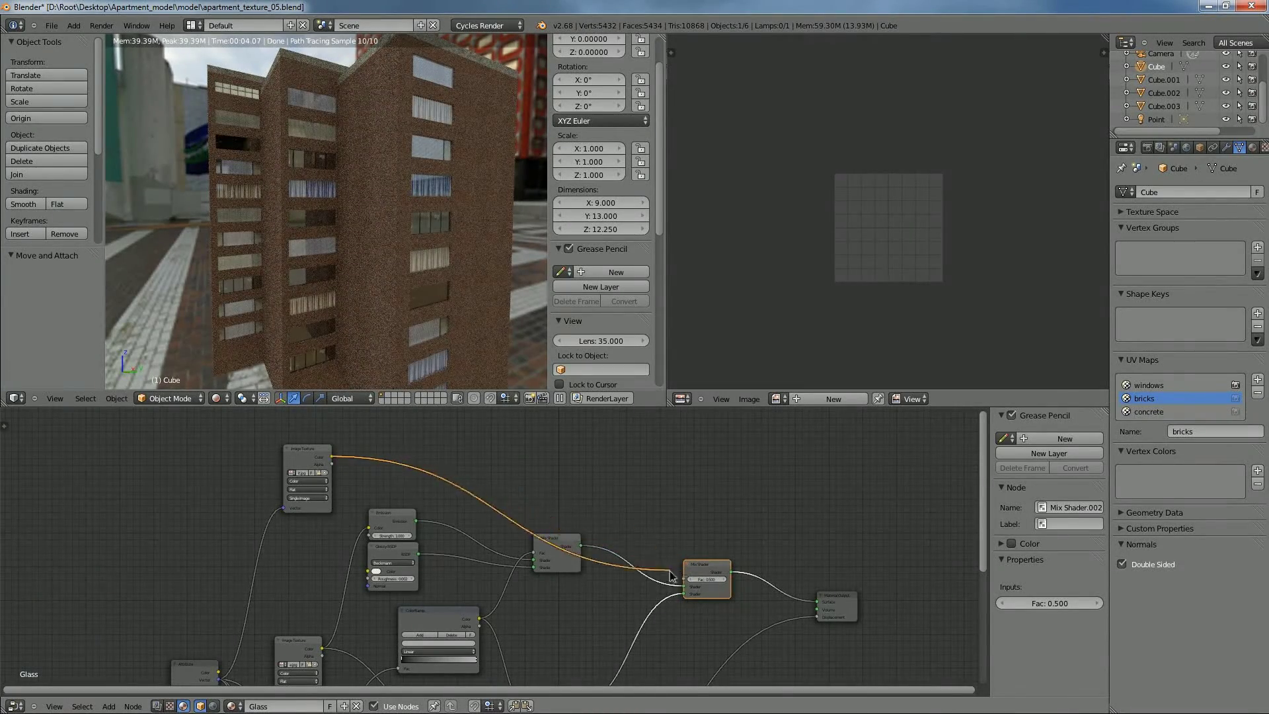
{"action": "left_click_drag", "start_coordinate": [315, 457], "coordinate": [329, 438]}
{"action": "scroll", "coordinate": [367, 450], "scroll_direction": "up", "scroll_amount": 1}
{"action": "scroll", "coordinate": [331, 344], "scroll_direction": "up", "scroll_amount": 6}
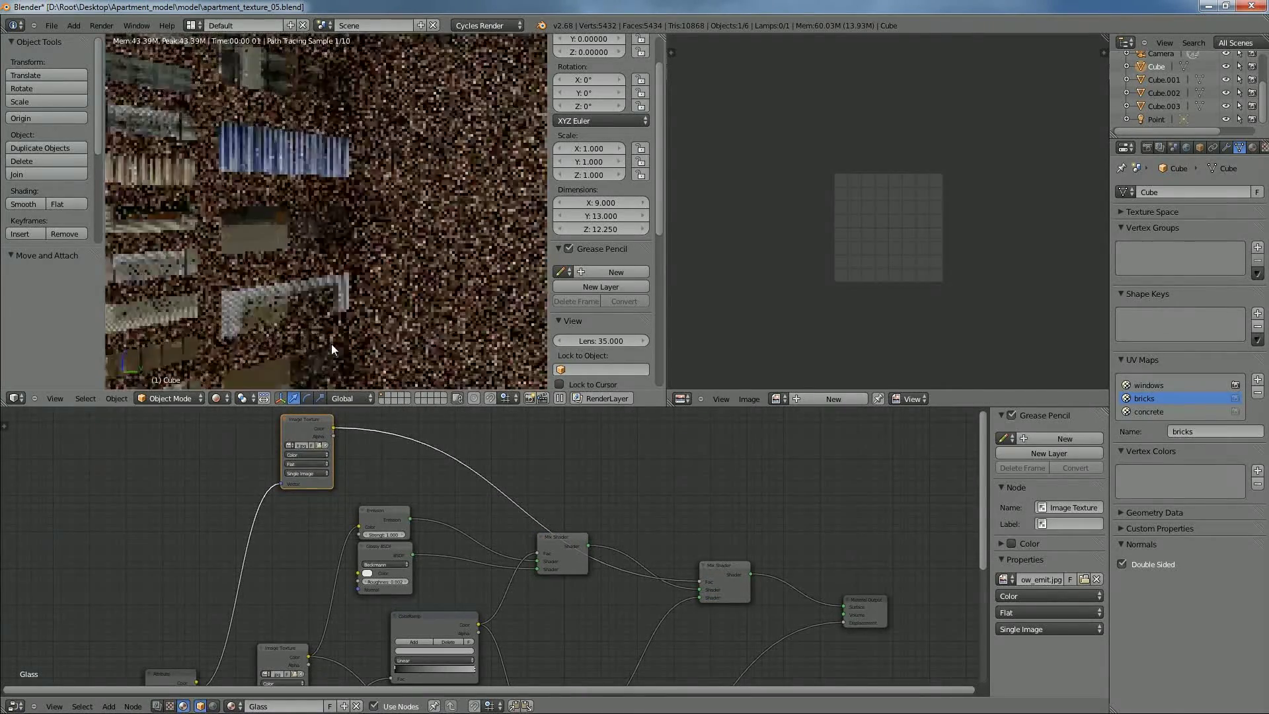
{"action": "scroll", "coordinate": [327, 344], "scroll_direction": "down", "scroll_amount": 5}
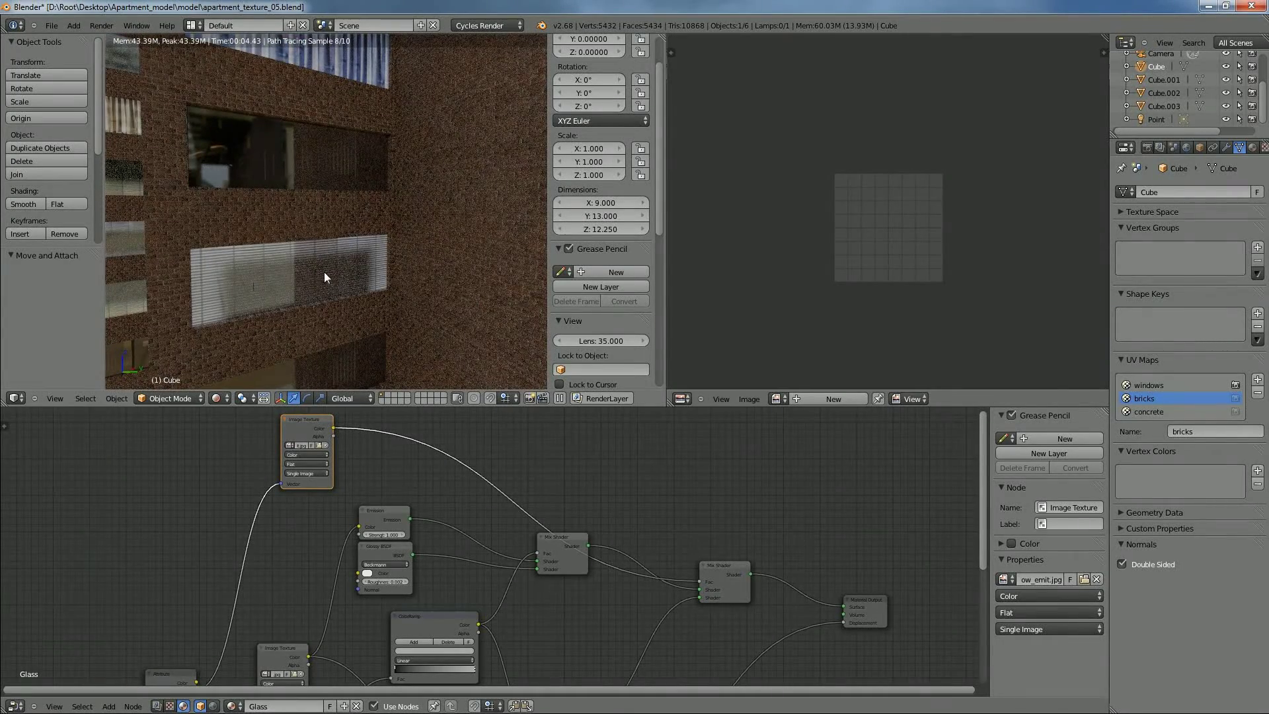
Move the final Mix Shader up and away from the upper Mix Shader, keeping the emission-map Image Texture linked to its Fac
{"action": "left_click_drag", "start_coordinate": [726, 557], "coordinate": [783, 501]}
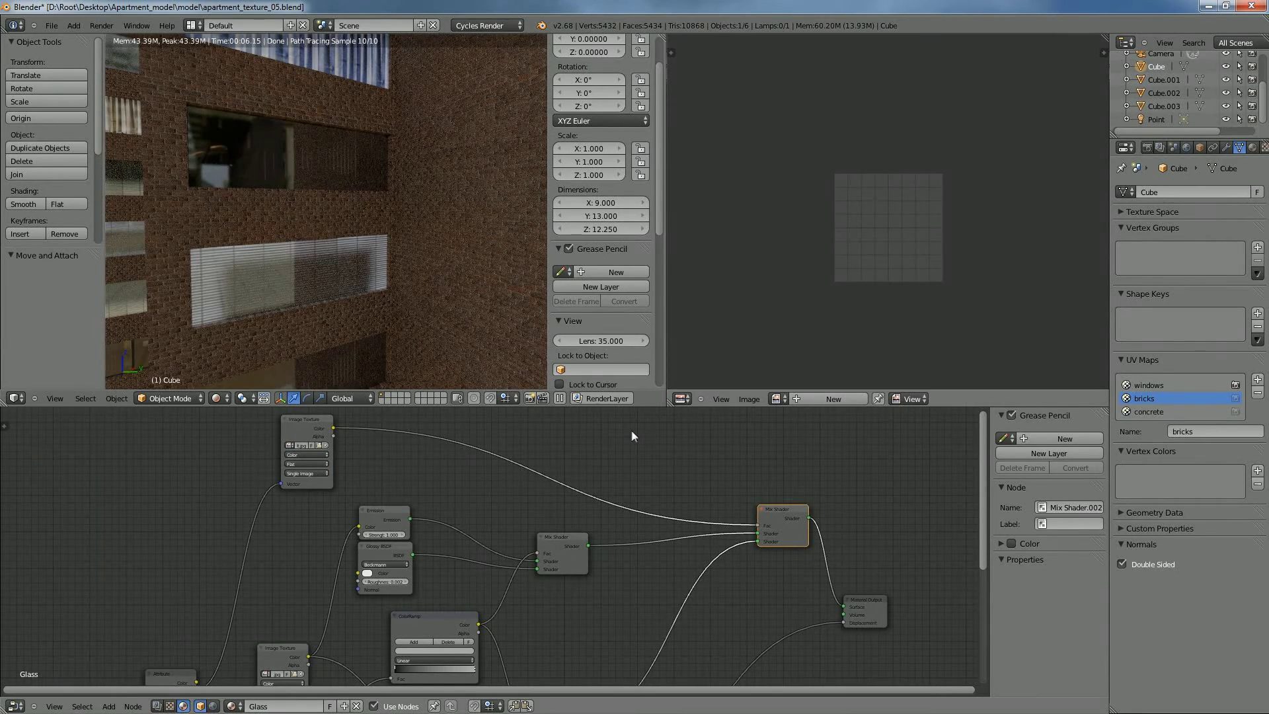
{"action": "left_click", "coordinate": [306, 433]}
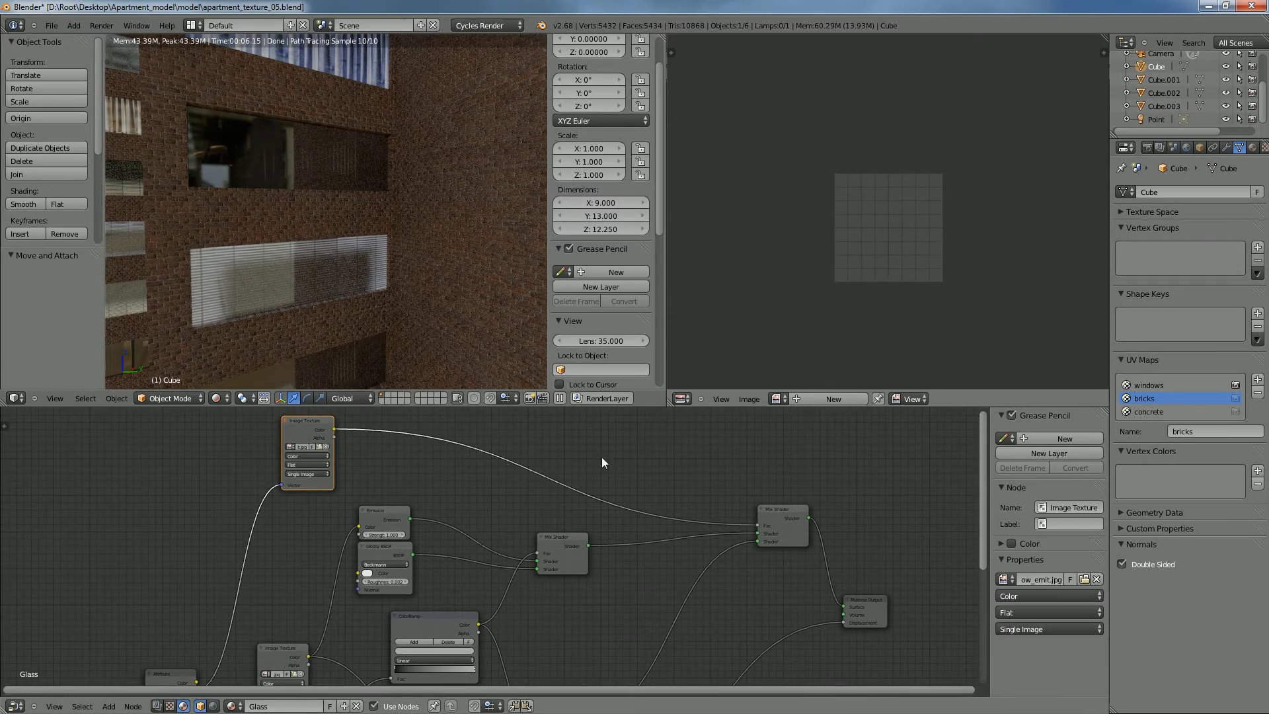
{"action": "left_click_drag", "start_coordinate": [809, 518], "coordinate": [835, 534]}
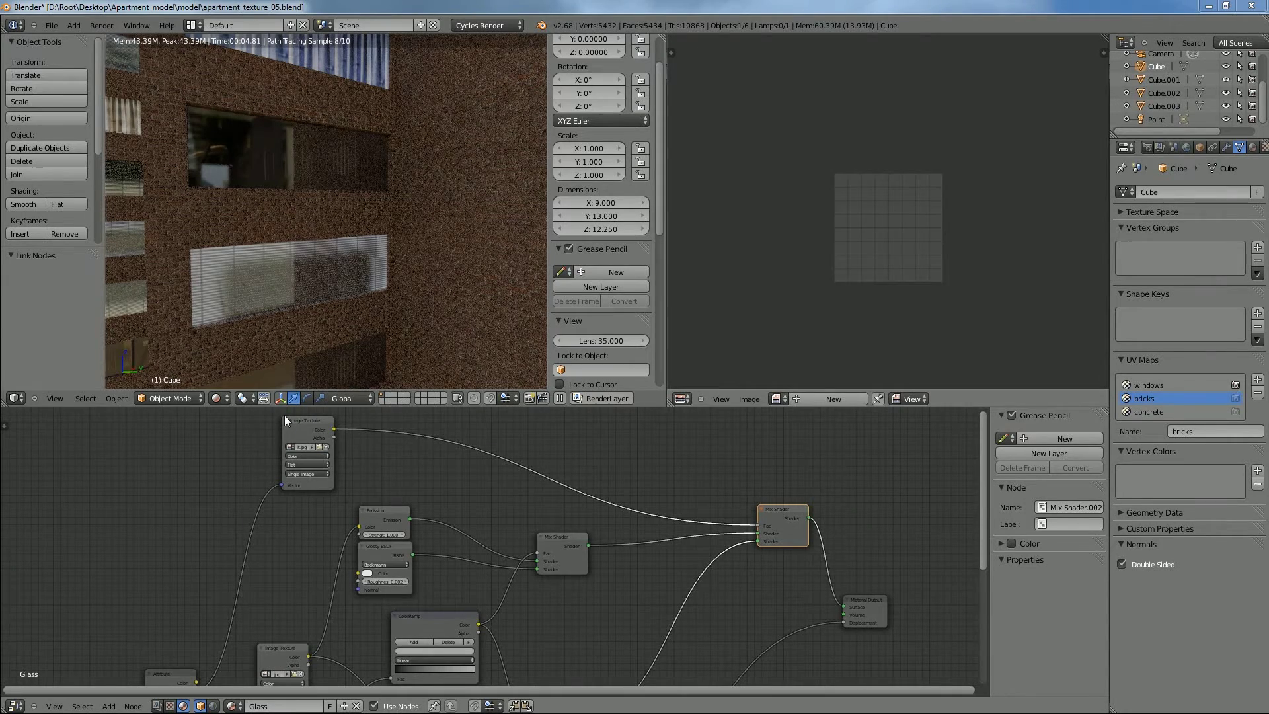
Insert a Math node set to Multiply between the emission-map Image Texture's Color output and the final Mix Shader's Fac
{"action": "key", "text": "shift+a"}
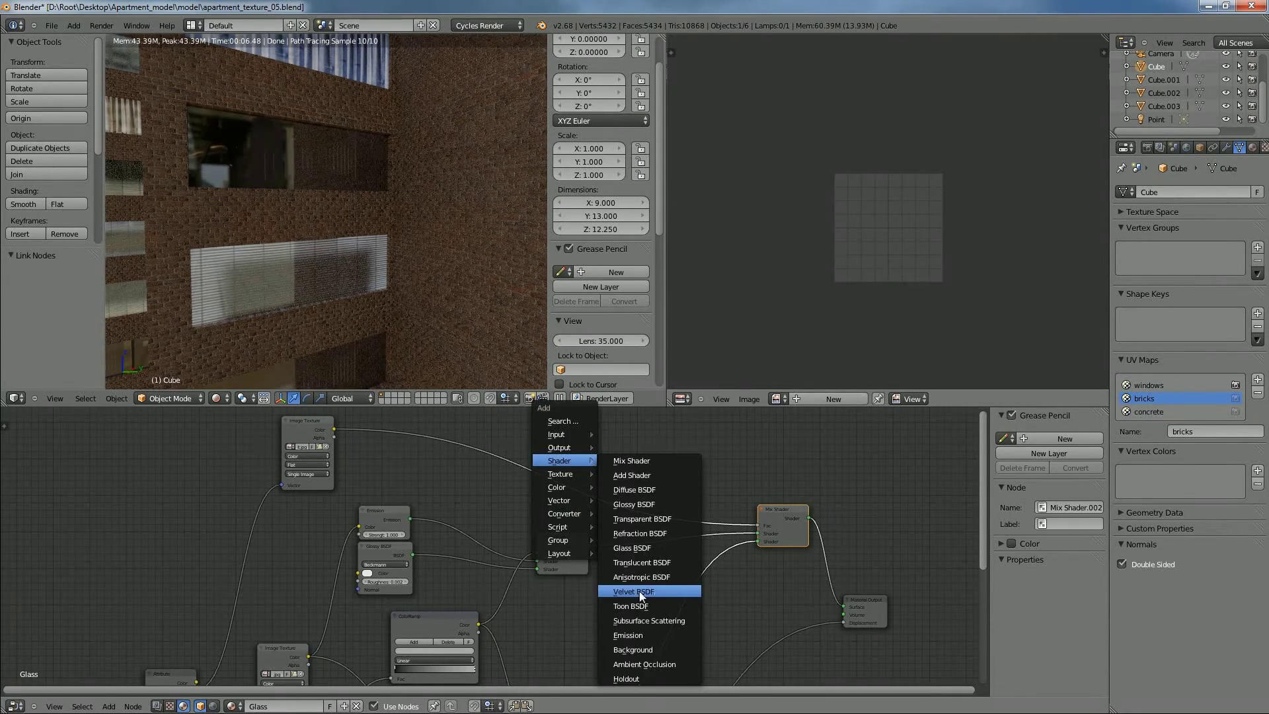
{"action": "mouse_move", "coordinate": [580, 518]}
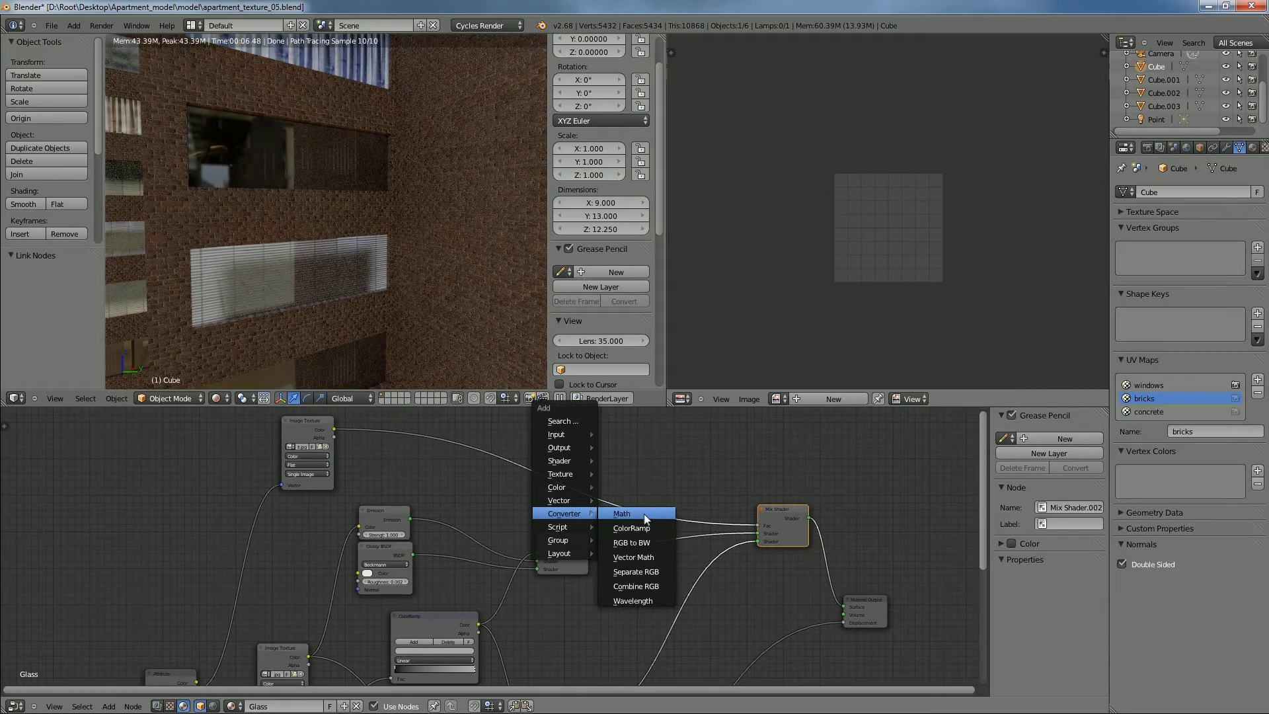
{"action": "left_click", "coordinate": [622, 514]}
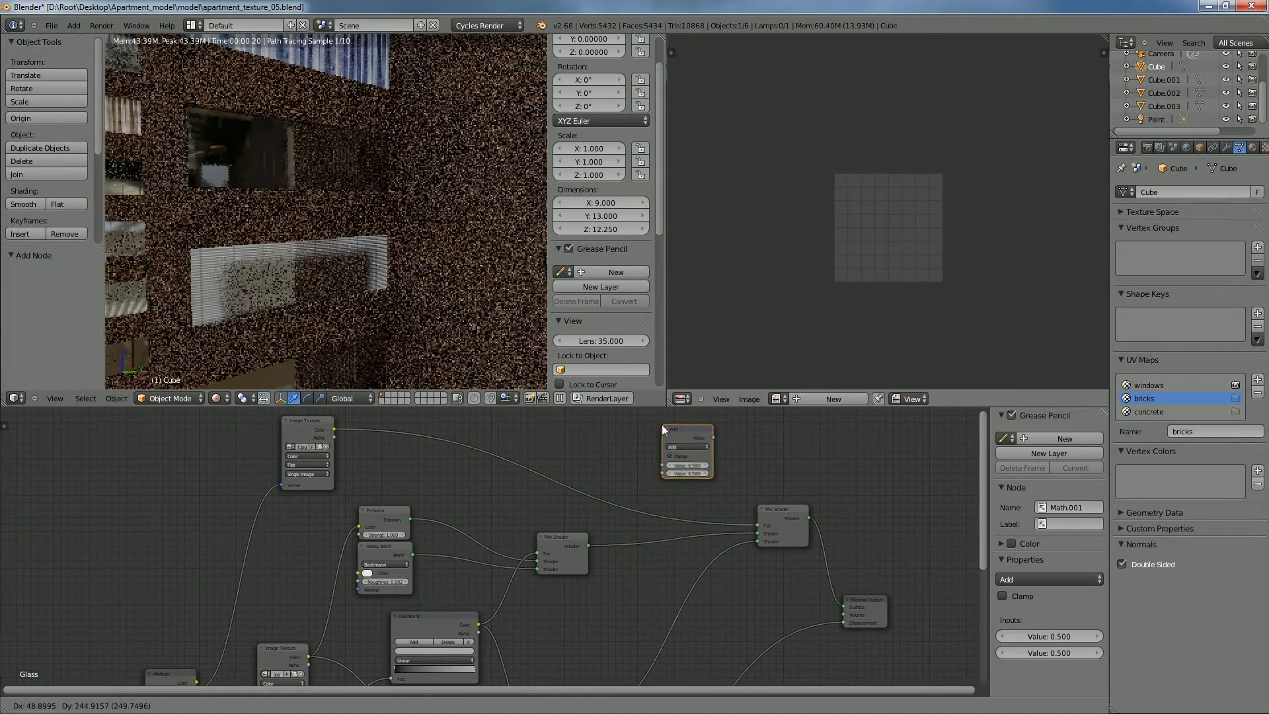
{"action": "left_click", "coordinate": [663, 430]}
{"action": "left_click_drag", "start_coordinate": [704, 448], "coordinate": [655, 494]}
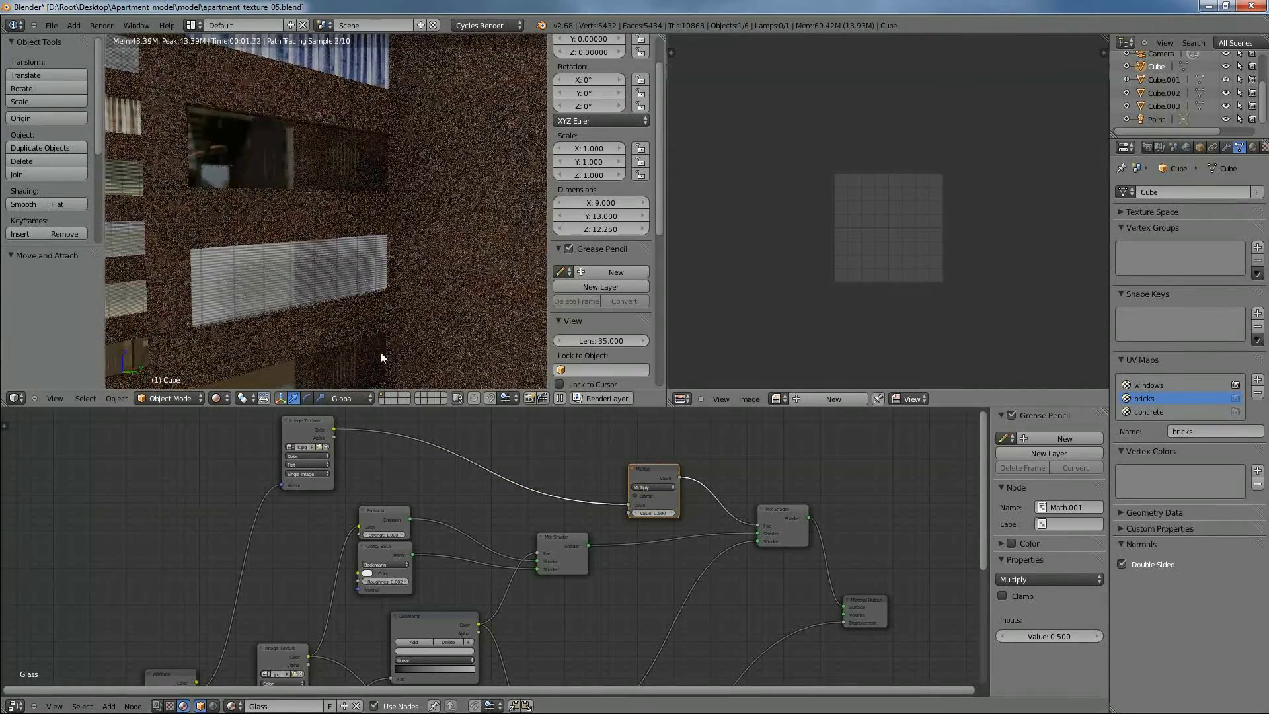
Spread out the Multiply, final Mix Shader and Material Output nodes, and swap the final Mix Shader's two shader inputs
{"action": "left_click_drag", "start_coordinate": [658, 468], "coordinate": [774, 700]}
{"action": "left_click_drag", "start_coordinate": [782, 521], "coordinate": [827, 511]}
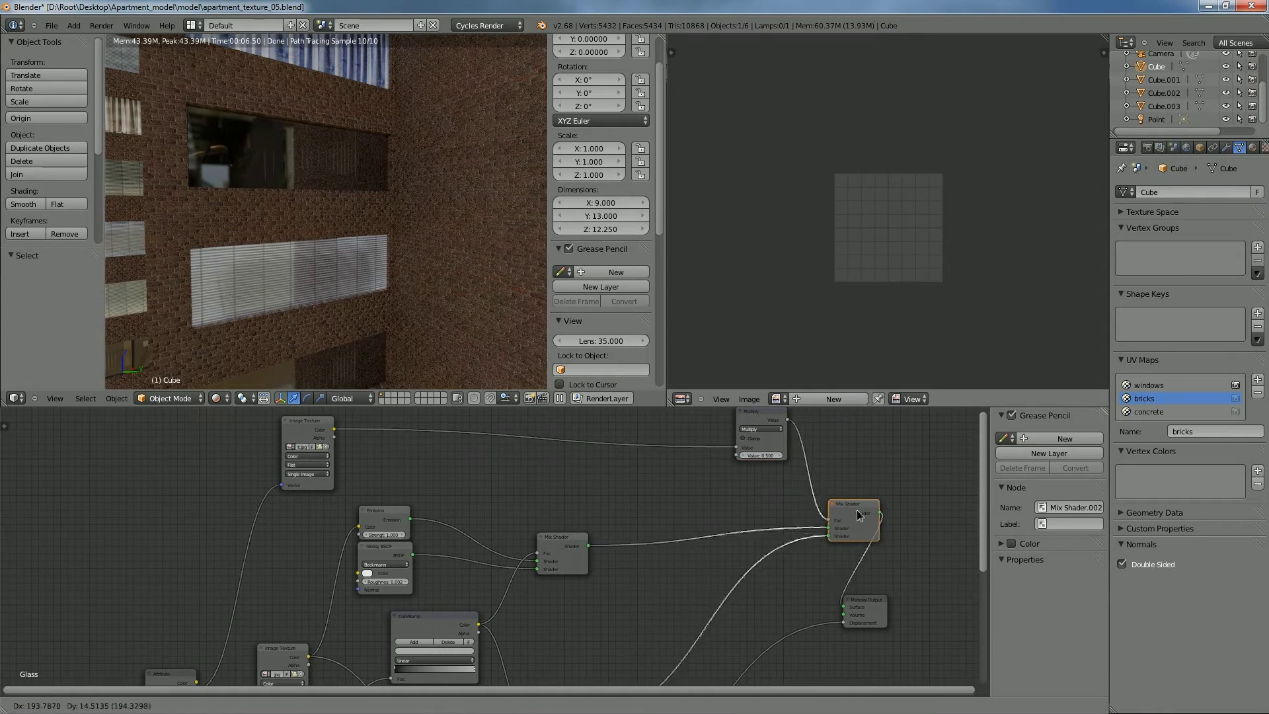
{"action": "left_click_drag", "start_coordinate": [872, 603], "coordinate": [960, 595]}
{"action": "left_click_drag", "start_coordinate": [752, 415], "coordinate": [670, 430]}
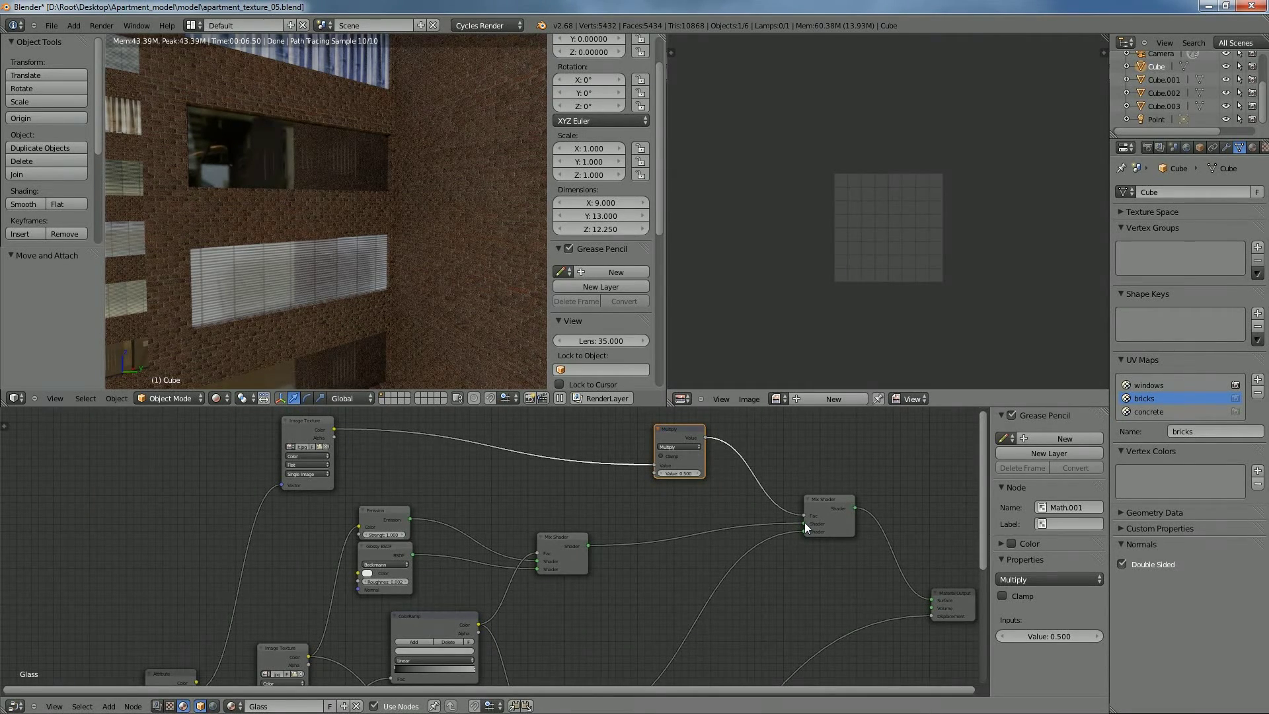
{"action": "mouse_move", "coordinate": [804, 522]}
{"action": "left_mouse_down"}
{"action": "mouse_move", "coordinate": [760, 536]}
{"action": "mouse_move", "coordinate": [805, 532]}
{"action": "left_mouse_up"}
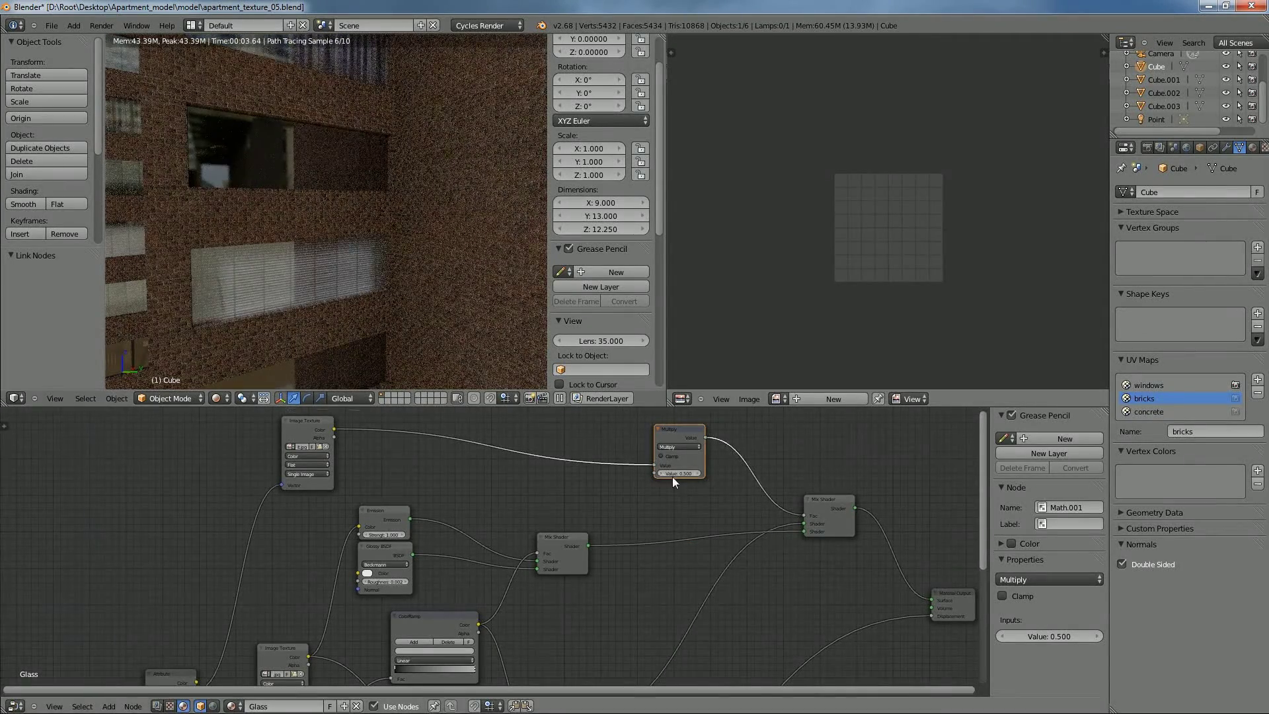
Move the Multiply node closer to the final Mix Shader and set its second value to 1
{"action": "scroll", "coordinate": [673, 477], "scroll_direction": "up", "scroll_amount": 1}
{"action": "left_click_drag", "start_coordinate": [697, 456], "coordinate": [752, 456]}
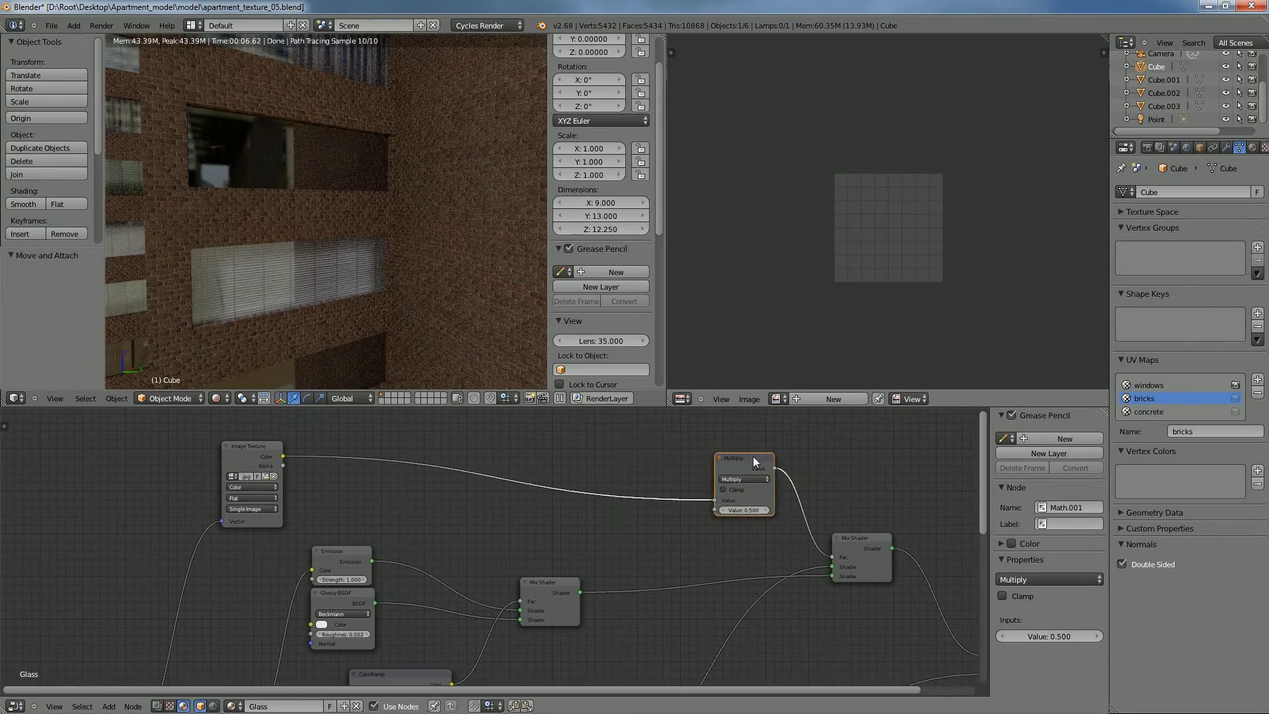
{"action": "left_click_drag", "start_coordinate": [734, 510], "coordinate": [741, 513]}
{"action": "left_click", "coordinate": [743, 511]}
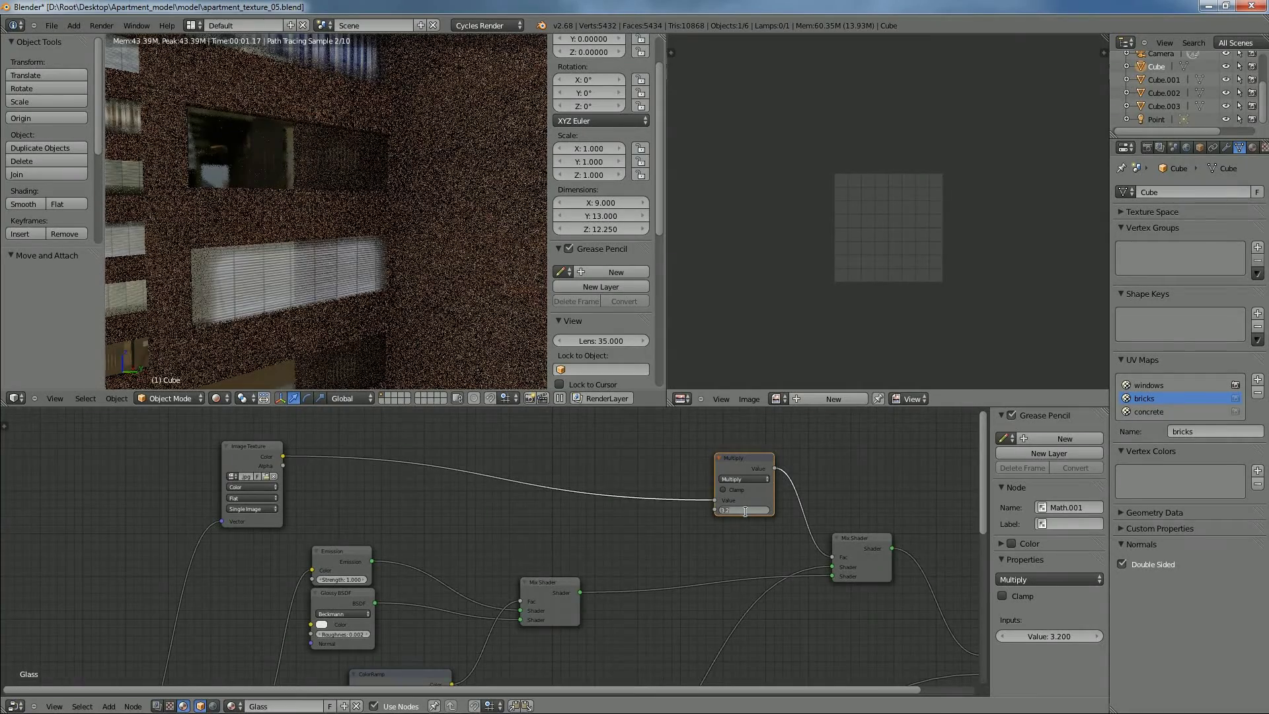
{"action": "type", "text": "1"}
{"action": "key", "text": "Return"}
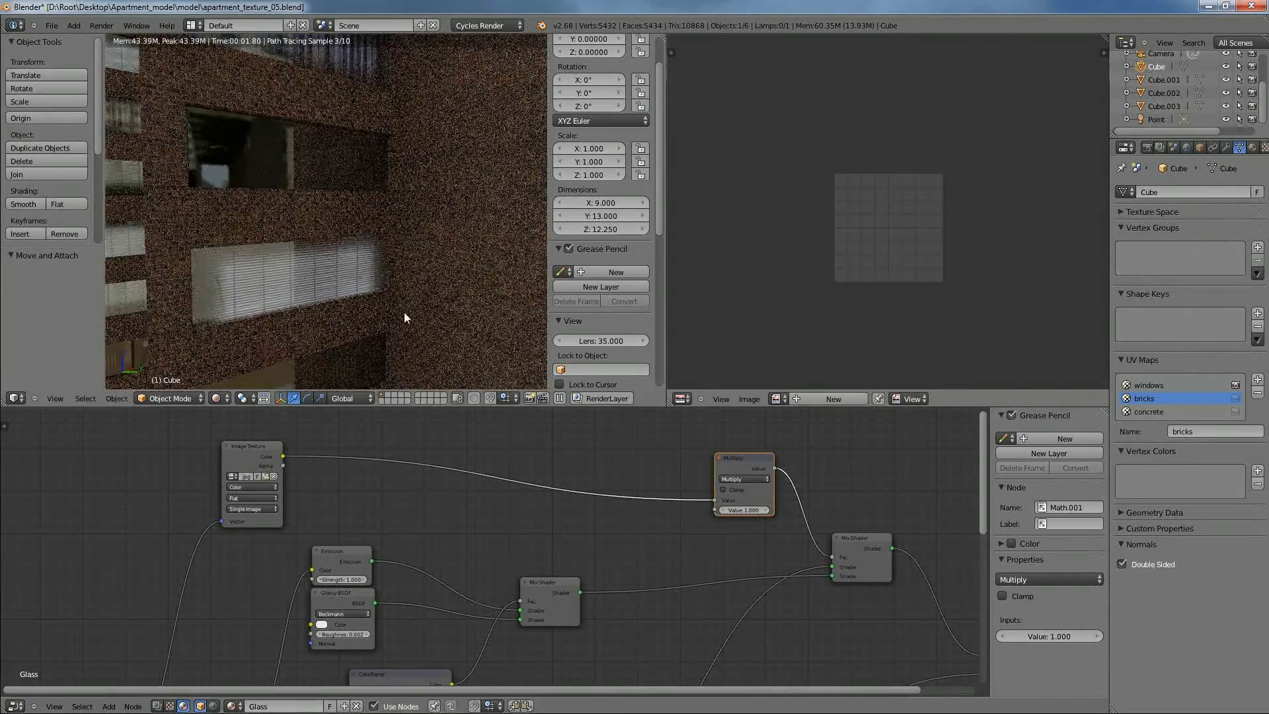
Compare the shading across more windows with the Multiply node's second value at 0 and at 1
{"action": "scroll", "coordinate": [404, 313], "scroll_direction": "down", "scroll_amount": 5}
{"action": "left_click", "coordinate": [757, 513]}
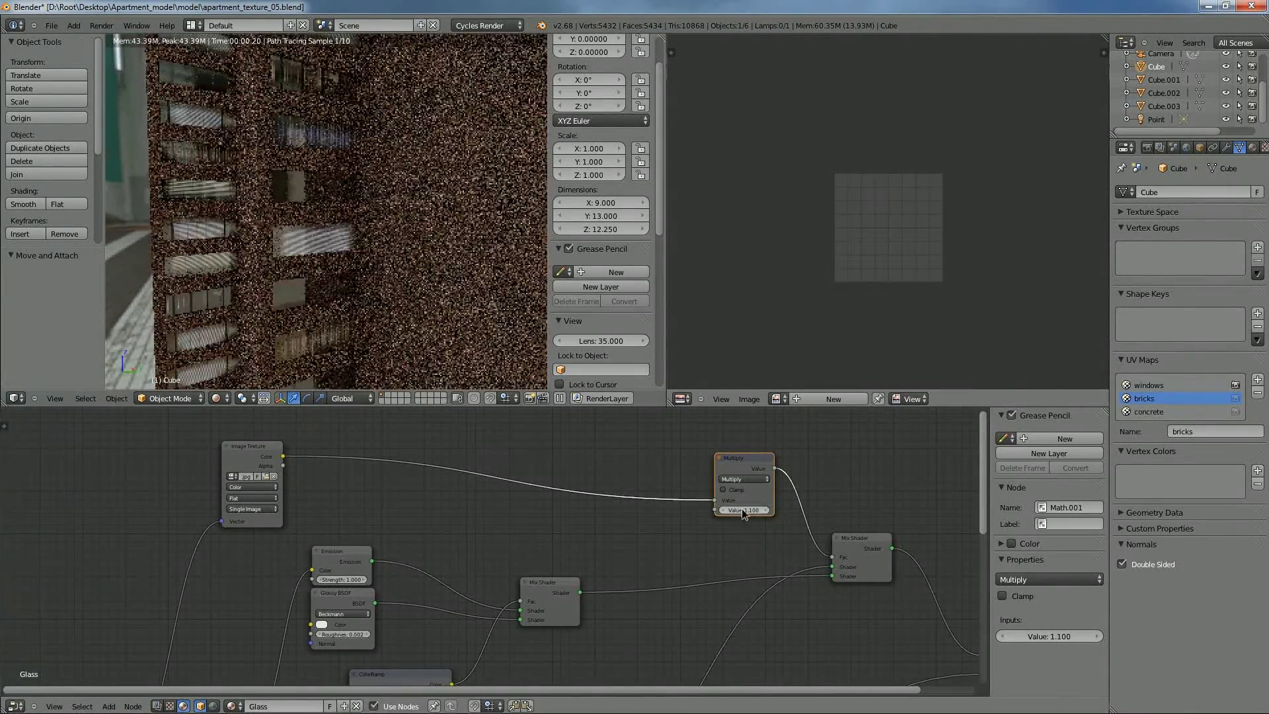
{"action": "left_click", "coordinate": [743, 511]}
{"action": "type", "text": "0"}
{"action": "key", "text": "Return"}
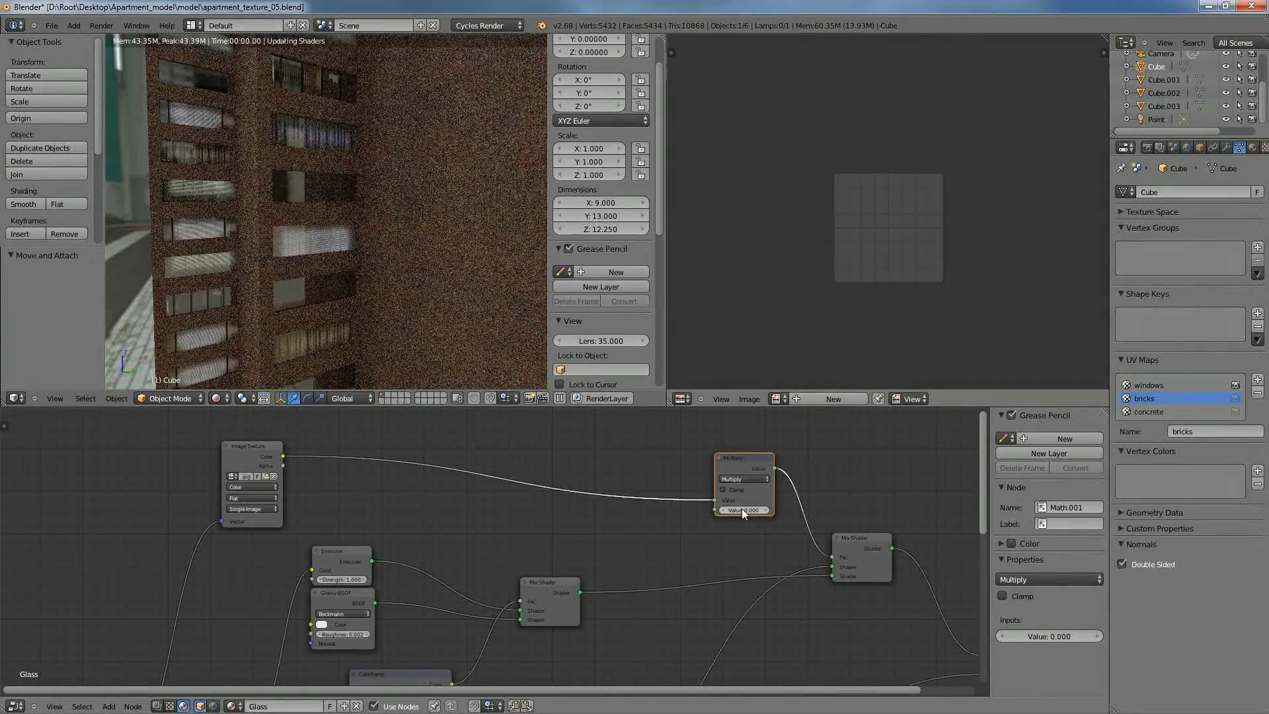
{"action": "left_click", "coordinate": [747, 510]}
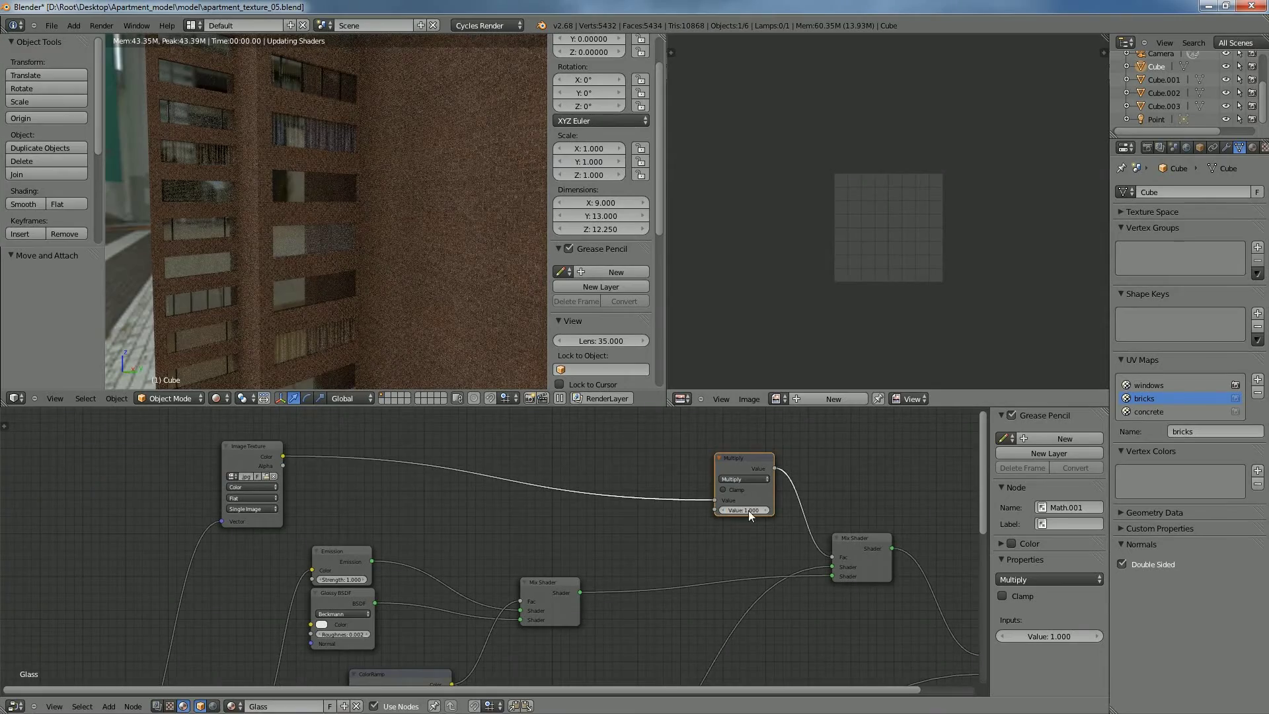
{"action": "type", "text": "1"}
{"action": "key", "text": "Return"}
Add a Value node, link it to the Multiply node's second value input, and move it up away from that node
{"action": "middle_click_drag", "start_coordinate": [598, 442], "coordinate": [596, 467]}
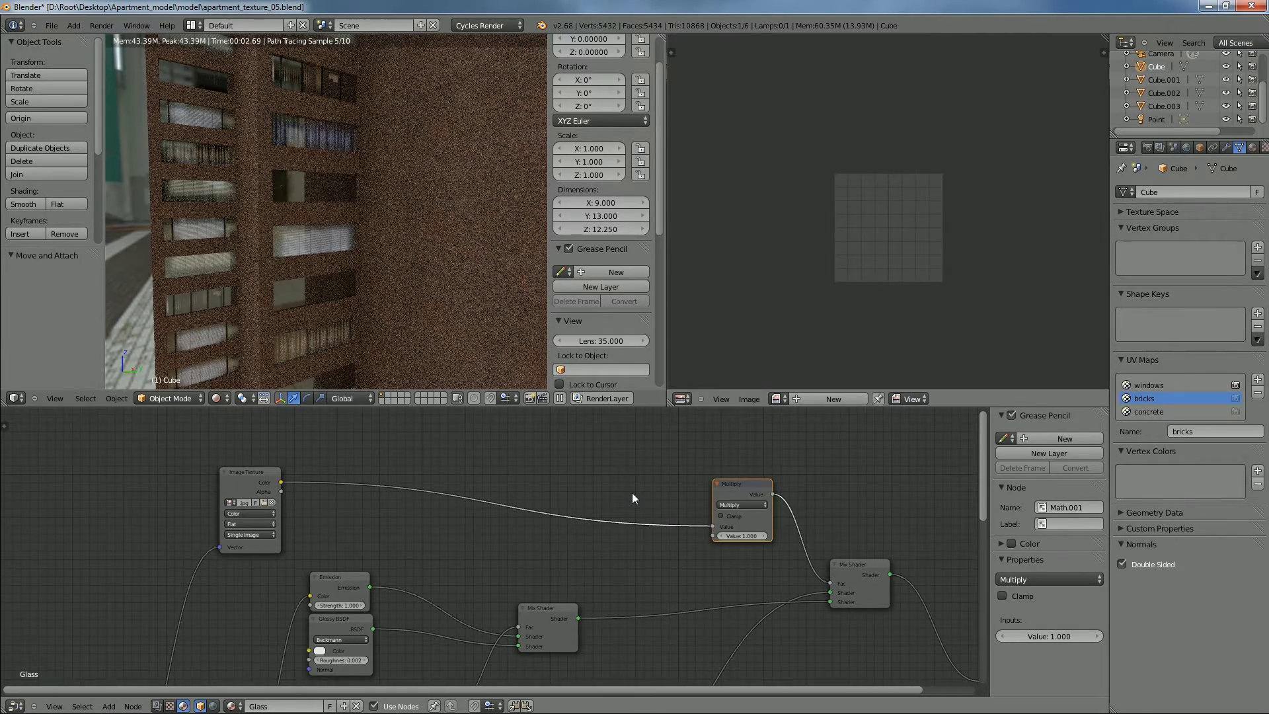
{"action": "key", "text": "shift+a"}
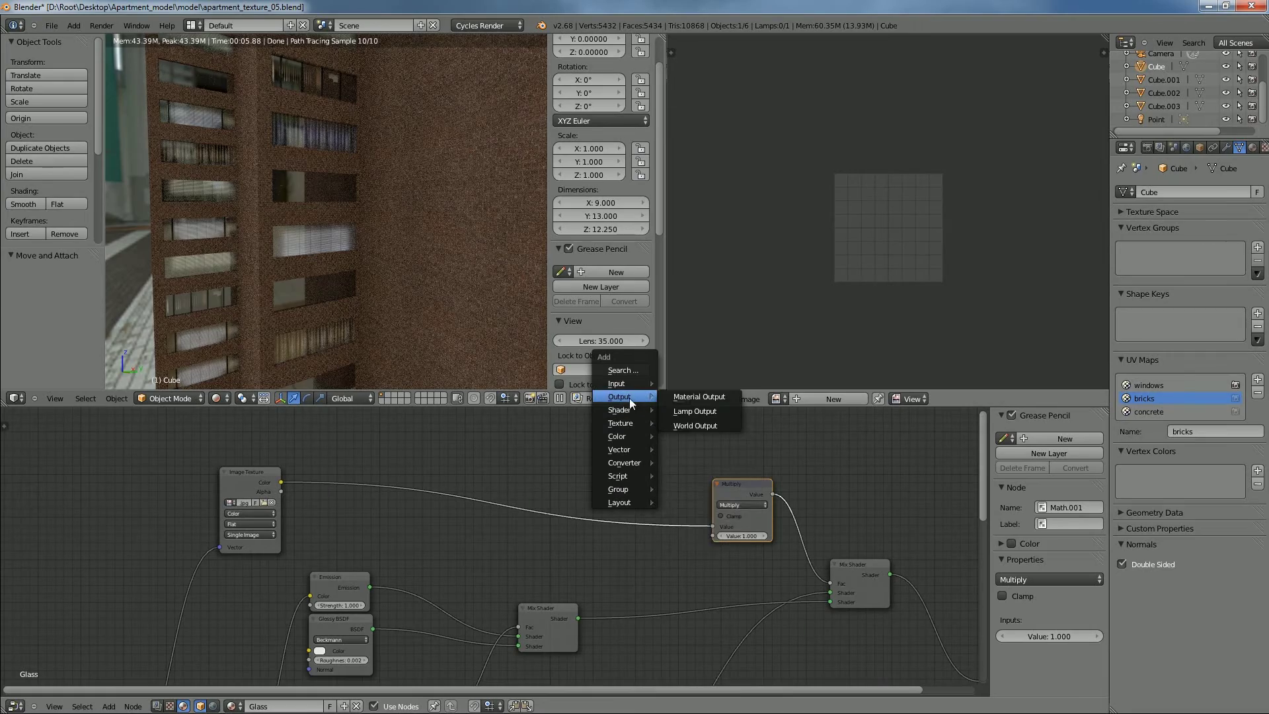
{"action": "mouse_move", "coordinate": [628, 387]}
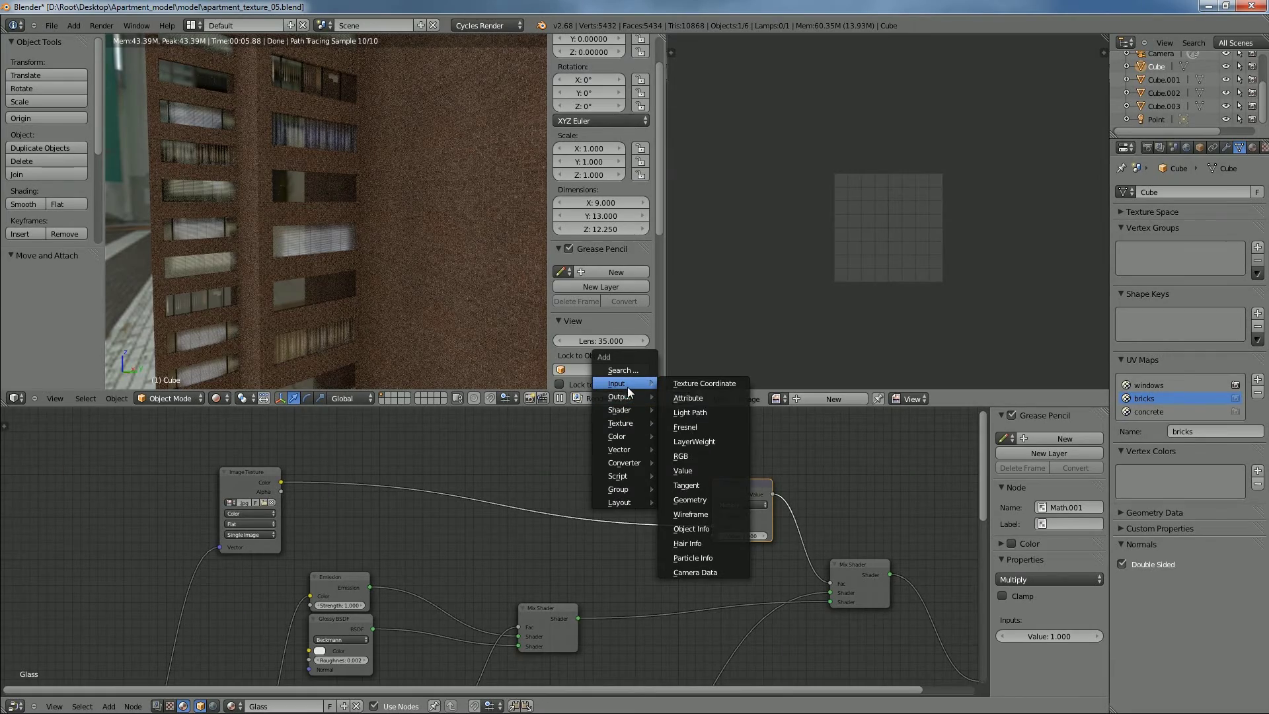
{"action": "left_click", "coordinate": [699, 473]}
{"action": "left_click", "coordinate": [575, 418]}
{"action": "left_click_drag", "start_coordinate": [635, 435], "coordinate": [714, 536]}
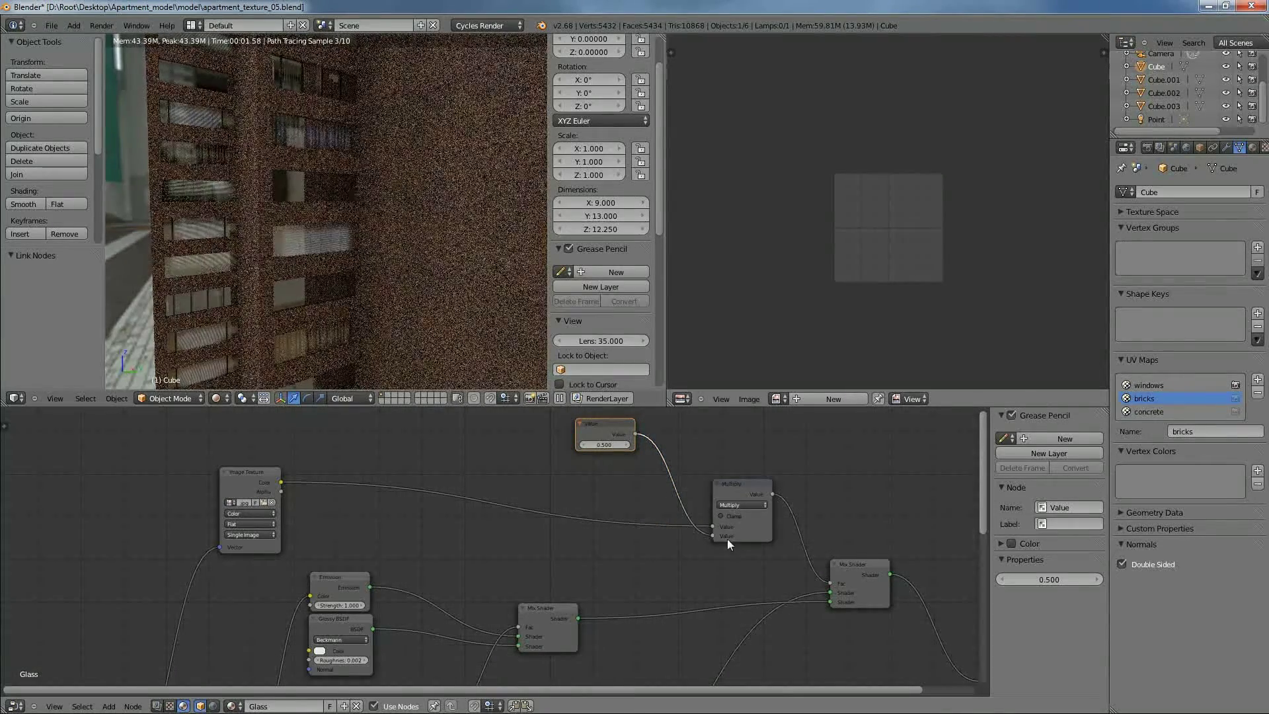
{"action": "middle_click_drag", "start_coordinate": [619, 427], "coordinate": [585, 501]}
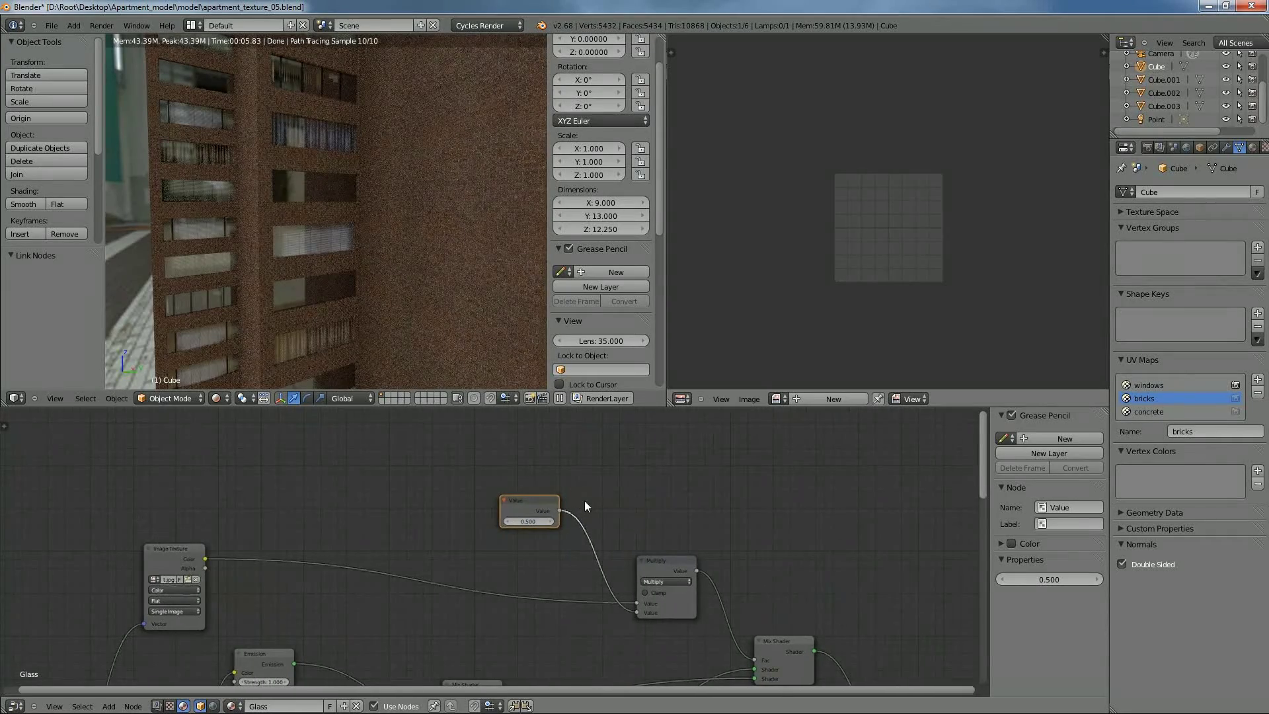
{"action": "left_click_drag", "start_coordinate": [546, 507], "coordinate": [498, 451]}
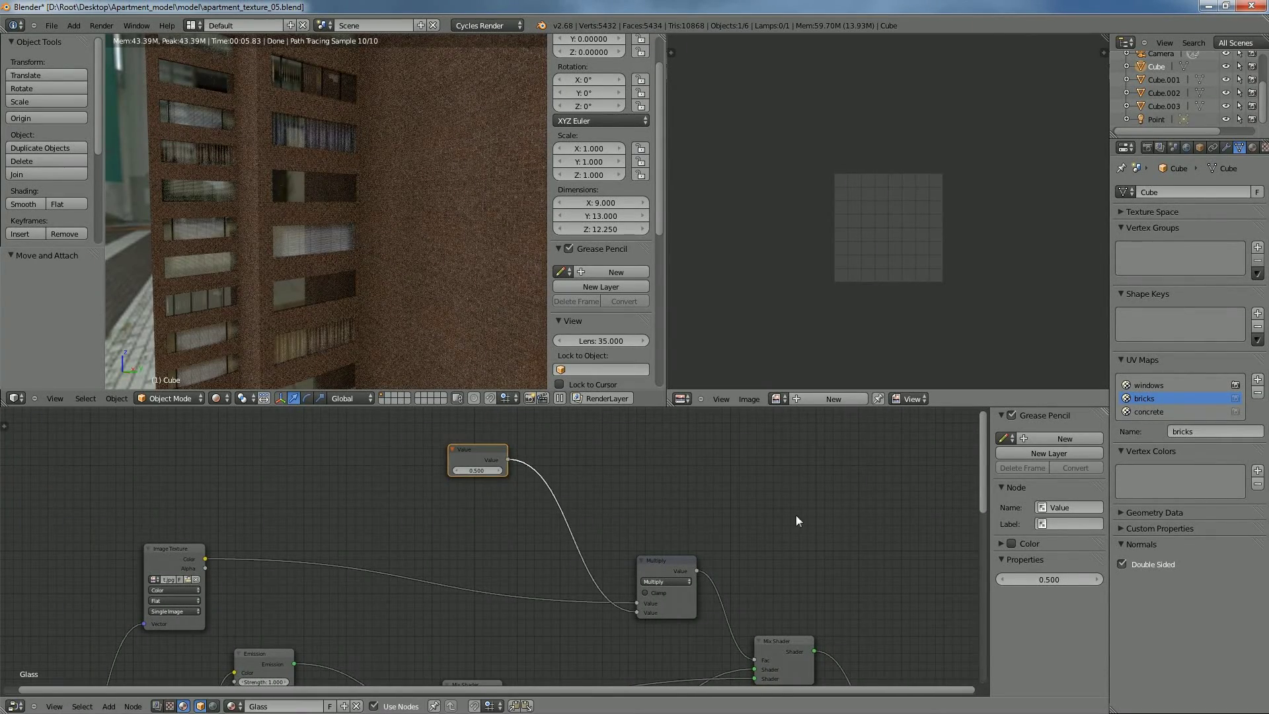
Give the Value node a bright red custom colour
{"action": "left_click", "coordinate": [1013, 543]}
{"action": "left_click", "coordinate": [1045, 577]}
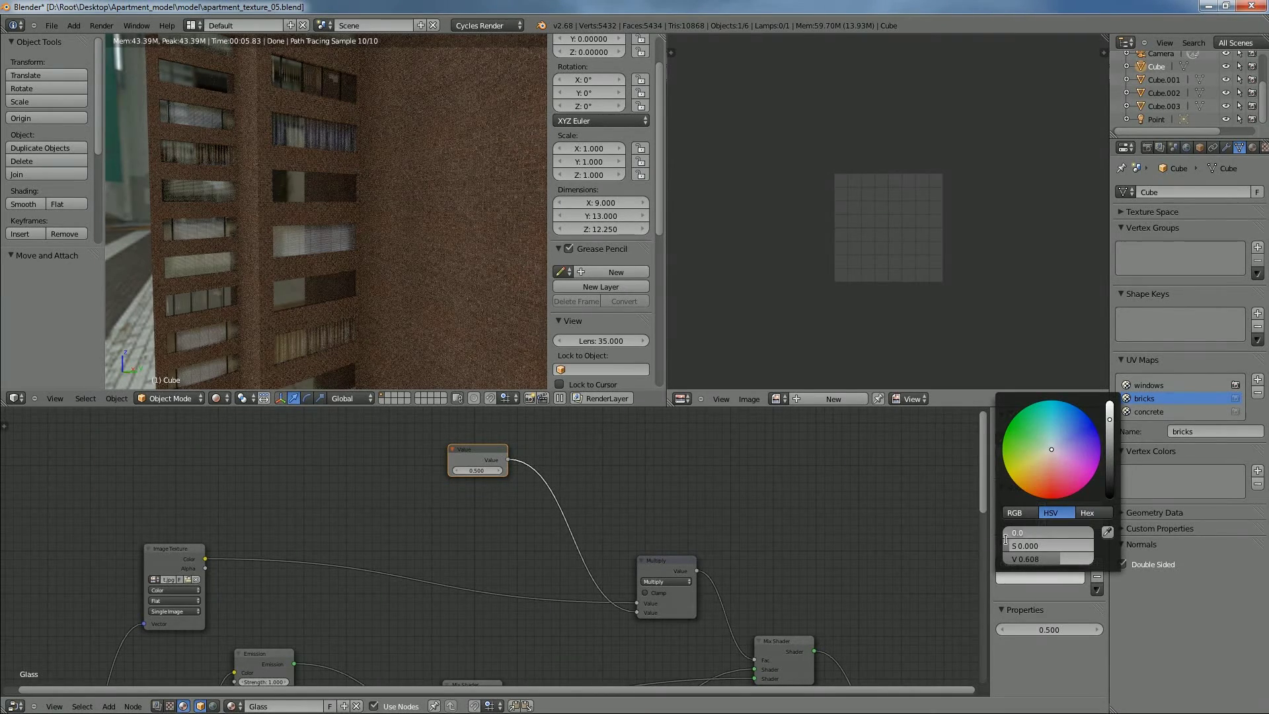
{"action": "left_click_drag", "start_coordinate": [1012, 548], "coordinate": [1092, 546]}
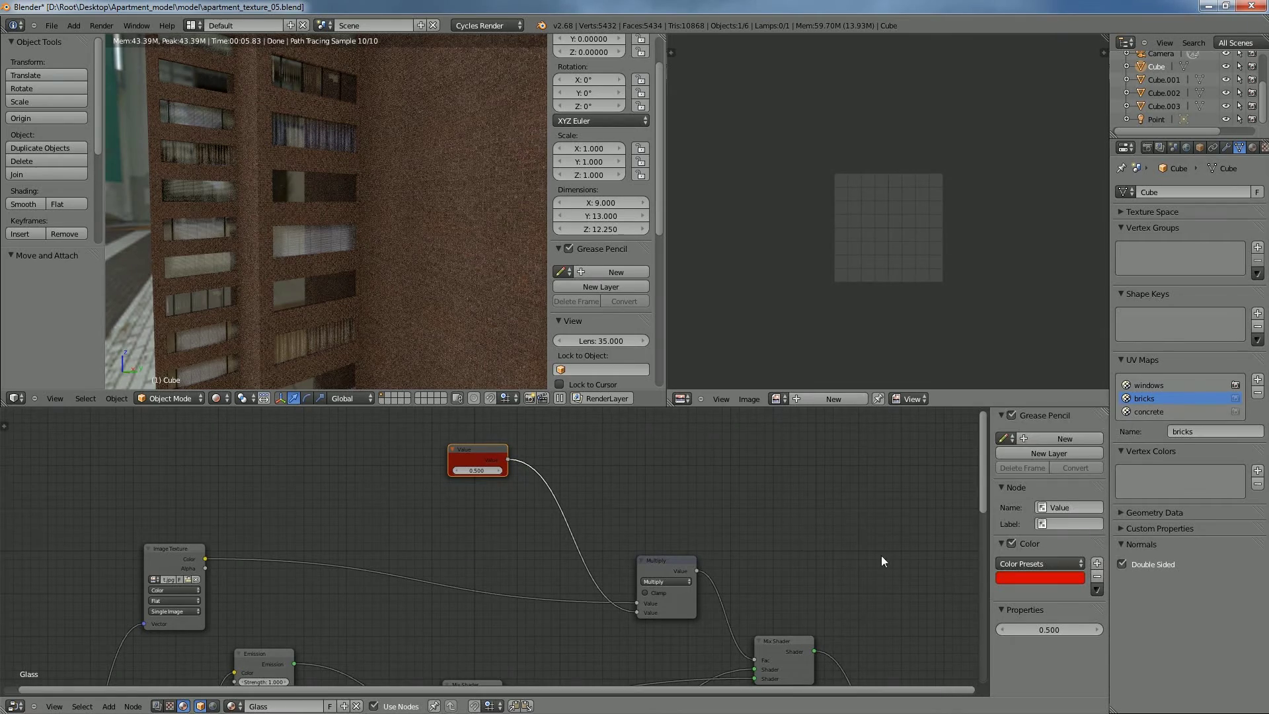
{"action": "left_click", "coordinate": [1023, 579]}
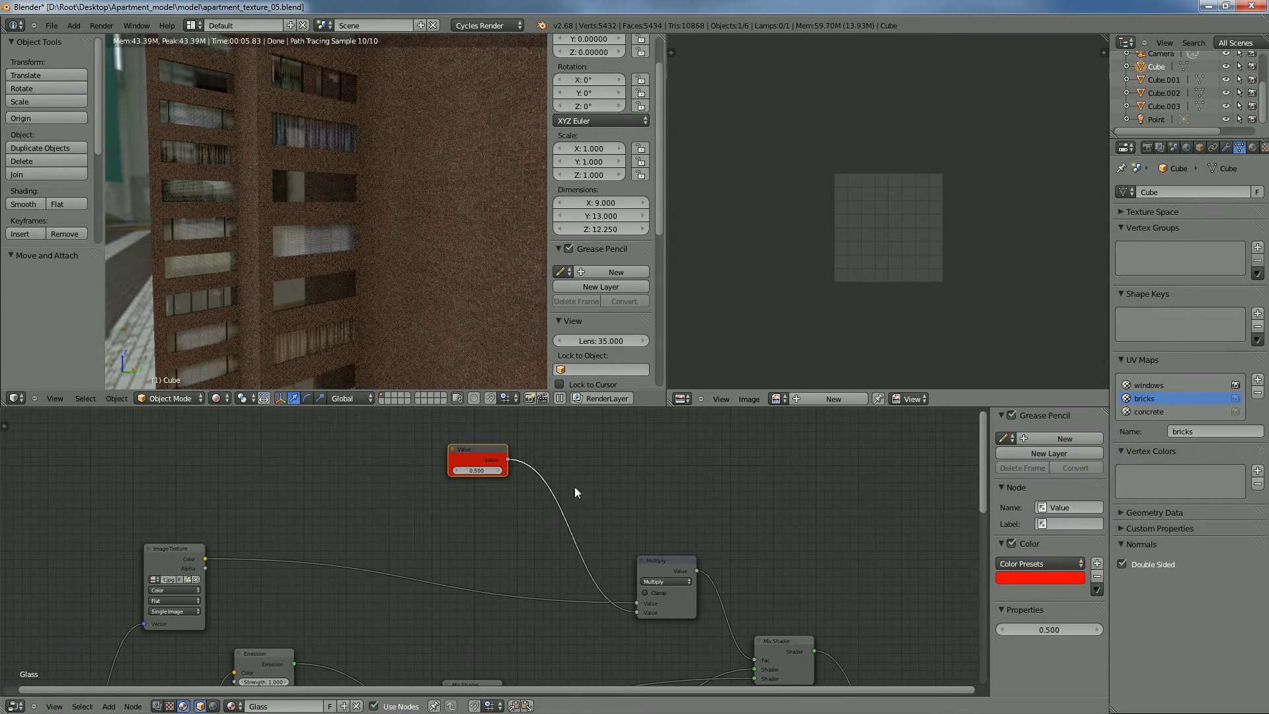
Label the red Value node "Day/Night Factor" and shift it slightly down
{"action": "left_click", "coordinate": [473, 447]}
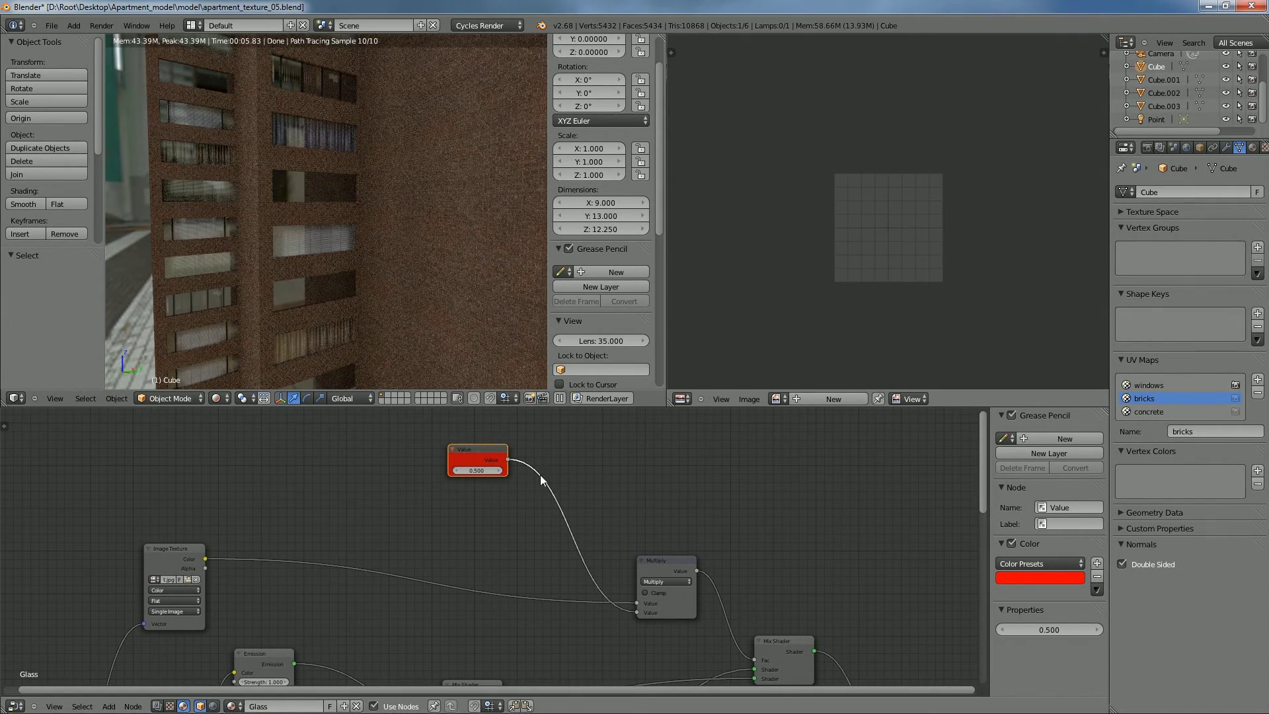
{"action": "left_click", "coordinate": [1072, 526]}
{"action": "type", "text": "Day/"}
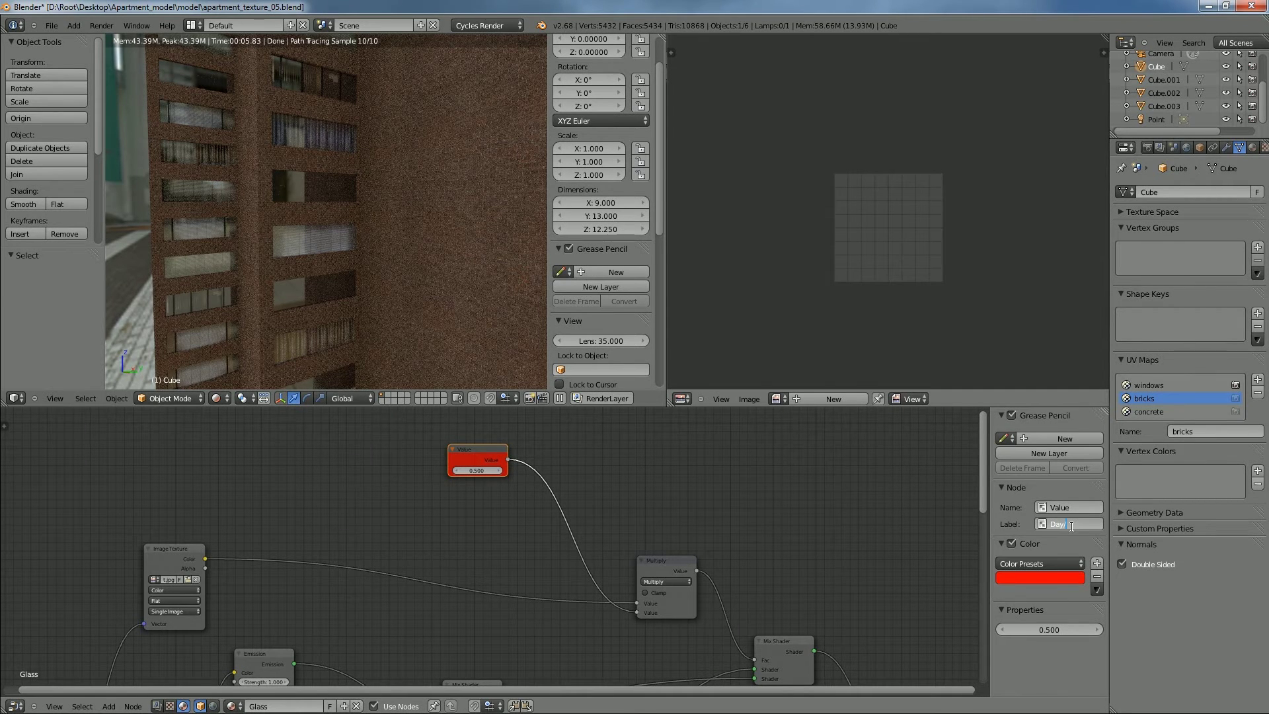
{"action": "type", "text": "ight Factor"}
{"action": "key", "text": "Return"}
{"action": "scroll", "coordinate": [442, 464], "scroll_direction": "up", "scroll_amount": 8}
{"action": "middle_click_drag", "start_coordinate": [510, 485], "coordinate": [468, 603]}
{"action": "left_click_drag", "start_coordinate": [434, 494], "coordinate": [454, 544]}
Test the Day/Night Factor at 0 and 4.5, and set it to 1
{"action": "middle_click_drag", "start_coordinate": [544, 592], "coordinate": [525, 513]}
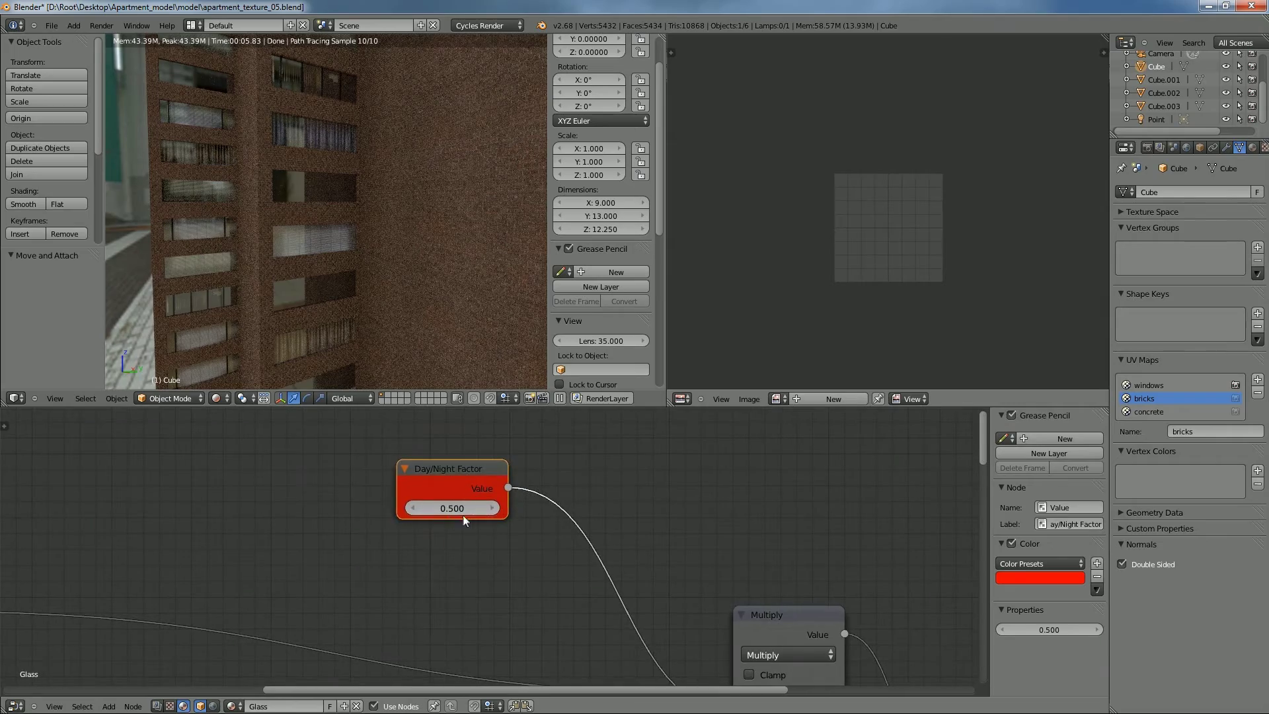
{"action": "left_click_drag", "start_coordinate": [462, 507], "coordinate": [459, 507]}
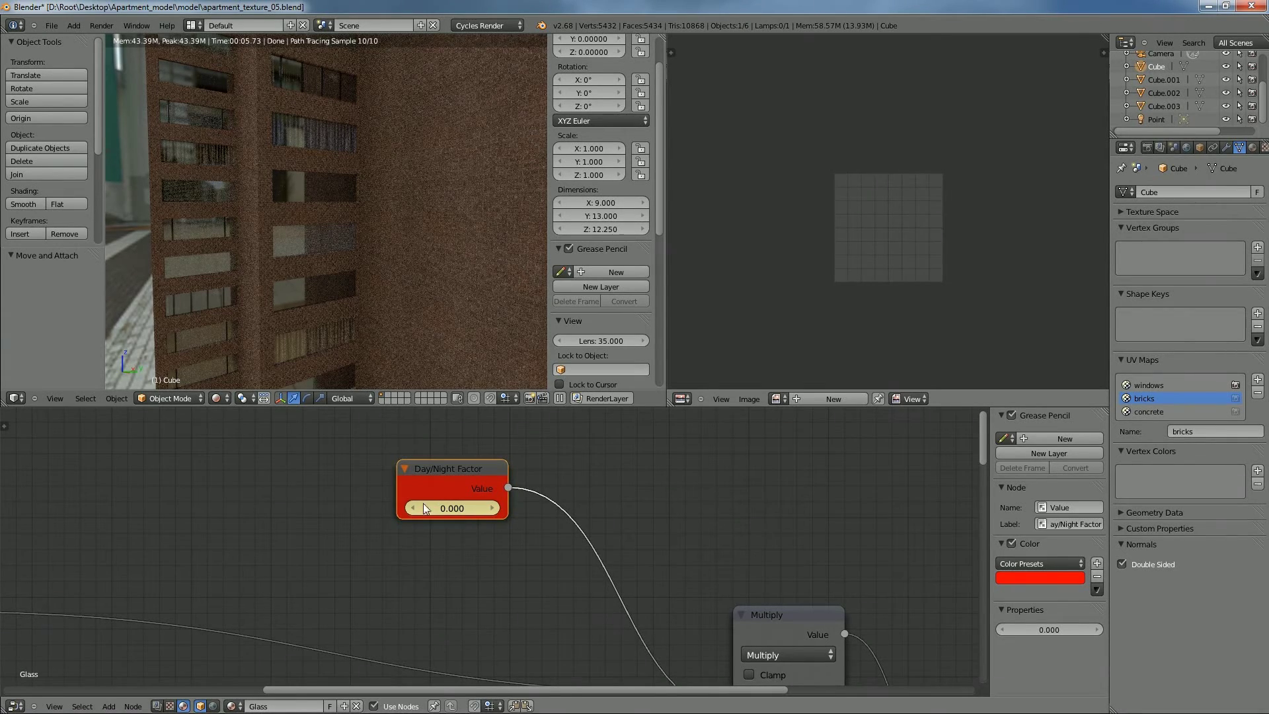
{"action": "left_click_drag", "start_coordinate": [467, 513], "coordinate": [499, 513]}
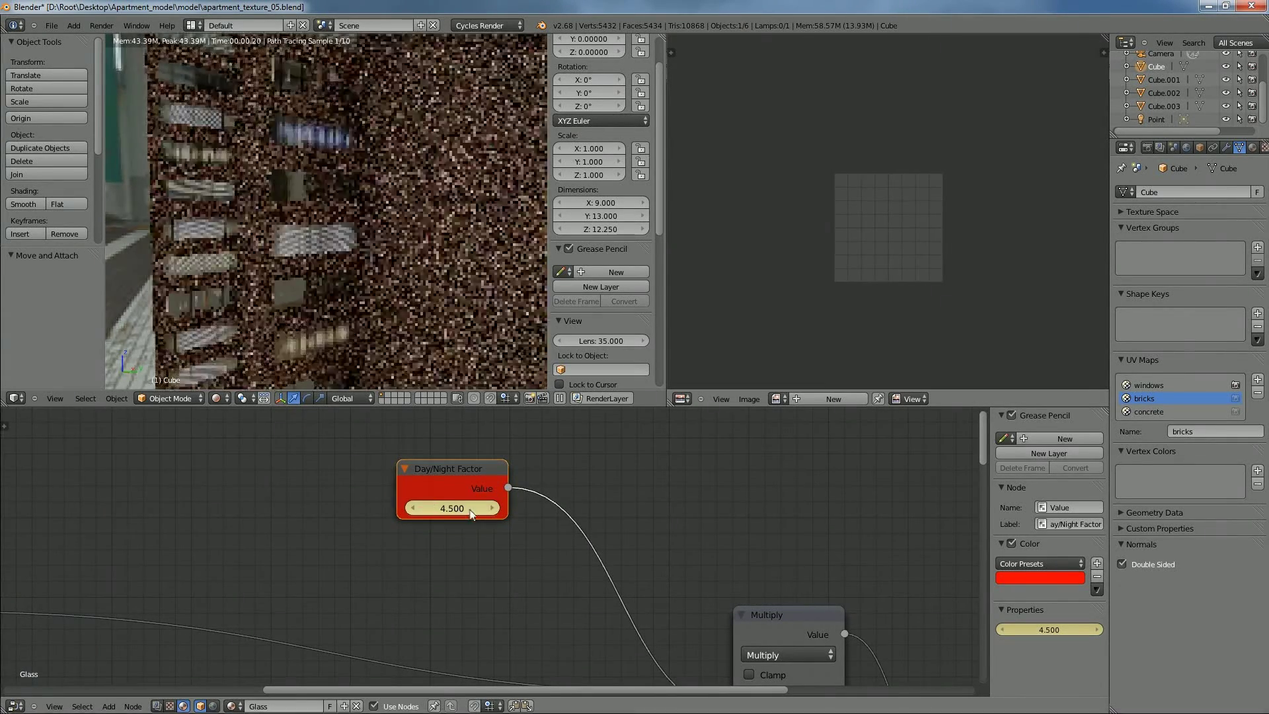
{"action": "left_click", "coordinate": [456, 508]}
{"action": "type", "text": "1"}
{"action": "key", "text": "Return"}
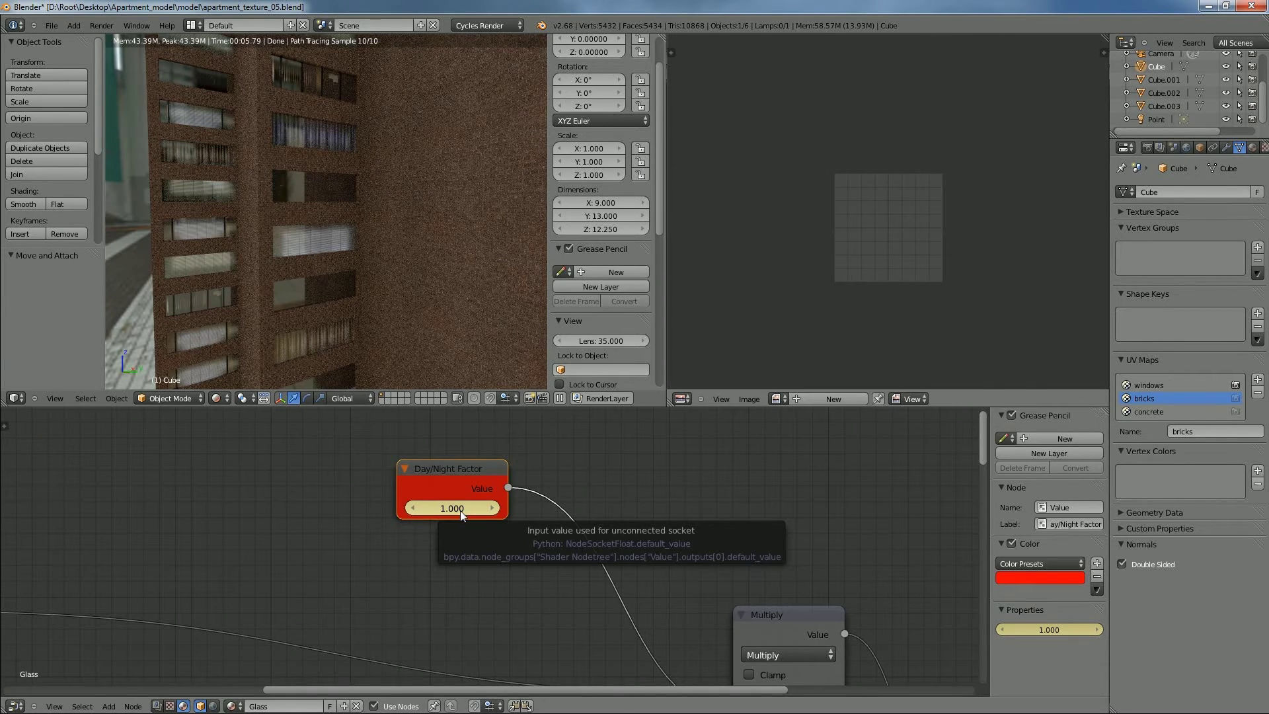
Try a Day/Night Factor of 100 and inspect the windows and the Multiply node's connections
{"action": "left_click", "coordinate": [456, 509]}
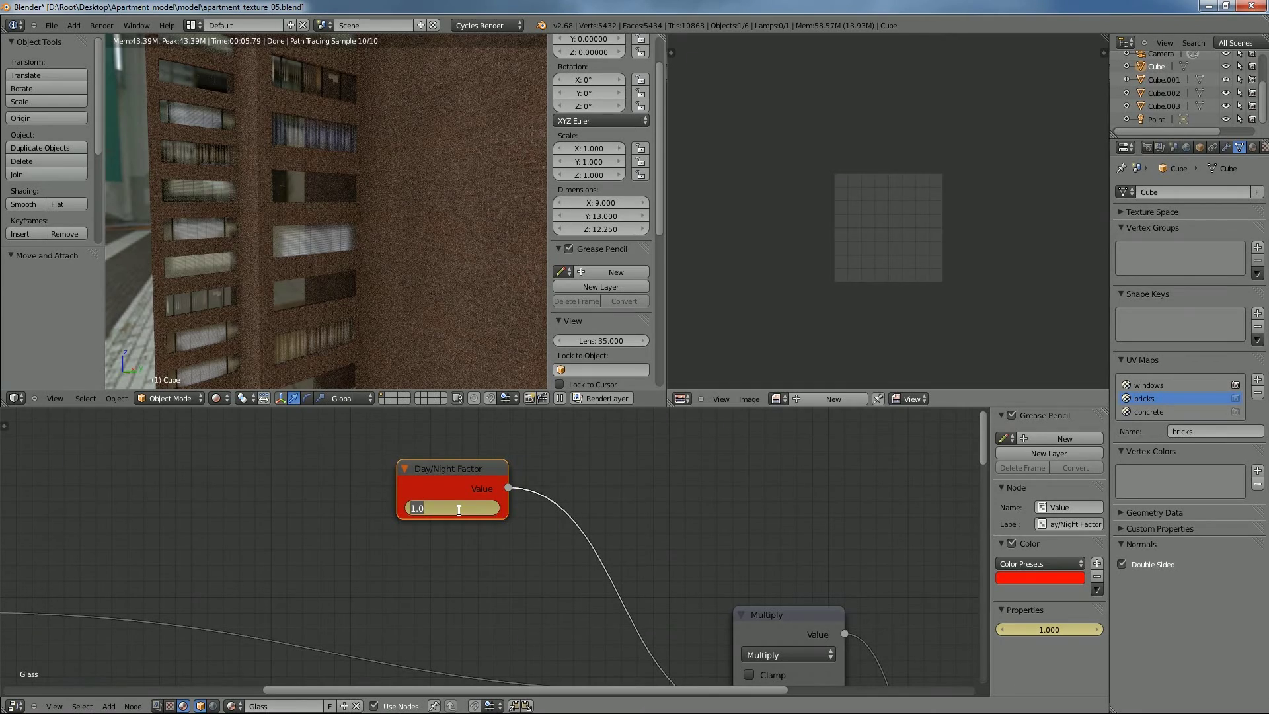
{"action": "type", "text": "100"}
{"action": "key", "text": "Return"}
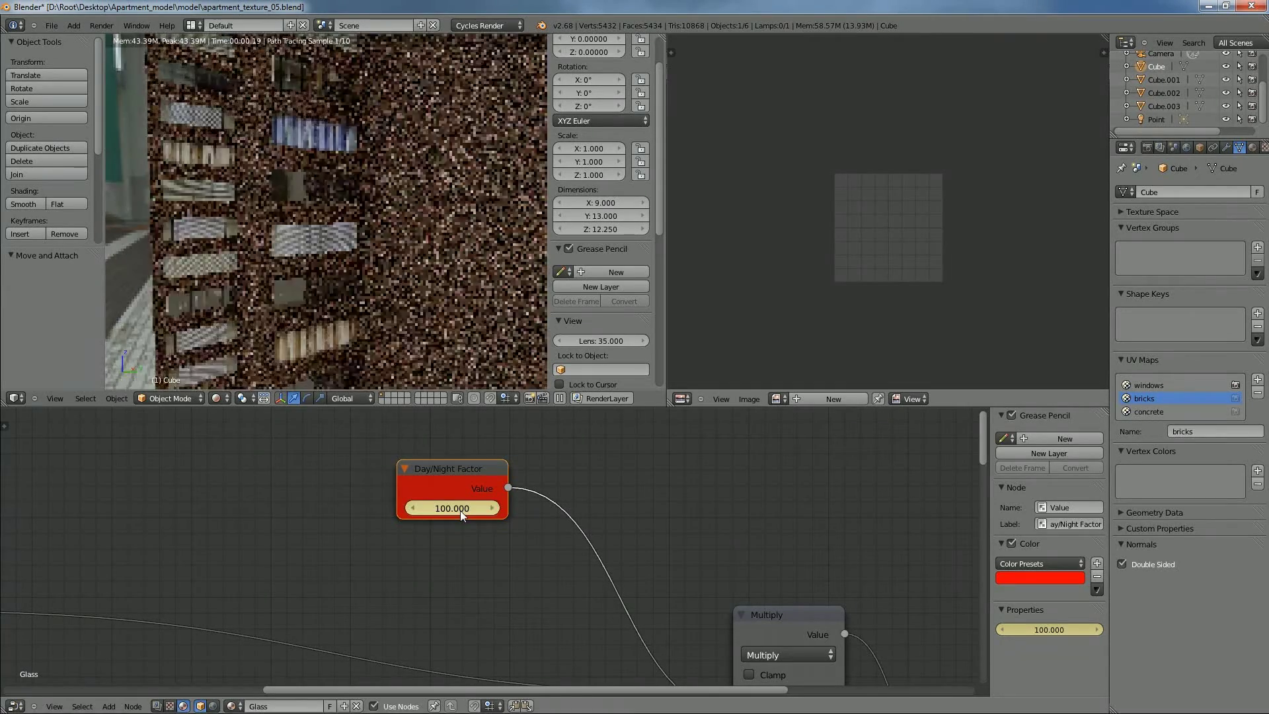
{"action": "scroll", "coordinate": [363, 319], "scroll_direction": "up", "scroll_amount": 4}
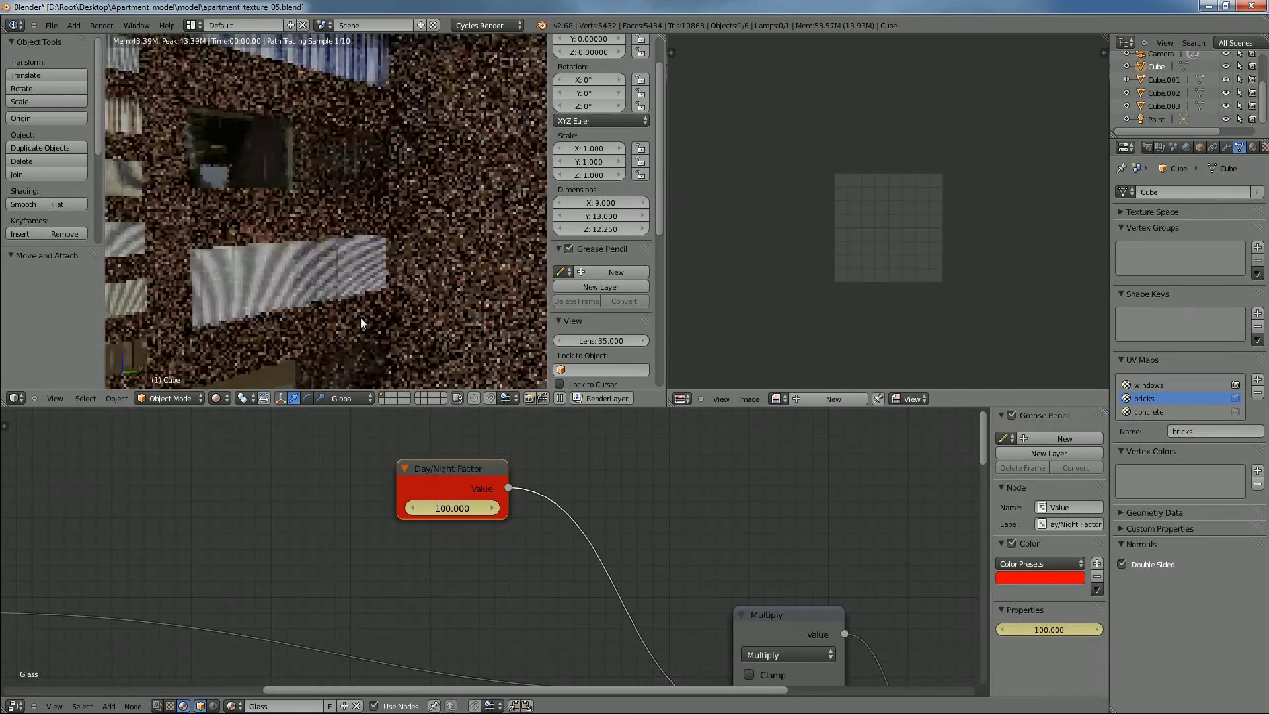
{"action": "scroll", "coordinate": [256, 221], "scroll_direction": "down", "scroll_amount": 4}
{"action": "scroll", "coordinate": [648, 485], "scroll_direction": "down", "scroll_amount": 1}
{"action": "middle_click_drag", "start_coordinate": [796, 638], "coordinate": [685, 516]}
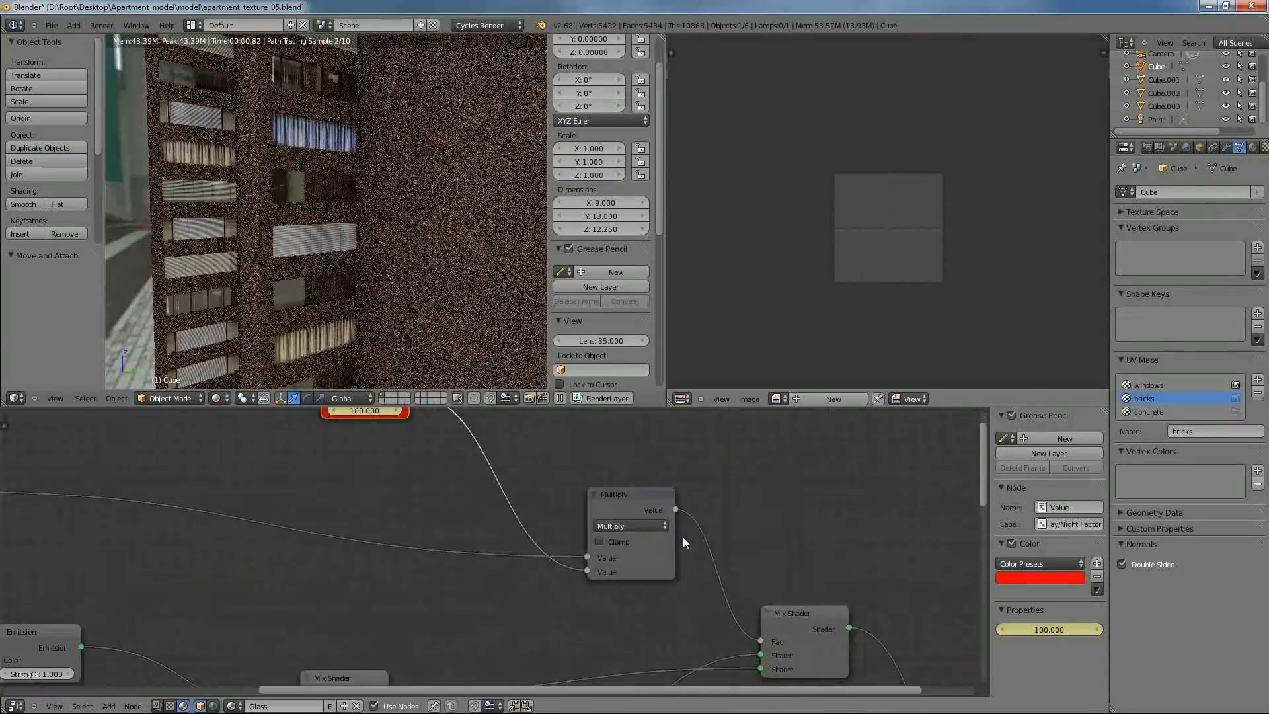
{"action": "scroll", "coordinate": [685, 516], "scroll_direction": "down", "scroll_amount": 2}
{"action": "middle_click_drag", "start_coordinate": [502, 476], "coordinate": [755, 537]}
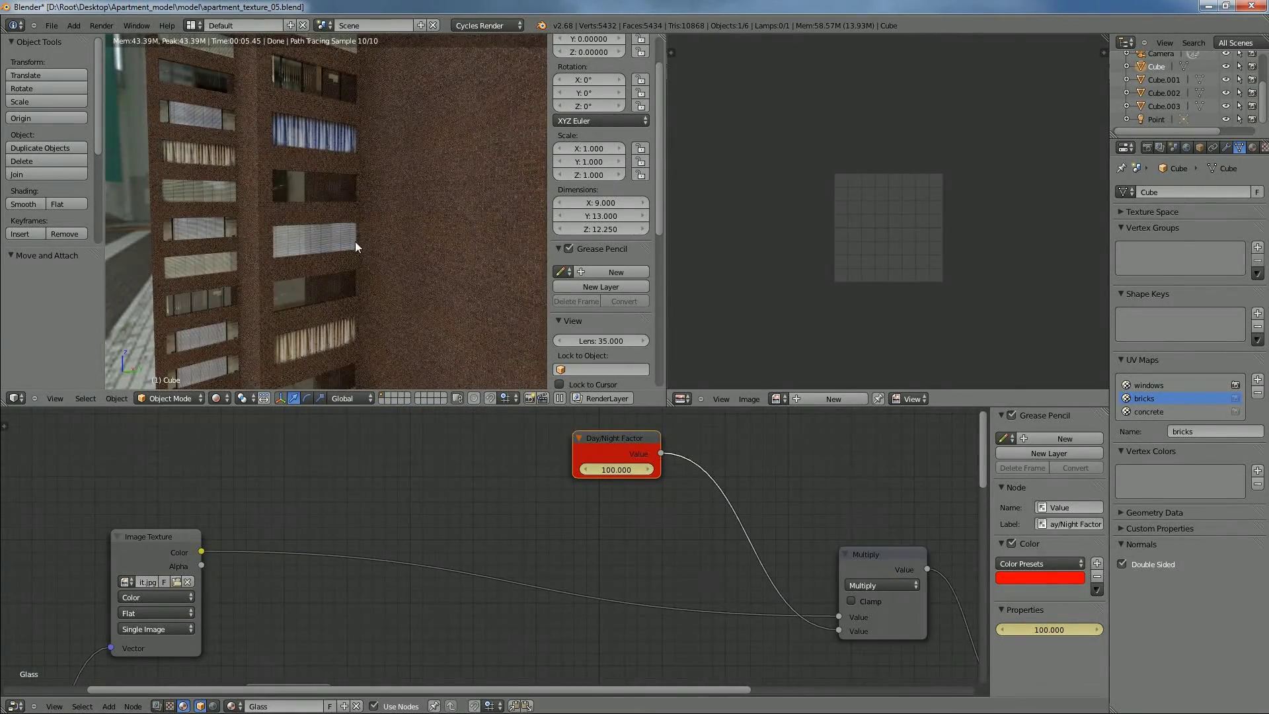
Set the Day/Night Factor to 1 and inspect the windows from closer
{"action": "left_click", "coordinate": [616, 469]}
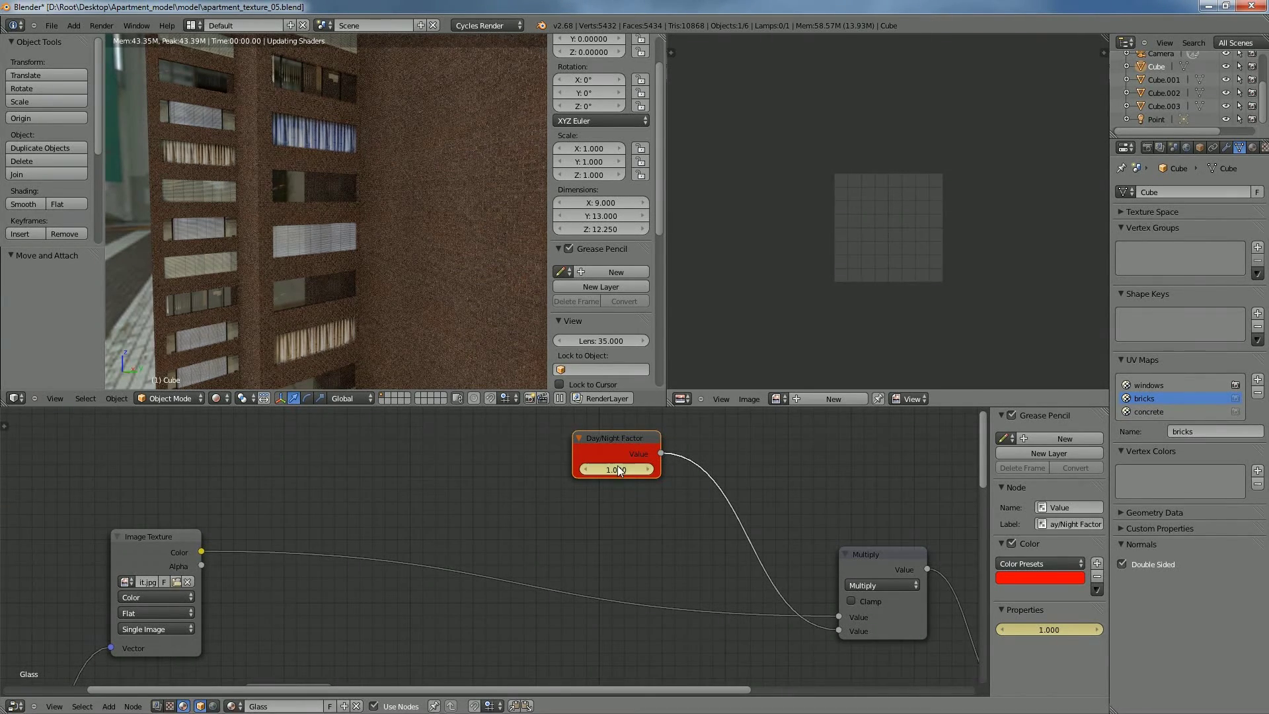
{"action": "type", "text": "1"}
{"action": "key", "text": "Return"}
{"action": "scroll", "coordinate": [537, 317], "scroll_direction": "up", "scroll_amount": 5}
{"action": "middle_click_drag", "start_coordinate": [537, 317], "coordinate": [392, 268]}
{"action": "scroll", "coordinate": [266, 244], "scroll_direction": "down", "scroll_amount": 2}
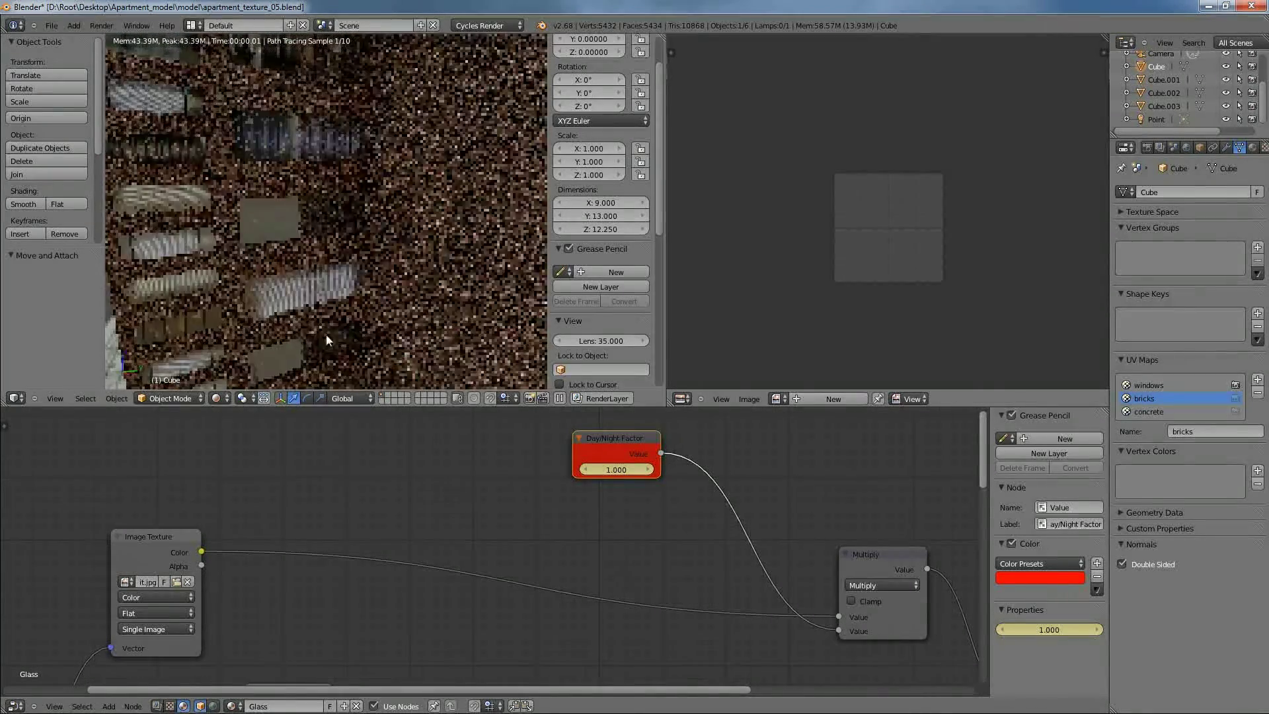
Reduce the World background strength to 0.1 to simulate night lighting around the building
{"action": "scroll", "coordinate": [271, 125], "scroll_direction": "down", "scroll_amount": 5}
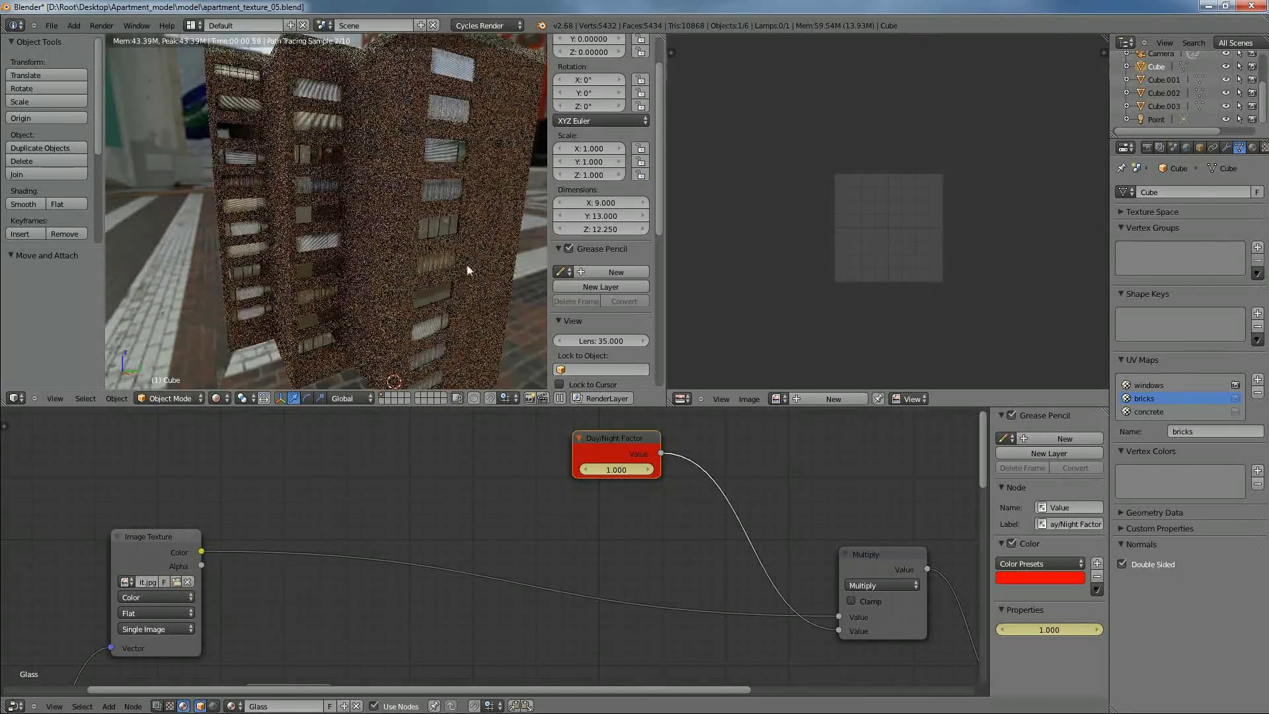
{"action": "left_click", "coordinate": [1187, 146]}
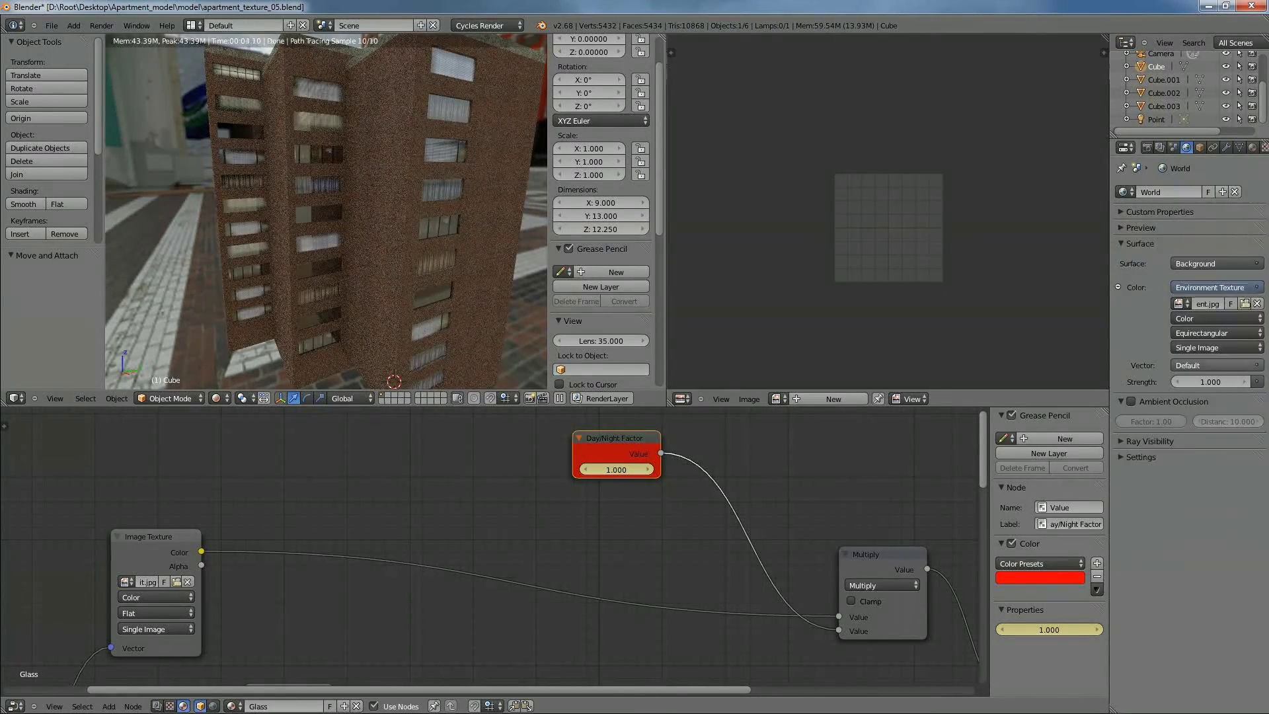
{"action": "left_click", "coordinate": [1179, 382]}
{"action": "left_click", "coordinate": [1179, 382]}
{"action": "left_click", "coordinate": [1179, 382]}
{"action": "left_click", "coordinate": [1178, 382]}
{"action": "left_click", "coordinate": [1179, 382]}
{"action": "left_click", "coordinate": [1179, 382]}
{"action": "left_click", "coordinate": [1179, 382]}
{"action": "left_click", "coordinate": [1179, 382]}
{"action": "left_click", "coordinate": [1179, 382]}
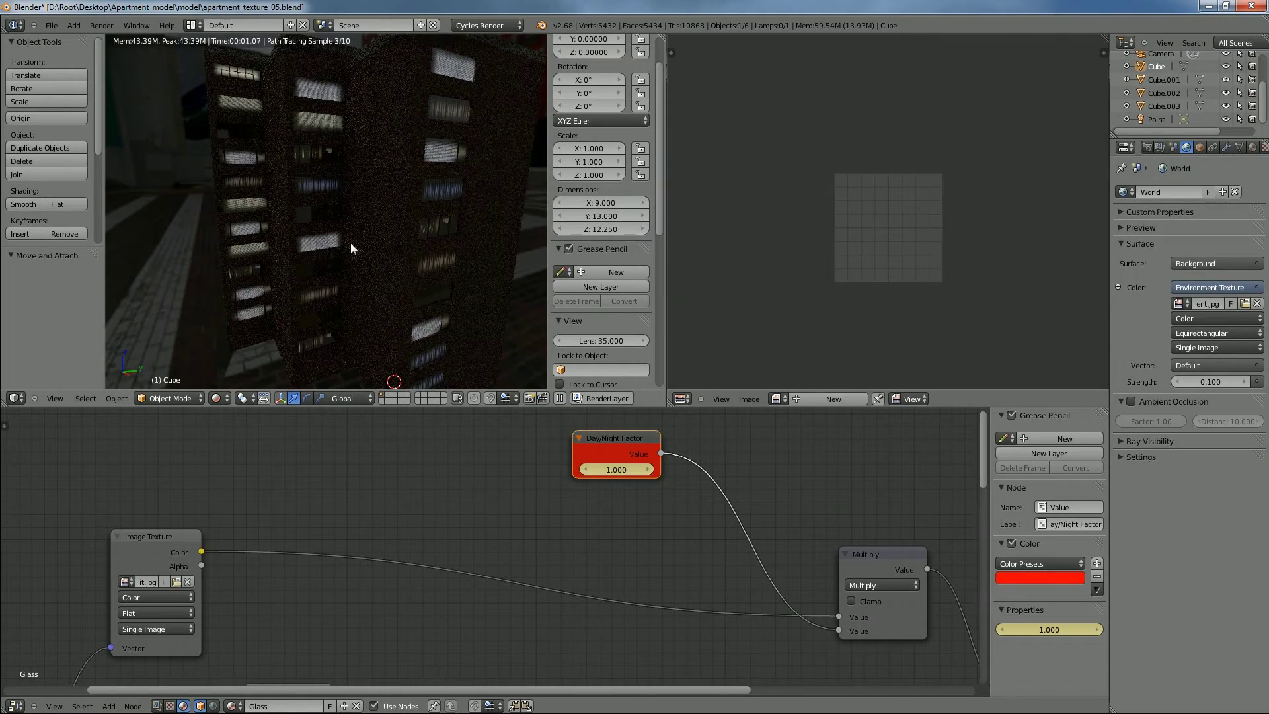
Examine the lit windows in the dark scene from several angles and distances
{"action": "scroll", "coordinate": [350, 245], "scroll_direction": "down", "scroll_amount": 3}
{"action": "middle_click_drag", "start_coordinate": [467, 280], "coordinate": [467, 258]}
{"action": "scroll", "coordinate": [351, 244], "scroll_direction": "up", "scroll_amount": 8}
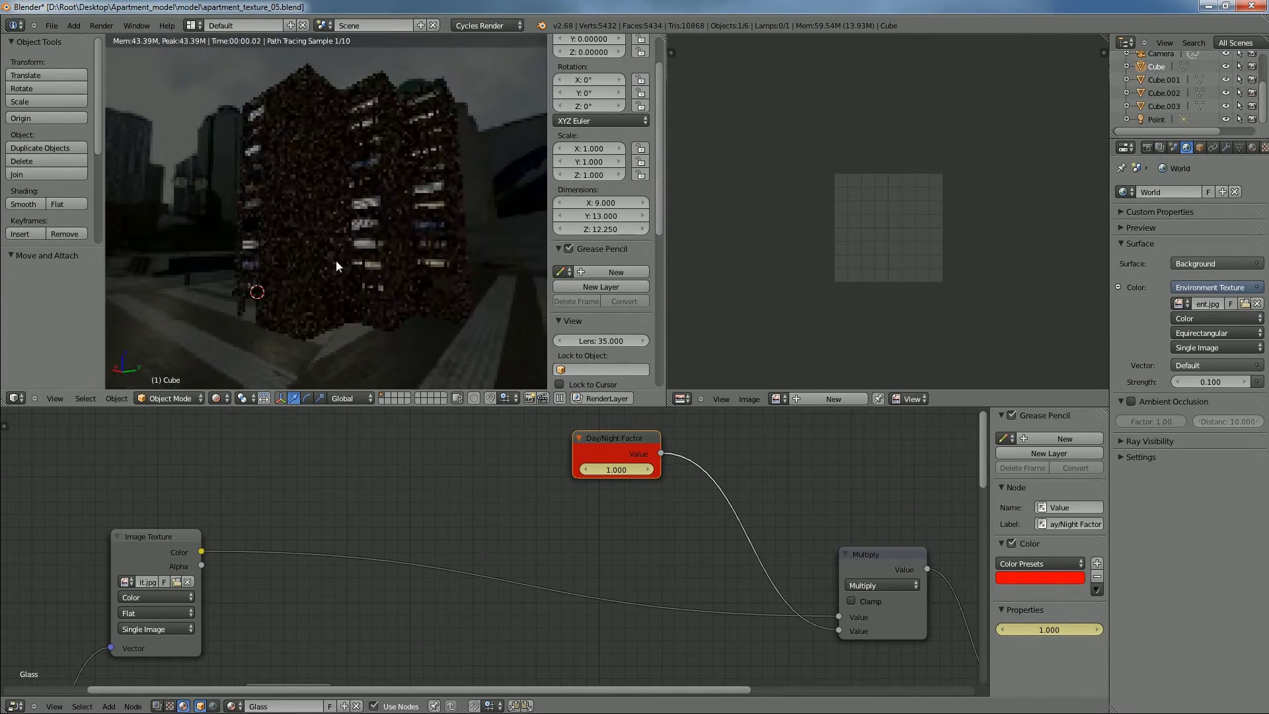
{"action": "middle_click_drag", "start_coordinate": [373, 252], "coordinate": [380, 274]}
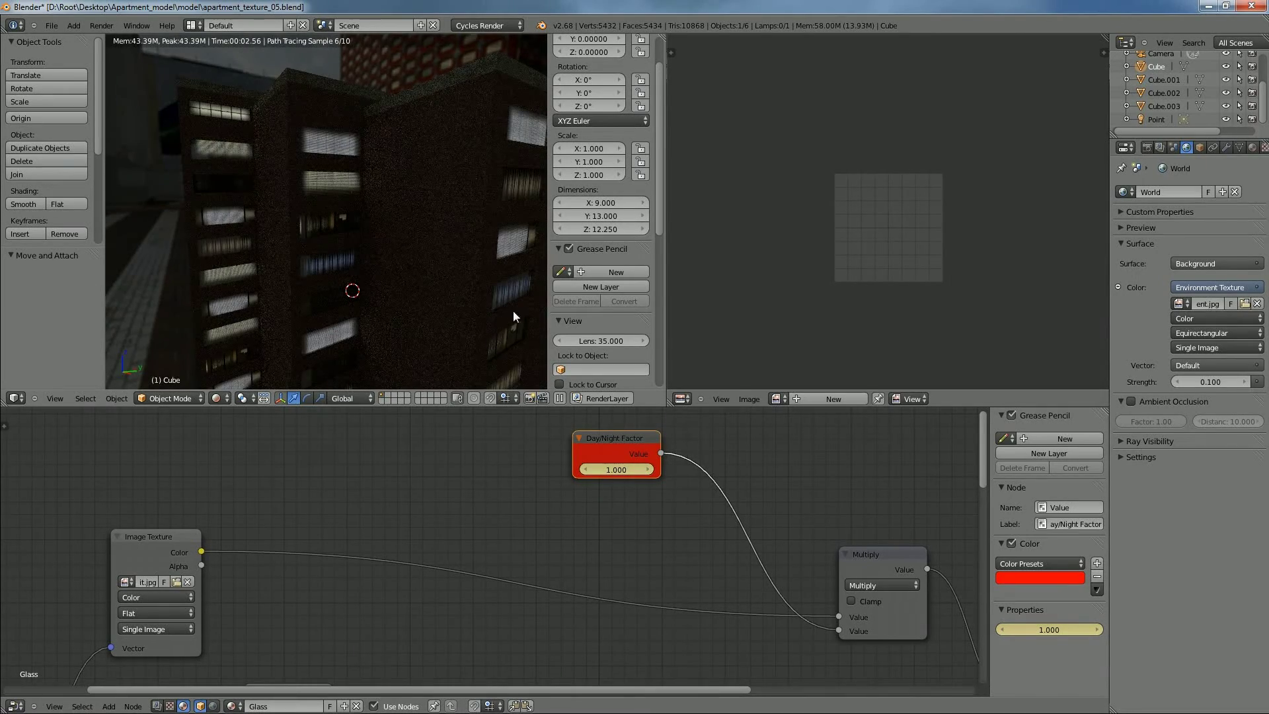
{"action": "scroll", "coordinate": [398, 270], "scroll_direction": "up", "scroll_amount": 4}
{"action": "middle_click_drag", "start_coordinate": [392, 197], "coordinate": [295, 176]}
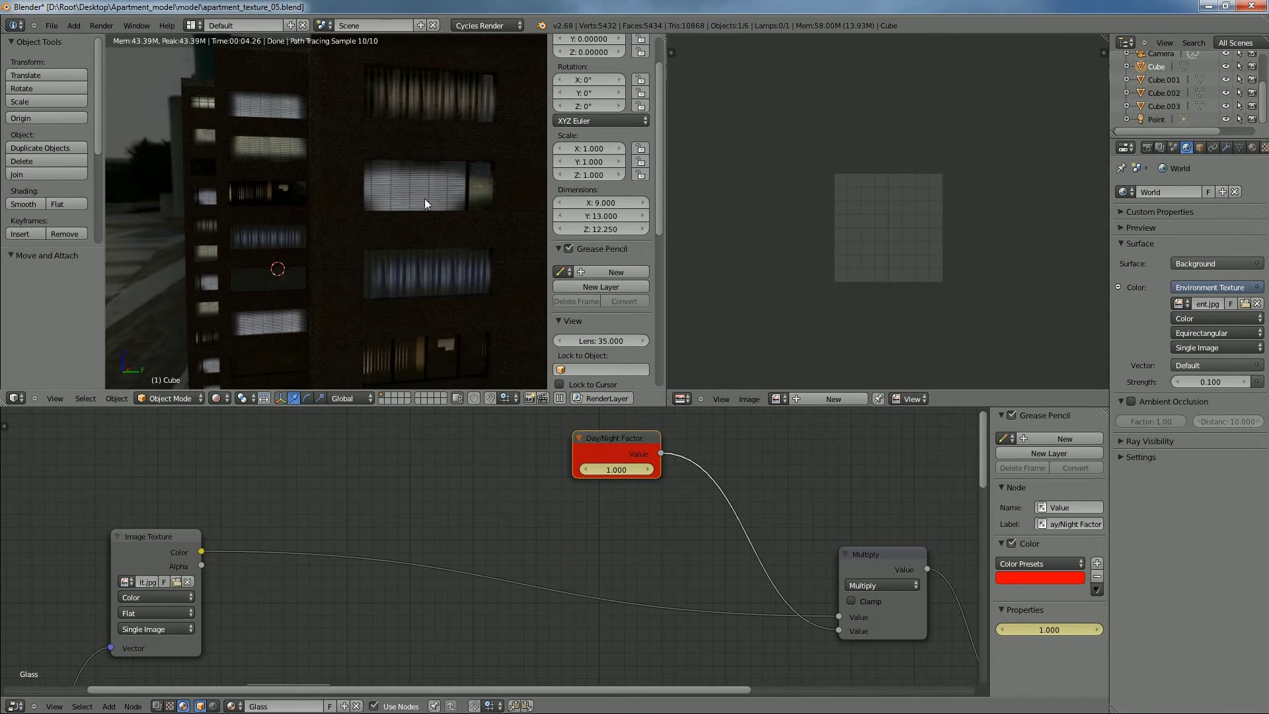
{"action": "scroll", "coordinate": [359, 292], "scroll_direction": "down", "scroll_amount": 4}
{"action": "scroll", "coordinate": [337, 292], "scroll_direction": "up", "scroll_amount": 3}
{"action": "scroll", "coordinate": [272, 341], "scroll_direction": "down", "scroll_amount": 4}
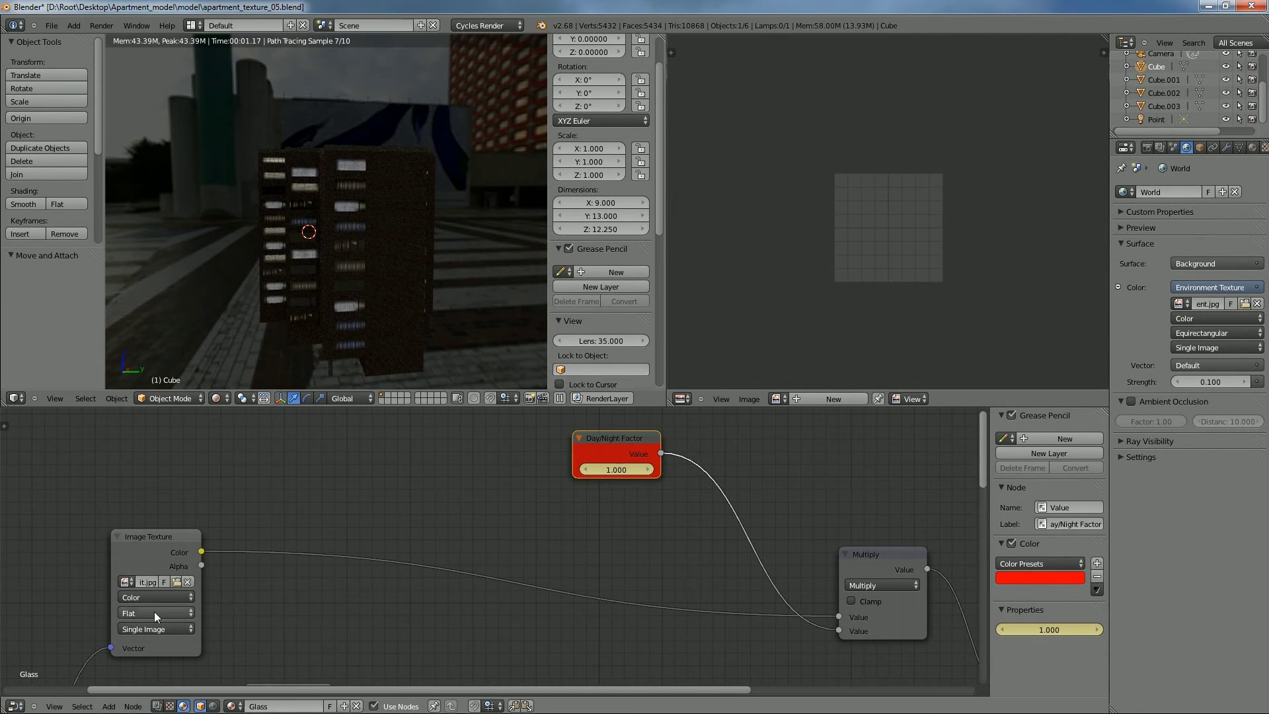
Select the Image Texture node holding the window emission map and examine its settings and connections
{"action": "middle_click_drag", "start_coordinate": [111, 624], "coordinate": [343, 497]}
{"action": "scroll", "coordinate": [394, 567], "scroll_direction": "down", "scroll_amount": 2}
{"action": "scroll", "coordinate": [396, 572], "scroll_direction": "down", "scroll_amount": 2}
{"action": "middle_click_drag", "start_coordinate": [447, 478], "coordinate": [423, 521]}
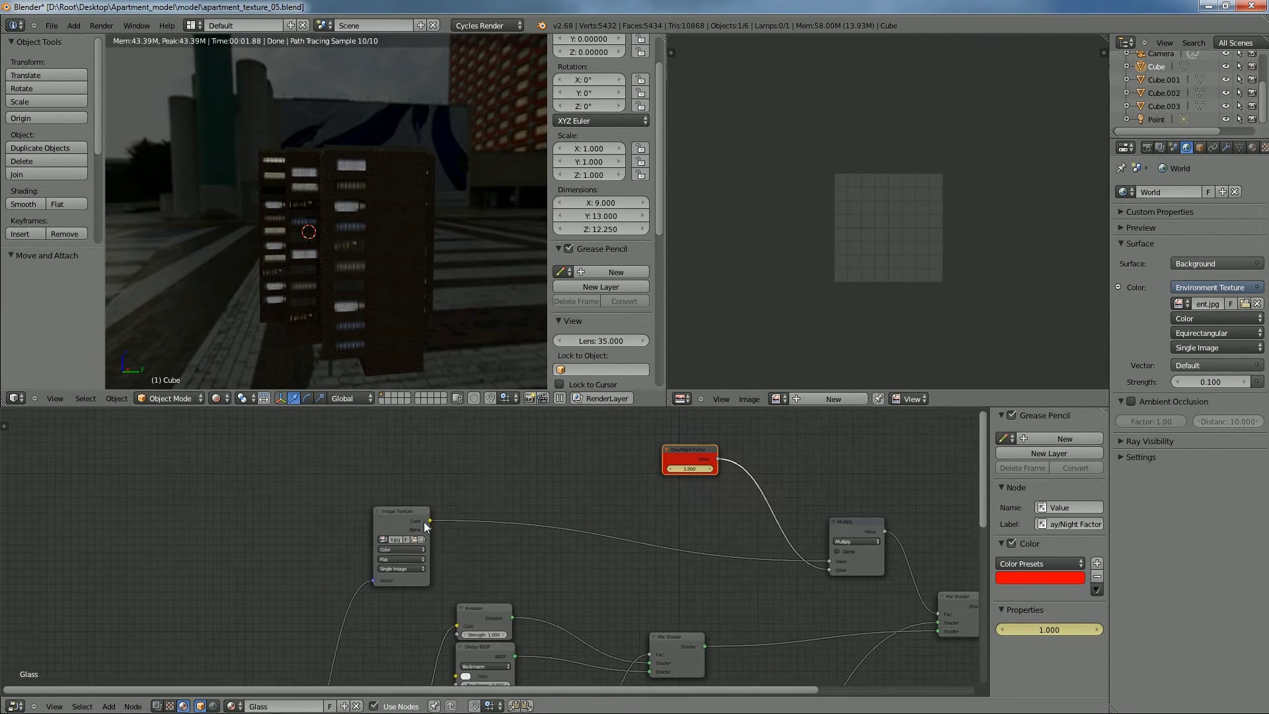
{"action": "left_click", "coordinate": [396, 512]}
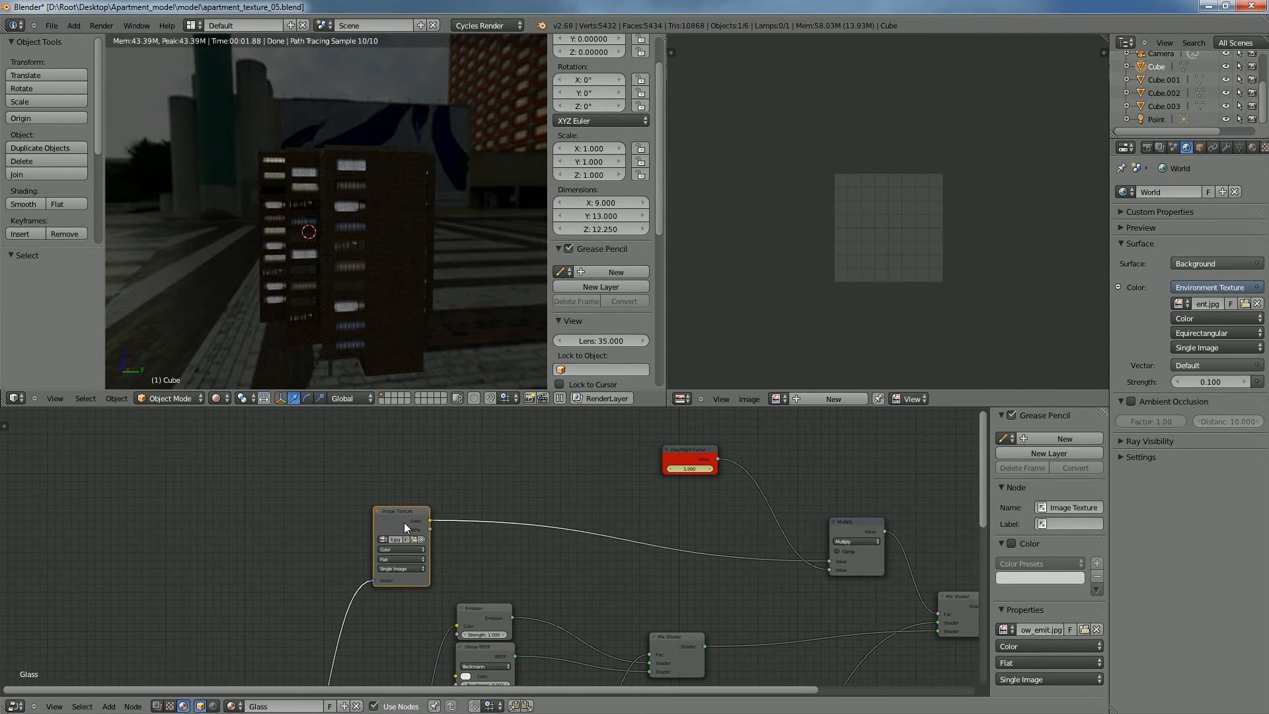
{"action": "scroll", "coordinate": [403, 523], "scroll_direction": "up", "scroll_amount": 4}
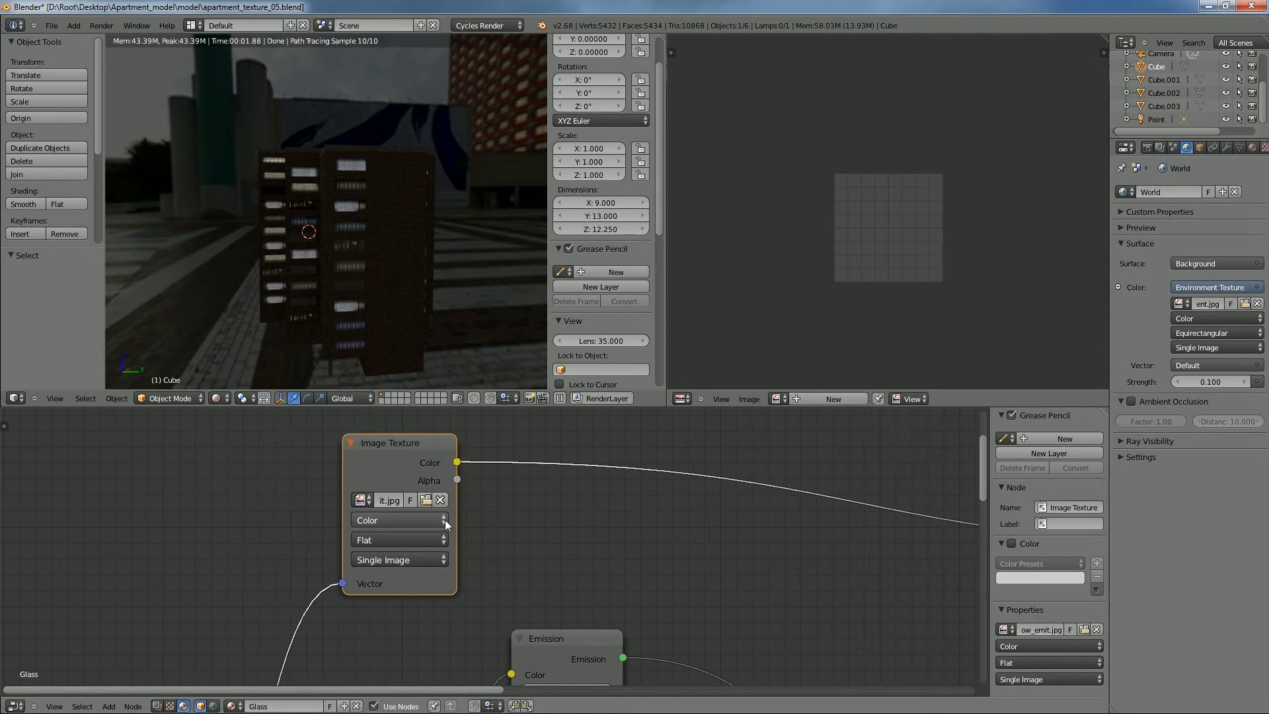
{"action": "scroll", "coordinate": [445, 520], "scroll_direction": "up", "scroll_amount": 2}
{"action": "left_click", "coordinate": [371, 570]}
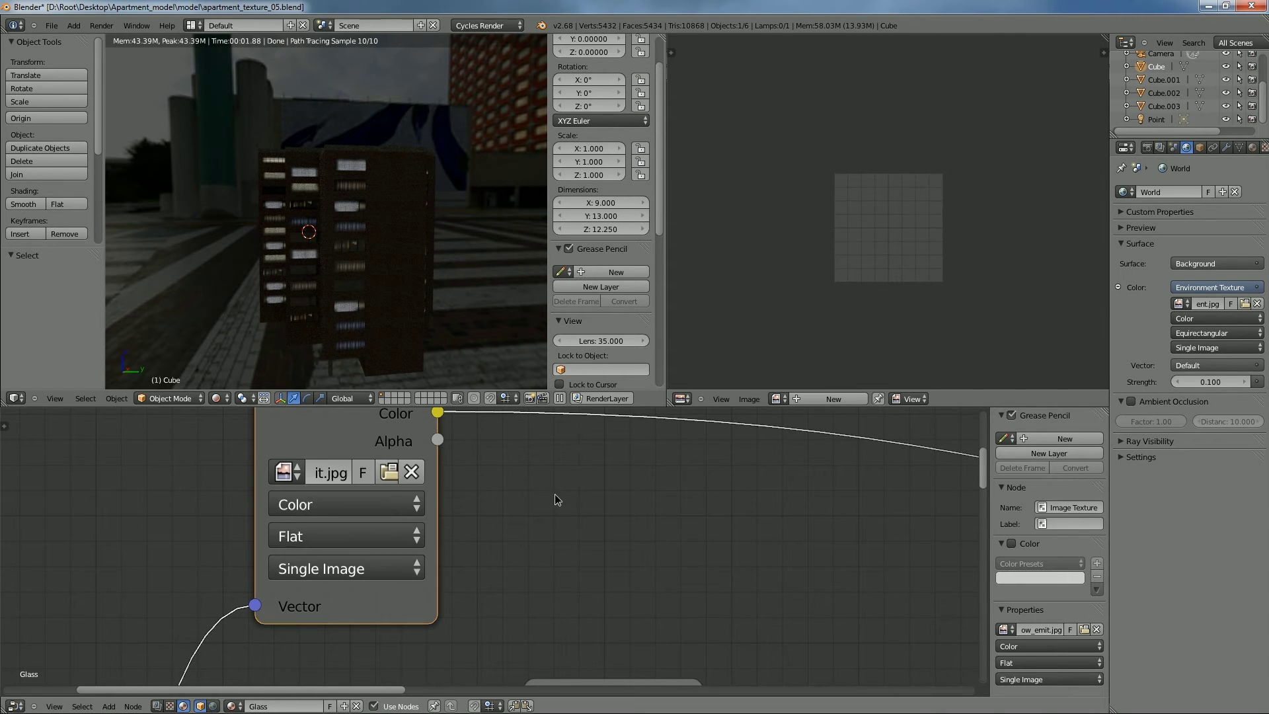
{"action": "scroll", "coordinate": [332, 520], "scroll_direction": "down", "scroll_amount": 2}
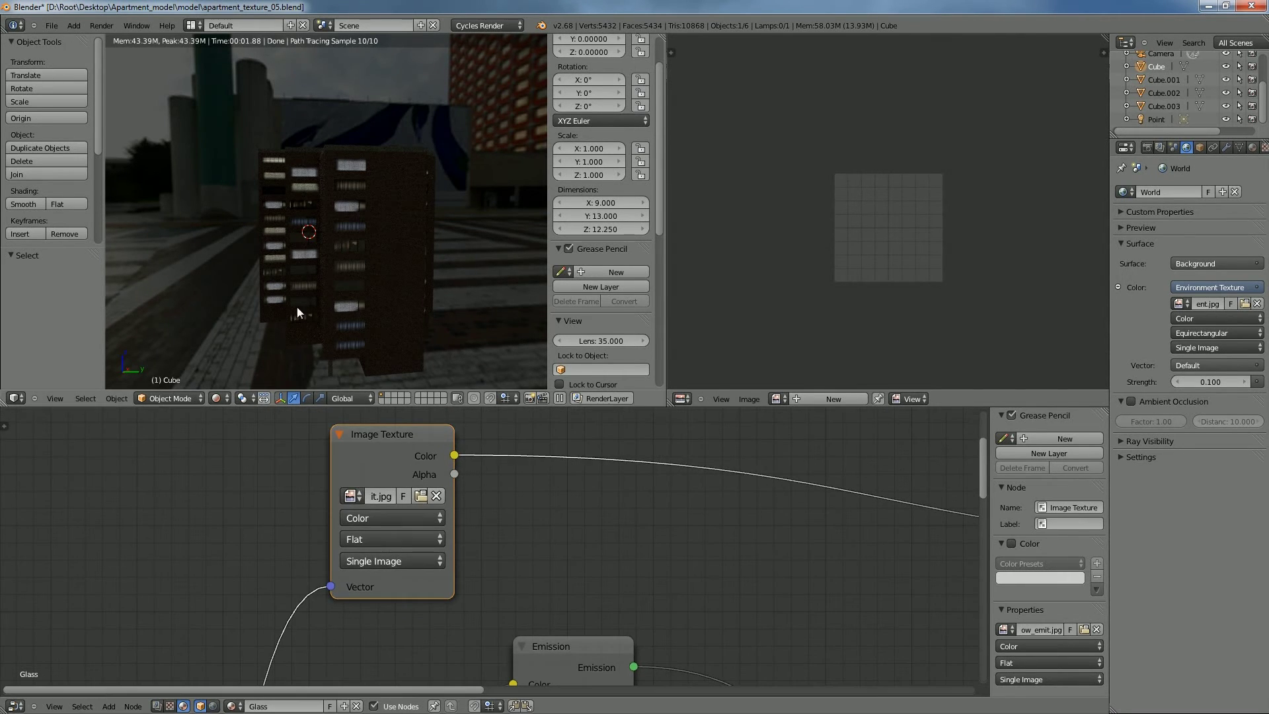
{"action": "scroll", "coordinate": [547, 501], "scroll_direction": "up", "scroll_amount": 2}
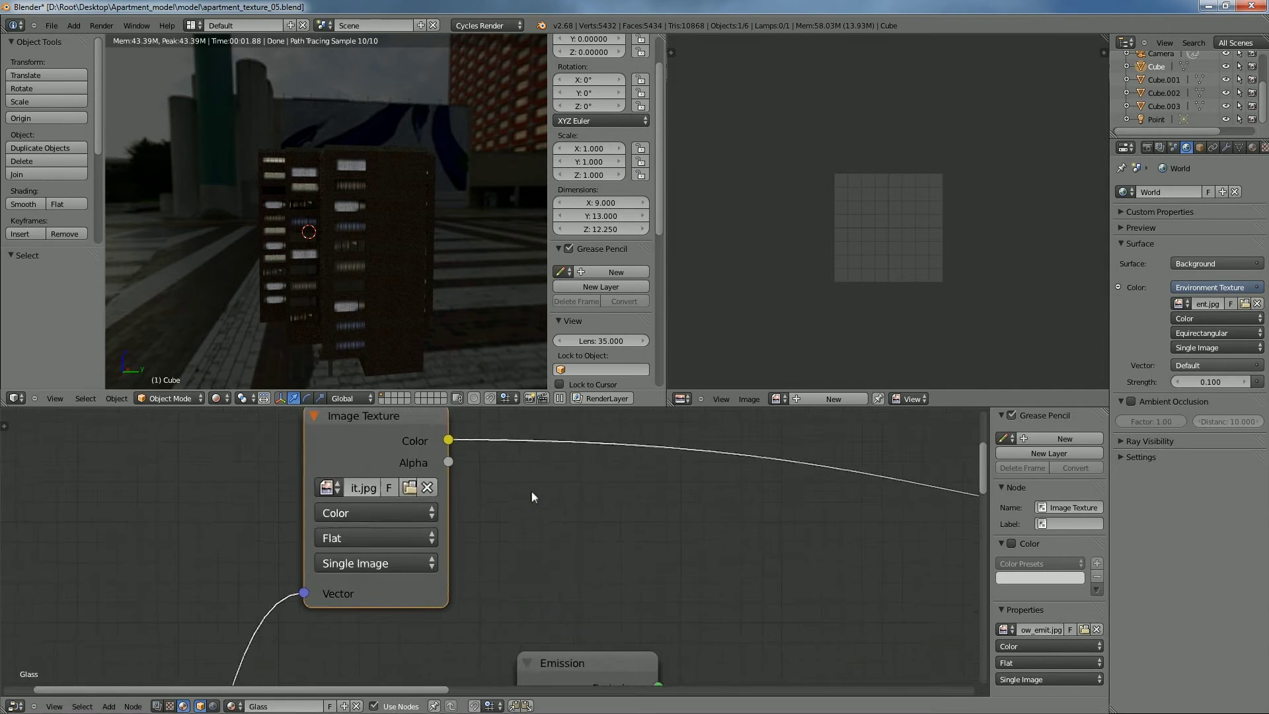
{"action": "scroll", "coordinate": [396, 284], "scroll_direction": "up", "scroll_amount": 3}
{"action": "scroll", "coordinate": [459, 535], "scroll_direction": "down", "scroll_amount": 3}
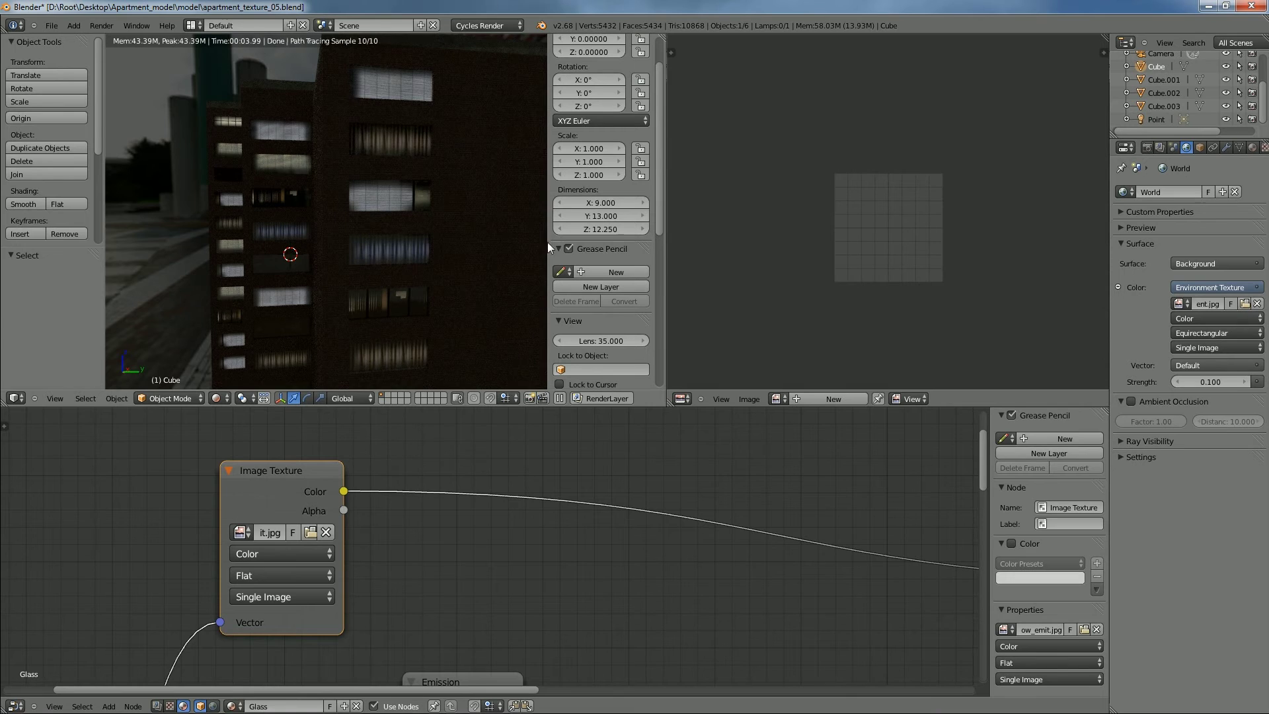
{"action": "scroll", "coordinate": [405, 628], "scroll_direction": "down", "scroll_amount": 2}
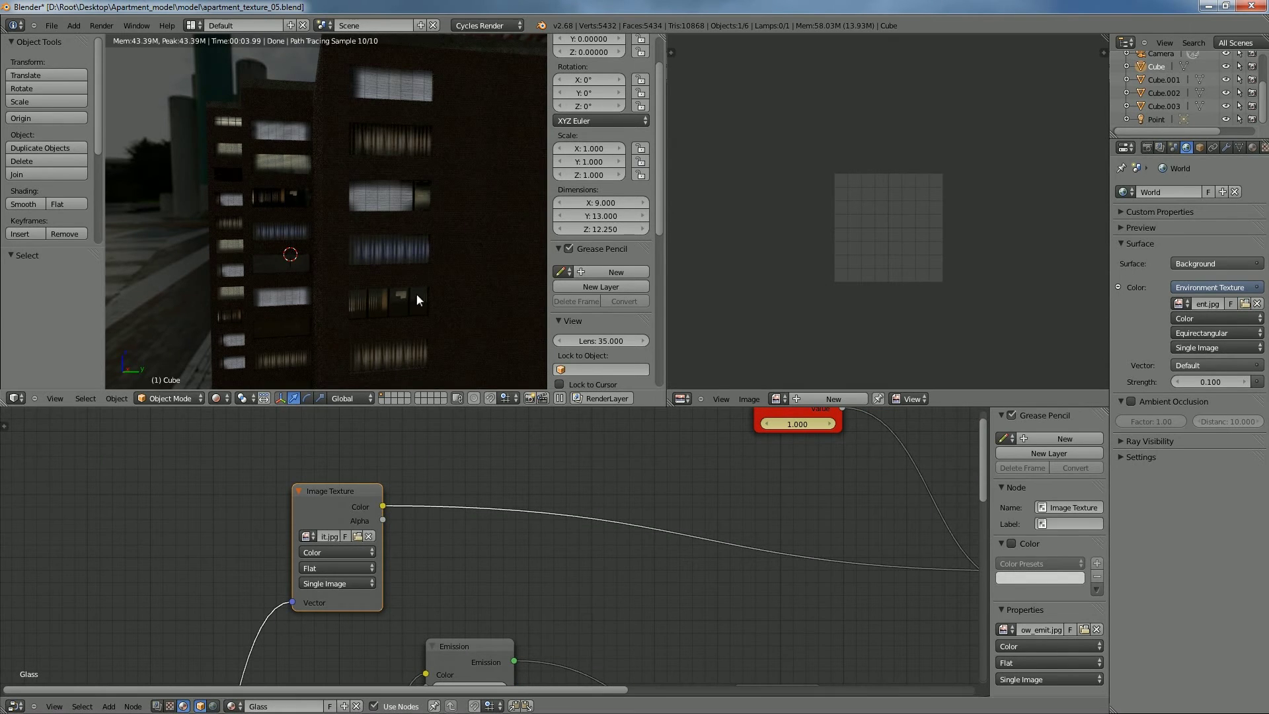
Examine the lit blinds and curtains up close and the whole building in the dark environment from several sides
{"action": "scroll", "coordinate": [416, 298], "scroll_direction": "up", "scroll_amount": 4}
{"action": "middle_click_drag", "start_coordinate": [434, 278], "coordinate": [447, 215], "text": "shift"}
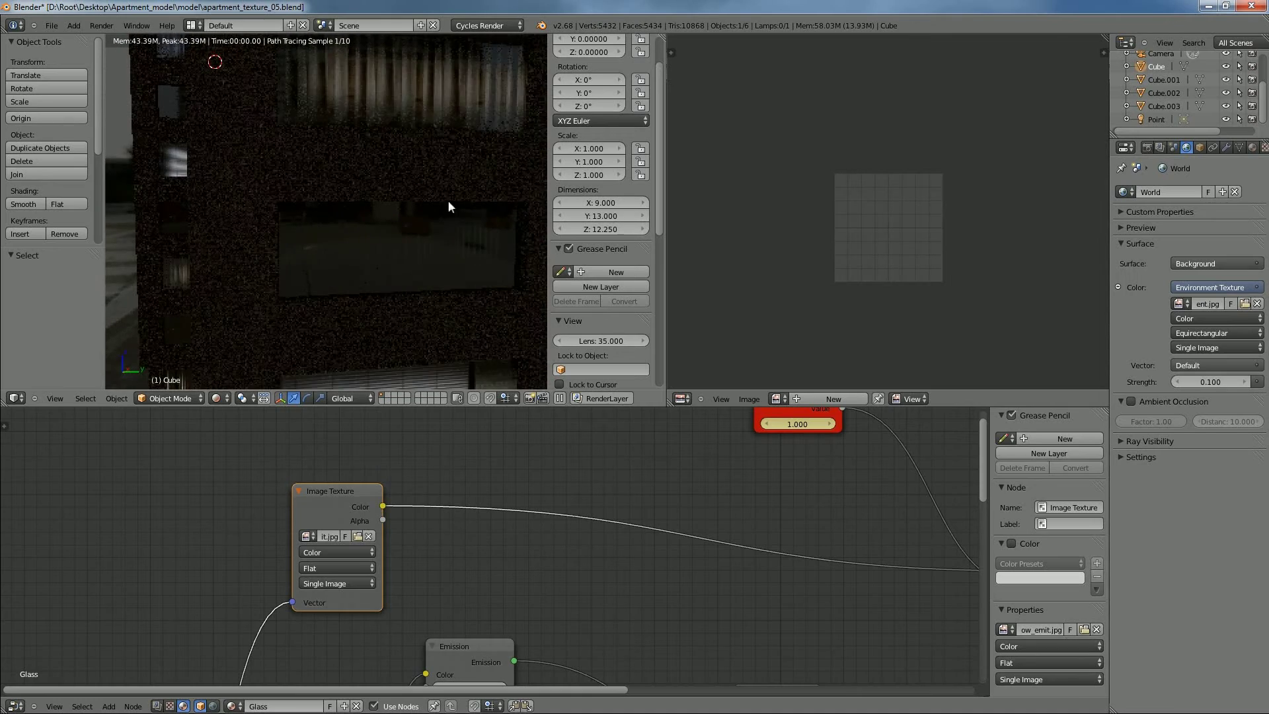
{"action": "middle_click_drag", "start_coordinate": [434, 158], "coordinate": [411, 293], "text": "shift"}
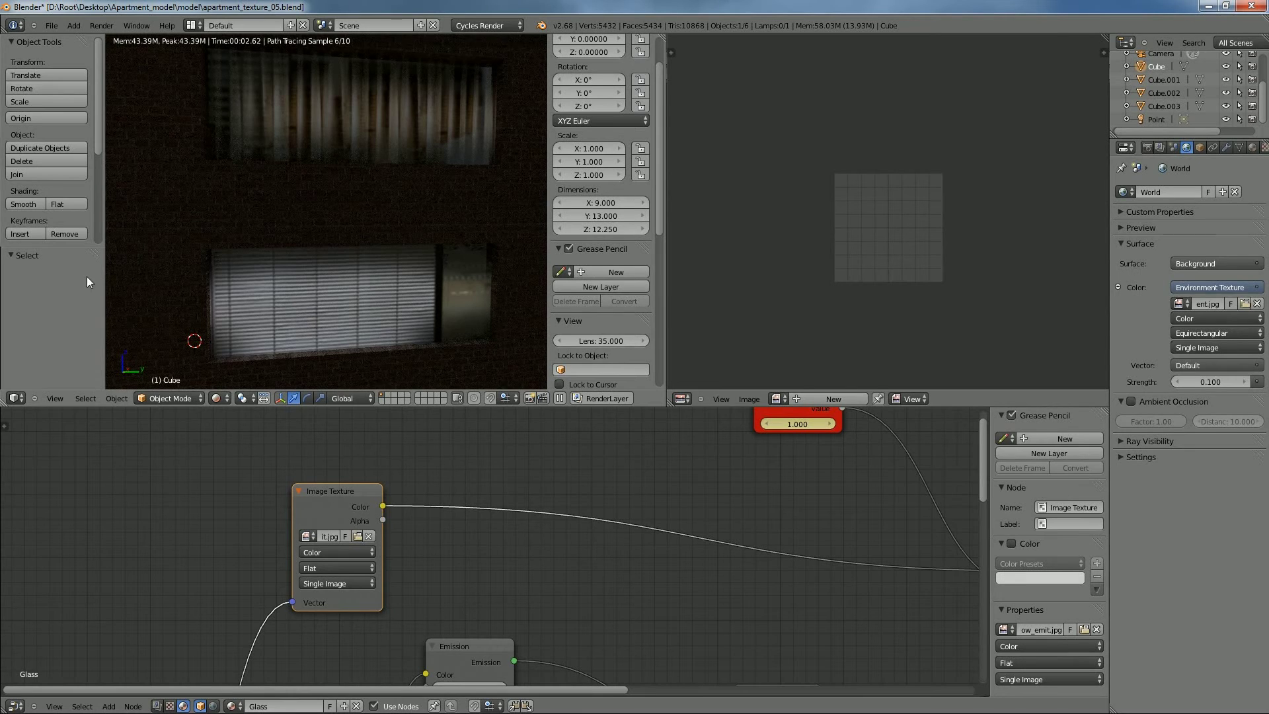
{"action": "scroll", "coordinate": [724, 428], "scroll_direction": "down", "scroll_amount": 1}
{"action": "scroll", "coordinate": [684, 442], "scroll_direction": "down", "scroll_amount": 2}
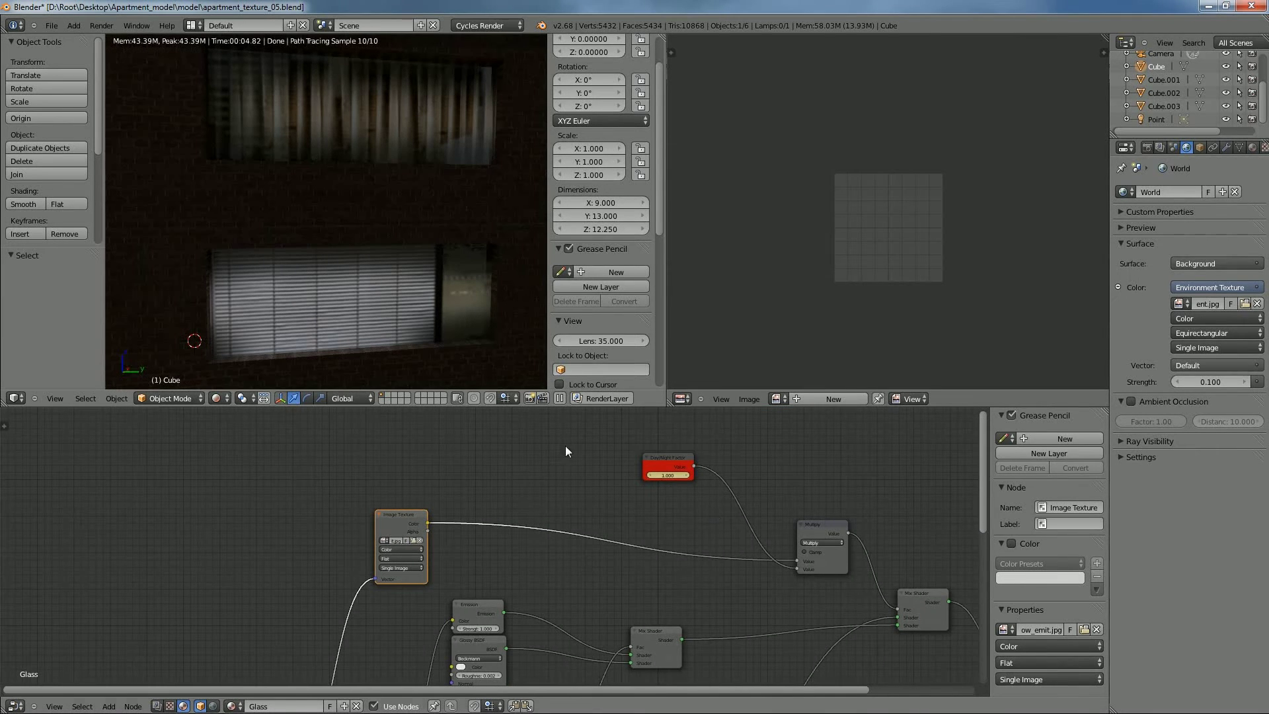
{"action": "scroll", "coordinate": [466, 351], "scroll_direction": "down", "scroll_amount": 5}
{"action": "middle_click_drag", "start_coordinate": [391, 284], "coordinate": [437, 289]}
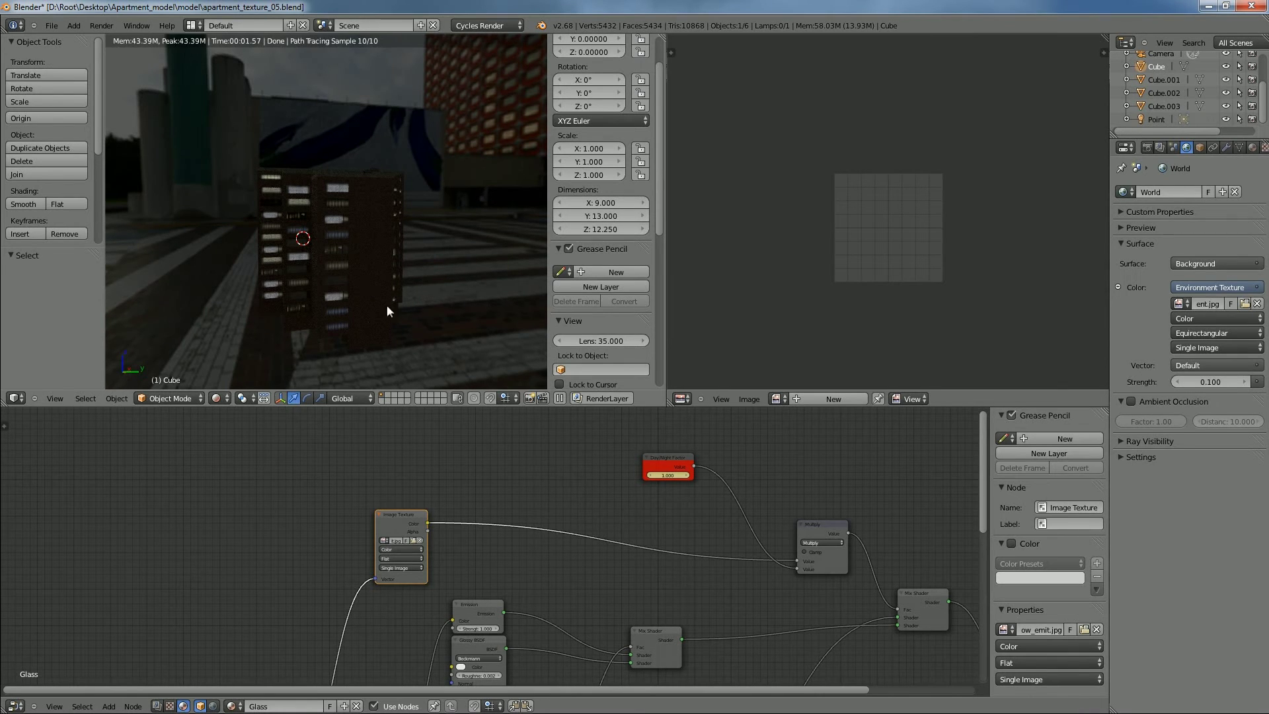
{"action": "middle_click_drag", "start_coordinate": [348, 269], "coordinate": [395, 293]}
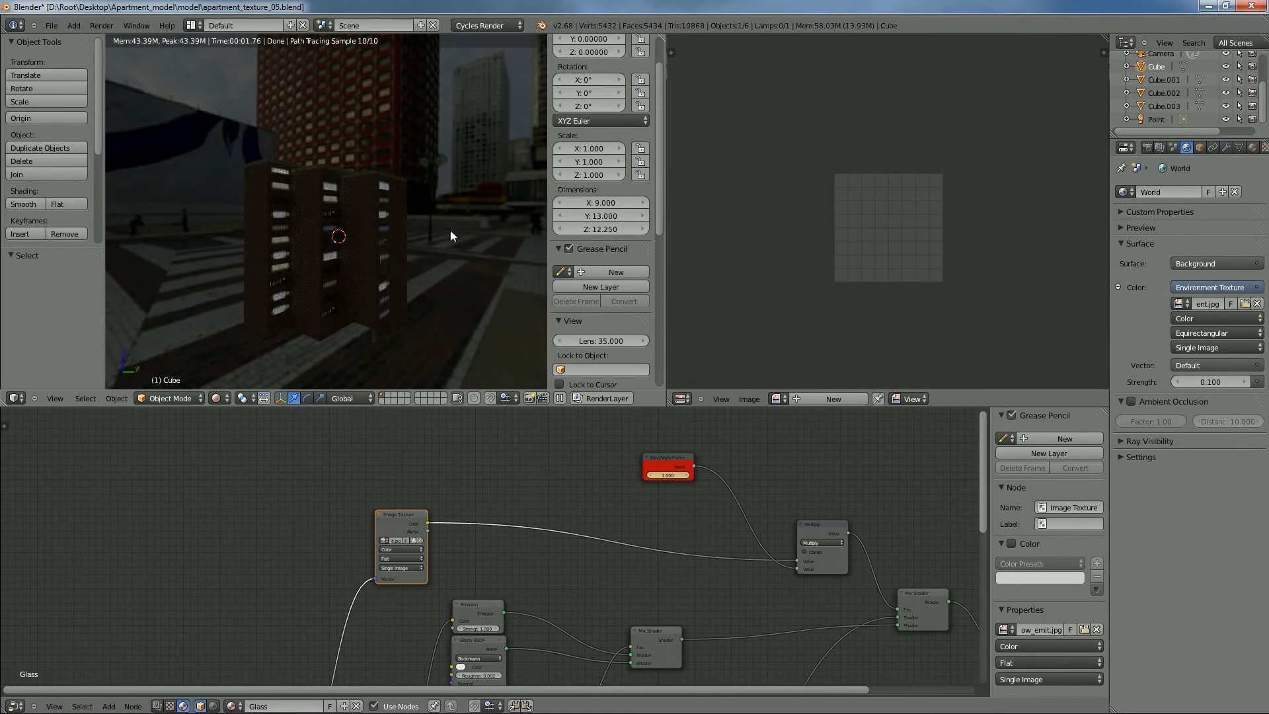
{"action": "middle_click_drag", "start_coordinate": [450, 231], "coordinate": [474, 215]}
{"action": "scroll", "coordinate": [474, 216], "scroll_direction": "up", "scroll_amount": 1}
{"action": "middle_click_drag", "start_coordinate": [361, 257], "coordinate": [358, 269], "text": "shift"}
{"action": "scroll", "coordinate": [377, 282], "scroll_direction": "up", "scroll_amount": 1}
{"action": "scroll", "coordinate": [381, 285], "scroll_direction": "up", "scroll_amount": 1}
{"action": "scroll", "coordinate": [381, 286], "scroll_direction": "down", "scroll_amount": 1}
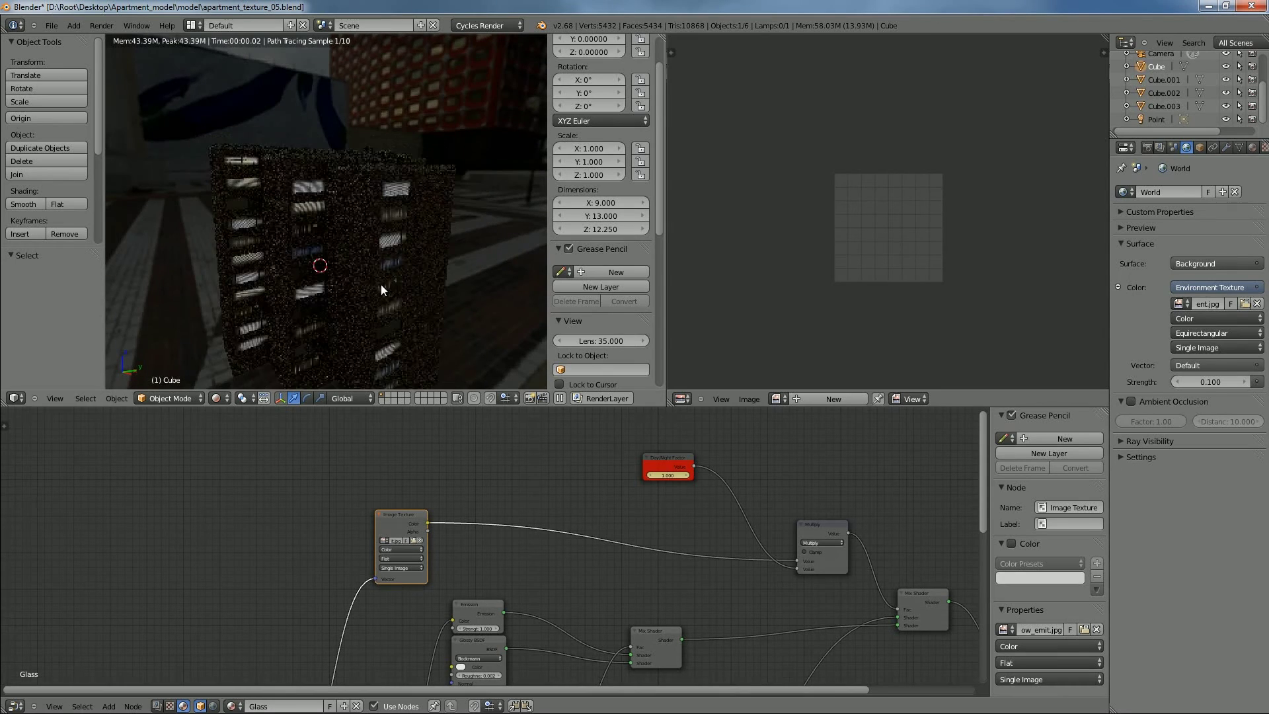
Set the Day/Night Factor to 0.2
{"action": "scroll", "coordinate": [381, 285], "scroll_direction": "down", "scroll_amount": 1}
{"action": "double_click", "coordinate": [673, 477]}
{"action": "type", "text": "0.2"}
{"action": "key", "text": "Return"}
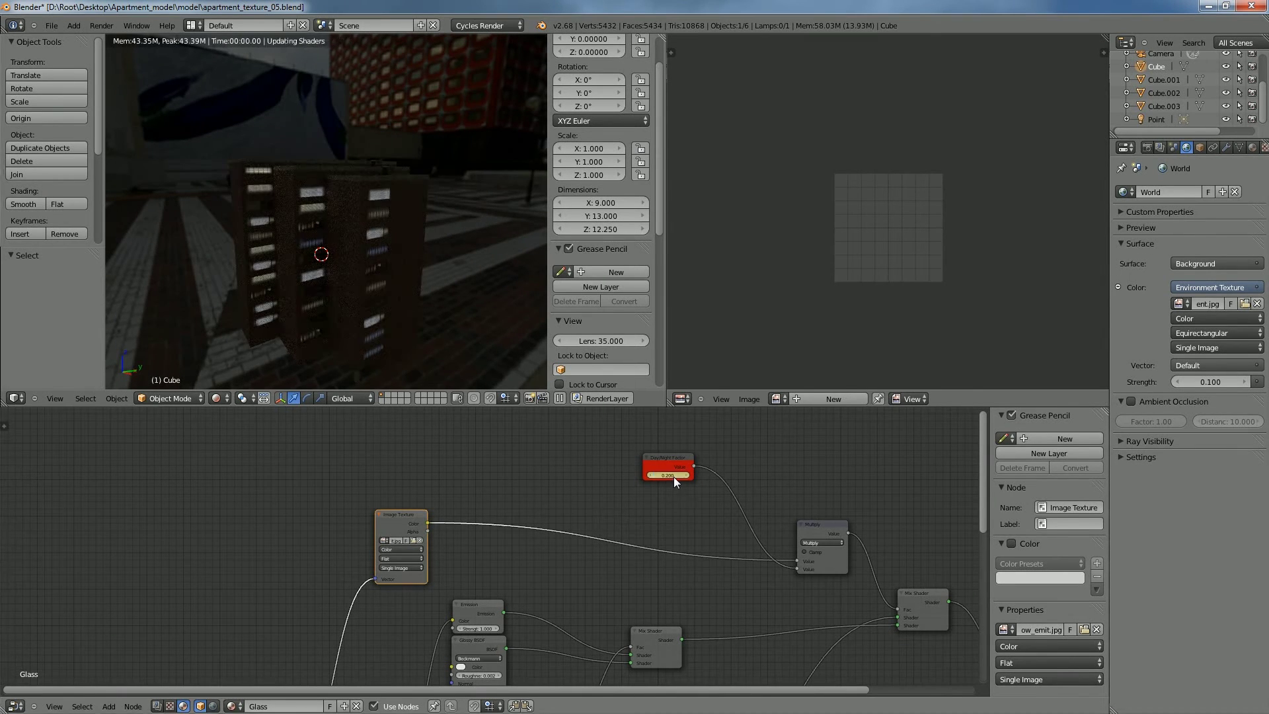
Set the World background strength to 1 for daytime lighting
{"action": "left_click", "coordinate": [1234, 380]}
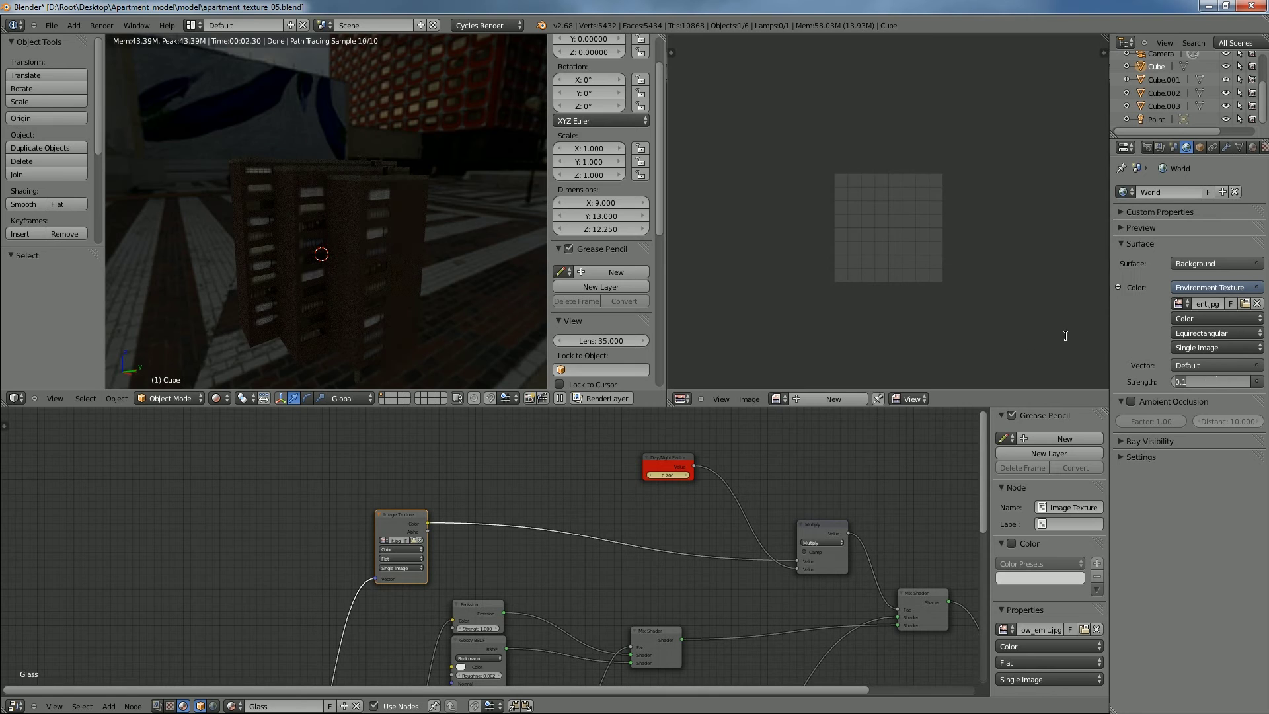
{"action": "type", "text": "1"}
{"action": "key", "text": "Return"}
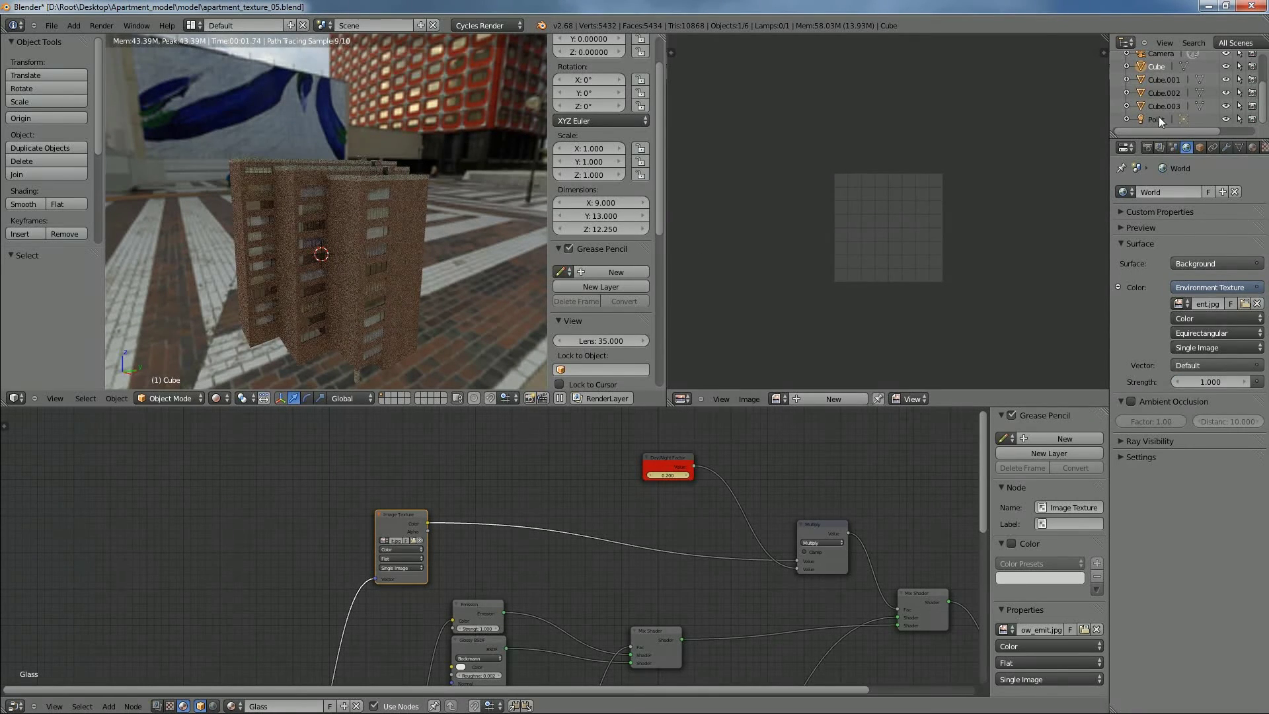
Change the Point lamp to a Sun, try an emission strength of 2, and set it to 3
{"action": "left_click", "coordinate": [1159, 119]}
{"action": "left_click", "coordinate": [1227, 148]}
{"action": "left_click", "coordinate": [1159, 264]}
{"action": "left_click", "coordinate": [1221, 377]}
{"action": "type", "text": "2"}
{"action": "key", "text": "Return"}
{"action": "left_click", "coordinate": [1229, 378]}
{"action": "type", "text": "3"}
{"action": "key", "text": "Return"}
Examine the sunlit building's bricks and windows from all sides
{"action": "middle_click_drag", "start_coordinate": [382, 244], "coordinate": [409, 280]}
{"action": "middle_click_drag", "start_coordinate": [478, 300], "coordinate": [443, 296]}
{"action": "scroll", "coordinate": [443, 297], "scroll_direction": "up", "scroll_amount": 4}
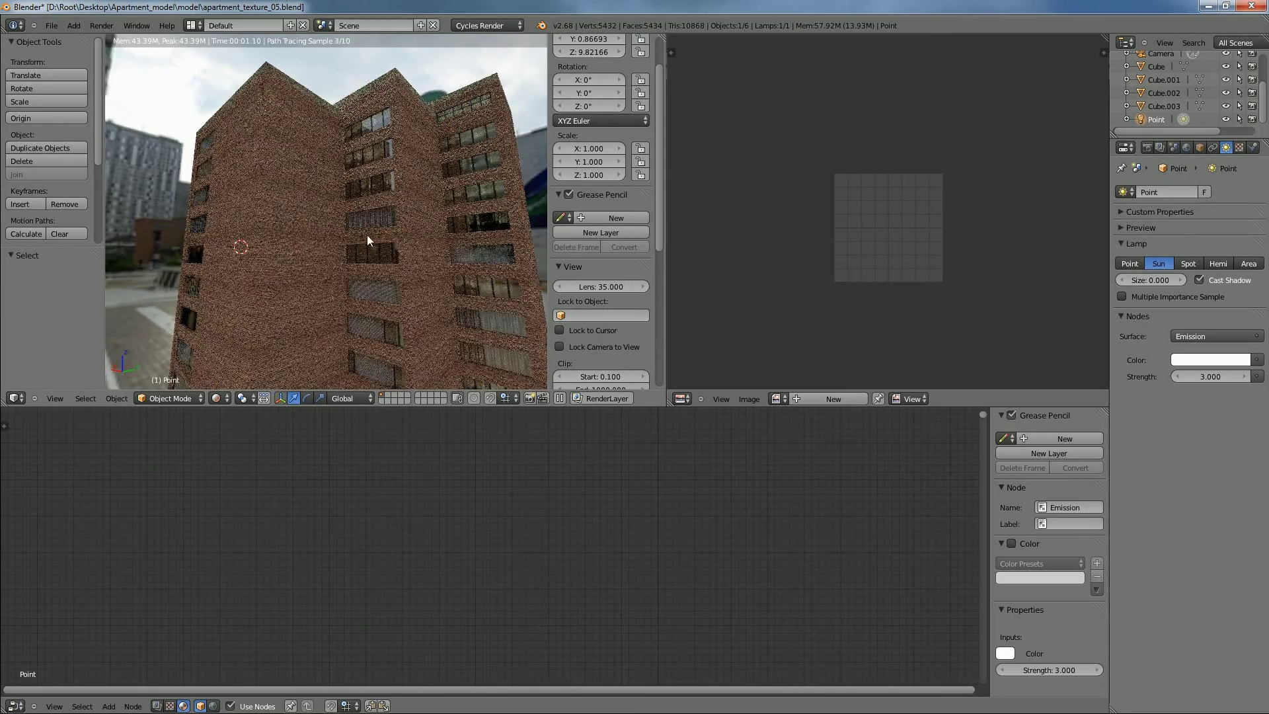
{"action": "middle_click_drag", "start_coordinate": [318, 213], "coordinate": [256, 243]}
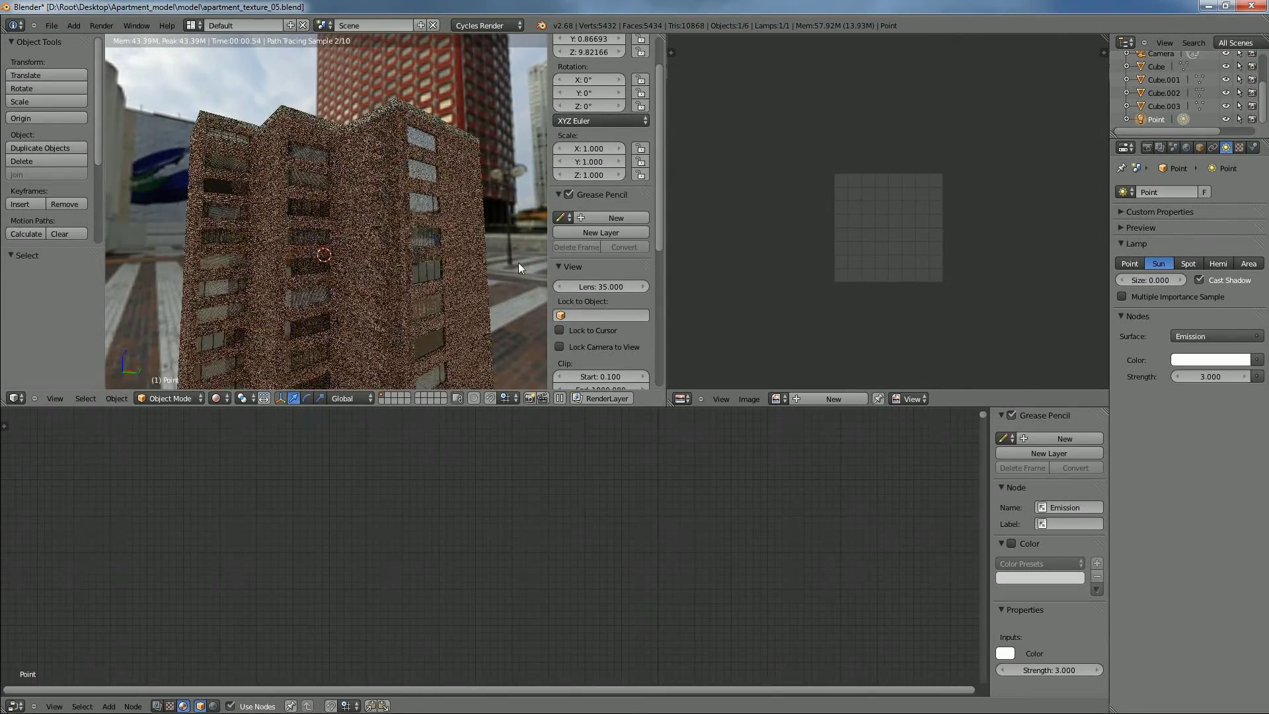
{"action": "middle_click_drag", "start_coordinate": [391, 289], "coordinate": [407, 248]}
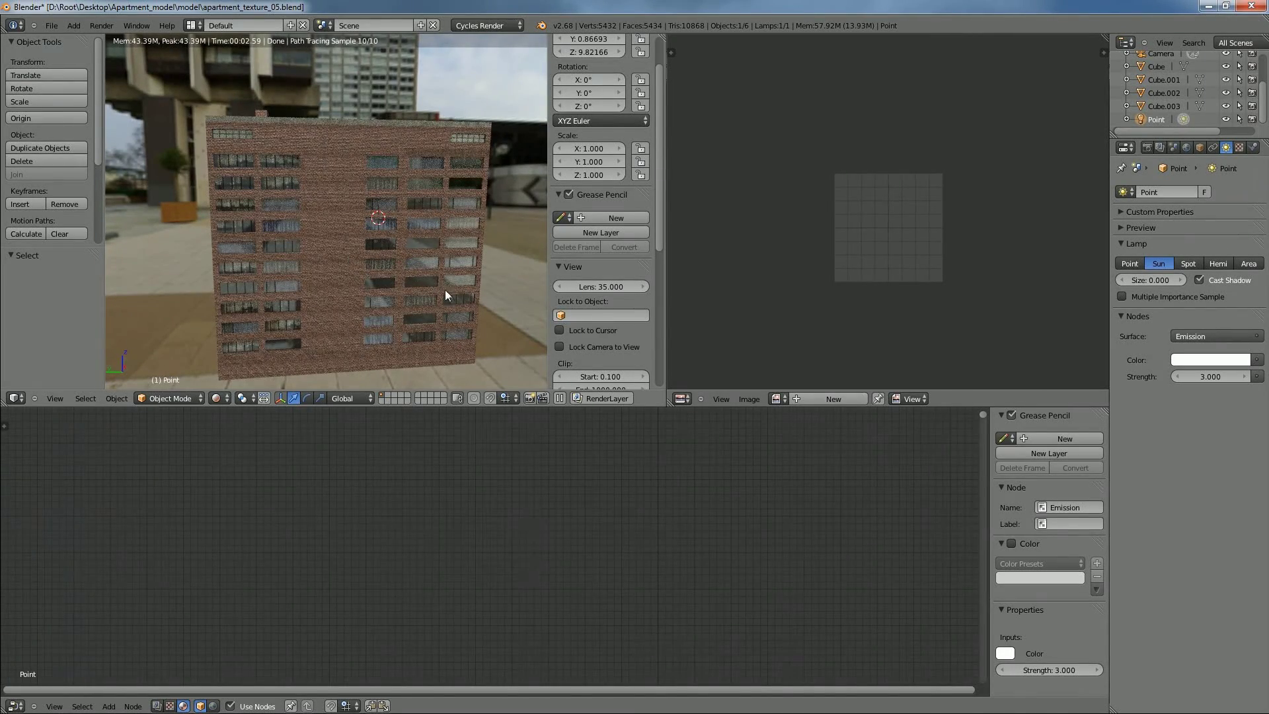
{"action": "scroll", "coordinate": [480, 328], "scroll_direction": "down", "scroll_amount": 3}
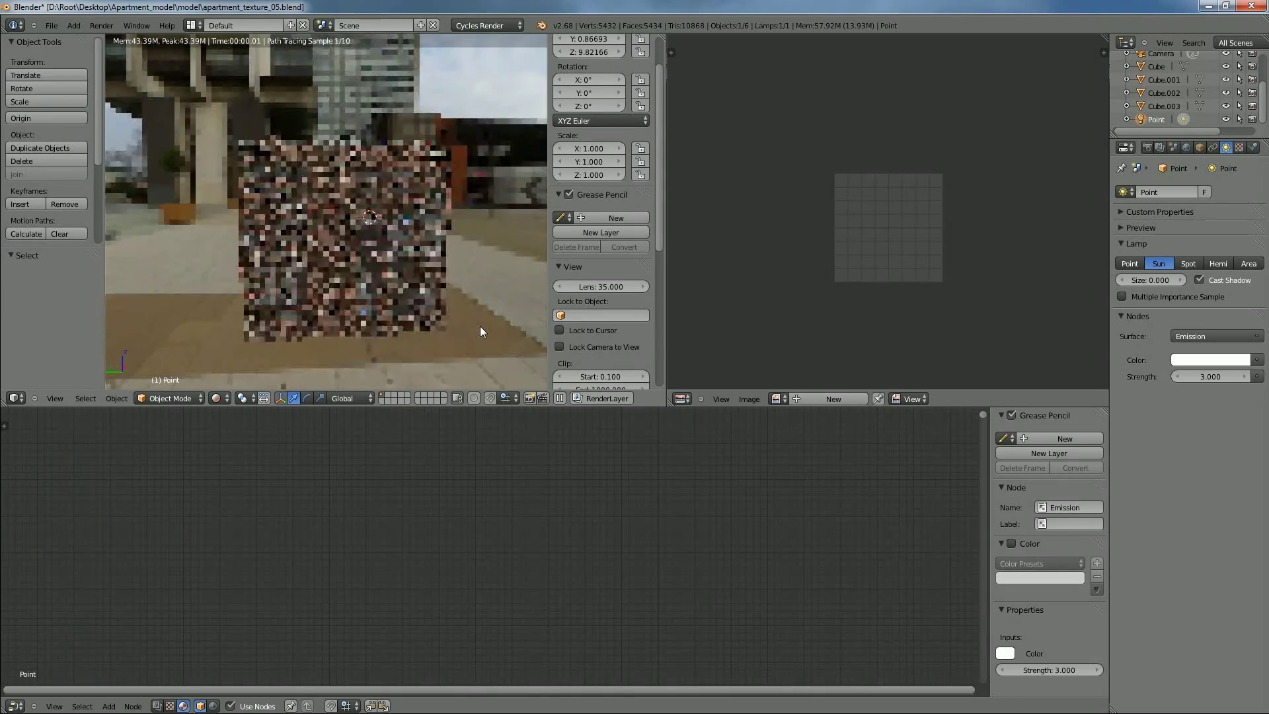
{"action": "scroll", "coordinate": [480, 328], "scroll_direction": "up", "scroll_amount": 3}
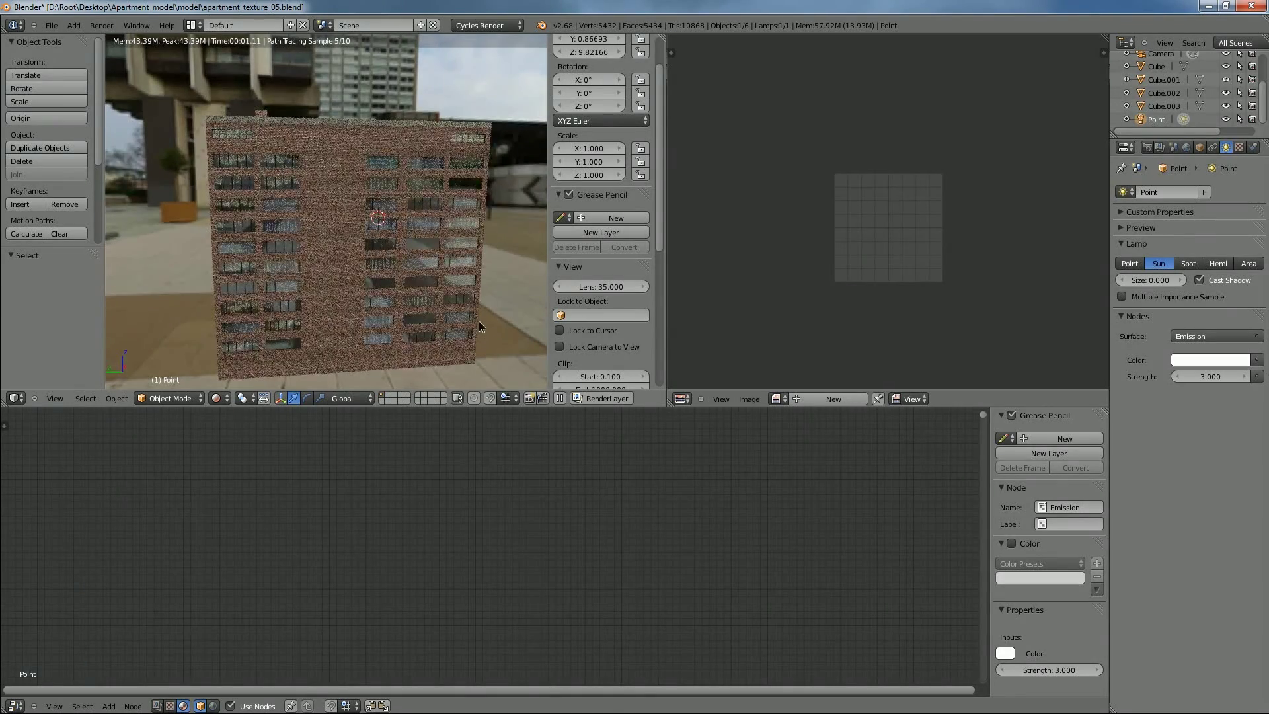
{"action": "middle_click_drag", "start_coordinate": [480, 326], "coordinate": [482, 321], "text": "shift"}
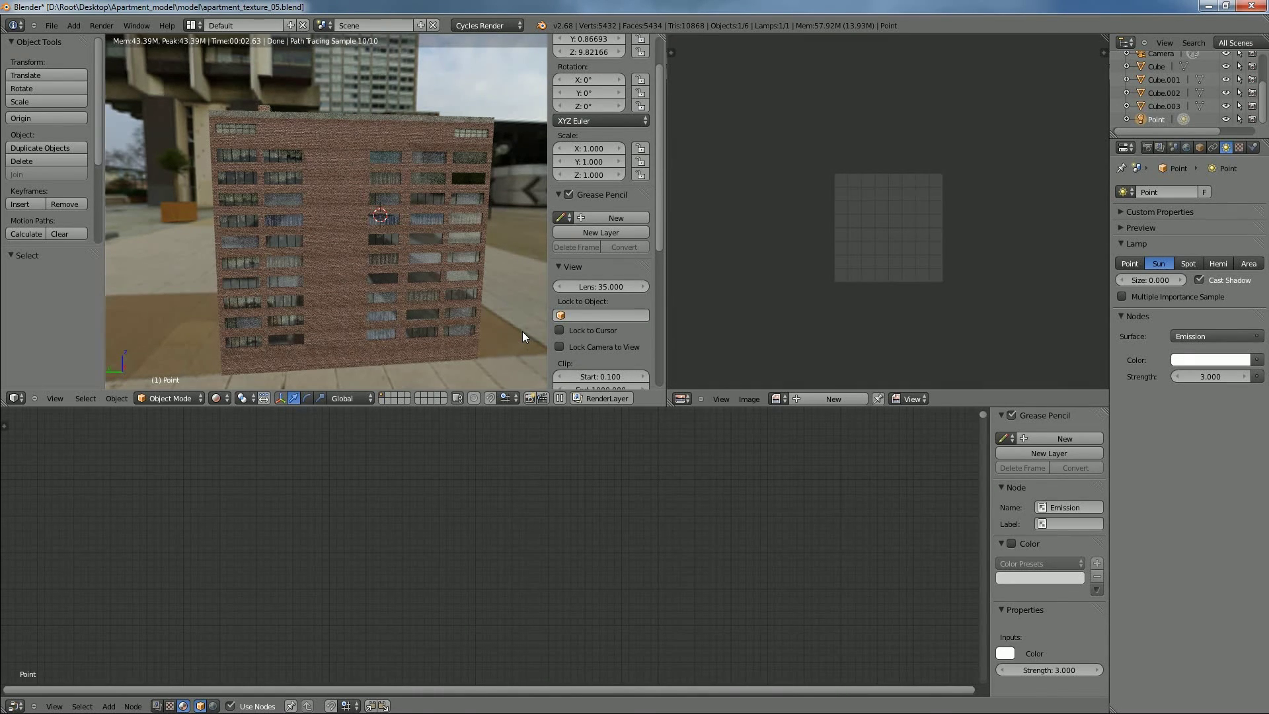
{"action": "middle_click_drag", "start_coordinate": [514, 338], "coordinate": [347, 236]}
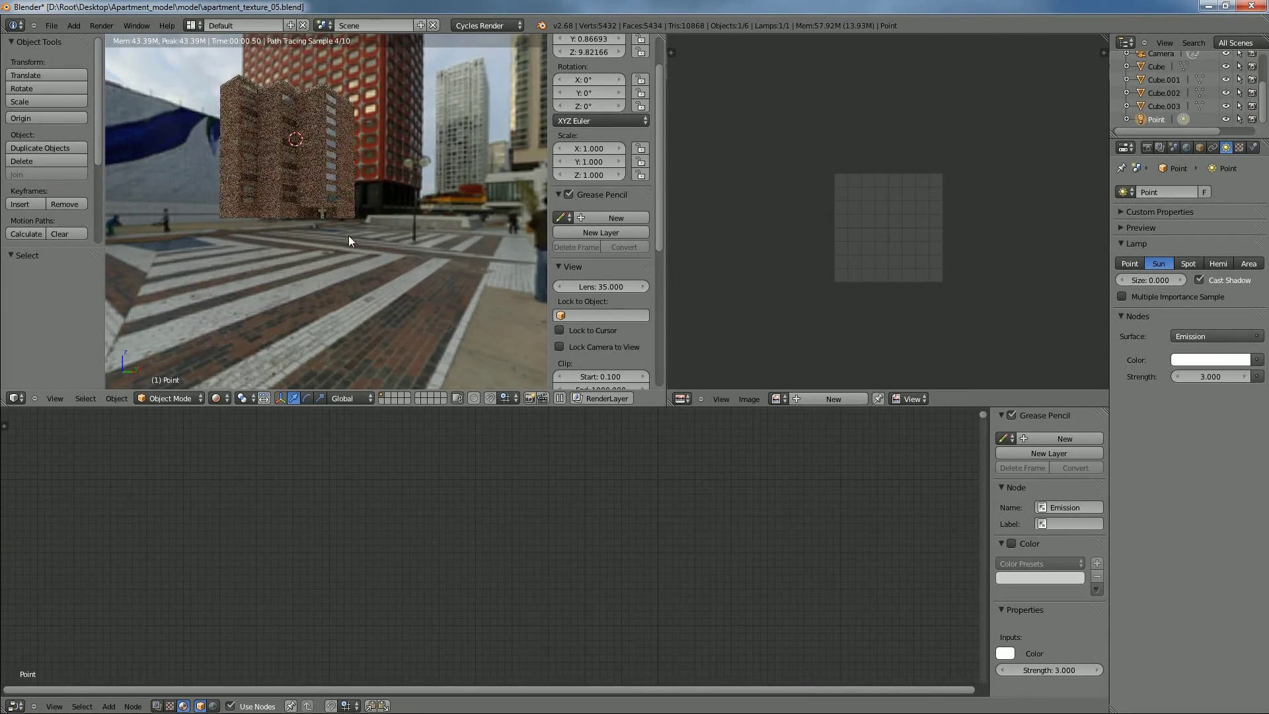
{"action": "middle_click_drag", "start_coordinate": [343, 191], "coordinate": [363, 213]}
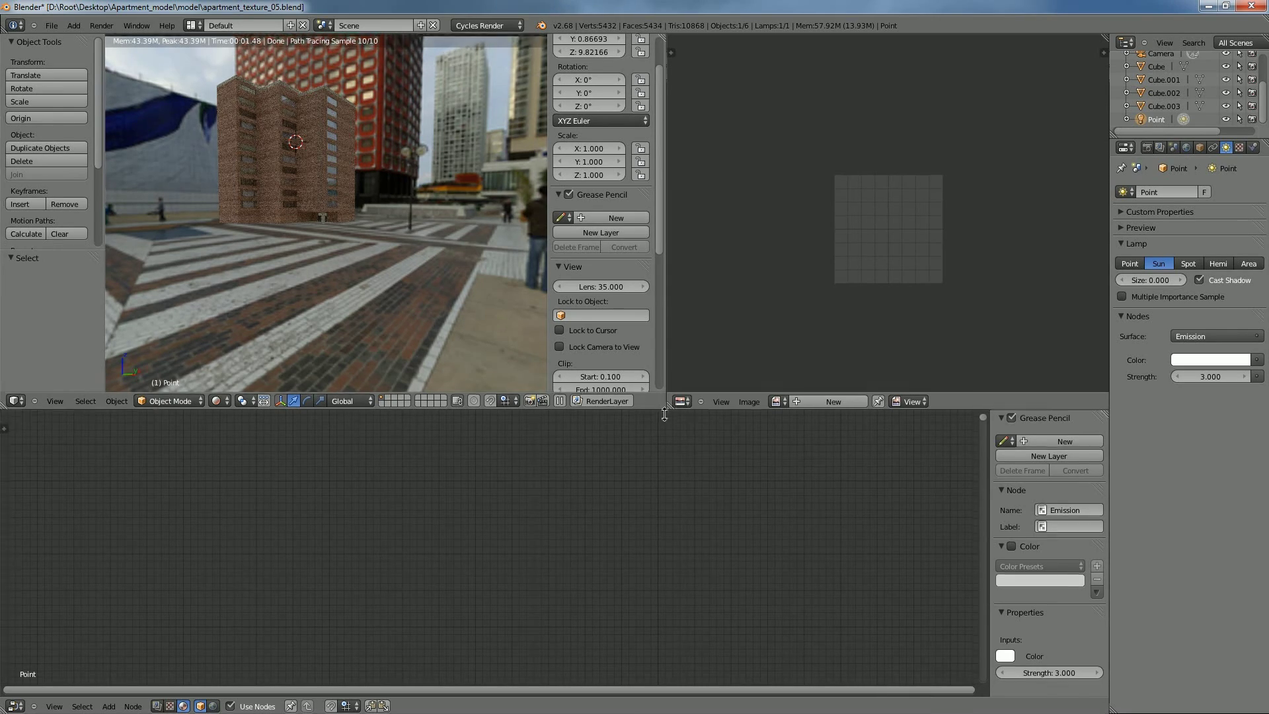
Enlarge the 3D viewport by shrinking the node editor and the image editor
{"action": "left_click_drag", "start_coordinate": [663, 406], "coordinate": [663, 572]}
{"action": "left_click_drag", "start_coordinate": [666, 529], "coordinate": [876, 539]}
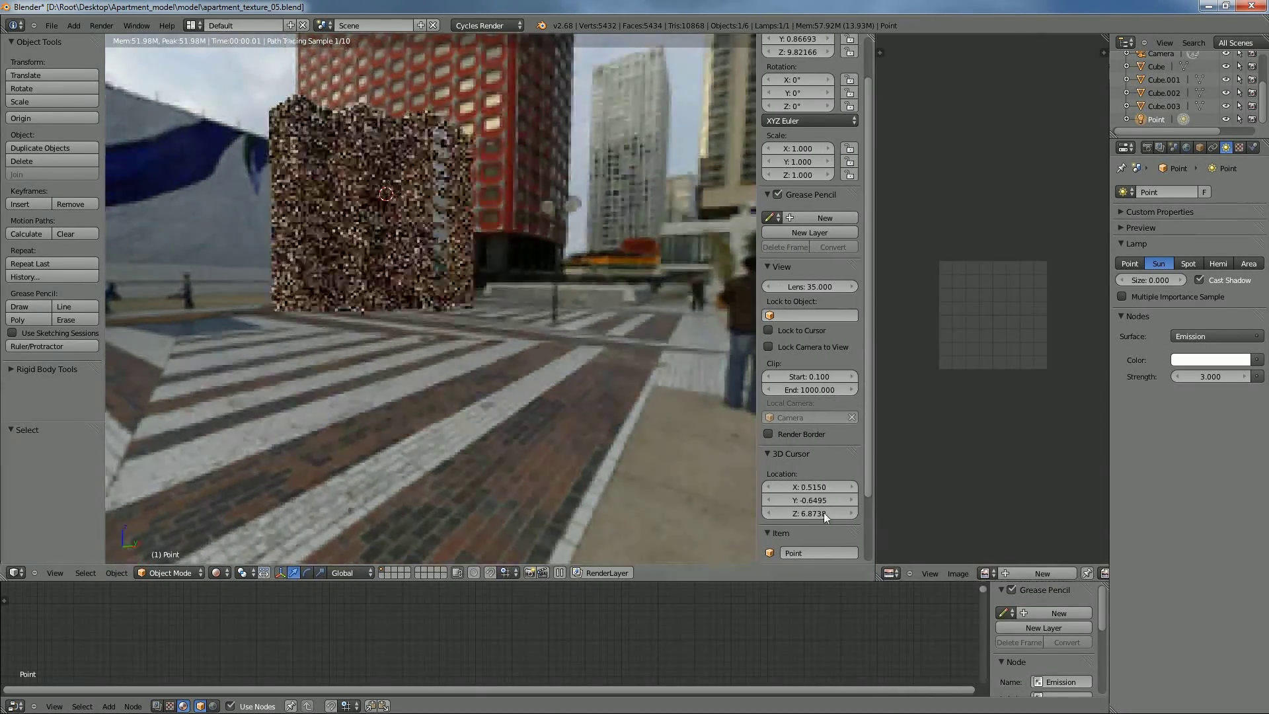
{"action": "scroll", "coordinate": [510, 349], "scroll_direction": "up", "scroll_amount": 5}
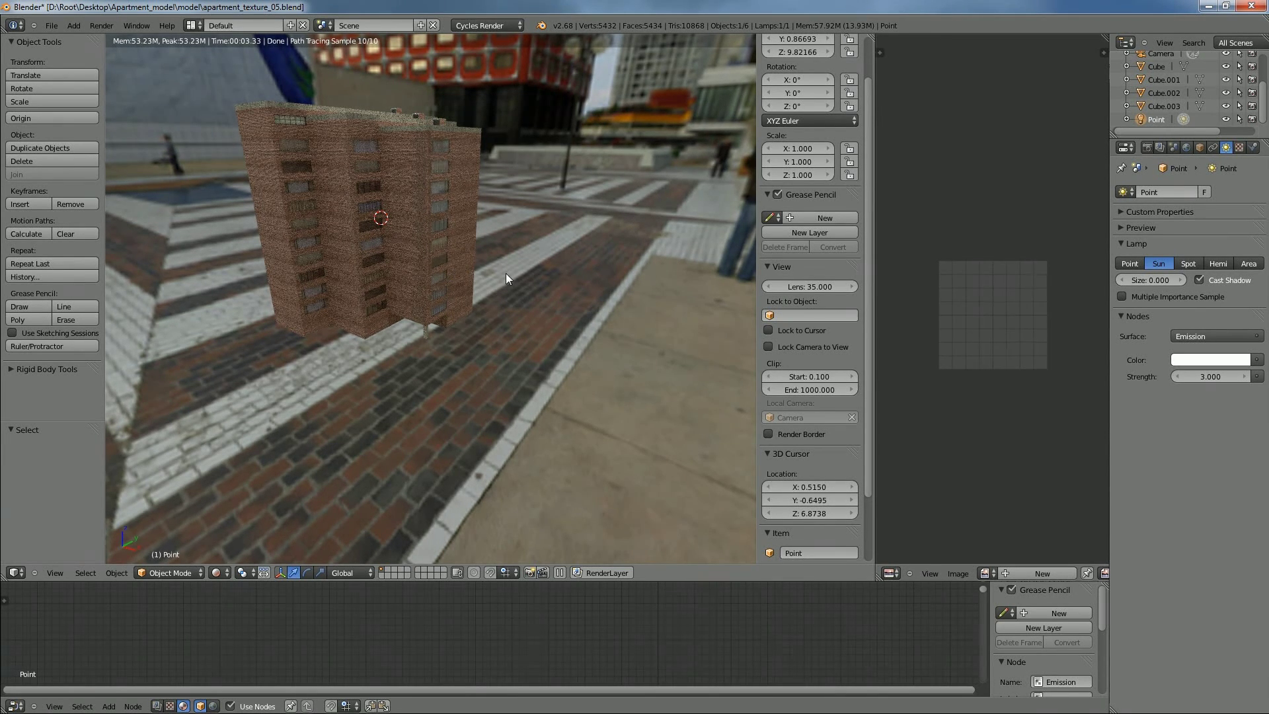
Review the finished daytime building in the enlarged viewport from the front, back and above
{"action": "middle_click_drag", "start_coordinate": [567, 306], "coordinate": [539, 274]}
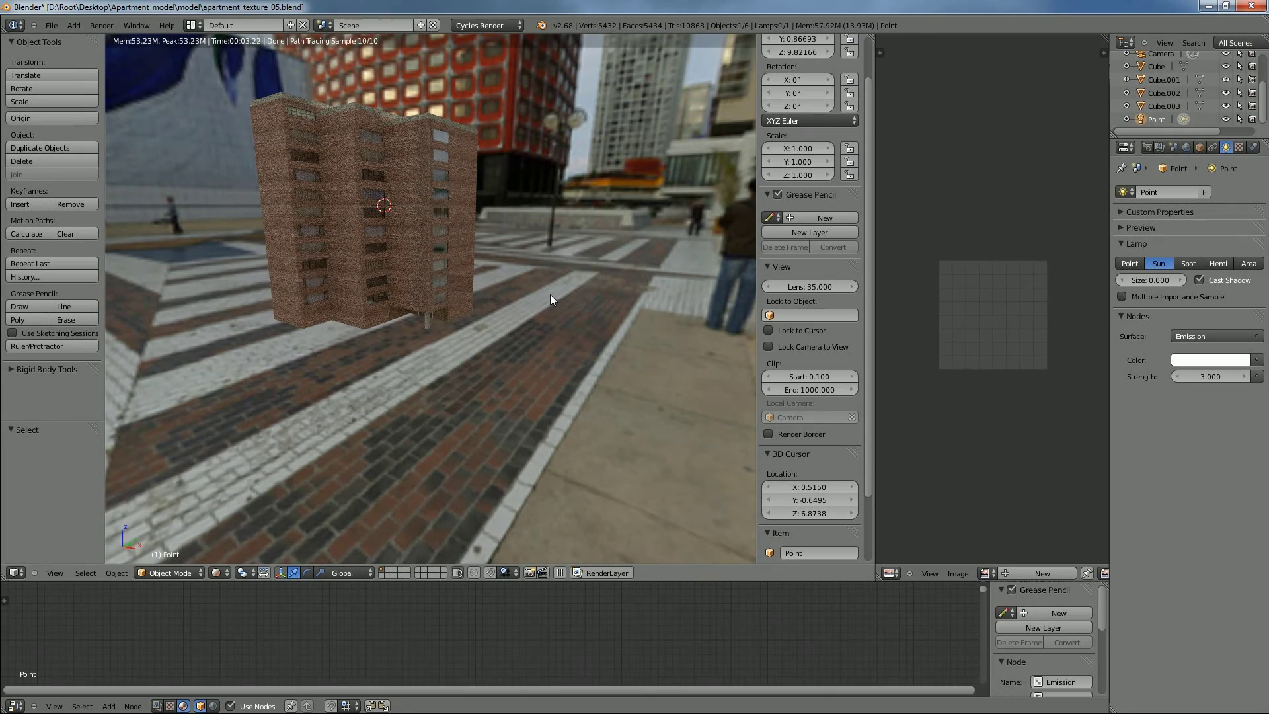
{"action": "middle_click_drag", "start_coordinate": [543, 266], "coordinate": [517, 215]}
{"action": "middle_click_drag", "start_coordinate": [354, 258], "coordinate": [451, 294]}
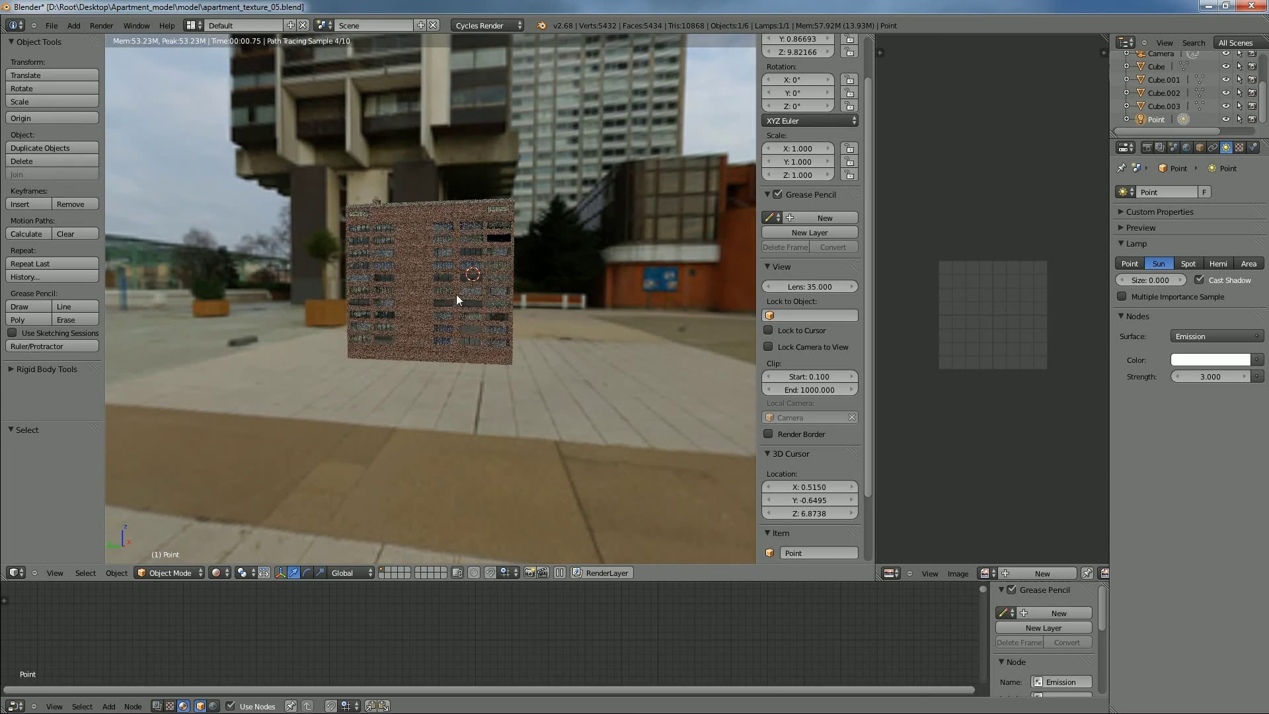
{"action": "middle_click_drag", "start_coordinate": [368, 277], "coordinate": [479, 288]}
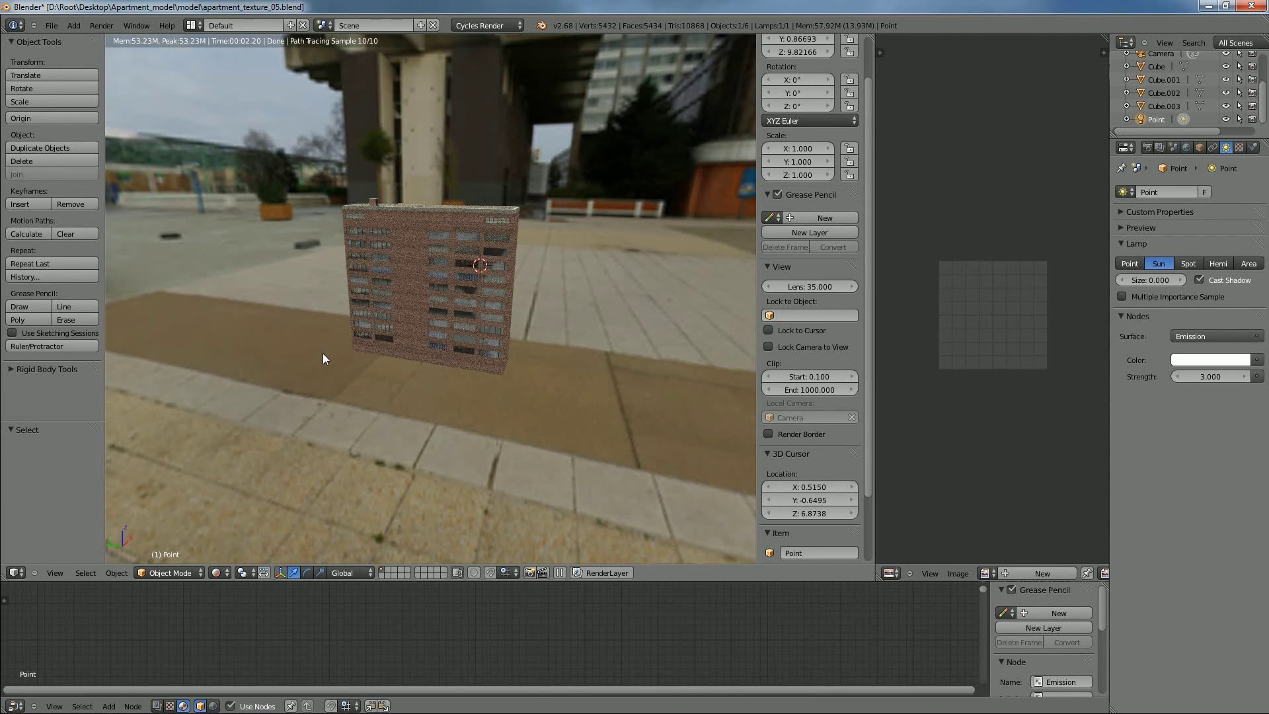
{"action": "scroll", "coordinate": [515, 336], "scroll_direction": "up", "scroll_amount": 3}
{"action": "middle_click_drag", "start_coordinate": [582, 339], "coordinate": [552, 319]}
{"action": "mouse_move", "coordinate": [482, 290]}
{"action": "middle_mouse_down"}
{"action": "mouse_move", "coordinate": [585, 308]}
{"action": "mouse_move", "coordinate": [476, 295]}
{"action": "middle_mouse_up"}
{"action": "scroll", "coordinate": [501, 298], "scroll_direction": "up", "scroll_amount": 3}
{"action": "scroll", "coordinate": [501, 298], "scroll_direction": "down", "scroll_amount": 3}
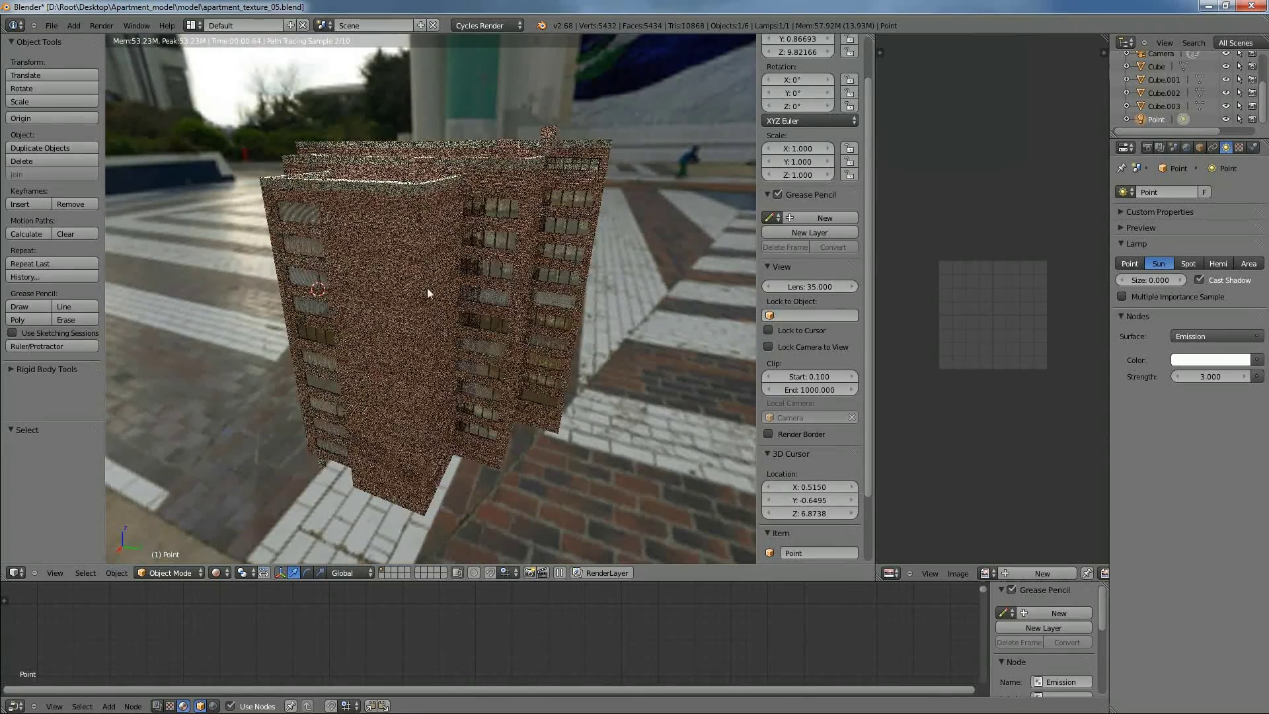
{"action": "middle_click_drag", "start_coordinate": [439, 285], "coordinate": [446, 285]}
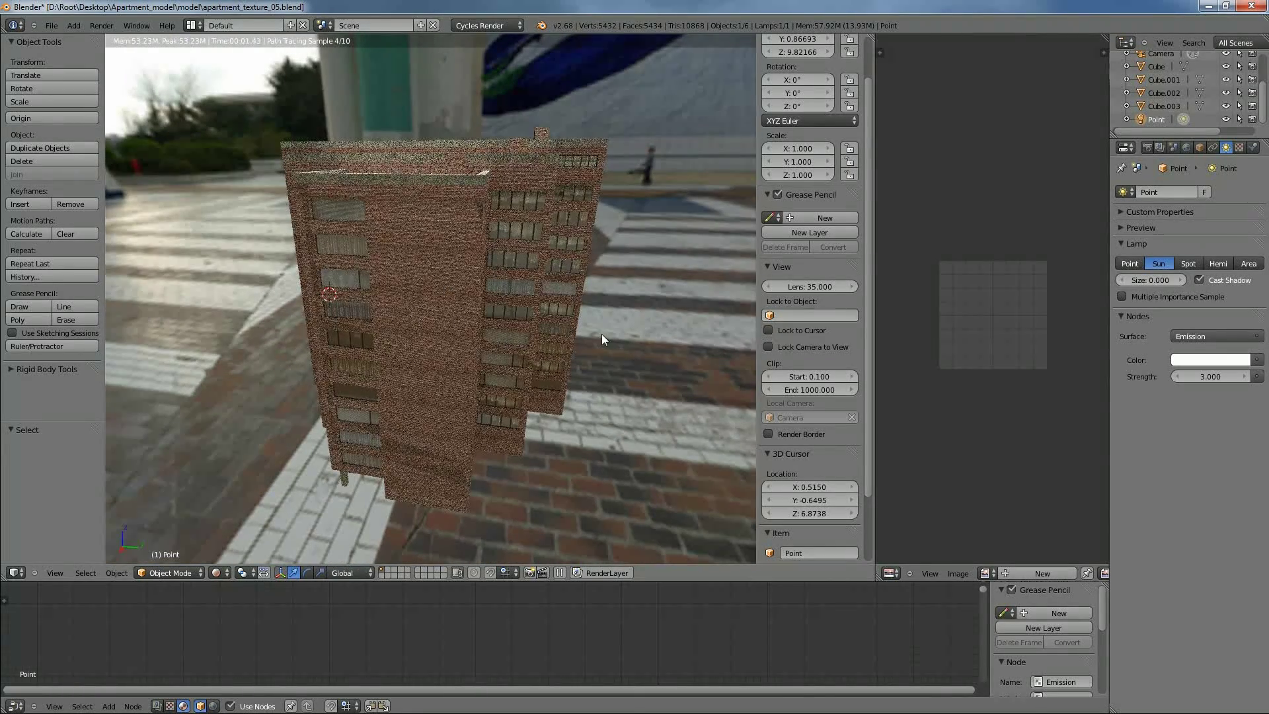